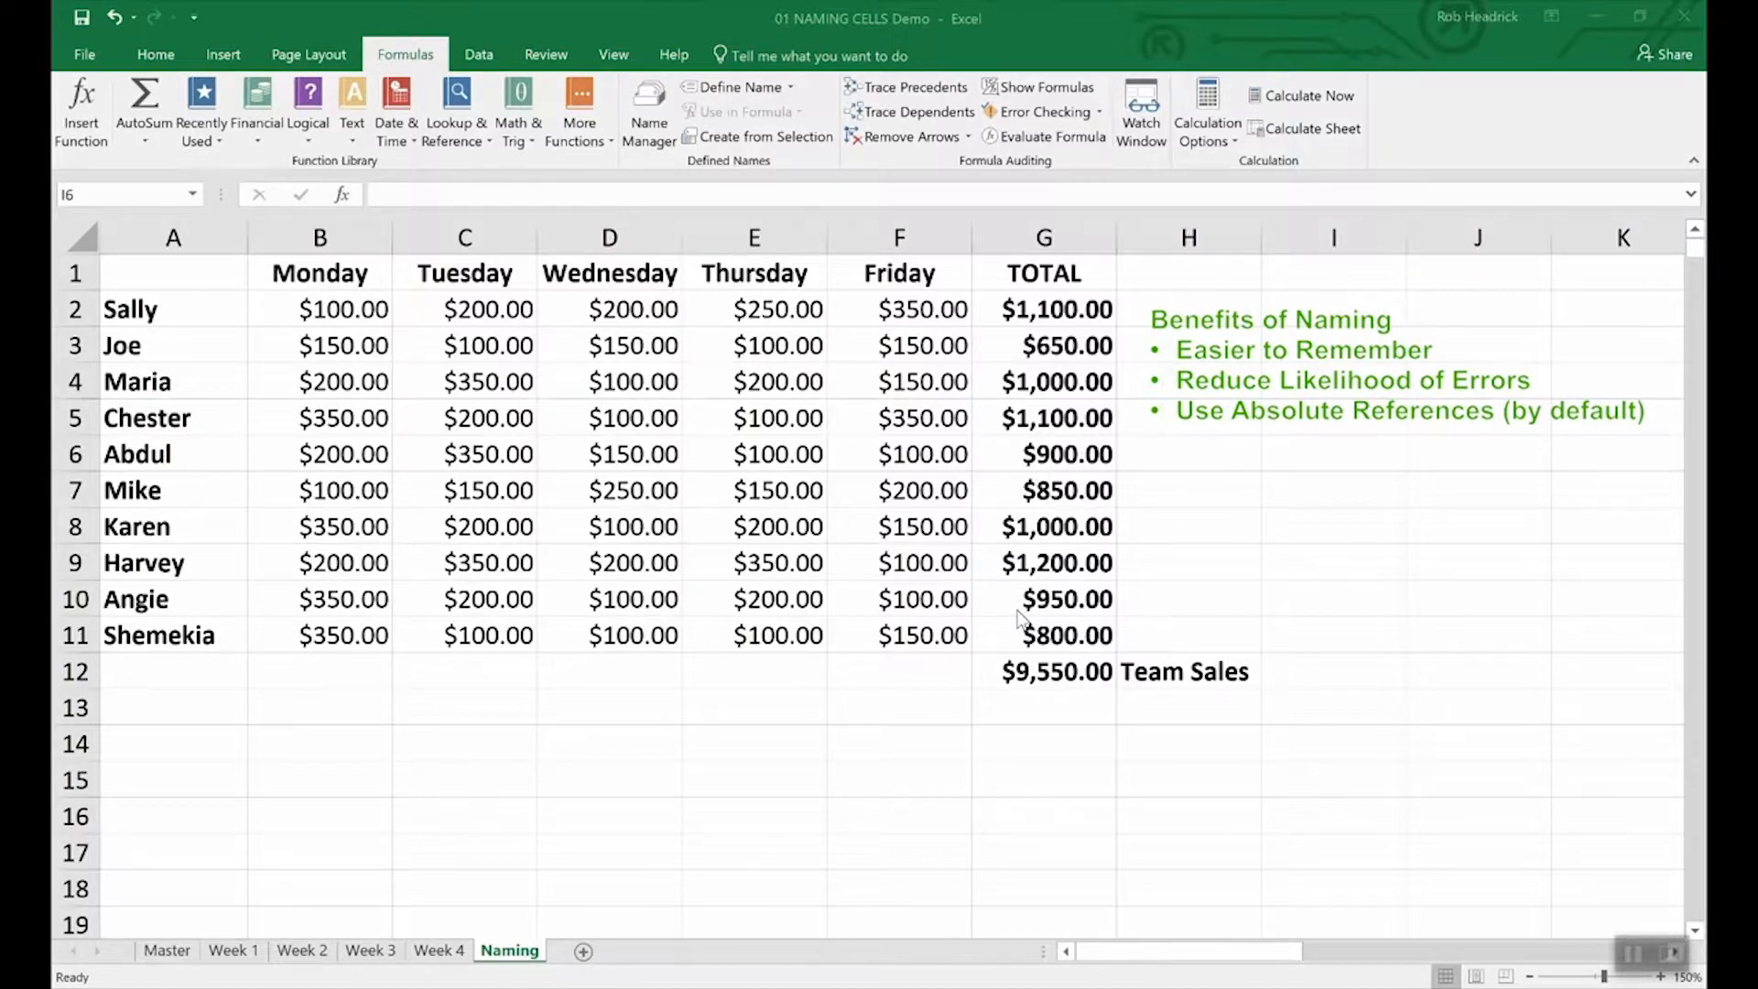
# Name the team total cell G12 (=SUM(G2:G11), $9,550.00) Team_Sales via Define Name.
pyautogui.click(1058, 673)
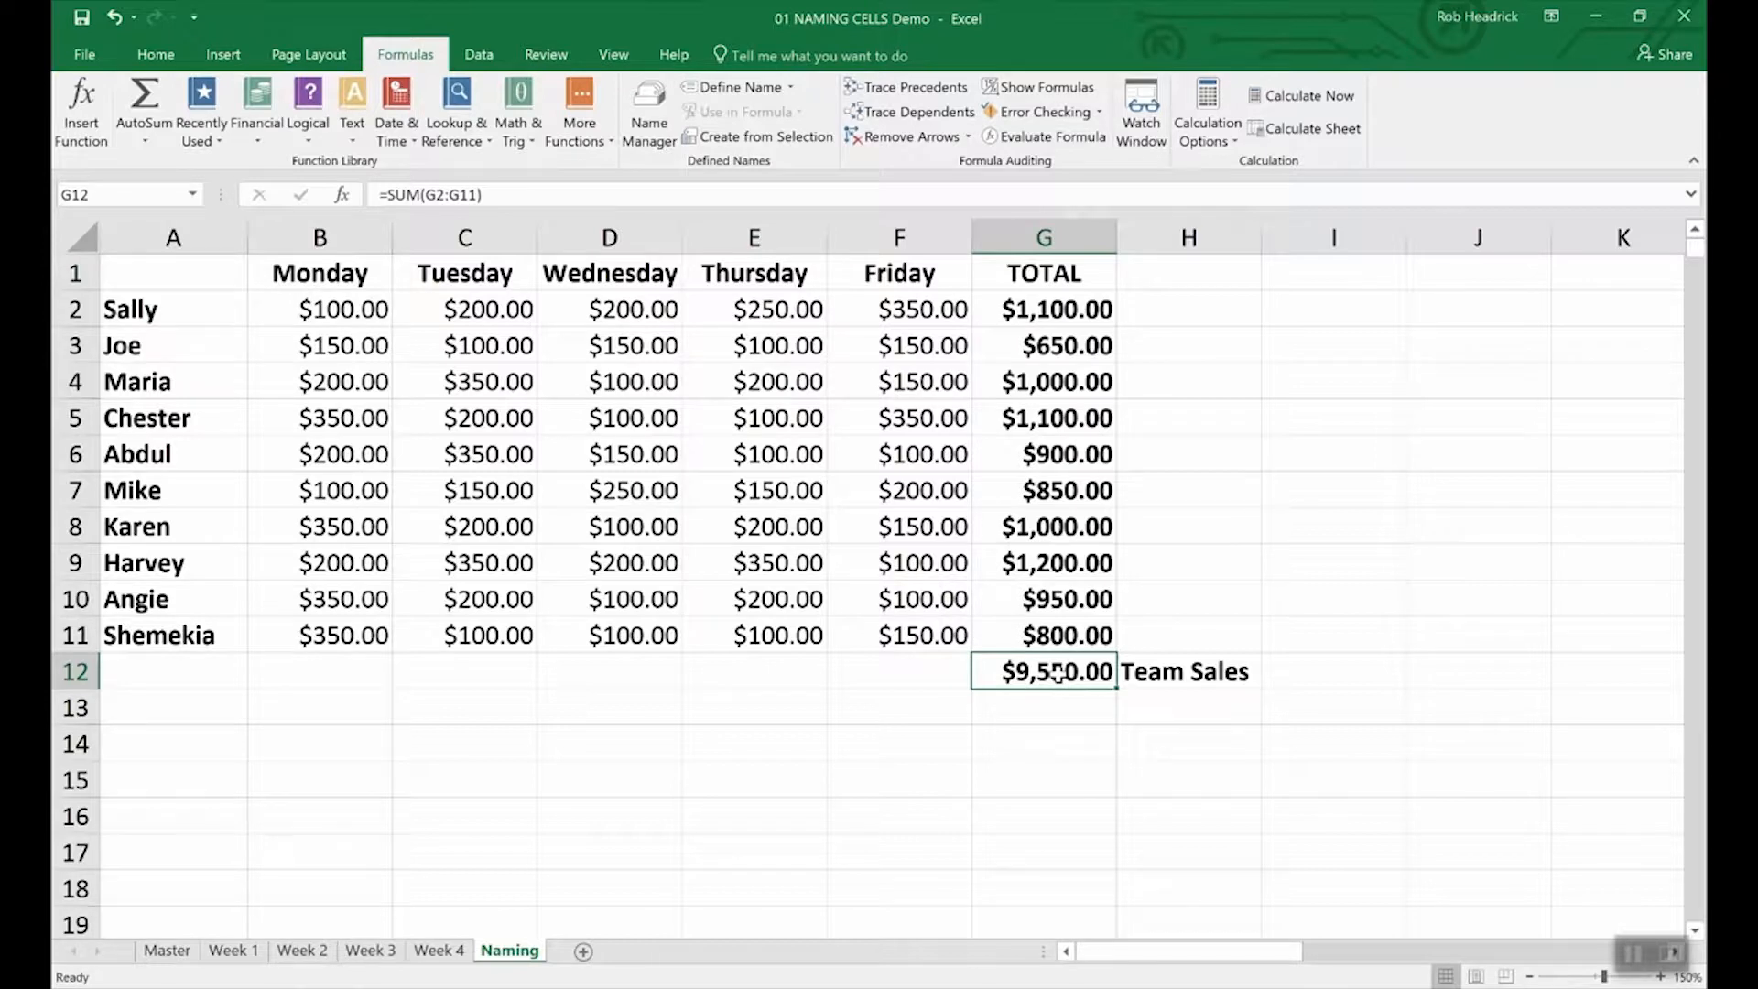
pyautogui.rightClick(1058, 673)
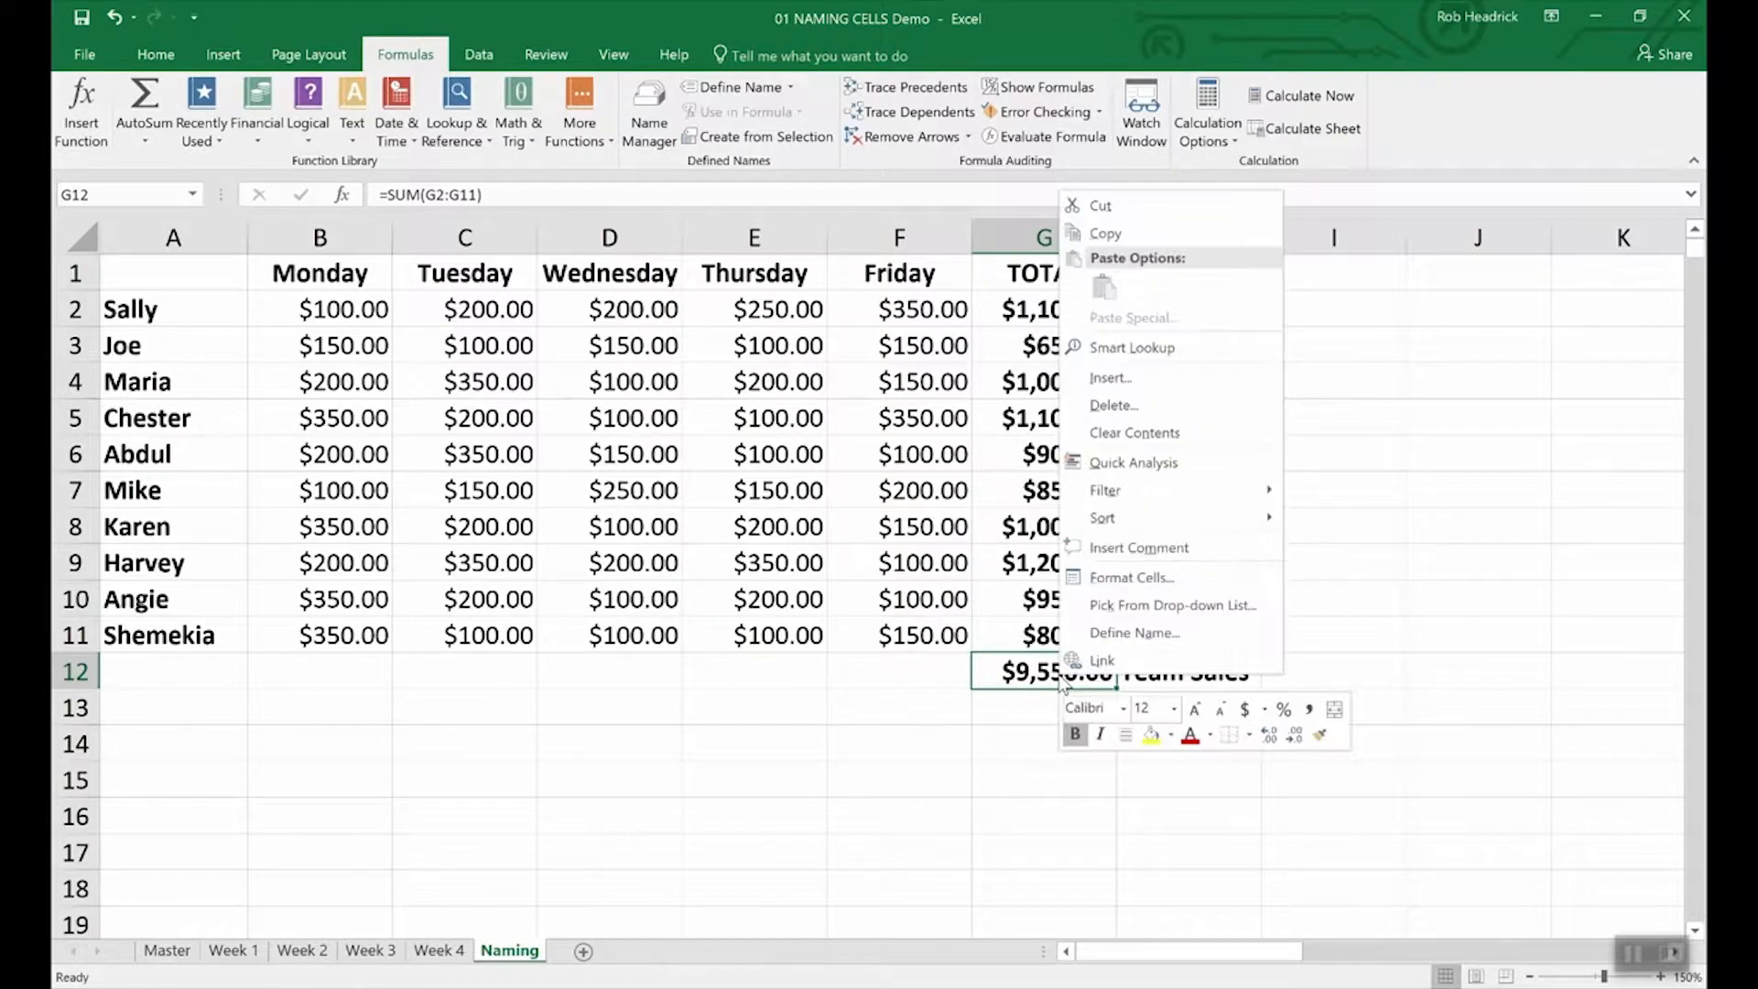
pyautogui.click(1103, 635)
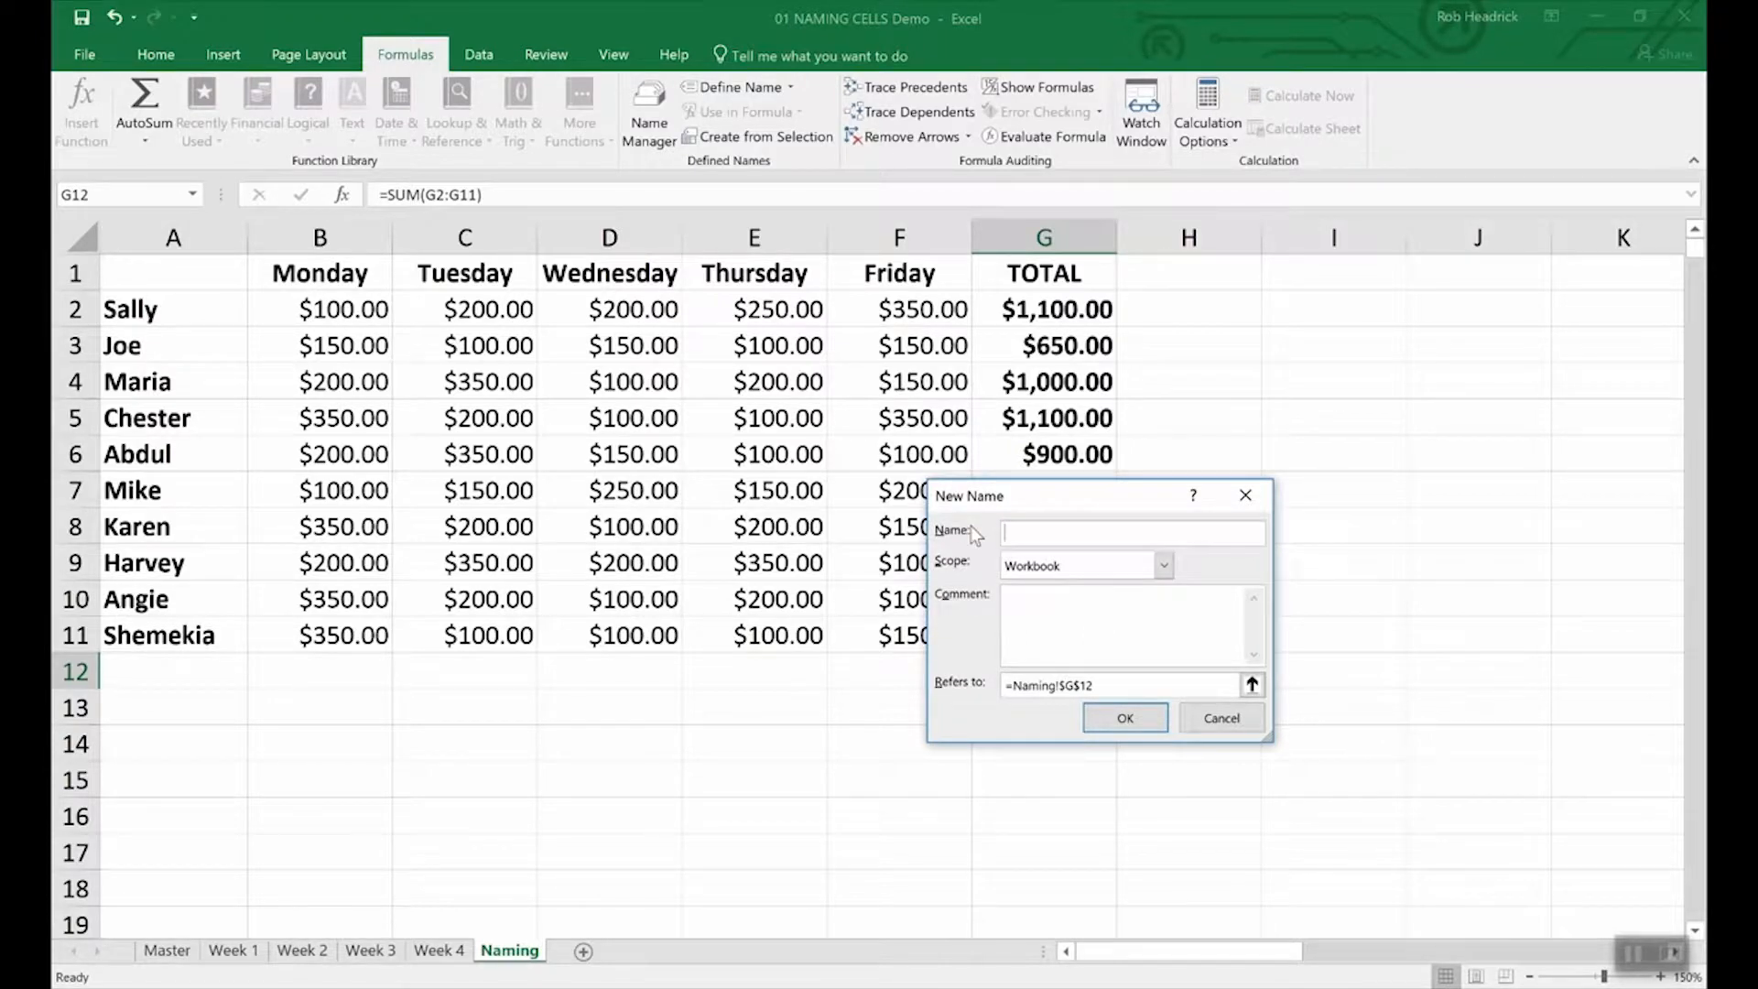
pyautogui.write('Team_Sales')
pyautogui.click(1159, 718)
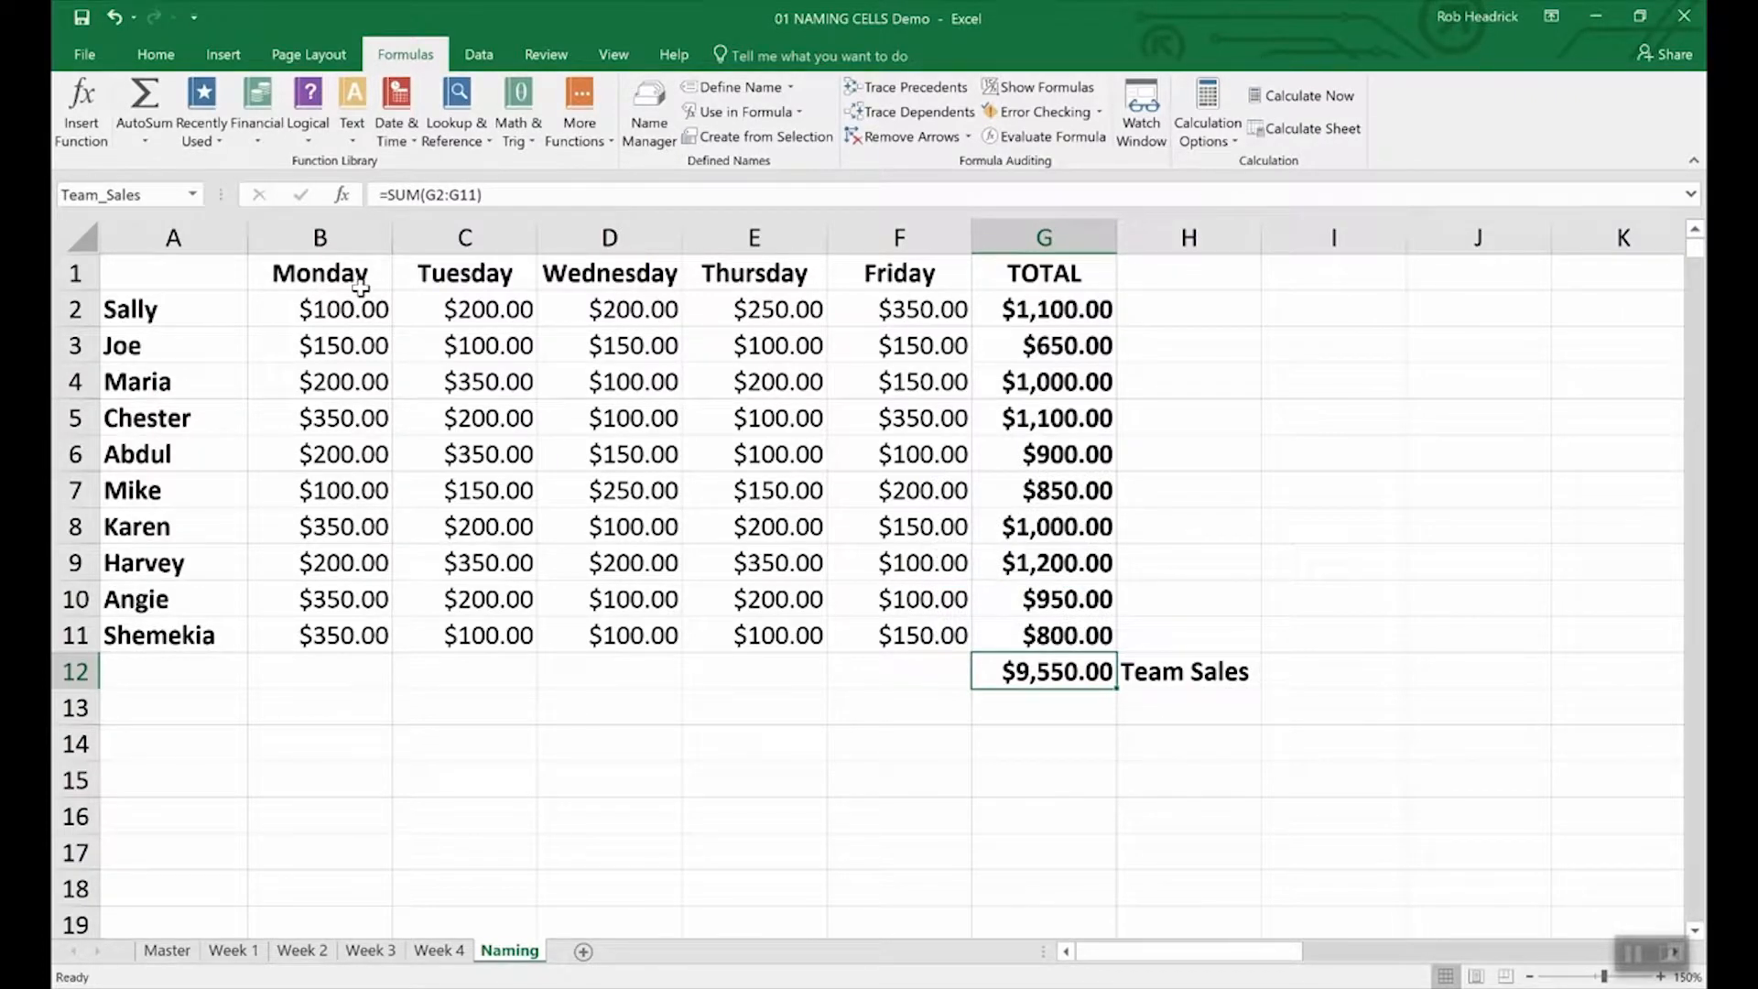
pyautogui.click(153, 196)
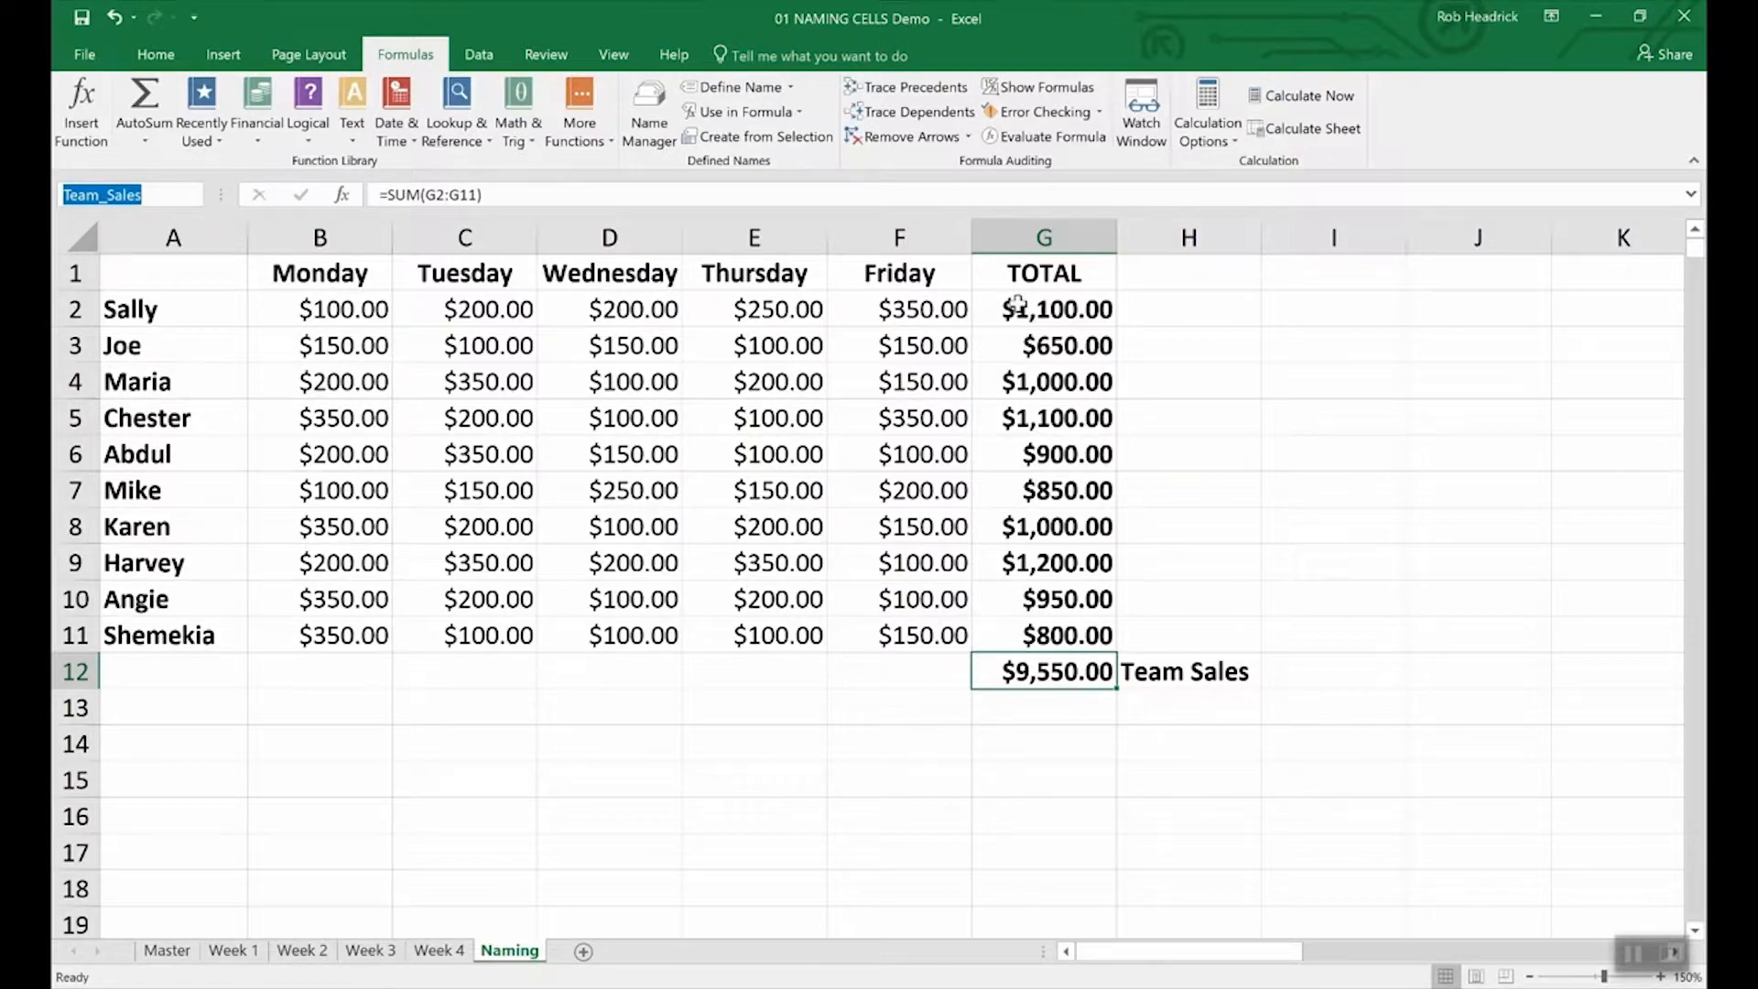
# Select the rep totals G2:G11 and name them Rep_Sales in the Name Box.
pyautogui.click(1065, 306)
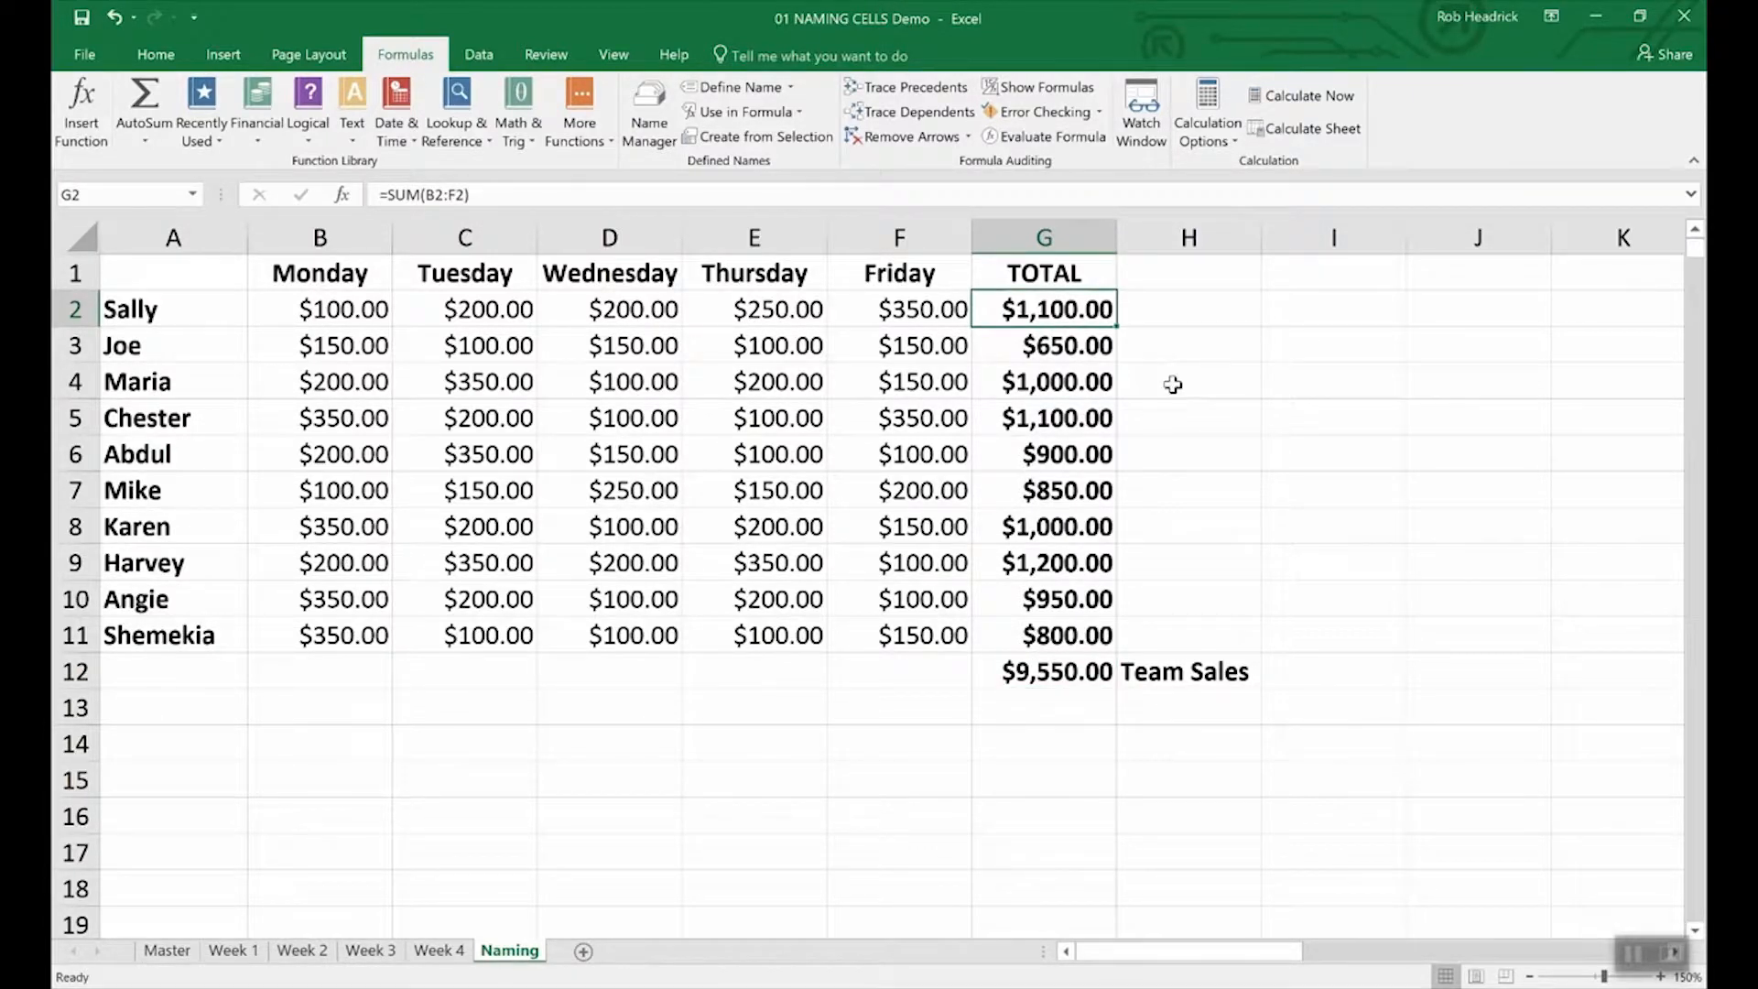
pyautogui.moveTo(1030, 309); pyautogui.dragTo(1010, 633)
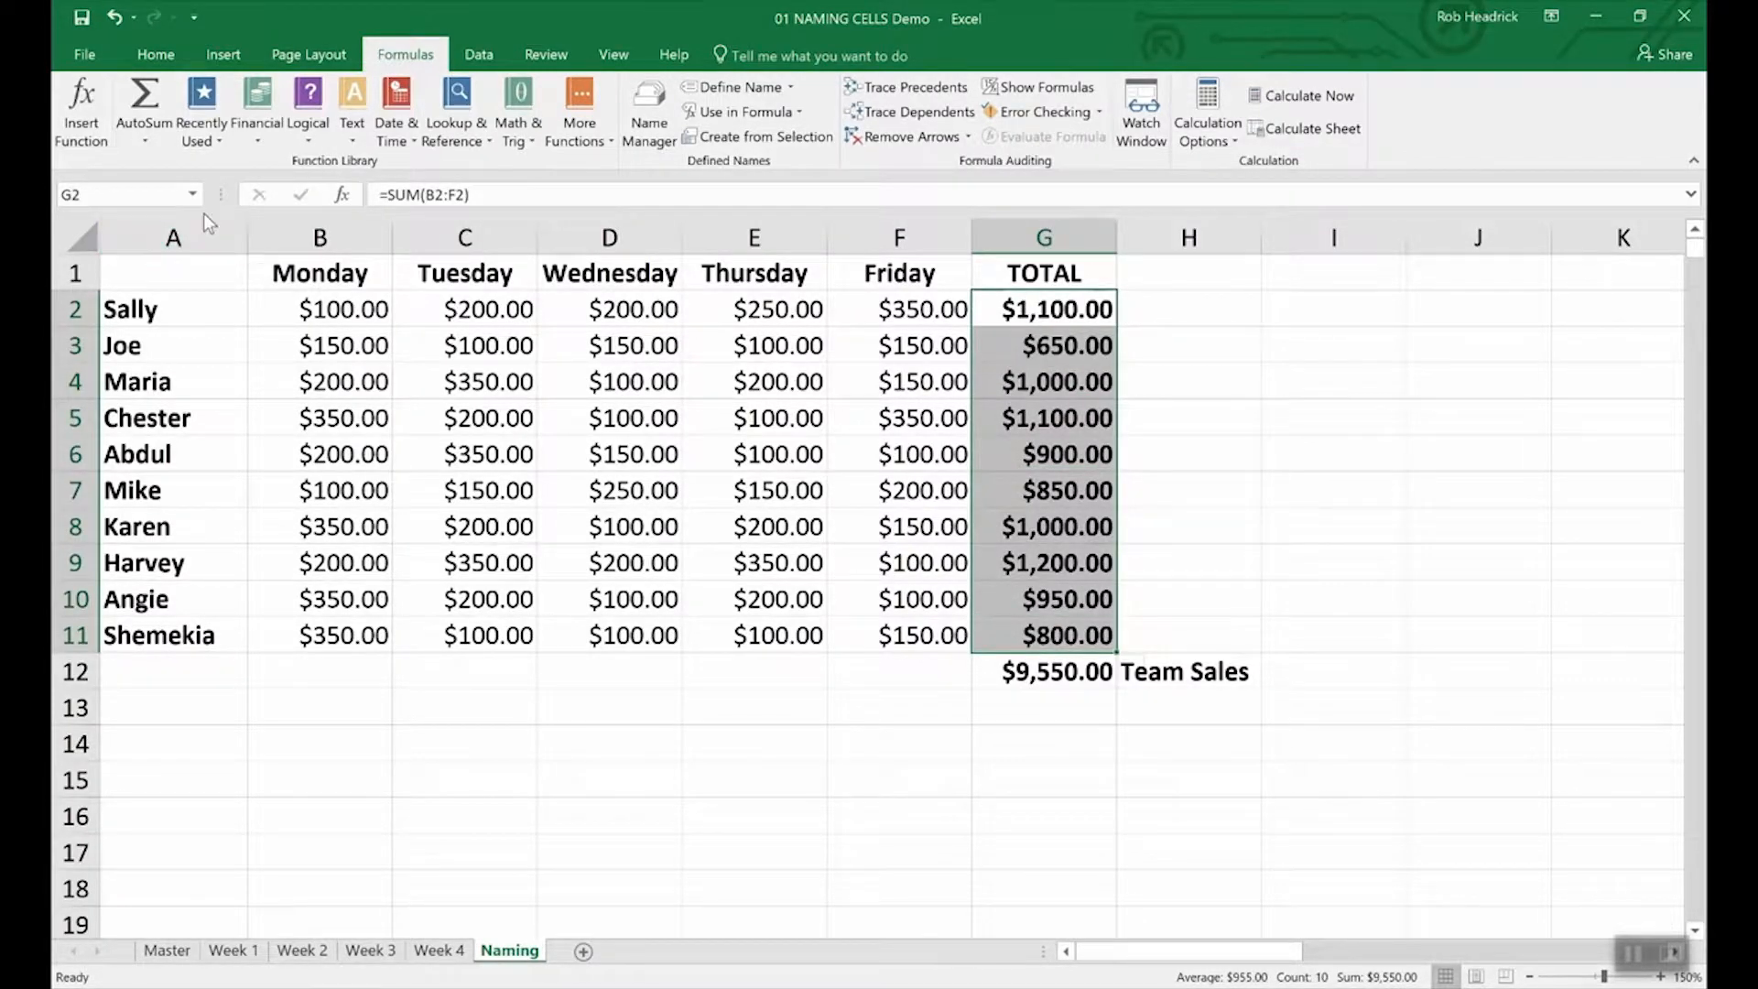
pyautogui.click(136, 192)
pyautogui.write('Rep_Sales')
pyautogui.press('Return')
pyautogui.click(1039, 710)
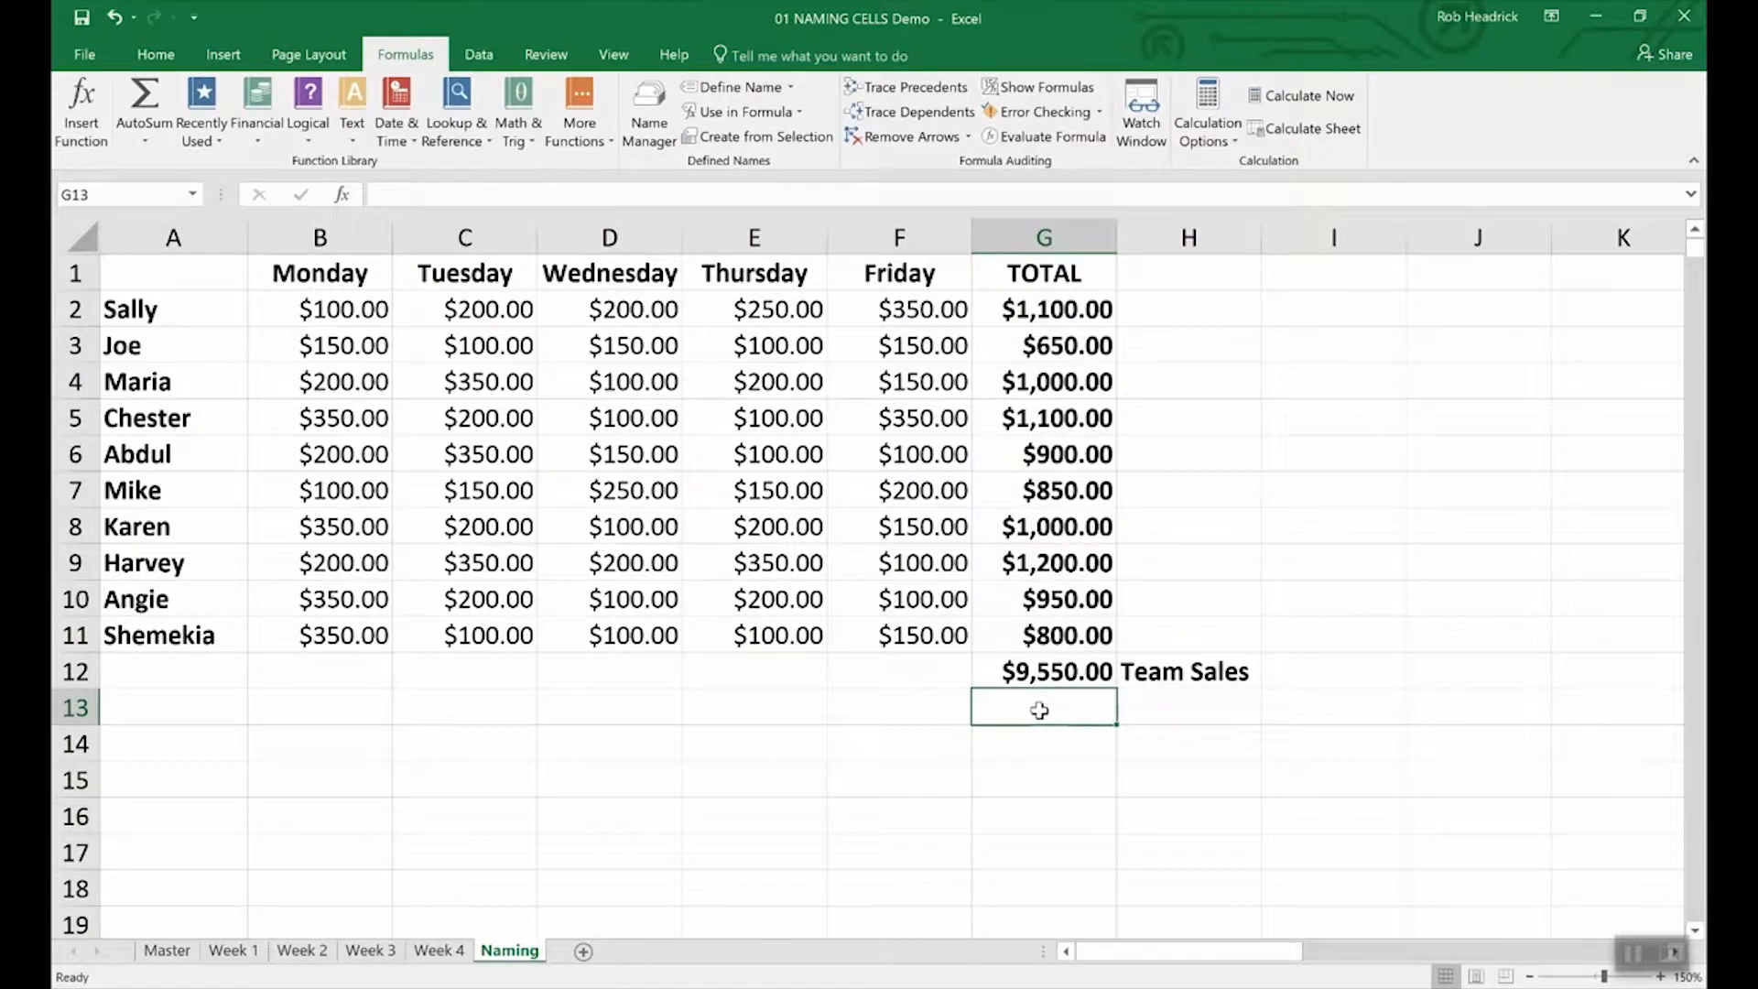
# Enter =SUM(Rep_Sales) in G13 for $9,550.00, then bring up the Name Manager.
pyautogui.write('=')
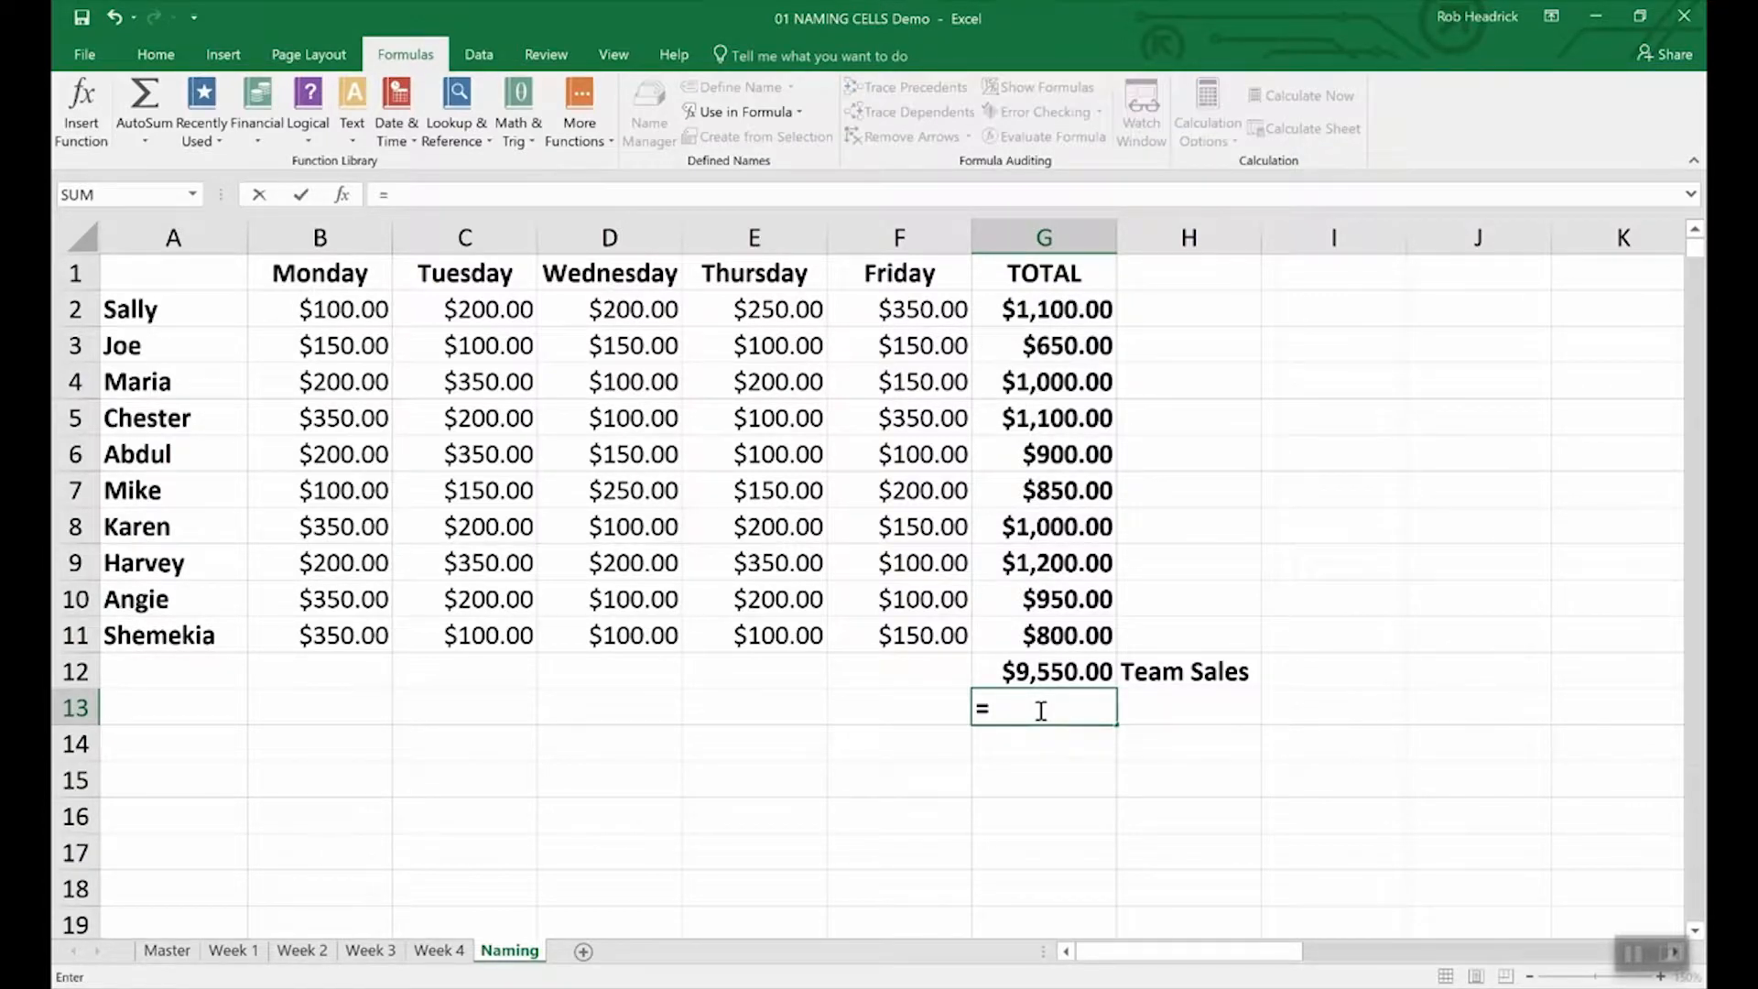
pyautogui.write('(')
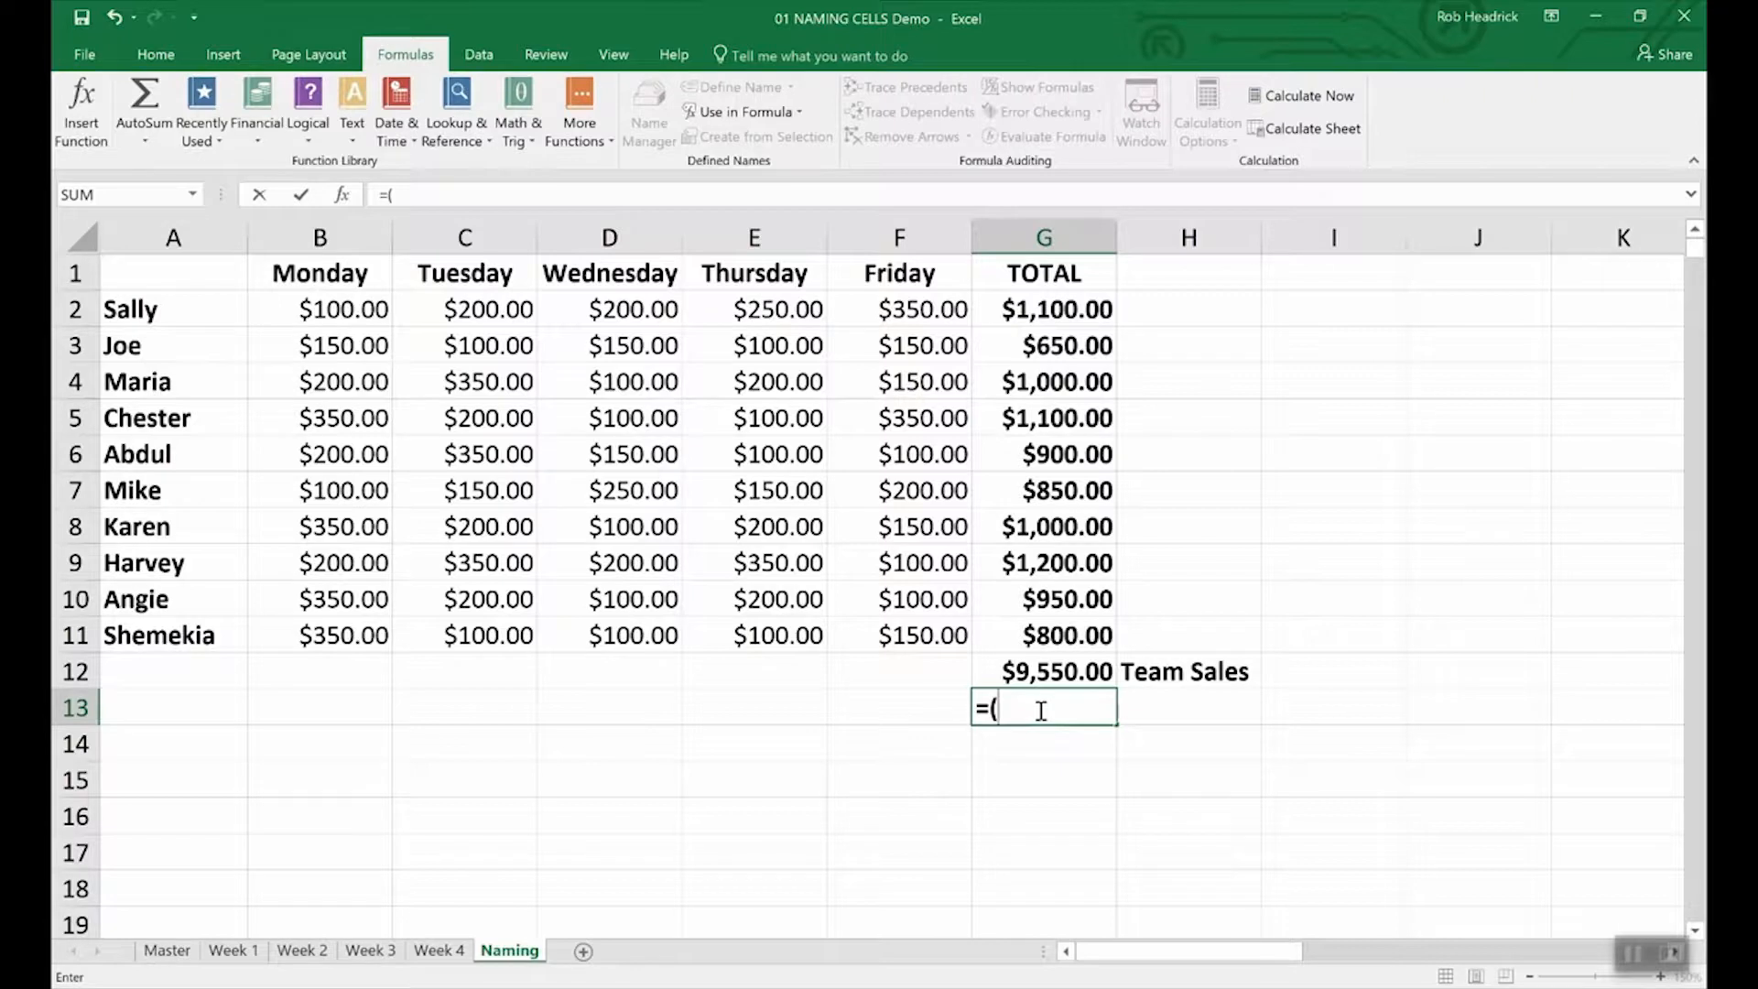
pyautogui.write('Sum')
pyautogui.press('BackSpace')
pyautogui.write('(Re')
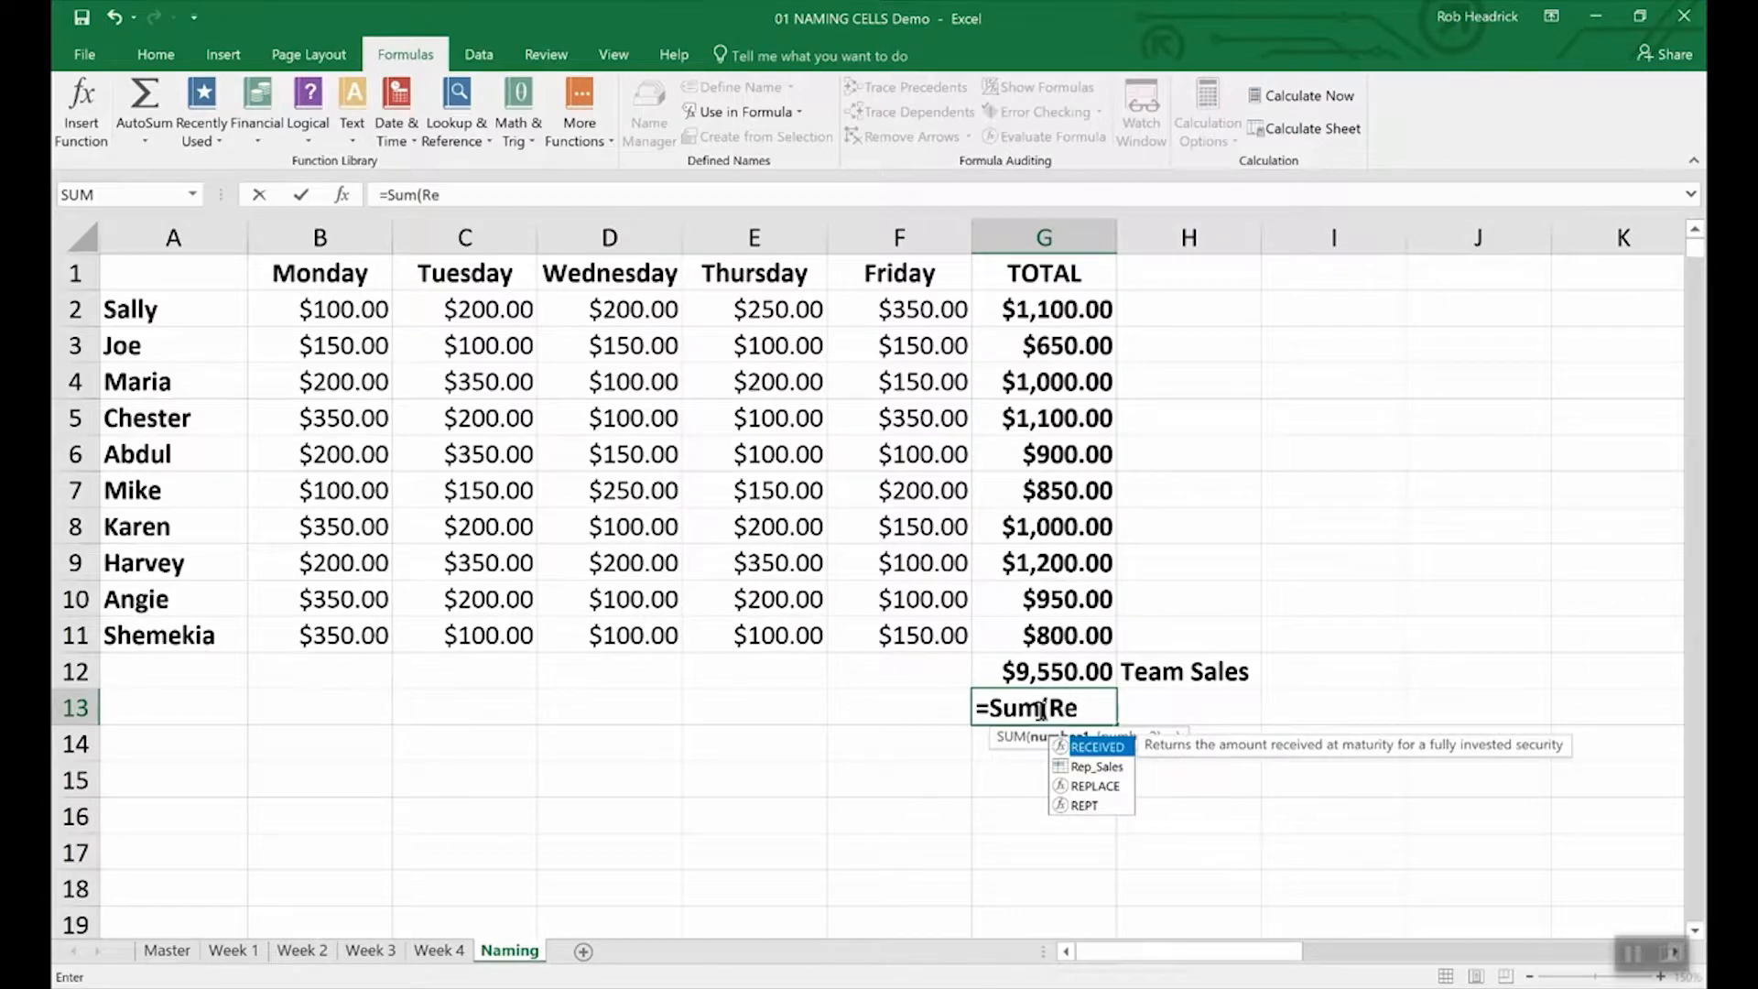
pyautogui.write('p')
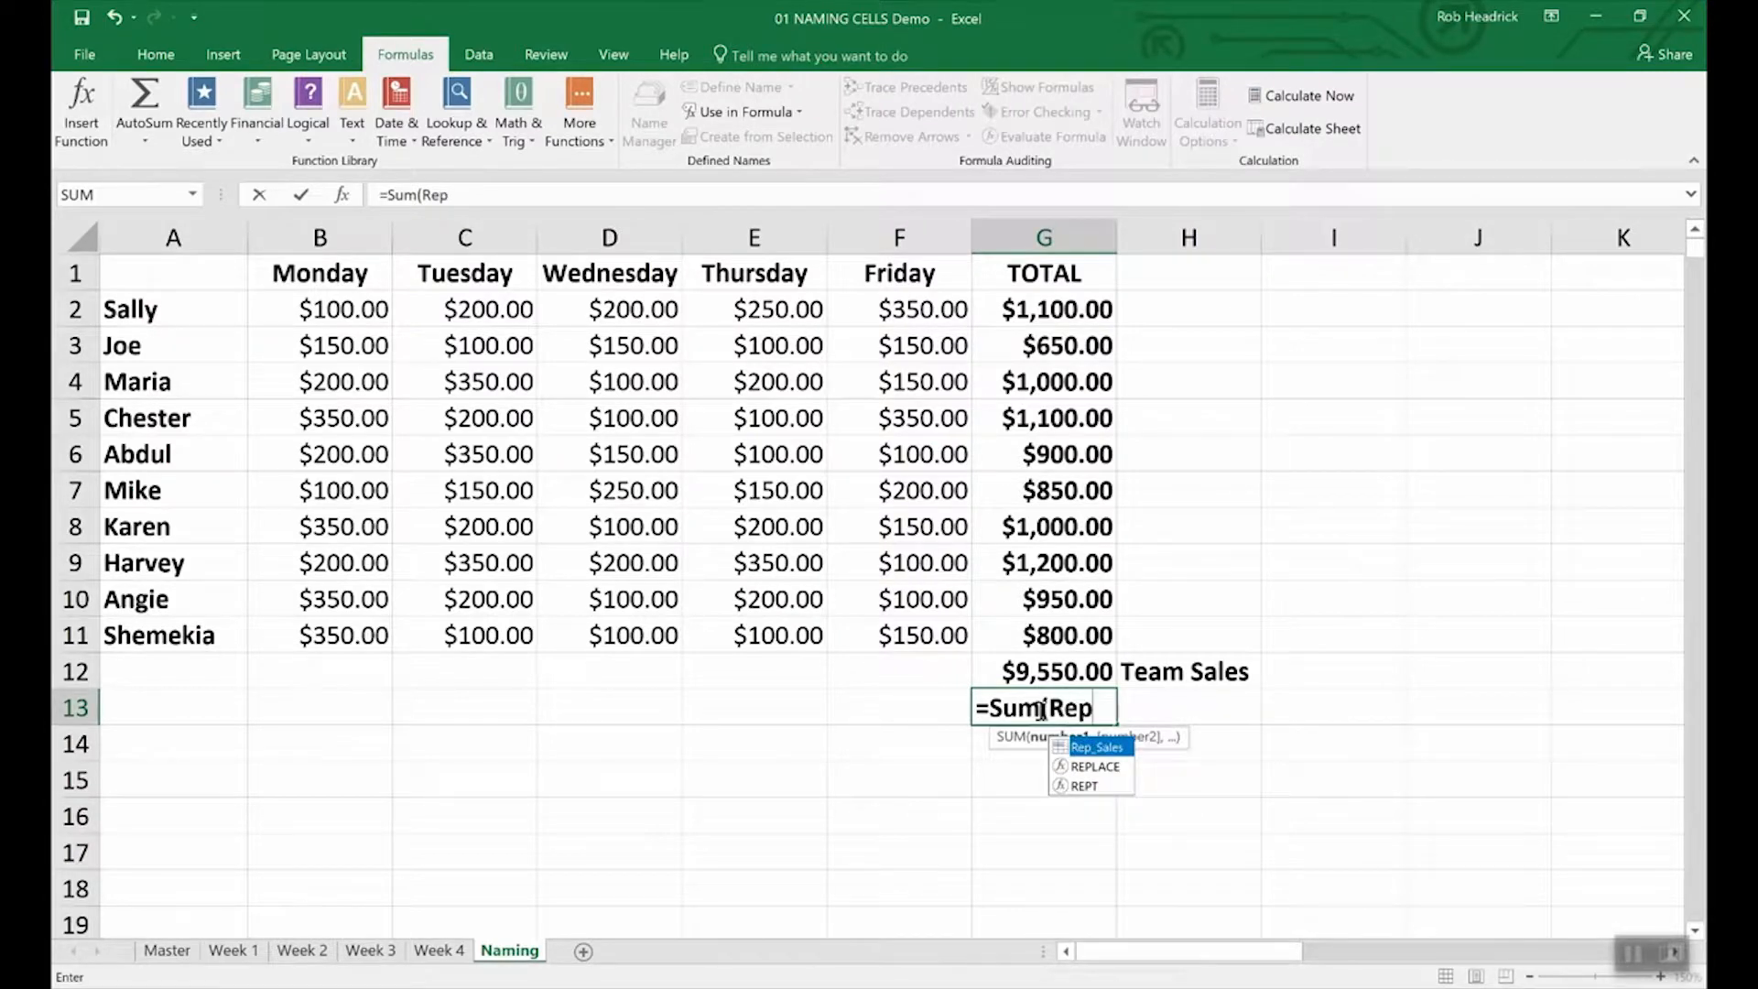
pyautogui.doubleClick(1096, 751)
pyautogui.press('Return')
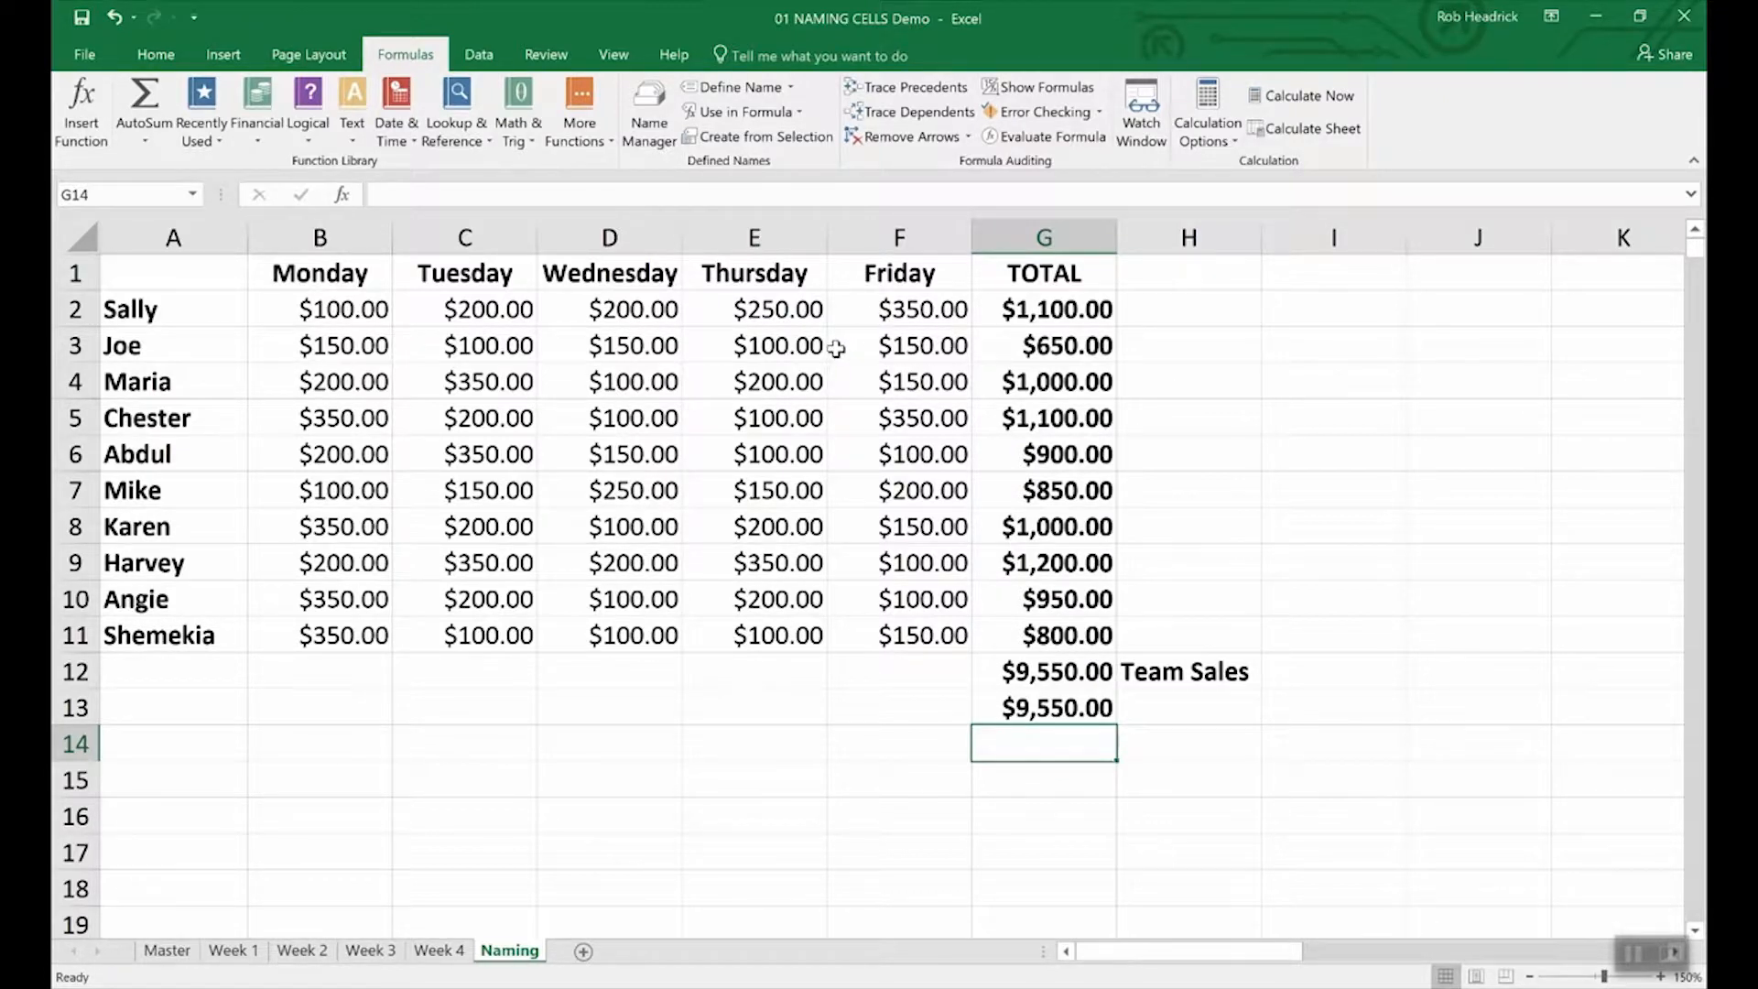
pyautogui.click(646, 97)
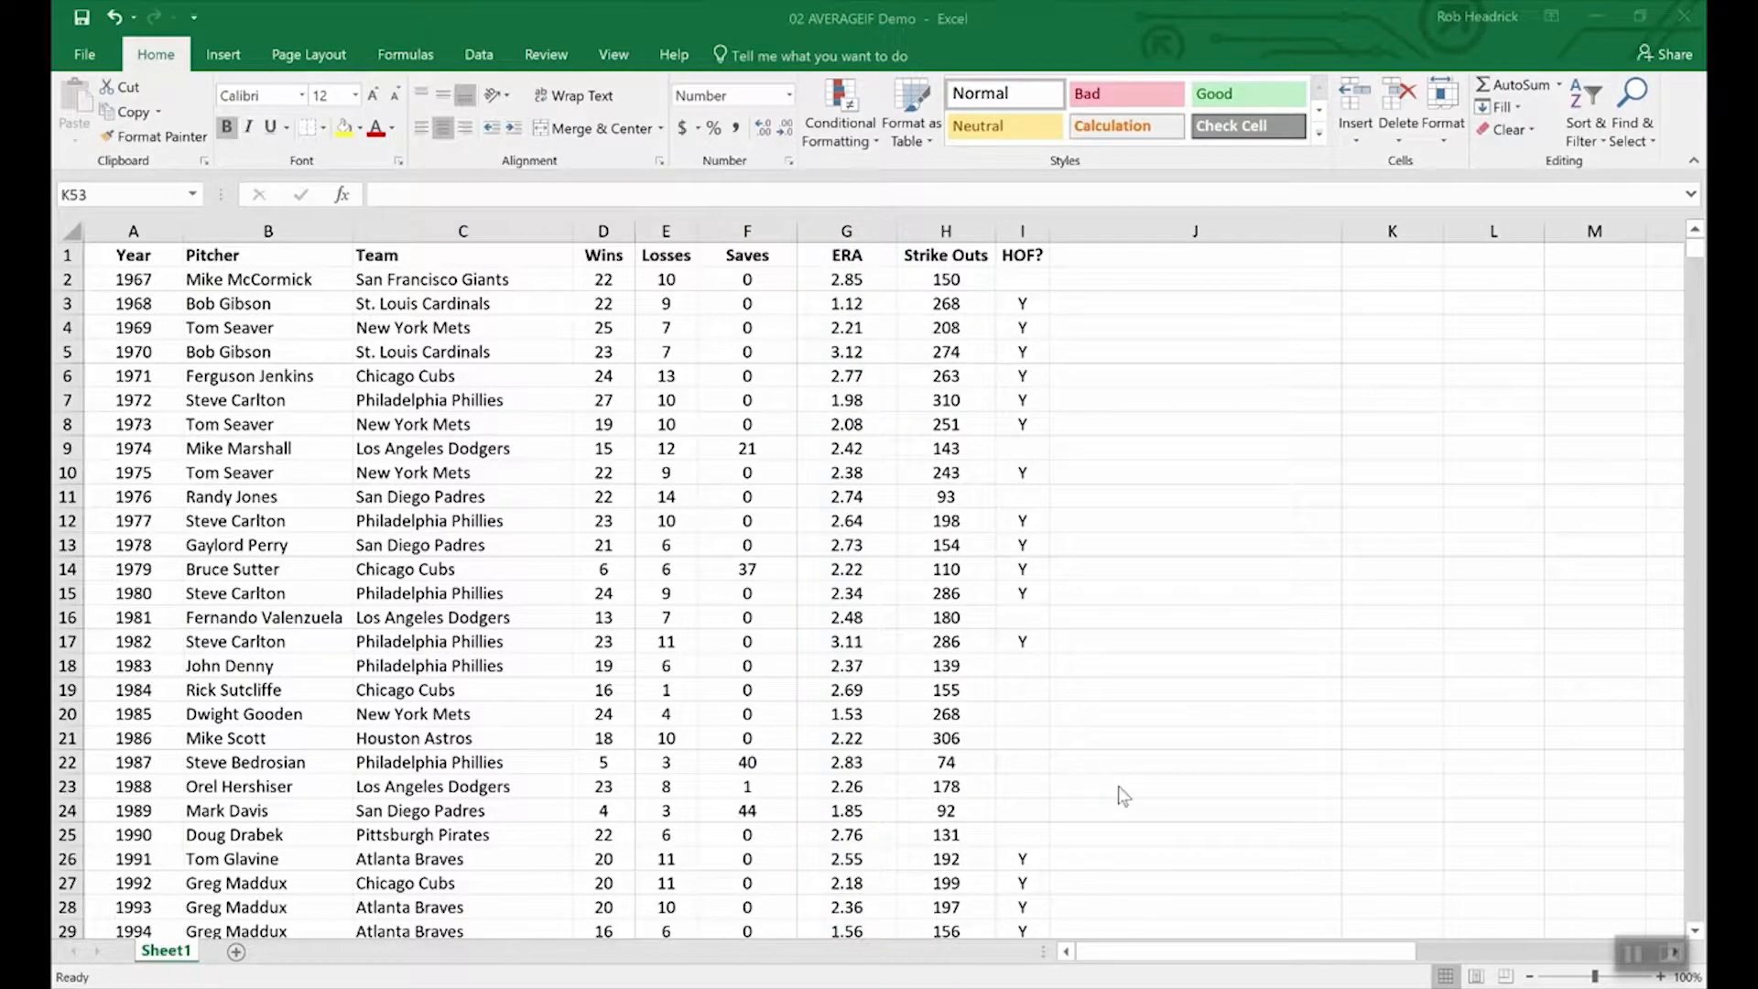
# Enter =AVERAGEIF(wins,">19",era) in K53 to average ERA for seasons over 19 wins.
pyautogui.scroll(-20, 1126, 794)
pyautogui.scroll(12, 1126, 795)
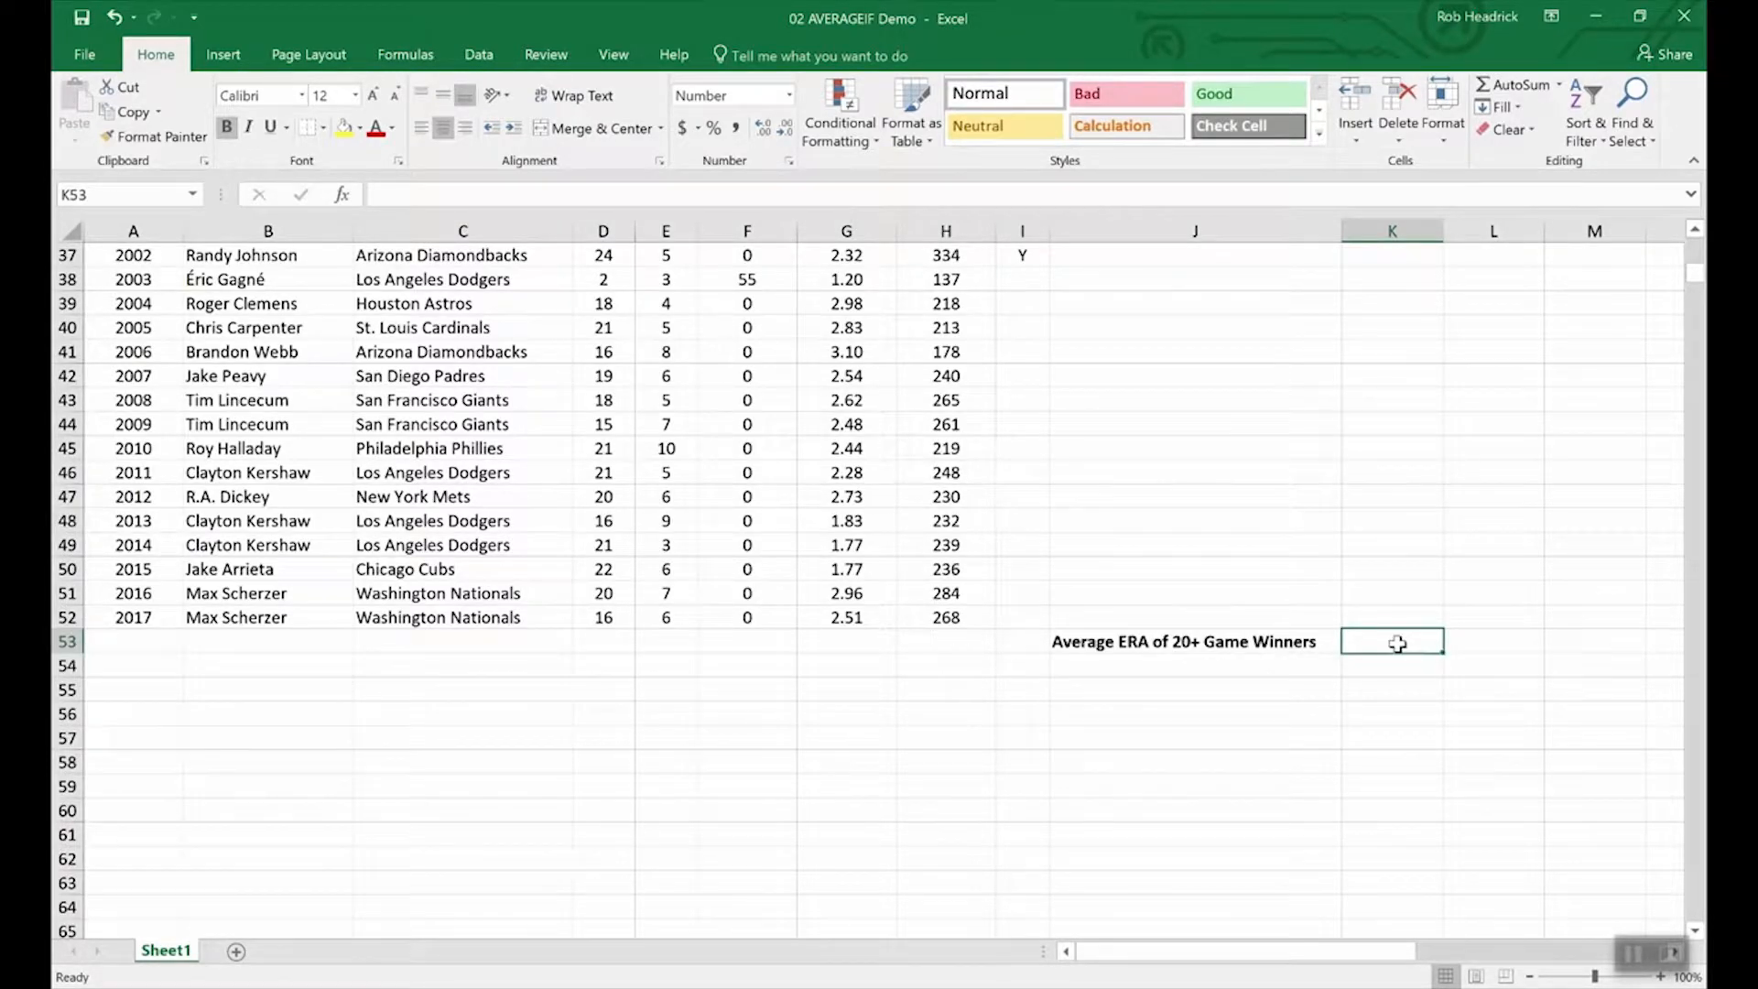
pyautogui.write('=averageif')
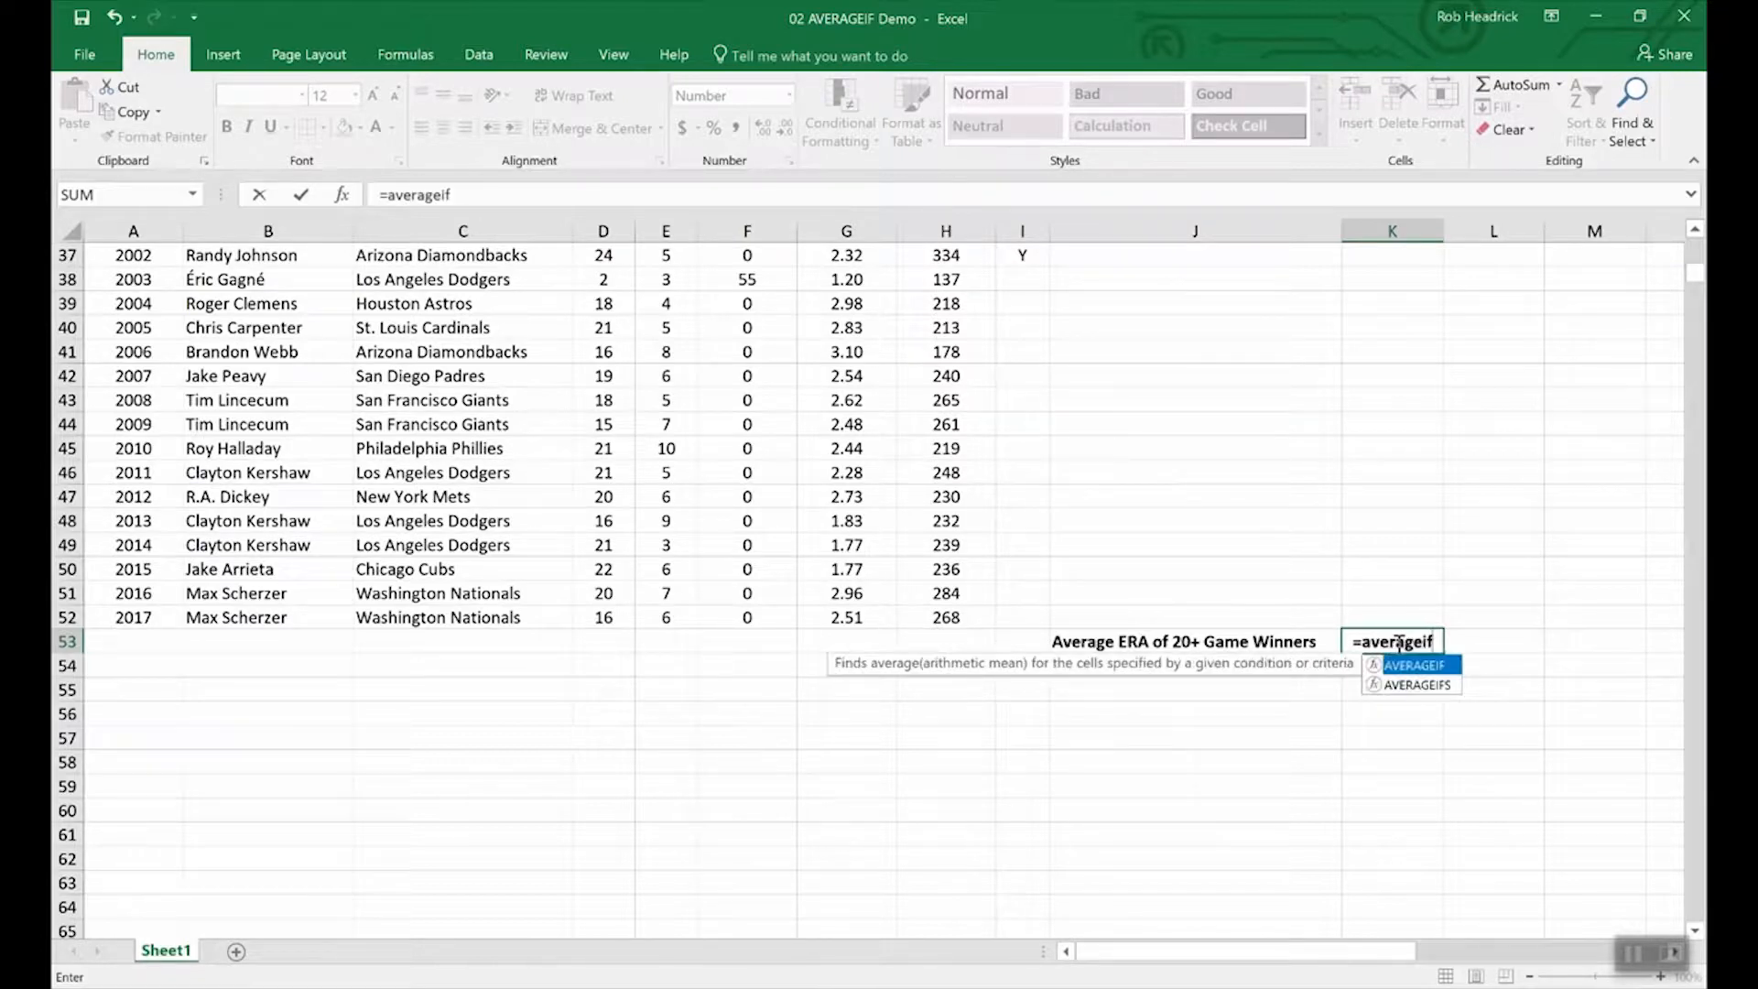
pyautogui.write('(')
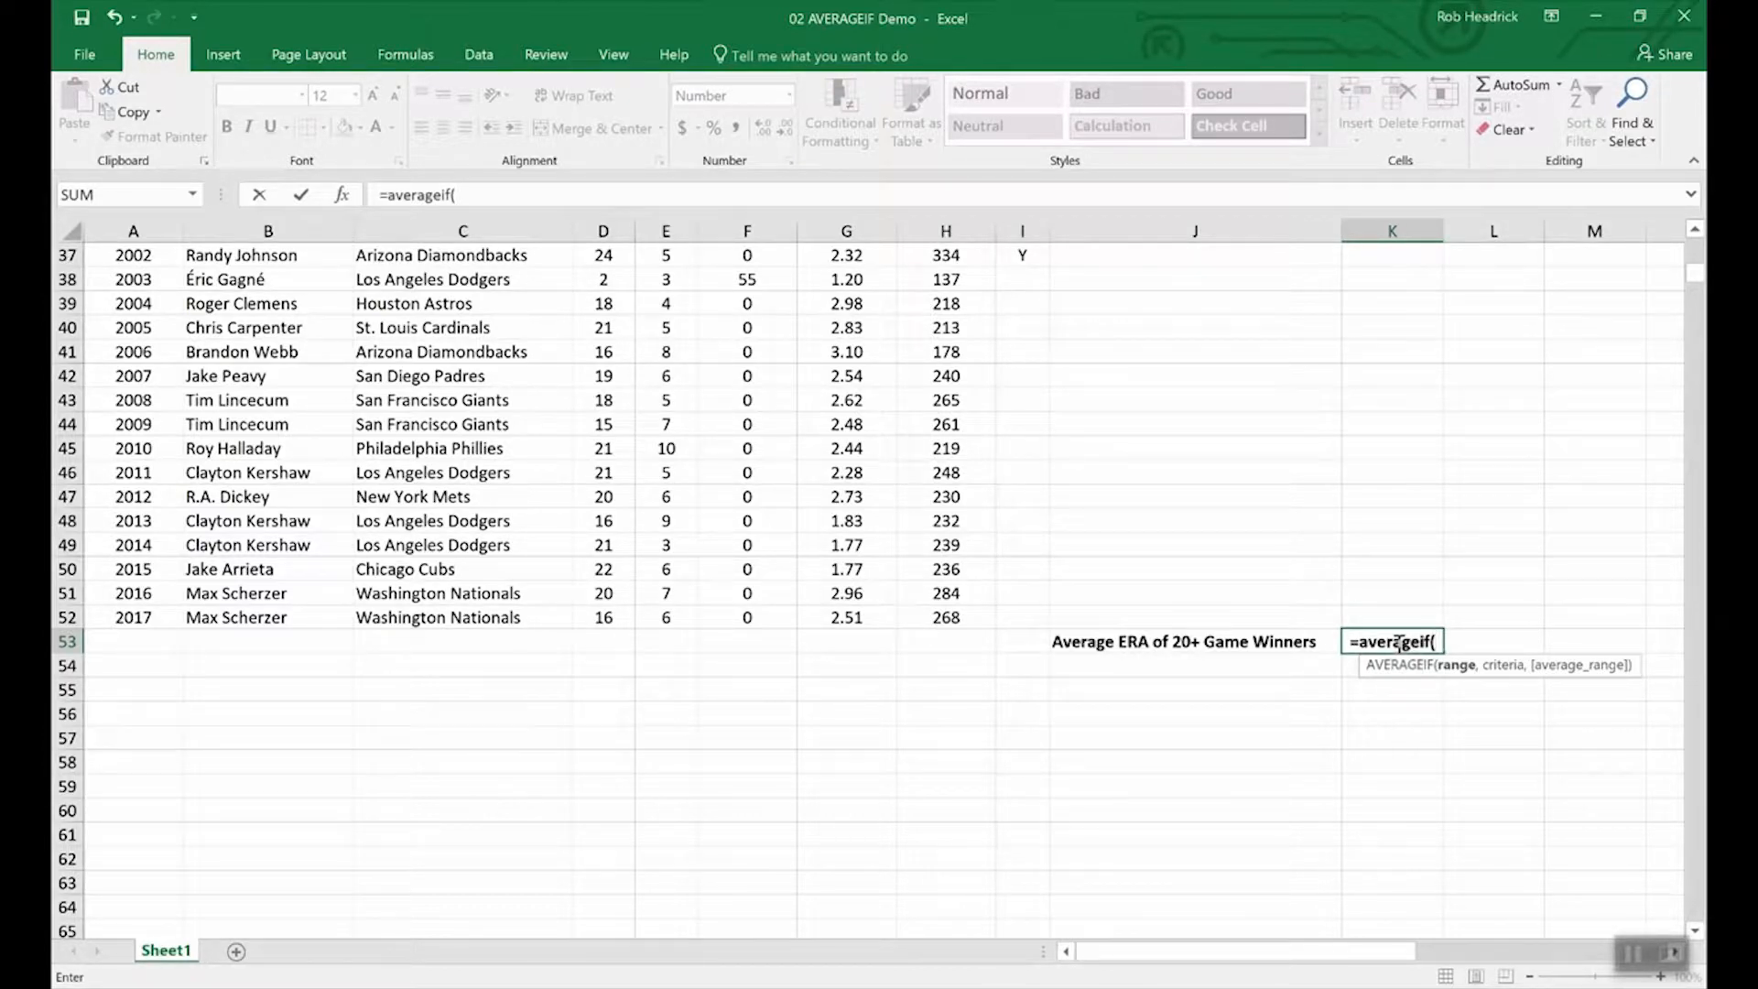
pyautogui.write('wins,')
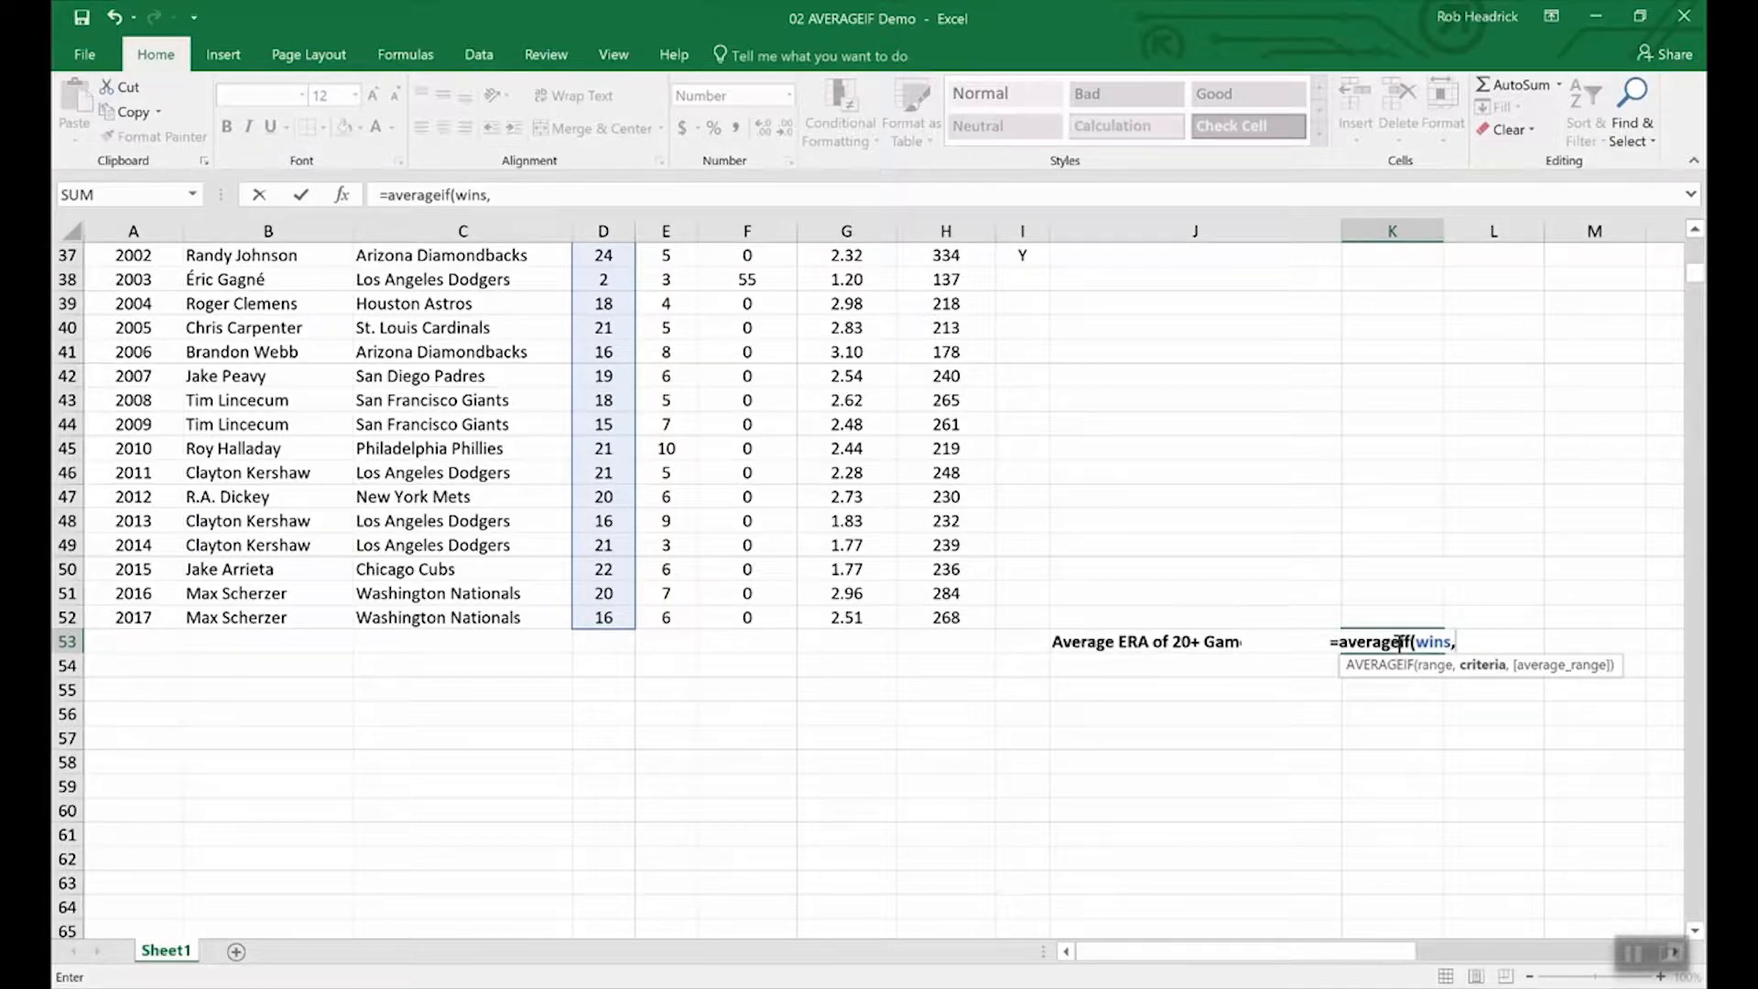
pyautogui.write('">19",')
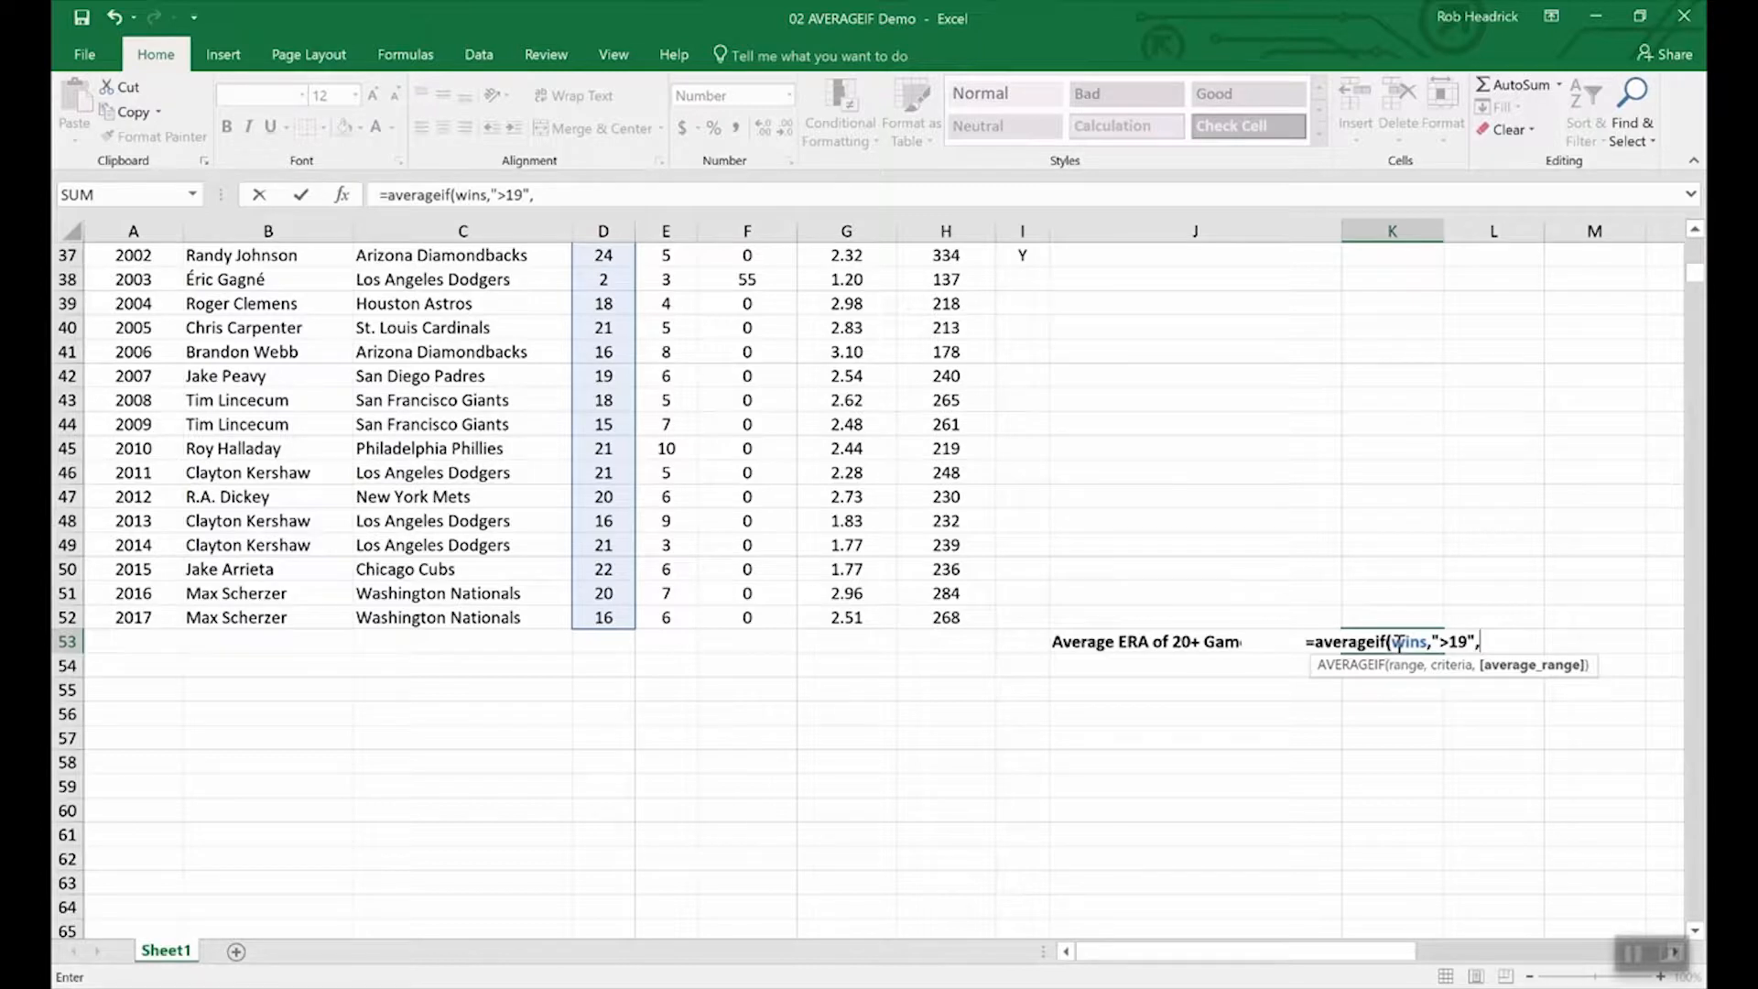
pyautogui.write('era')
pyautogui.press('Return')
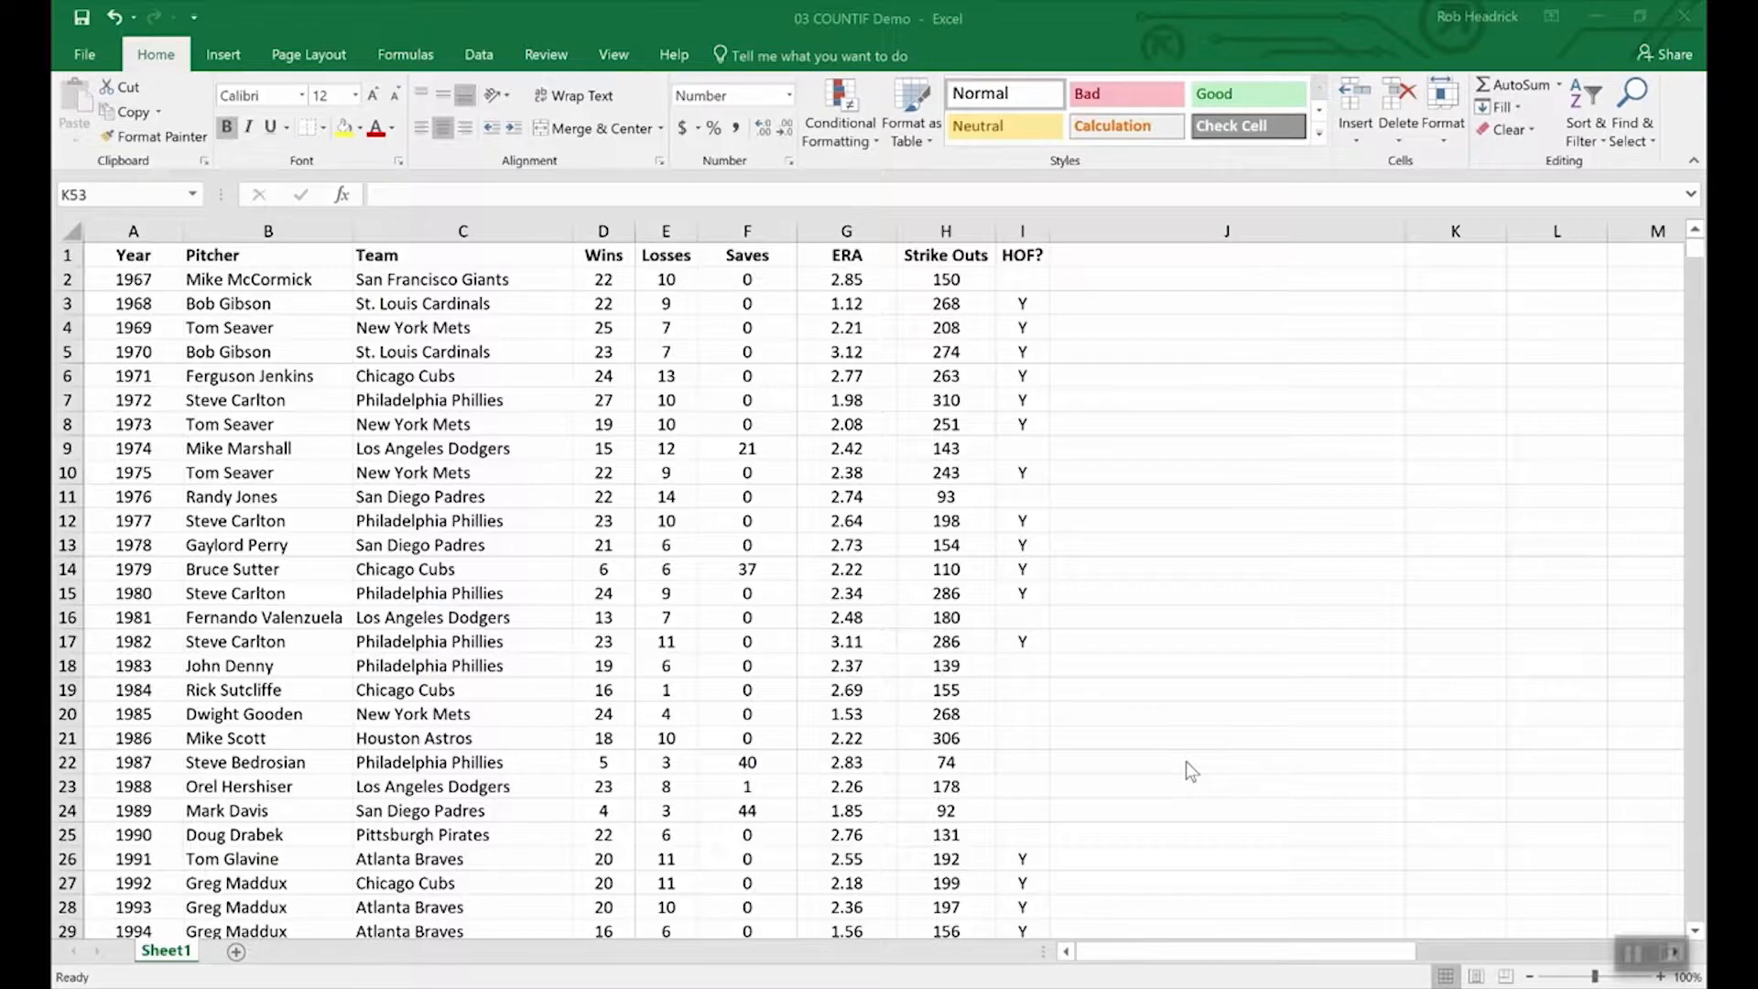
# Enter =COUNTIF(team,"Philadelphia Phillies") in K53, returning 7.00.
pyautogui.scroll(-16, 1190, 760)
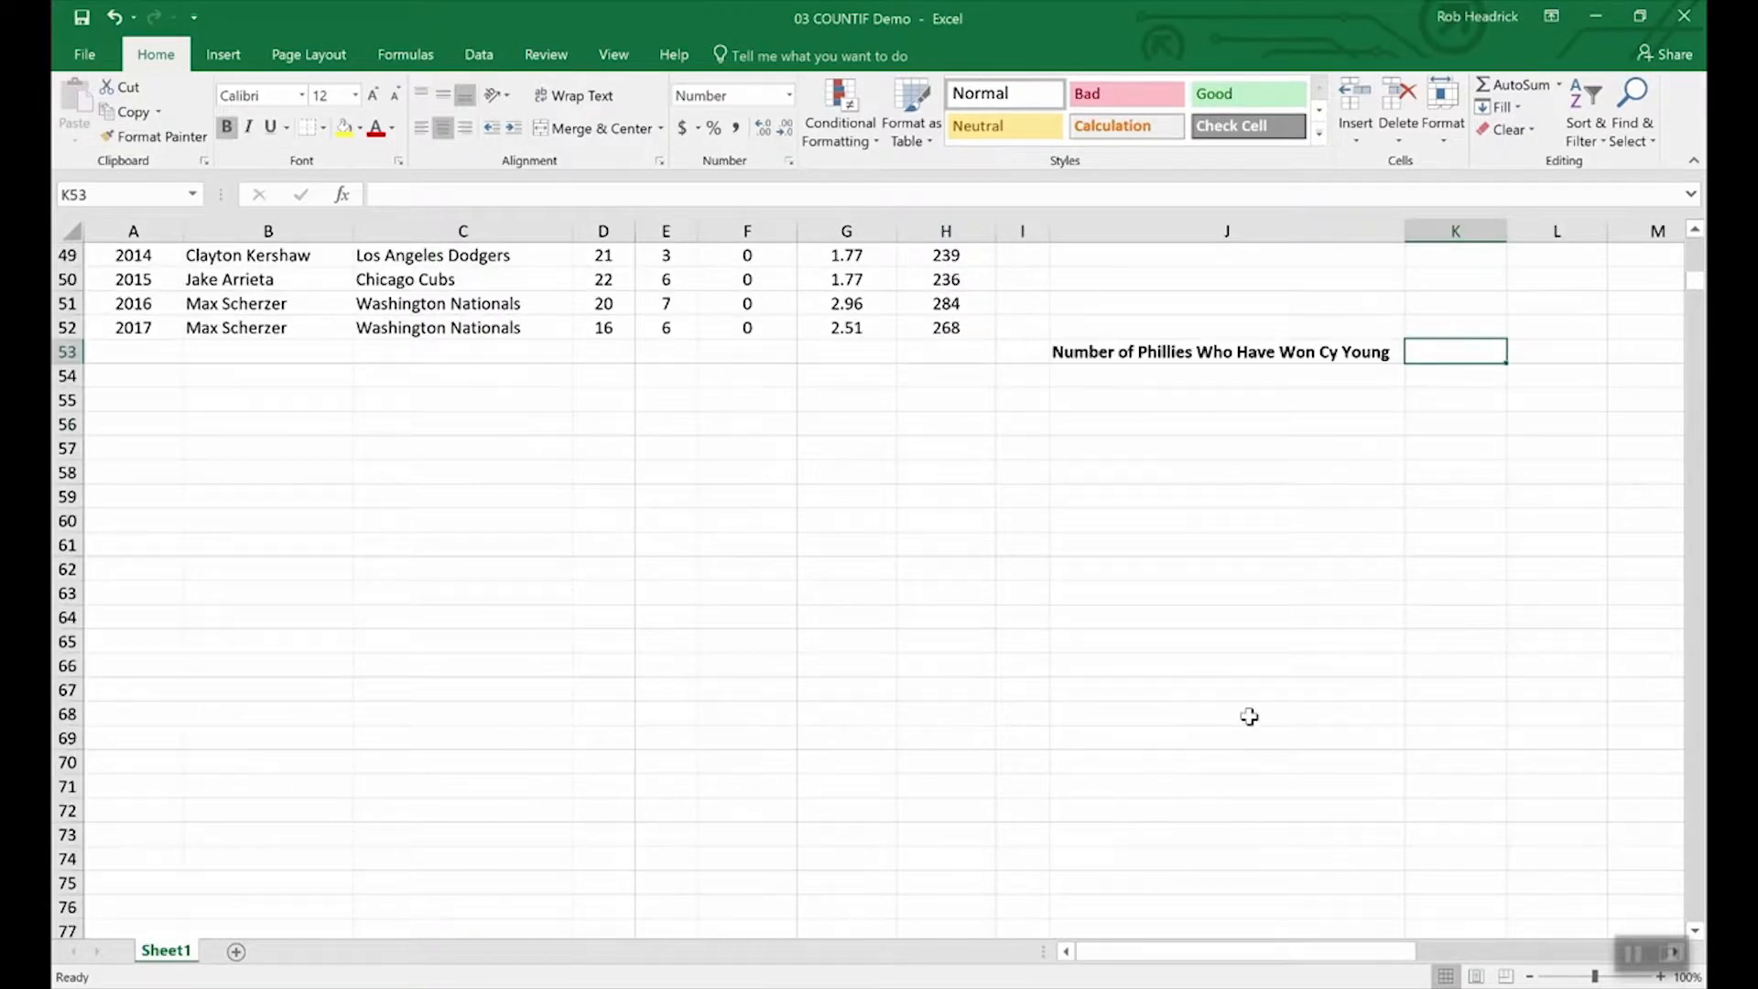
pyautogui.scroll(4, 1249, 716)
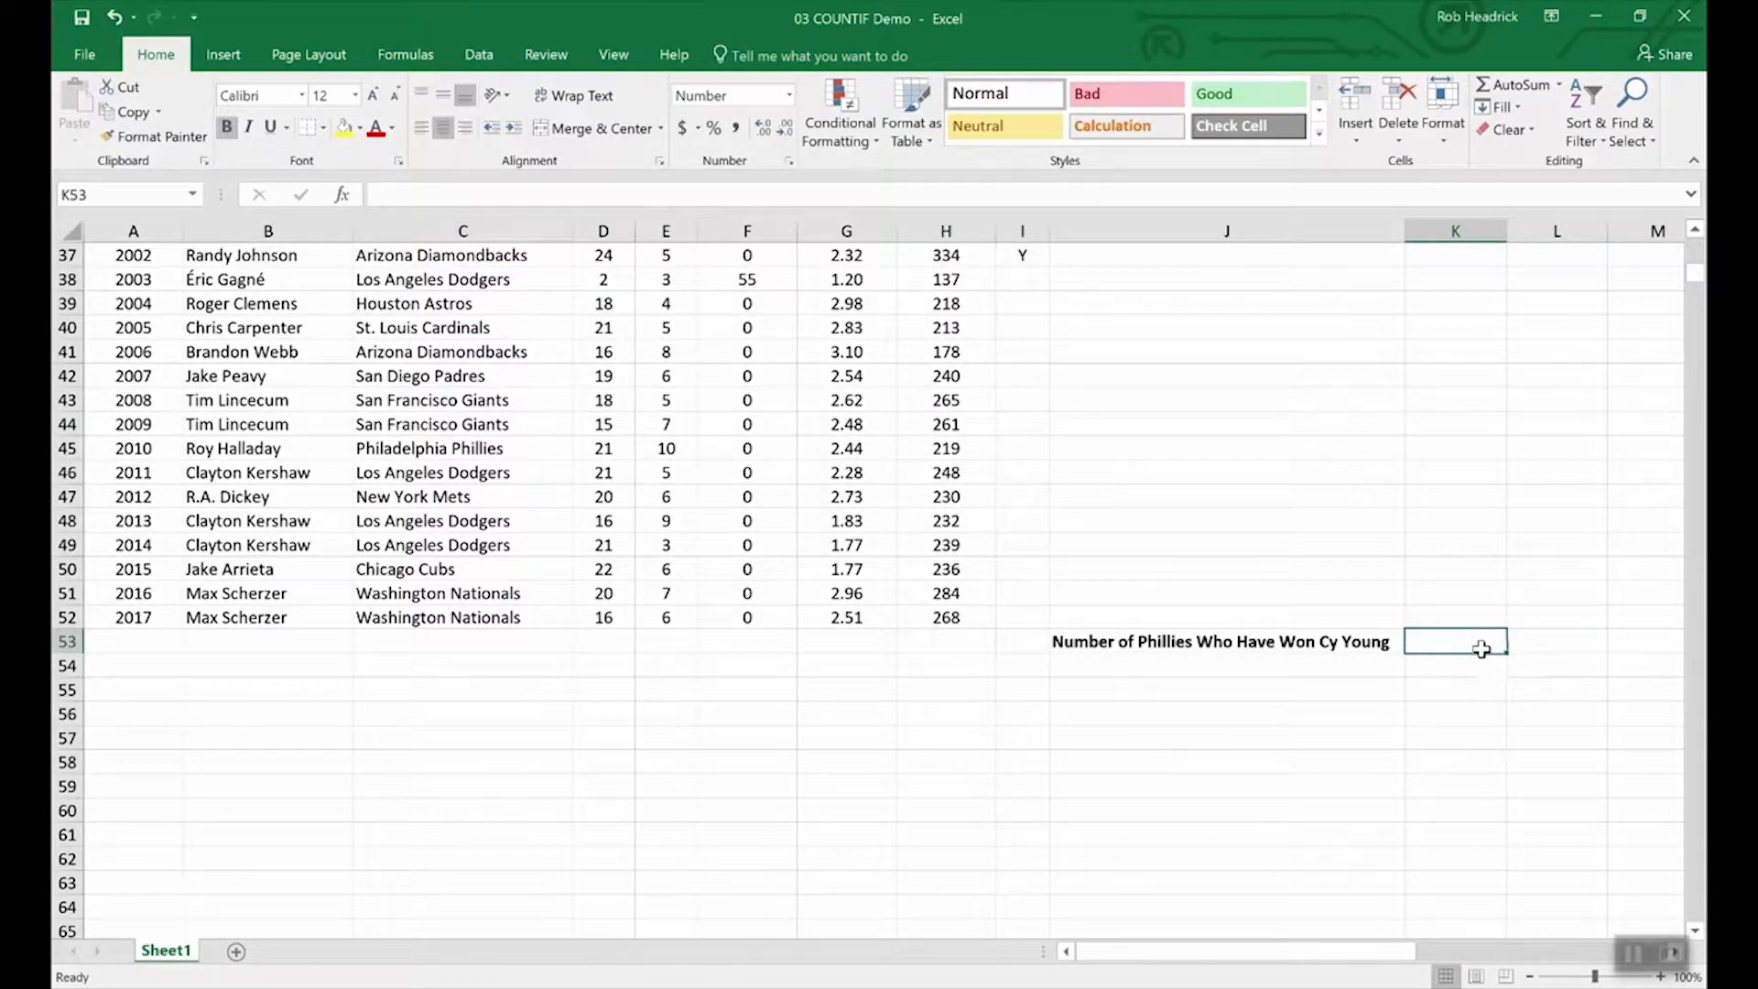
pyautogui.write('=')
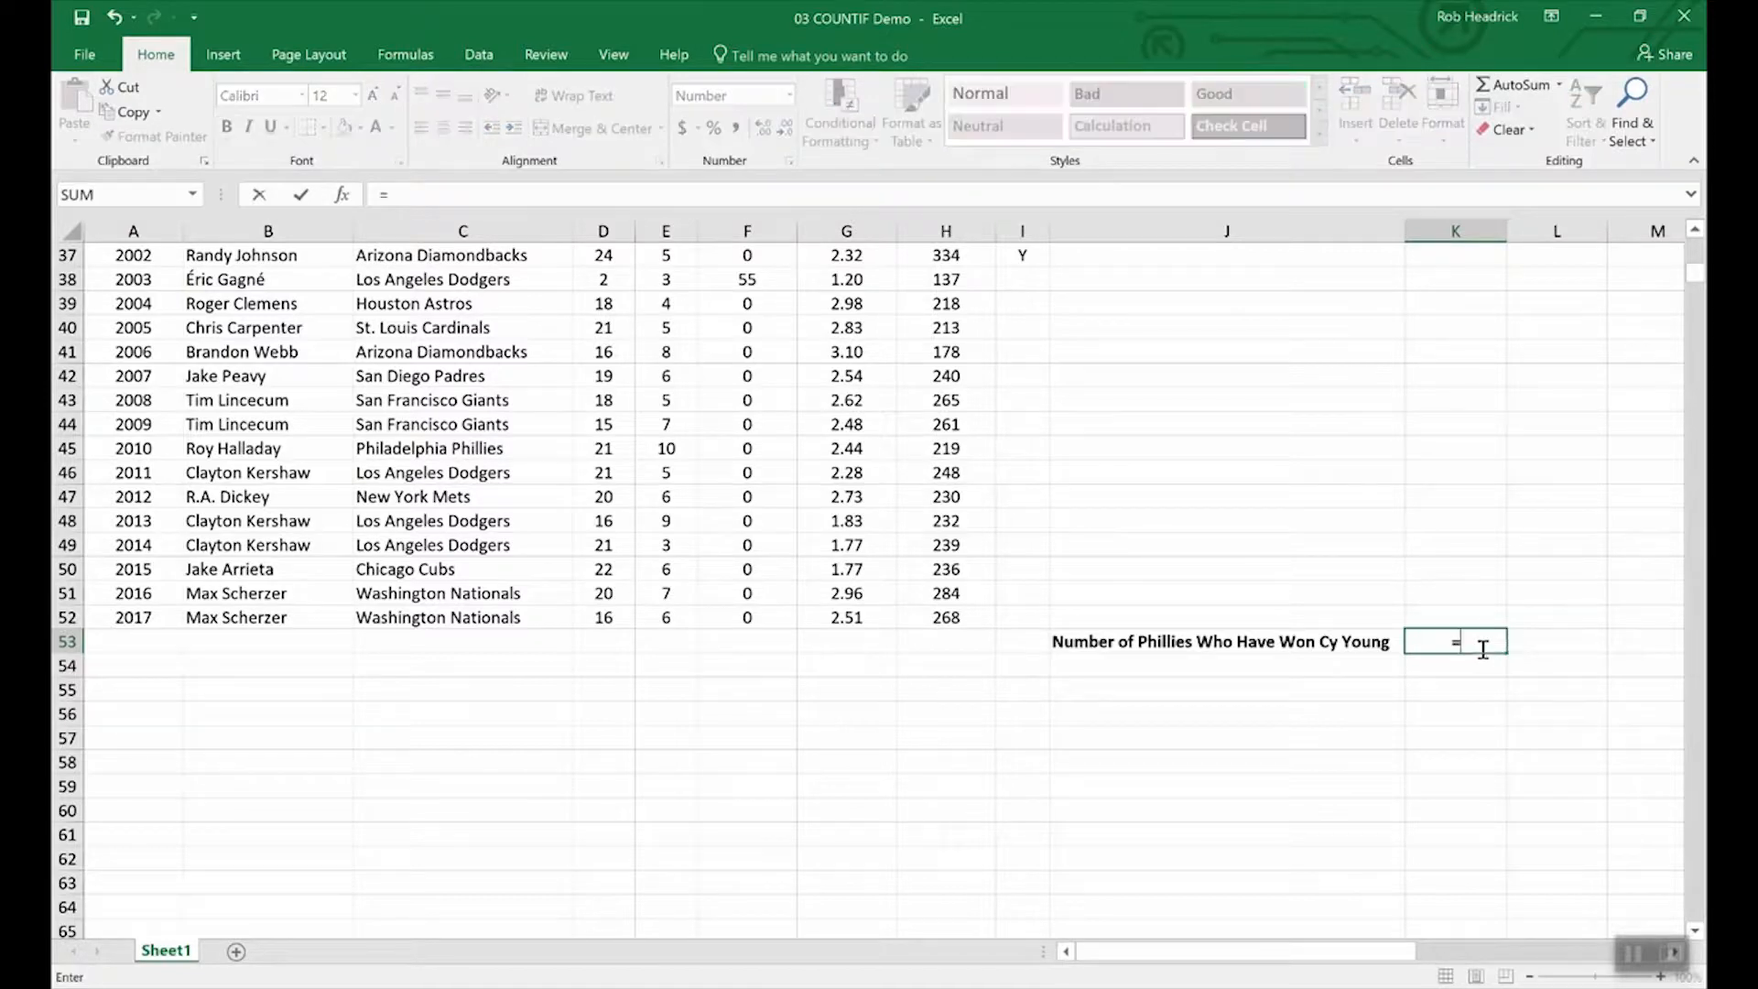
pyautogui.write('C')
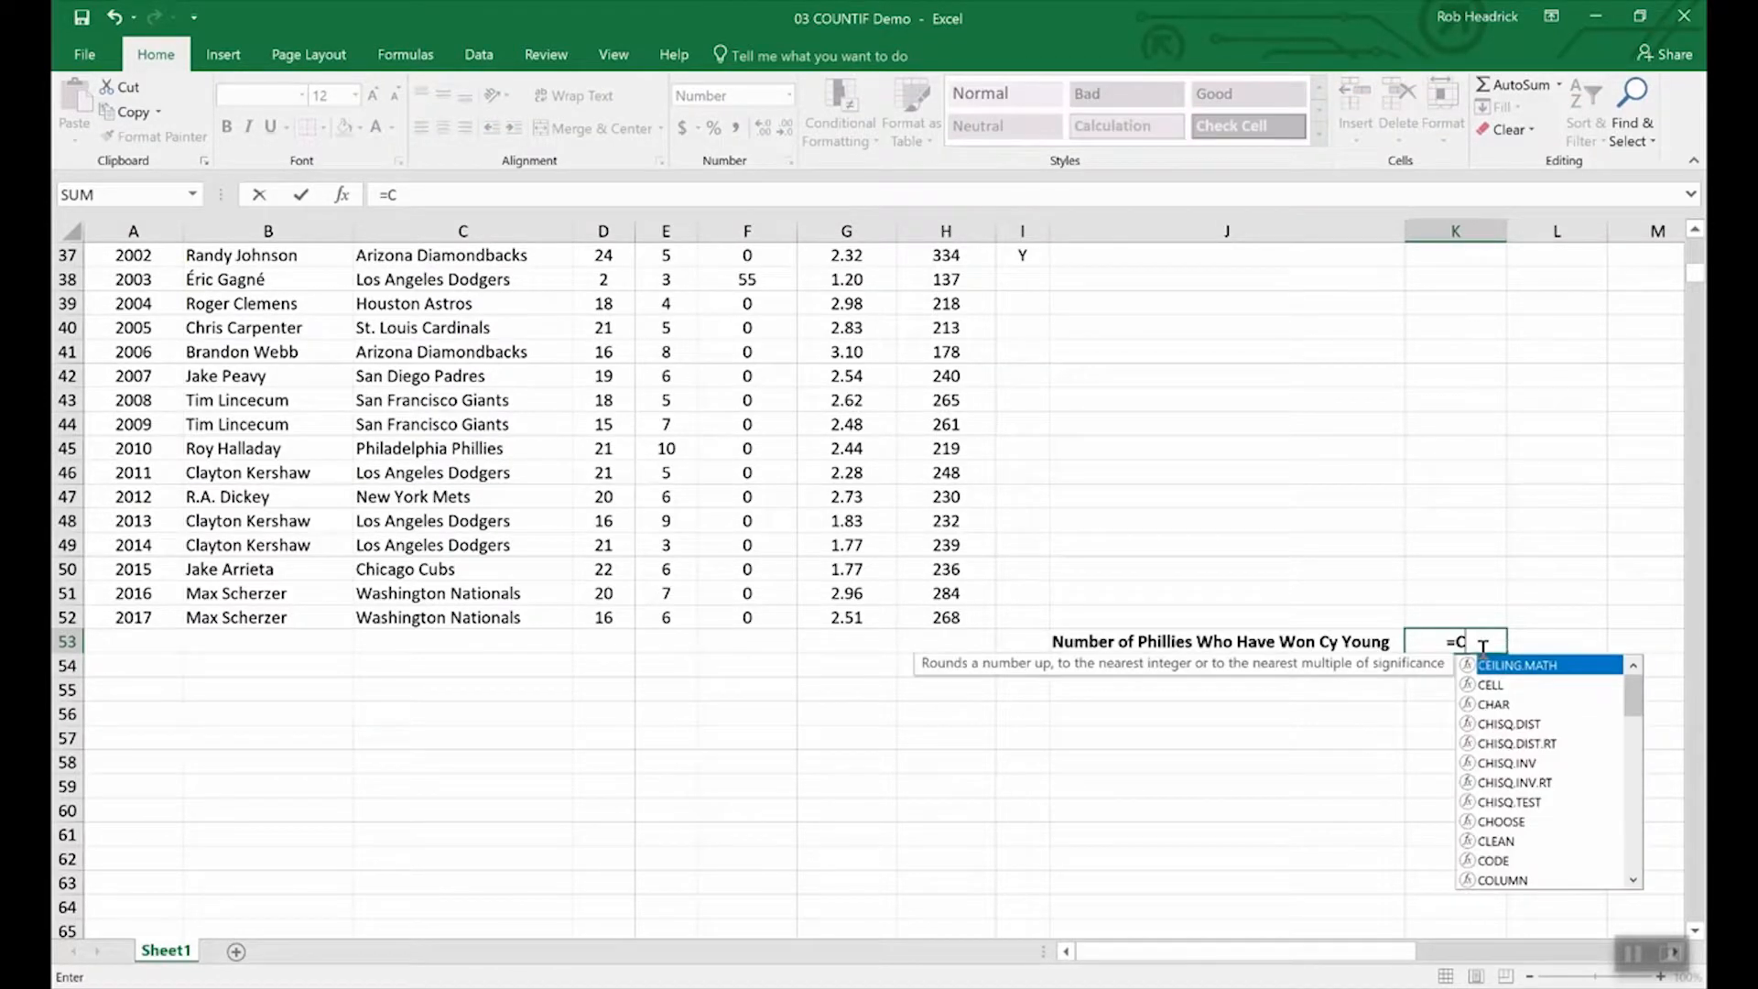
pyautogui.write('OUNTIF')
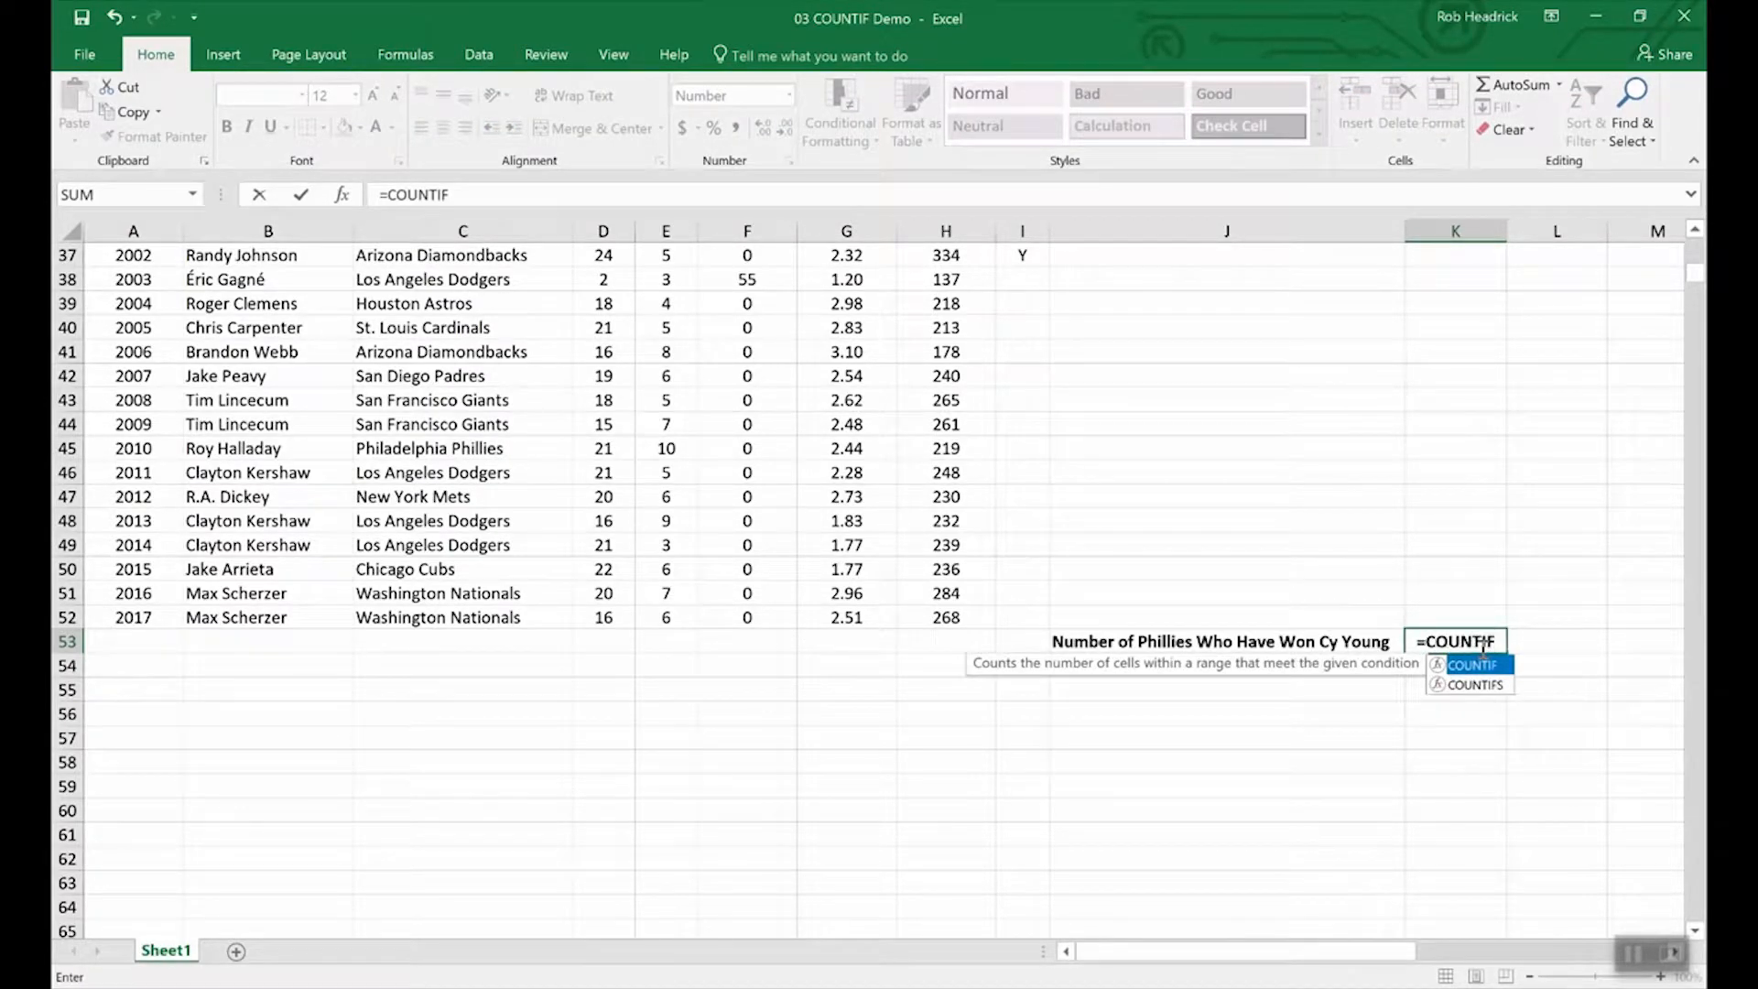
pyautogui.write('(')
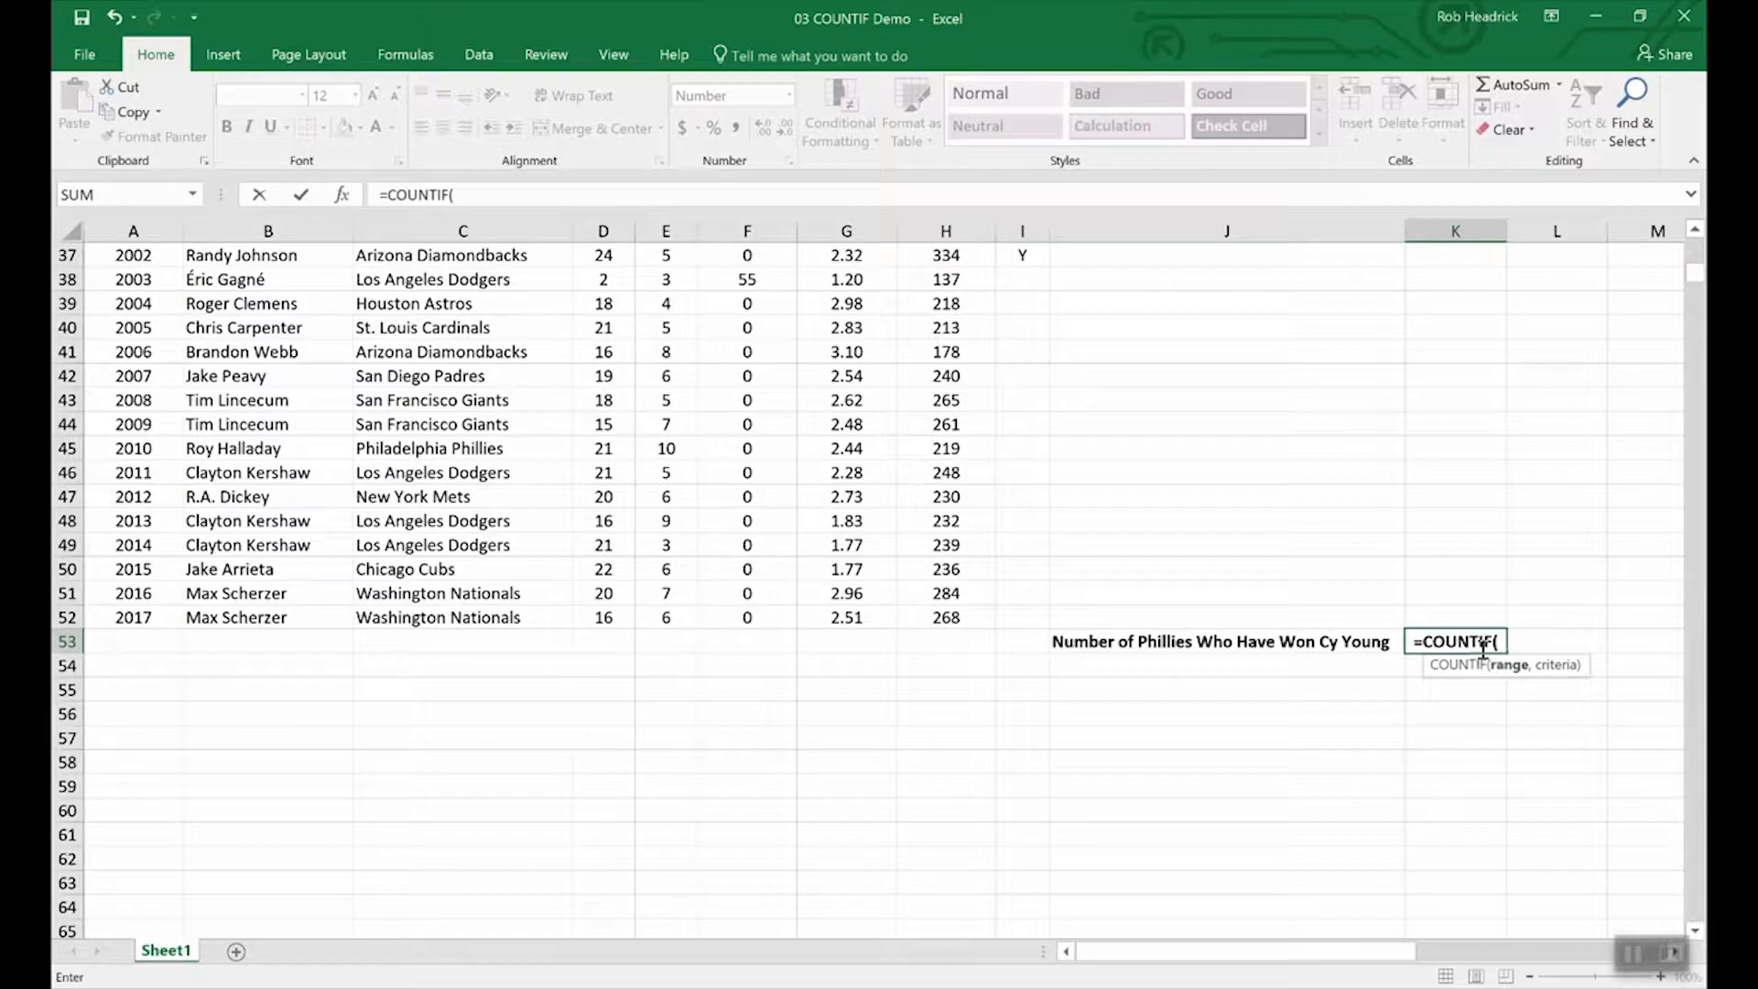
pyautogui.write('te')
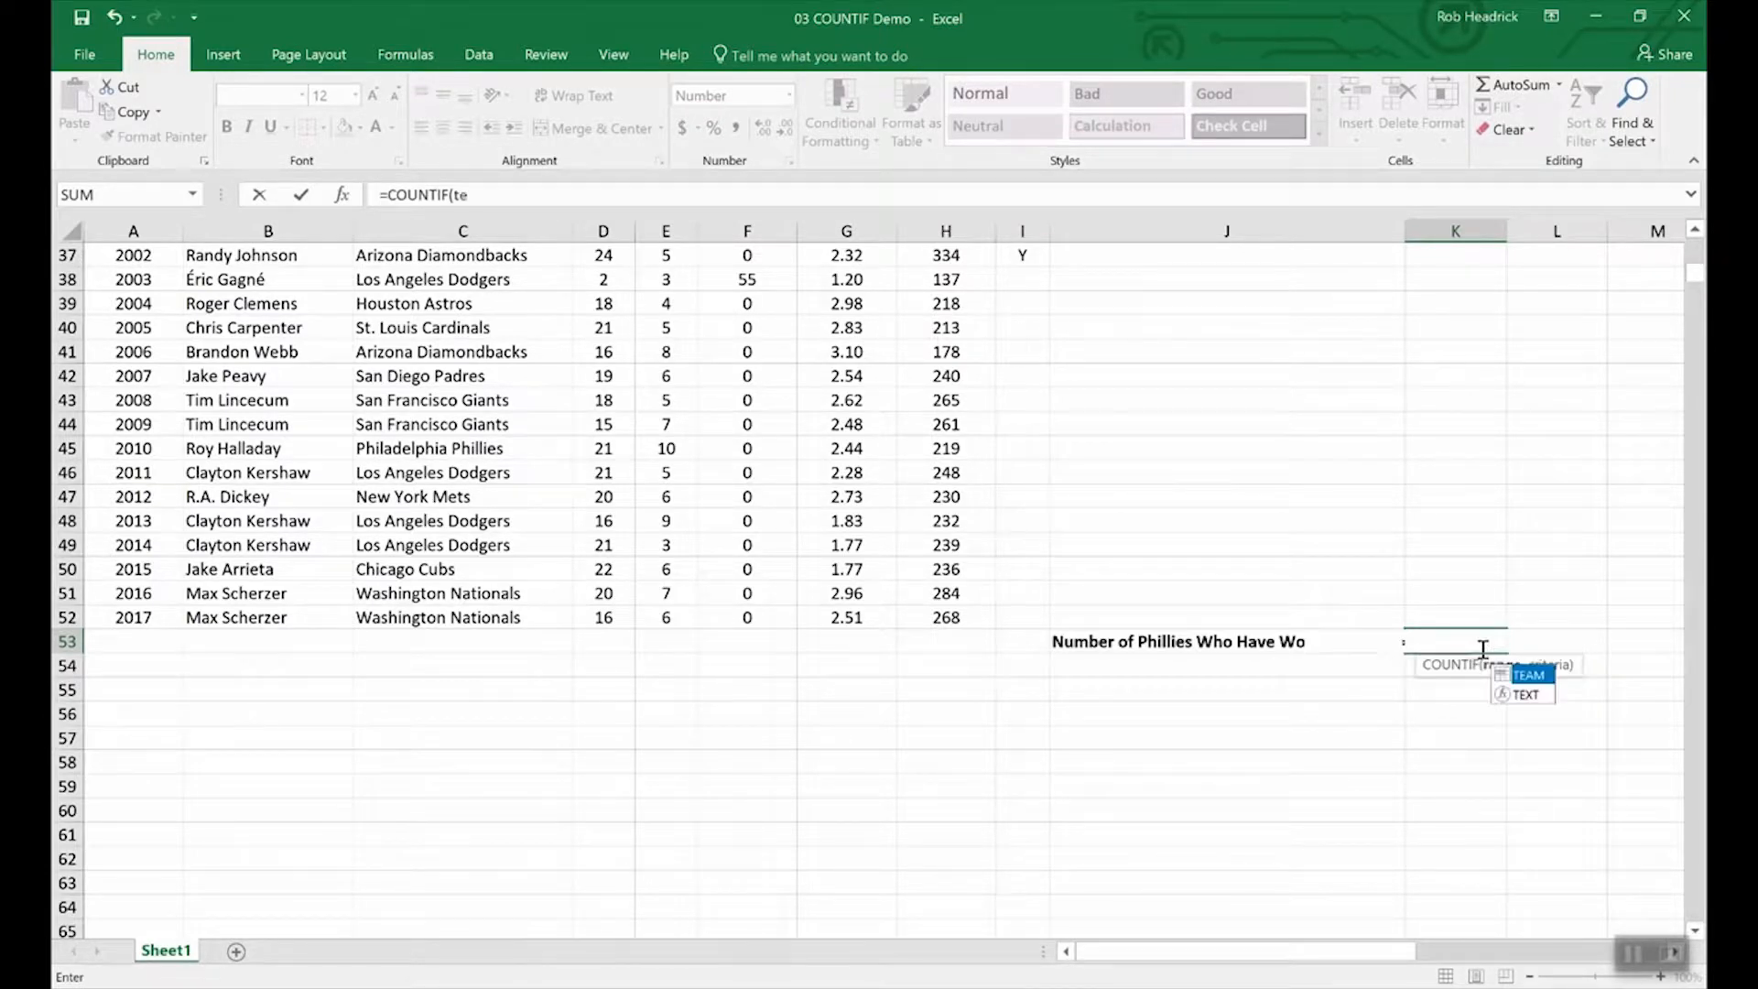
pyautogui.write('am,')
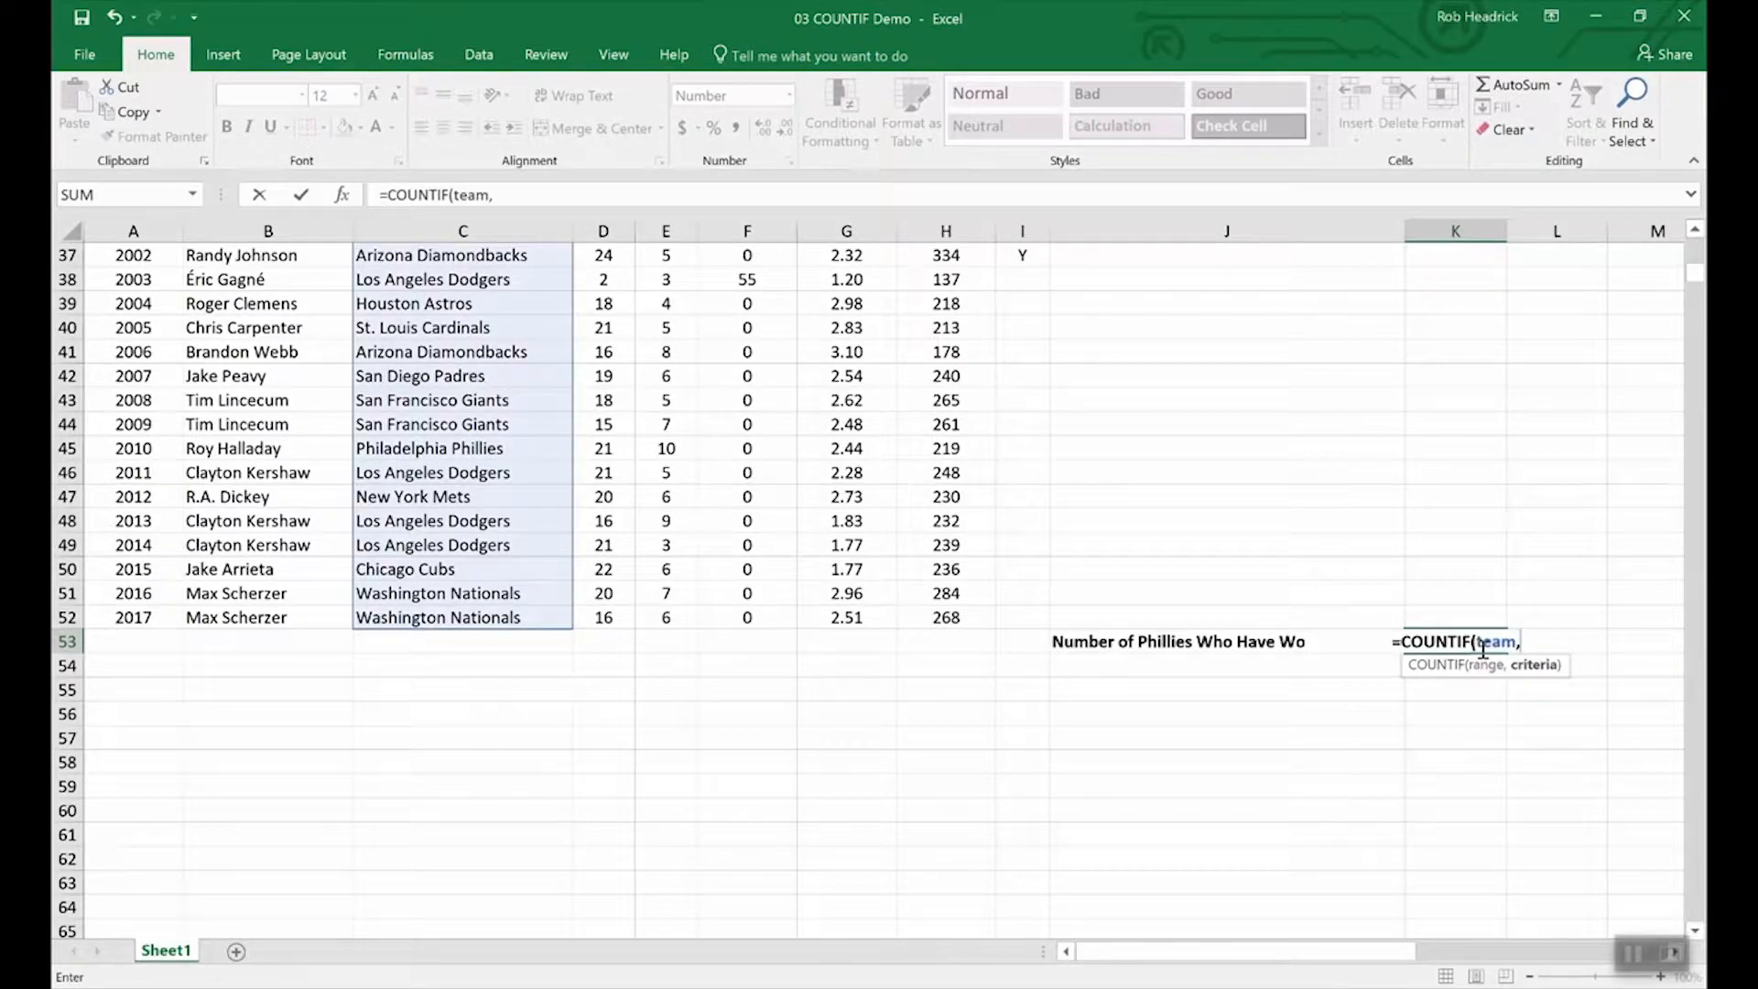
pyautogui.write('"Phill')
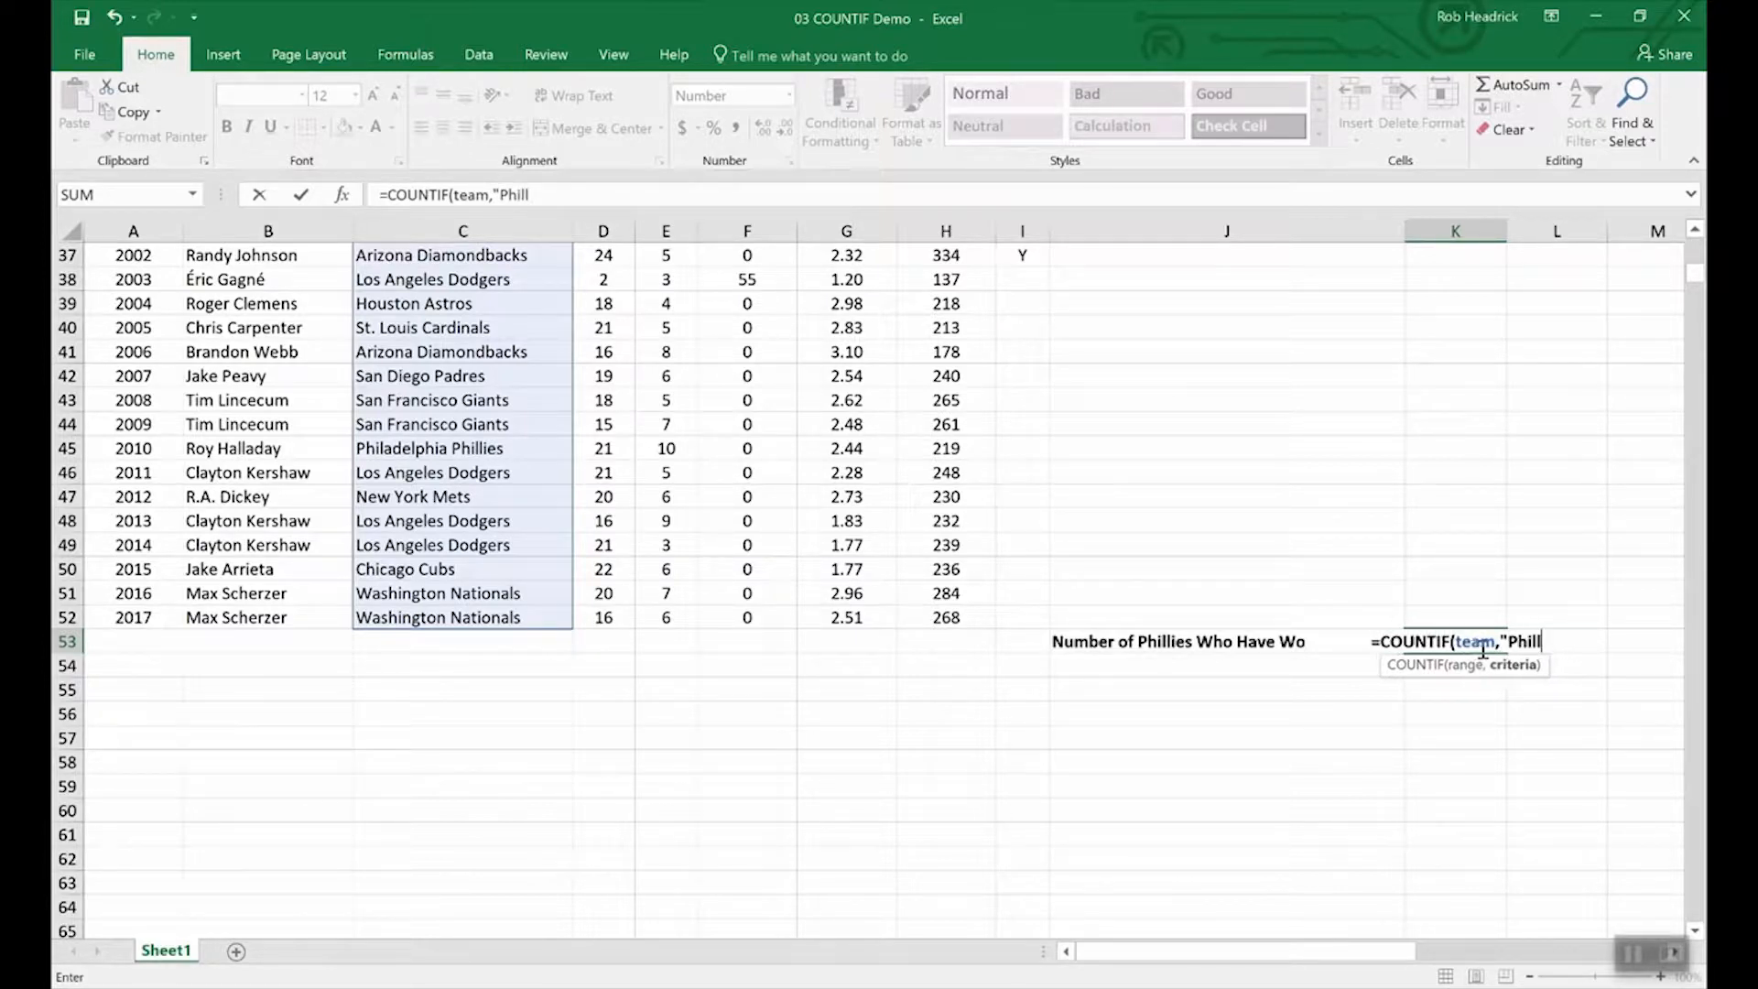
pyautogui.press('BackSpace')
pyautogui.write('ade')
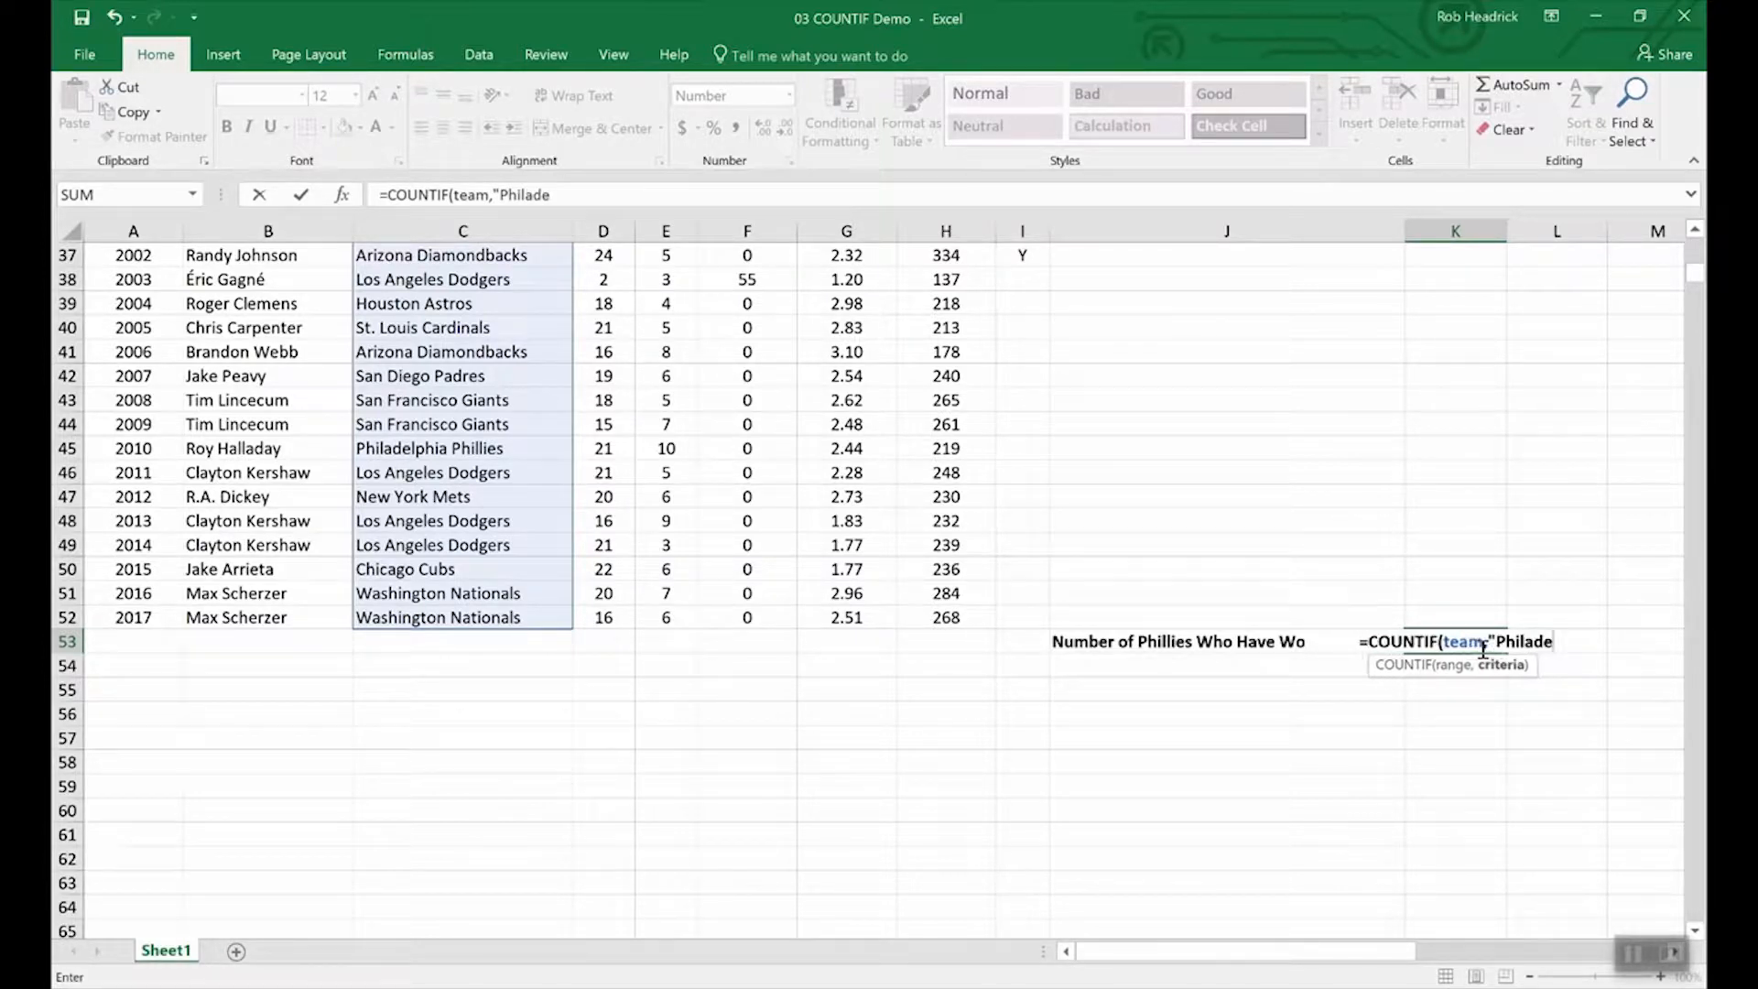
pyautogui.write('lphia ')
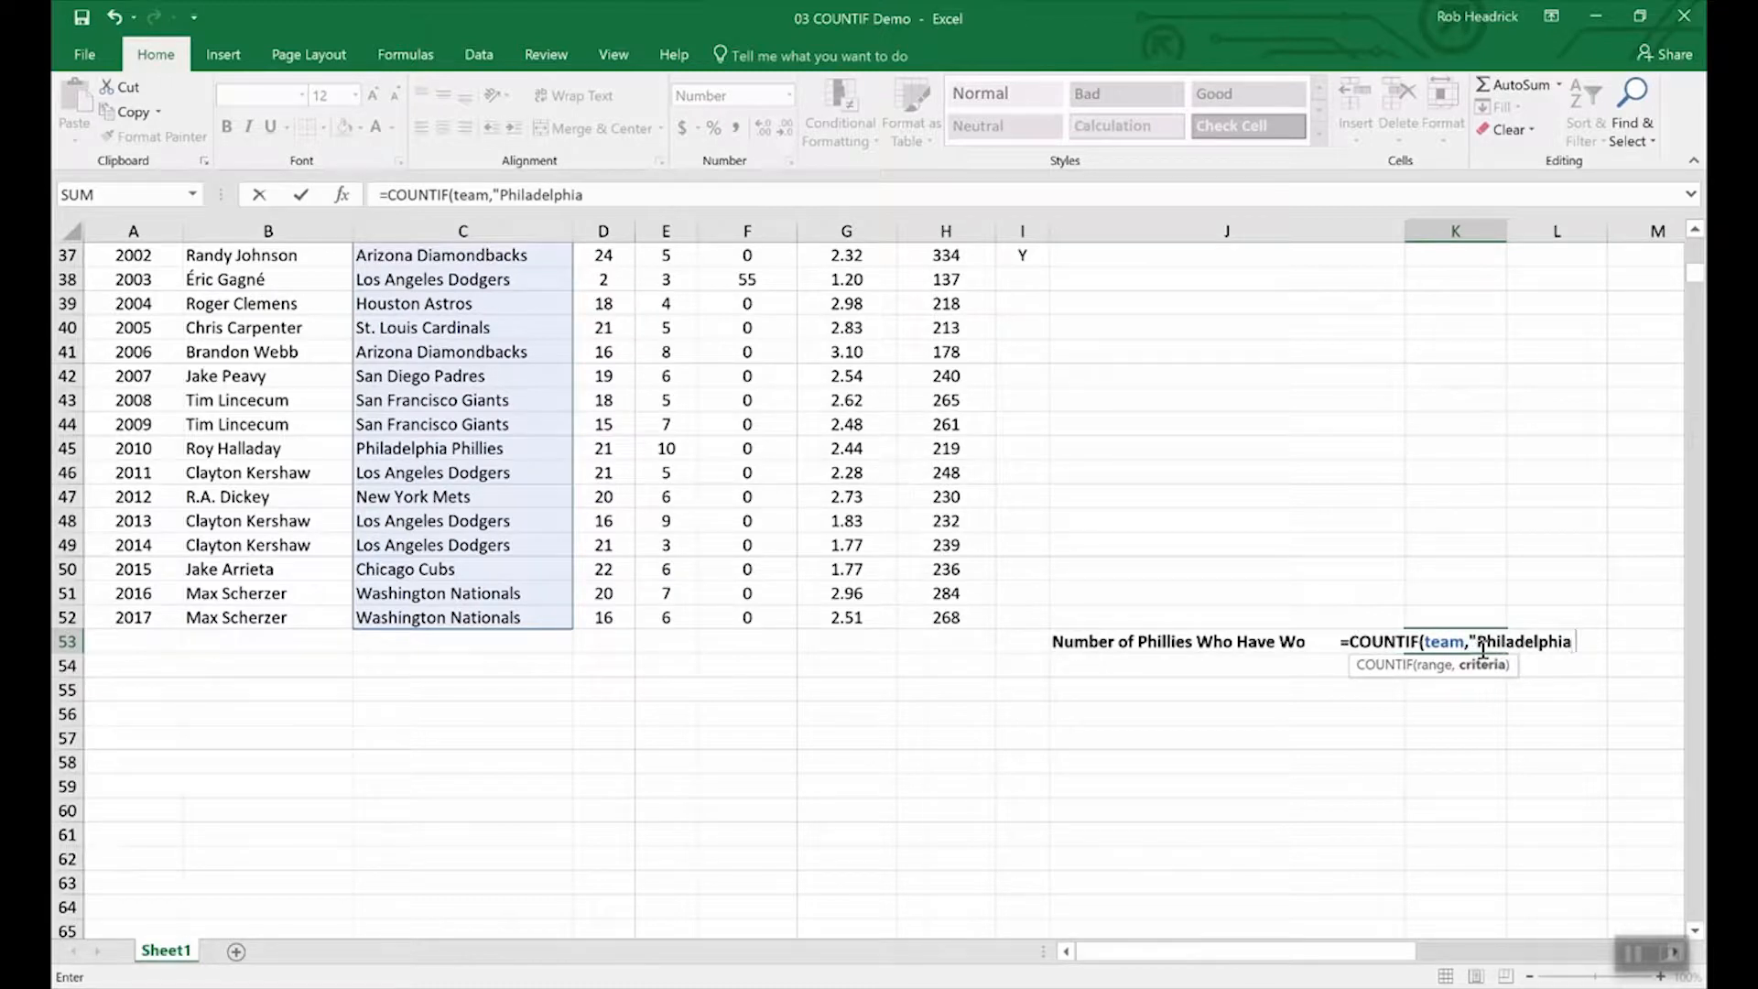
pyautogui.write('Phil')
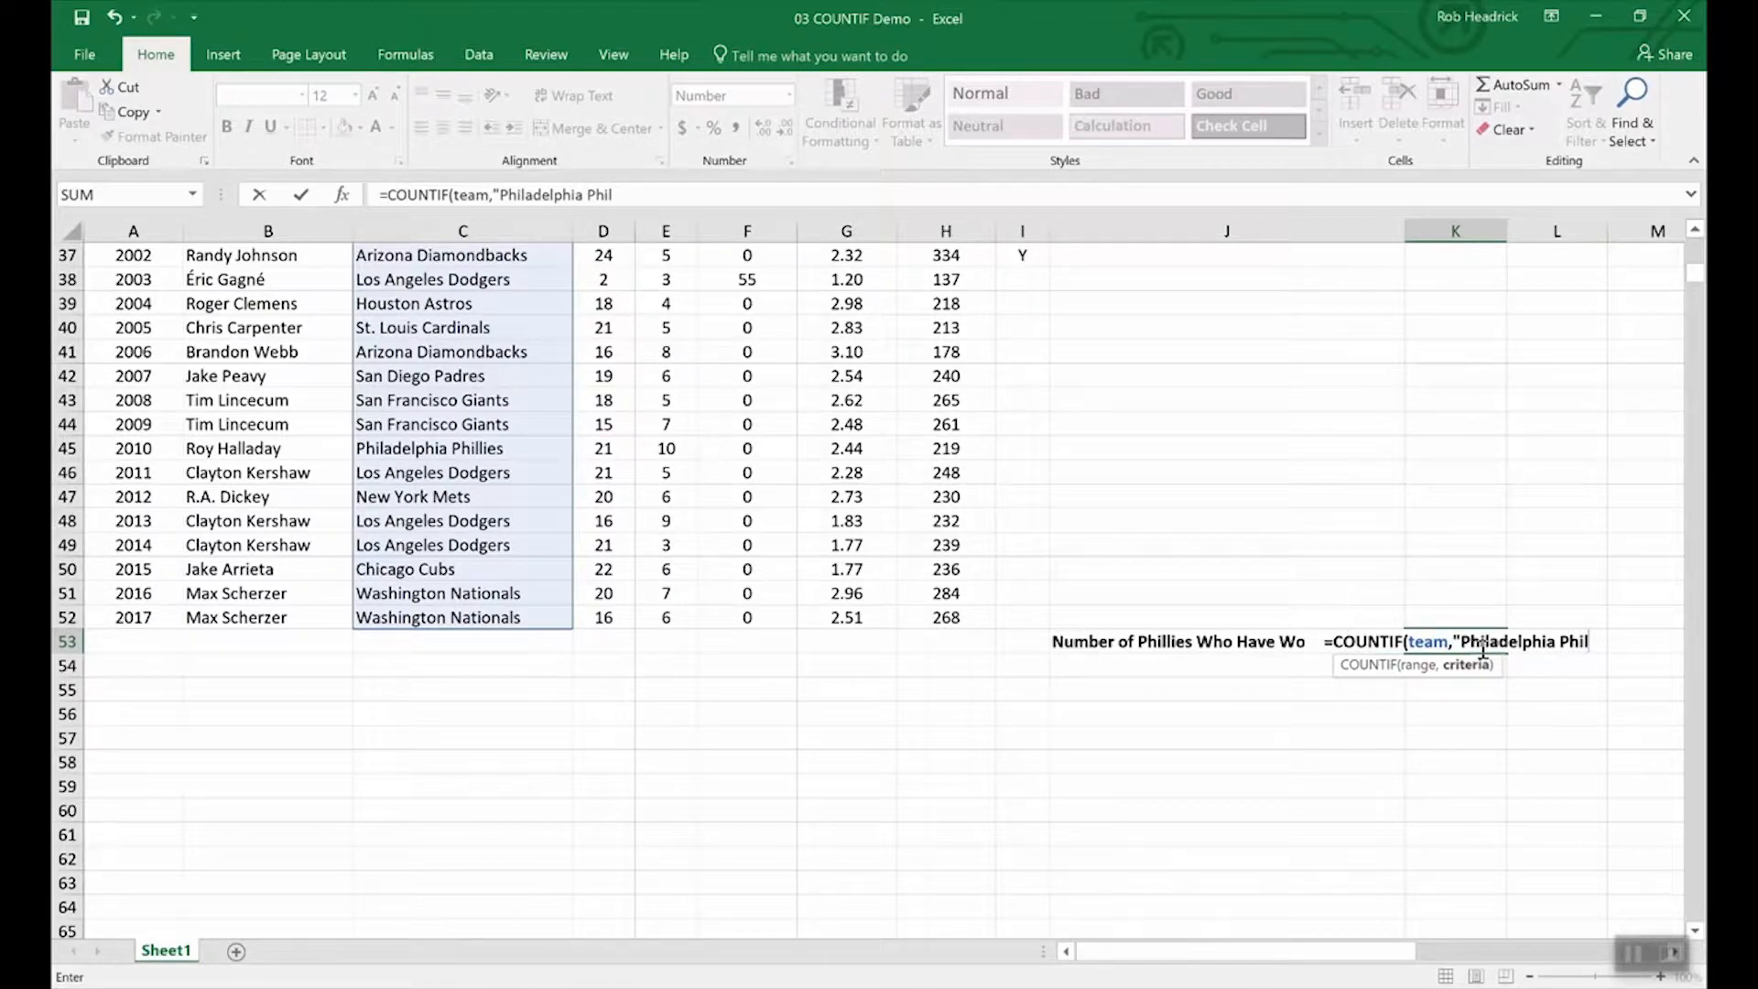
pyautogui.write('lie')
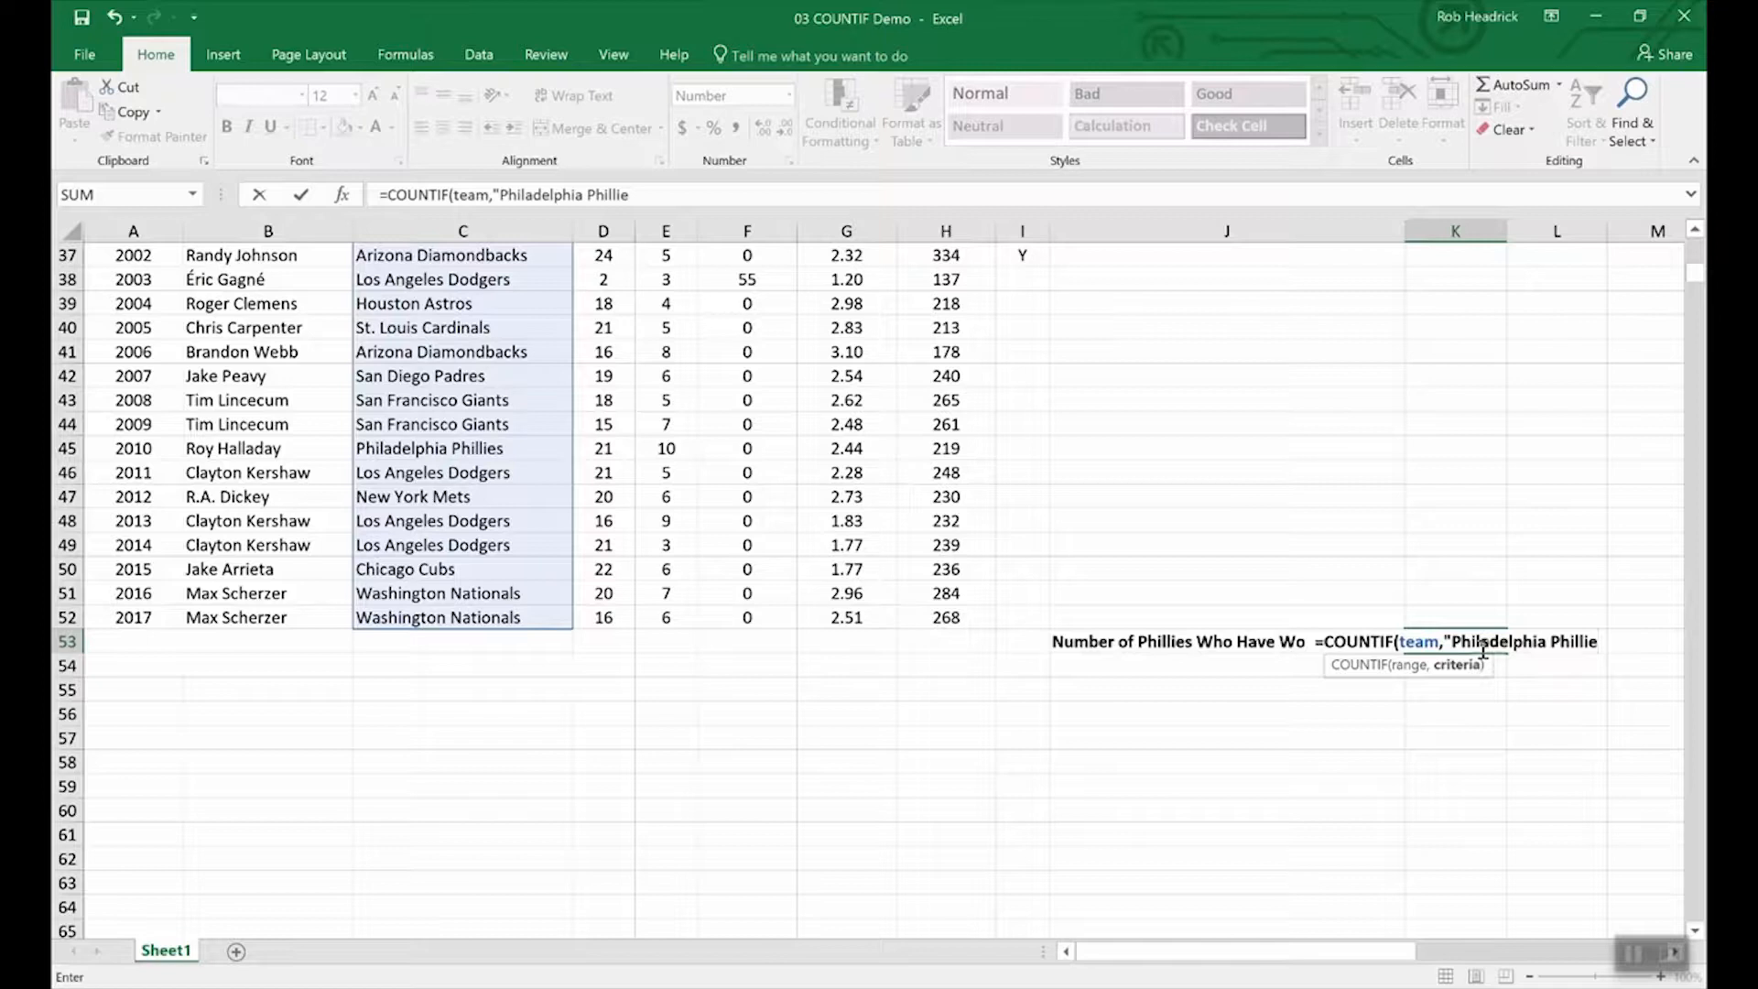
pyautogui.write('s')
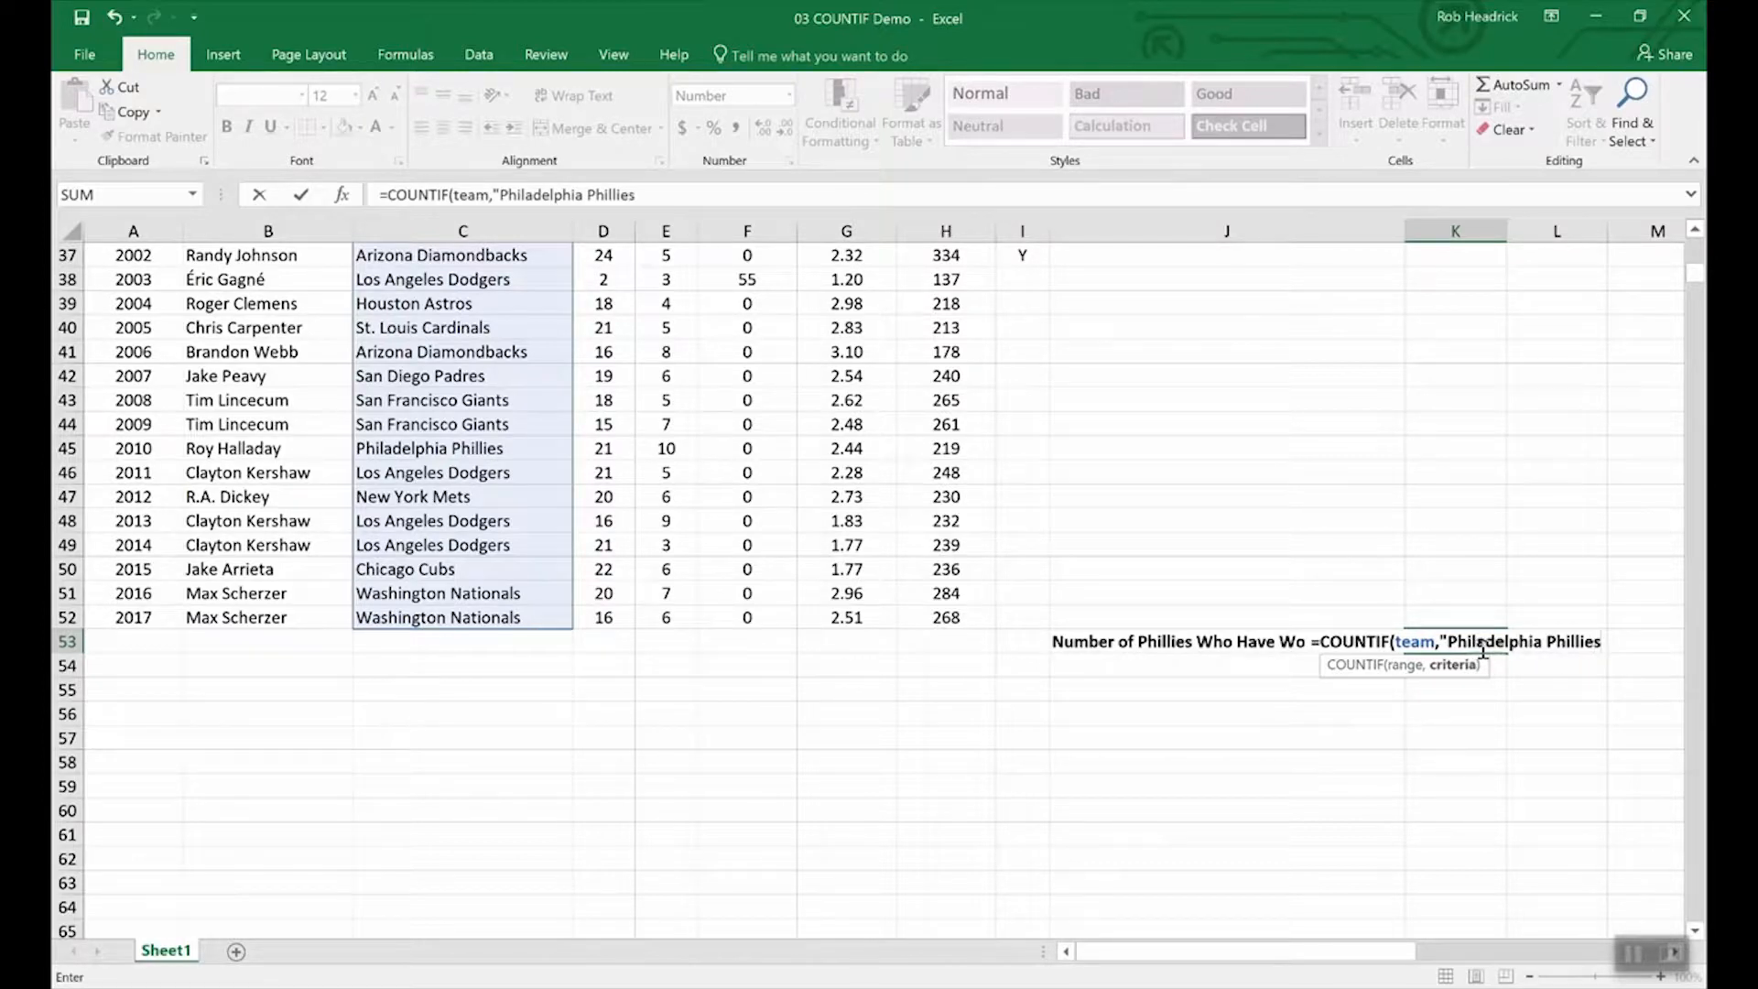
pyautogui.write('"')
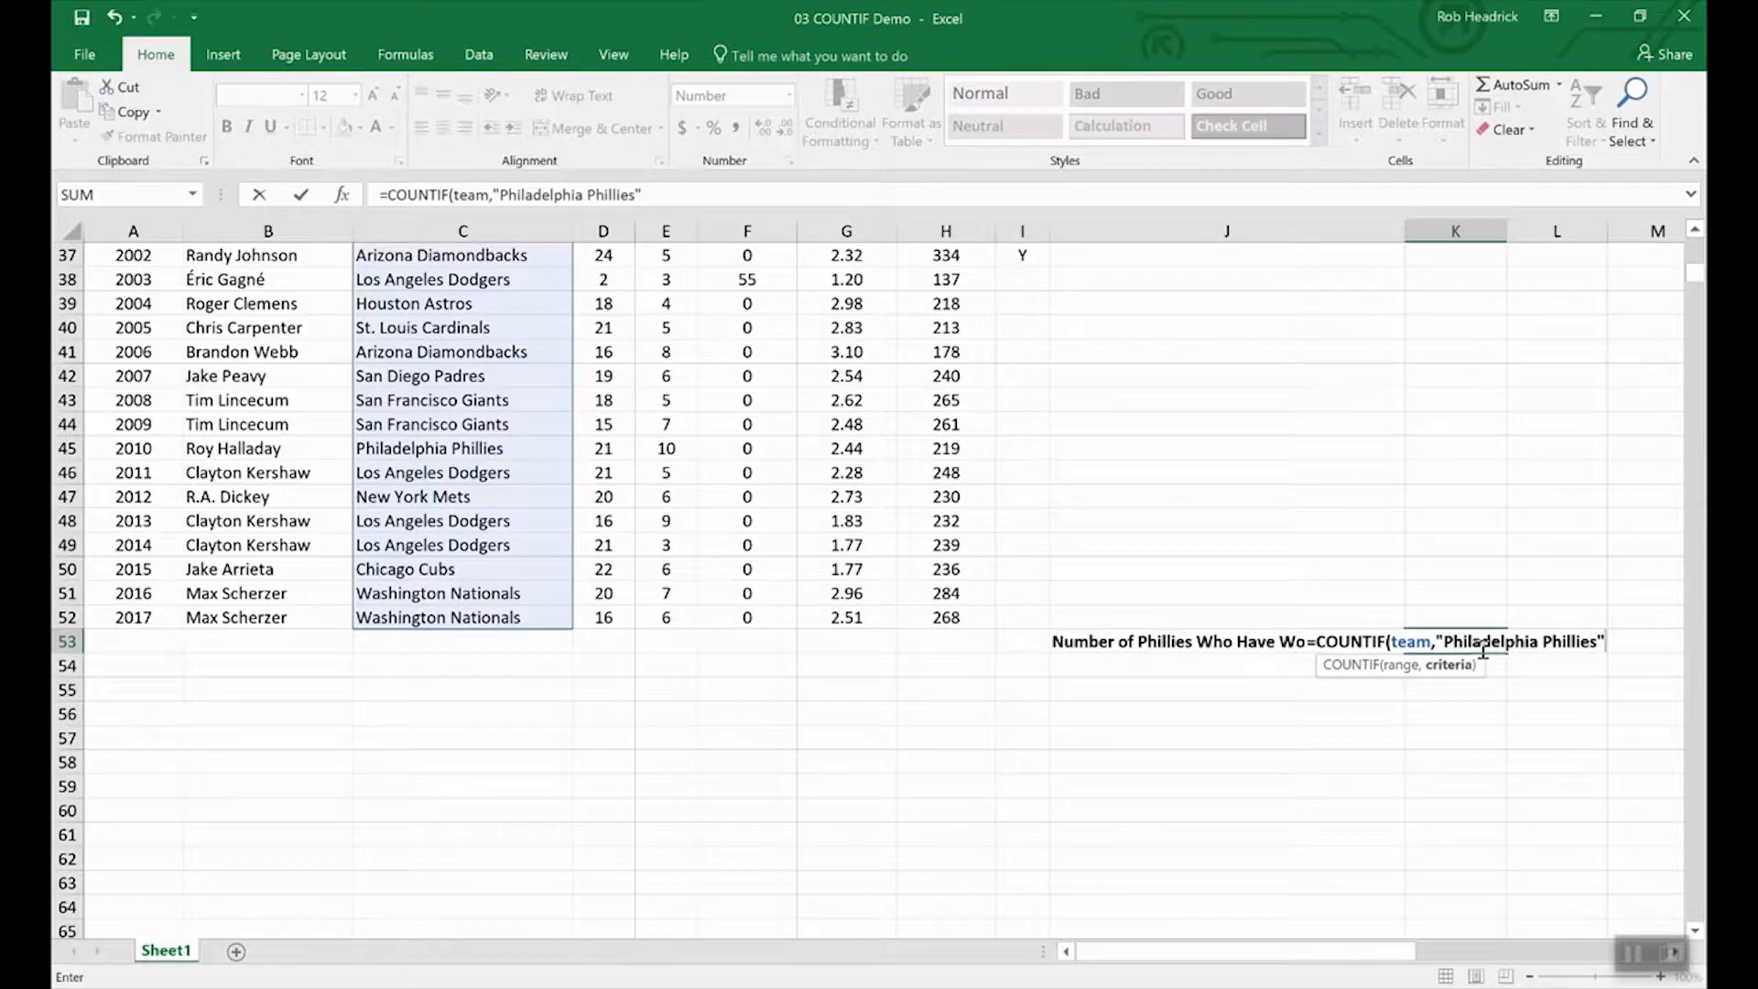
pyautogui.press('Return')
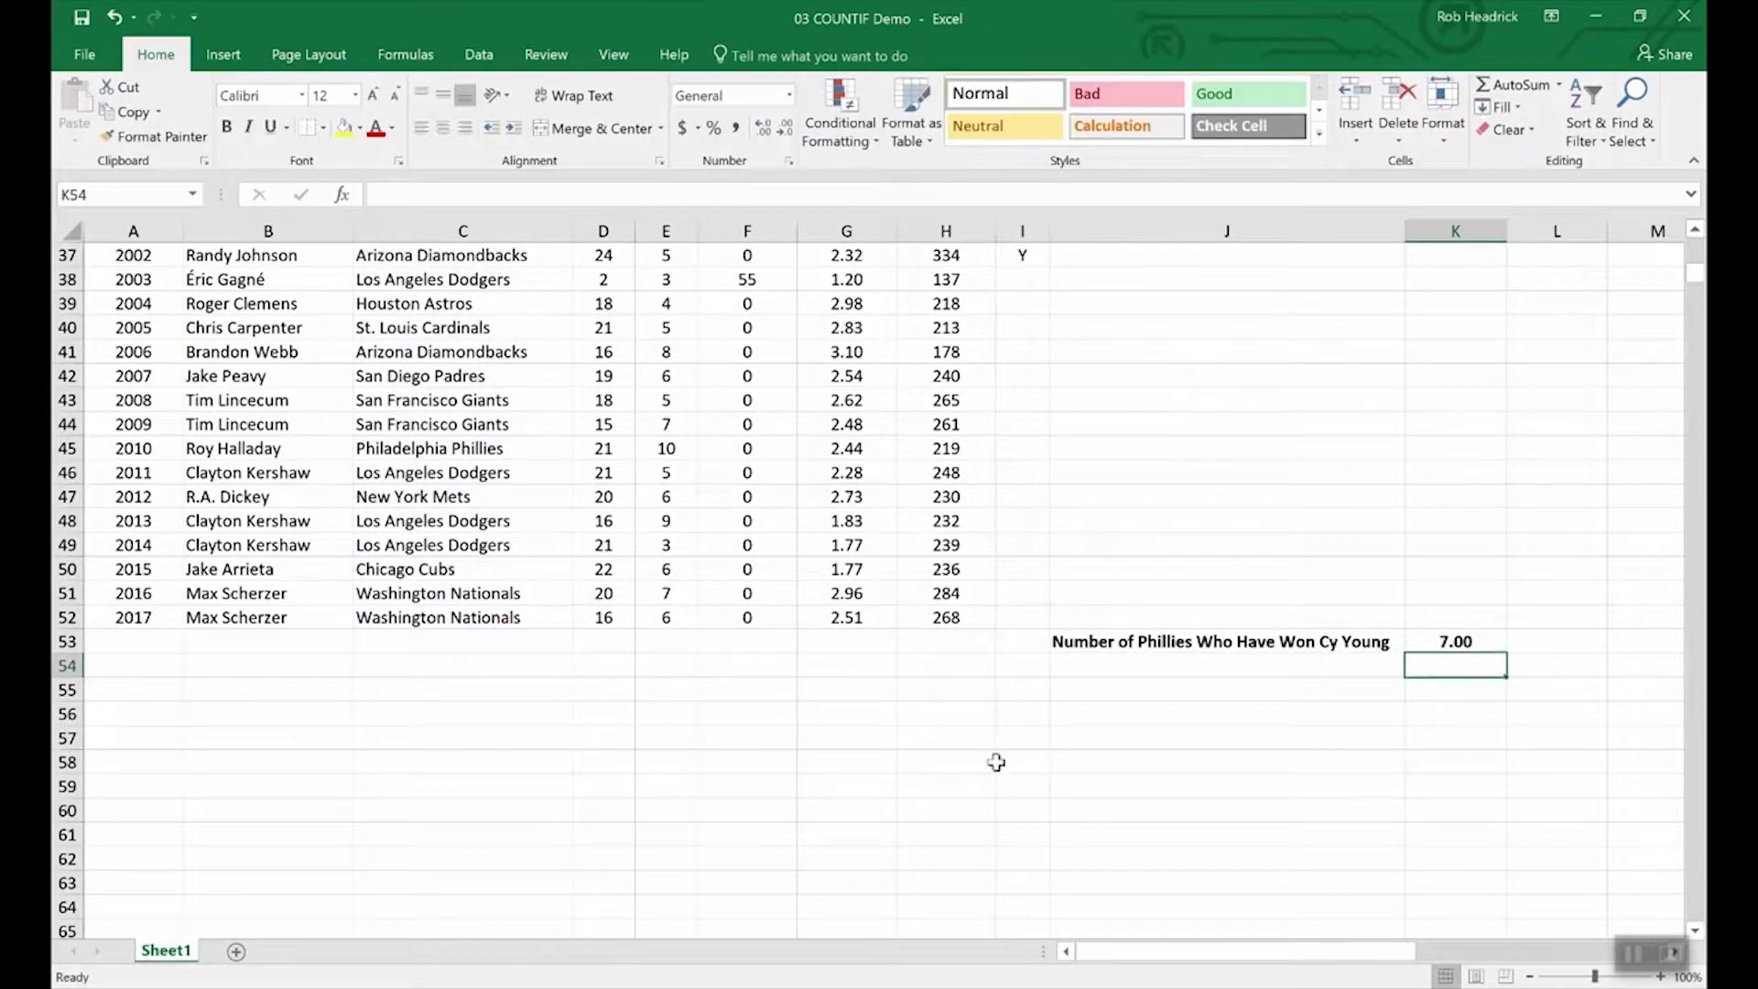
# Scroll up and down through the pitcher statistics table.
pyautogui.scroll(12, 495, 765)
pyautogui.scroll(1, 490, 766)
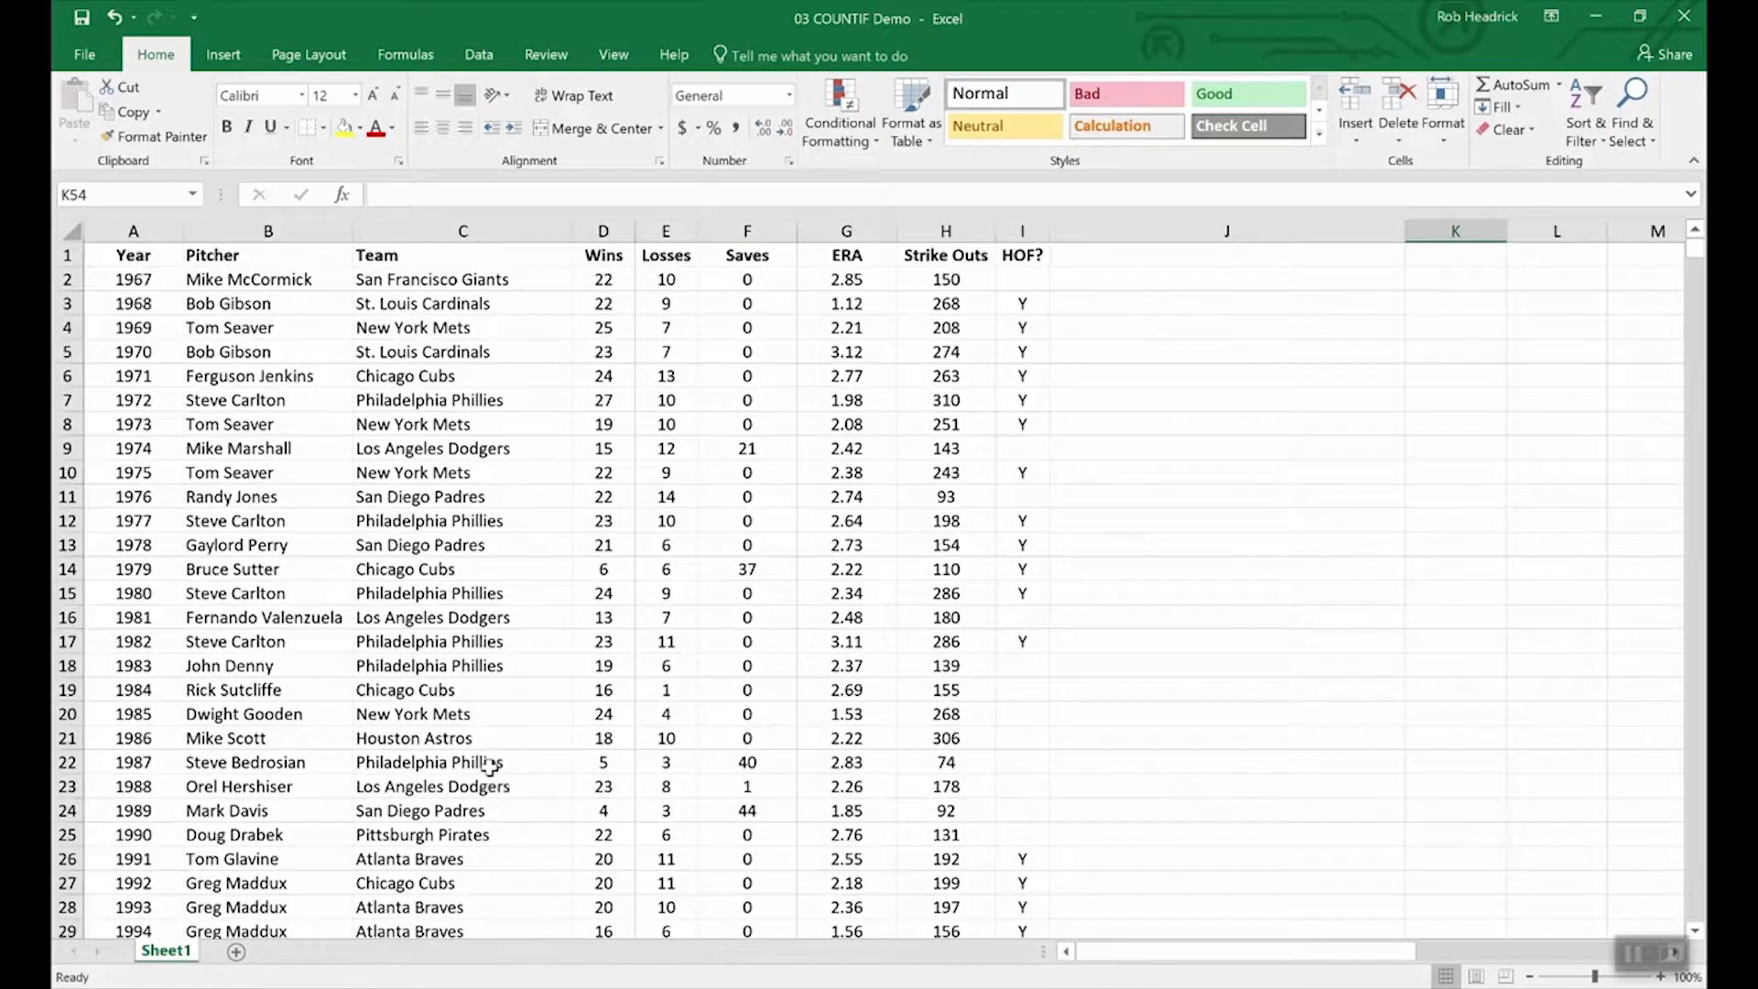
pyautogui.scroll(-4, 459, 517)
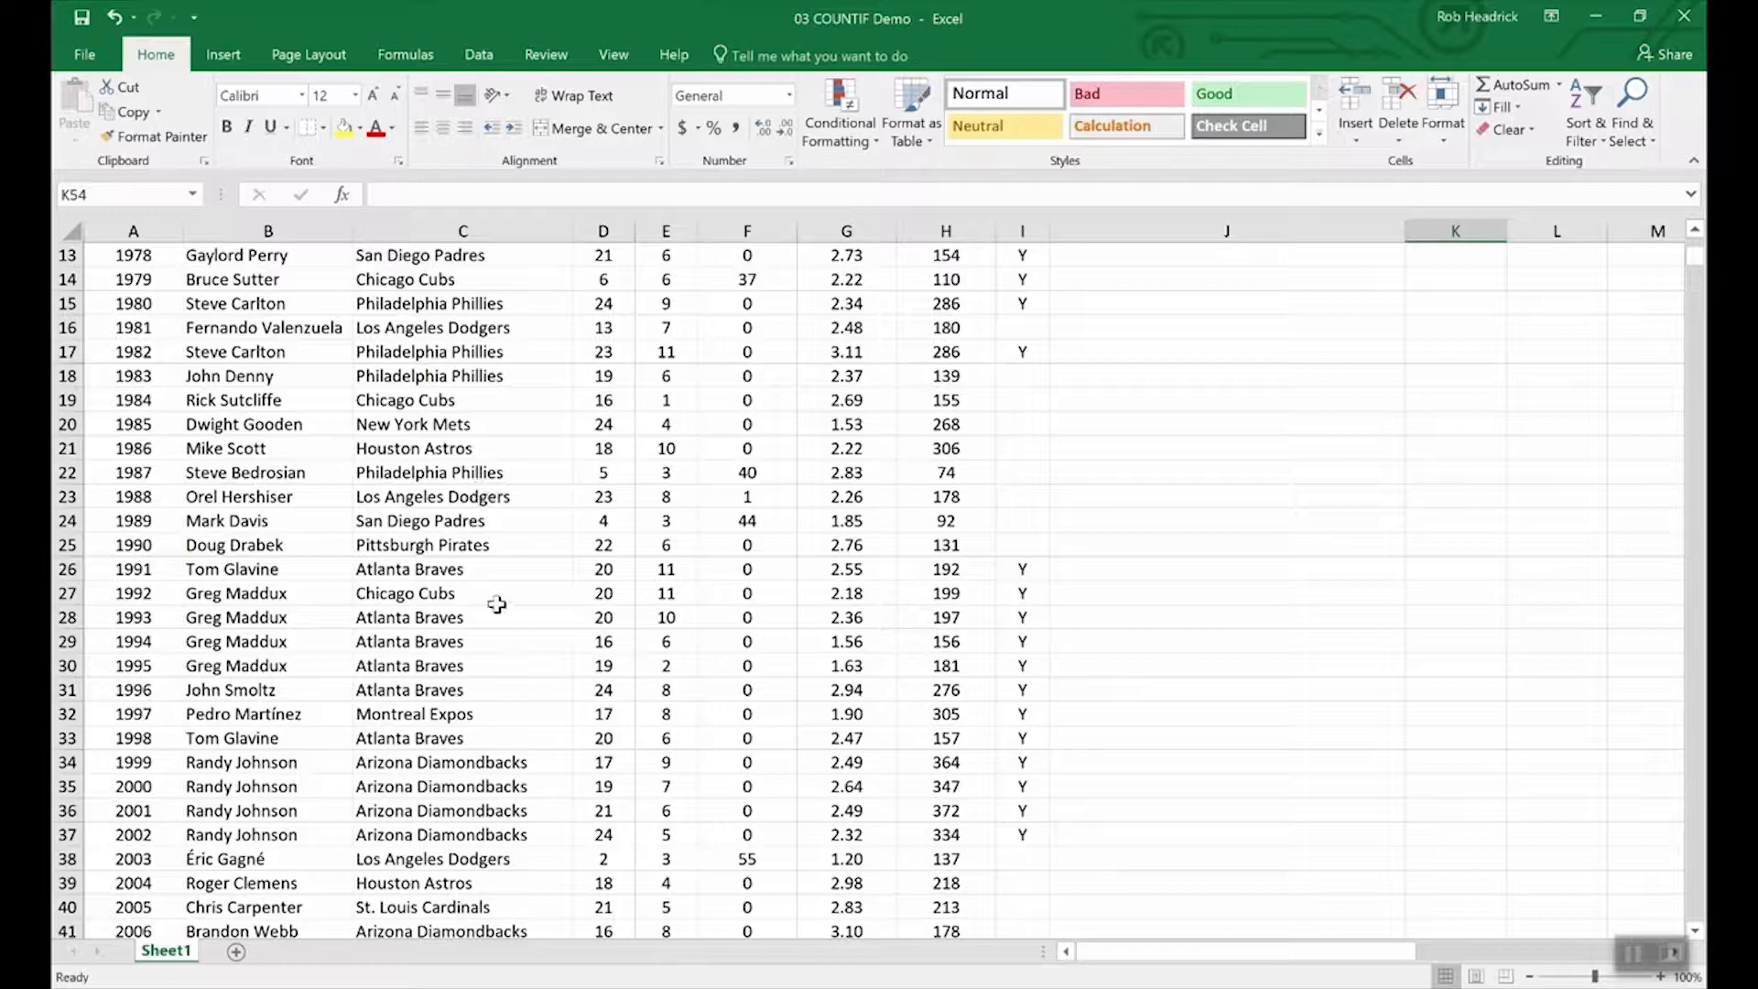
pyautogui.scroll(-4, 494, 604)
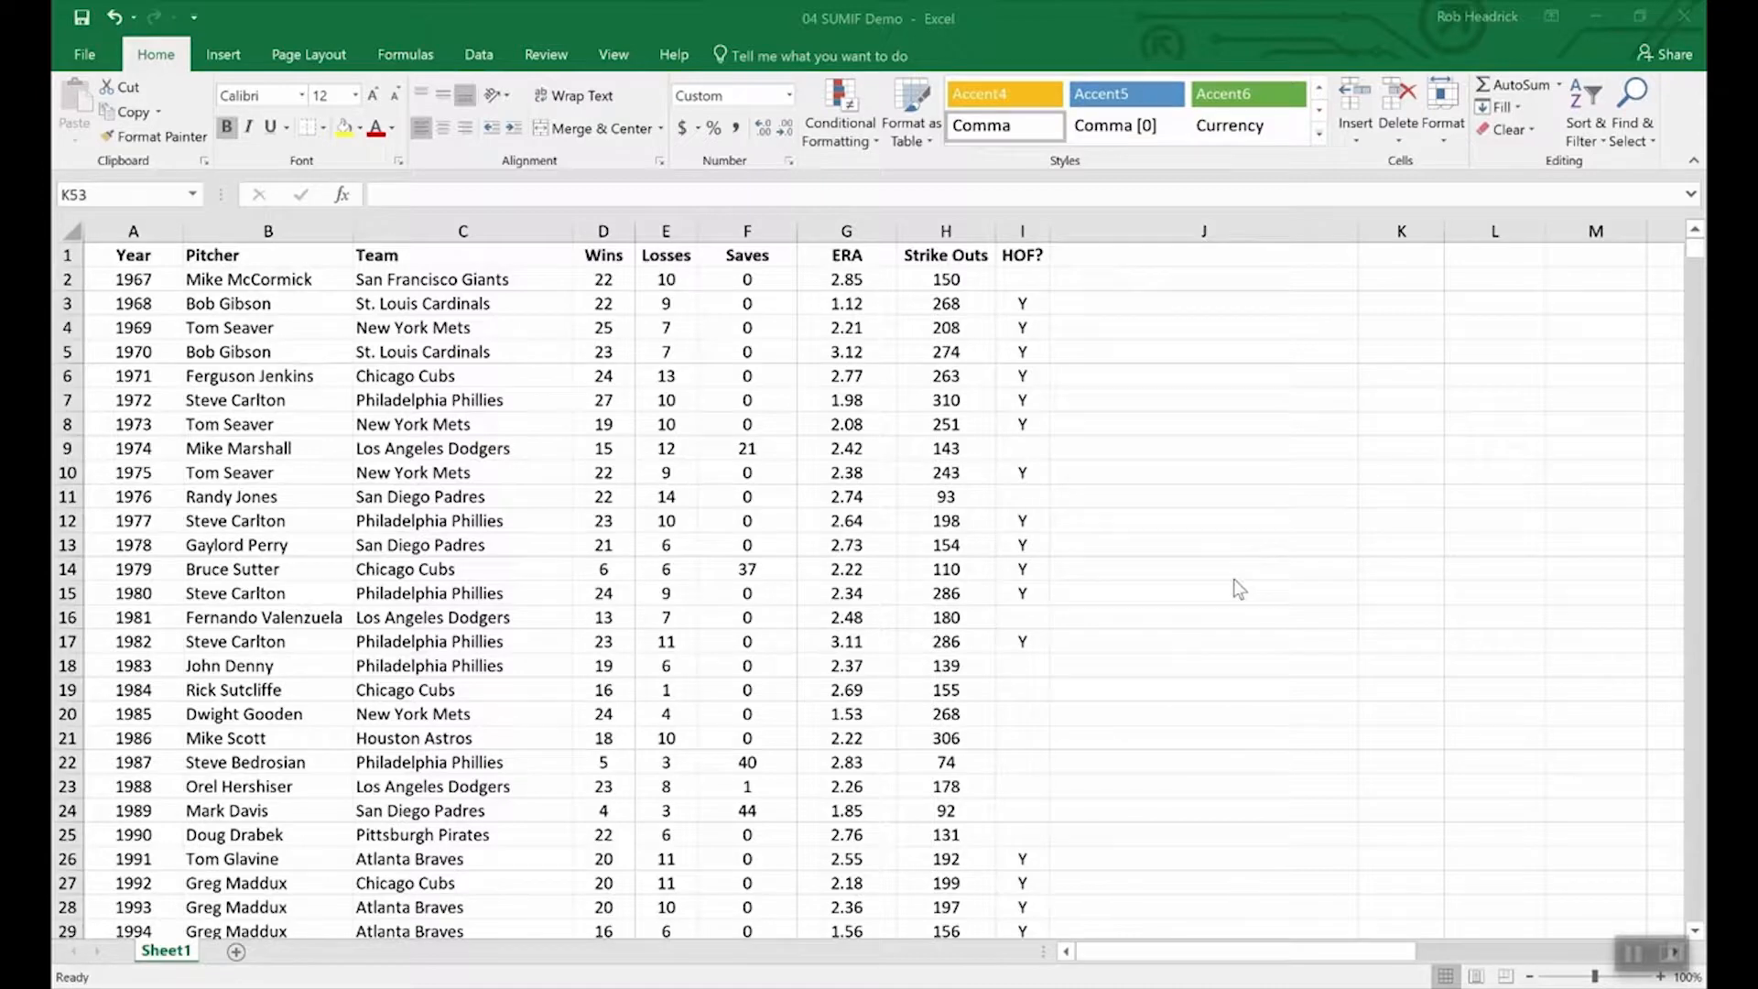
# Enter =SUMIF(hof,"Y",Strike_Outs) in K53 to total Hall of Fame strike outs, giving 5,931.
pyautogui.scroll(-8, 1239, 622)
pyautogui.scroll(-8, 1239, 622)
pyautogui.scroll(8, 1239, 623)
pyautogui.scroll(-4, 1373, 851)
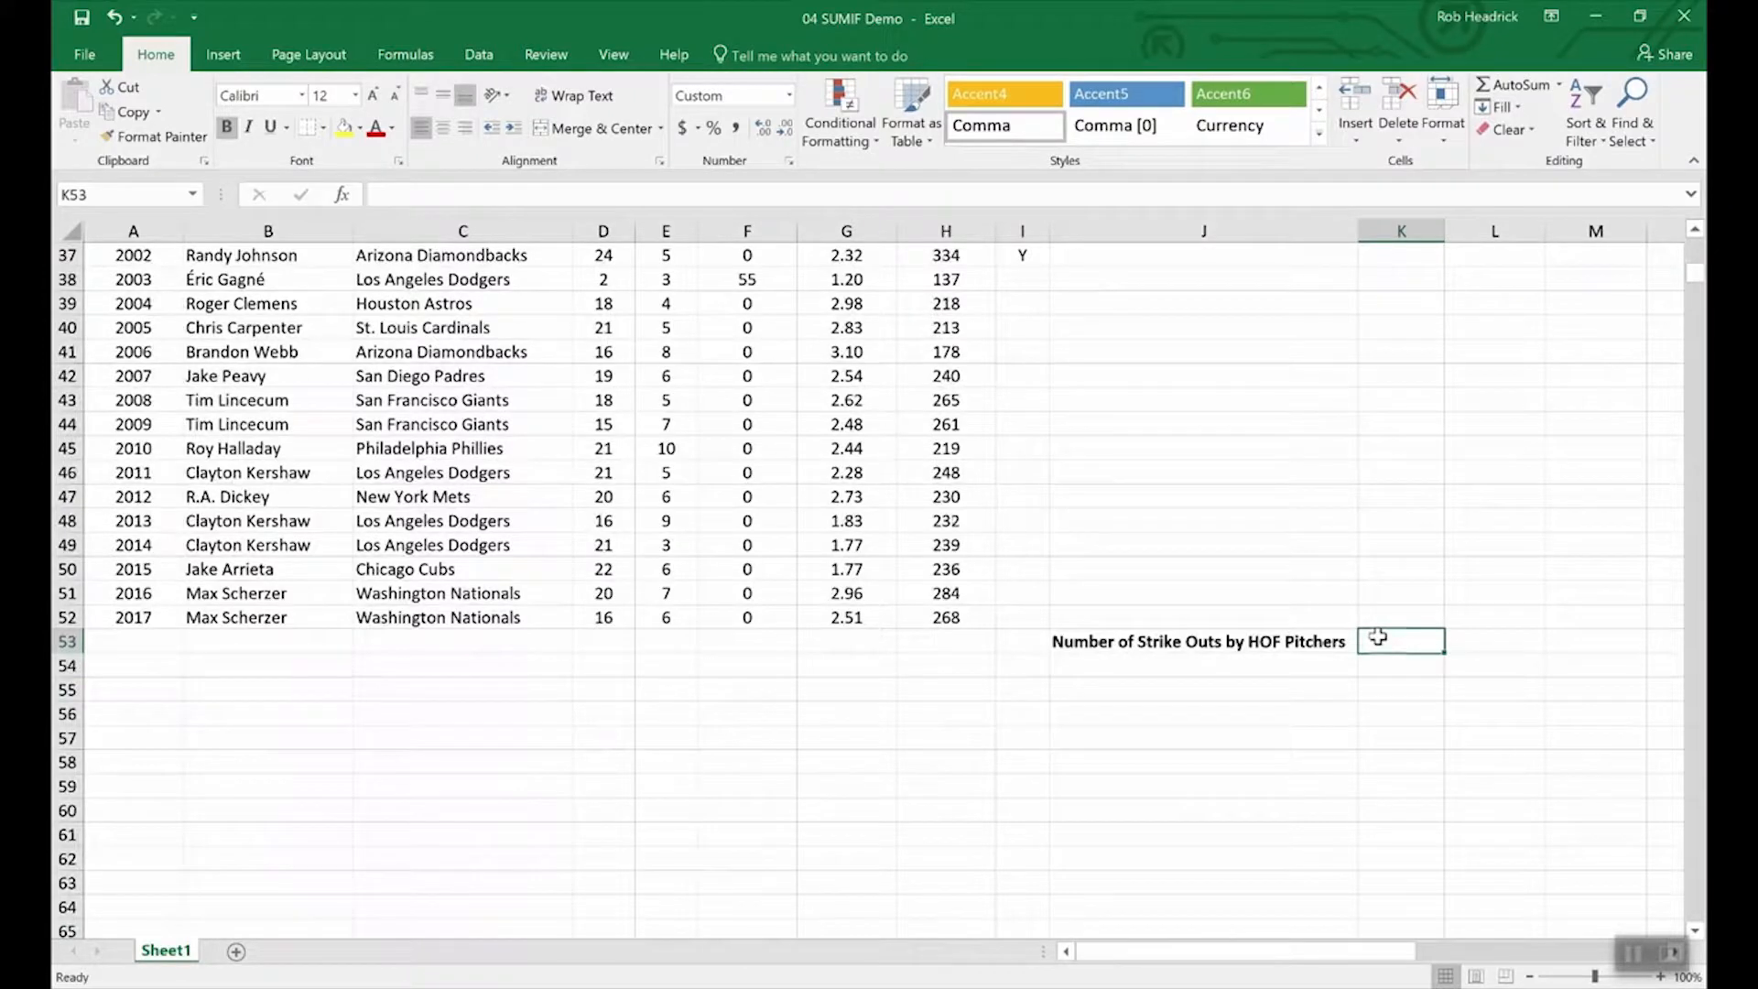
pyautogui.write('=')
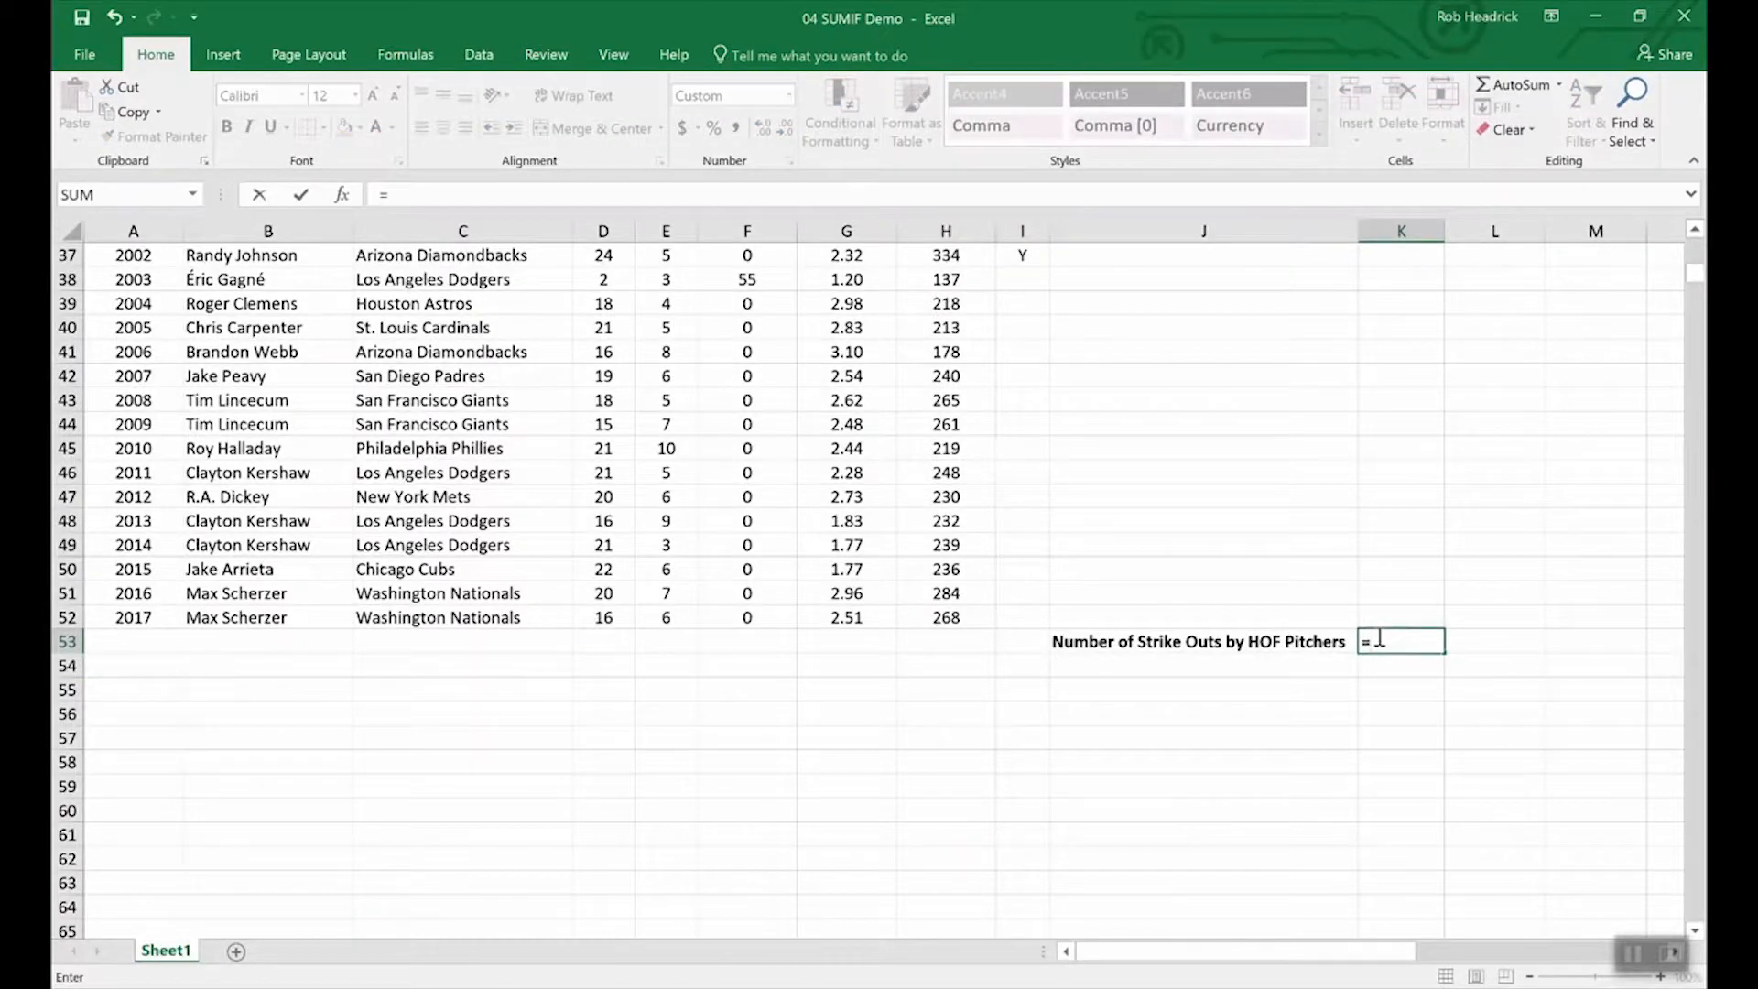
pyautogui.write('sumin')
pyautogui.press('BackSpace')
pyautogui.write('f(')
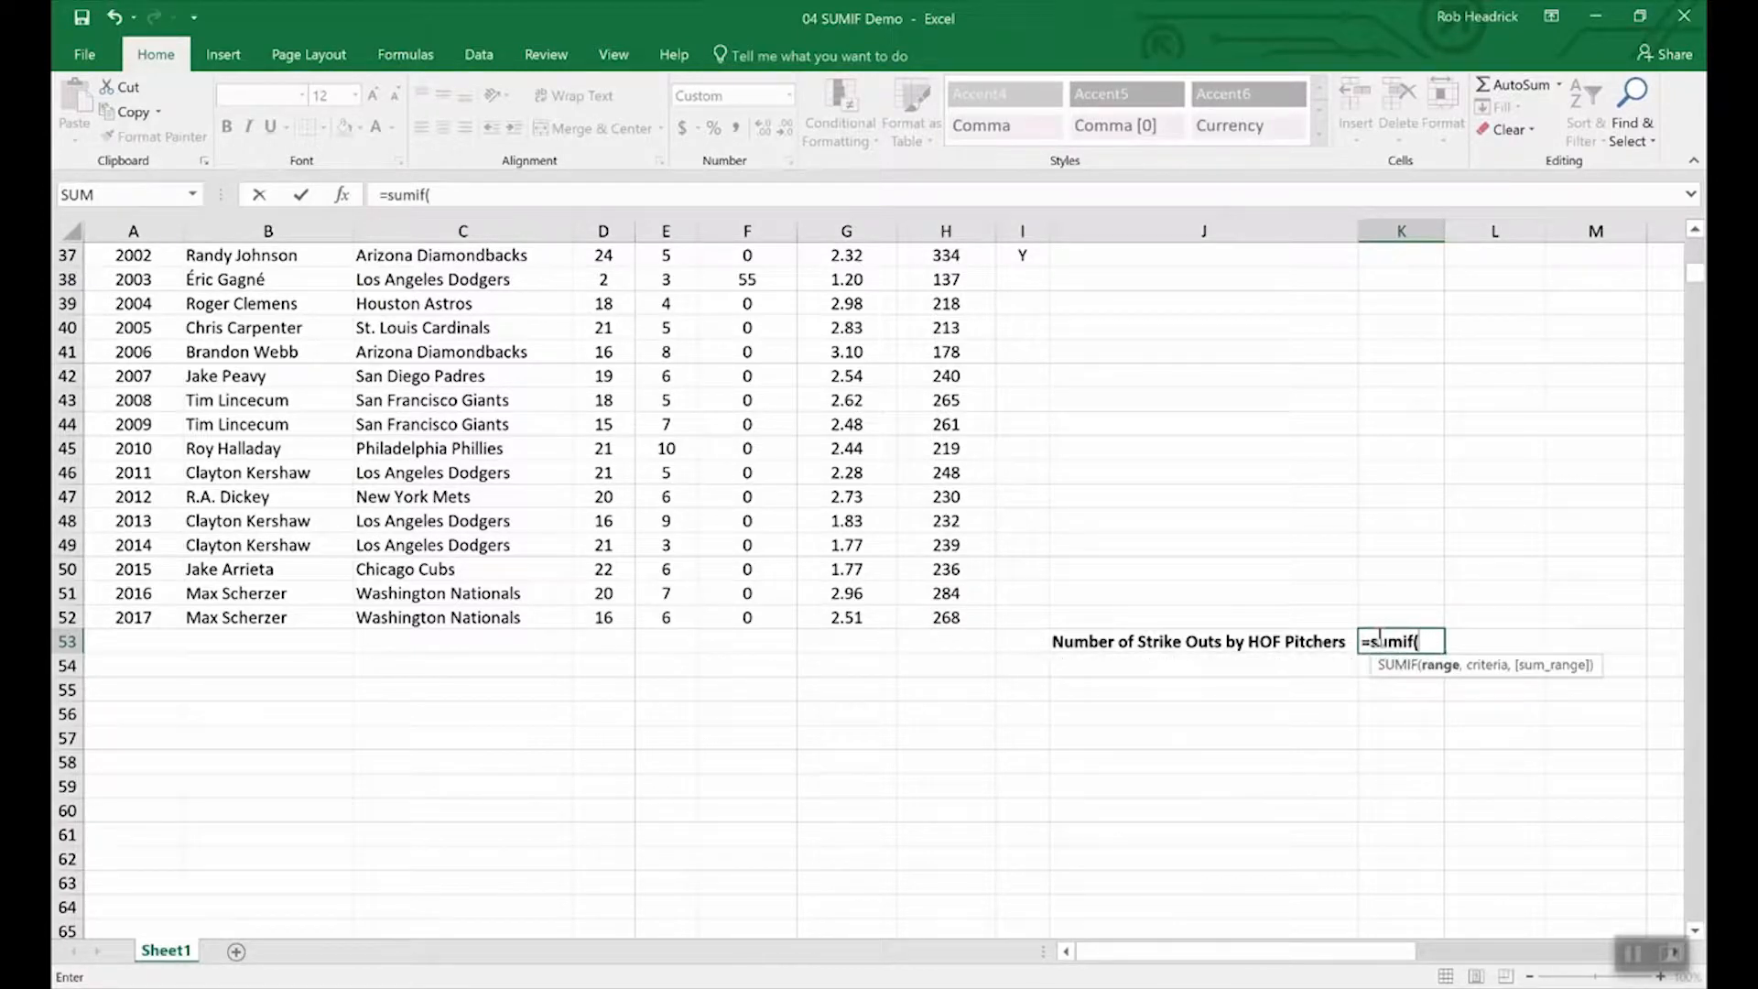
pyautogui.write('hof,')
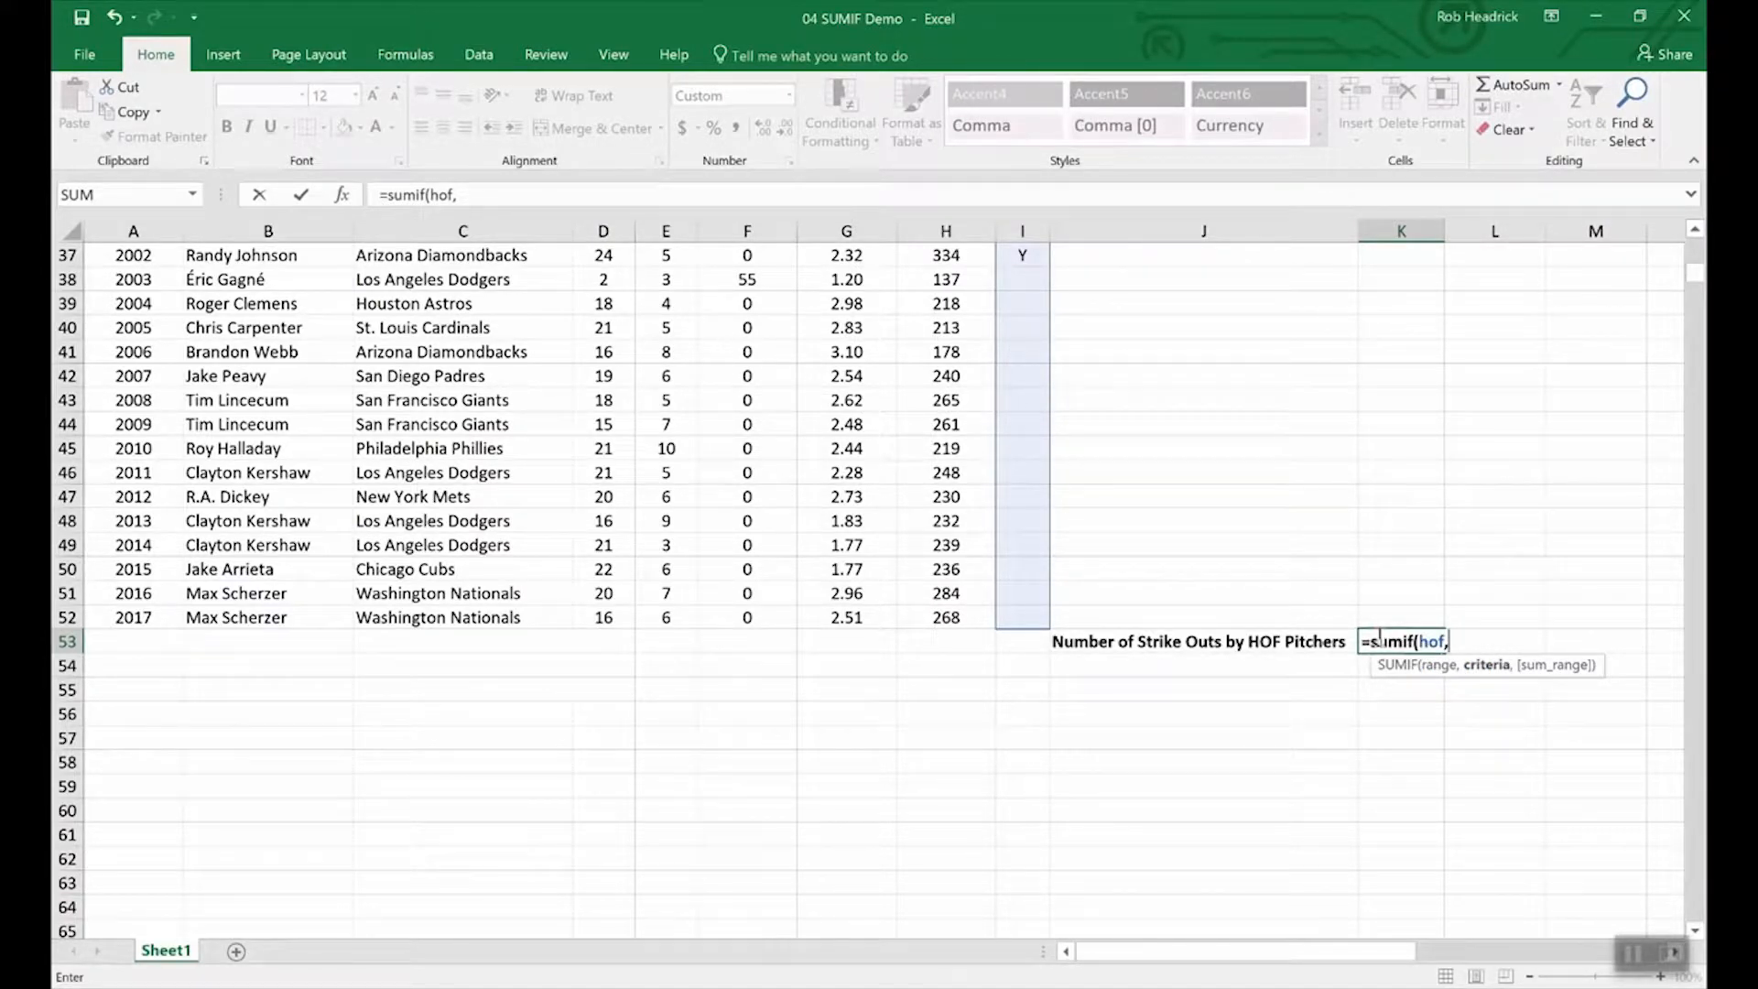
pyautogui.write('"Y",')
pyautogui.write('str')
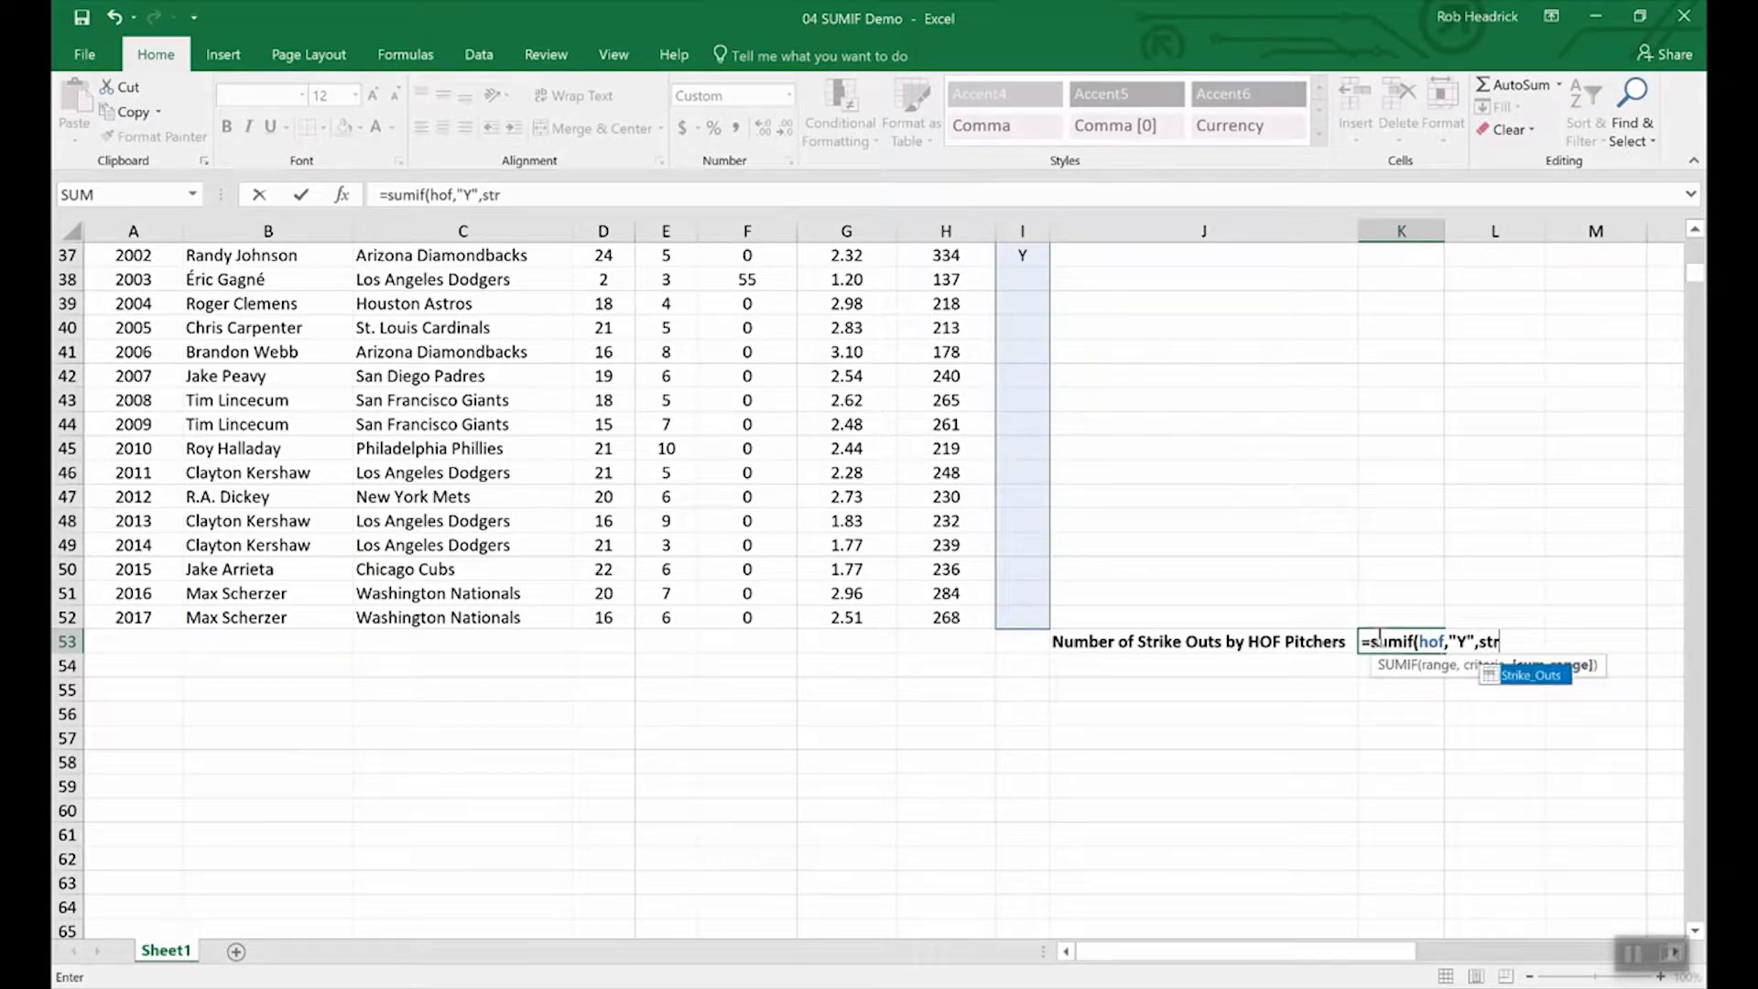
pyautogui.click(1528, 680)
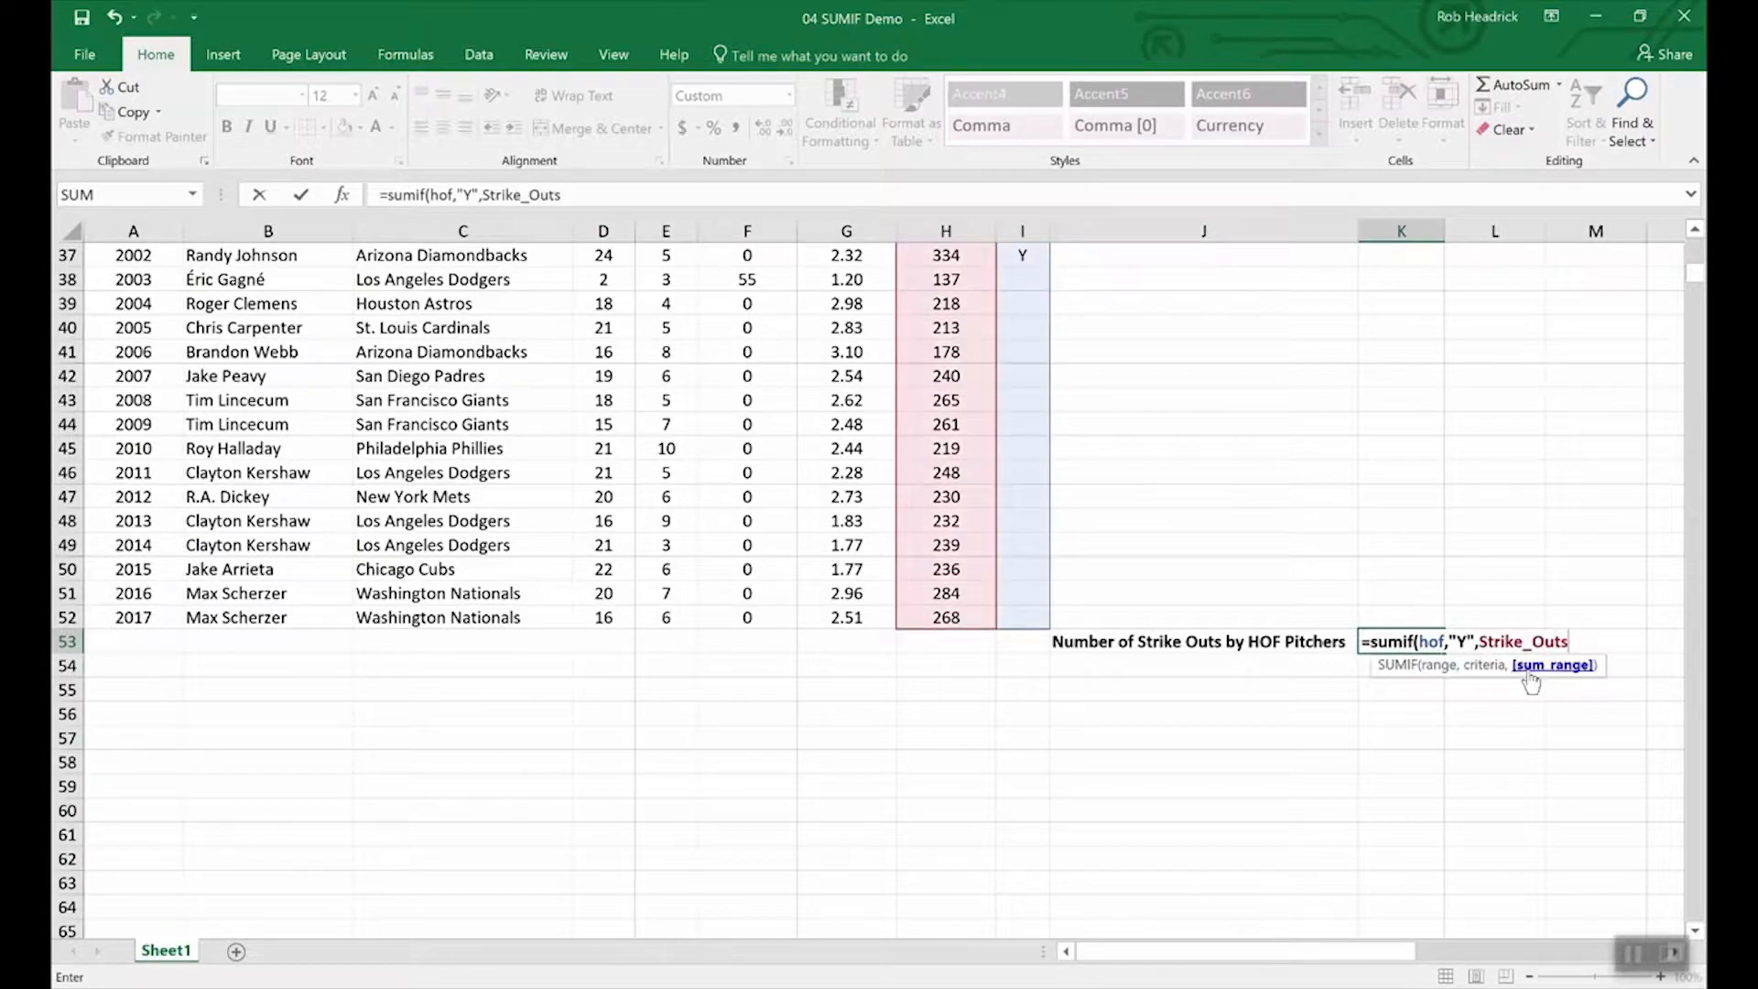
pyautogui.write(')')
pyautogui.press('Return')
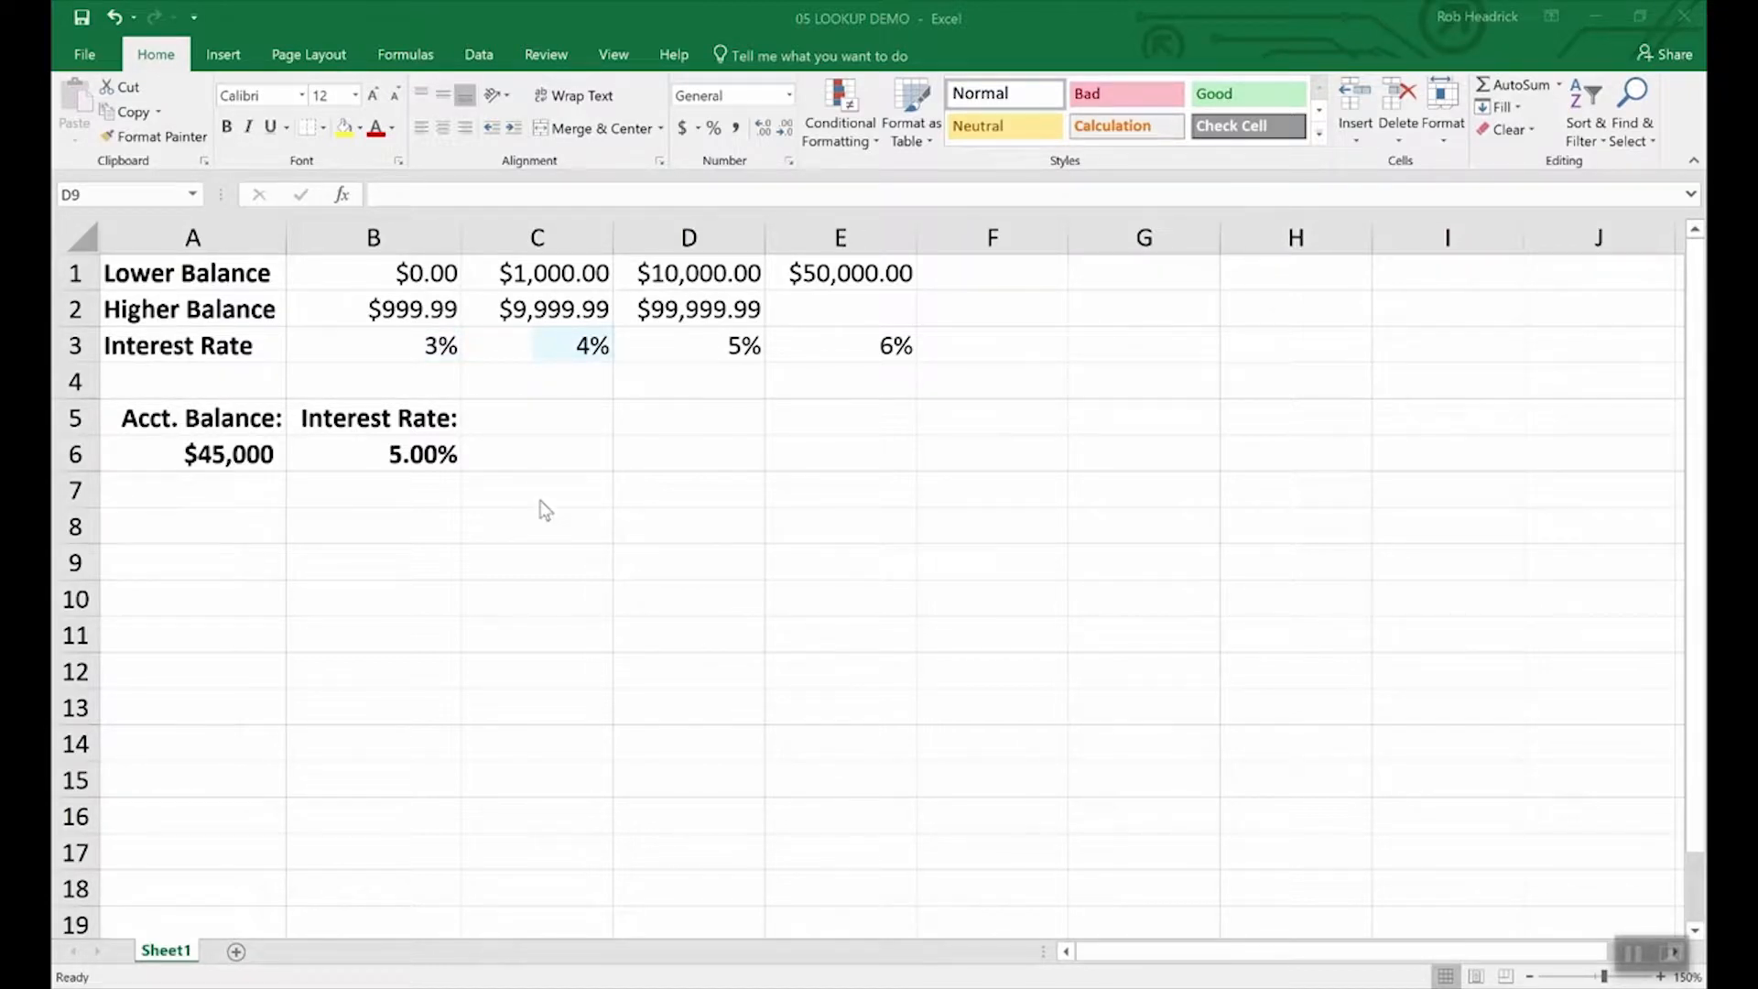
# Inspect the account balance in A6 and the LOOKUP formula behind the interest rate.
pyautogui.click(229, 449)
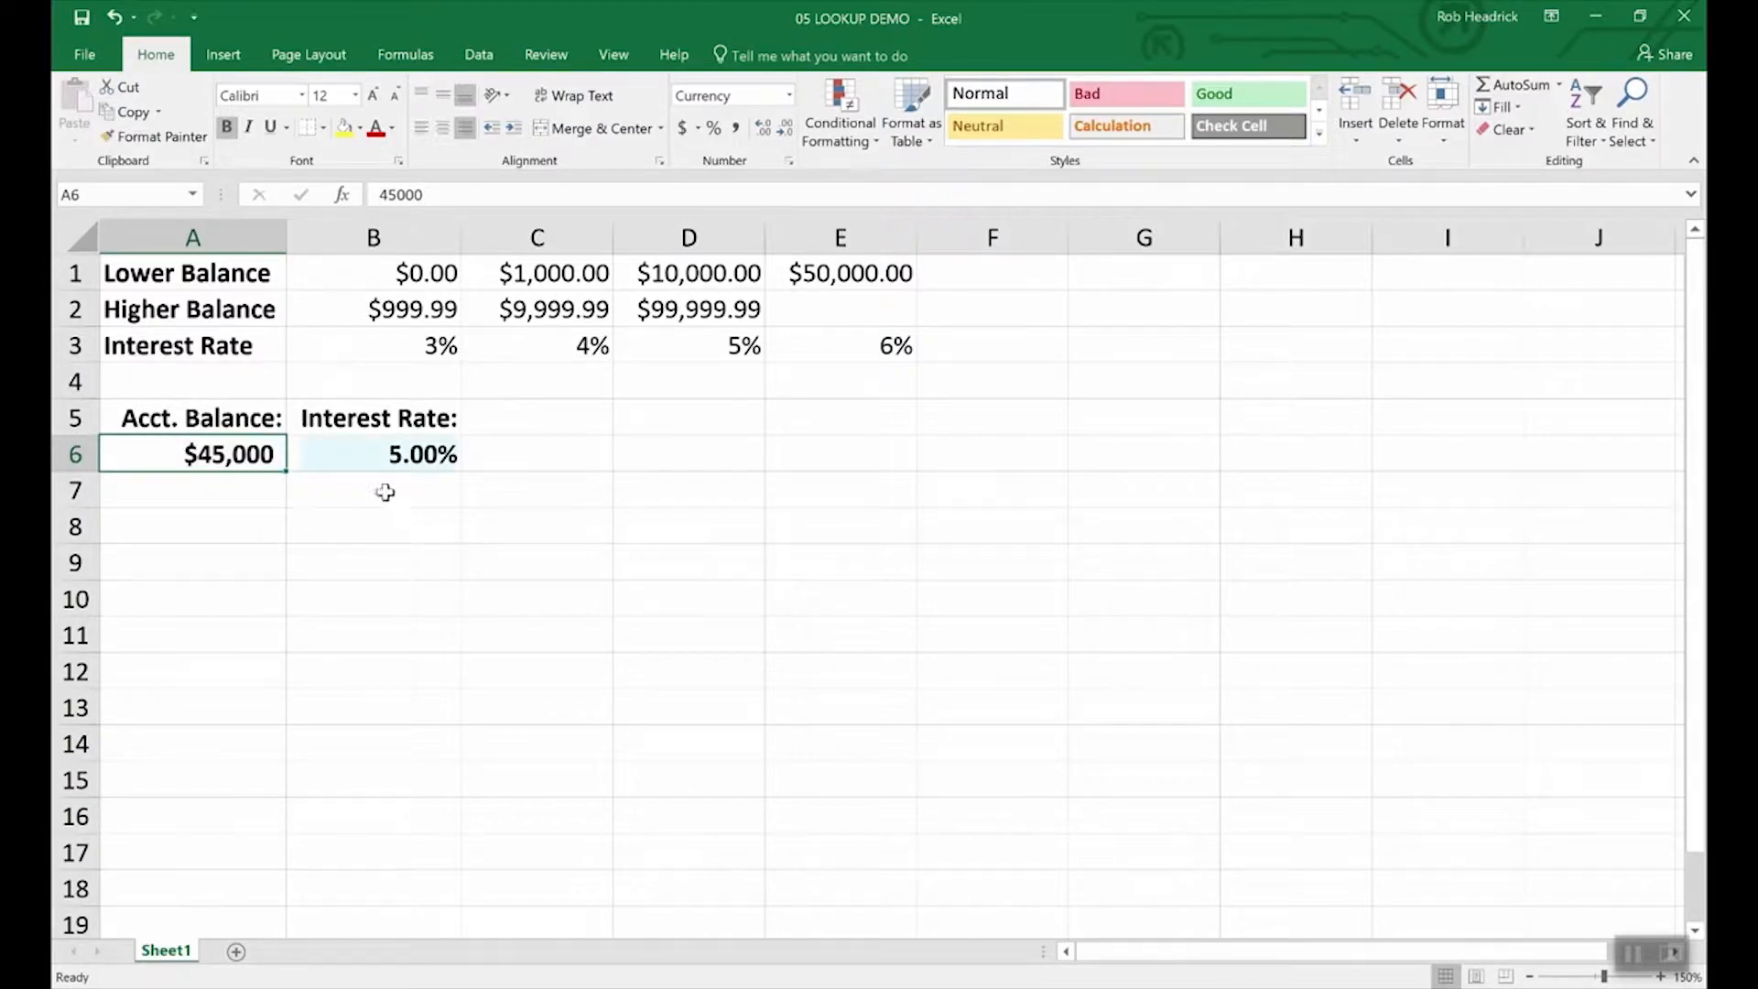
pyautogui.click(421, 454)
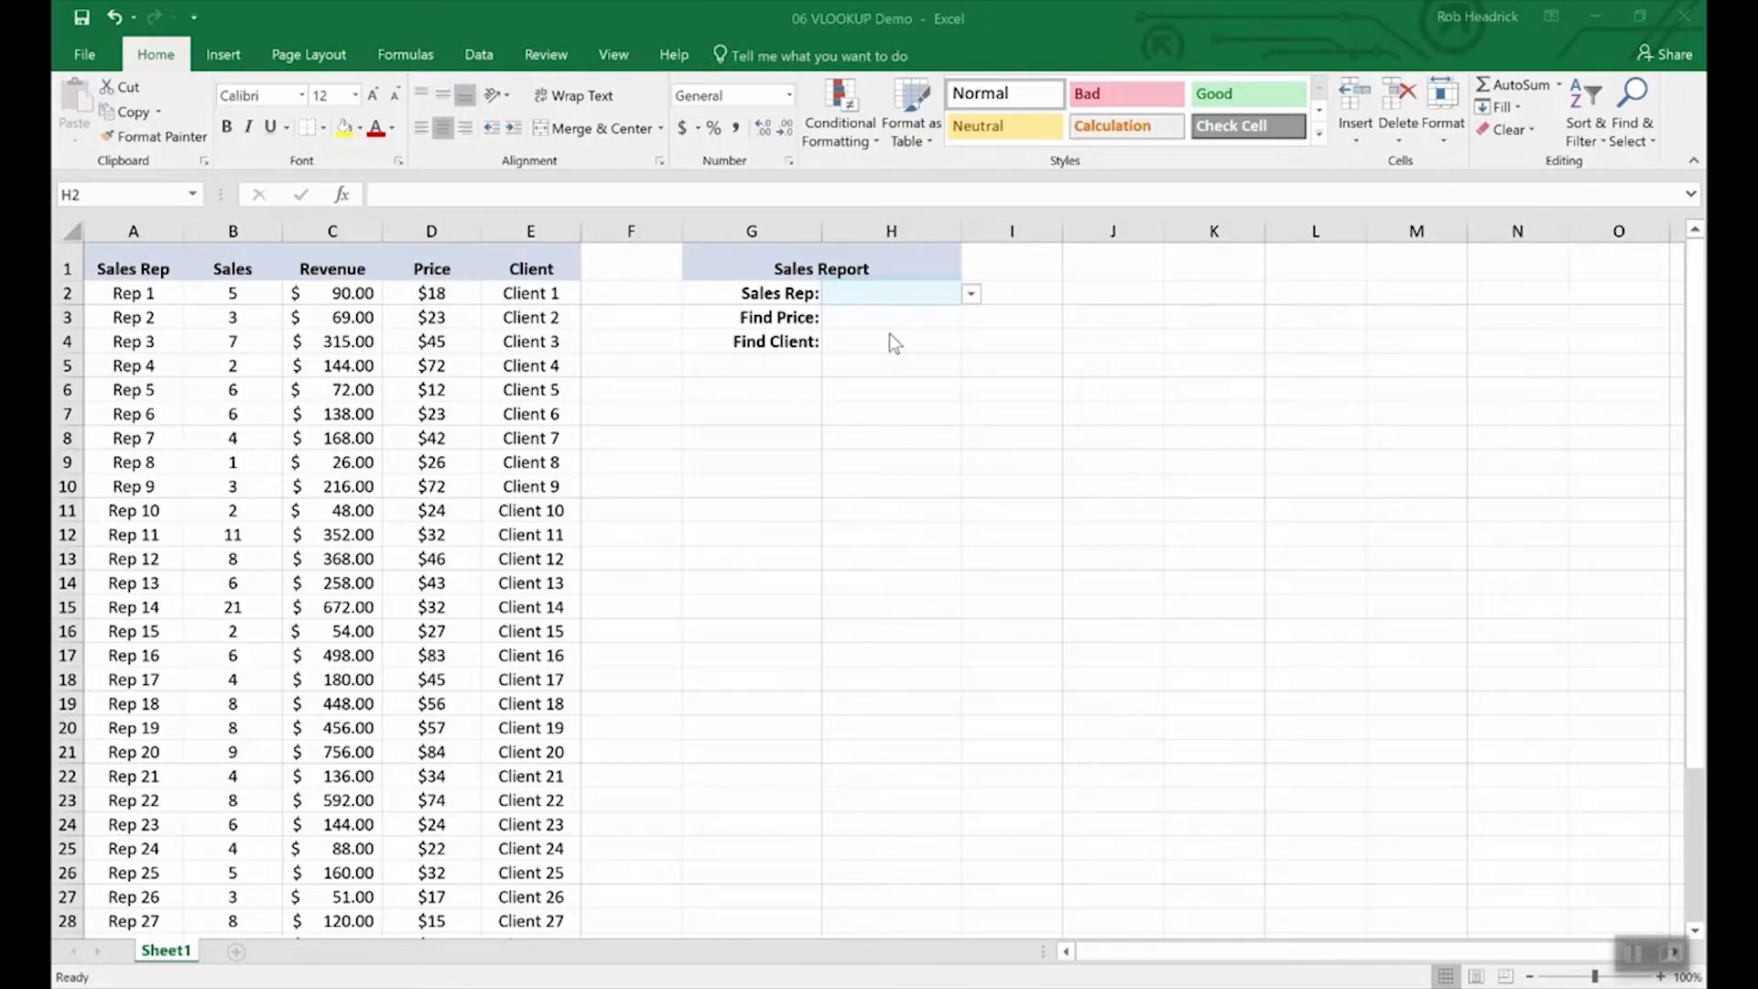
# Choose Rep 16 from the Sales Rep dropdown in H2.
pyautogui.click(973, 300)
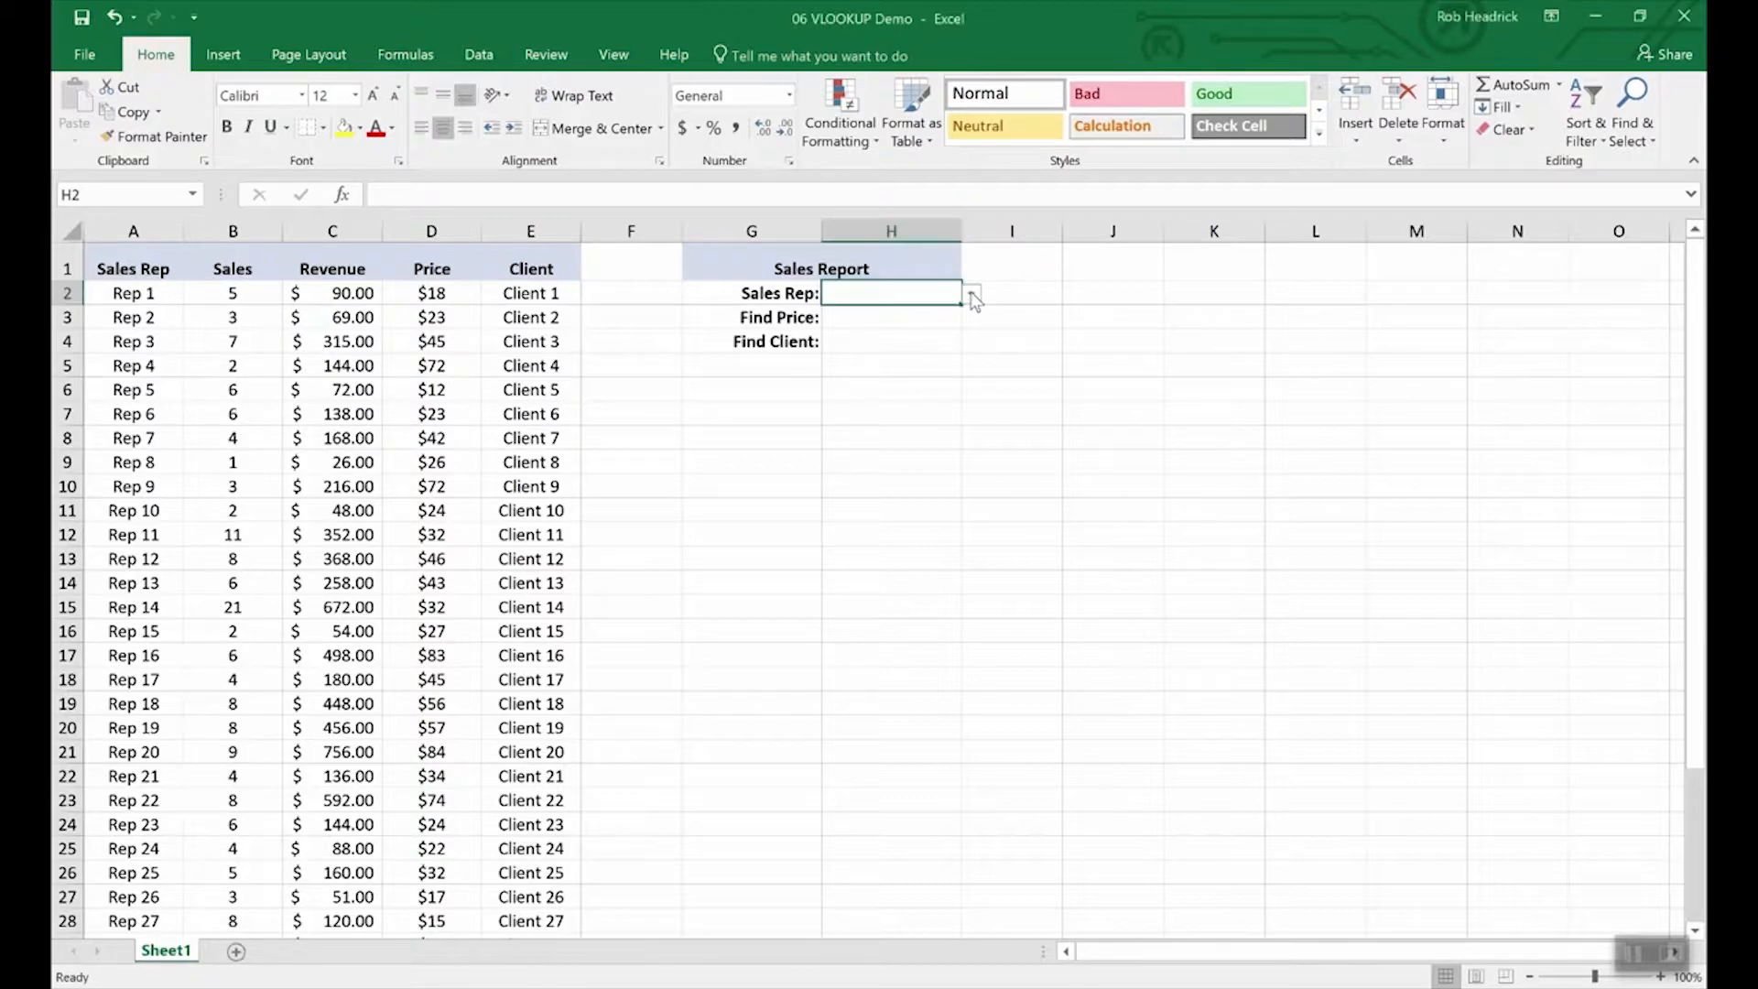
pyautogui.click(972, 296)
pyautogui.moveTo(968, 322)
pyautogui.mouseDown()
pyautogui.moveTo(963, 412)
pyautogui.moveTo(956, 335)
pyautogui.mouseUp()
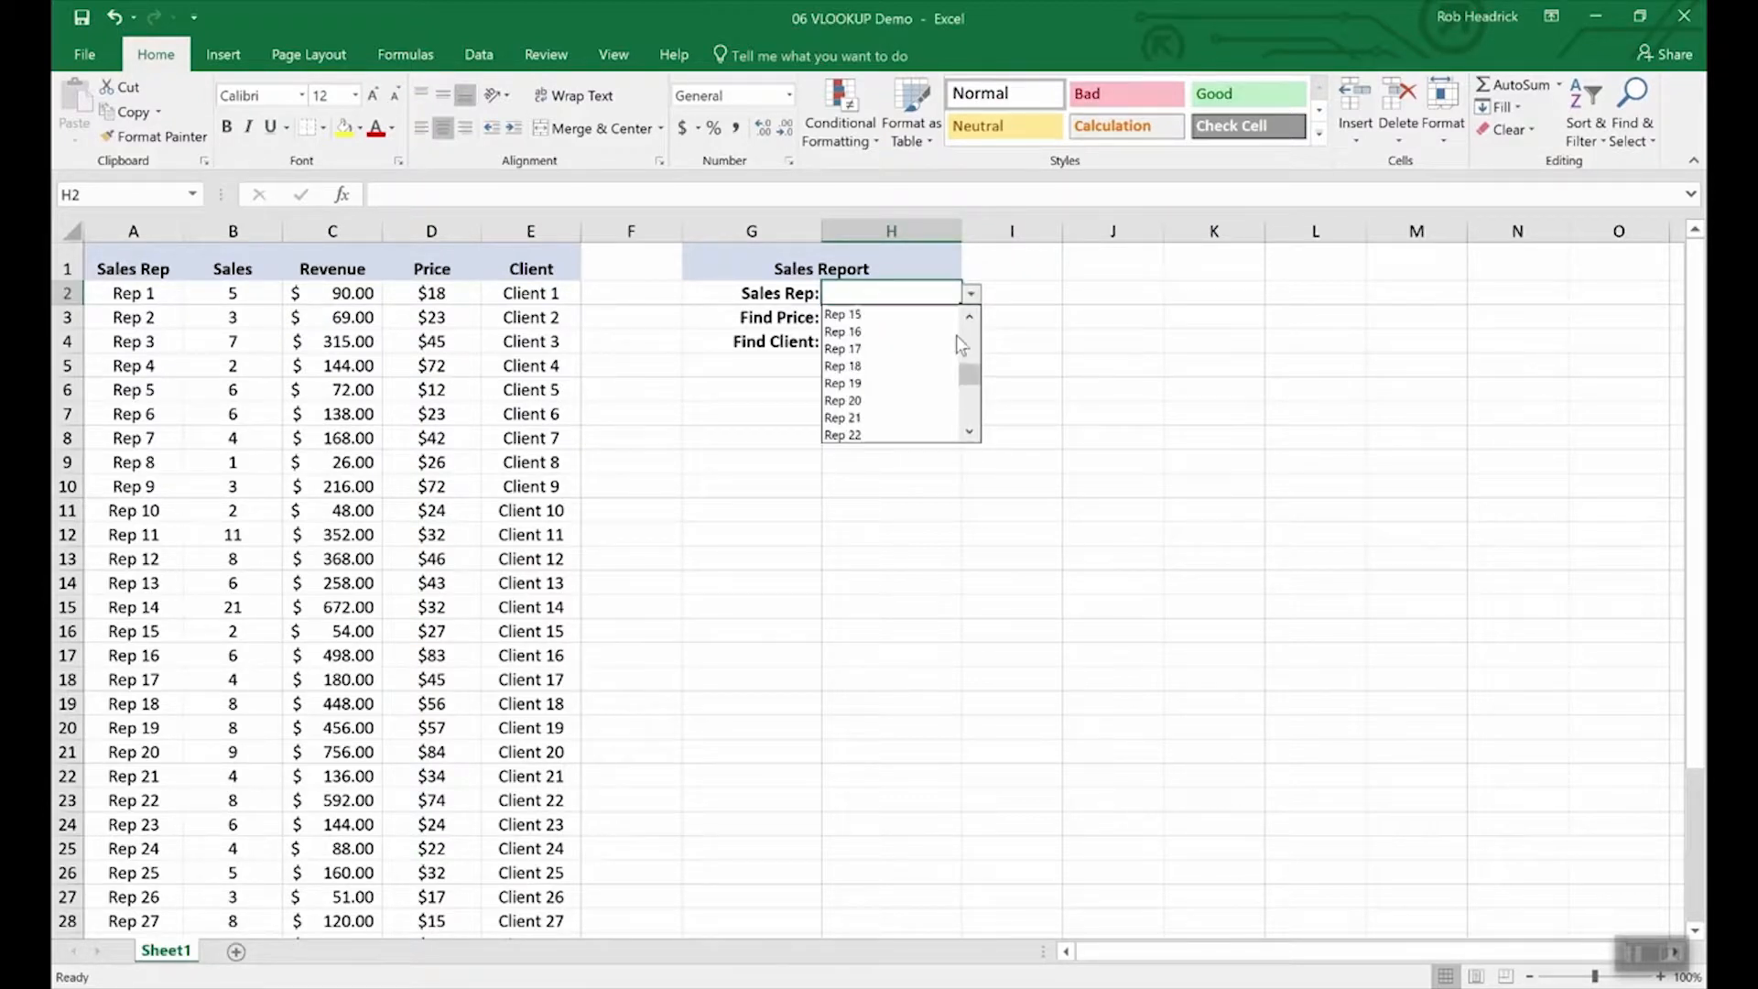
pyautogui.click(852, 330)
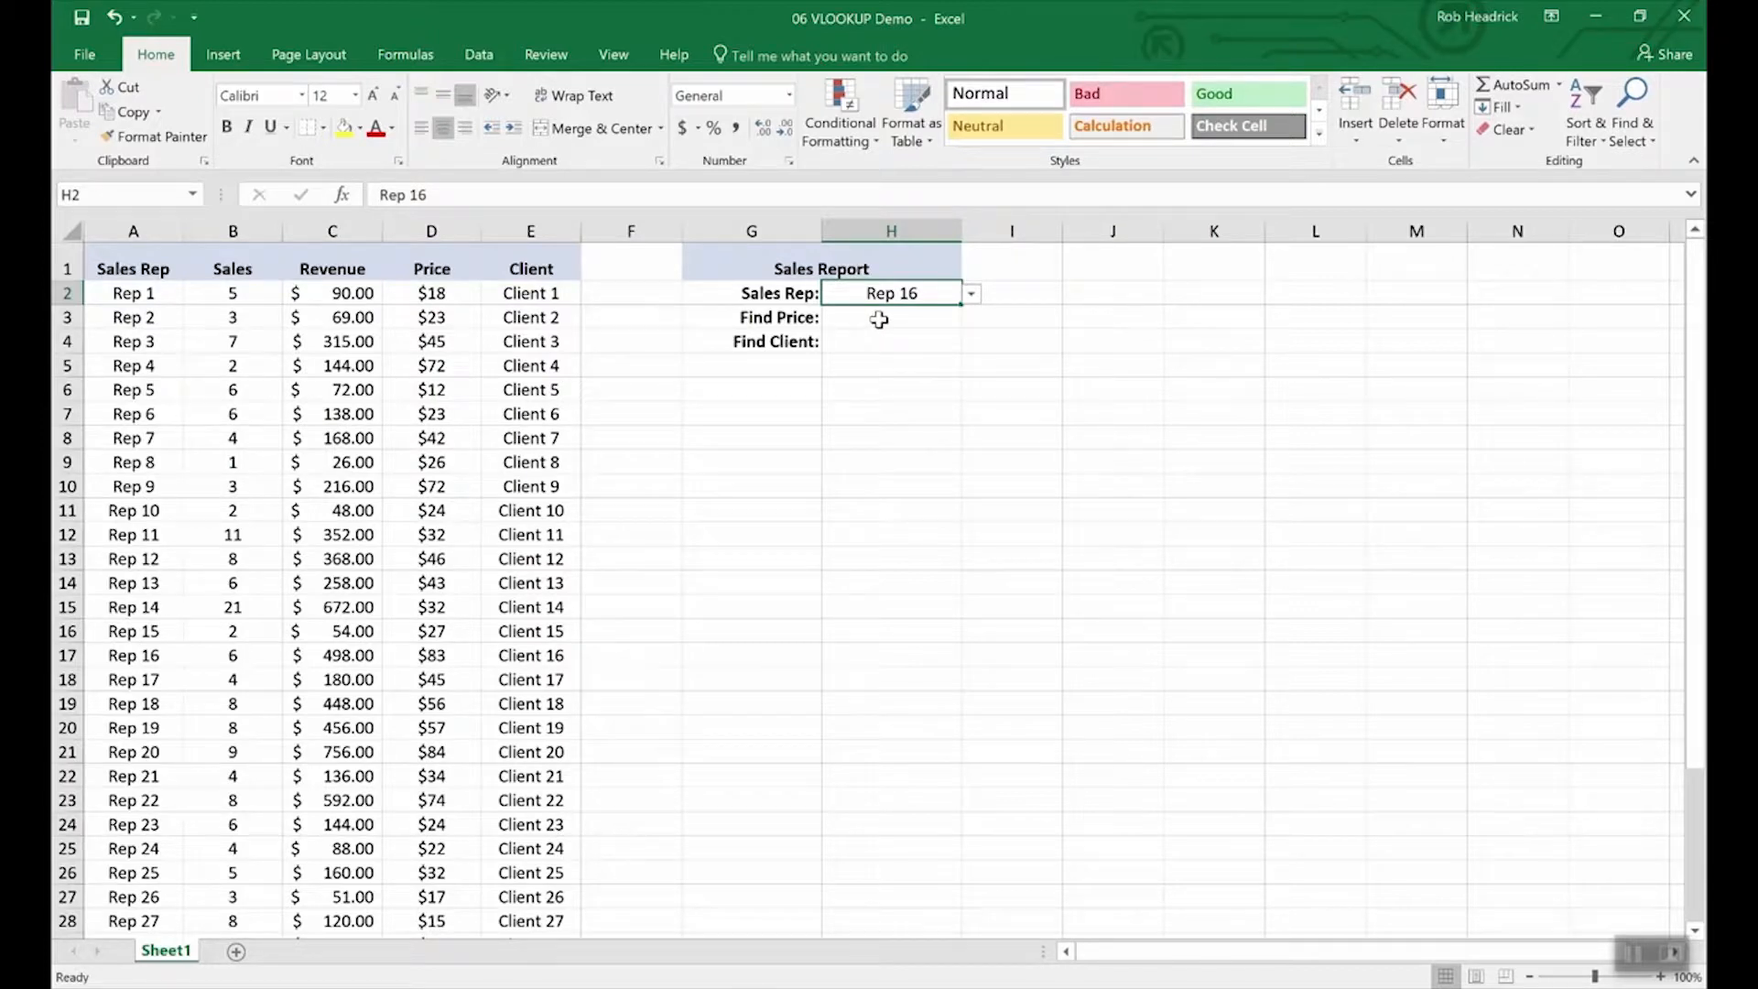
pyautogui.click(879, 318)
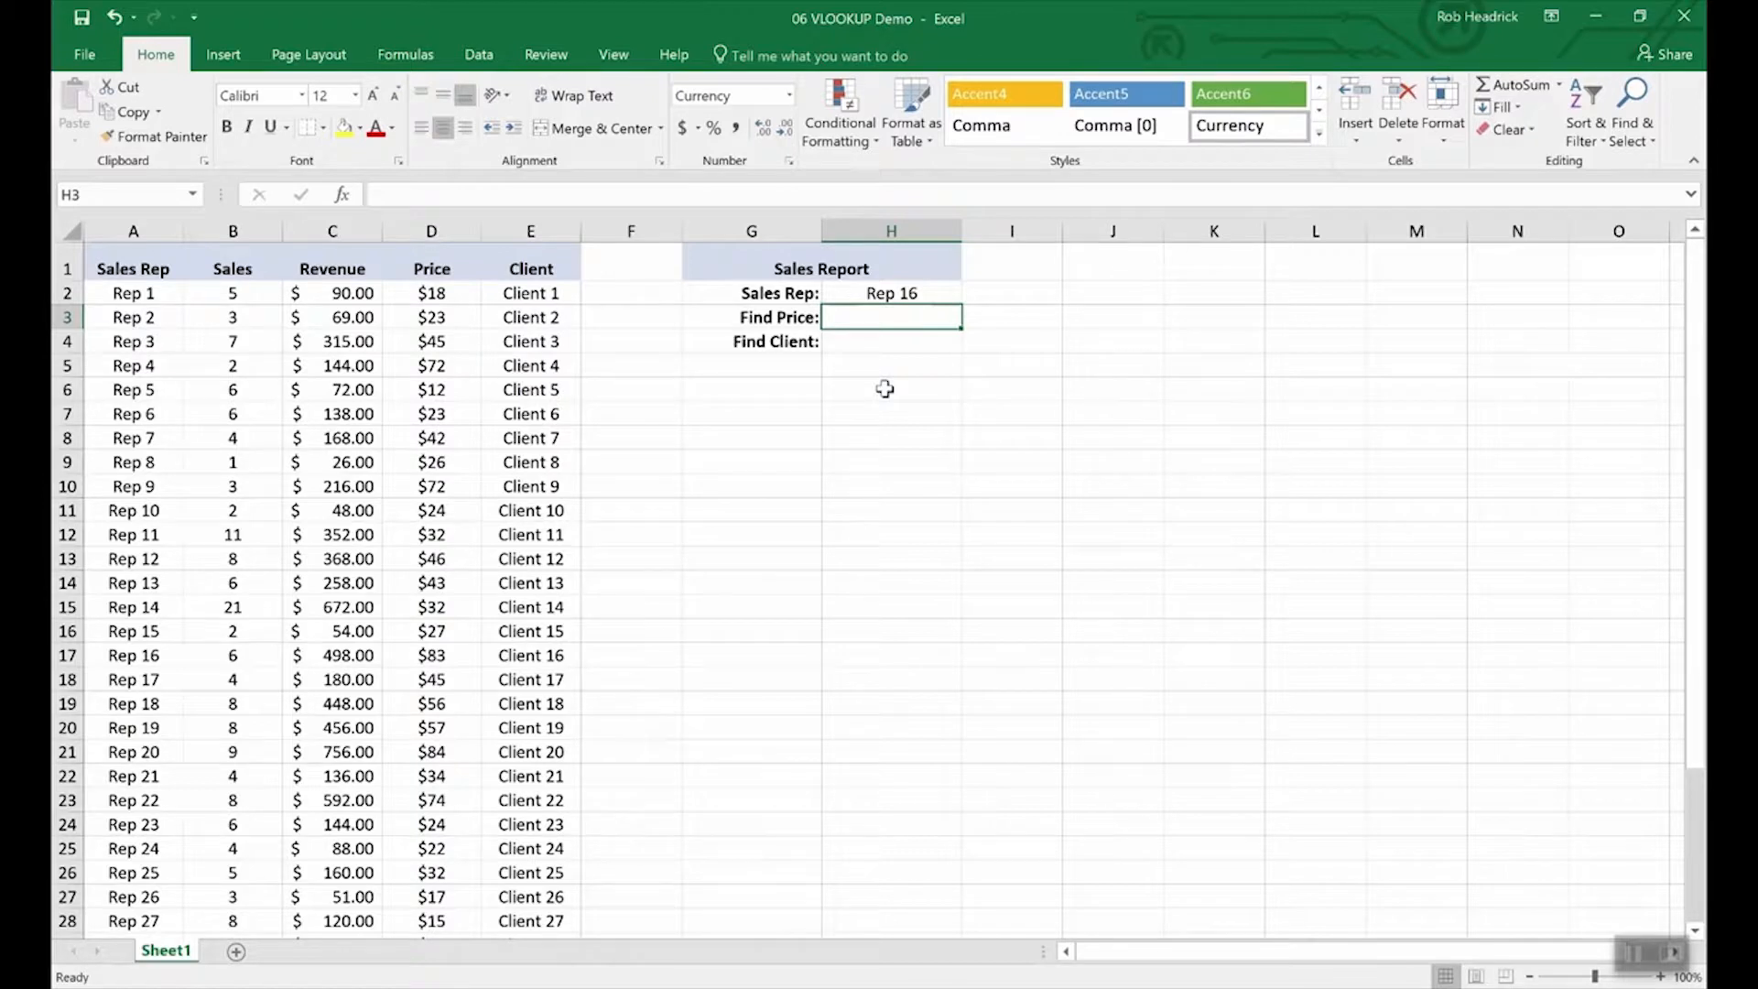
# Enter =VLOOKUP(H2,A2:E36,4,FALSE) in H3 to return Rep 16's price of $83.00.
pyautogui.write('=vlookup')
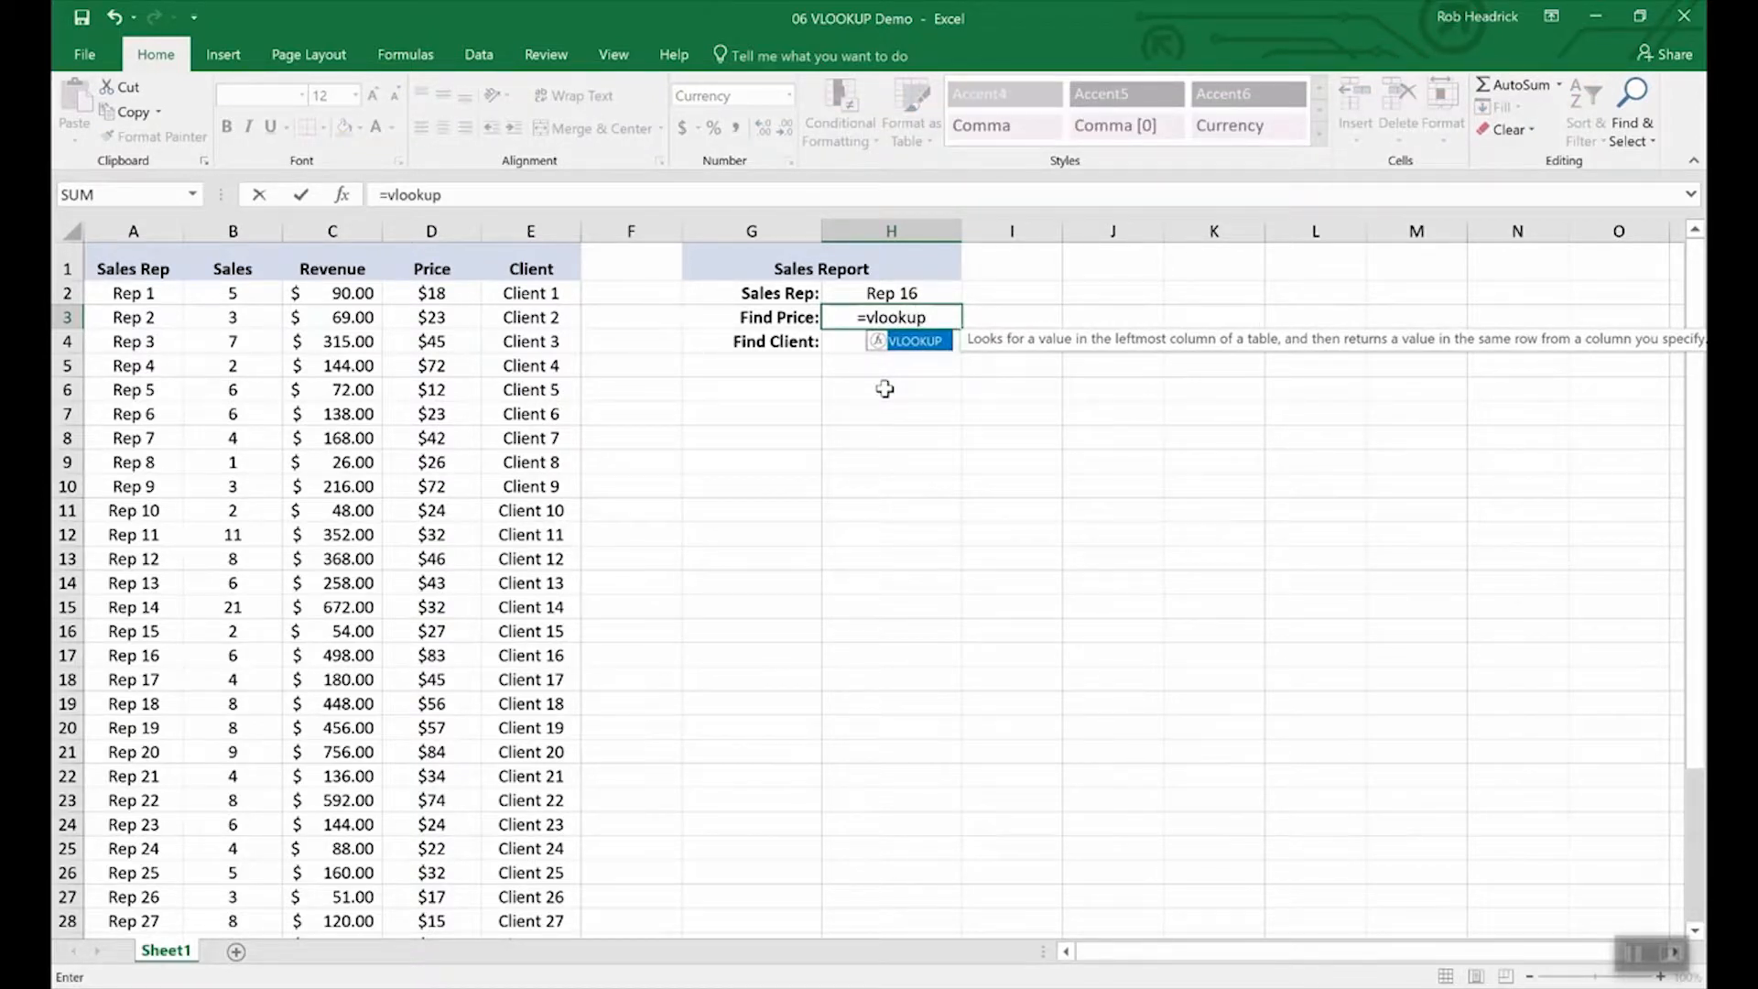
pyautogui.write('(')
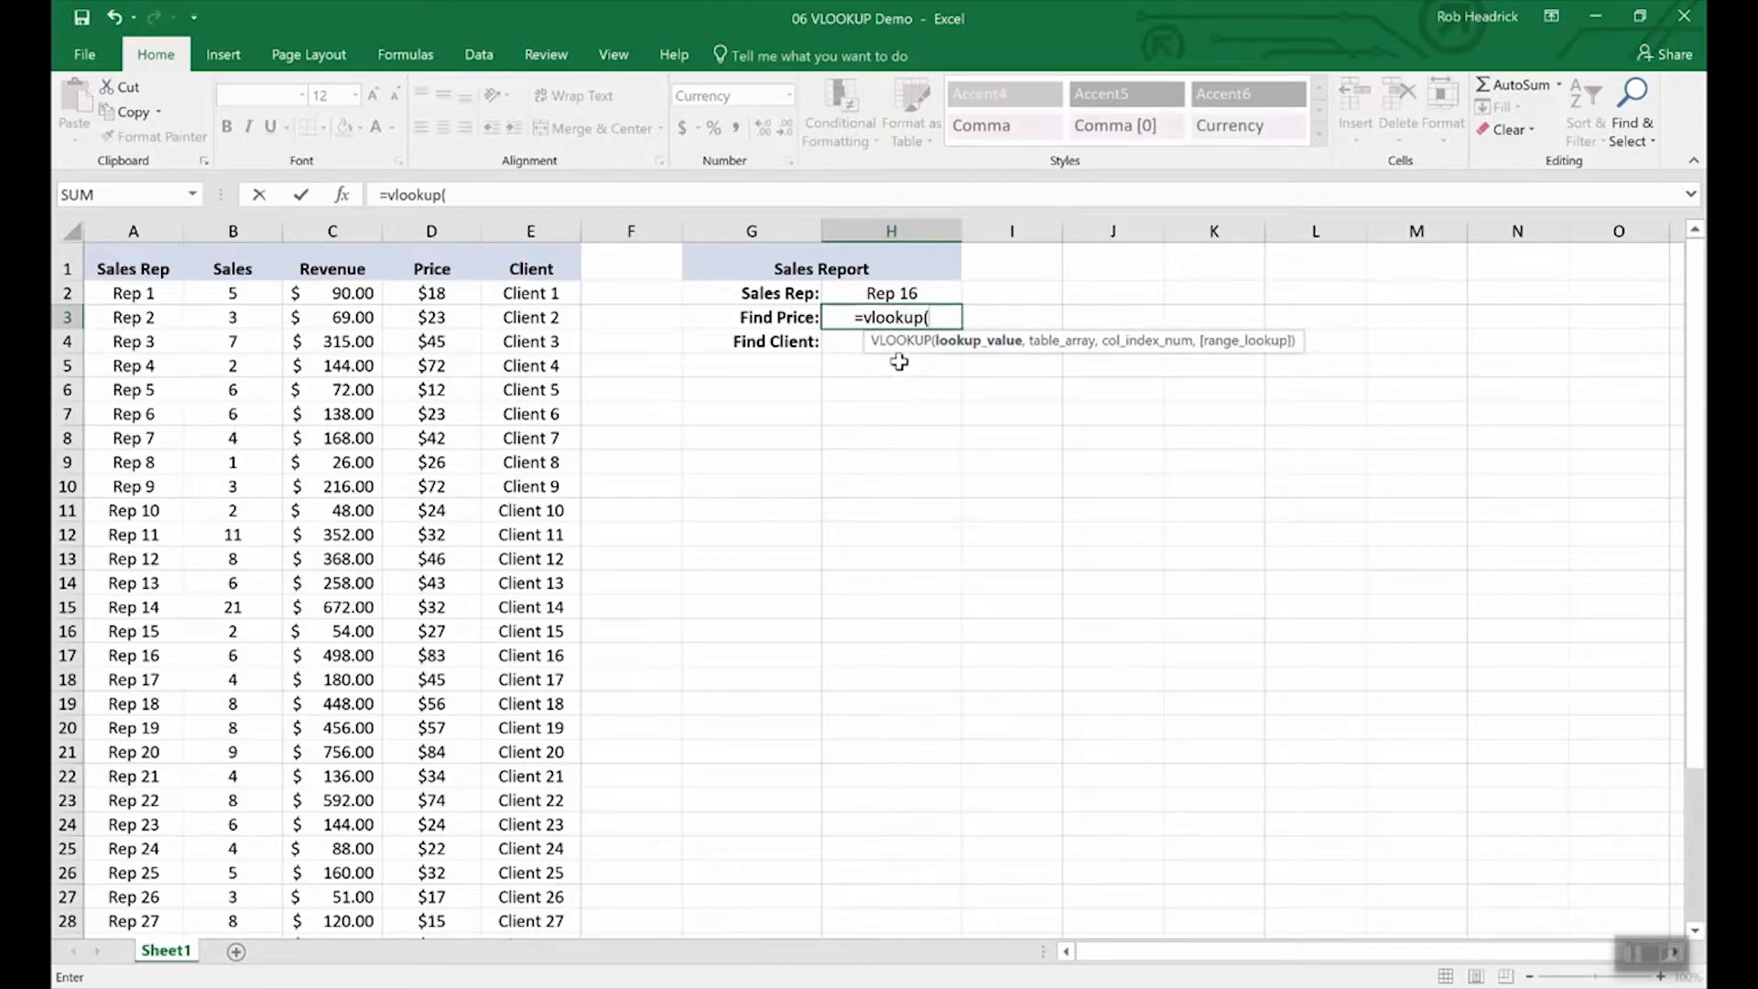
pyautogui.click(890, 295)
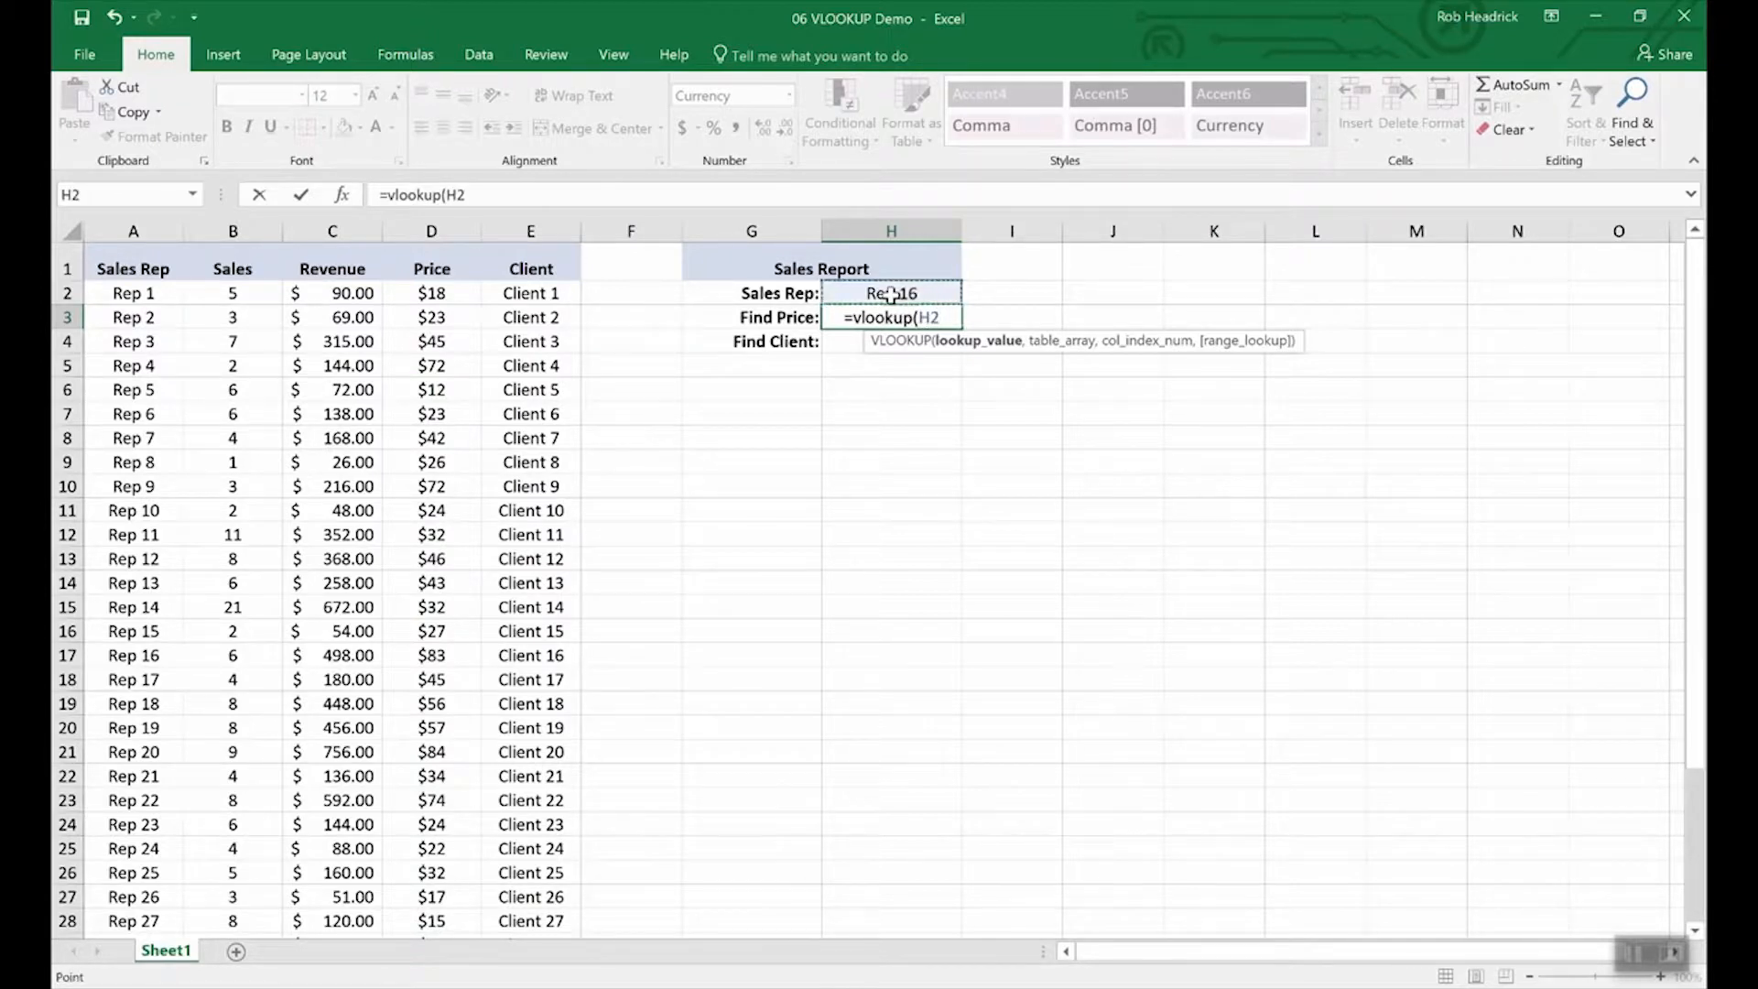
pyautogui.write(',')
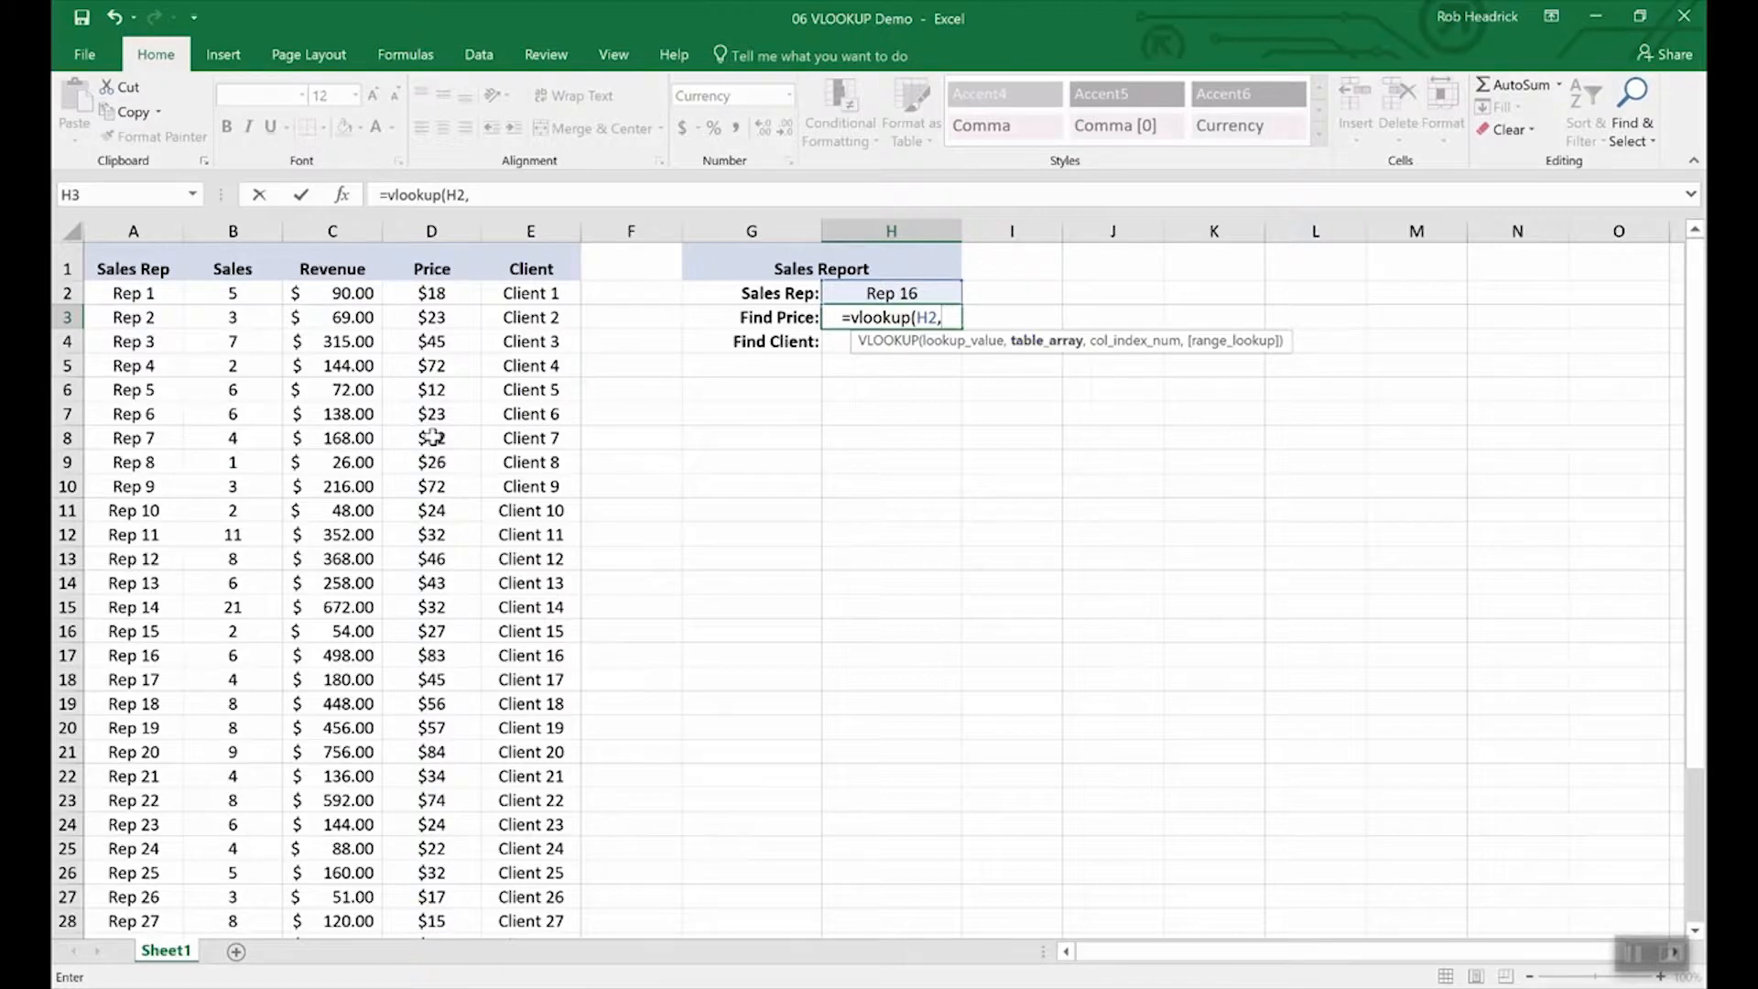
pyautogui.click(133, 295)
pyautogui.moveTo(151, 302); pyautogui.dragTo(490, 853)
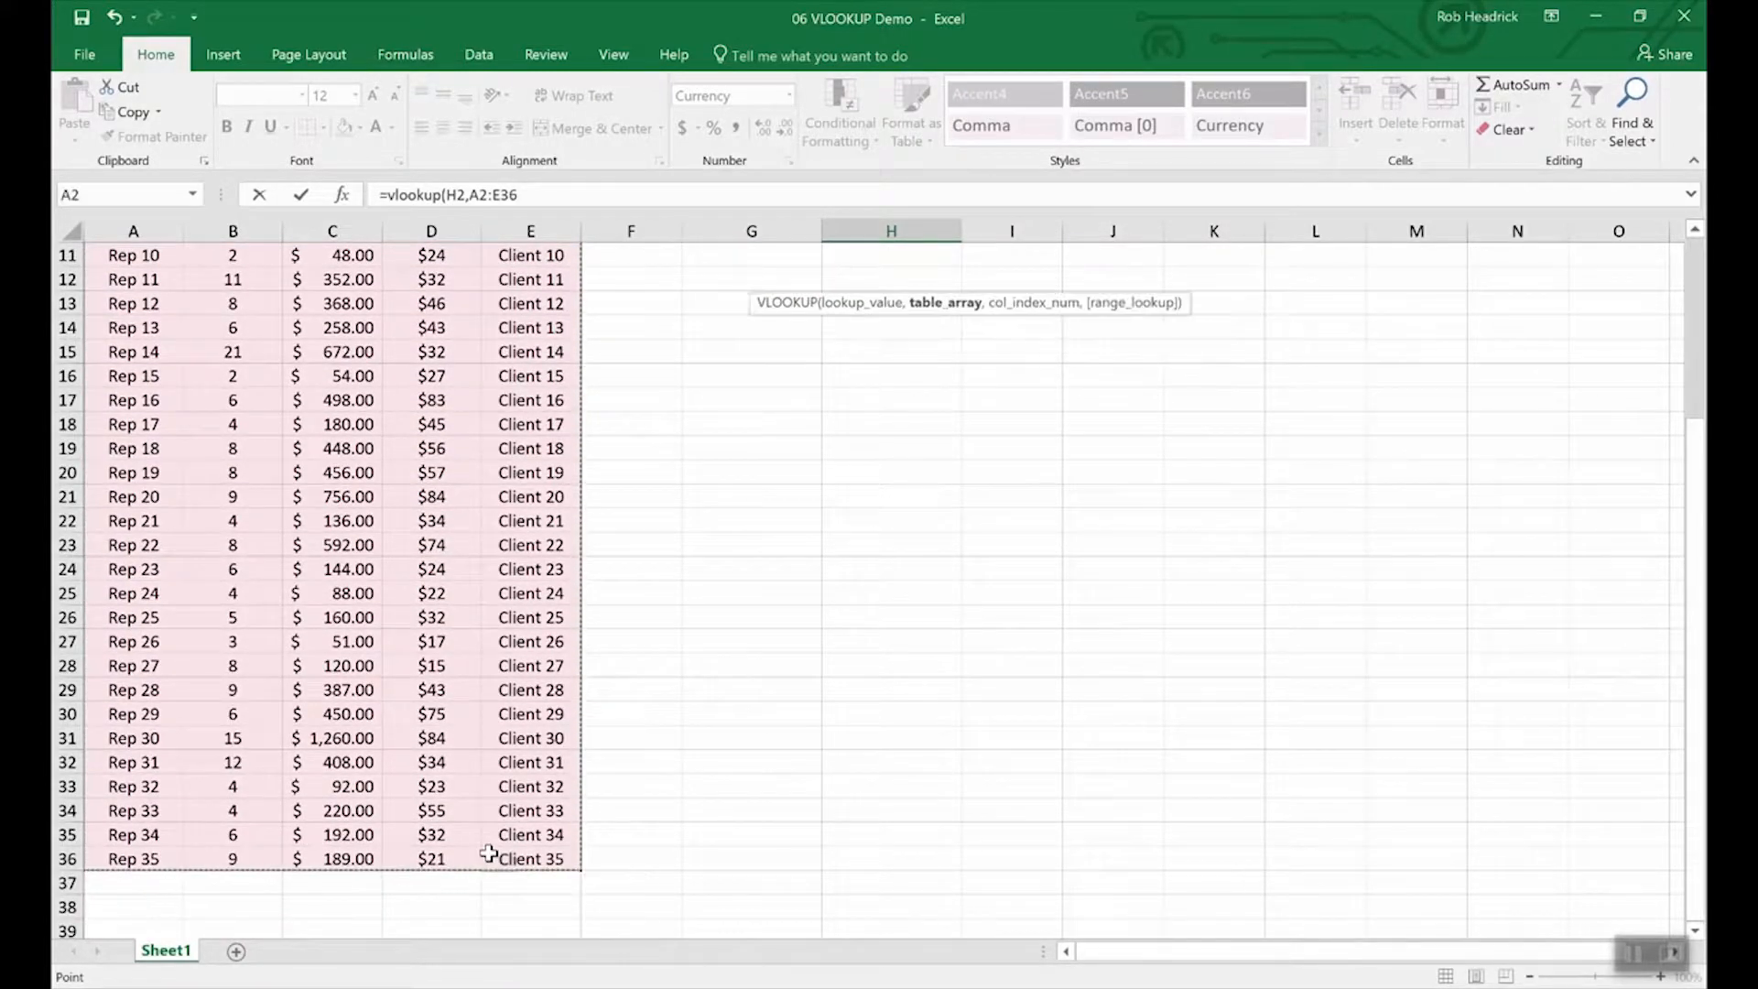
pyautogui.scroll(4, 858, 494)
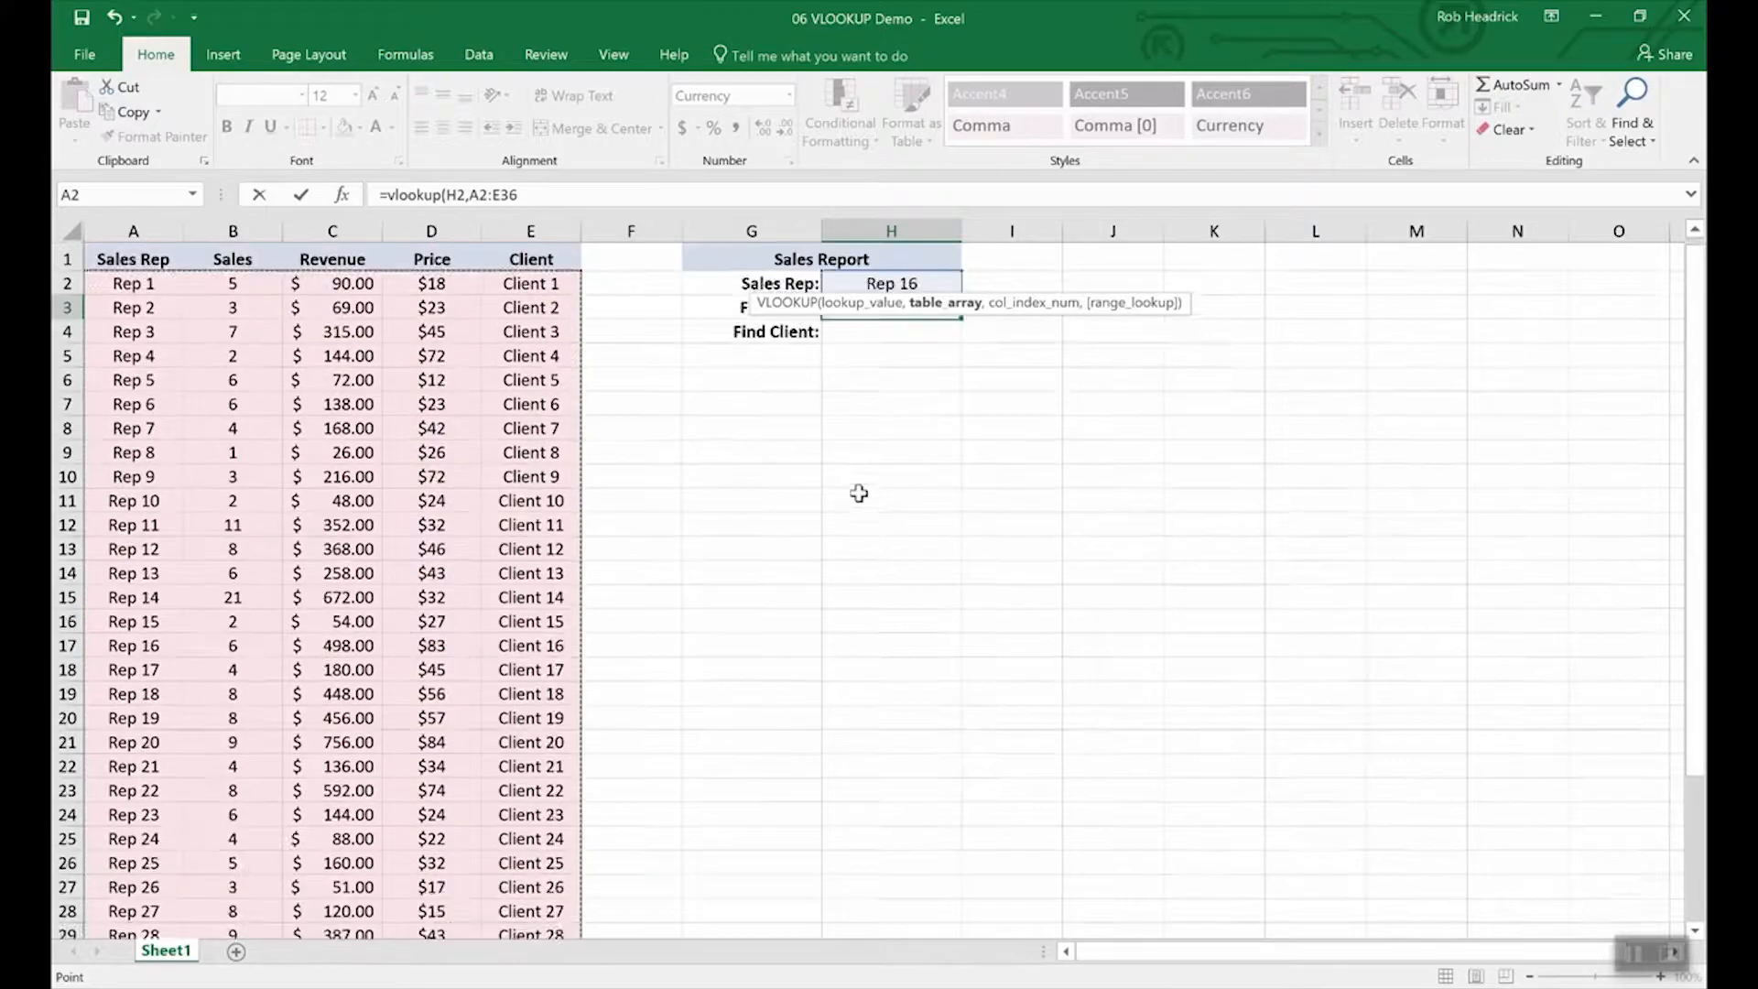
pyautogui.write(',')
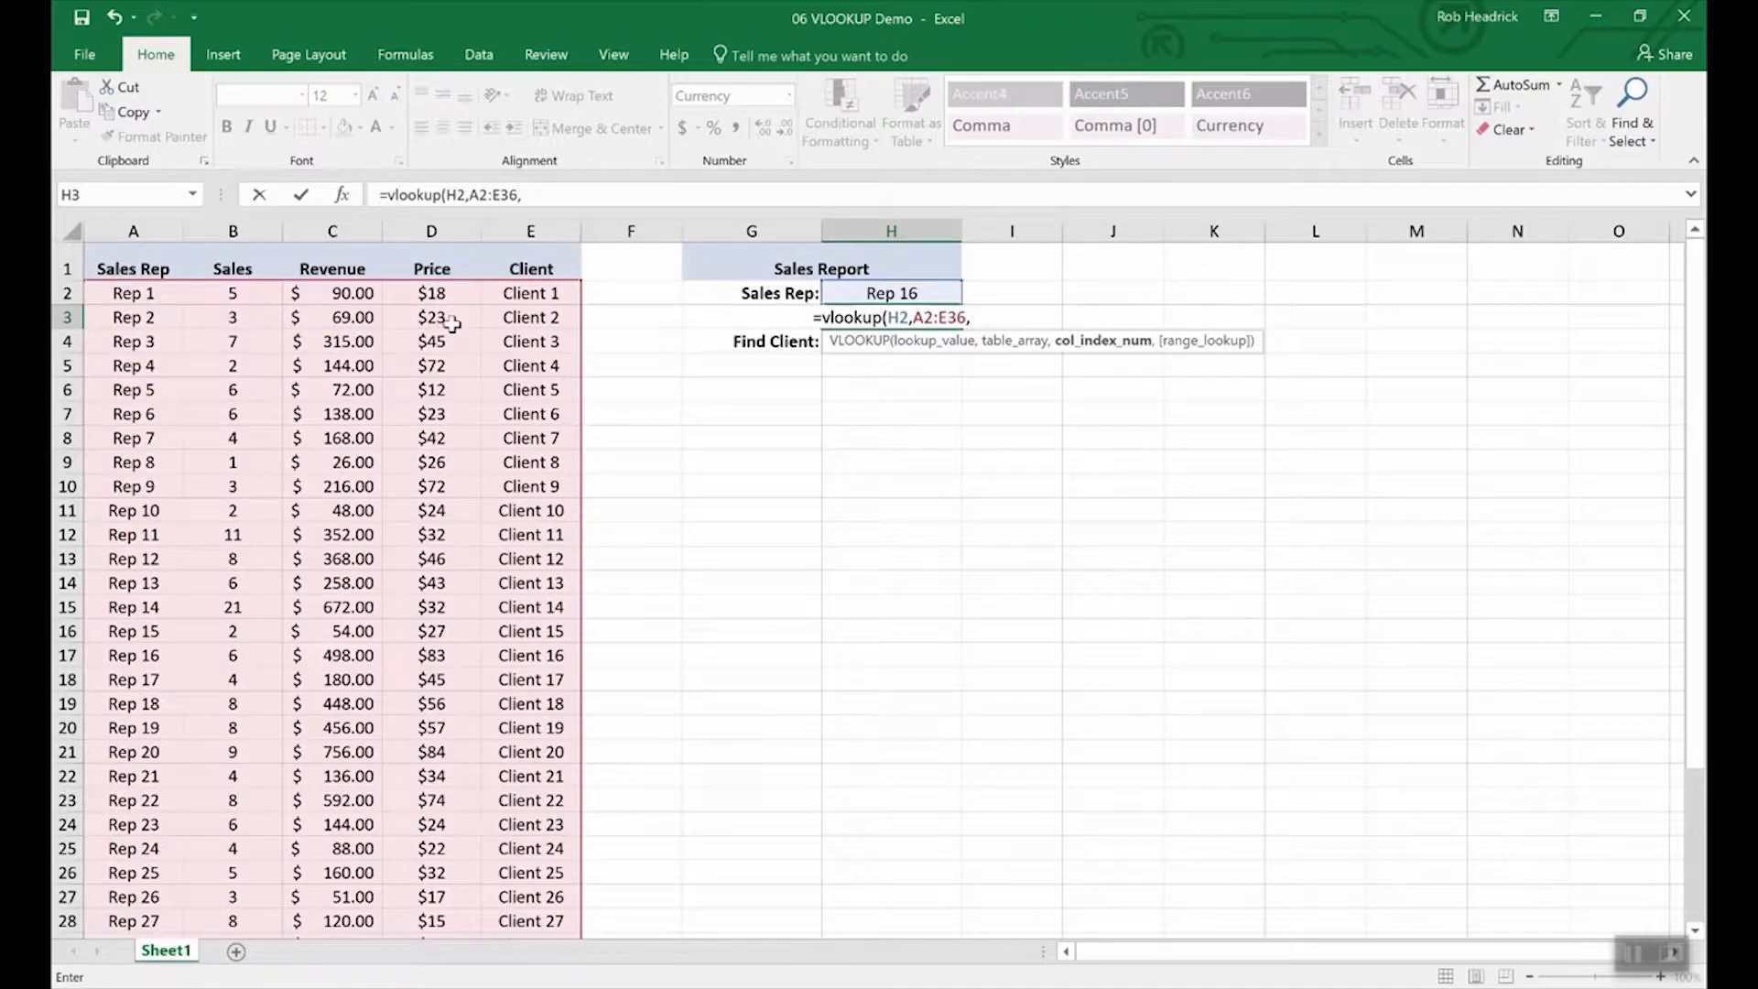
pyautogui.write('4')
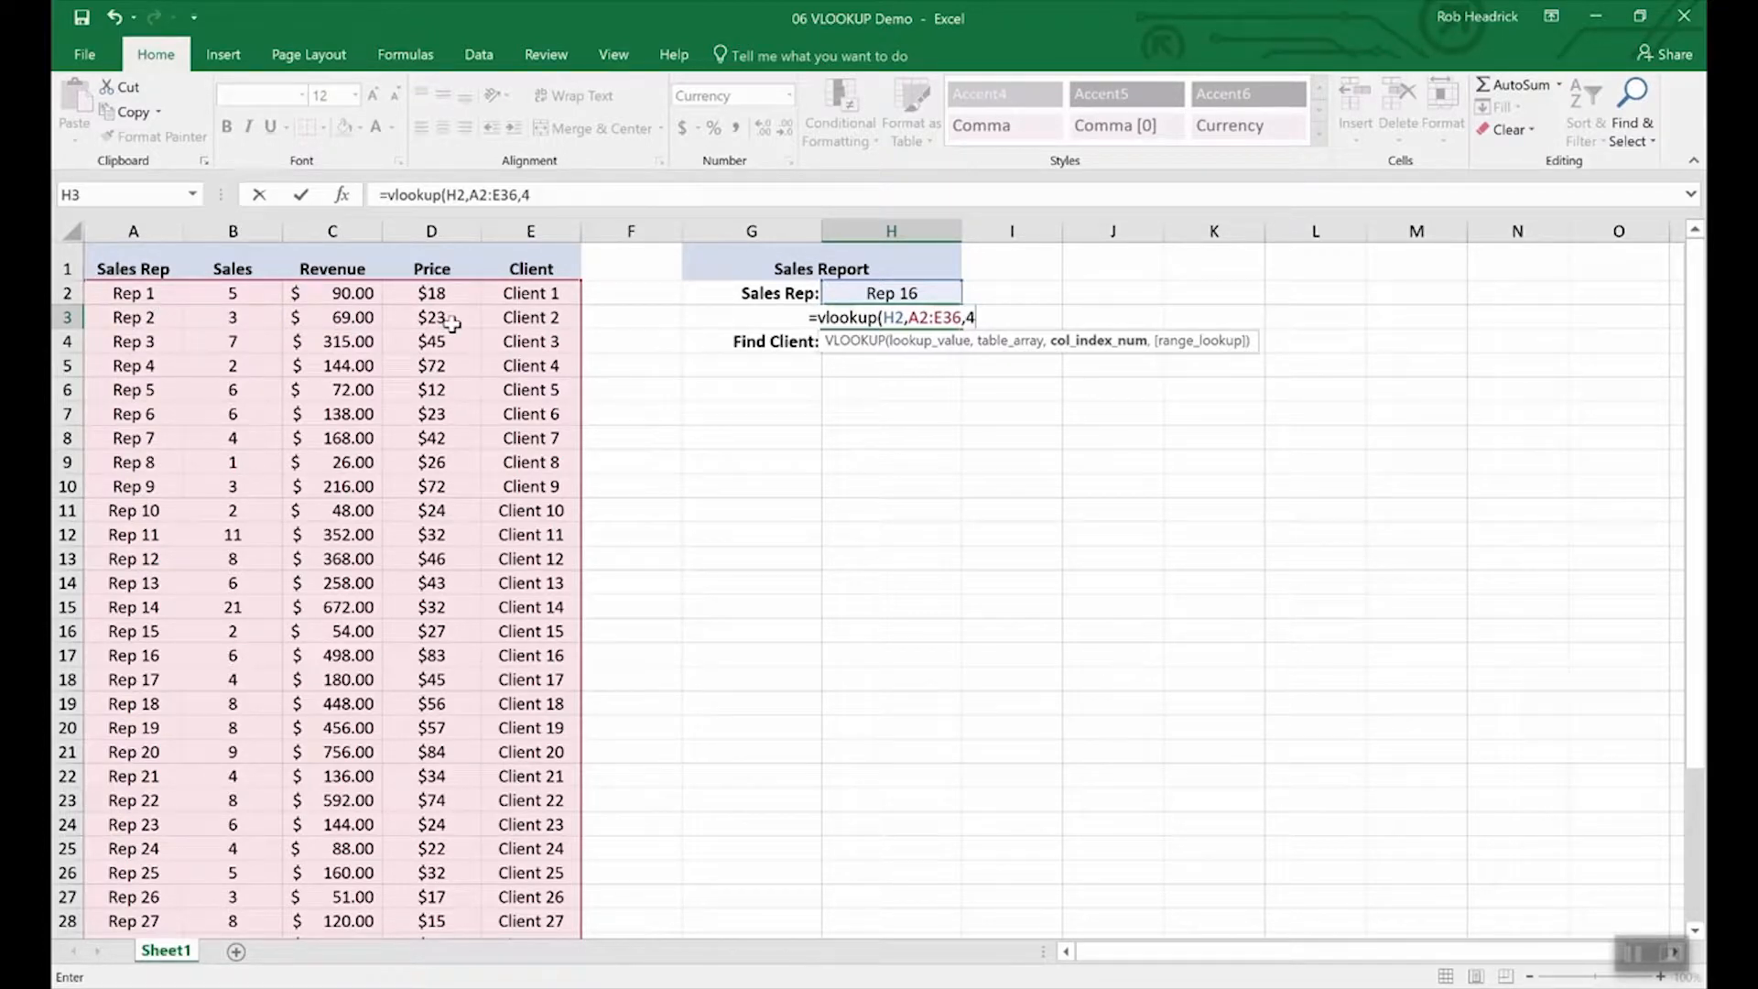
pyautogui.write(',')
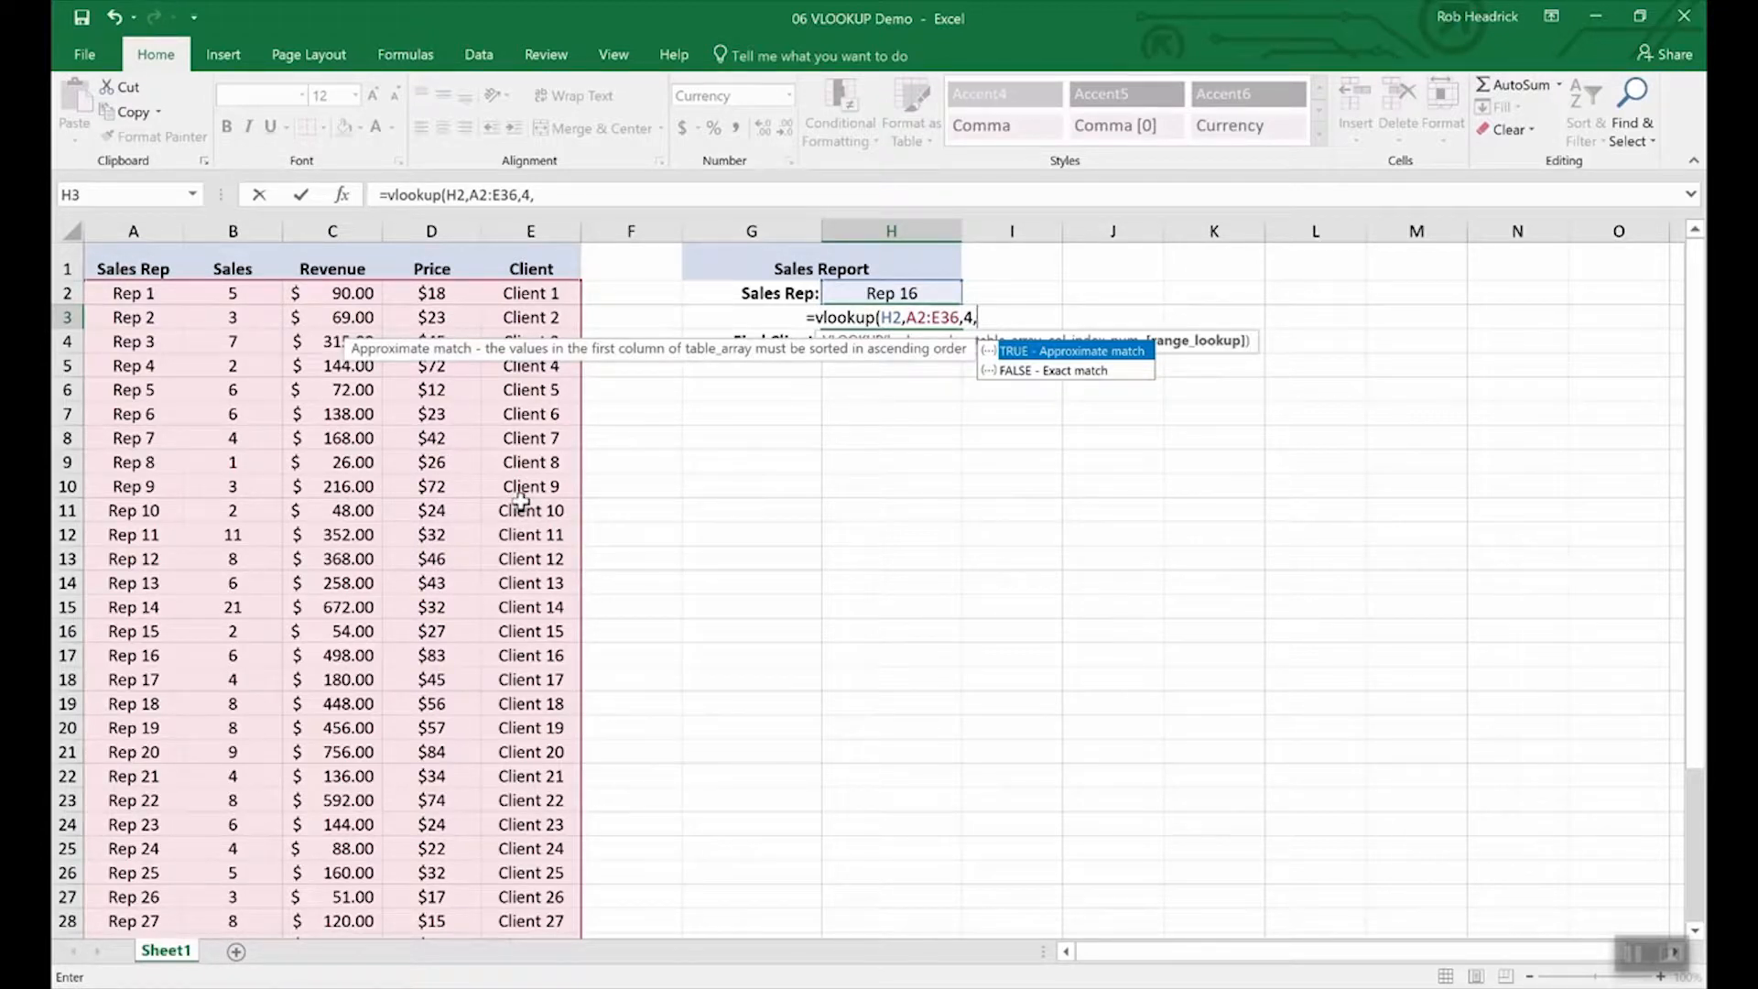
pyautogui.write('false')
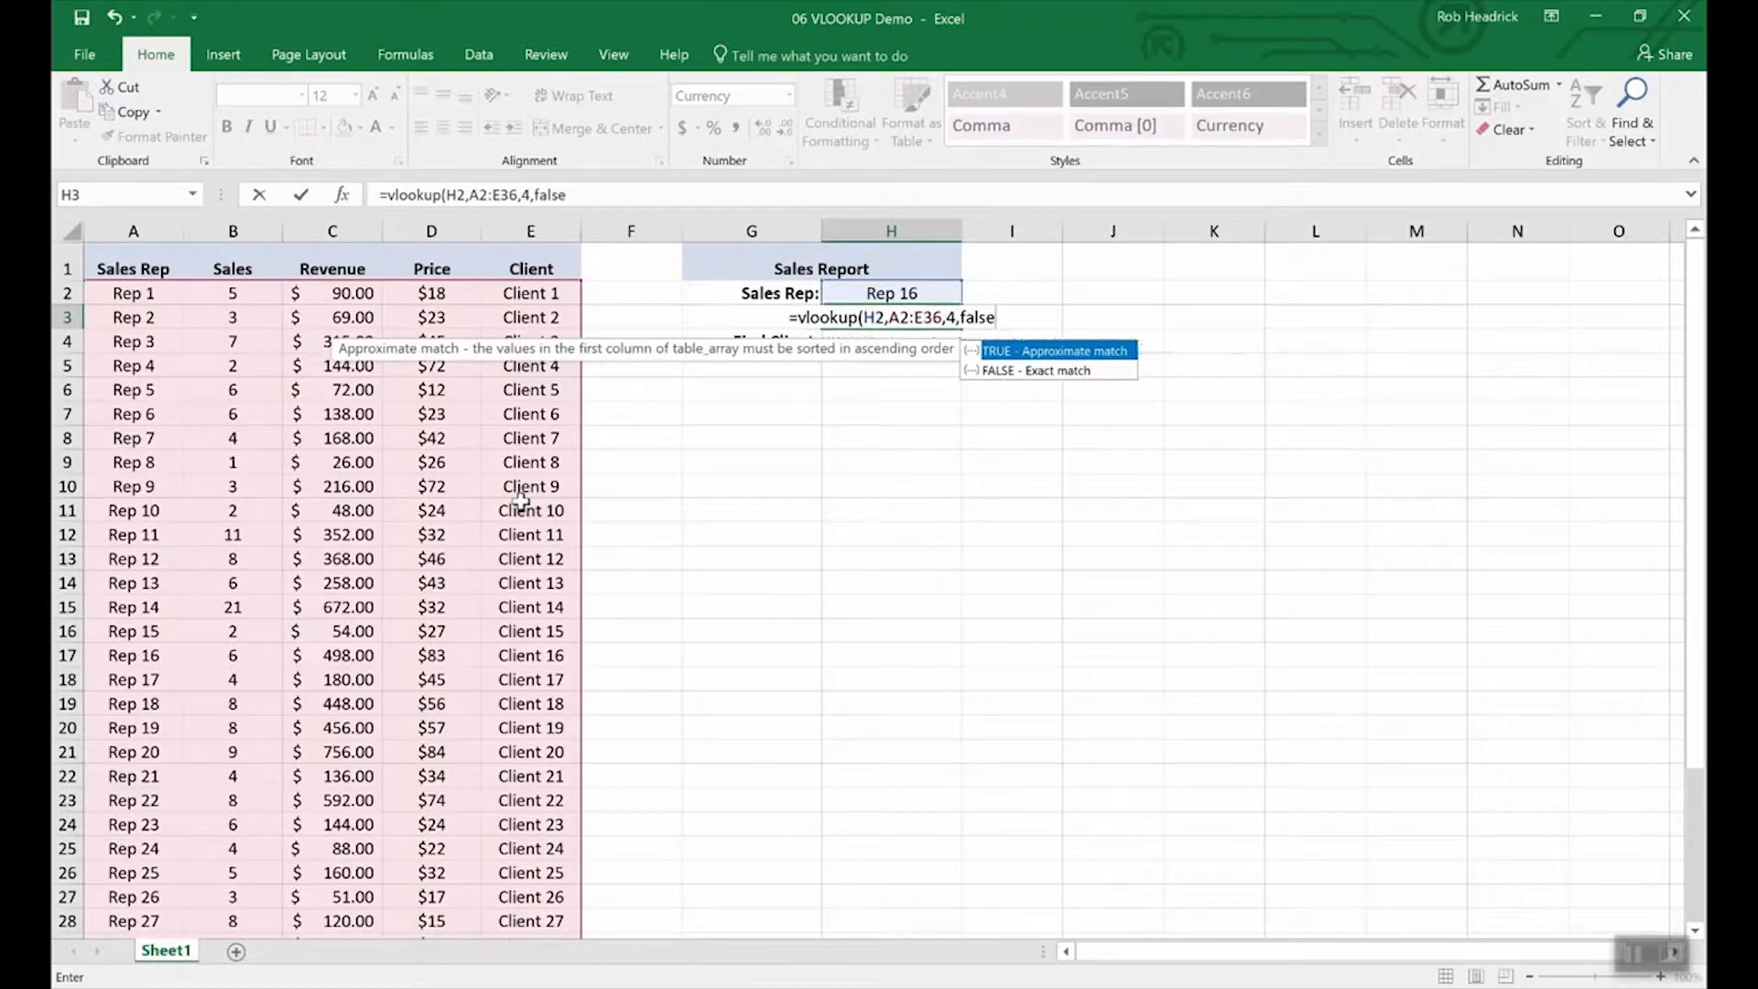
pyautogui.press('Return')
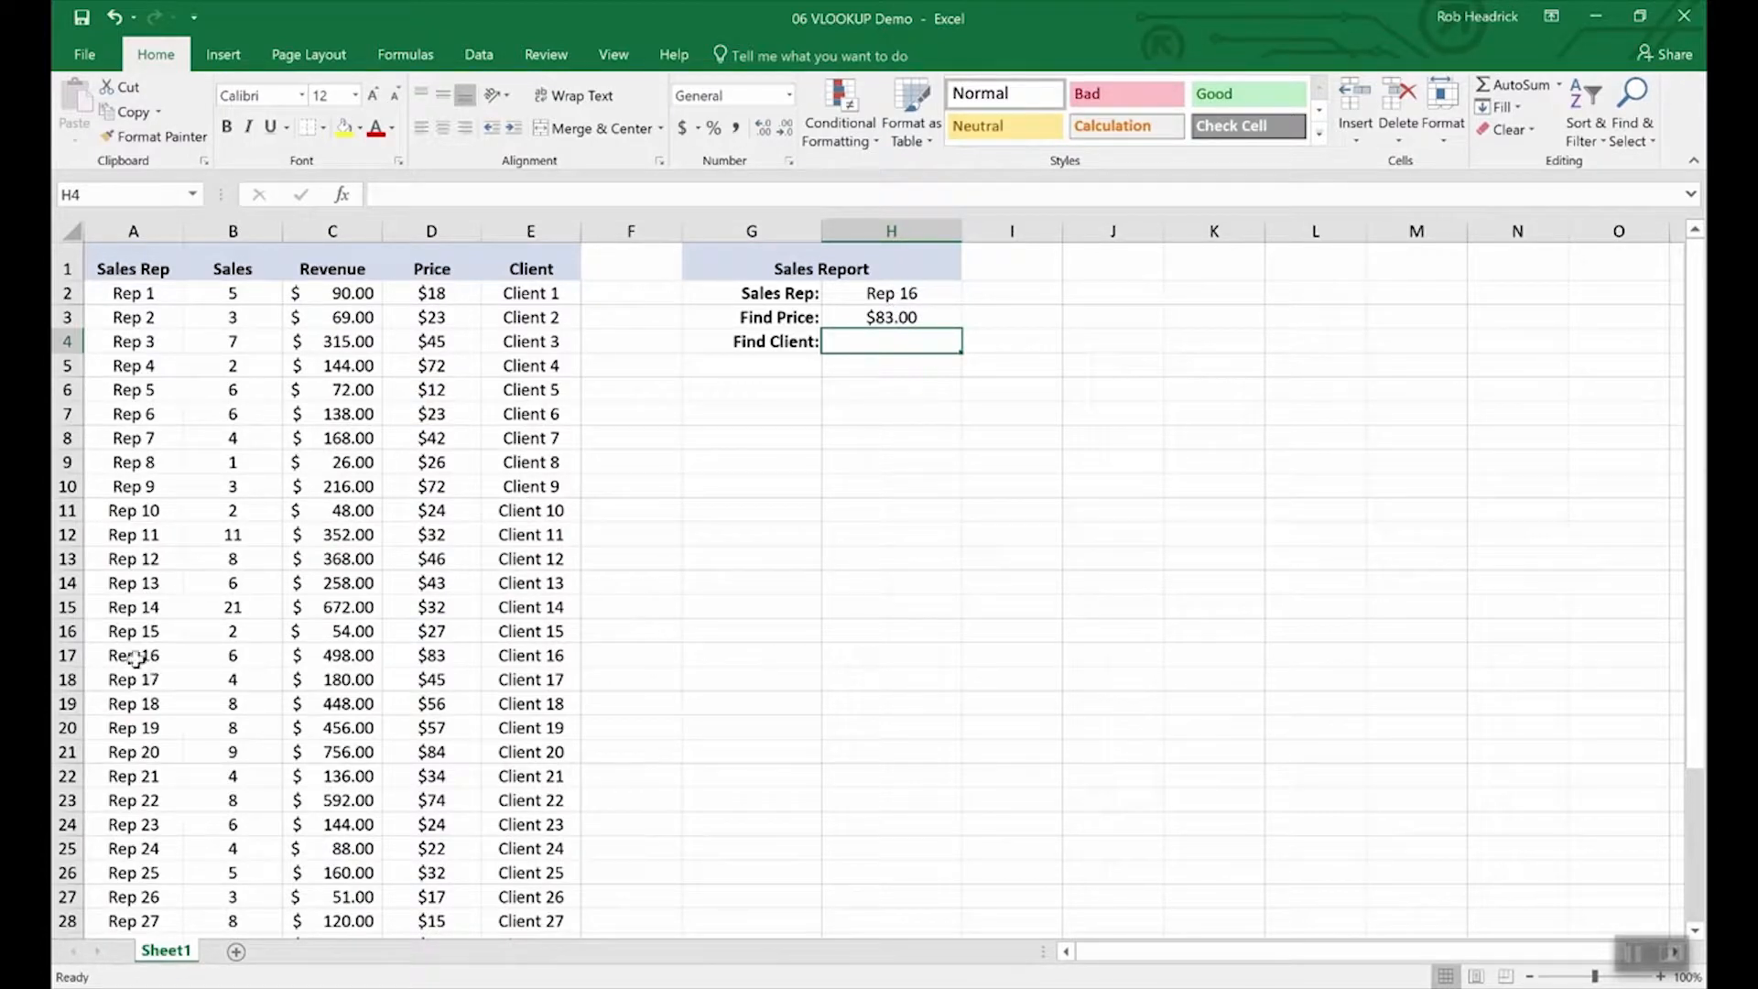
# Copy the Find Price VLOOKUP formula from H3 into the Find Client cell H4.
pyautogui.click(67, 656)
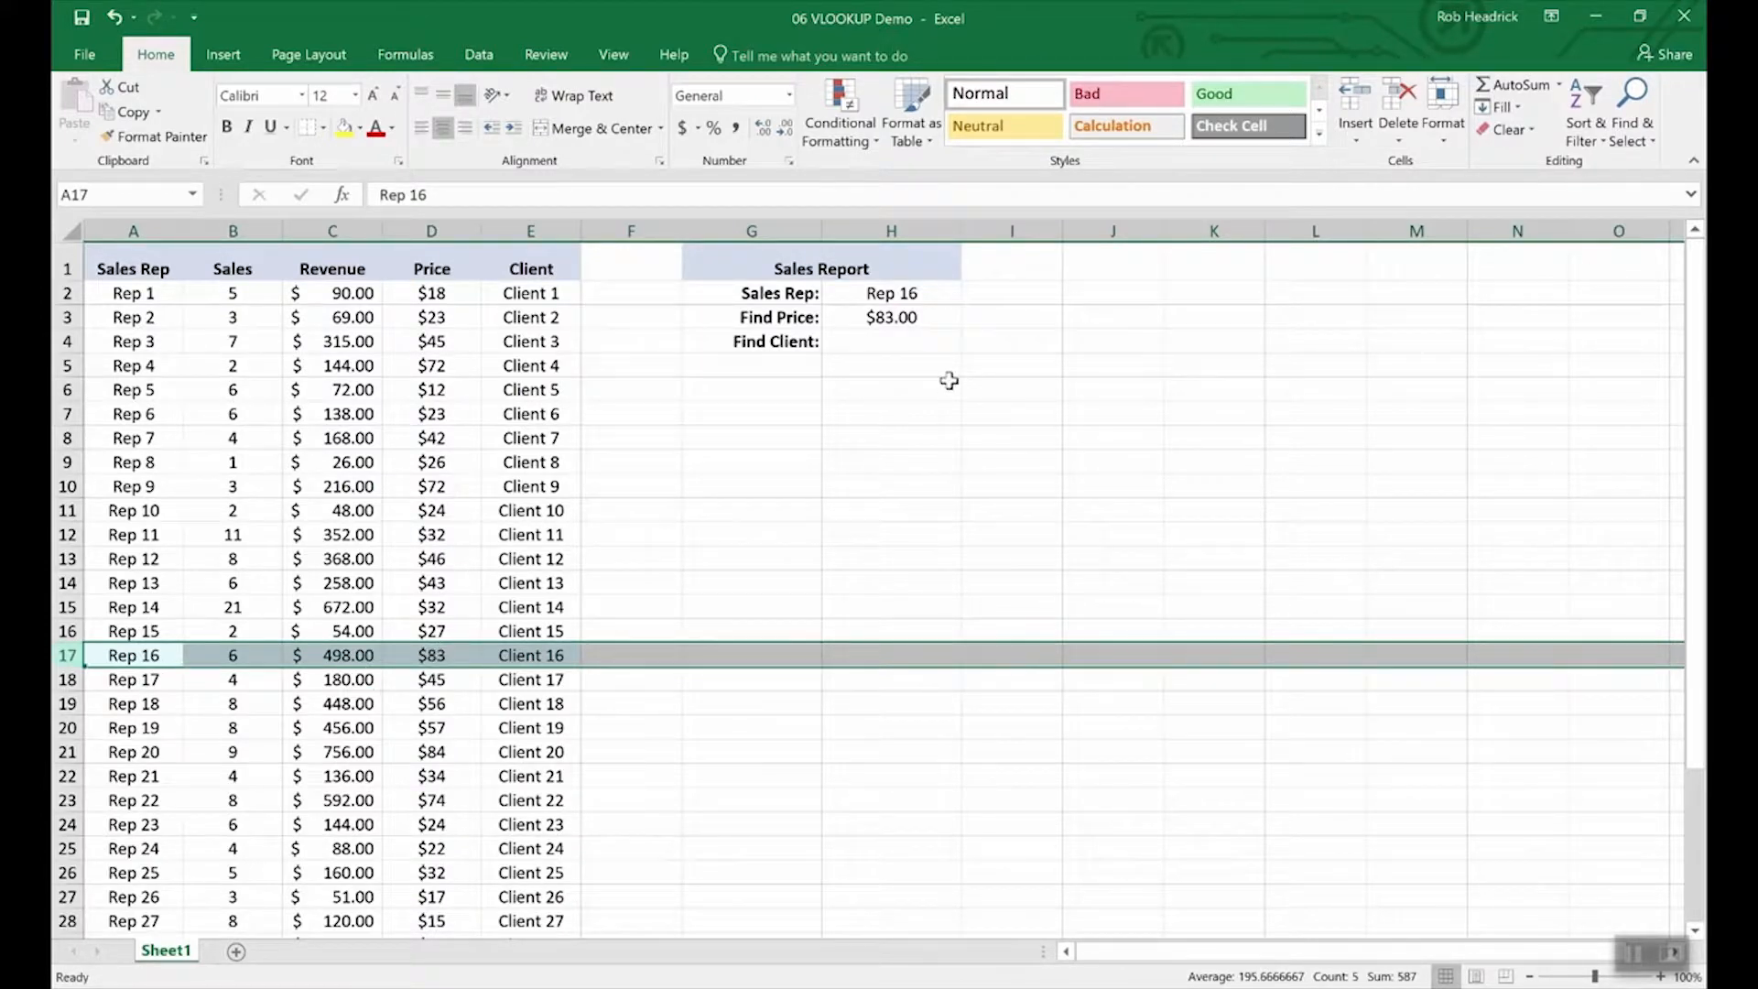
pyautogui.click(885, 339)
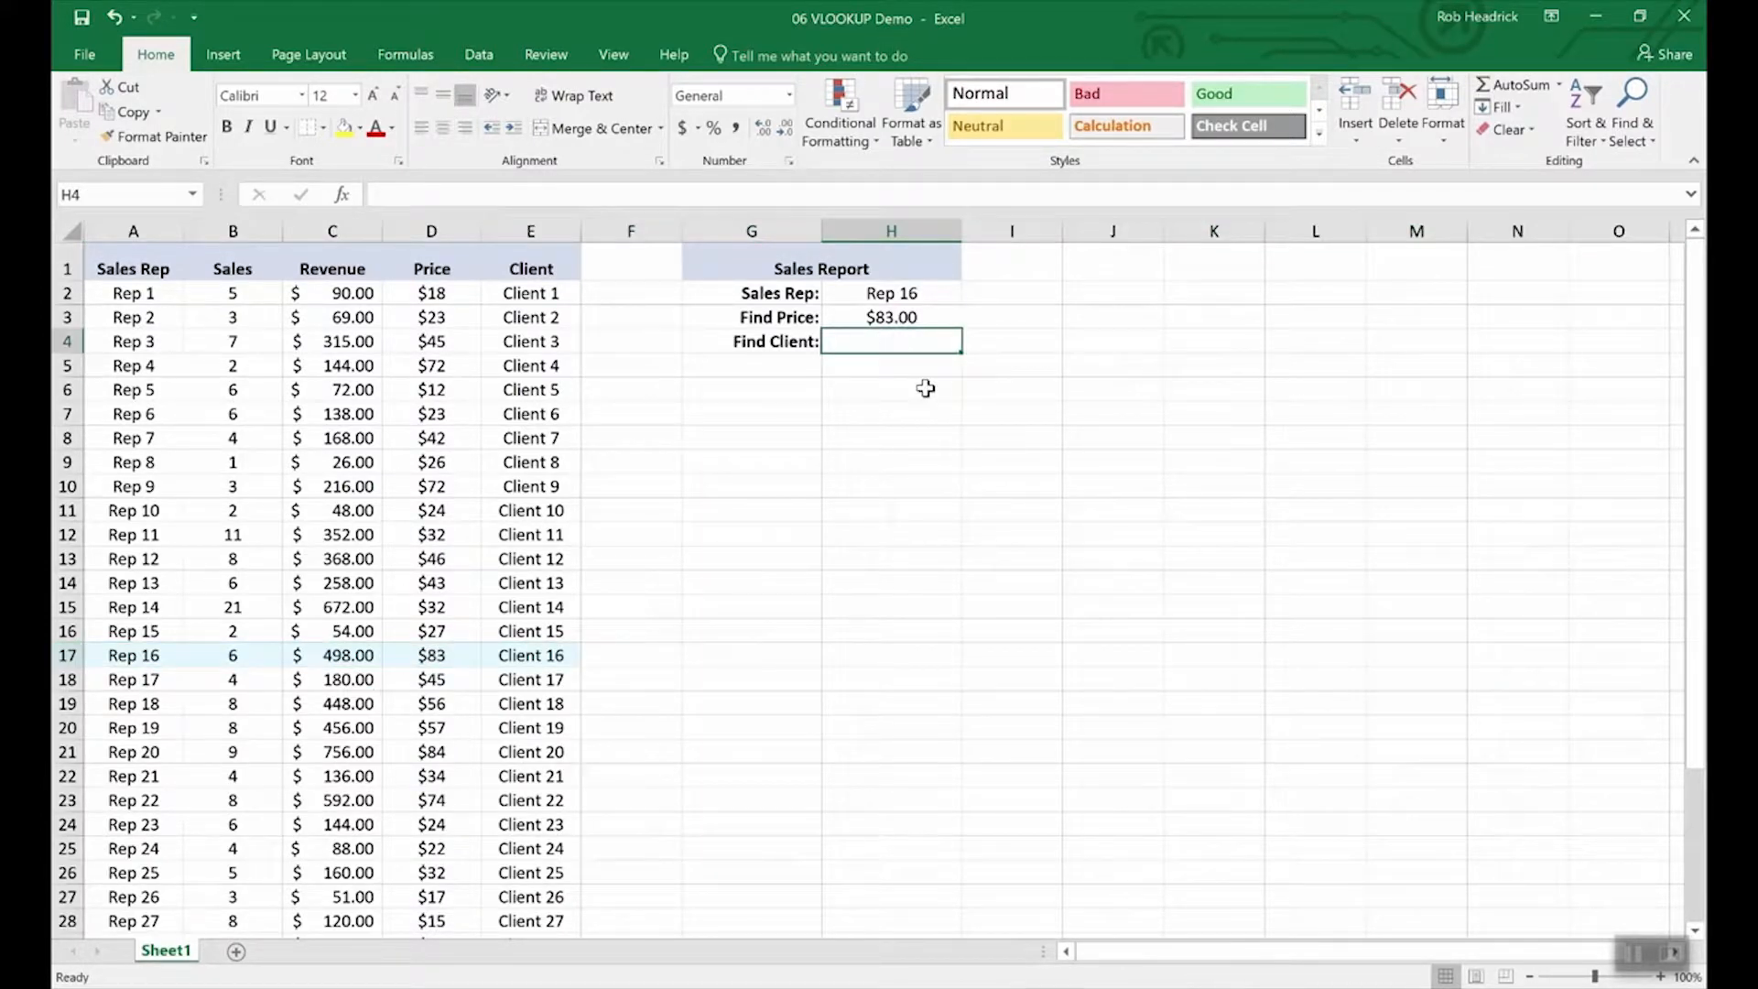
pyautogui.press('Up')
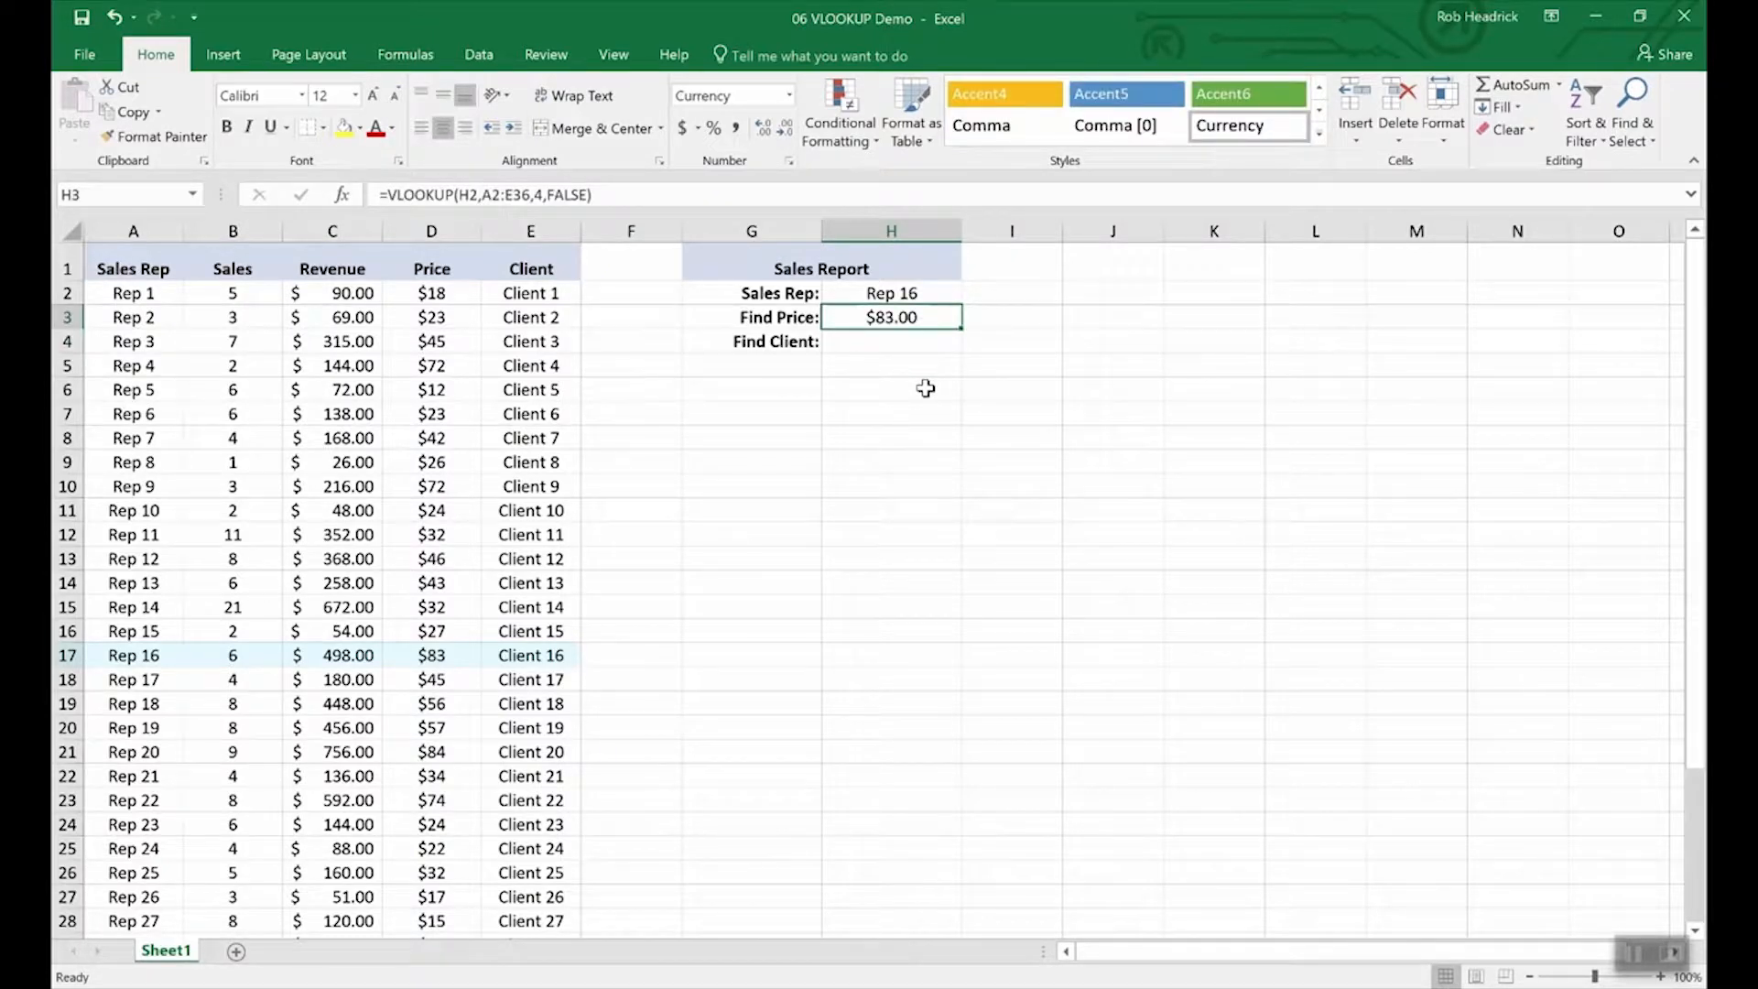
pyautogui.press('Down')
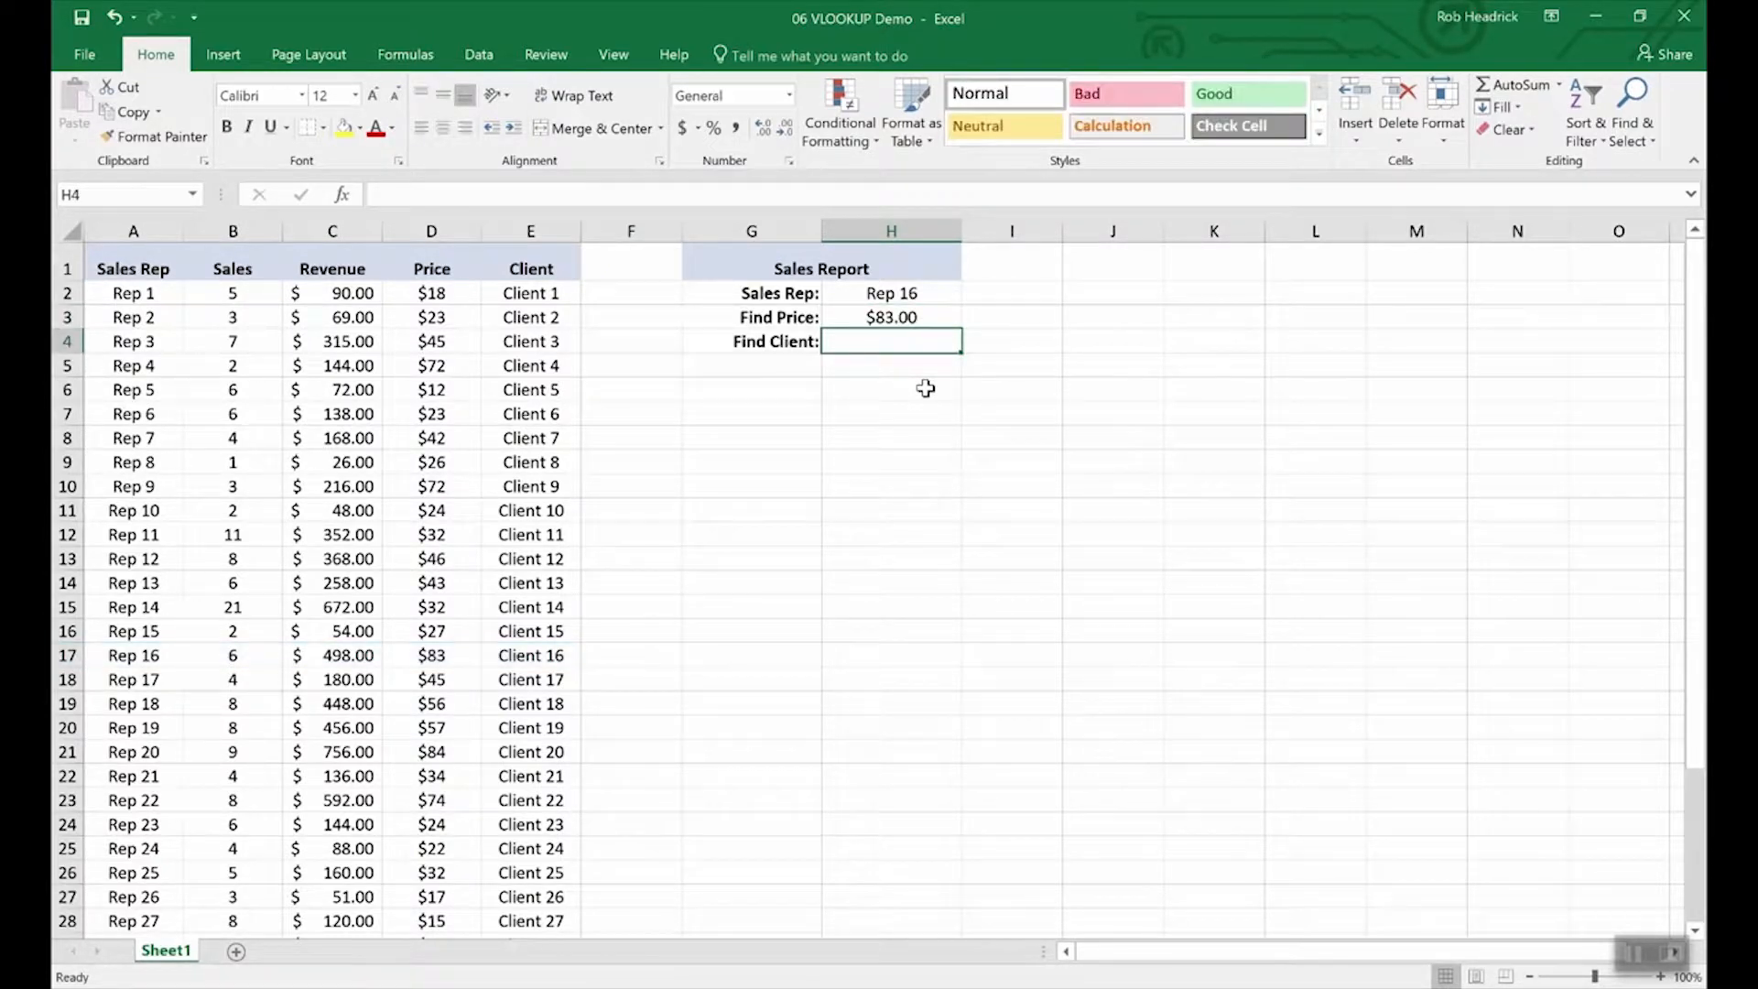
pyautogui.press('Up')
pyautogui.hotkey('ctrl', 'c')
pyautogui.press('Down')
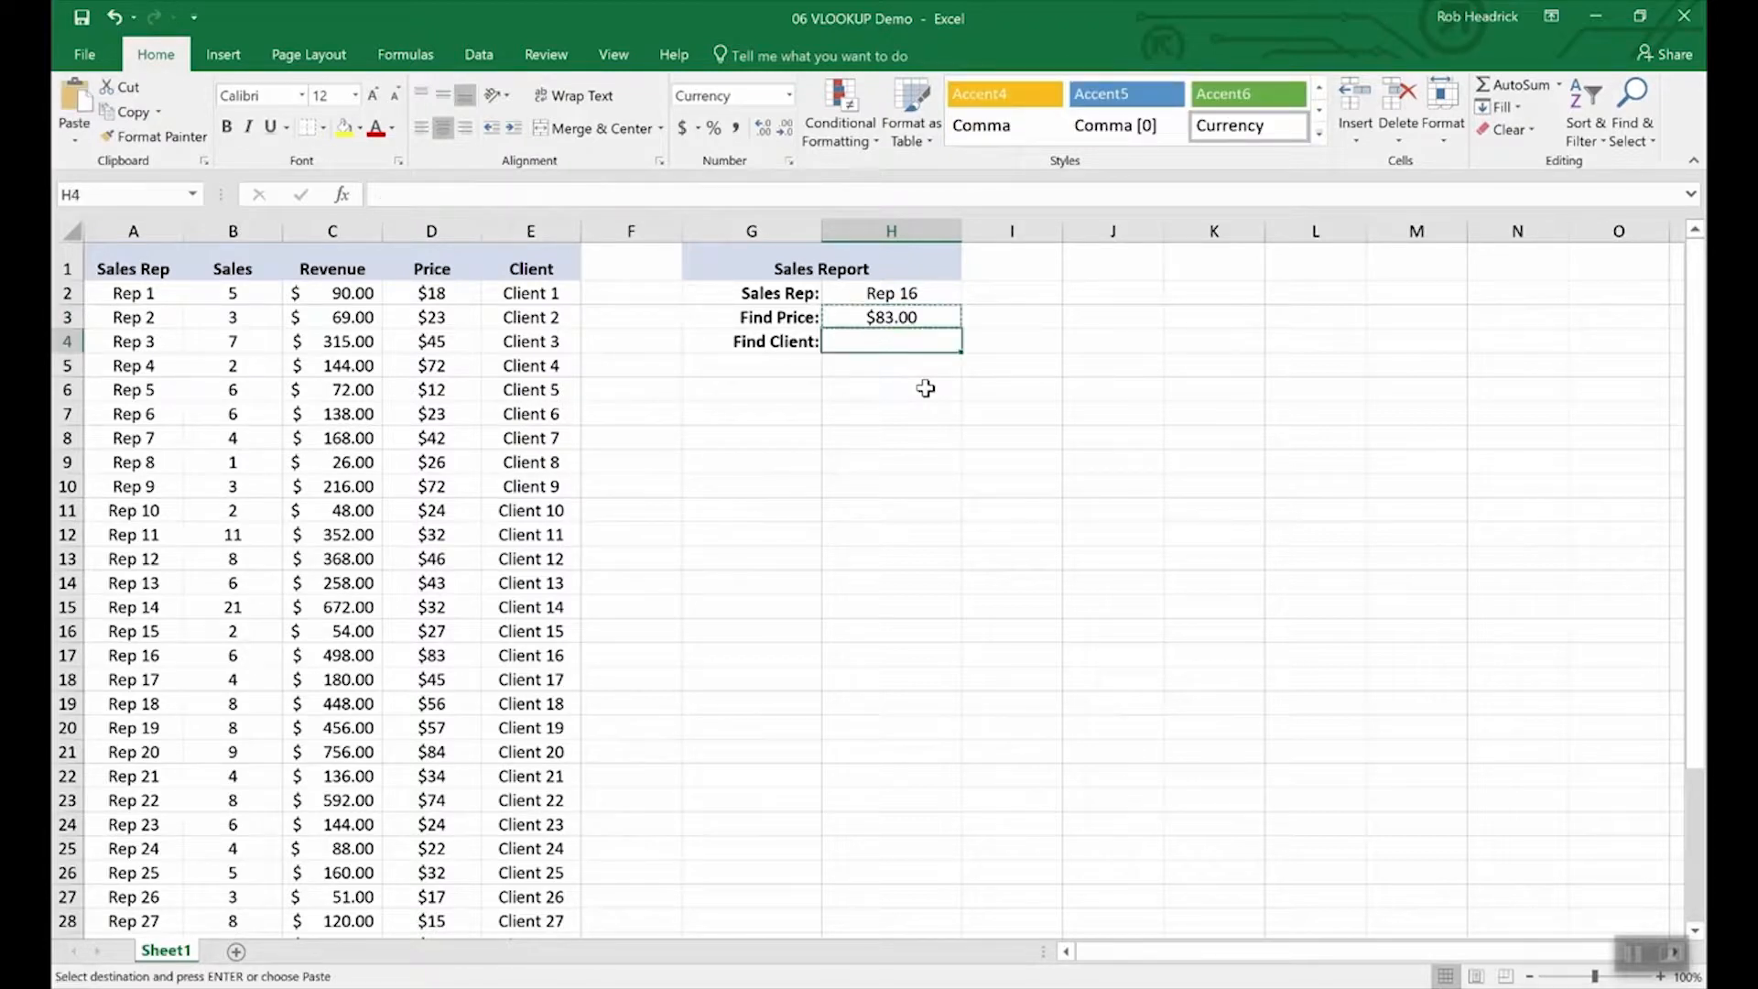
pyautogui.hotkey('ctrl', 'v')
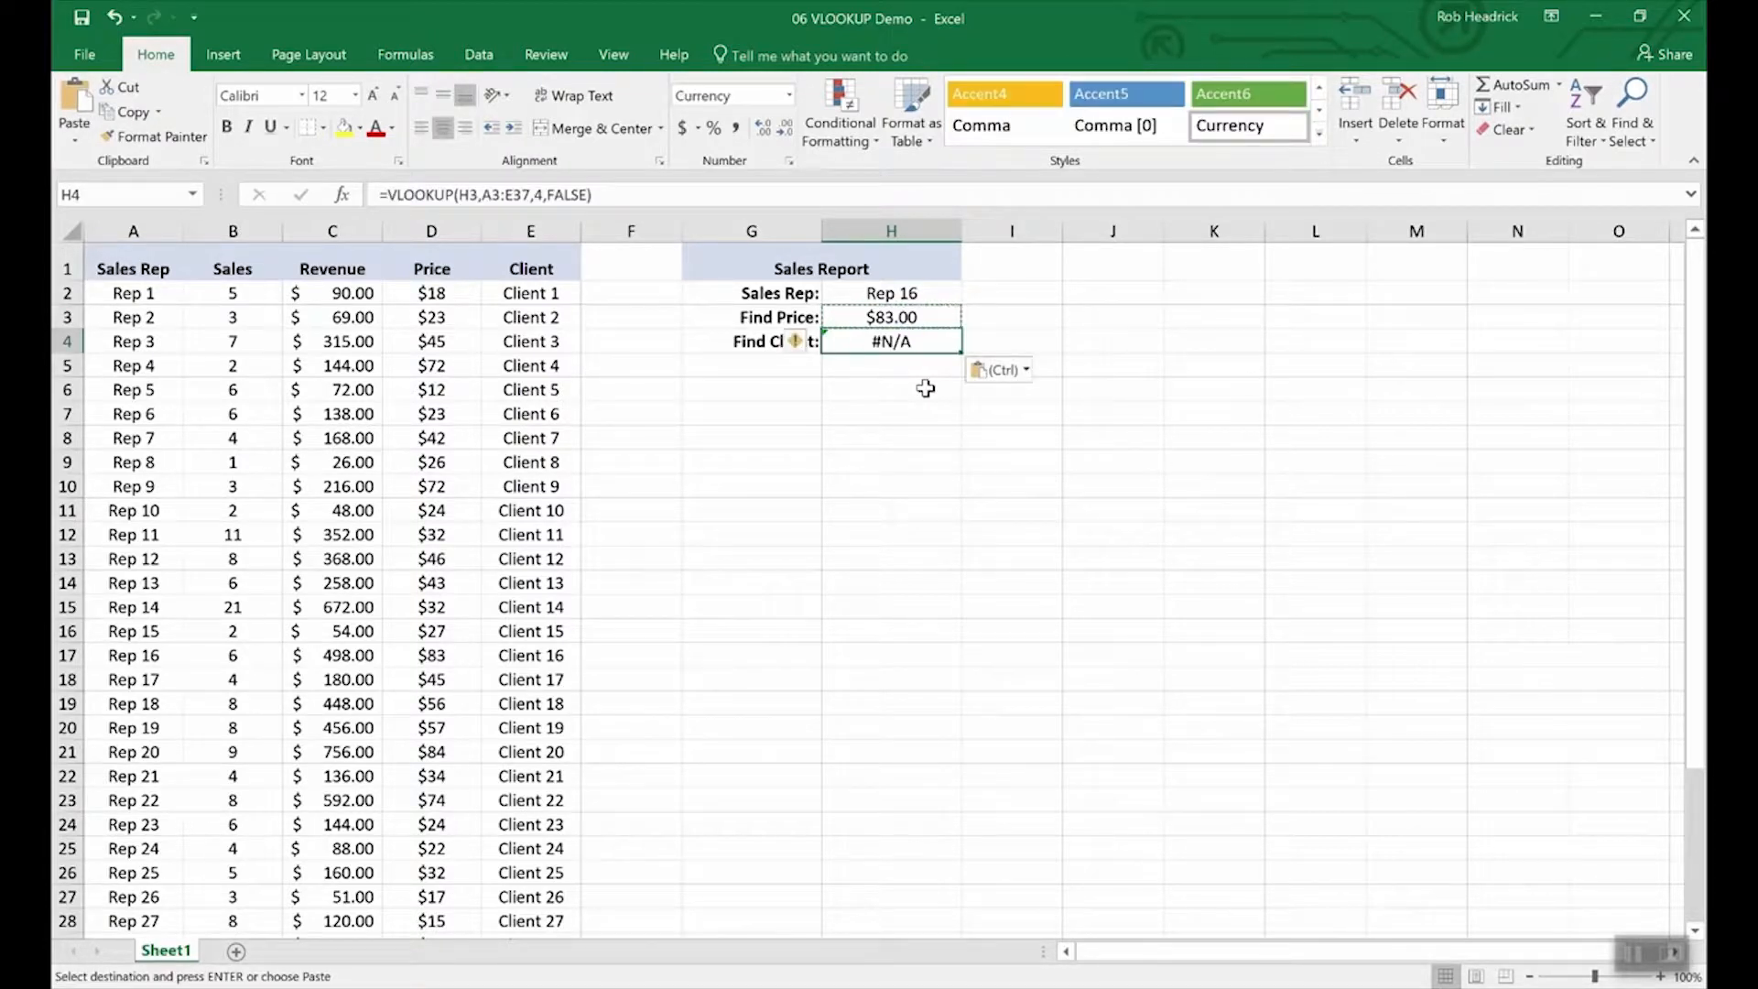
# Edit the H4 formula to look up H2 and return column 5, showing Client 16.
pyautogui.click(504, 198)
pyautogui.press('BackSpace')
pyautogui.write('2')
pyautogui.click(587, 236)
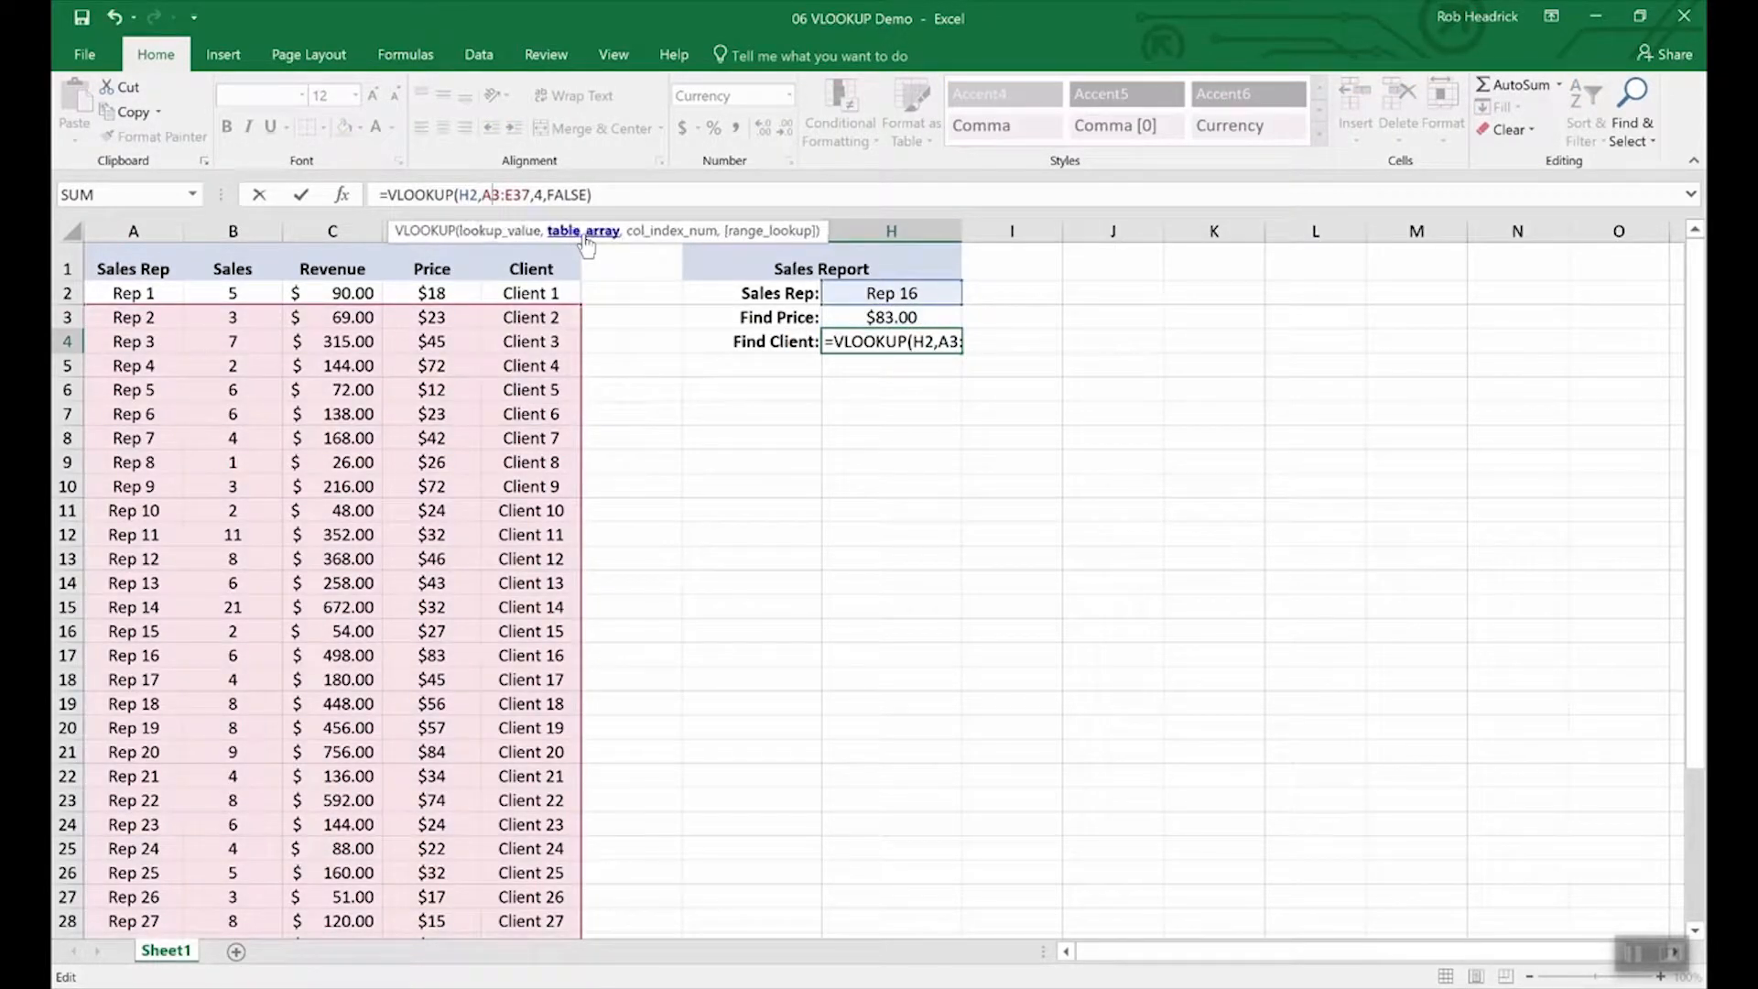
pyautogui.press('Right')
pyautogui.press('Right')
pyautogui.press('Right')
pyautogui.press('Right')
pyautogui.press('Right')
pyautogui.press('Right')
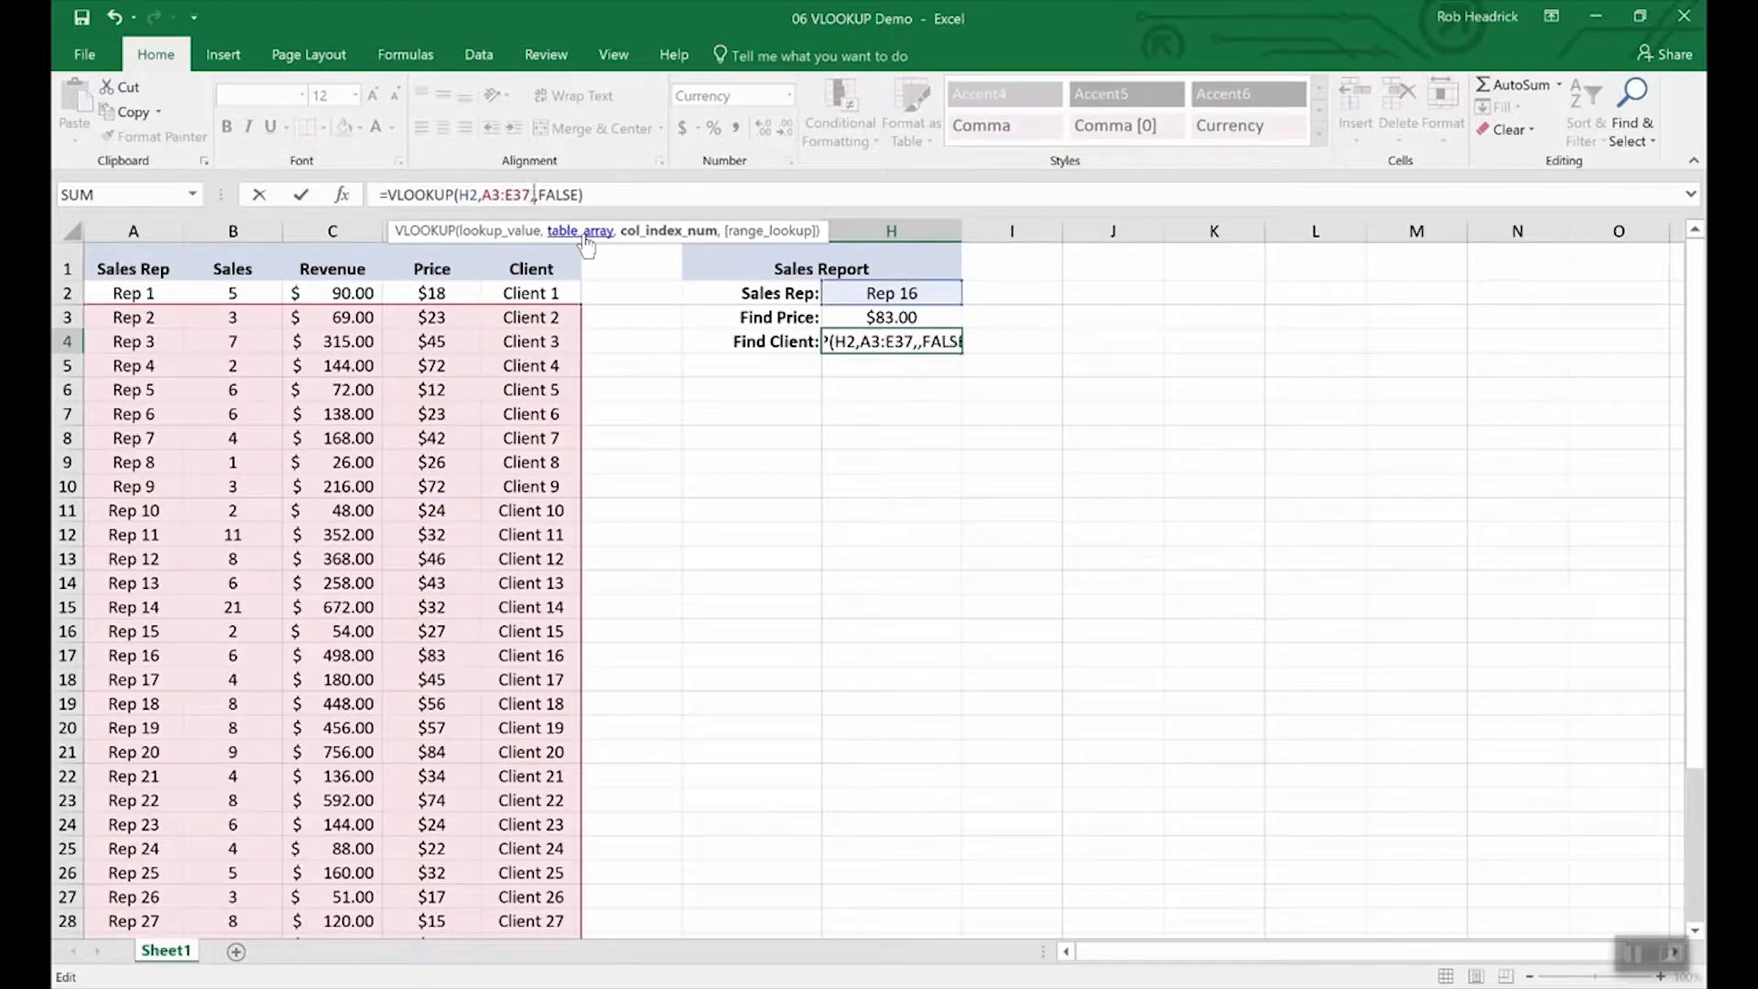
pyautogui.press('Return')
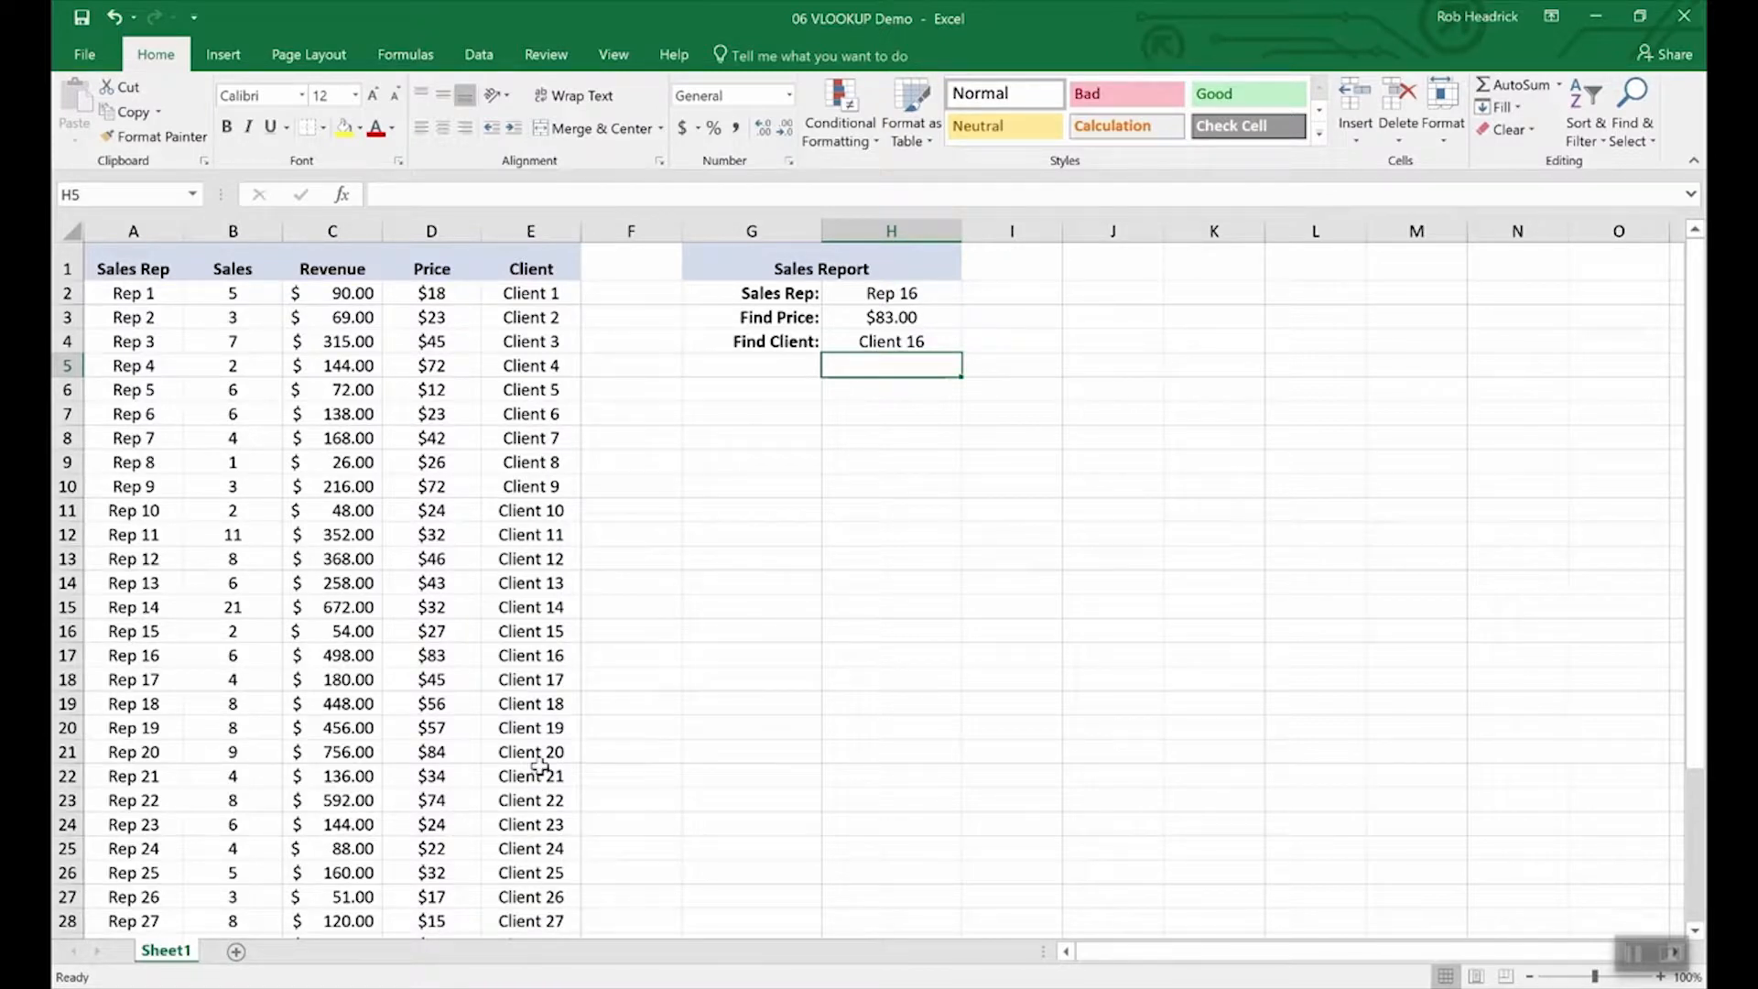
# Pick Rep 25 from the H2 Sales Rep dropdown after first trying Rep 19.
pyautogui.click(67, 654)
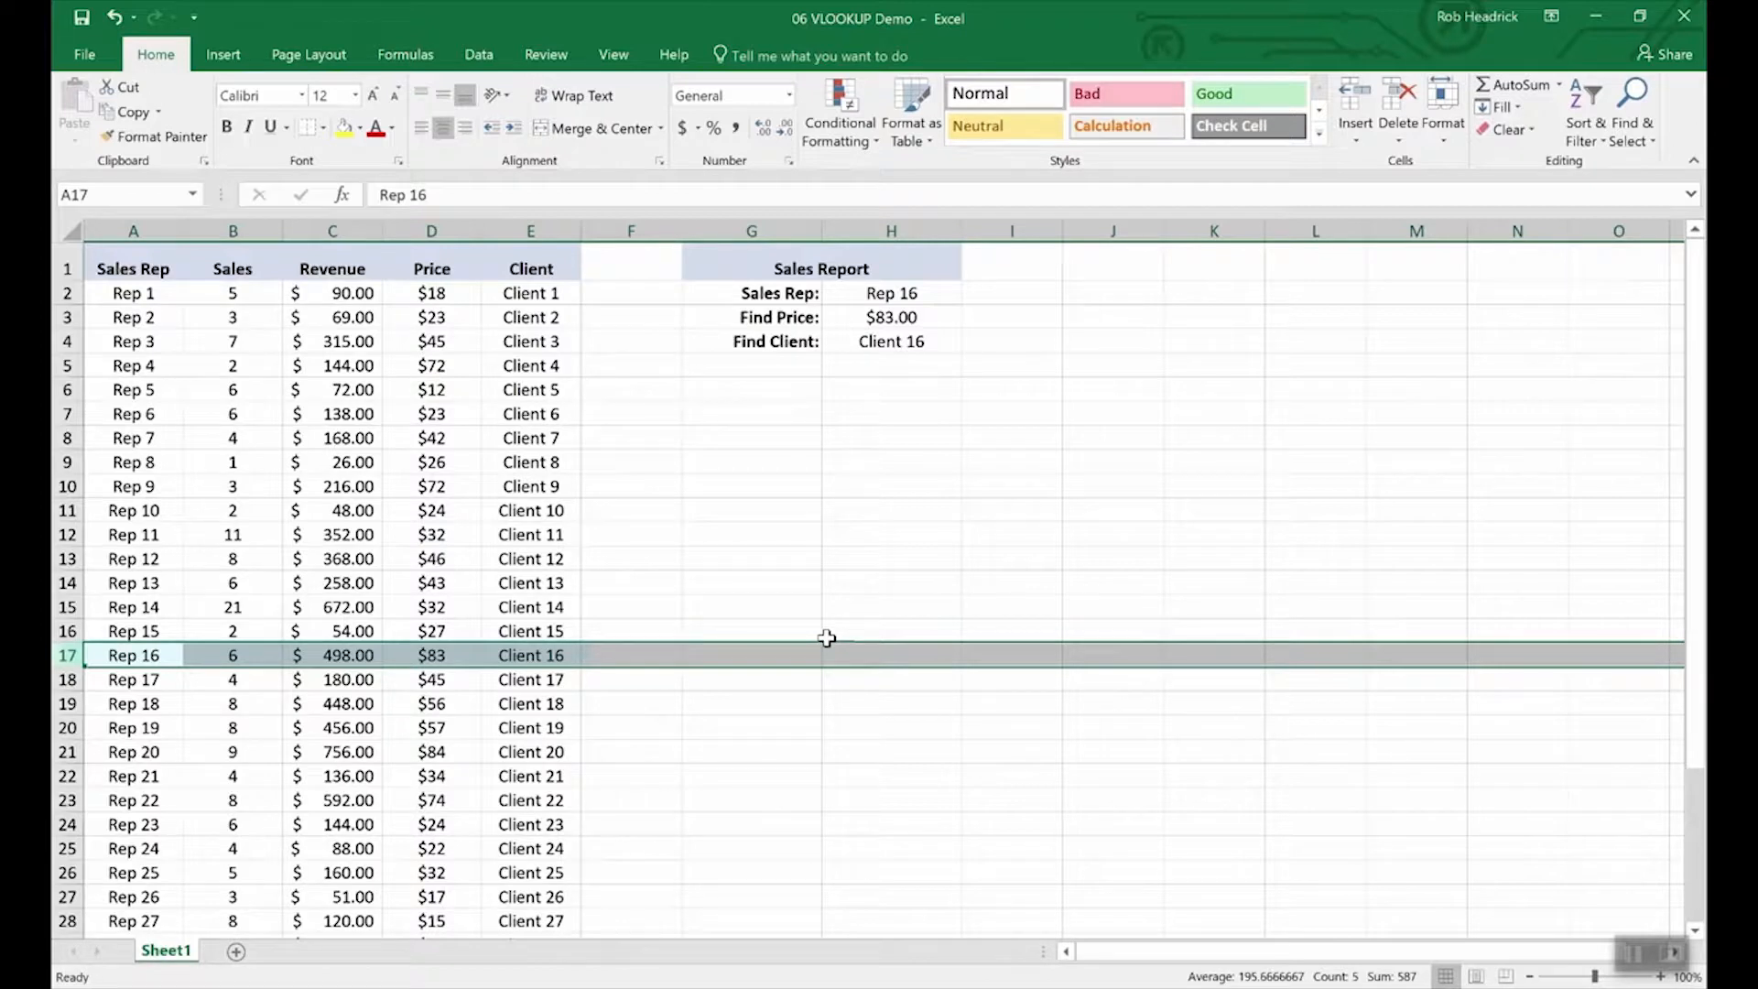
pyautogui.click(901, 294)
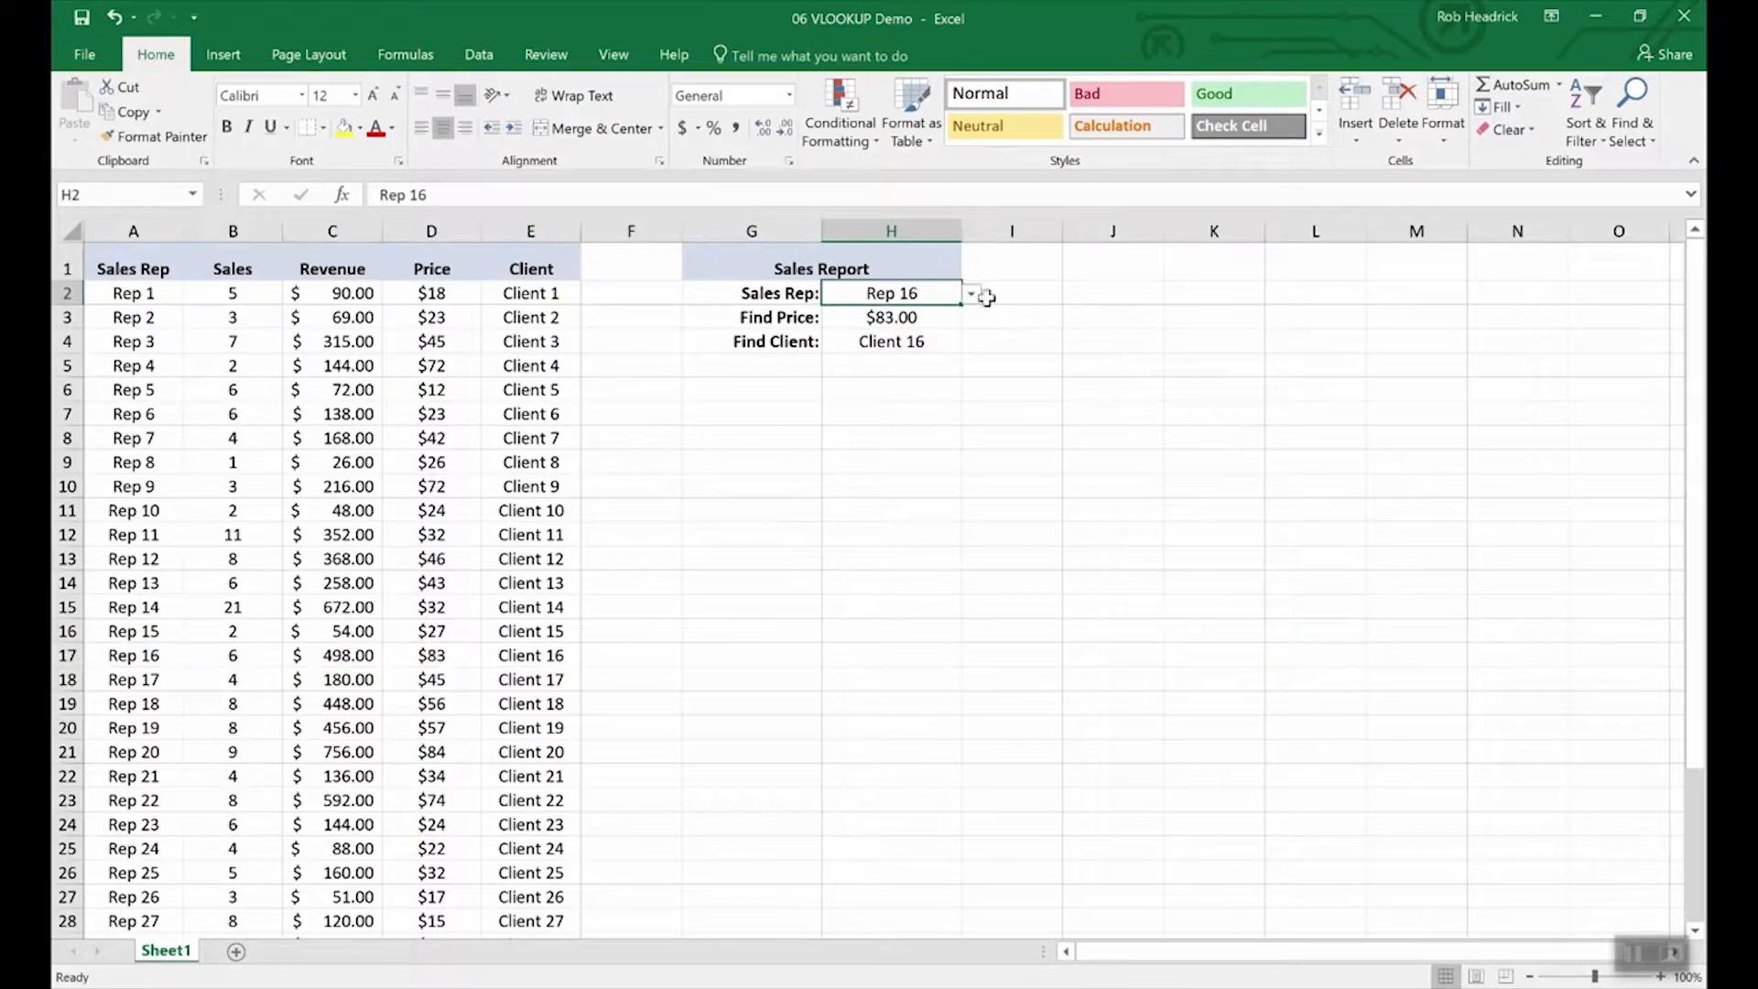
pyautogui.click(972, 293)
pyautogui.click(919, 379)
pyautogui.click(972, 294)
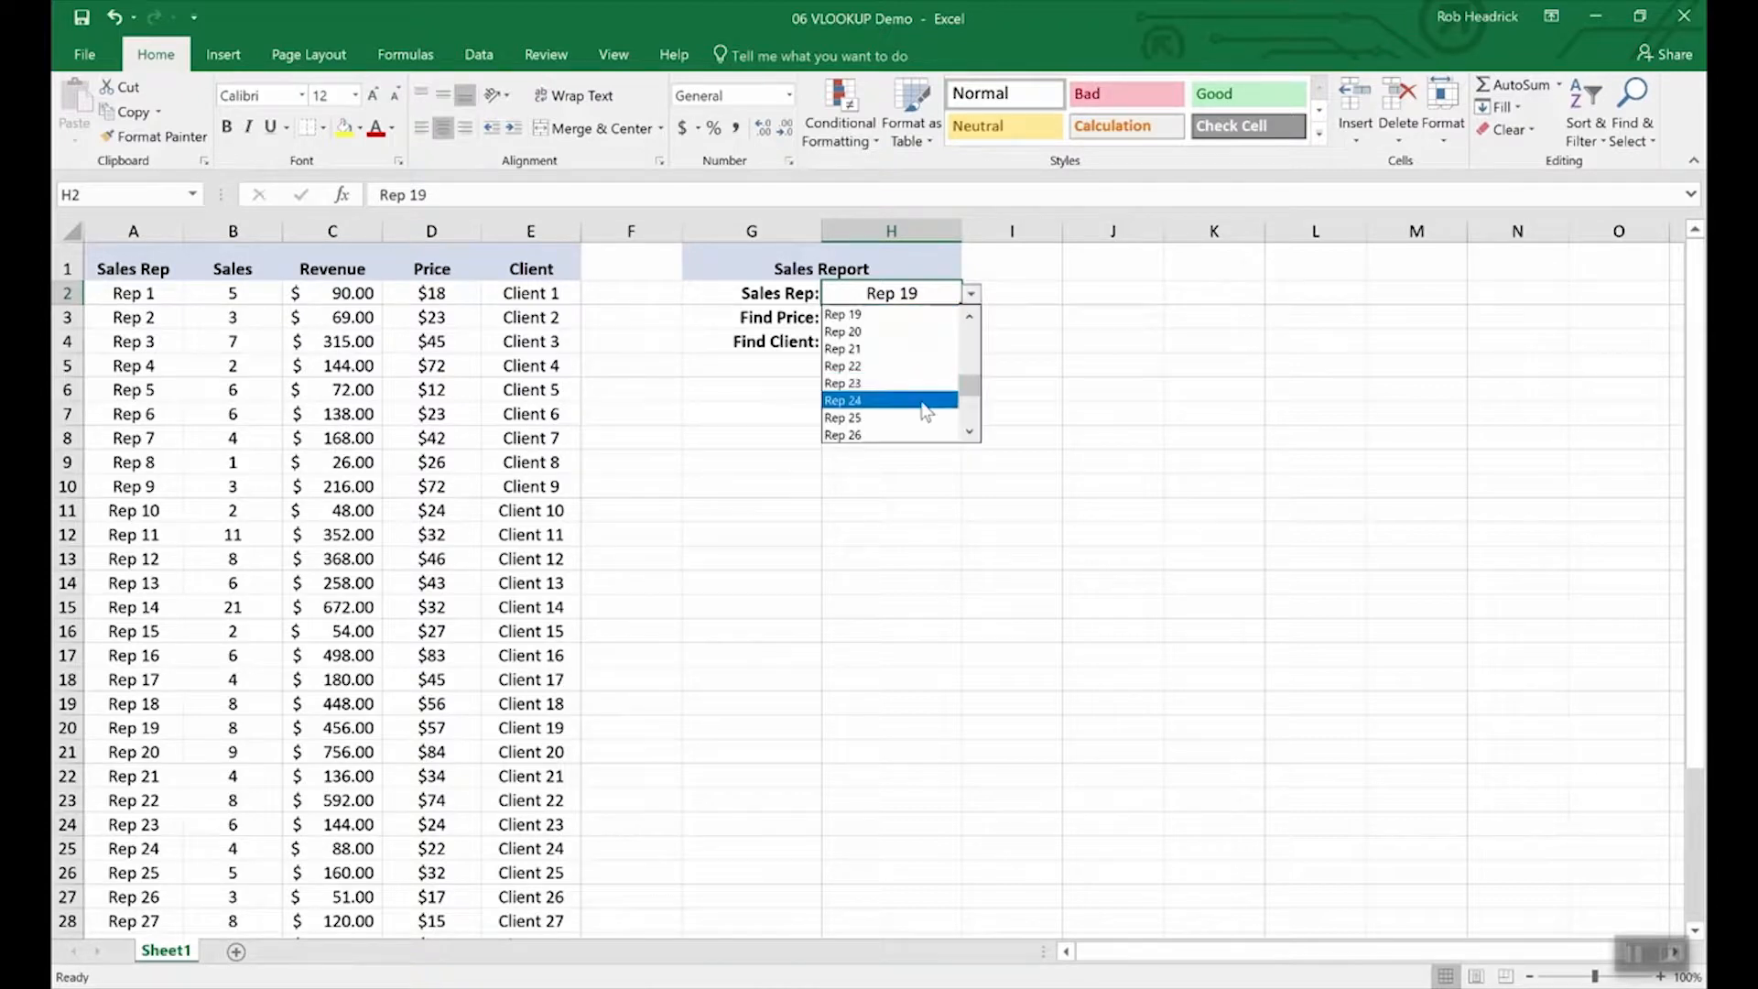
pyautogui.click(919, 418)
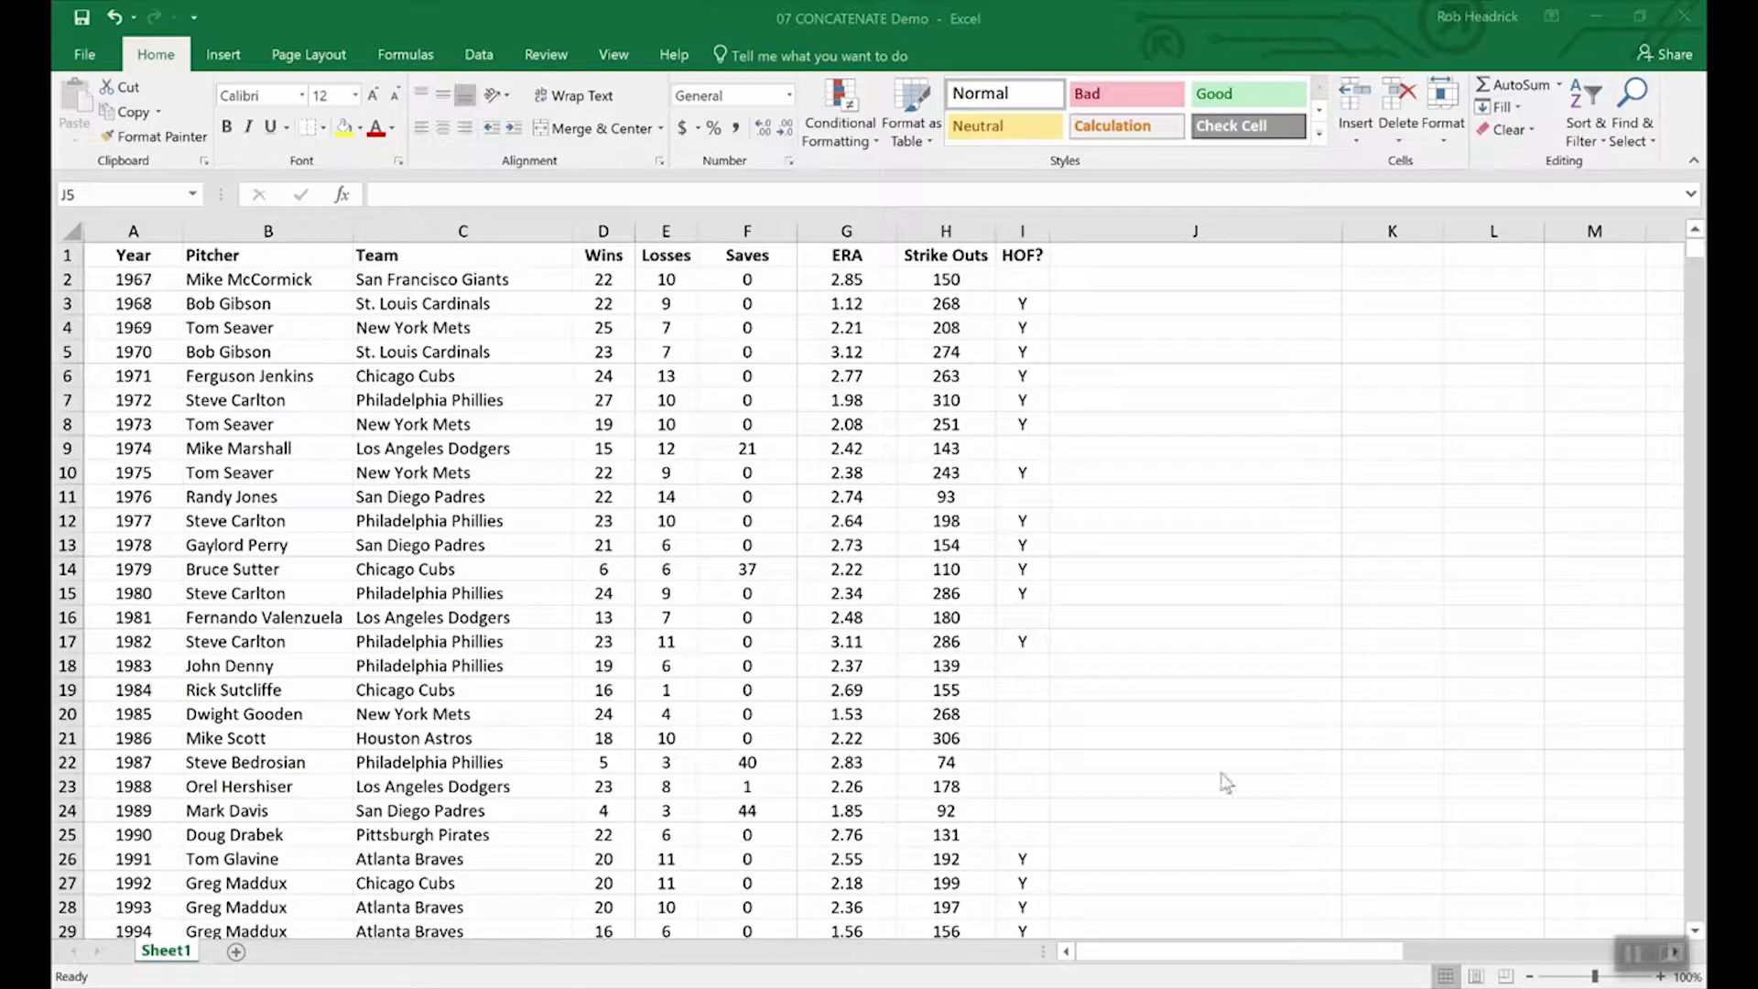
pyautogui.moveTo(620, 256); pyautogui.dragTo(675, 265)
pyautogui.click(658, 401)
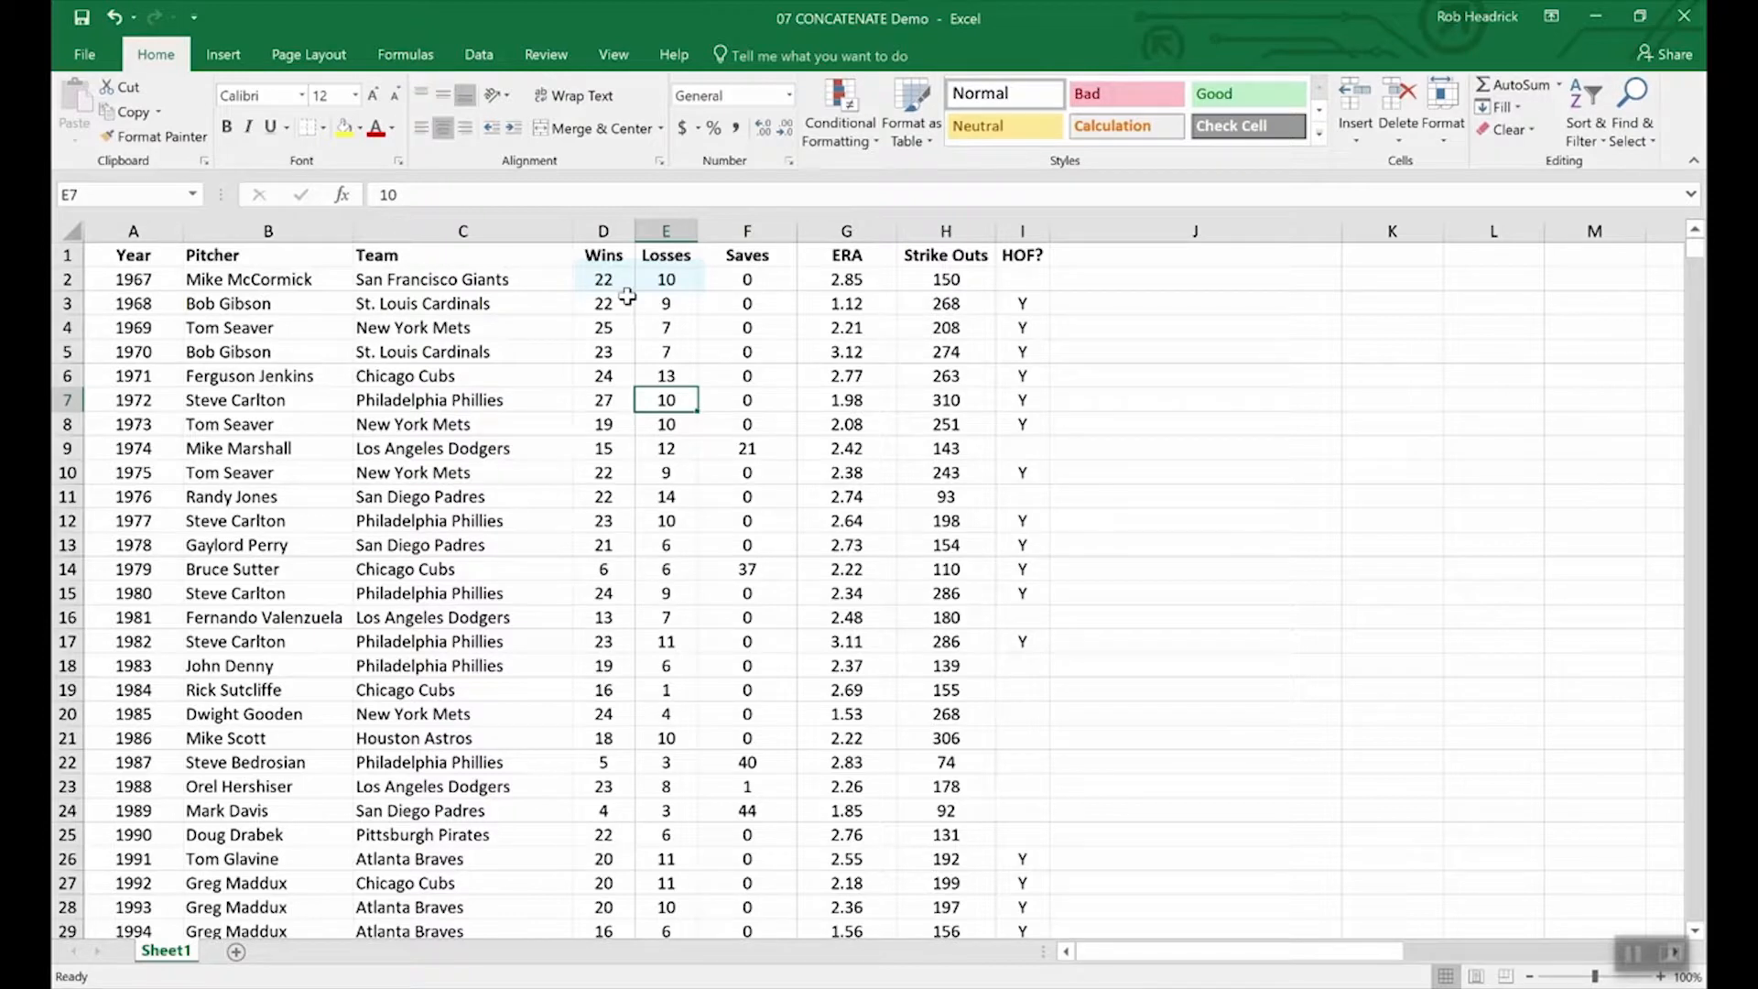
pyautogui.doubleClick(626, 281)
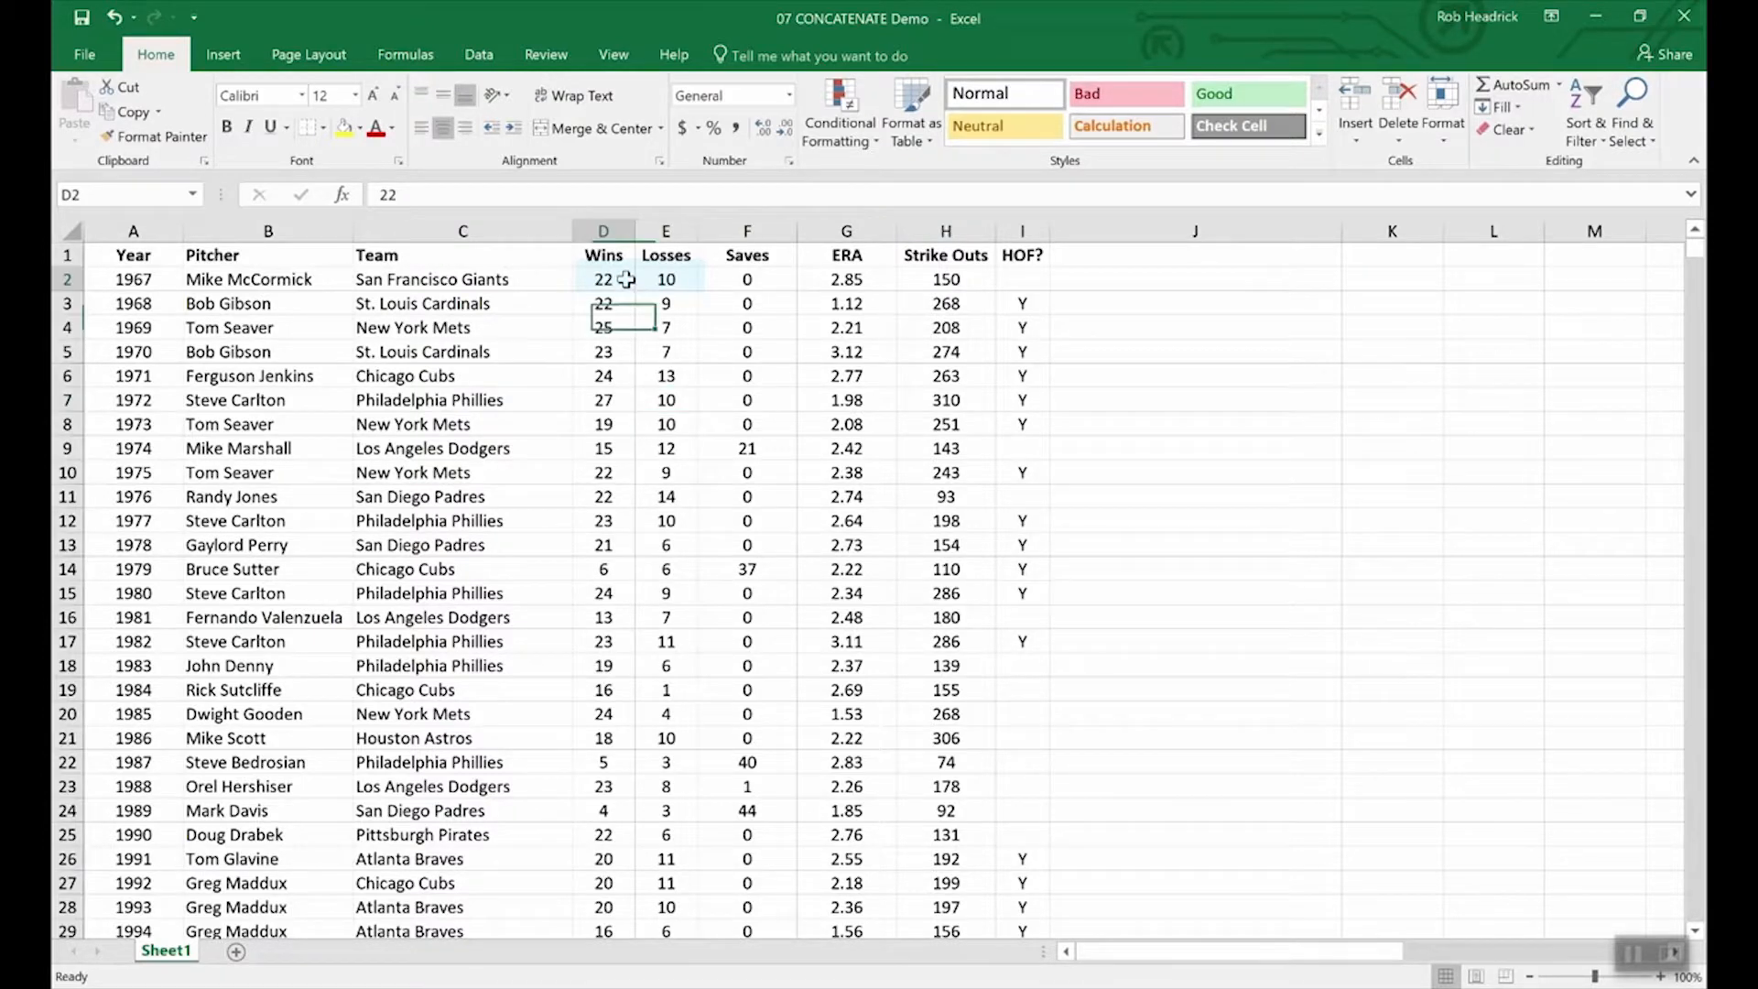
pyautogui.write('-')
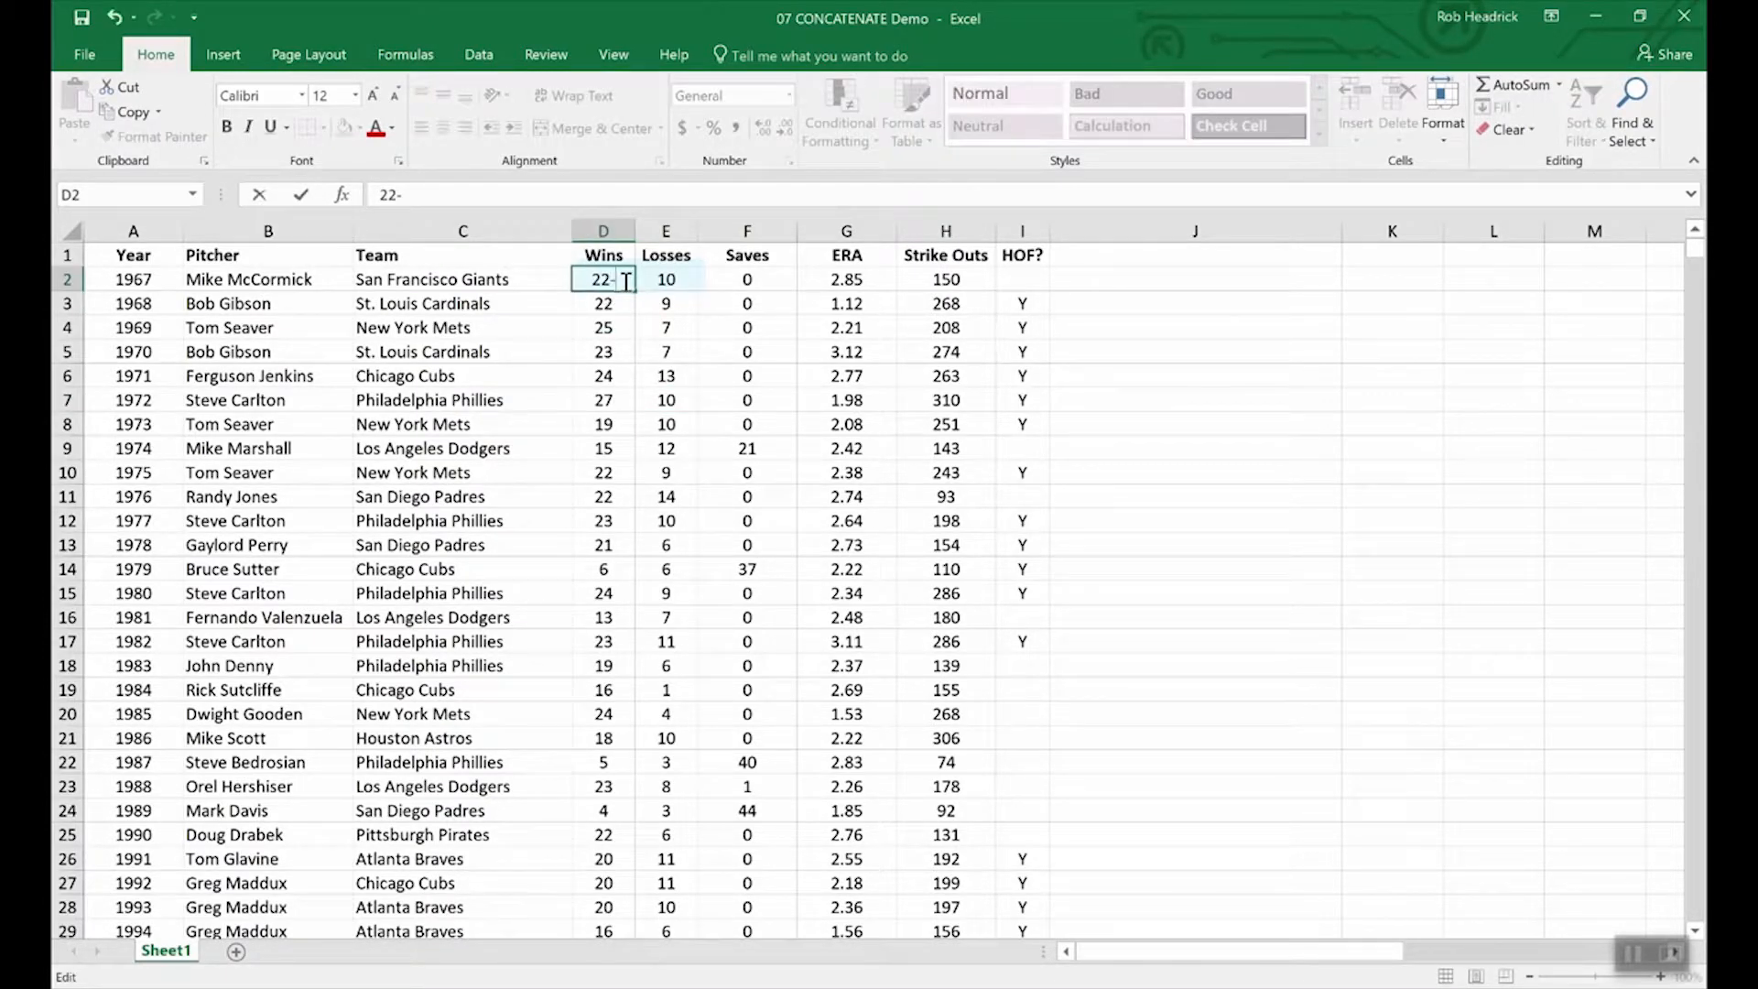
pyautogui.write('10')
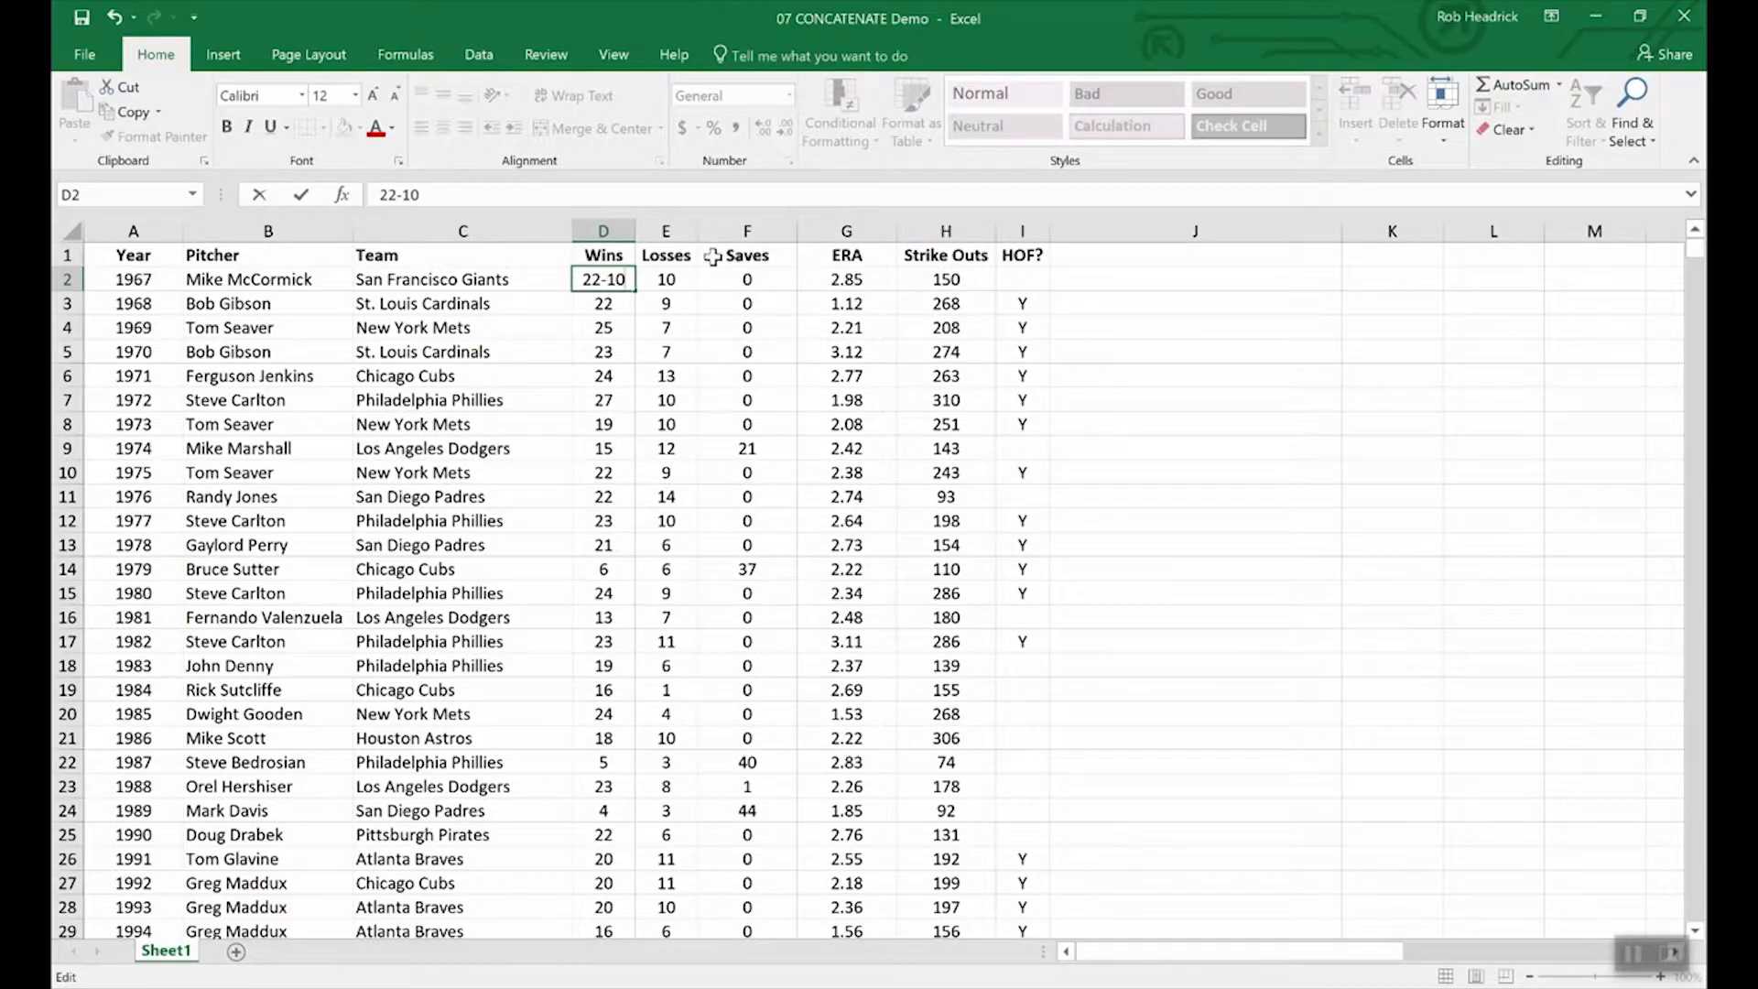
pyautogui.press('BackSpace')
pyautogui.press('BackSpace')
pyautogui.press('BackSpace')
pyautogui.press('Return')
pyautogui.click(717, 231)
# Insert a new column before Saves and give it the header W-L.
pyautogui.rightClick(719, 233)
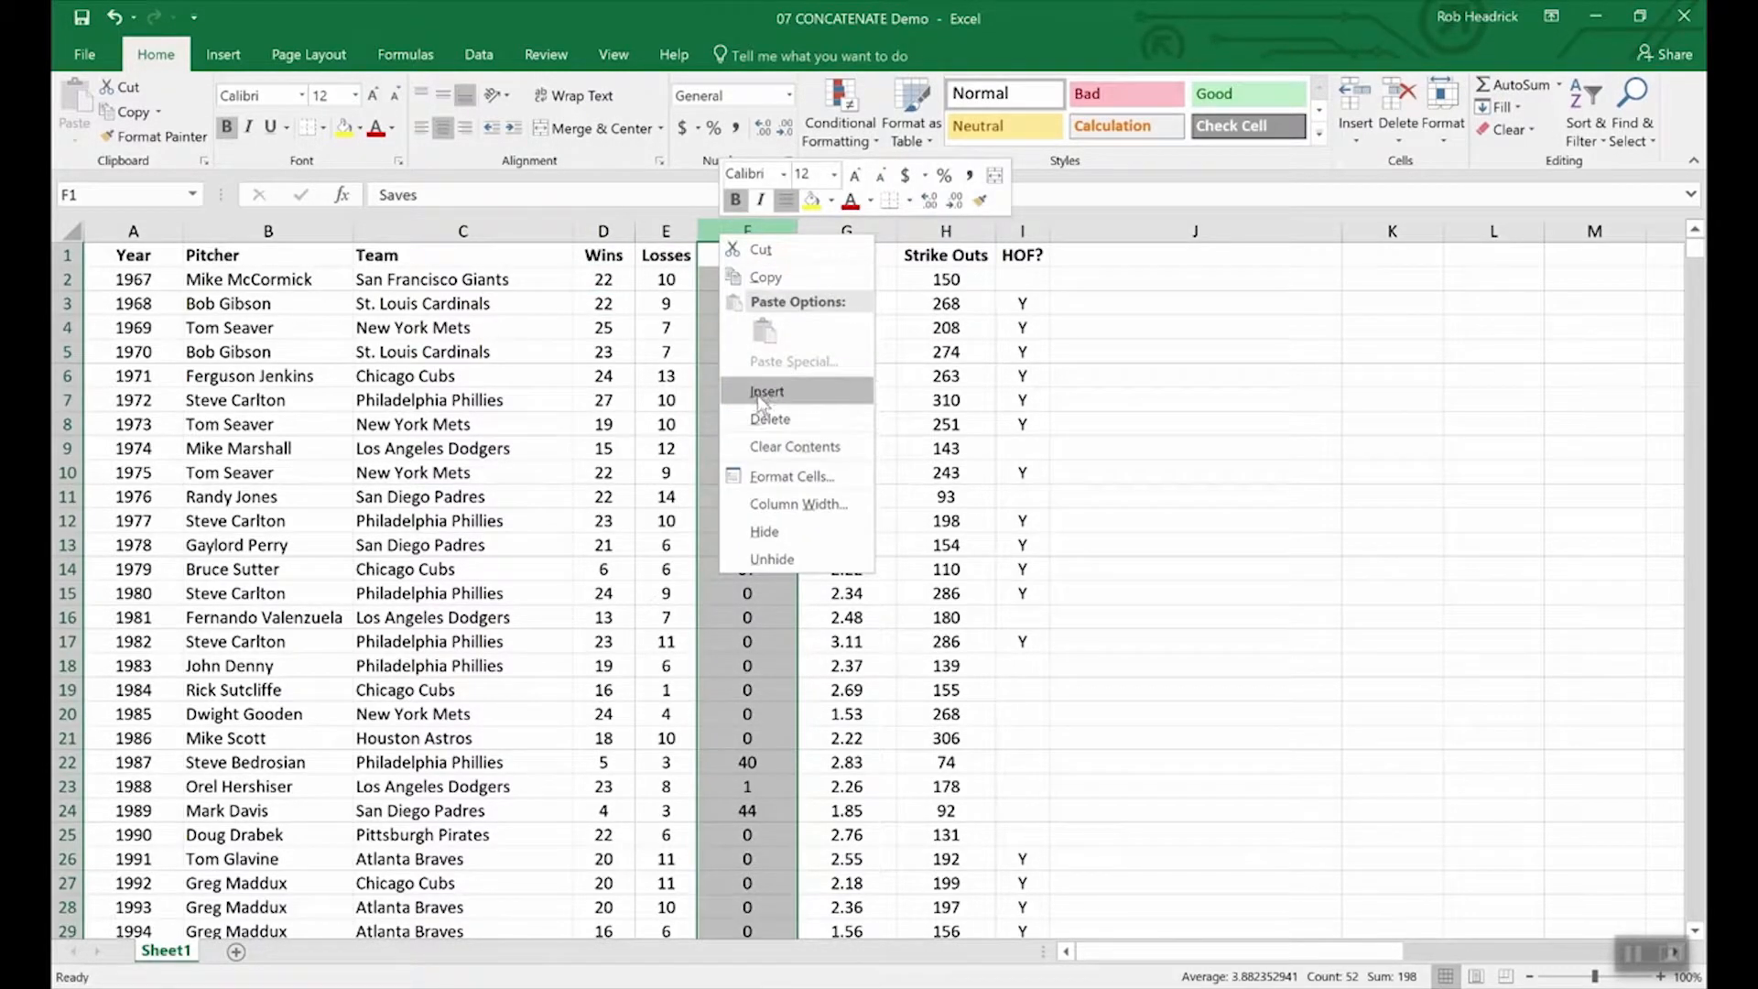
pyautogui.press('Escape')
pyautogui.click(731, 254)
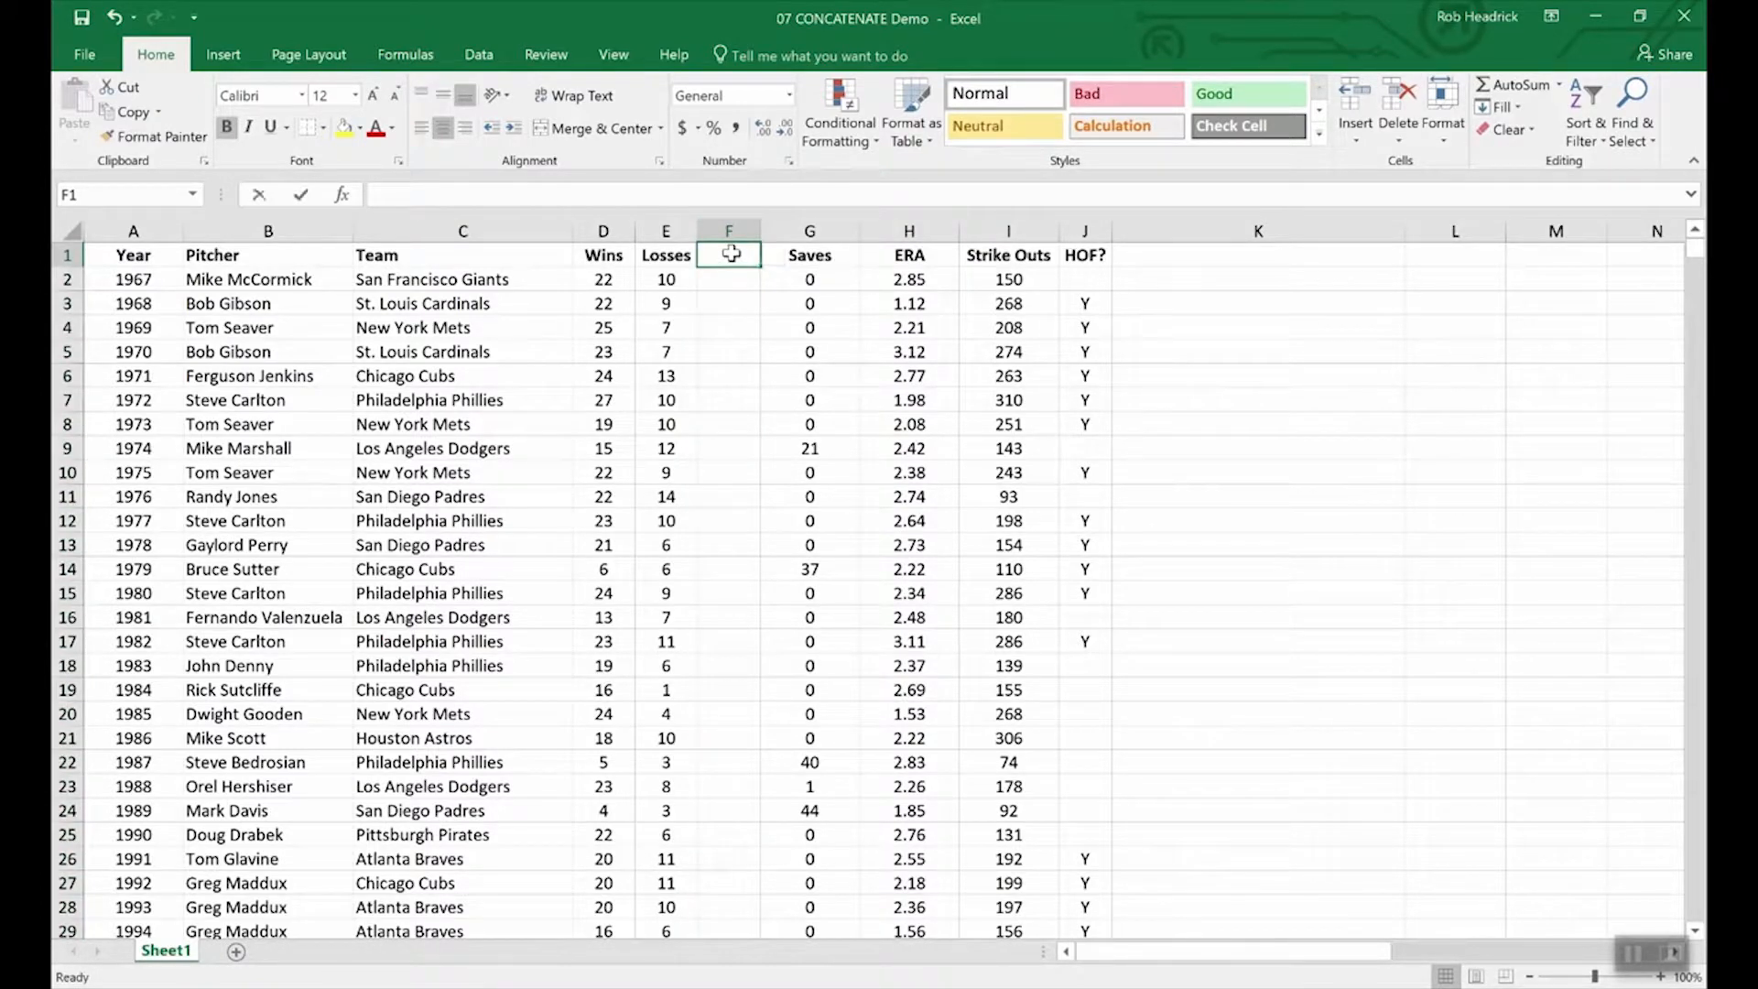
pyautogui.write('W-L')
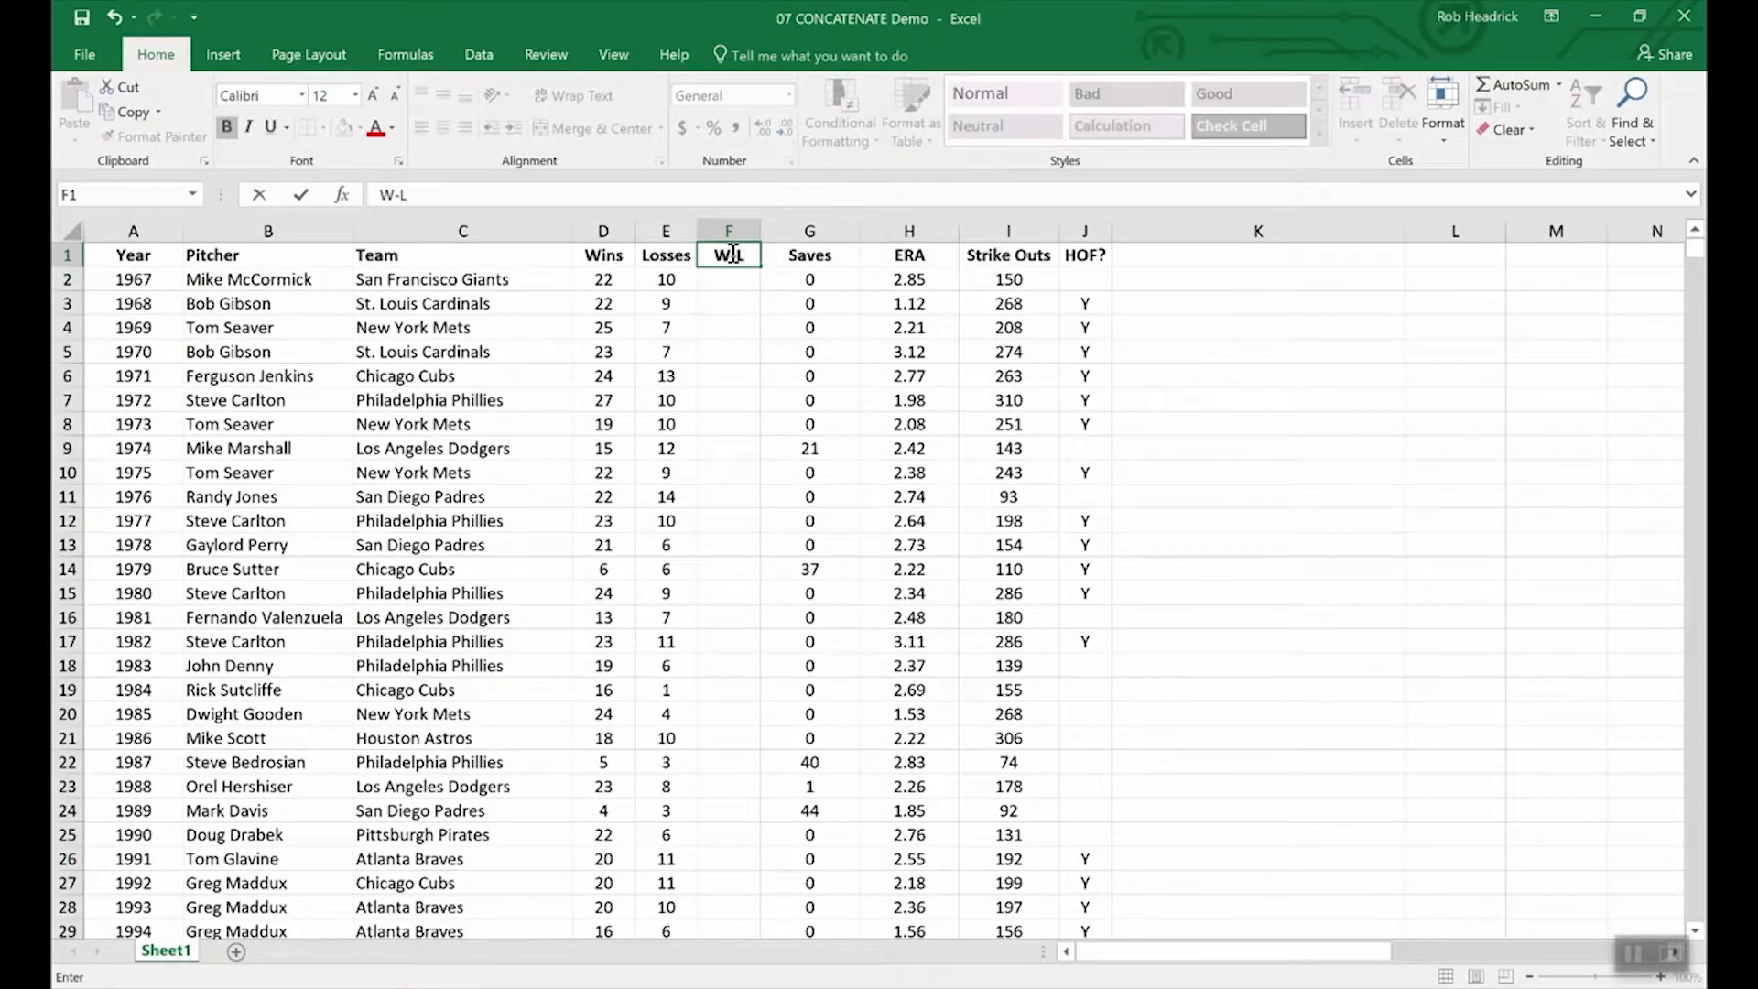
pyautogui.press('Return')
# Enter =CONCATENATE(D2,E2) in F2 to join the wins and losses.
pyautogui.write('=')
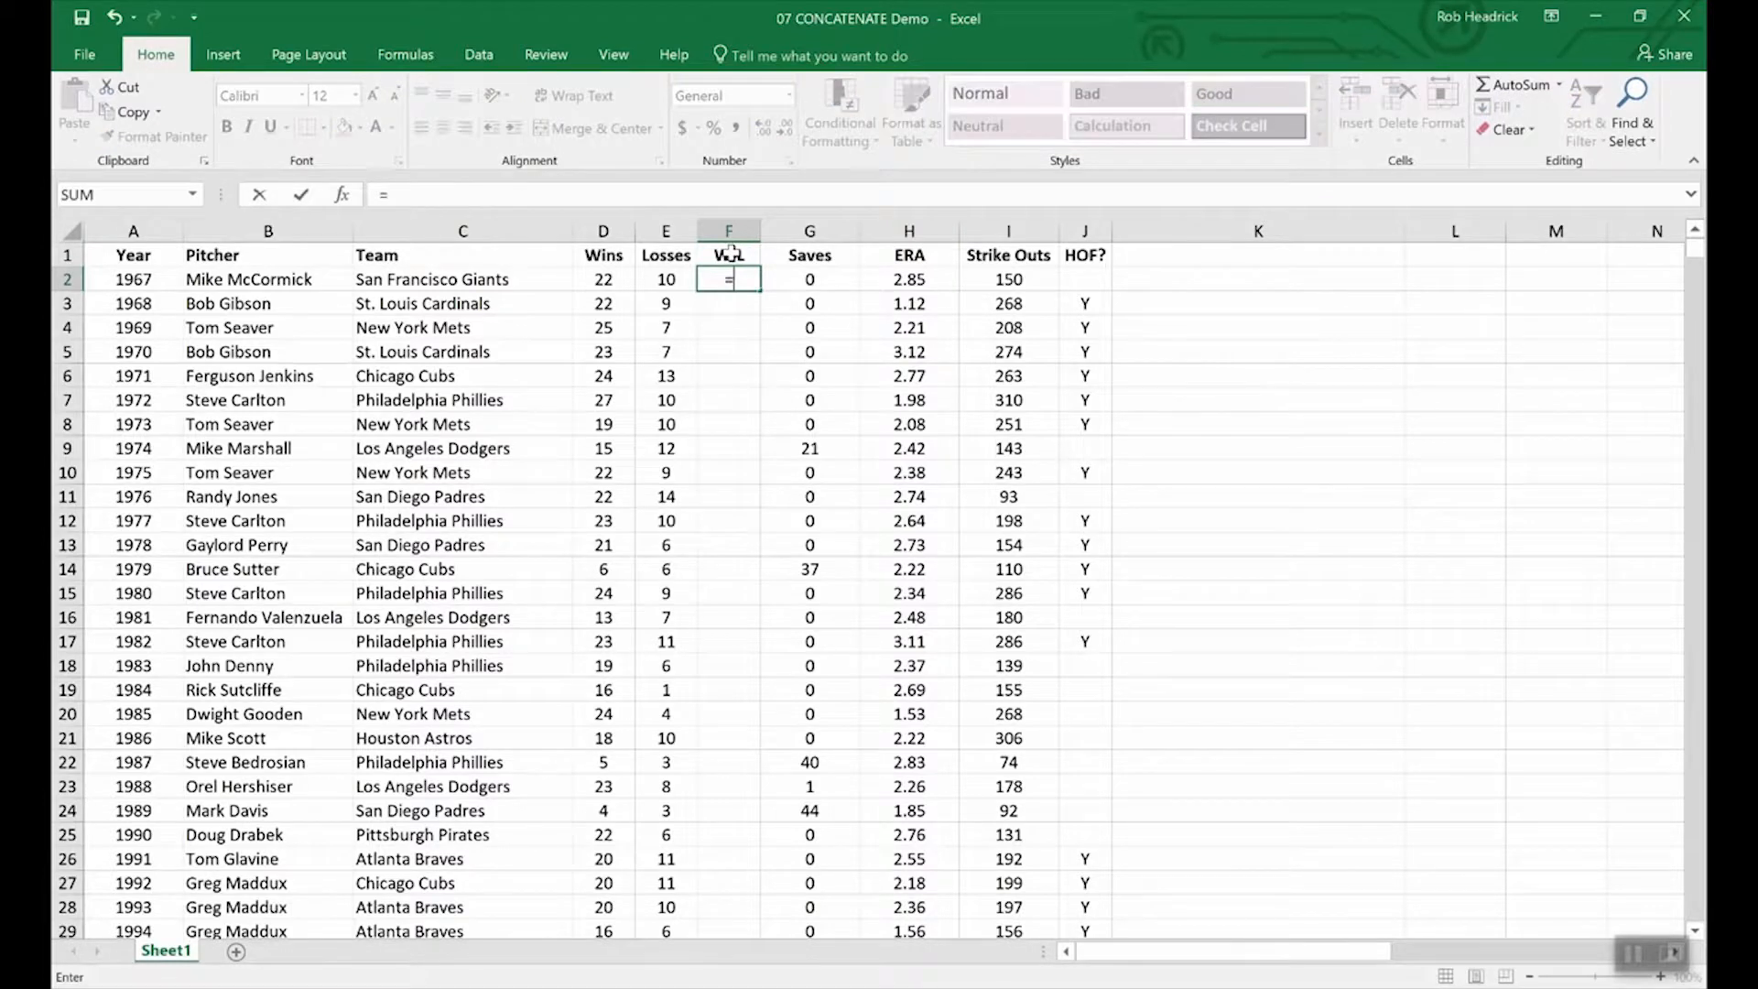
pyautogui.write('conc')
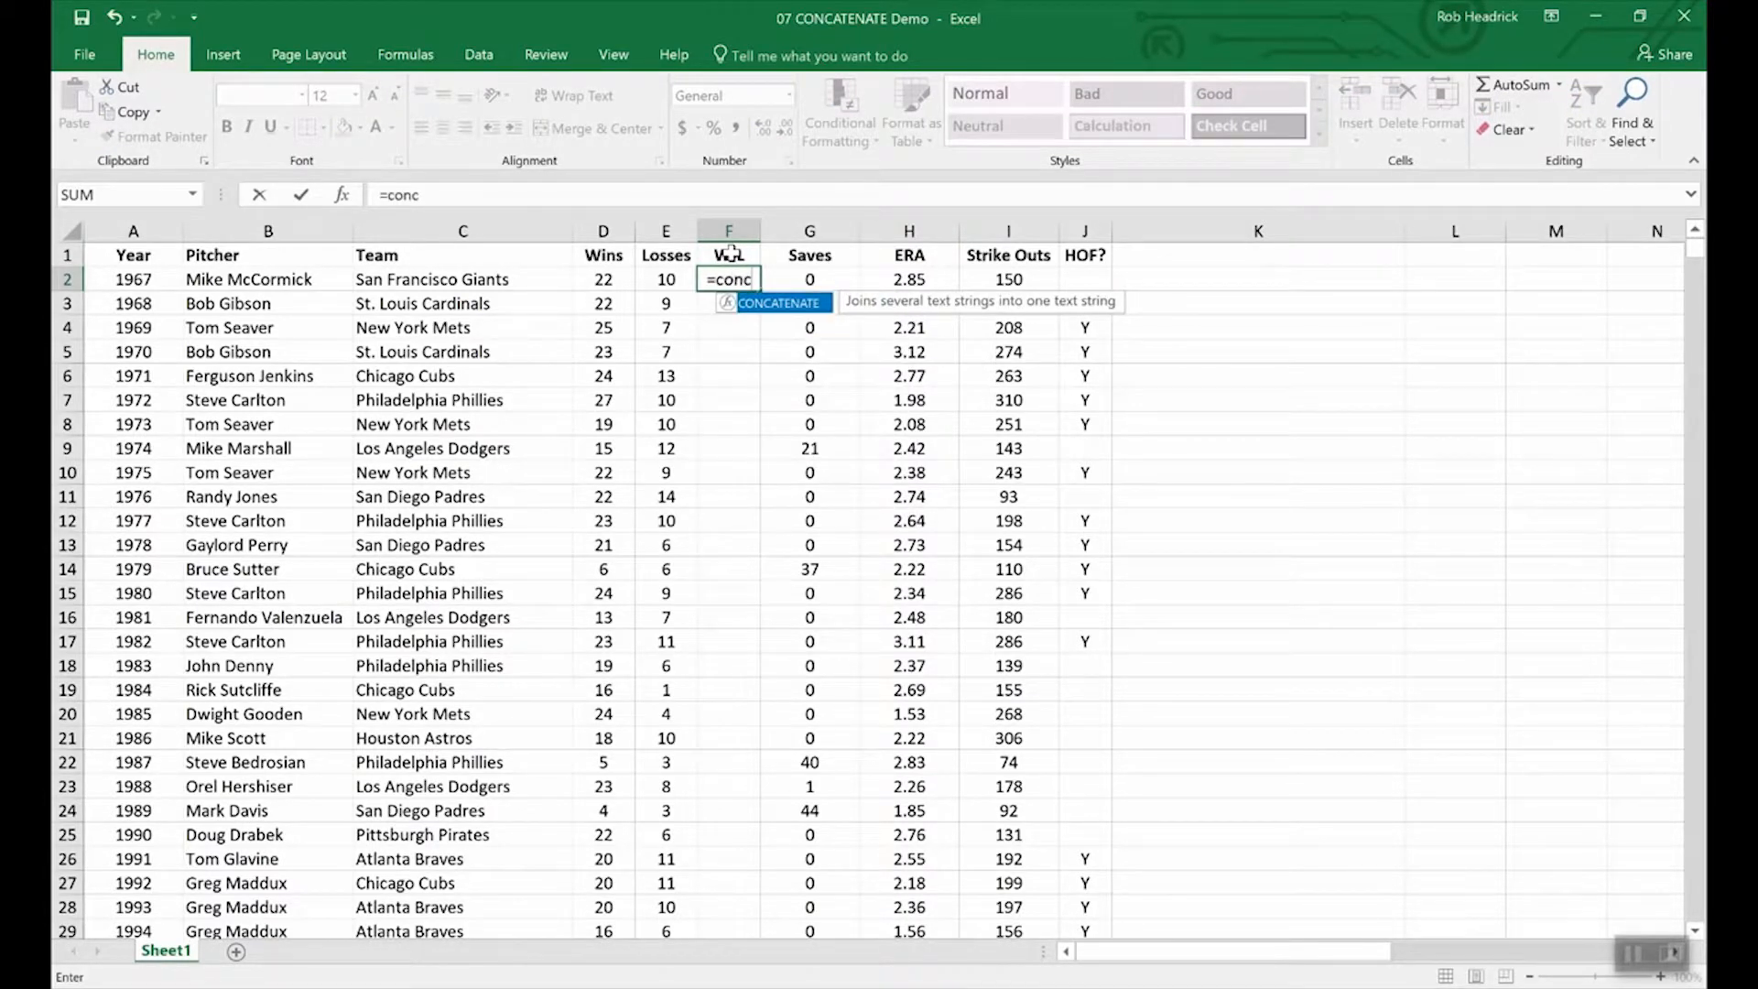
pyautogui.doubleClick(789, 304)
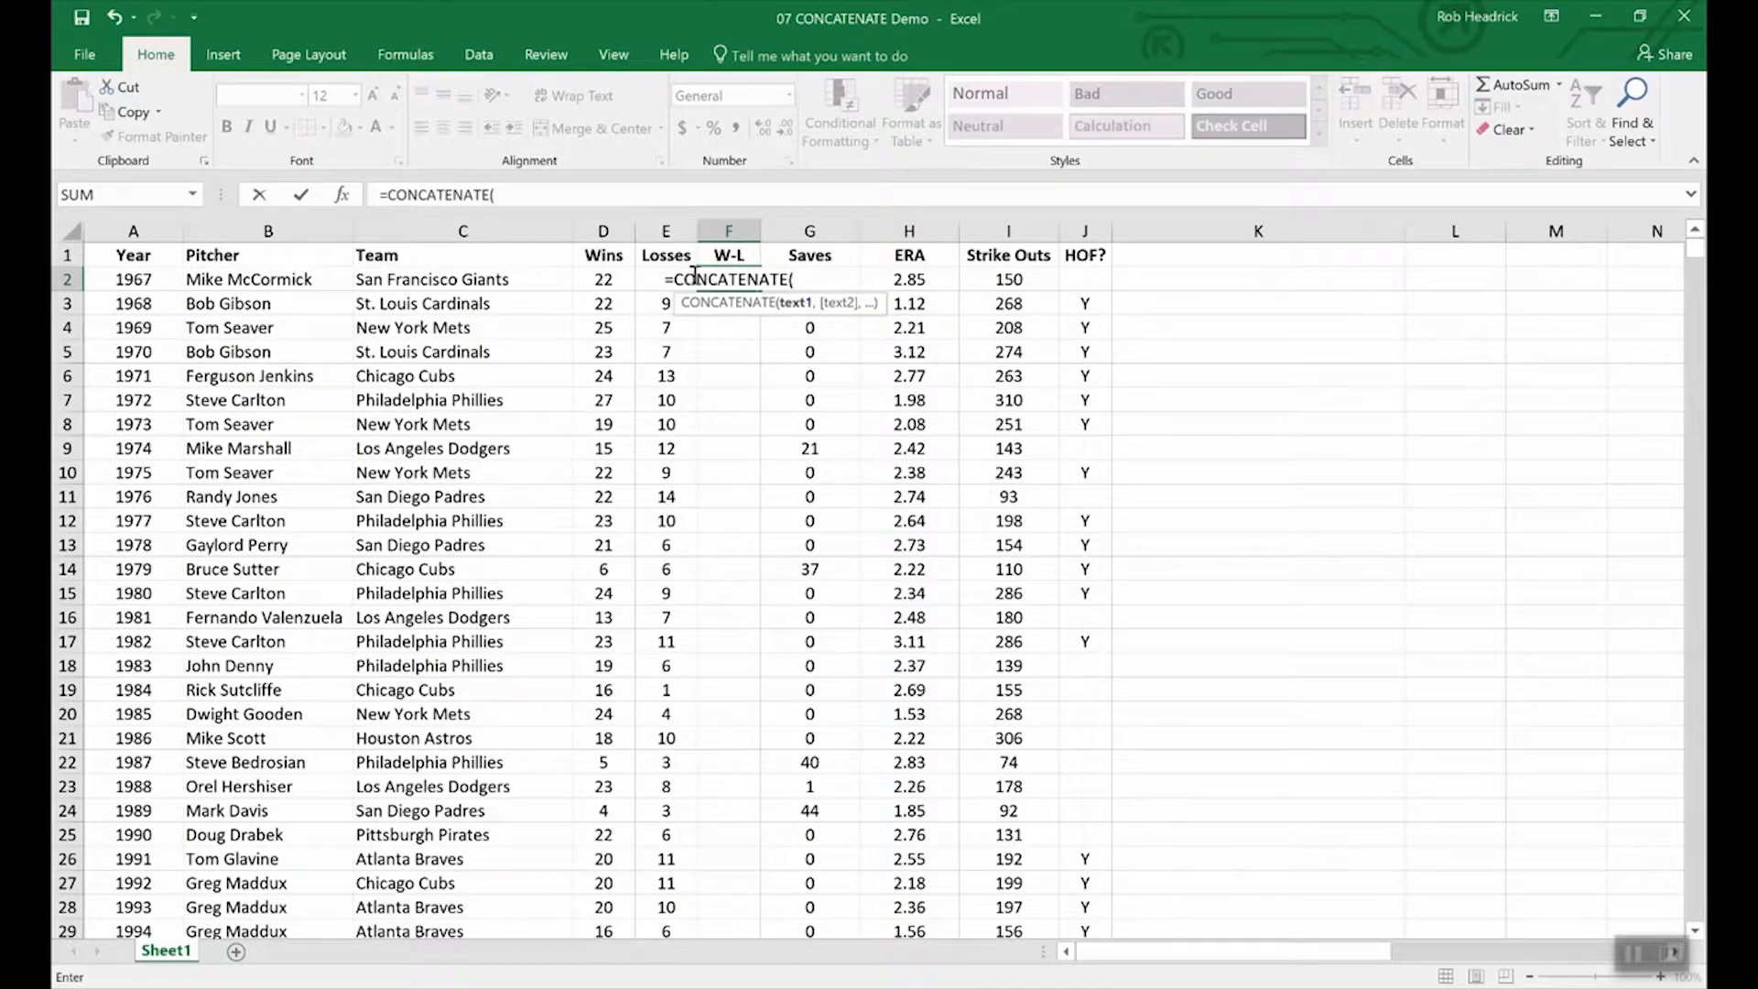
pyautogui.click(602, 281)
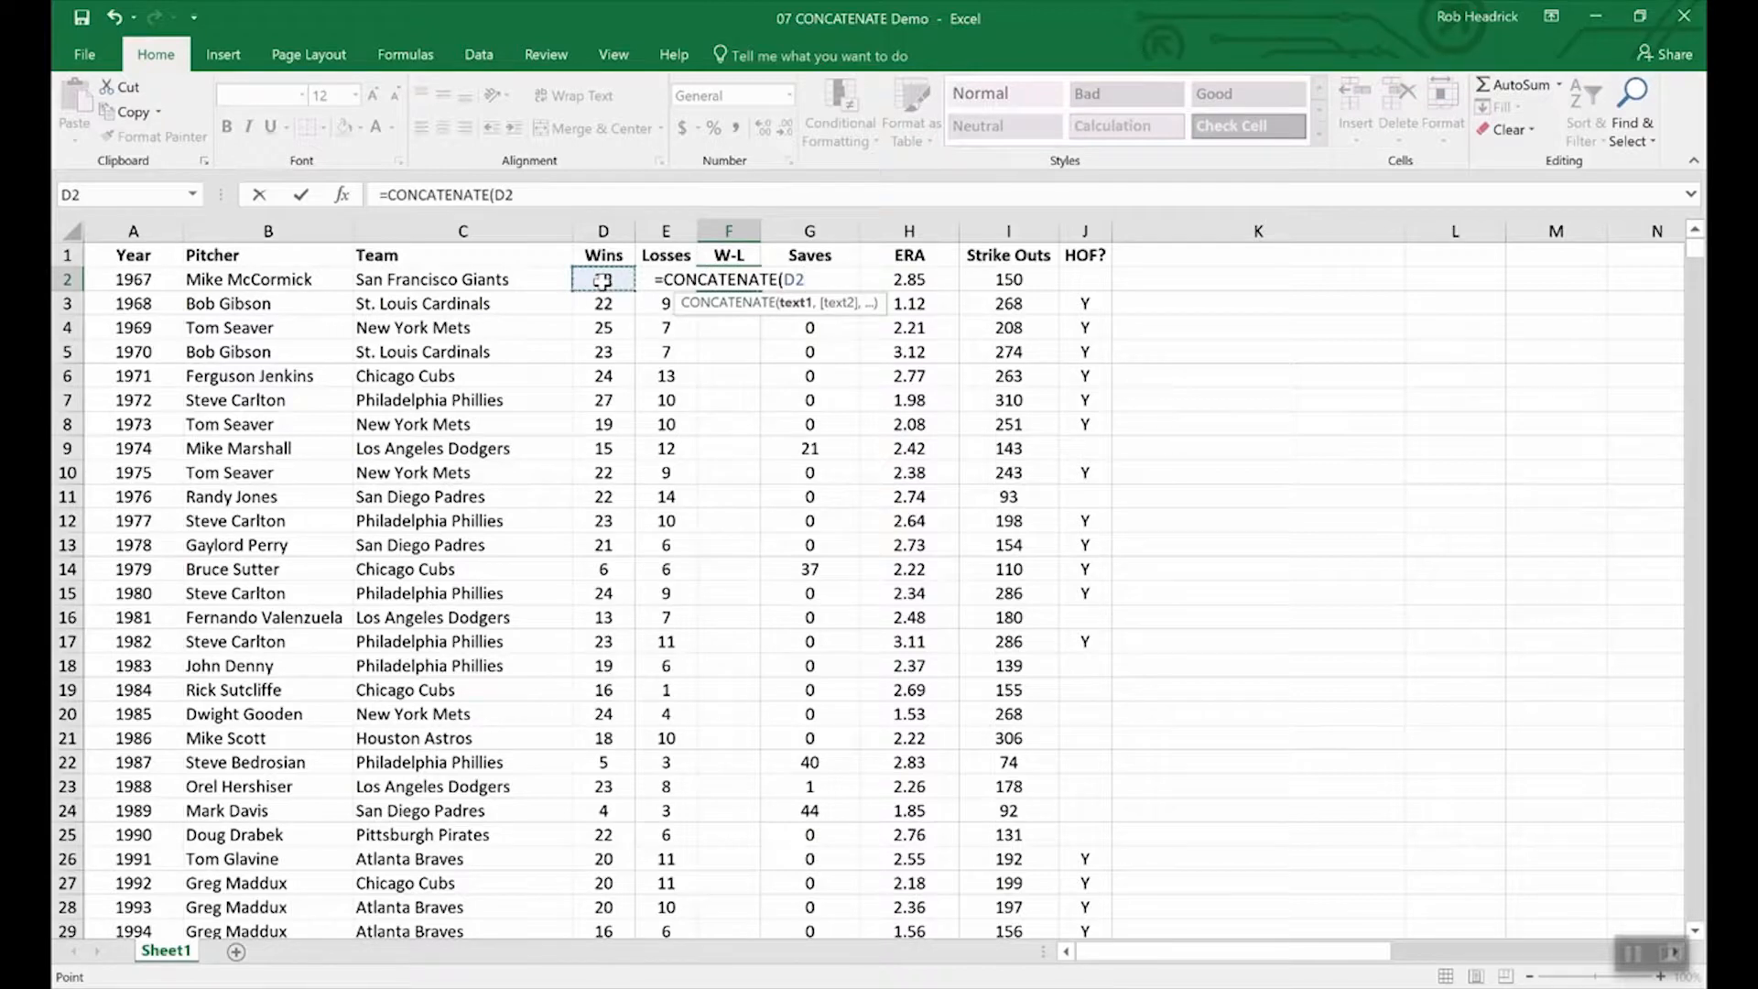
pyautogui.write(',')
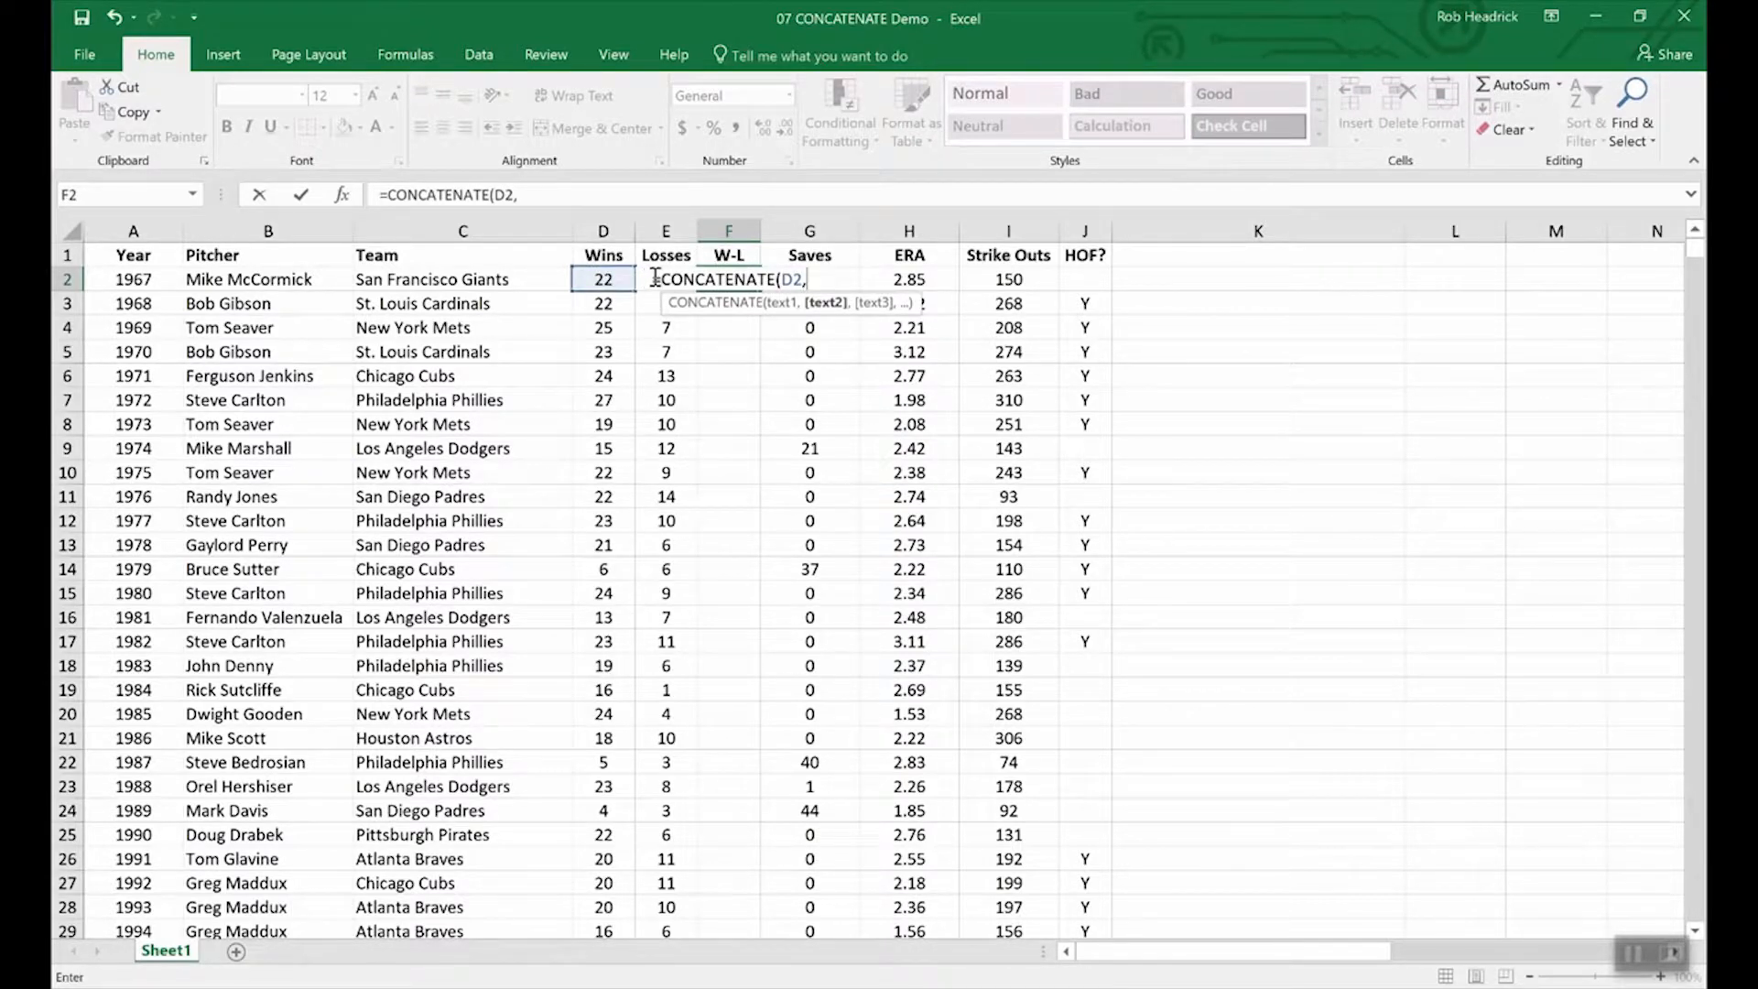
pyautogui.write('2')
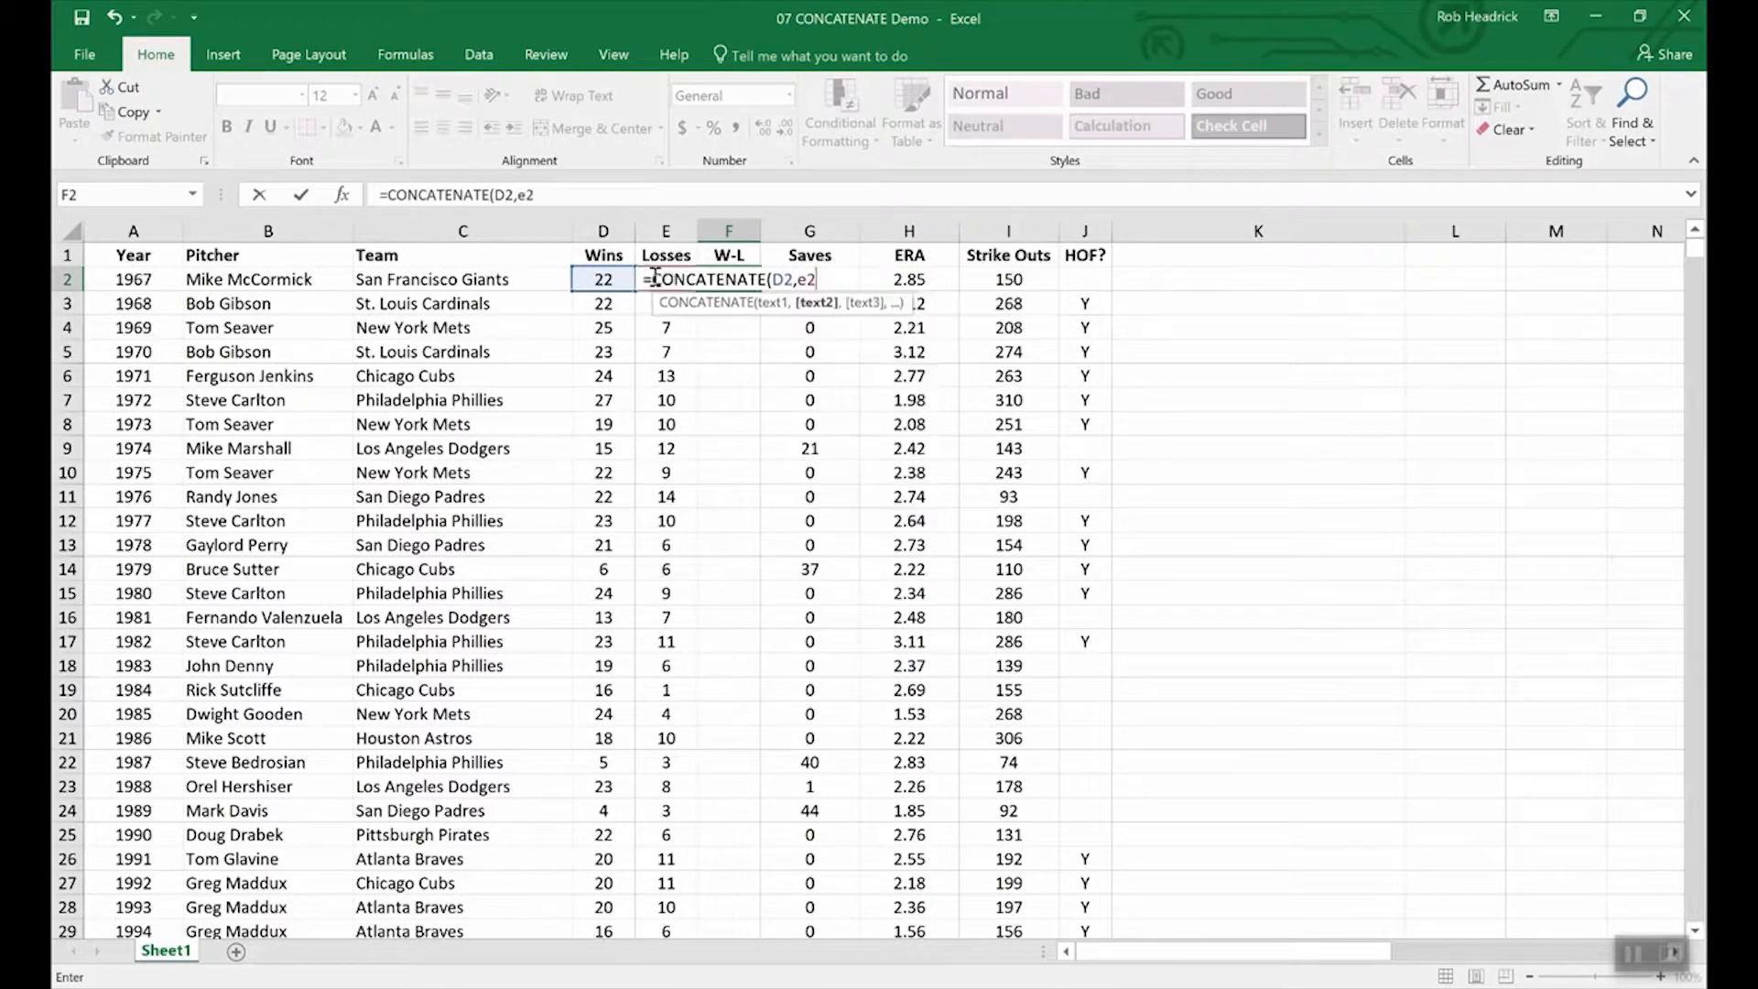
pyautogui.press('Return')
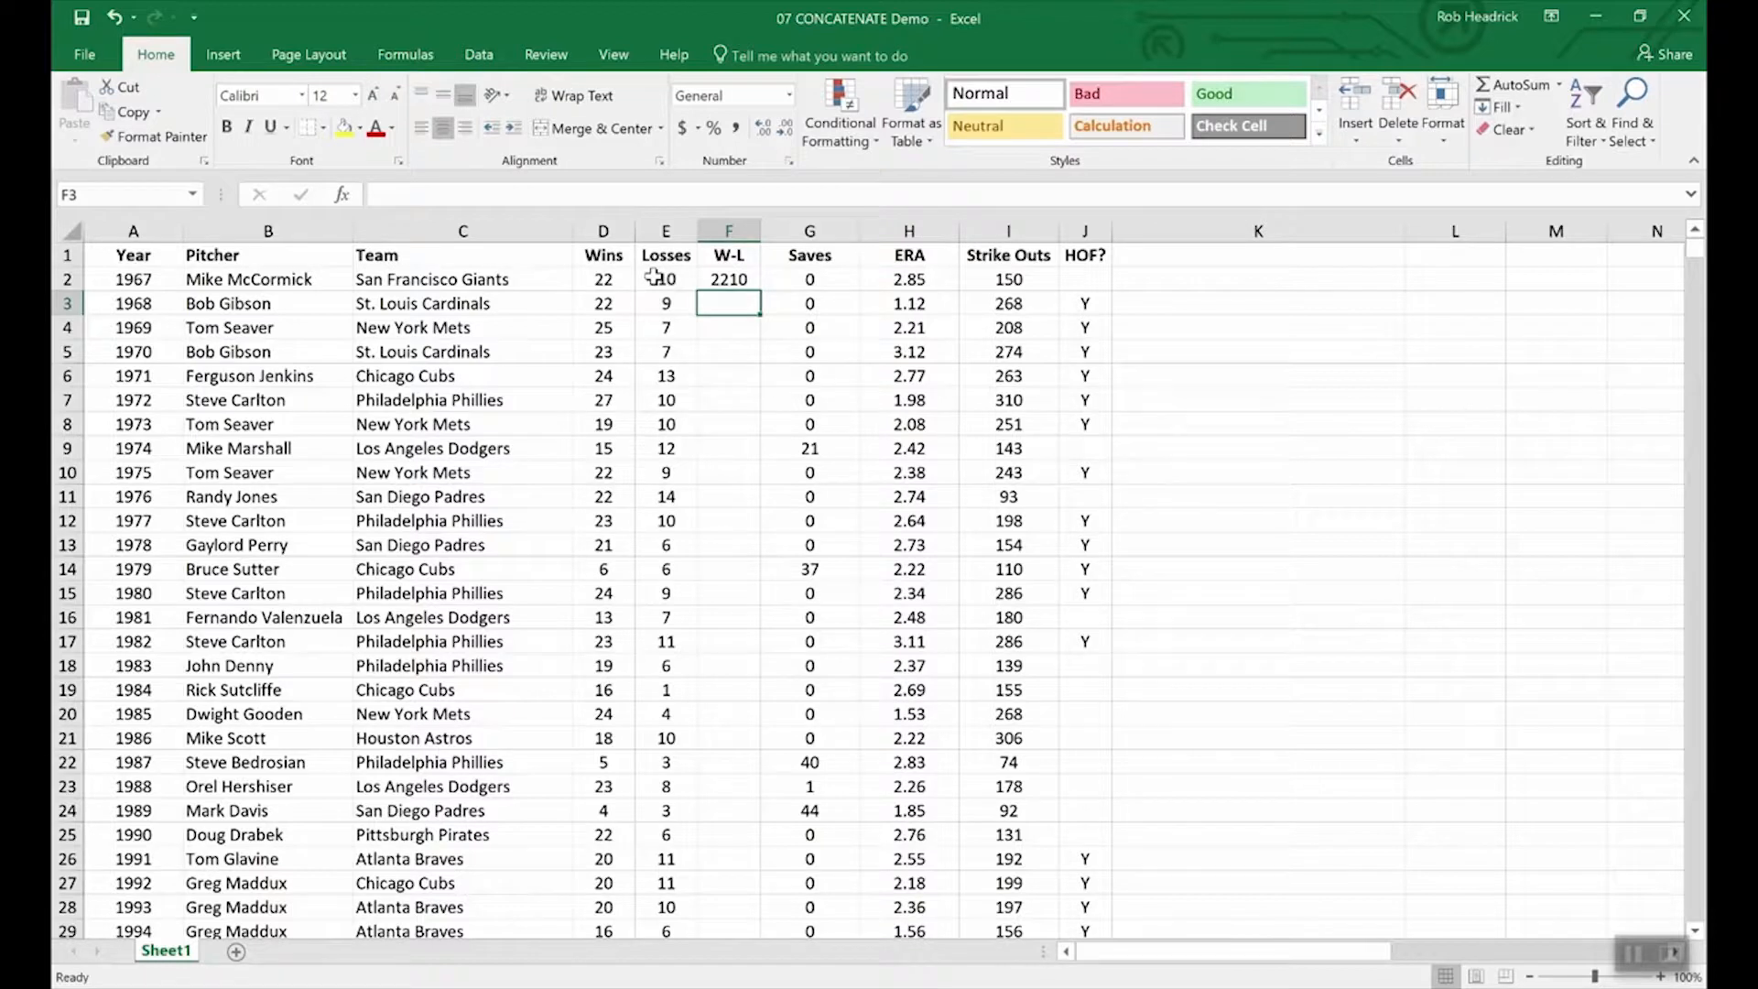
# Edit F2 to =CONCATENATE(D2,"-",E2) so it reads 22-10.
pyautogui.click(735, 279)
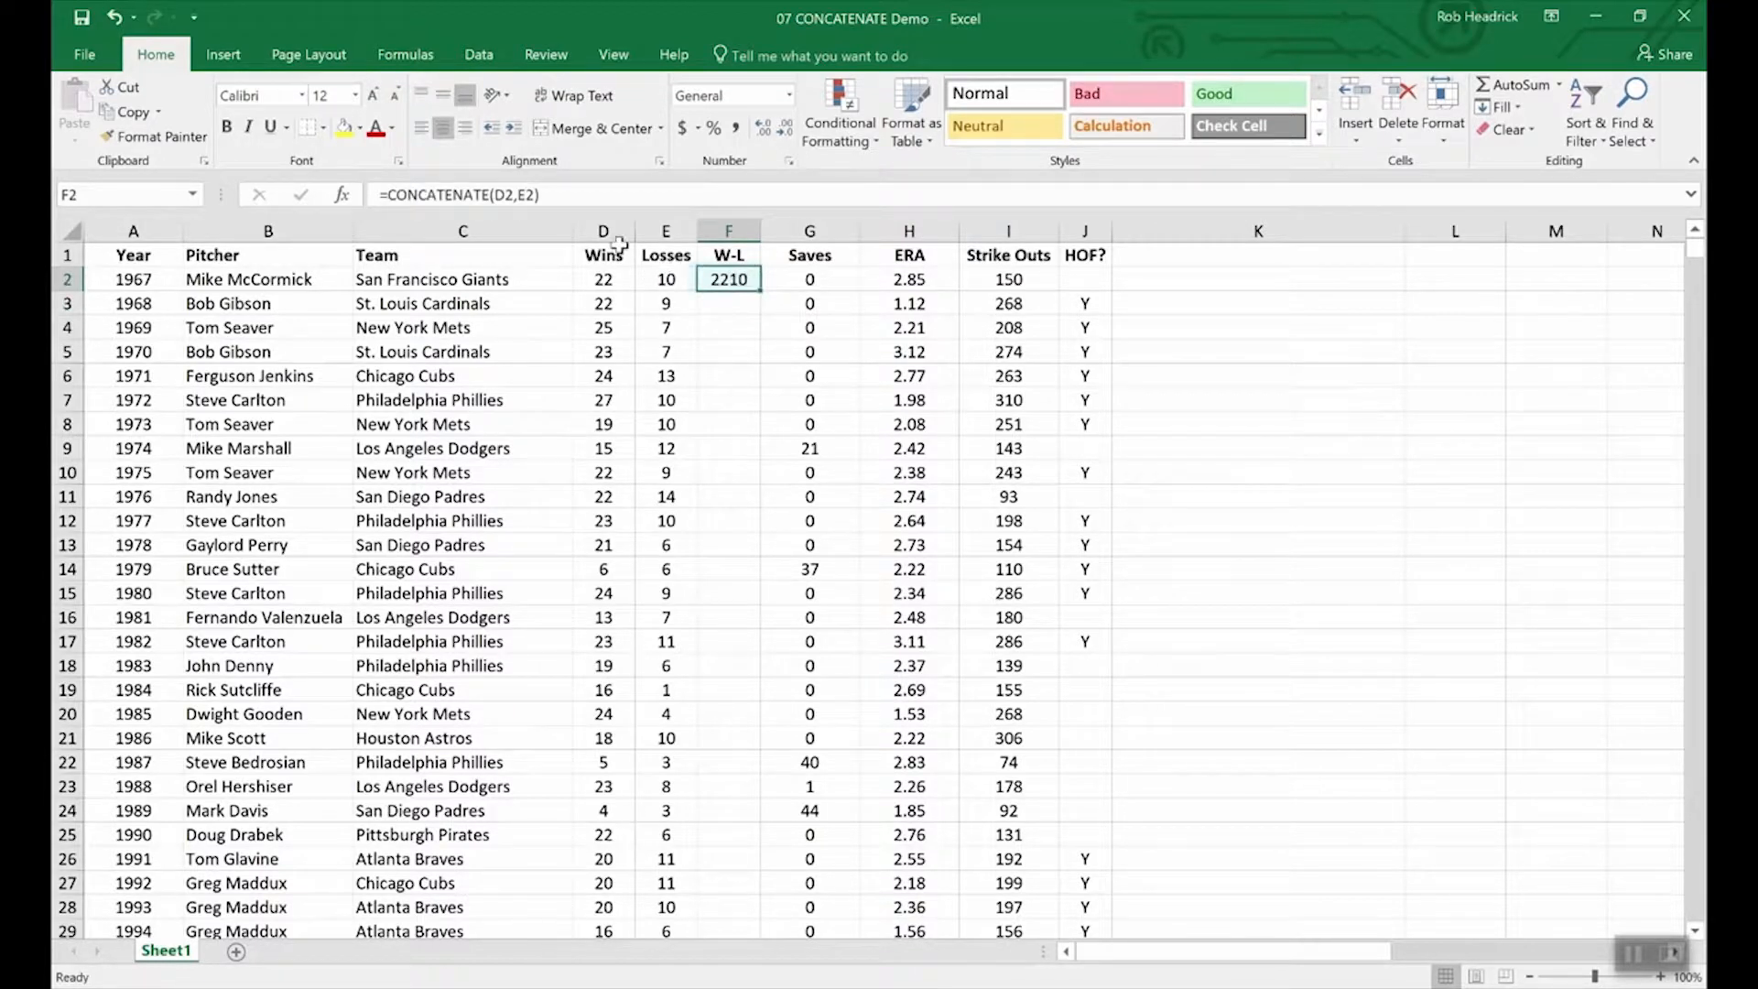
pyautogui.click(519, 195)
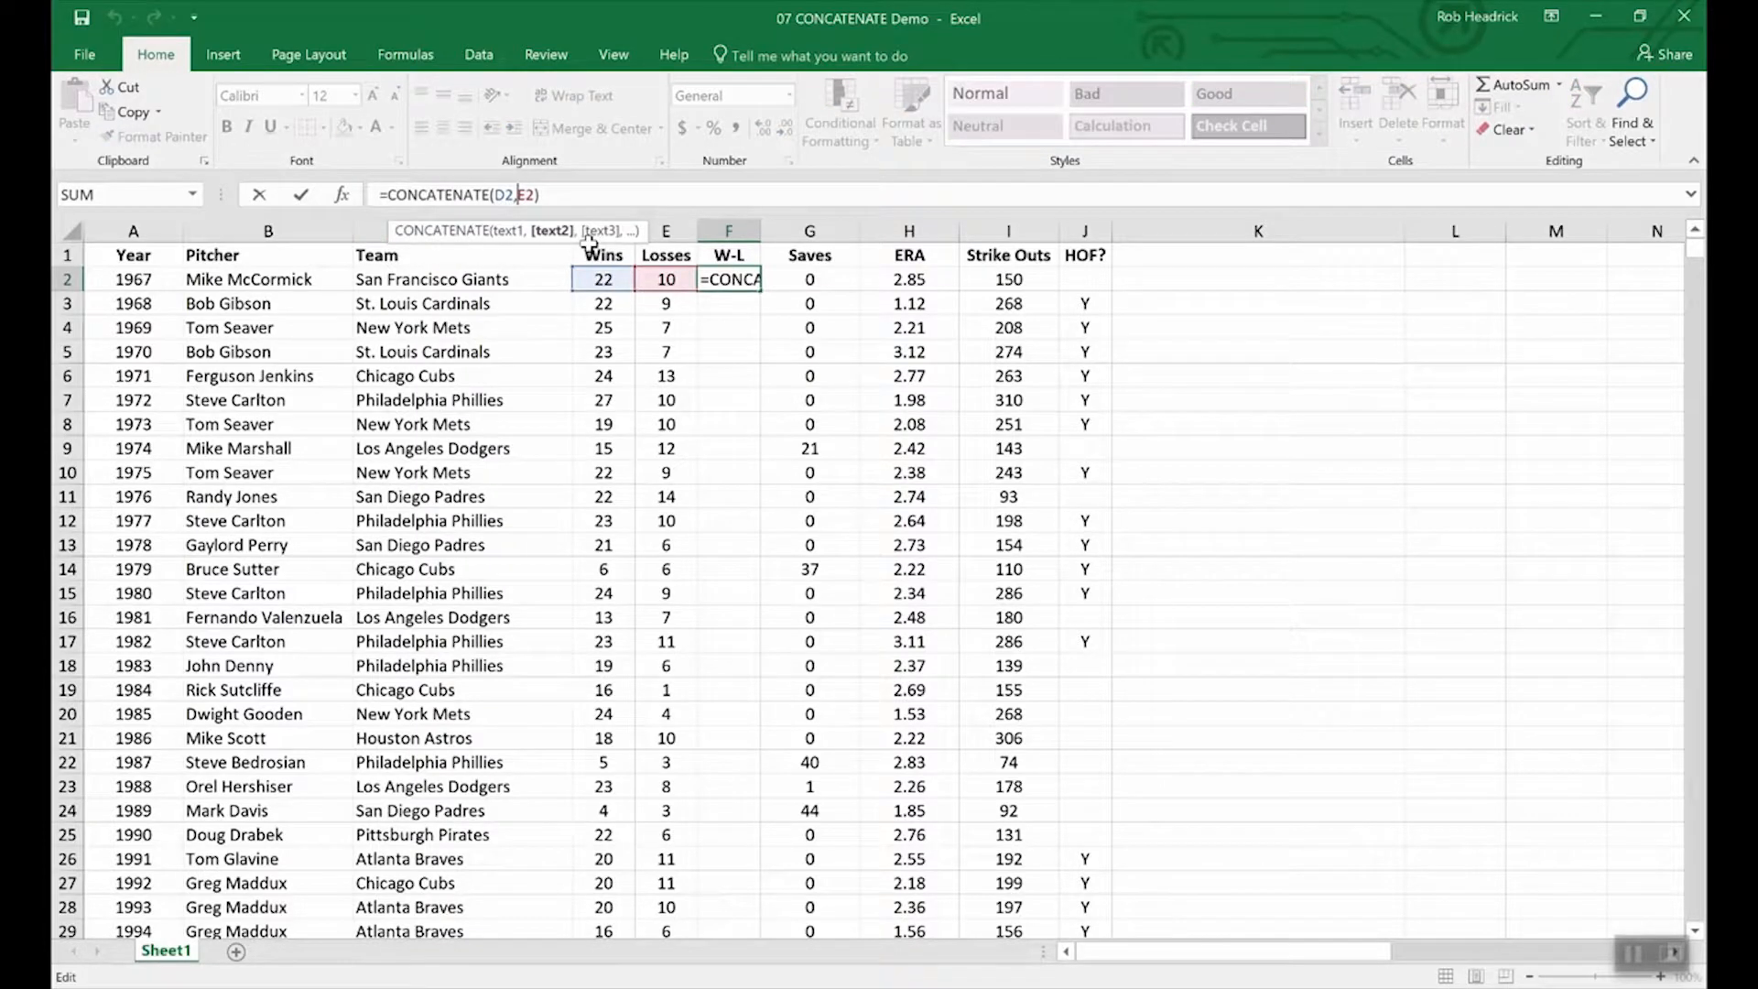
pyautogui.write('"')
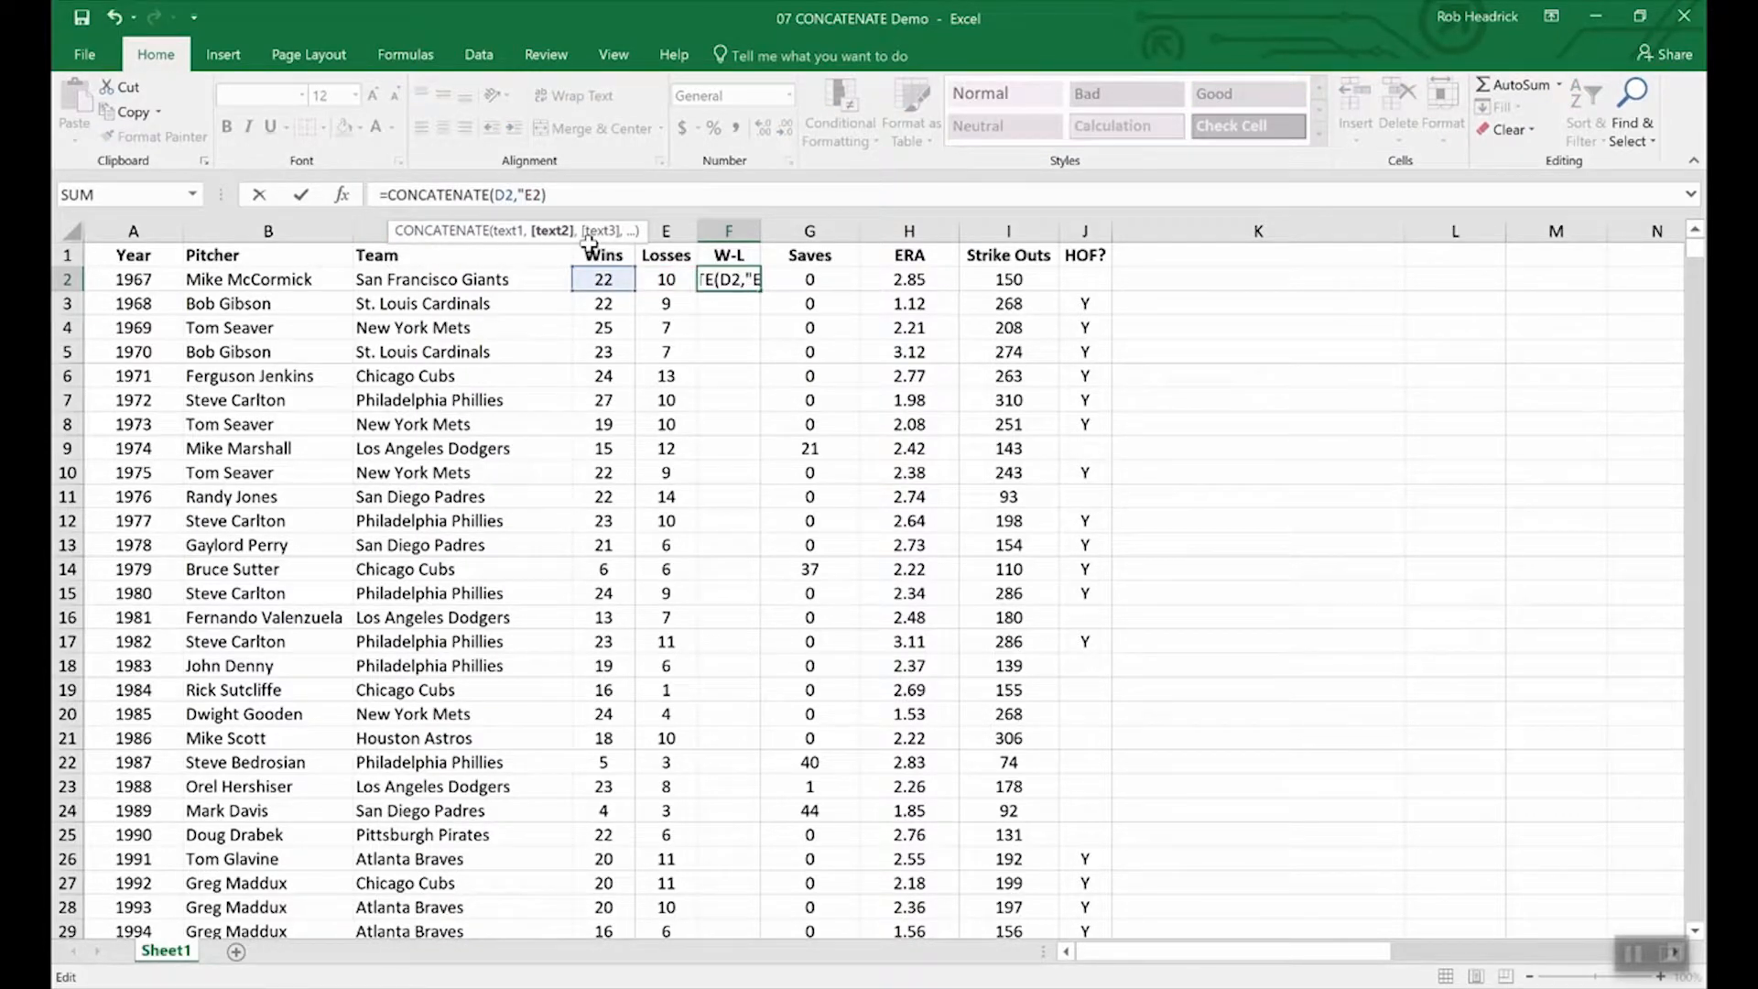
pyautogui.write('-",')
pyautogui.press('Return')
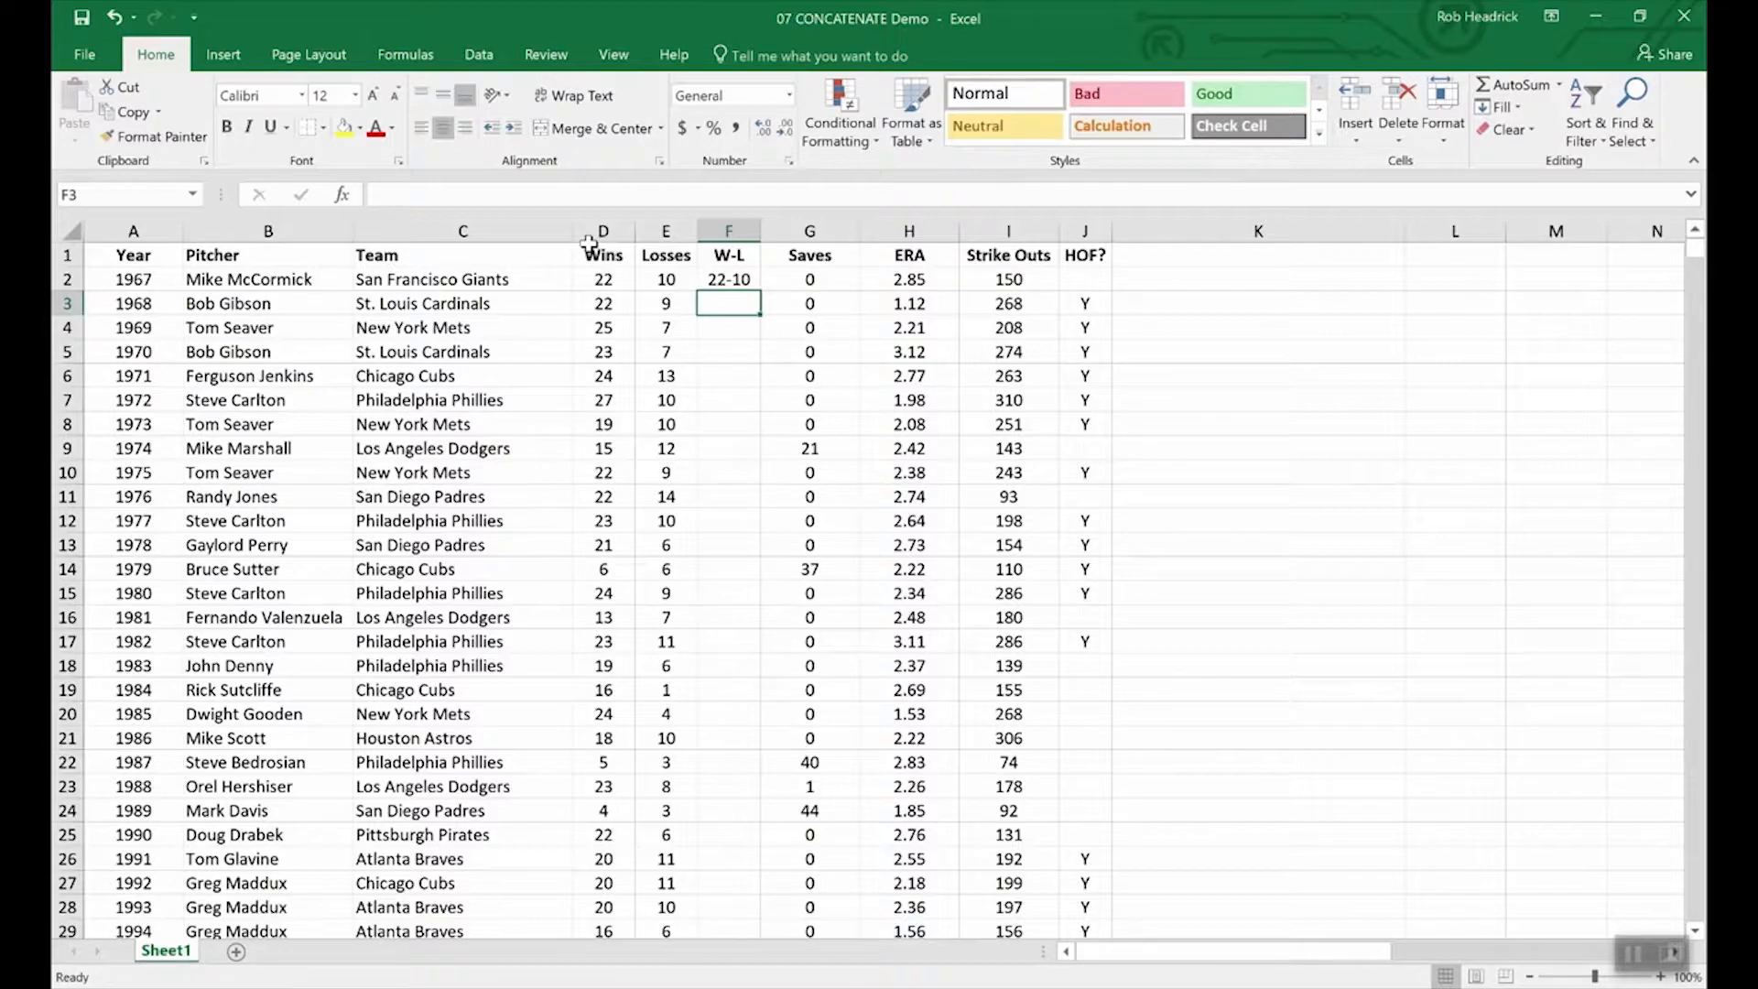
pyautogui.click(737, 280)
# Fill F2's CONCATENATE formula down to F11, giving records 22-10 through 22-14.
pyautogui.moveTo(757, 291); pyautogui.dragTo(746, 508)
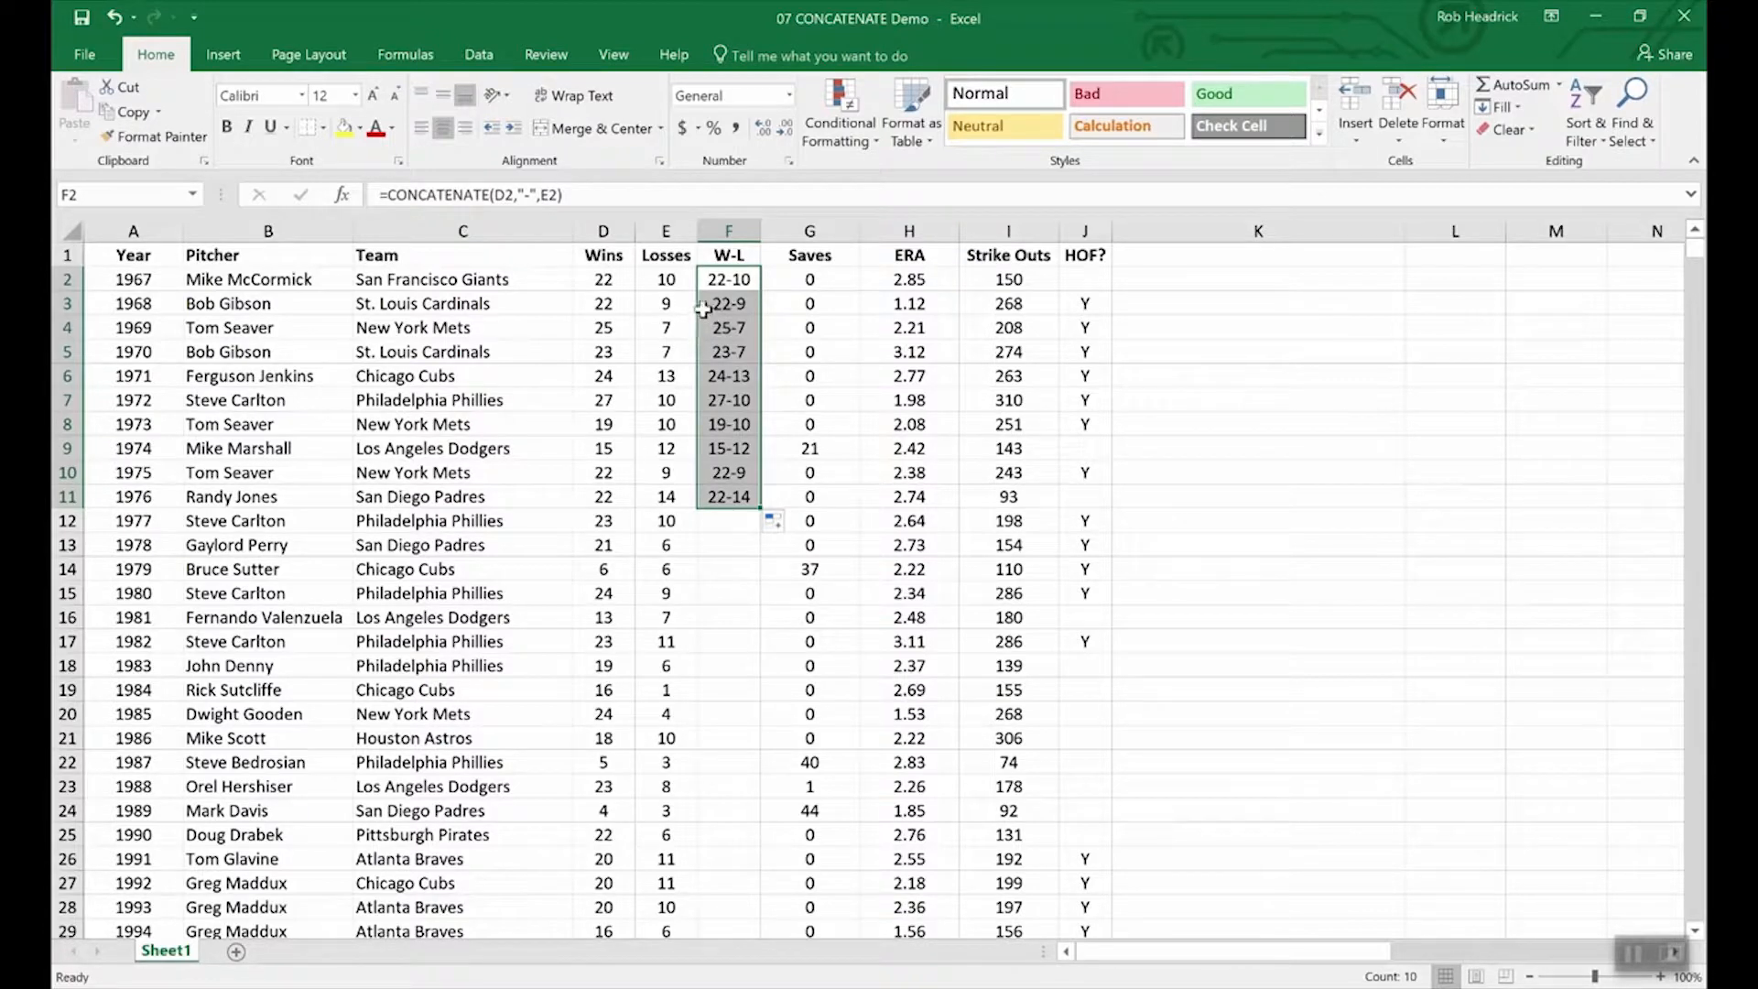
pyautogui.click(604, 254)
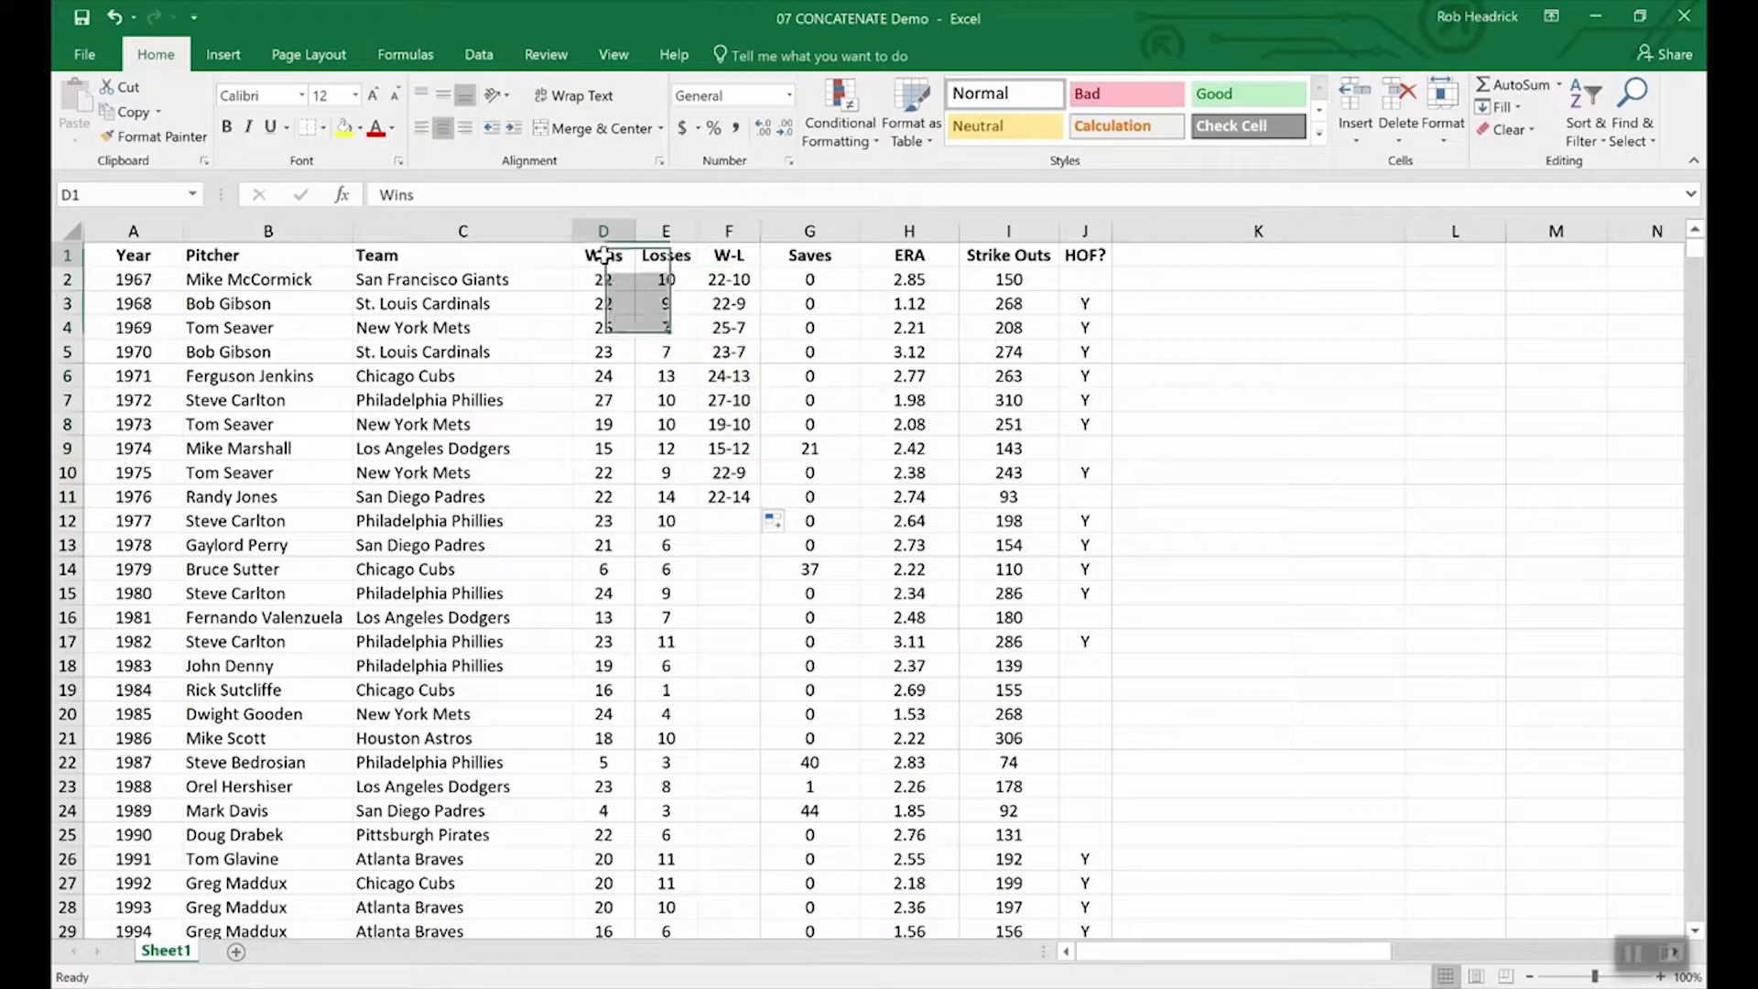
pyautogui.click(625, 230)
pyautogui.moveTo(625, 230); pyautogui.dragTo(659, 231)
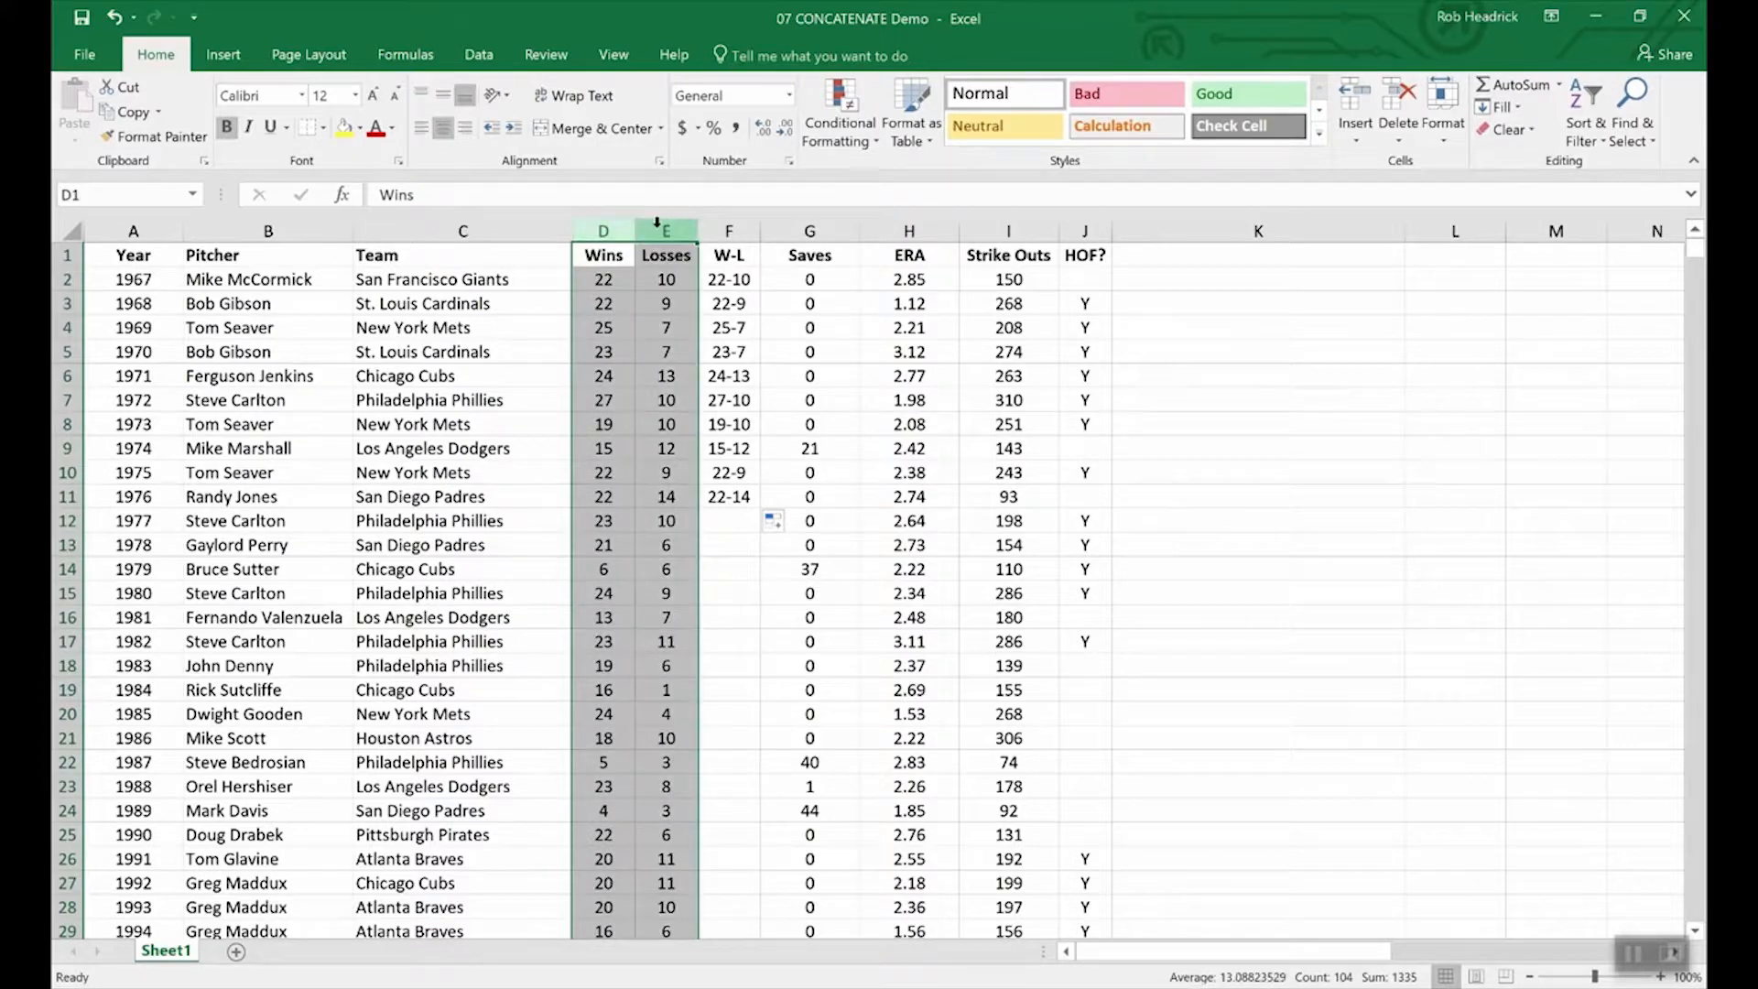
pyautogui.rightClick(660, 230)
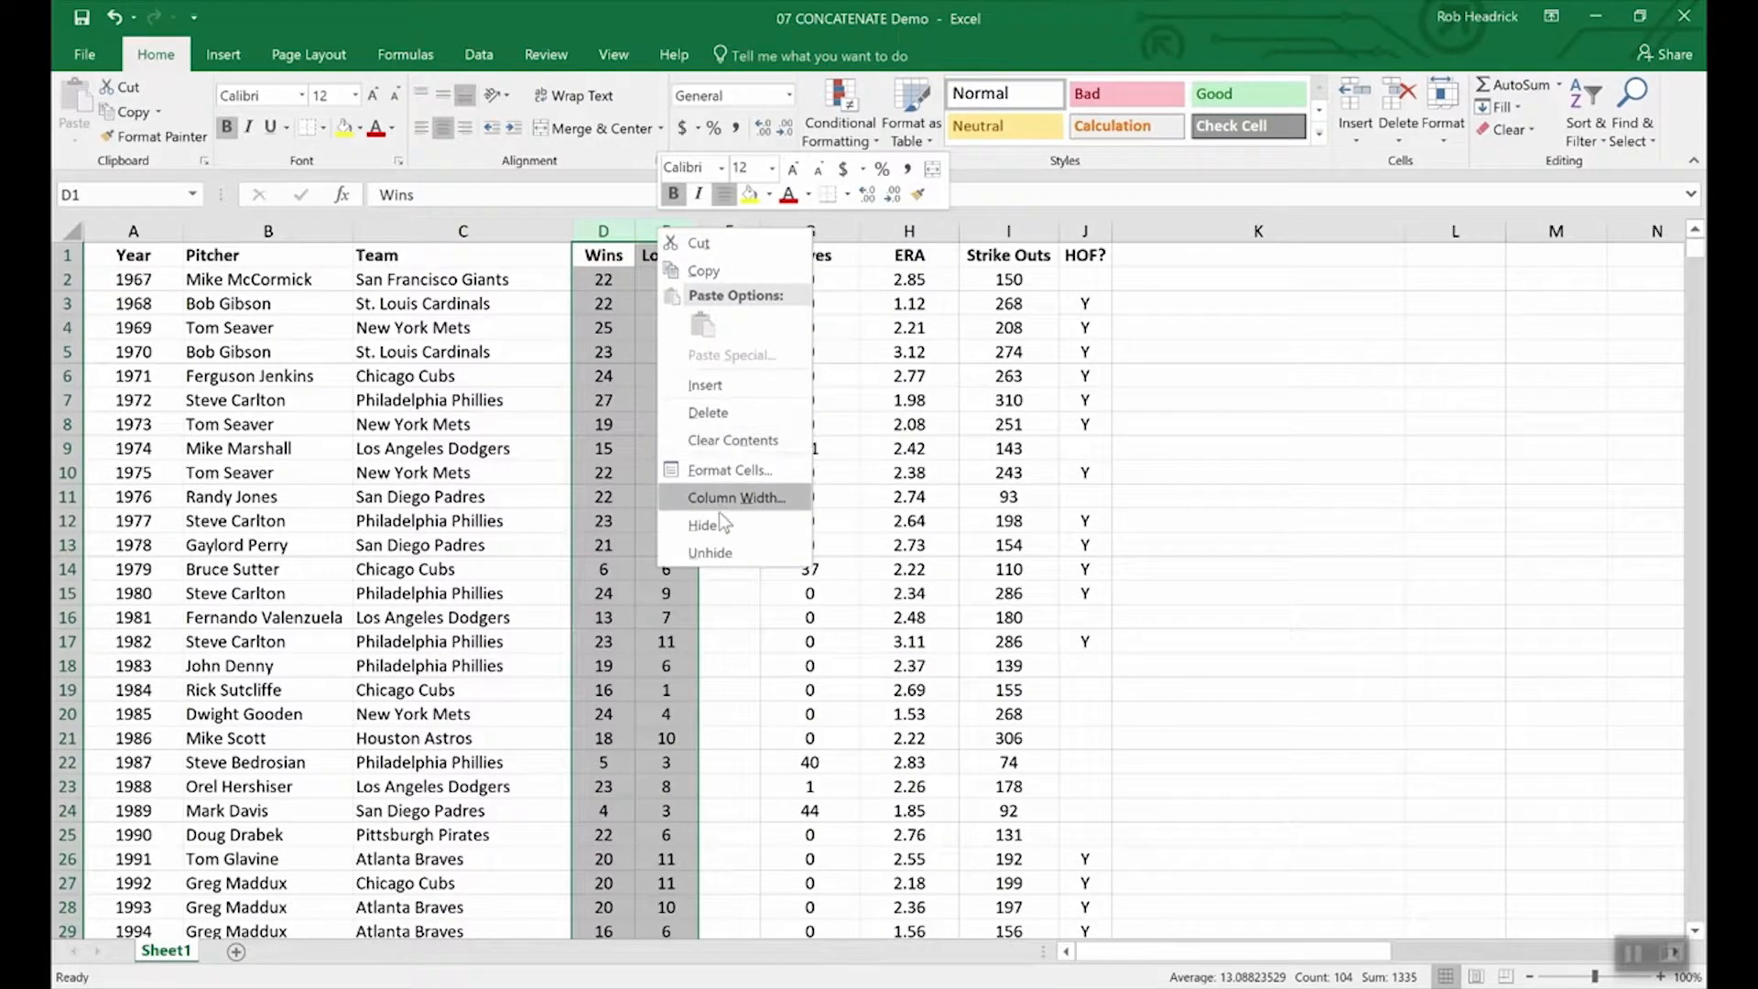
pyautogui.press('Escape')
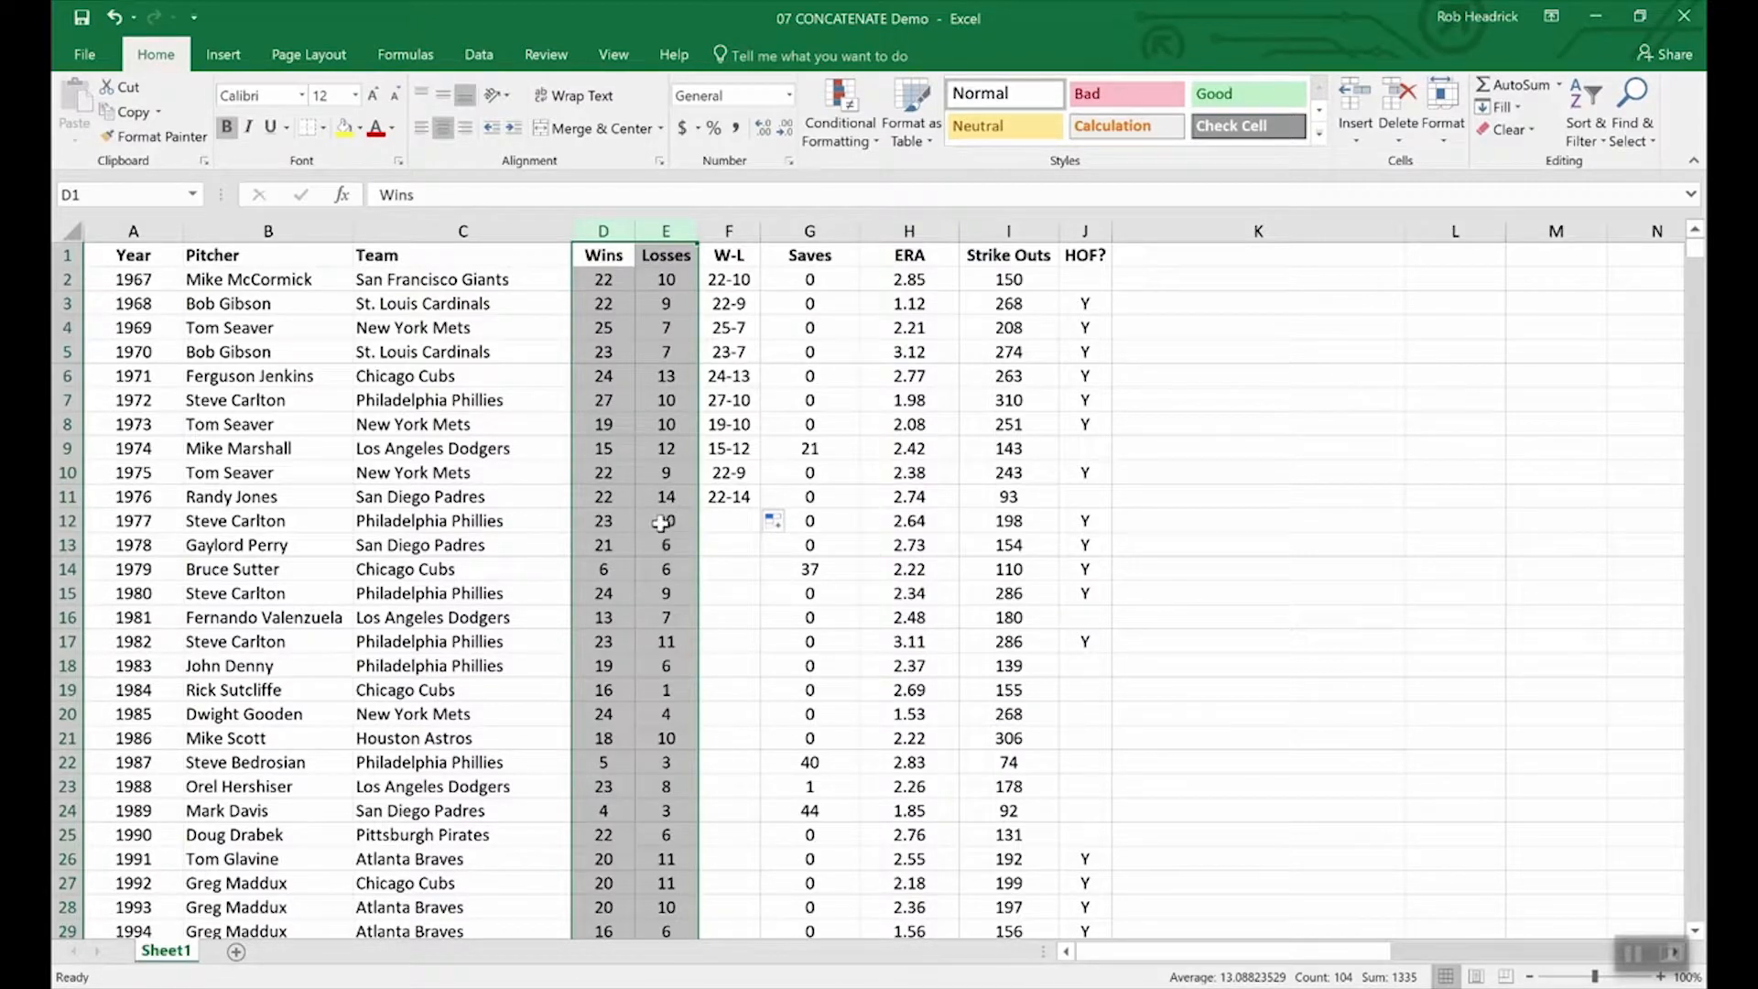
pyautogui.click(634, 502)
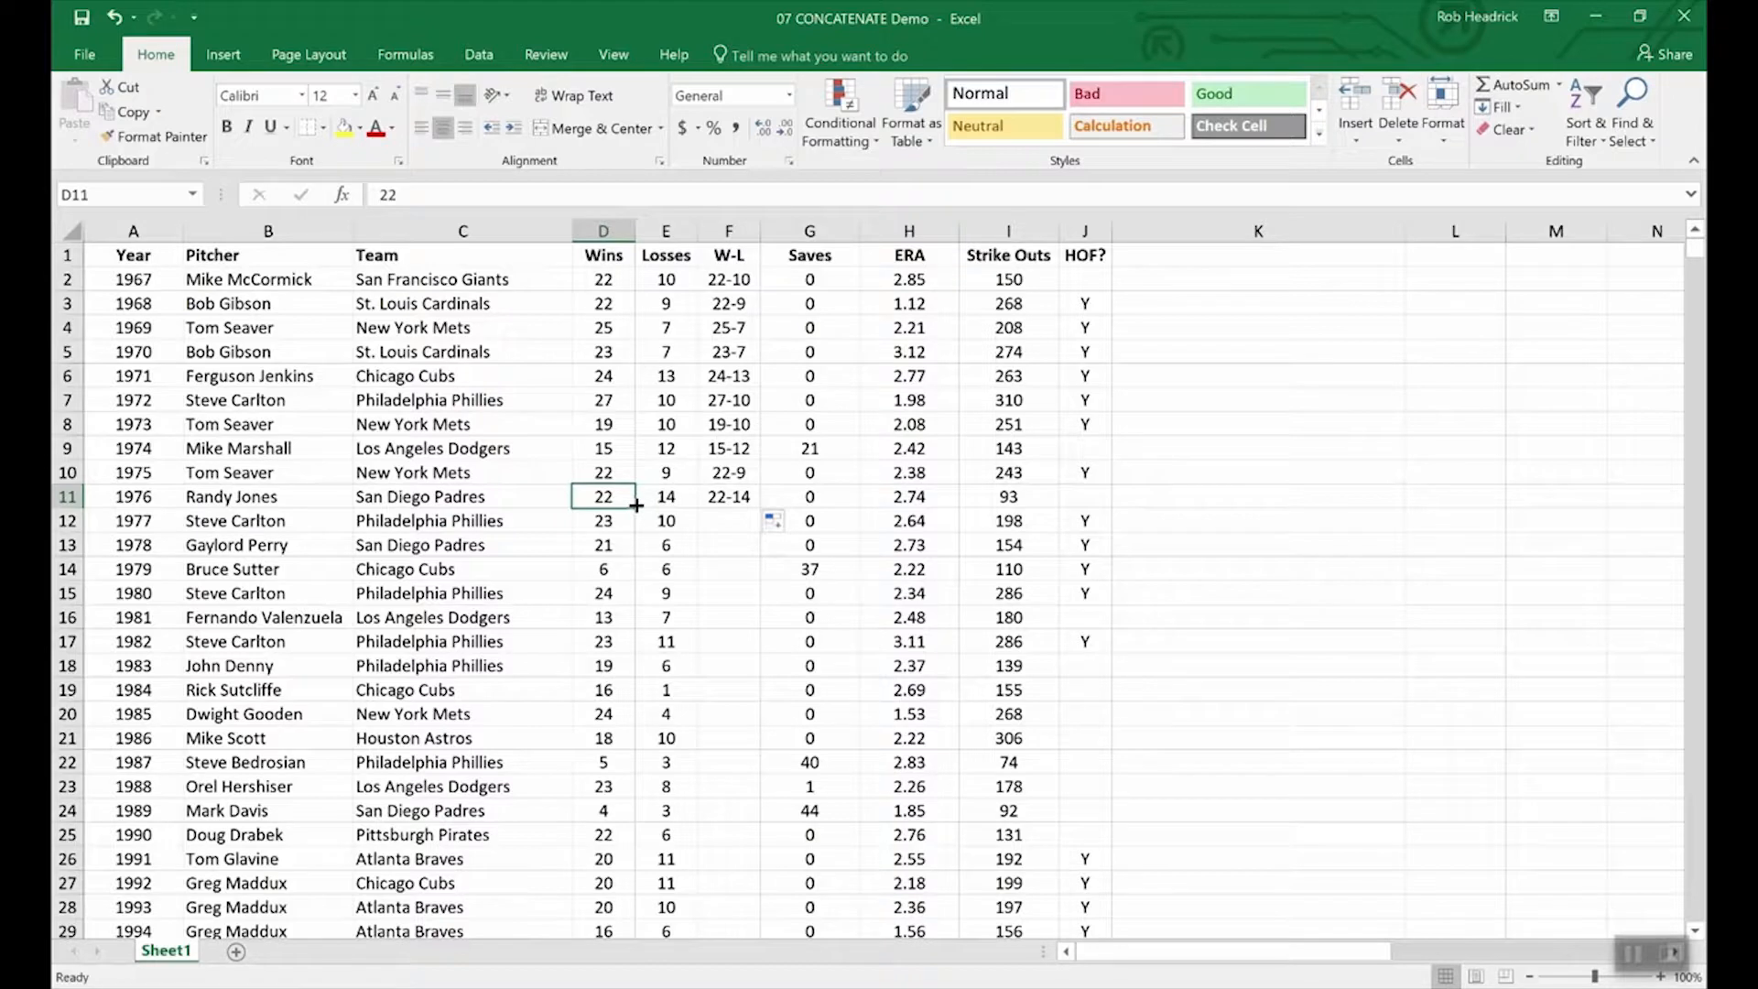
# Insert an empty column G before Saves and copy the W-L results F2:F11.
pyautogui.rightClick(793, 233)
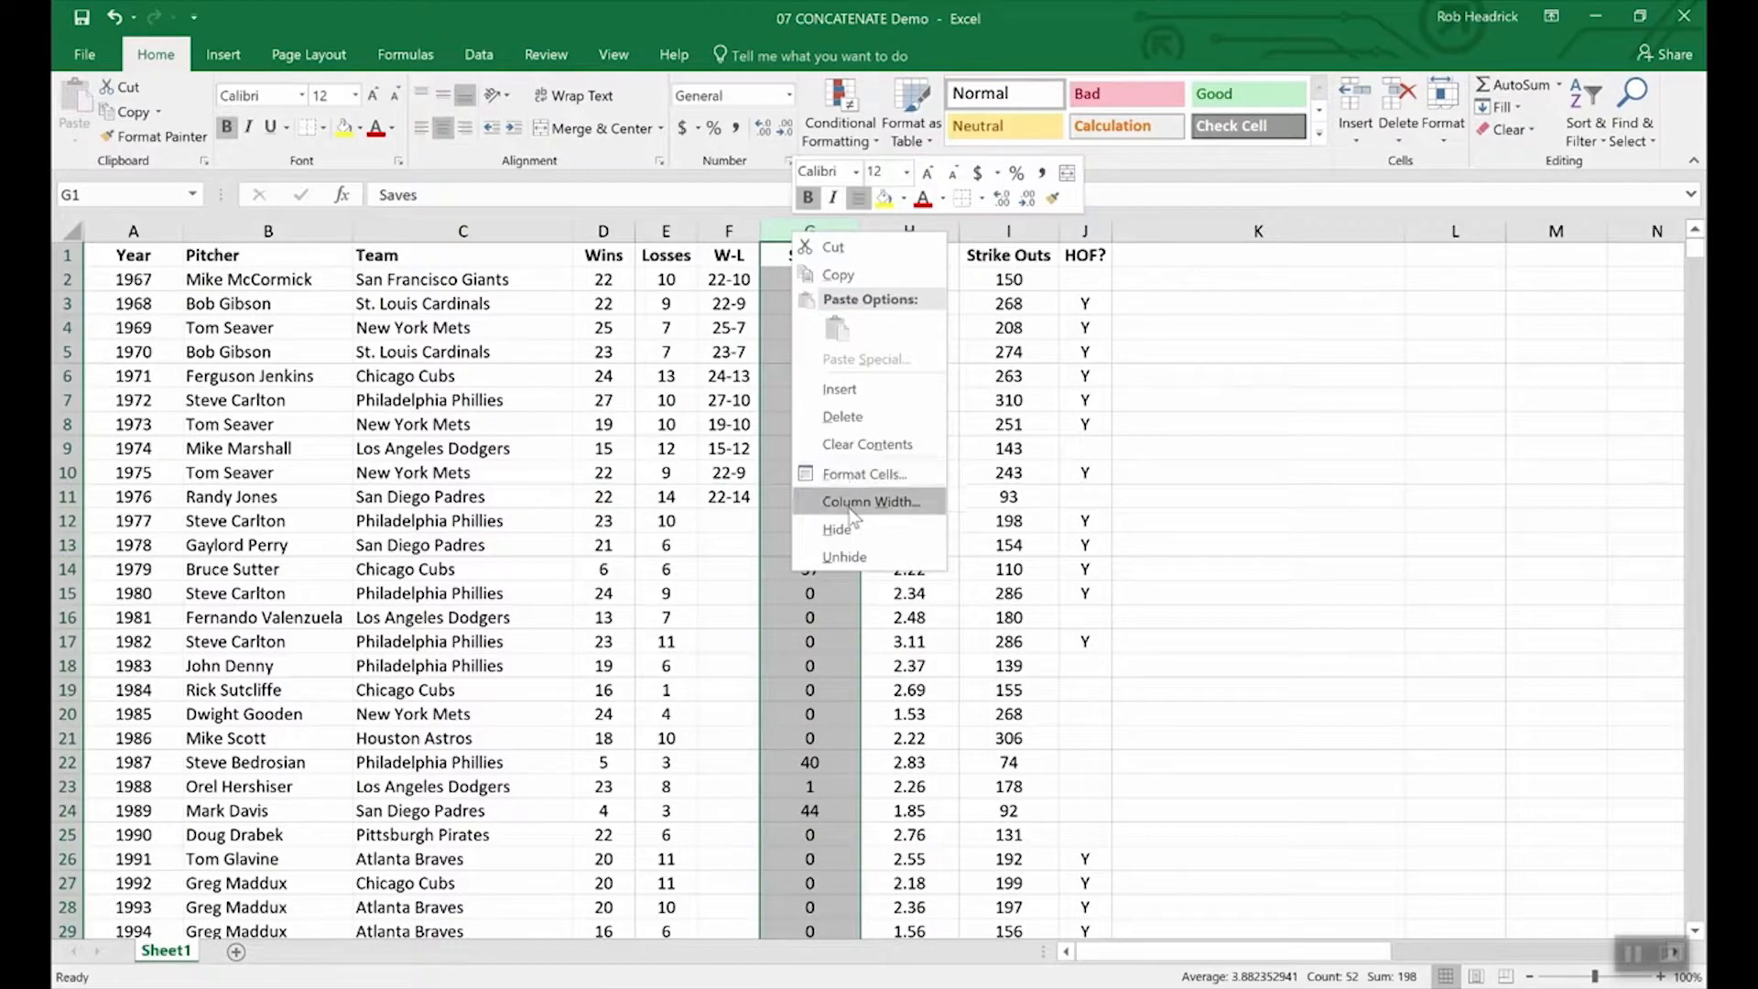
pyautogui.click(848, 385)
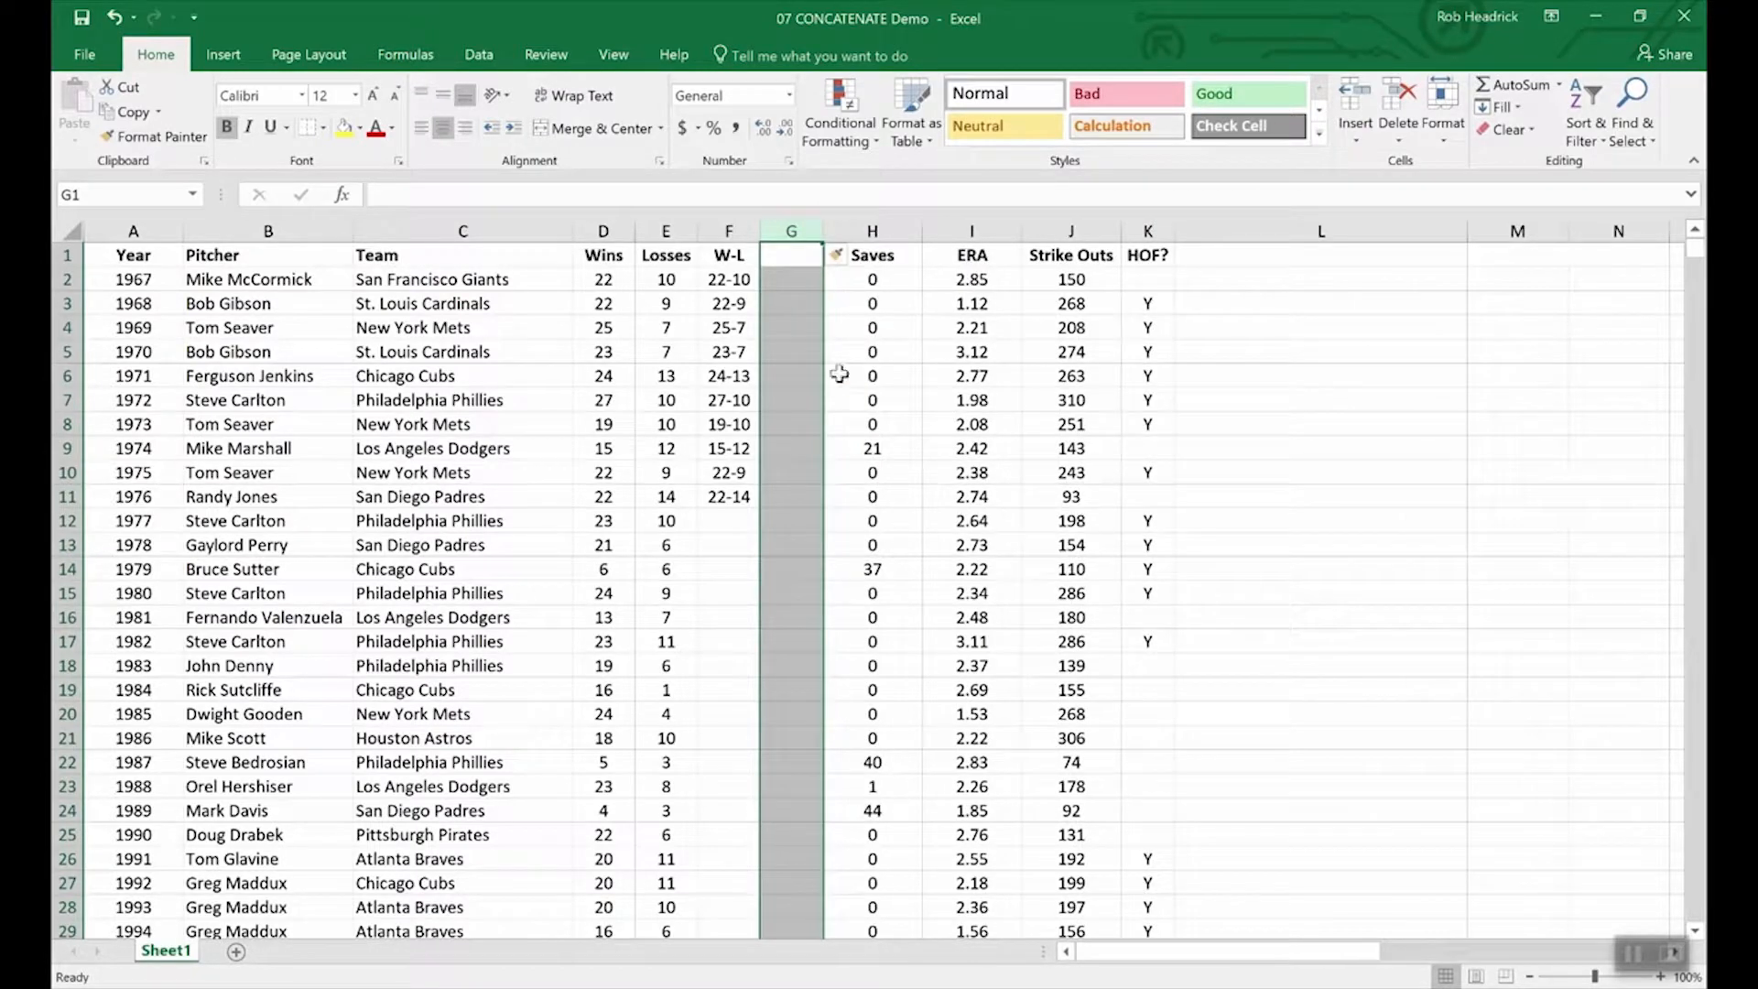
pyautogui.click(784, 255)
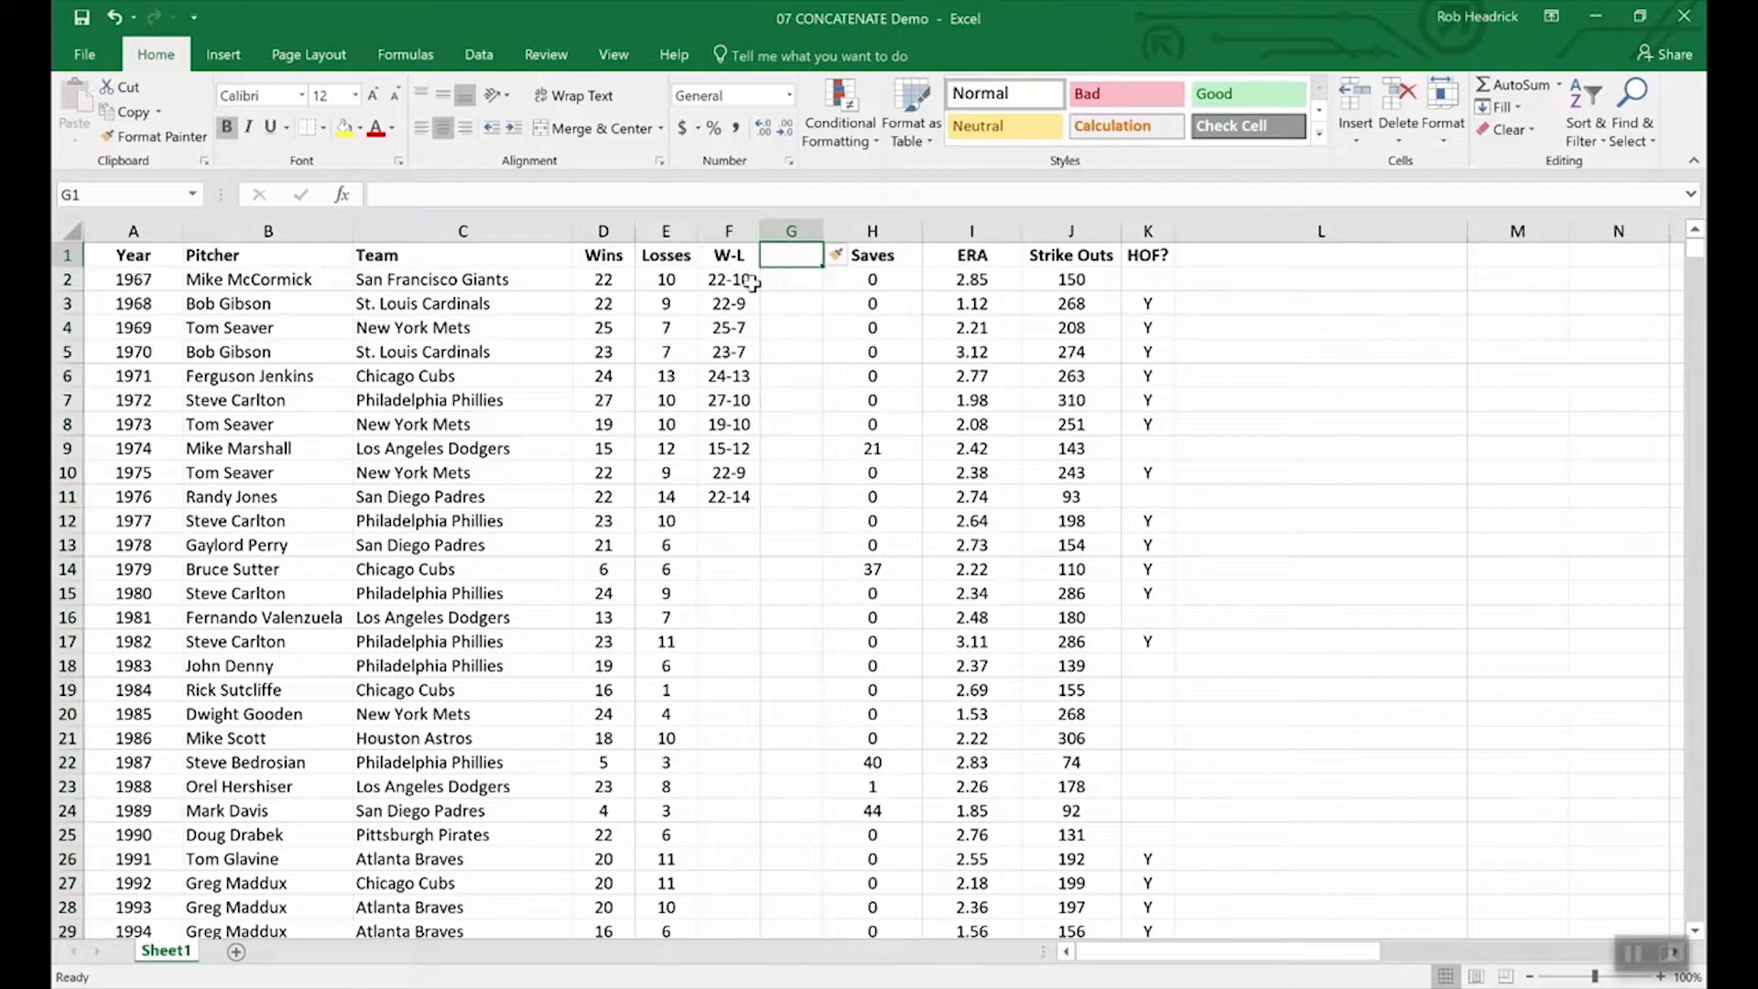
pyautogui.moveTo(728, 279); pyautogui.dragTo(728, 497)
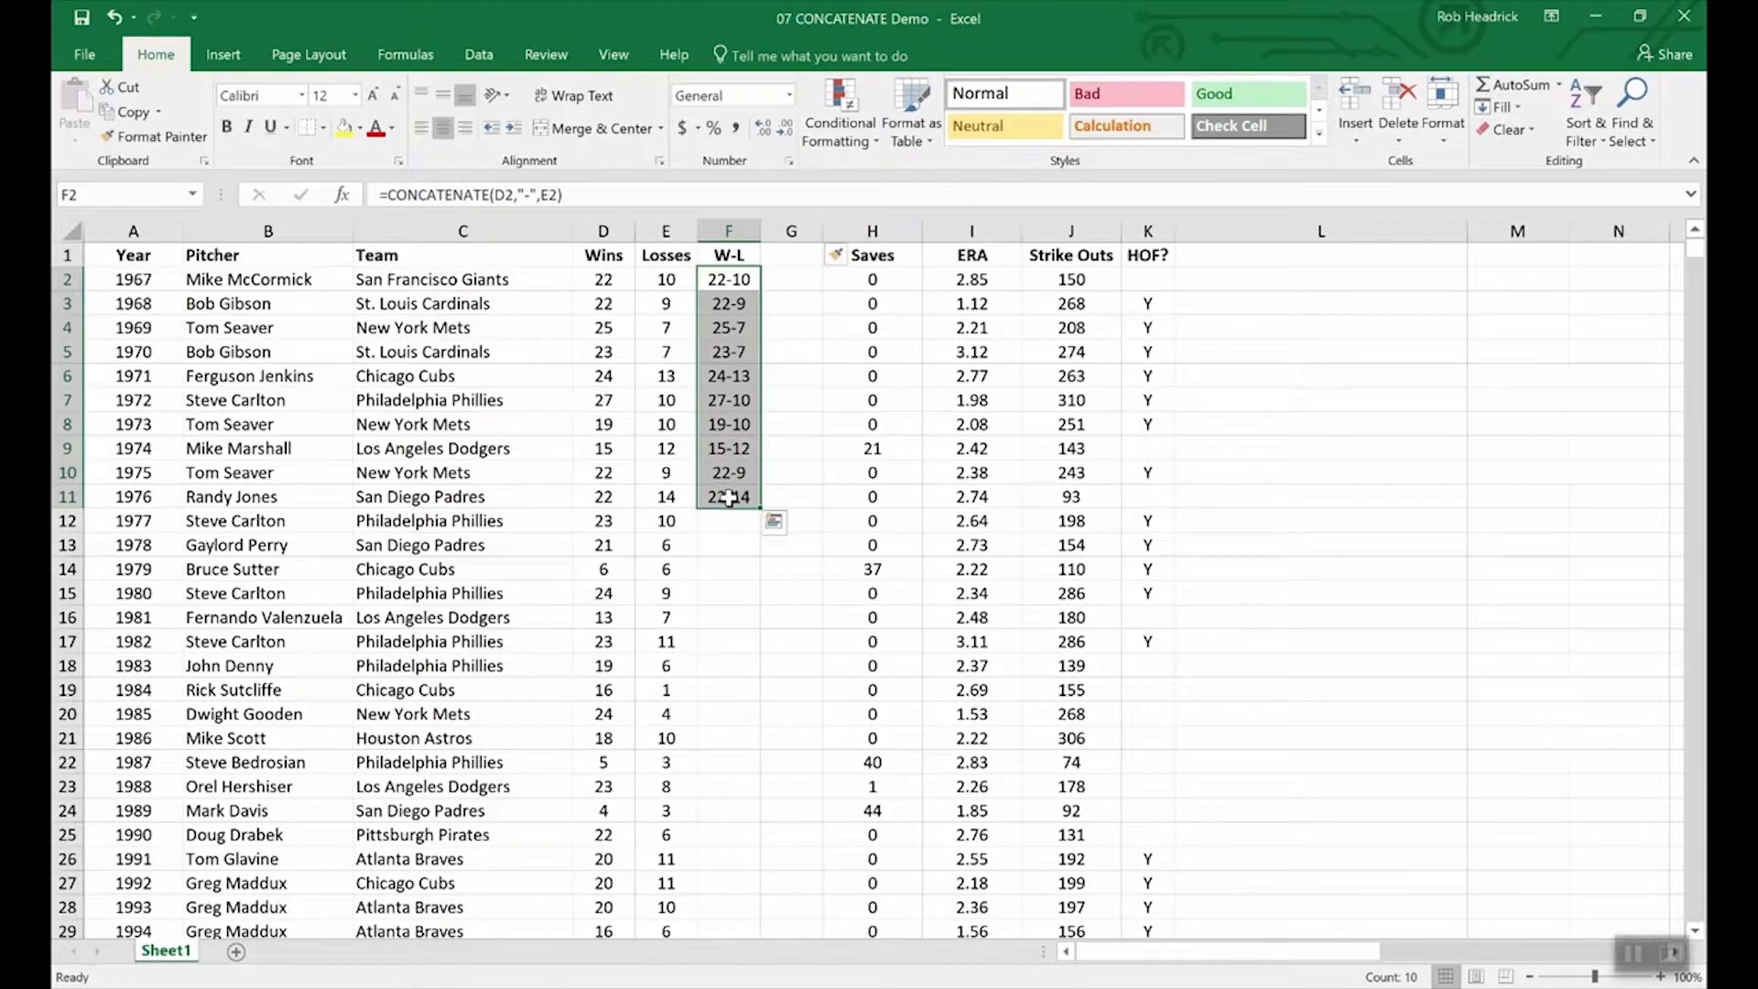
pyautogui.hotkey('ctrl', 'c')
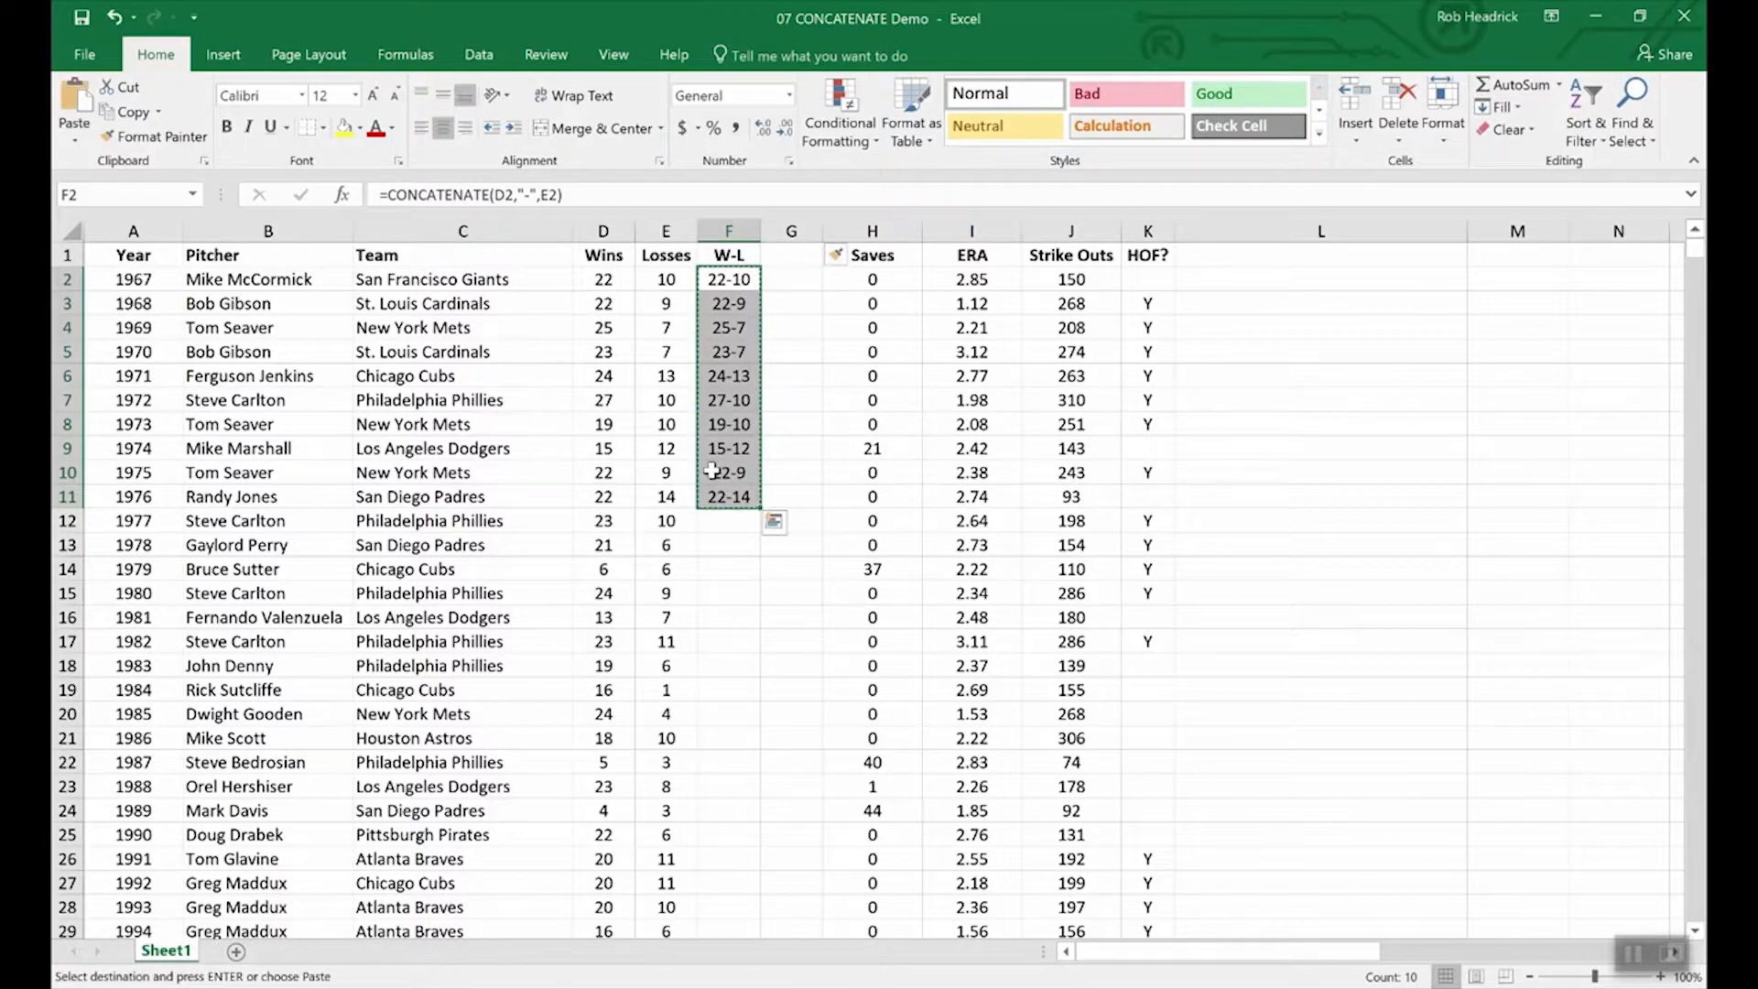
# Paste the W-L records into G2:G11 as values only, confirming G5 shows 23-7.
pyautogui.click(75, 139)
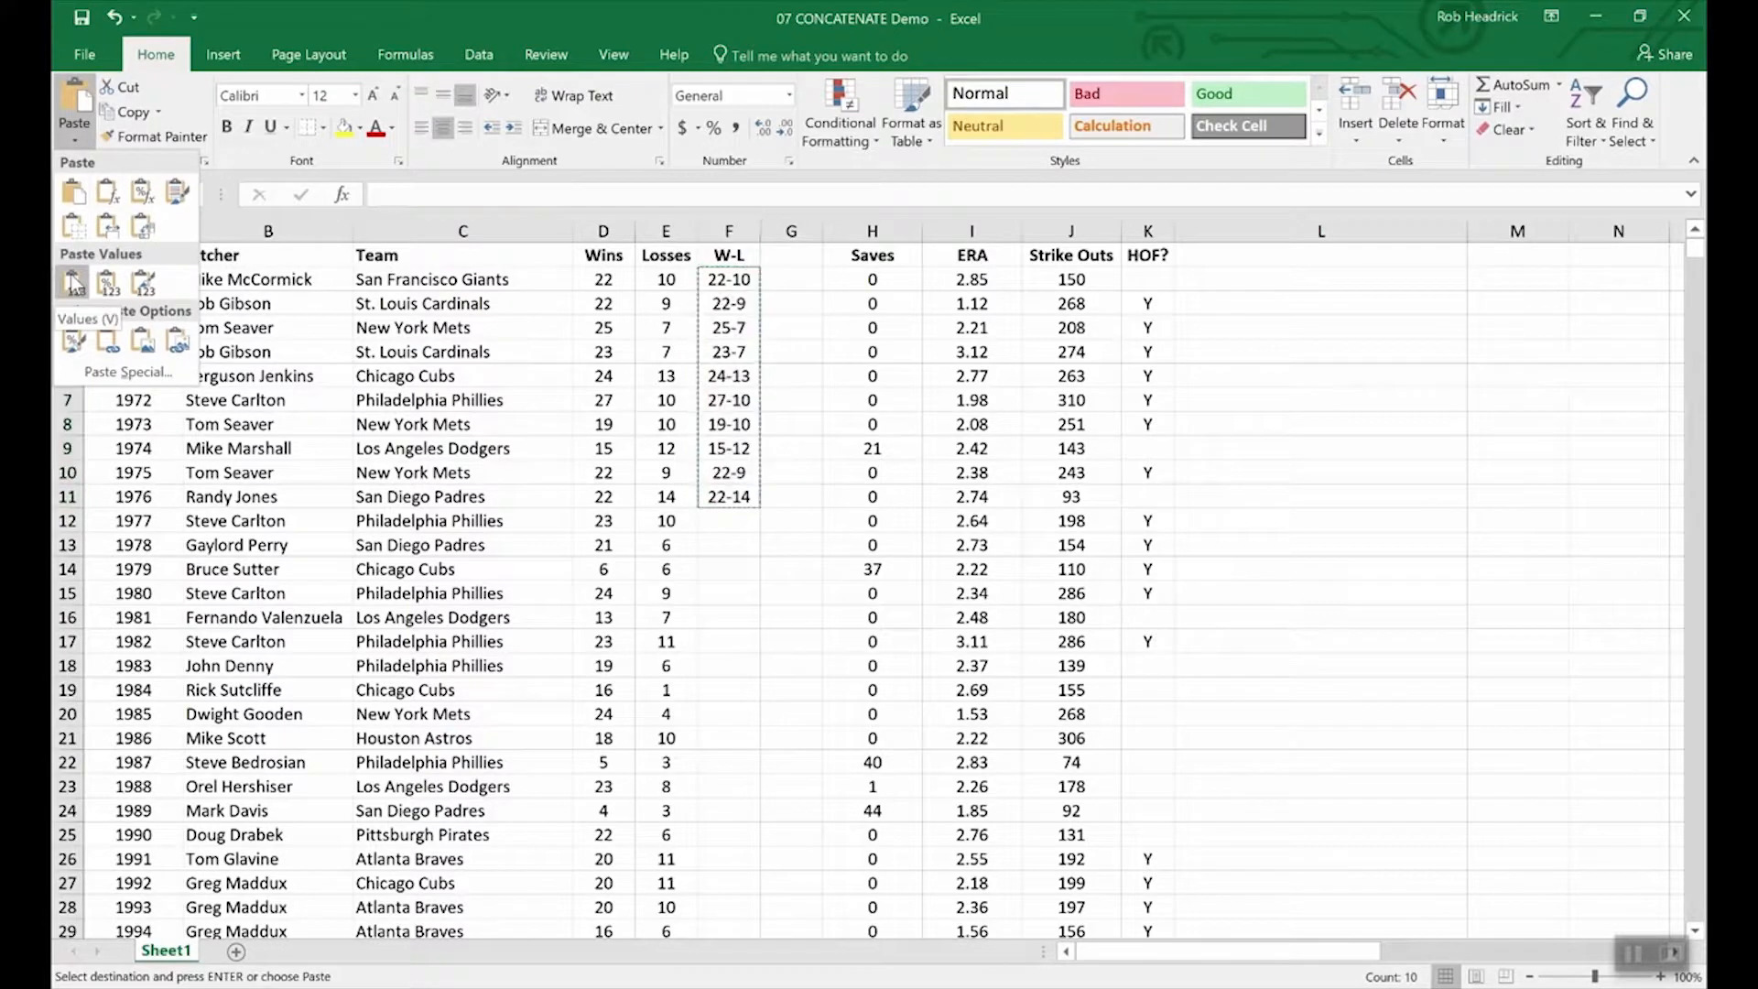
pyautogui.moveTo(797, 278); pyautogui.dragTo(796, 506)
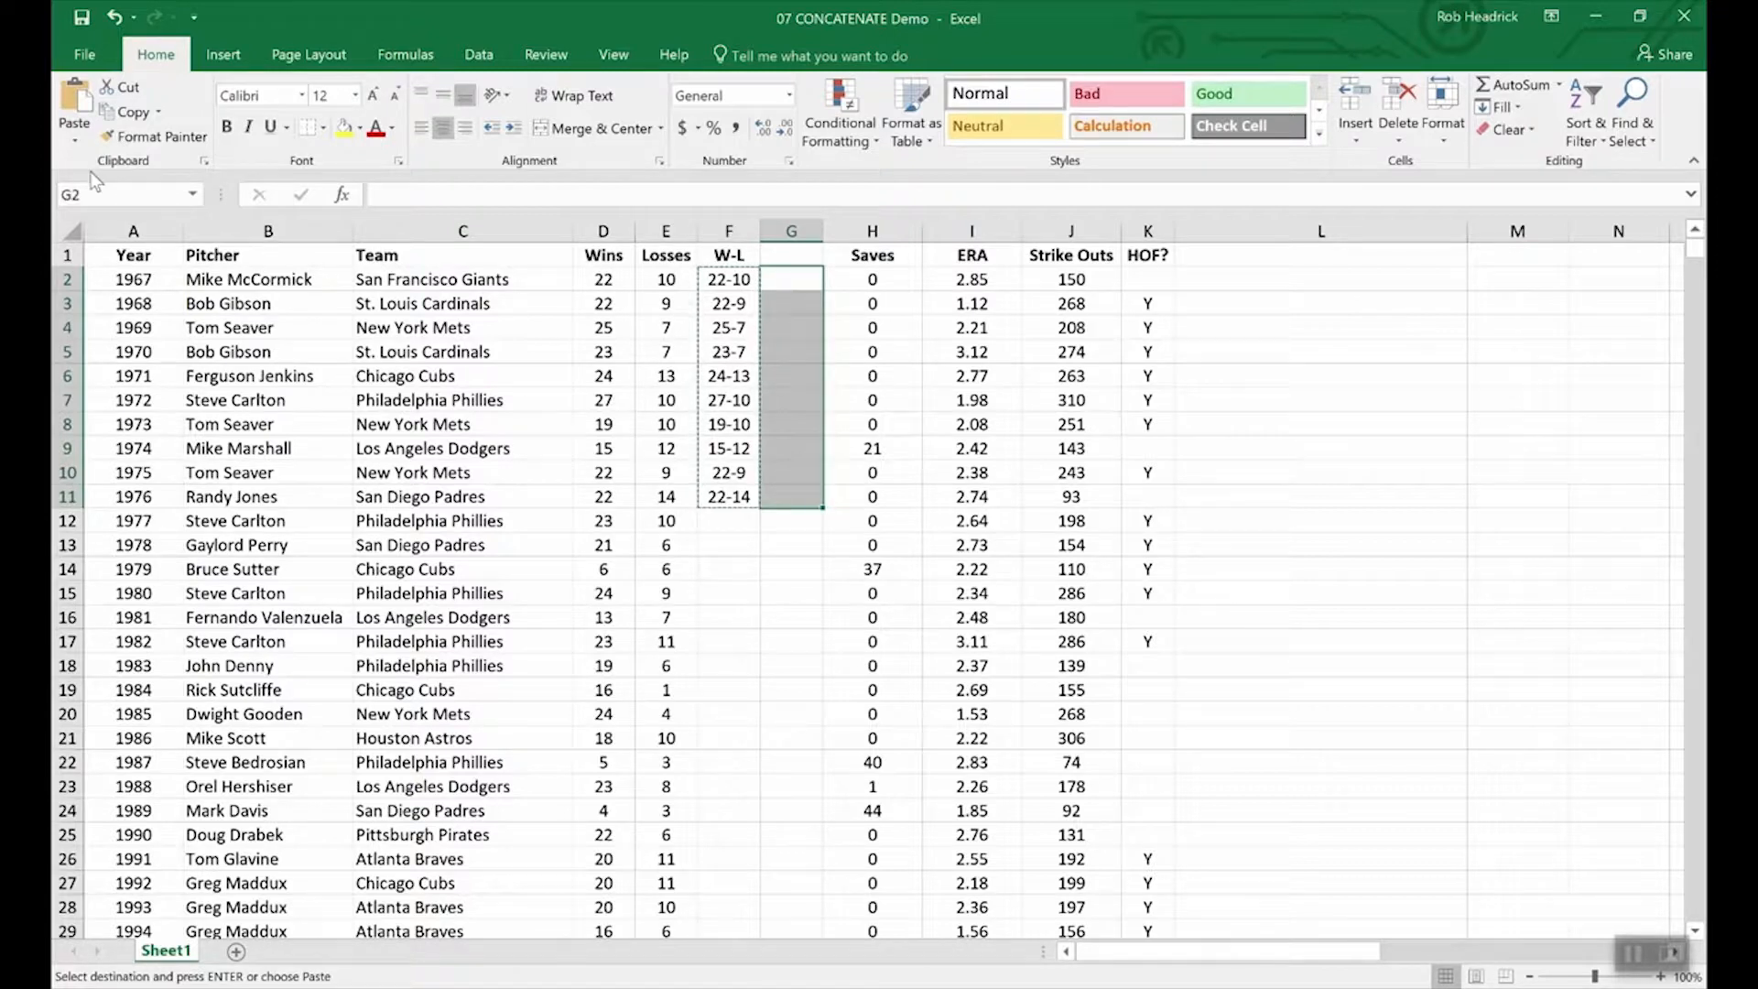
pyautogui.click(77, 143)
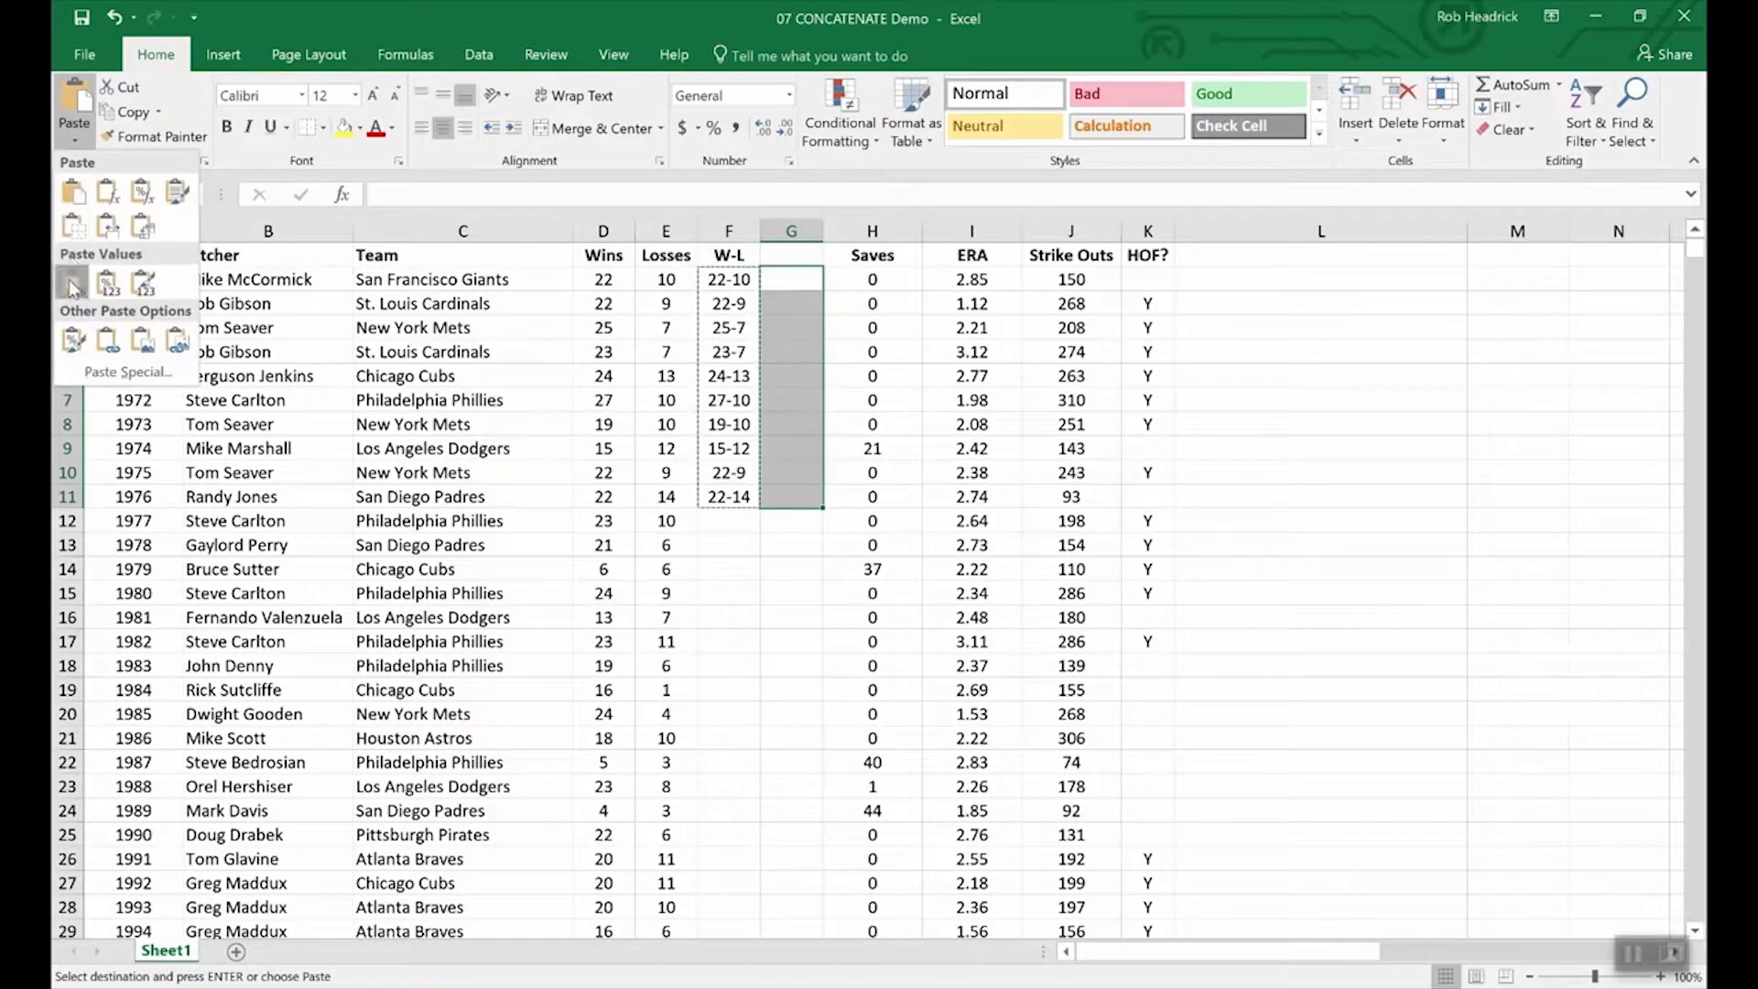
pyautogui.click(74, 275)
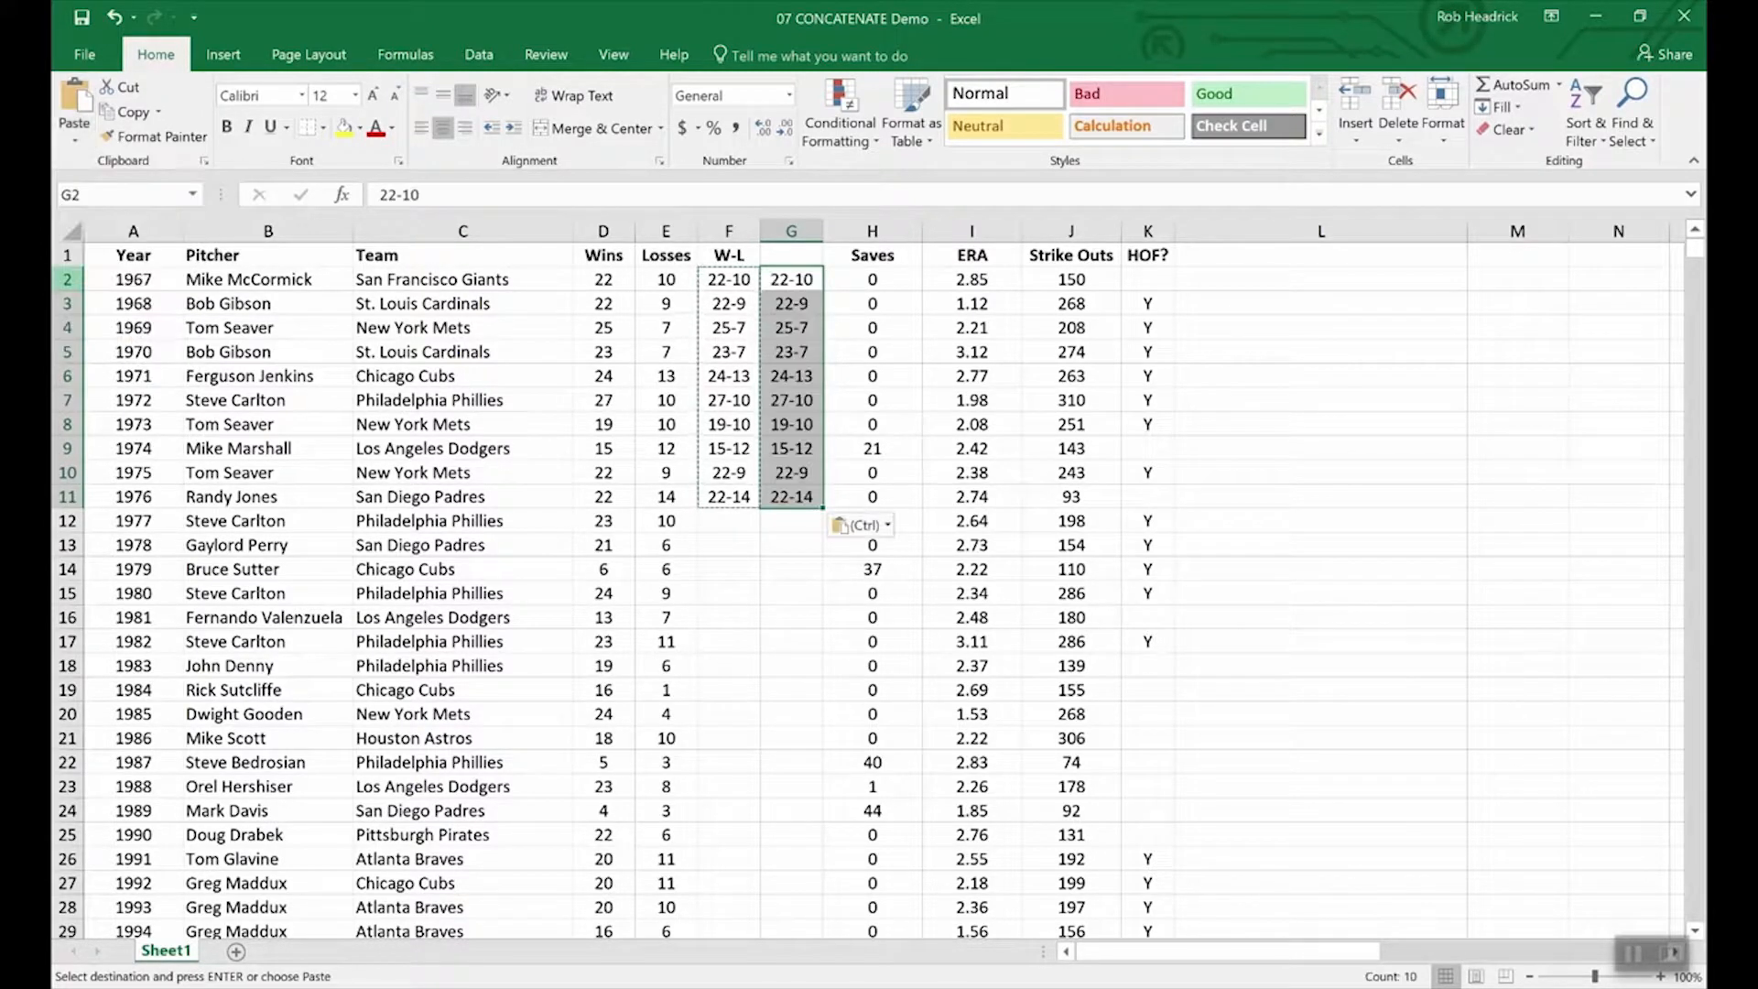
pyautogui.click(785, 549)
pyautogui.click(719, 348)
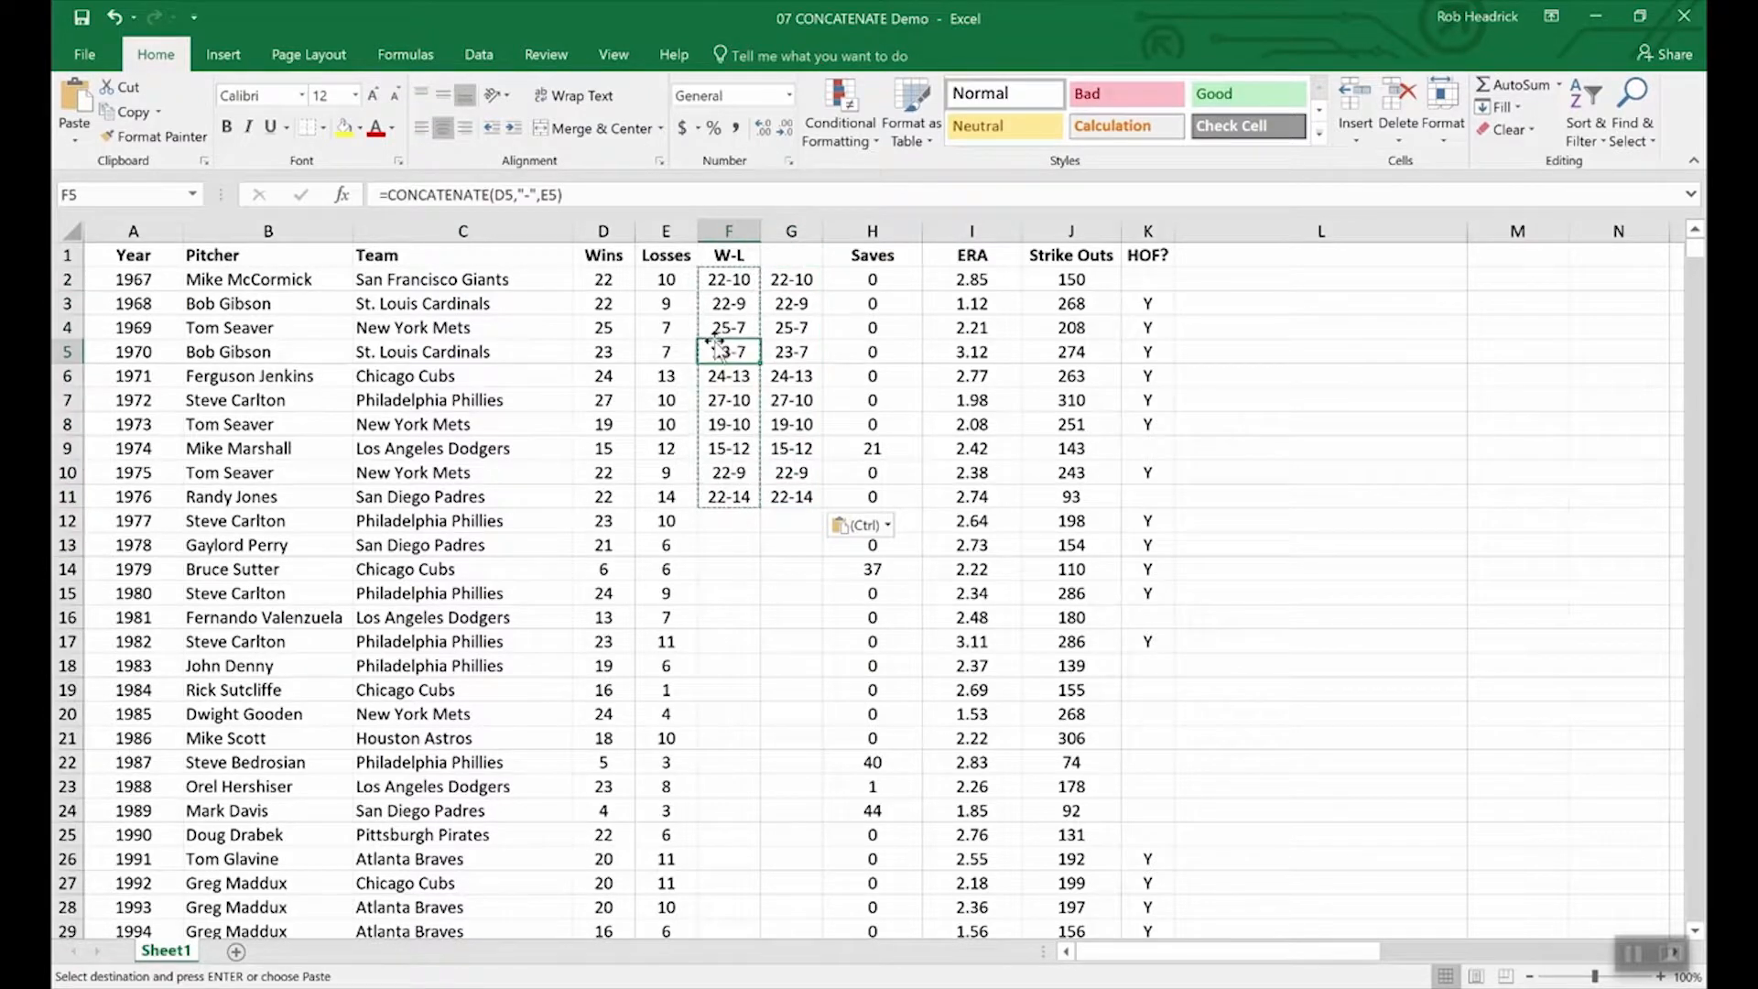
pyautogui.click(791, 359)
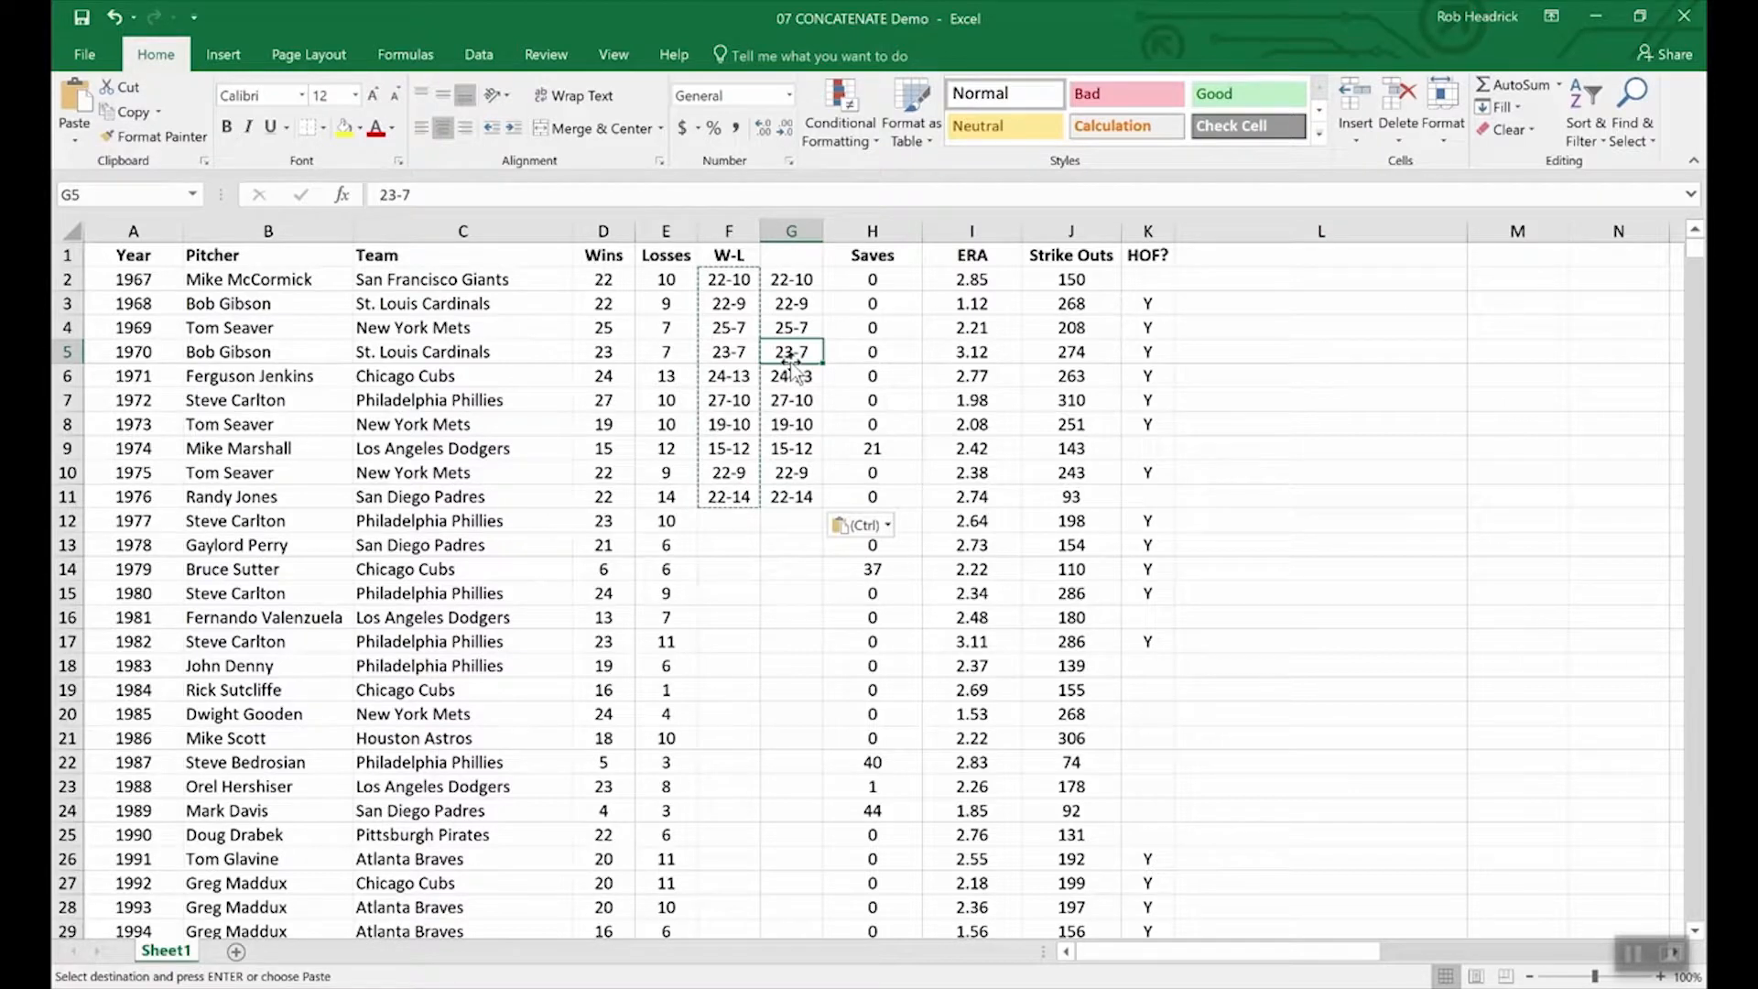
# Inspect the Wins and Losses values in D13, D14, E12 and E13.
pyautogui.click(591, 570)
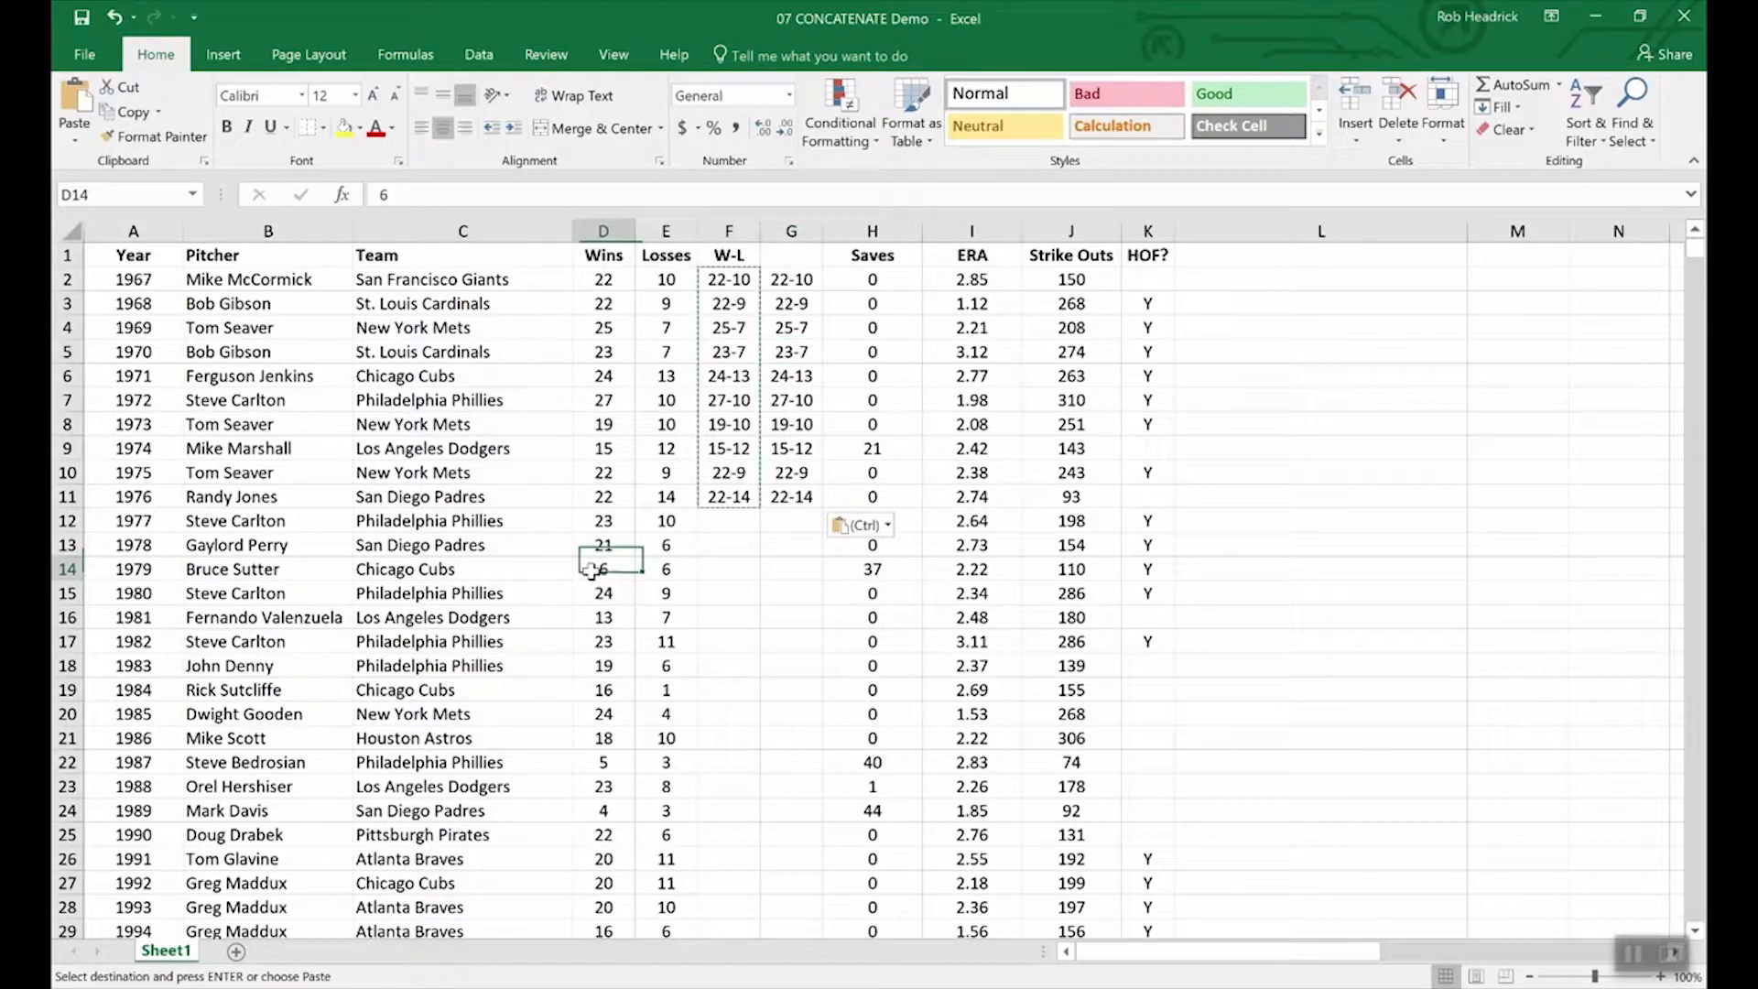
pyautogui.click(604, 541)
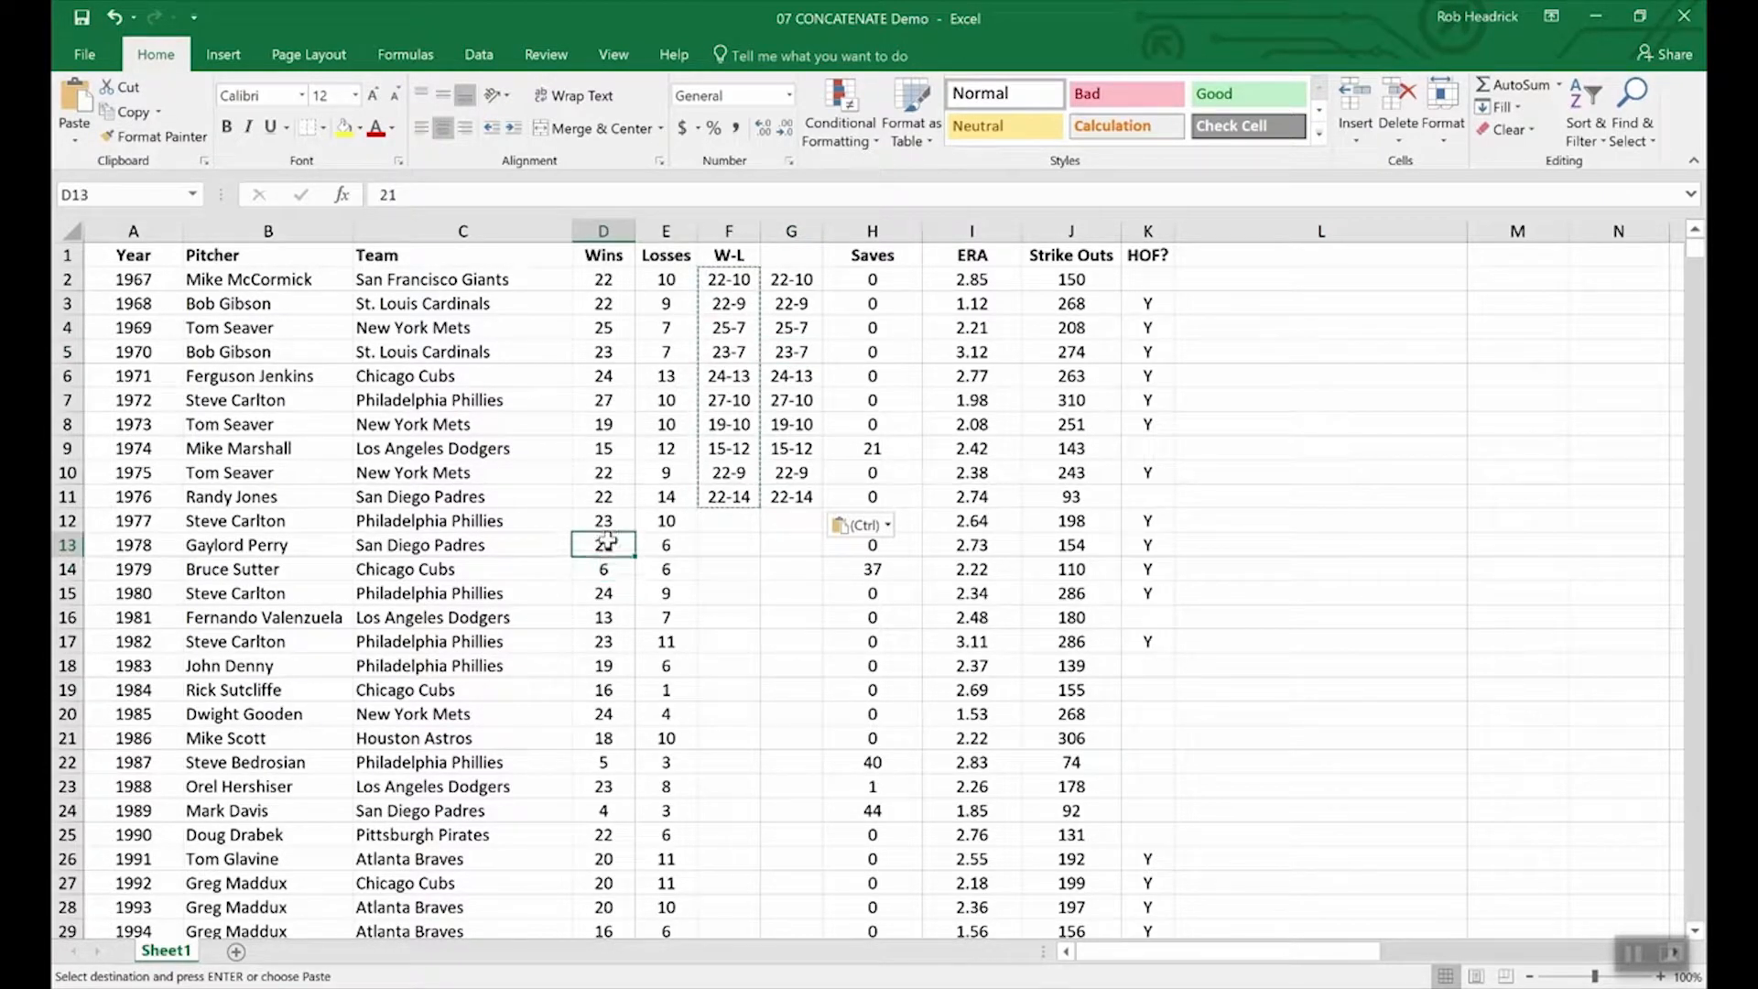
pyautogui.click(682, 543)
pyautogui.click(674, 520)
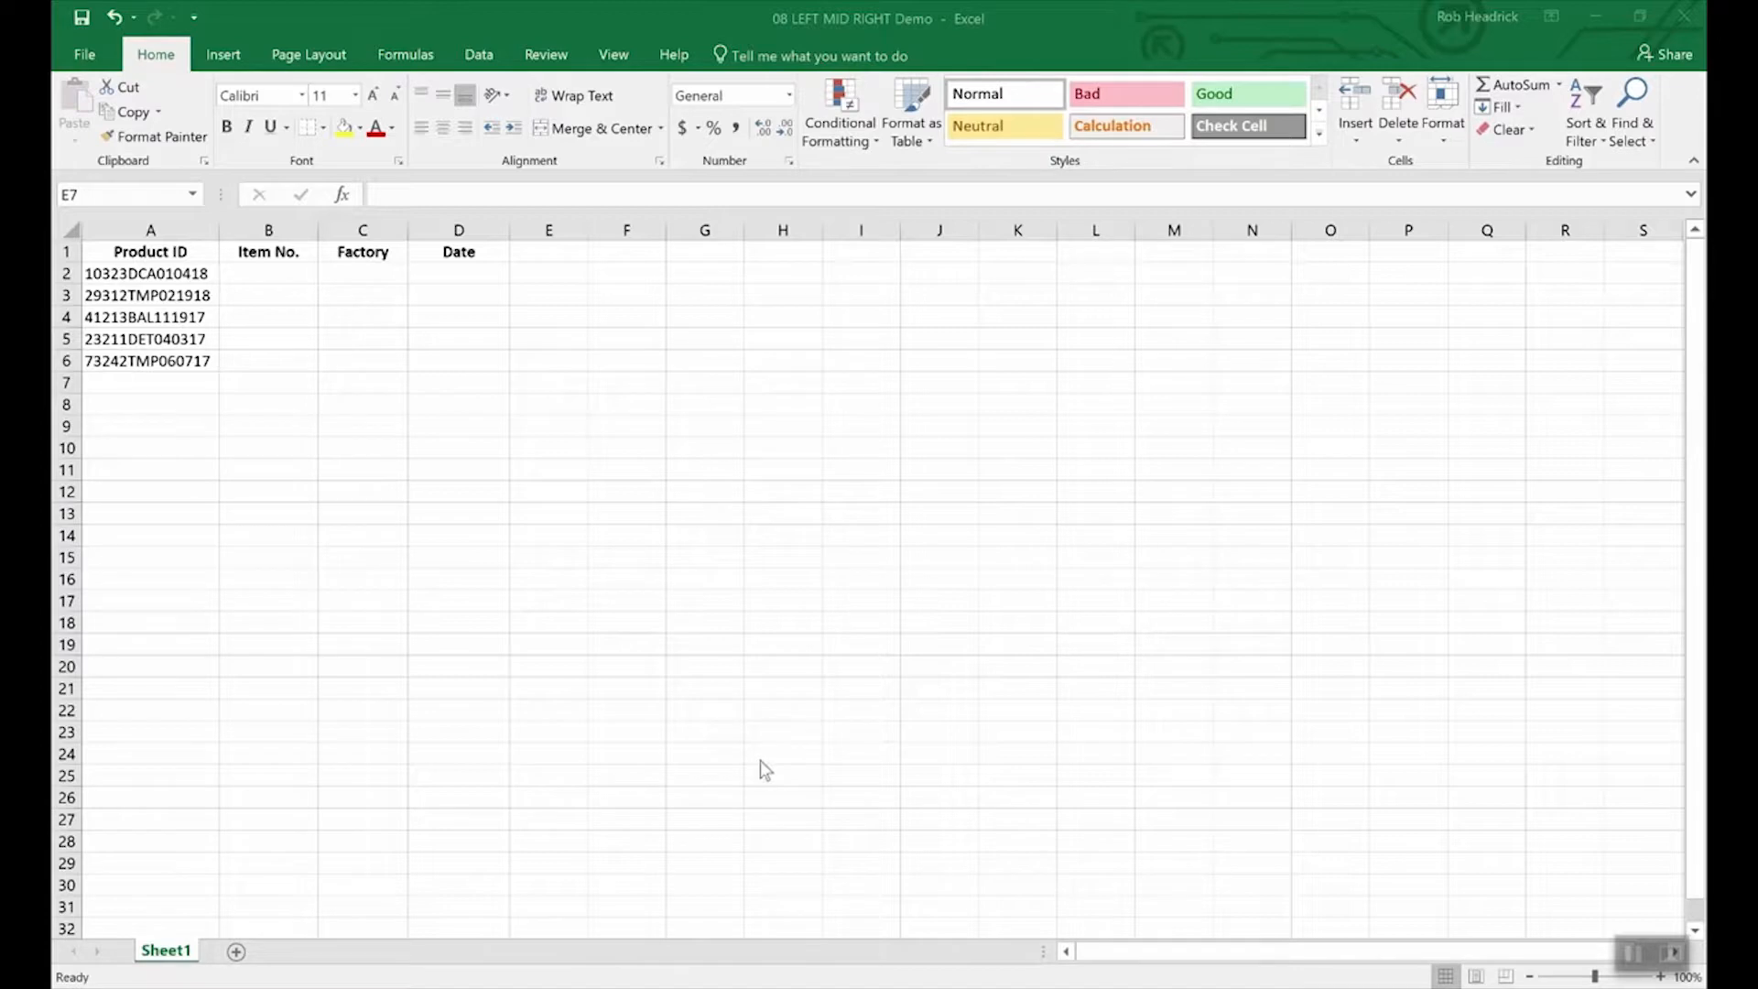
# In the Product ID workbook, enter =RIGHT(A2,6) in D2 to get 010418.
pyautogui.click(784, 728)
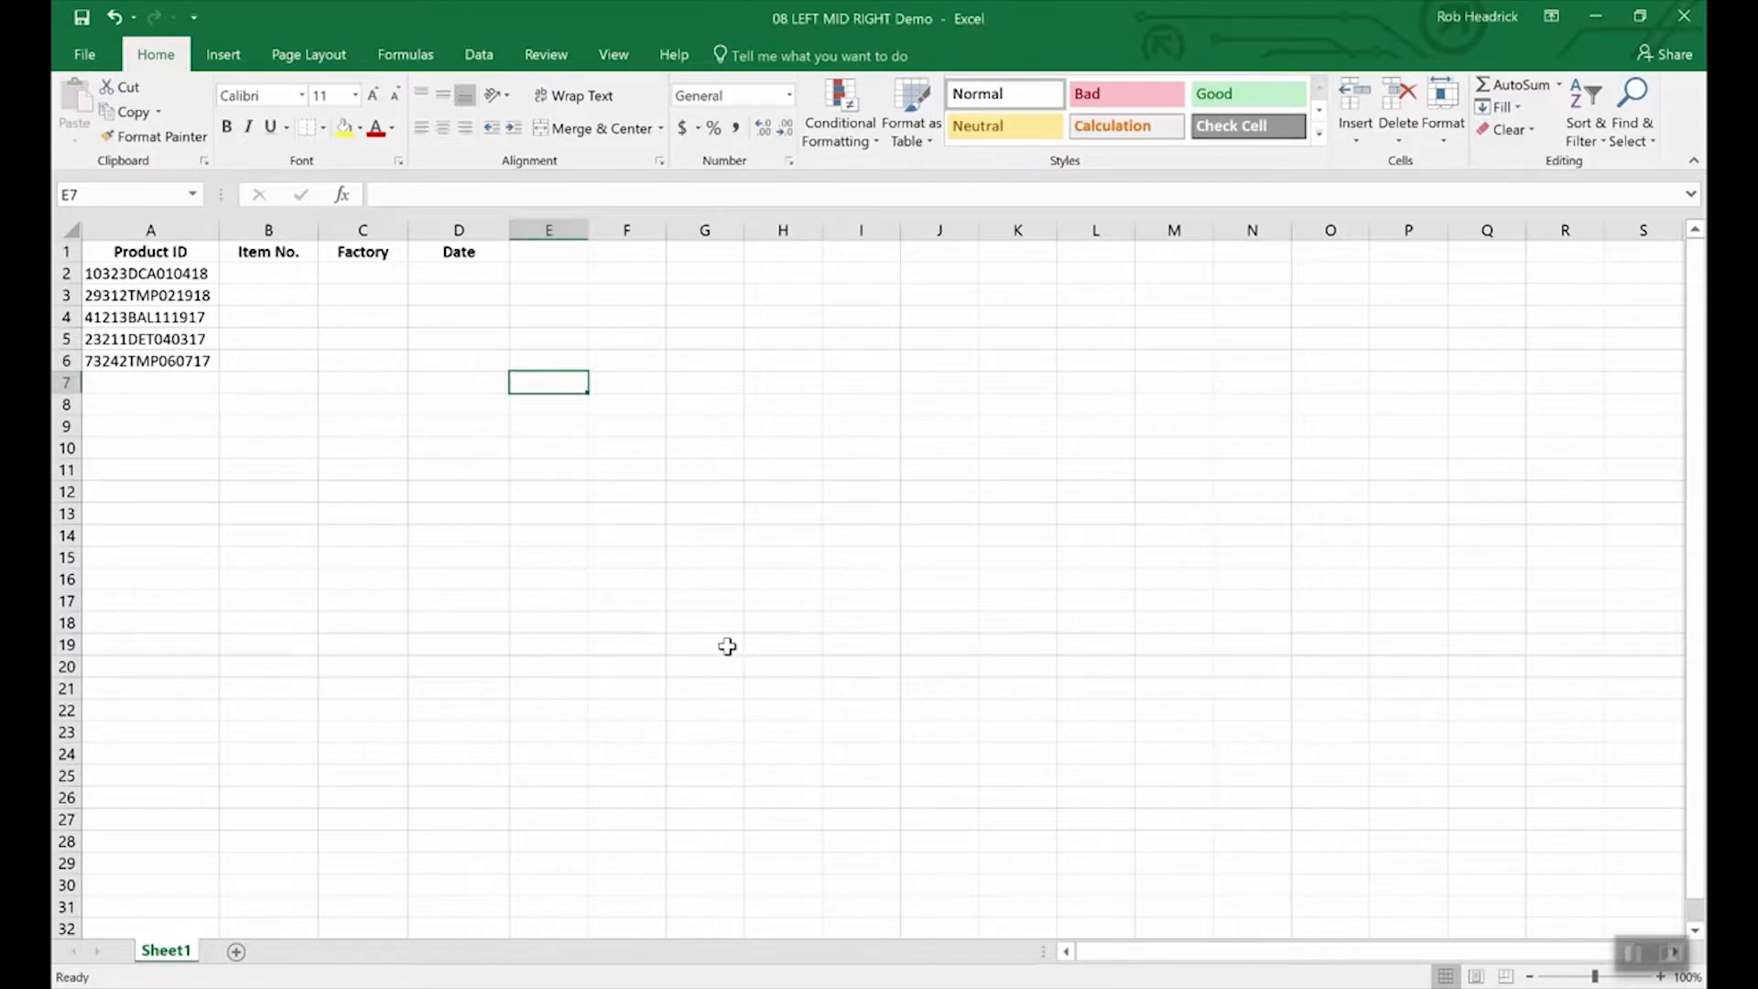
pyautogui.click(186, 279)
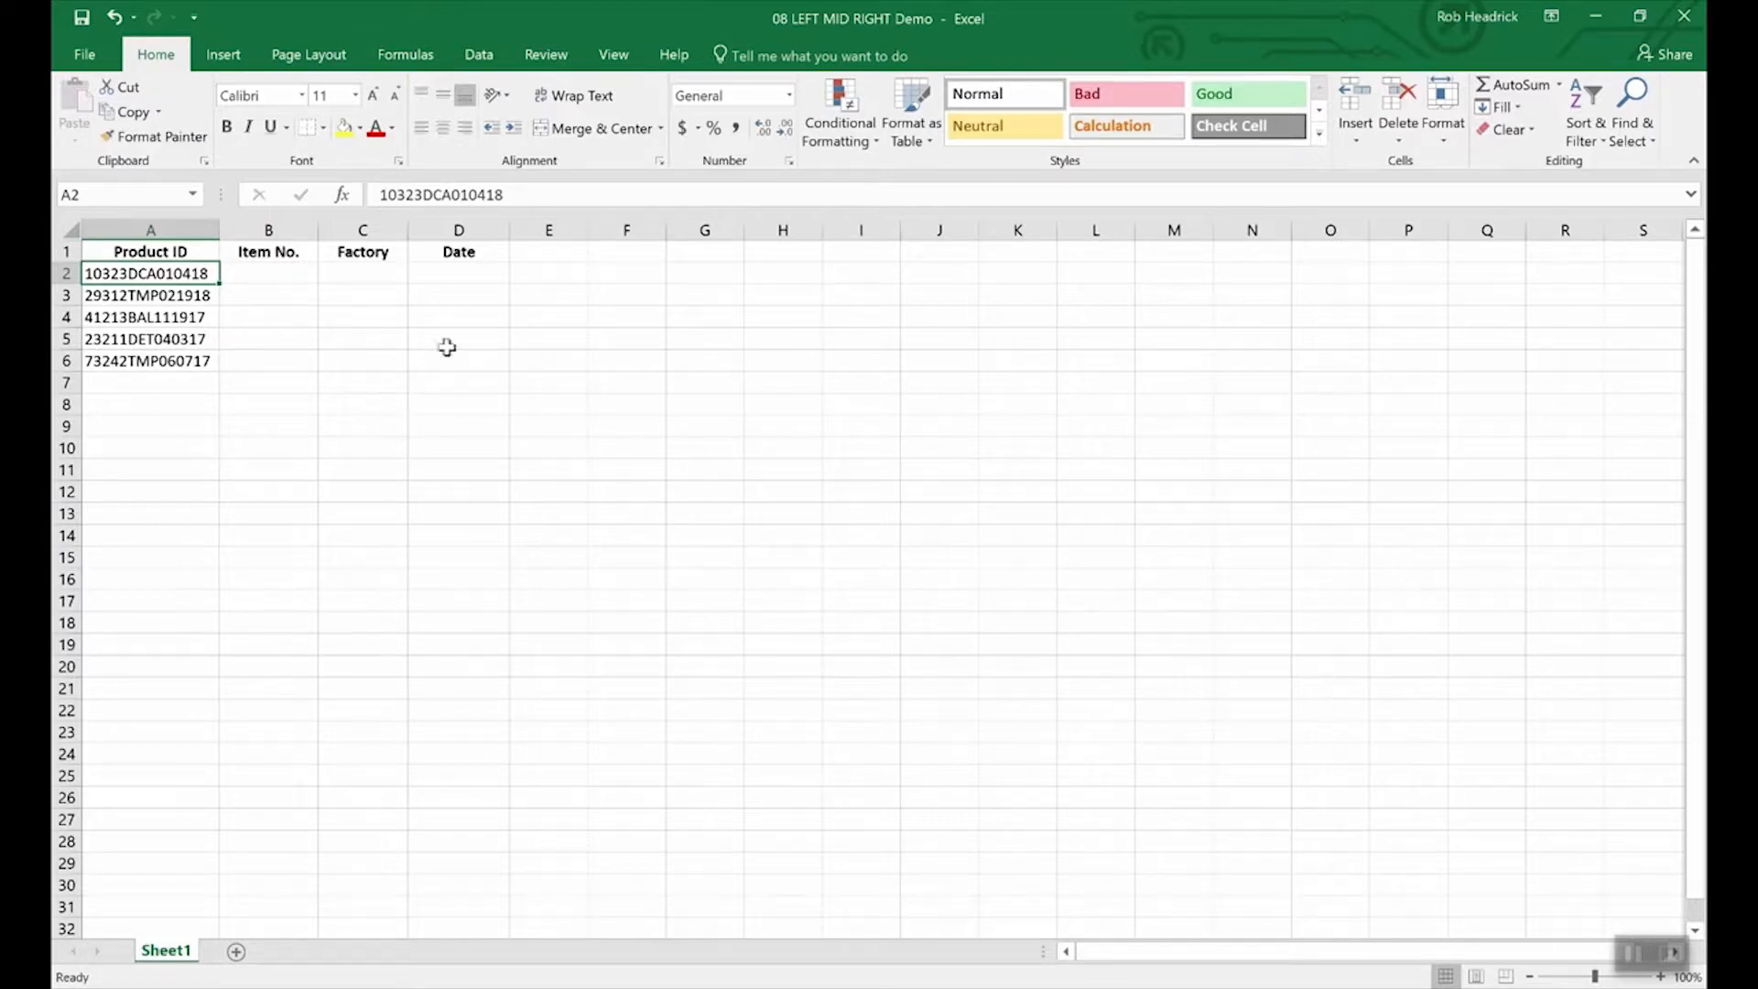
pyautogui.click(464, 275)
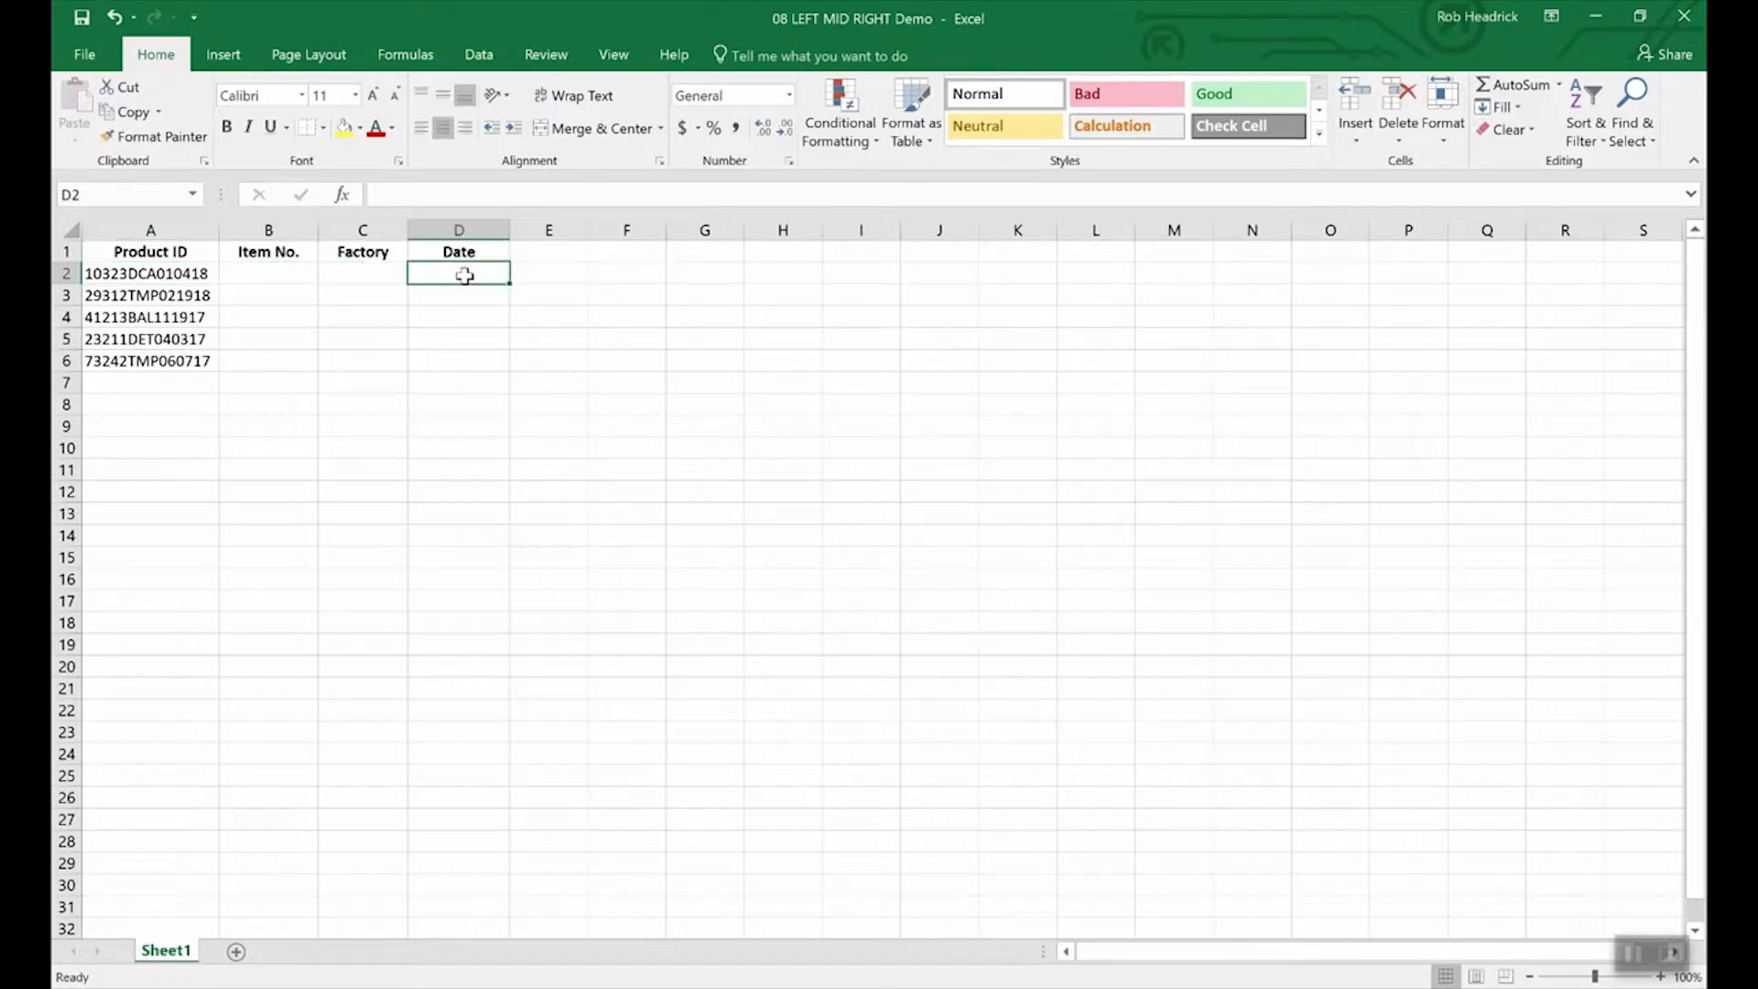
pyautogui.write('=rig')
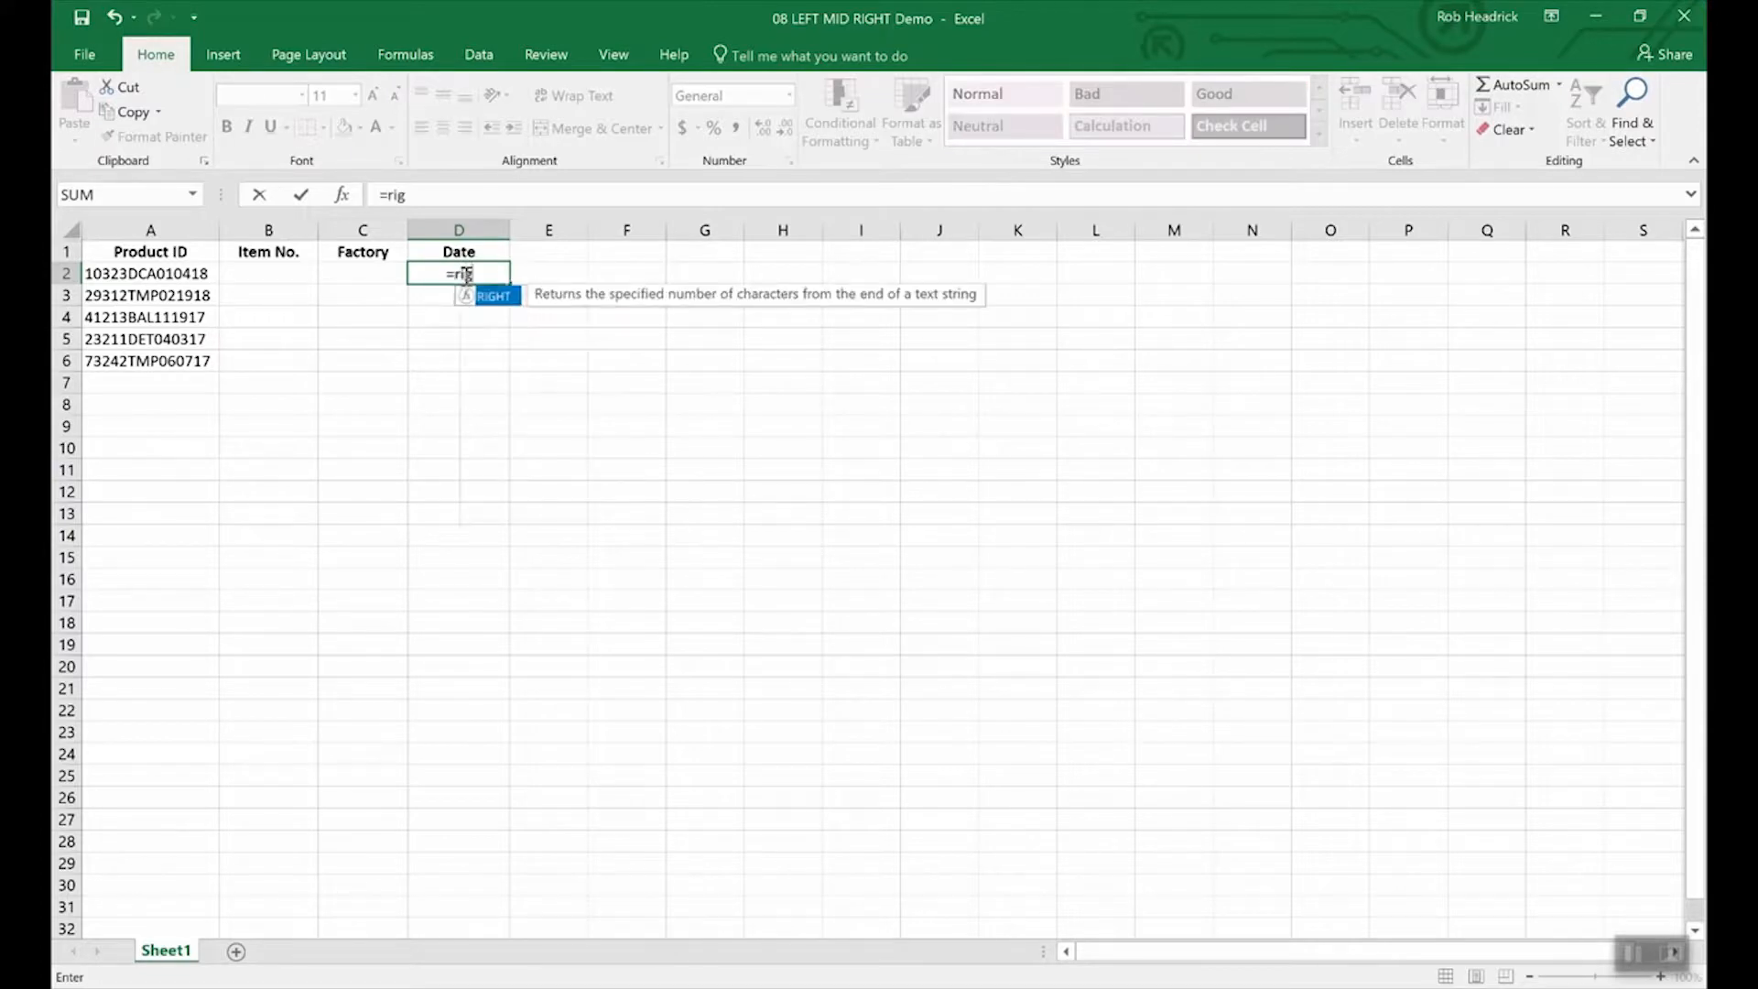
pyautogui.write('ht(')
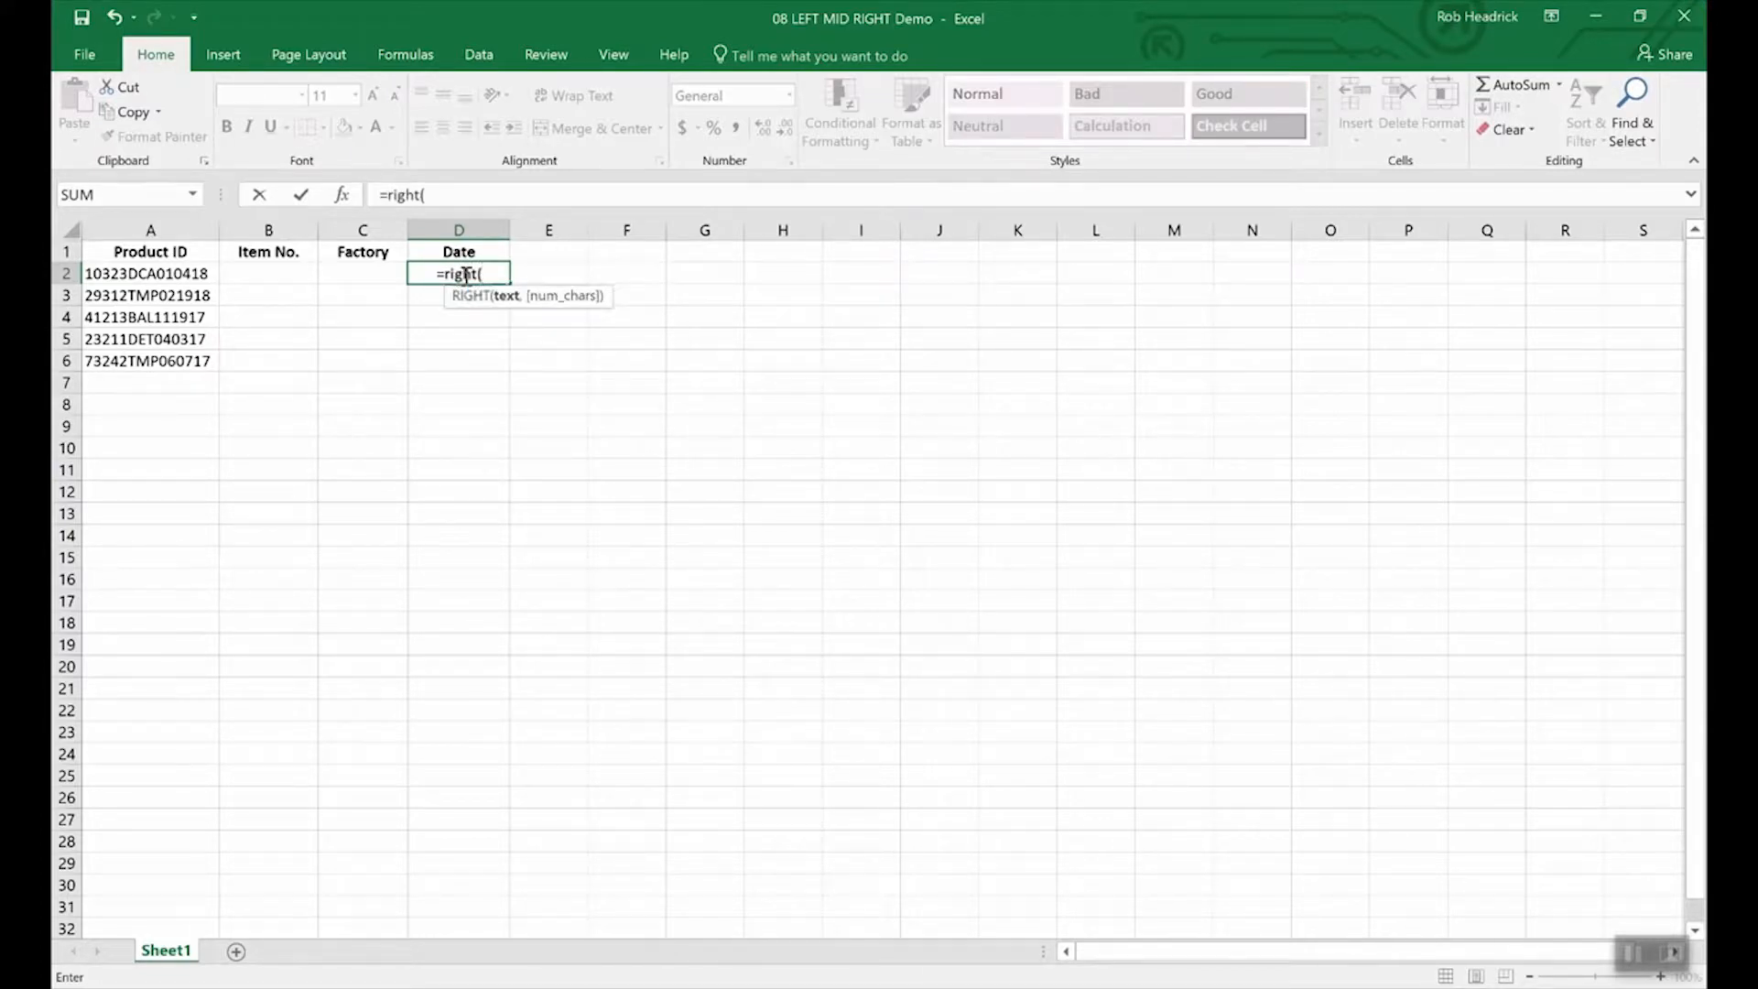
pyautogui.write('a2')
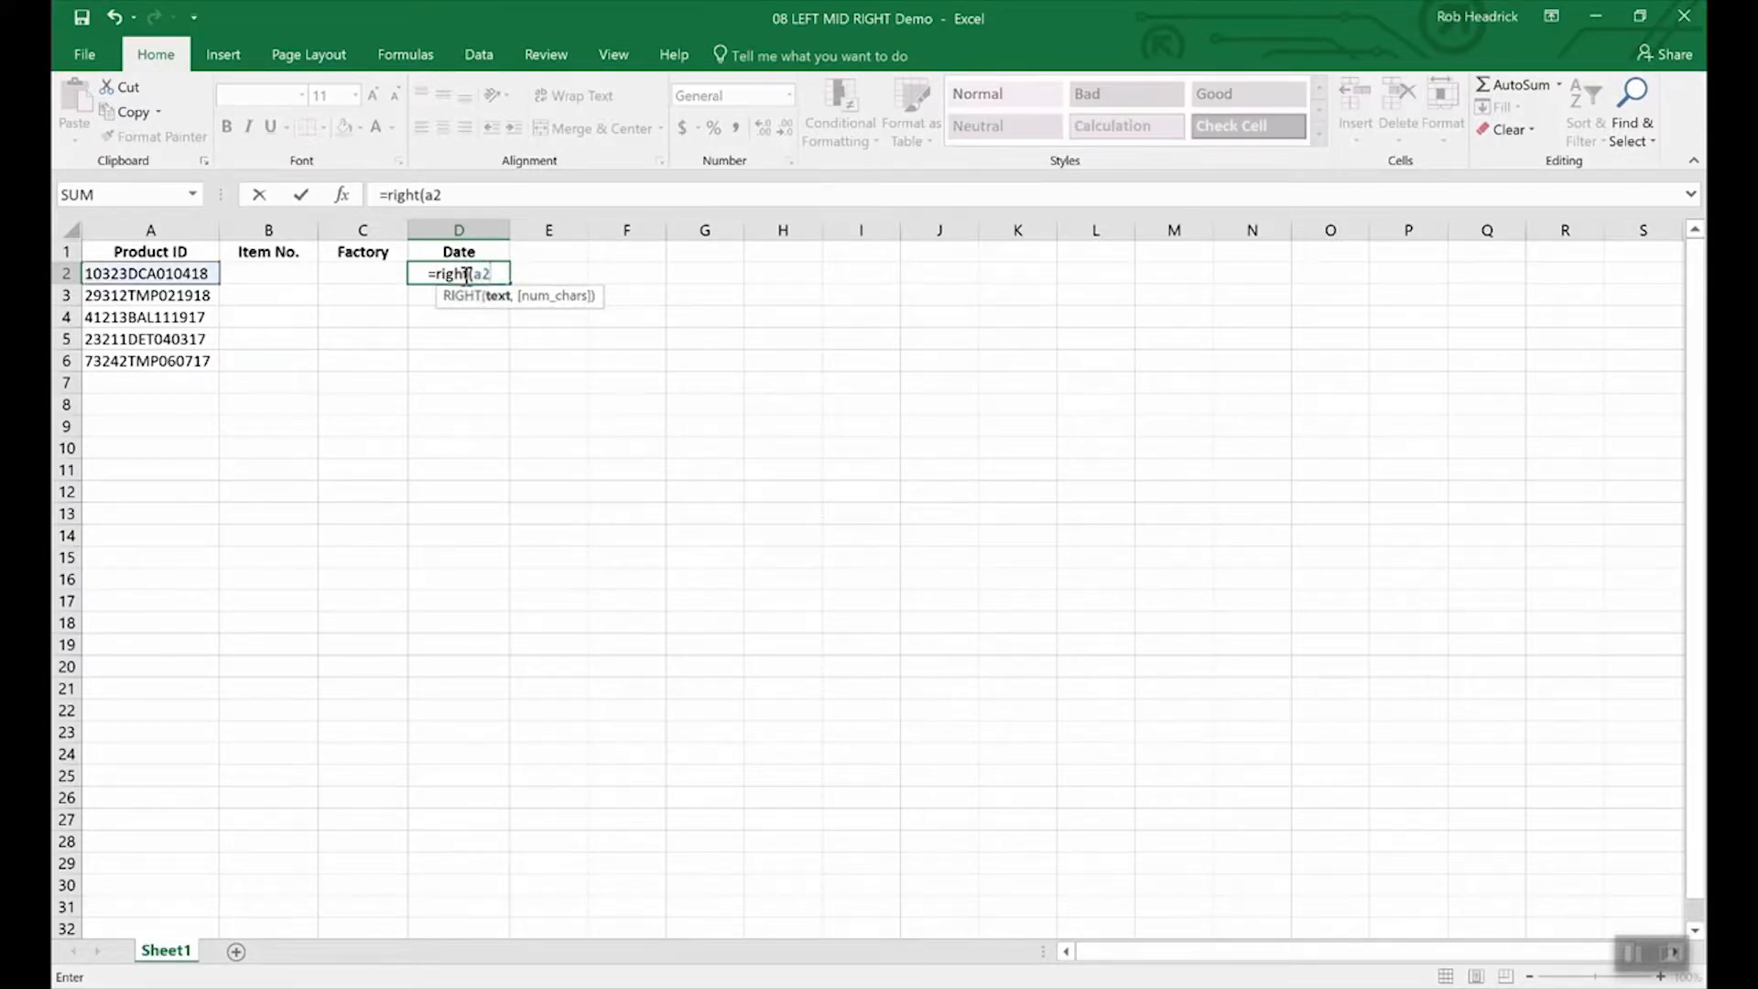
pyautogui.write(',')
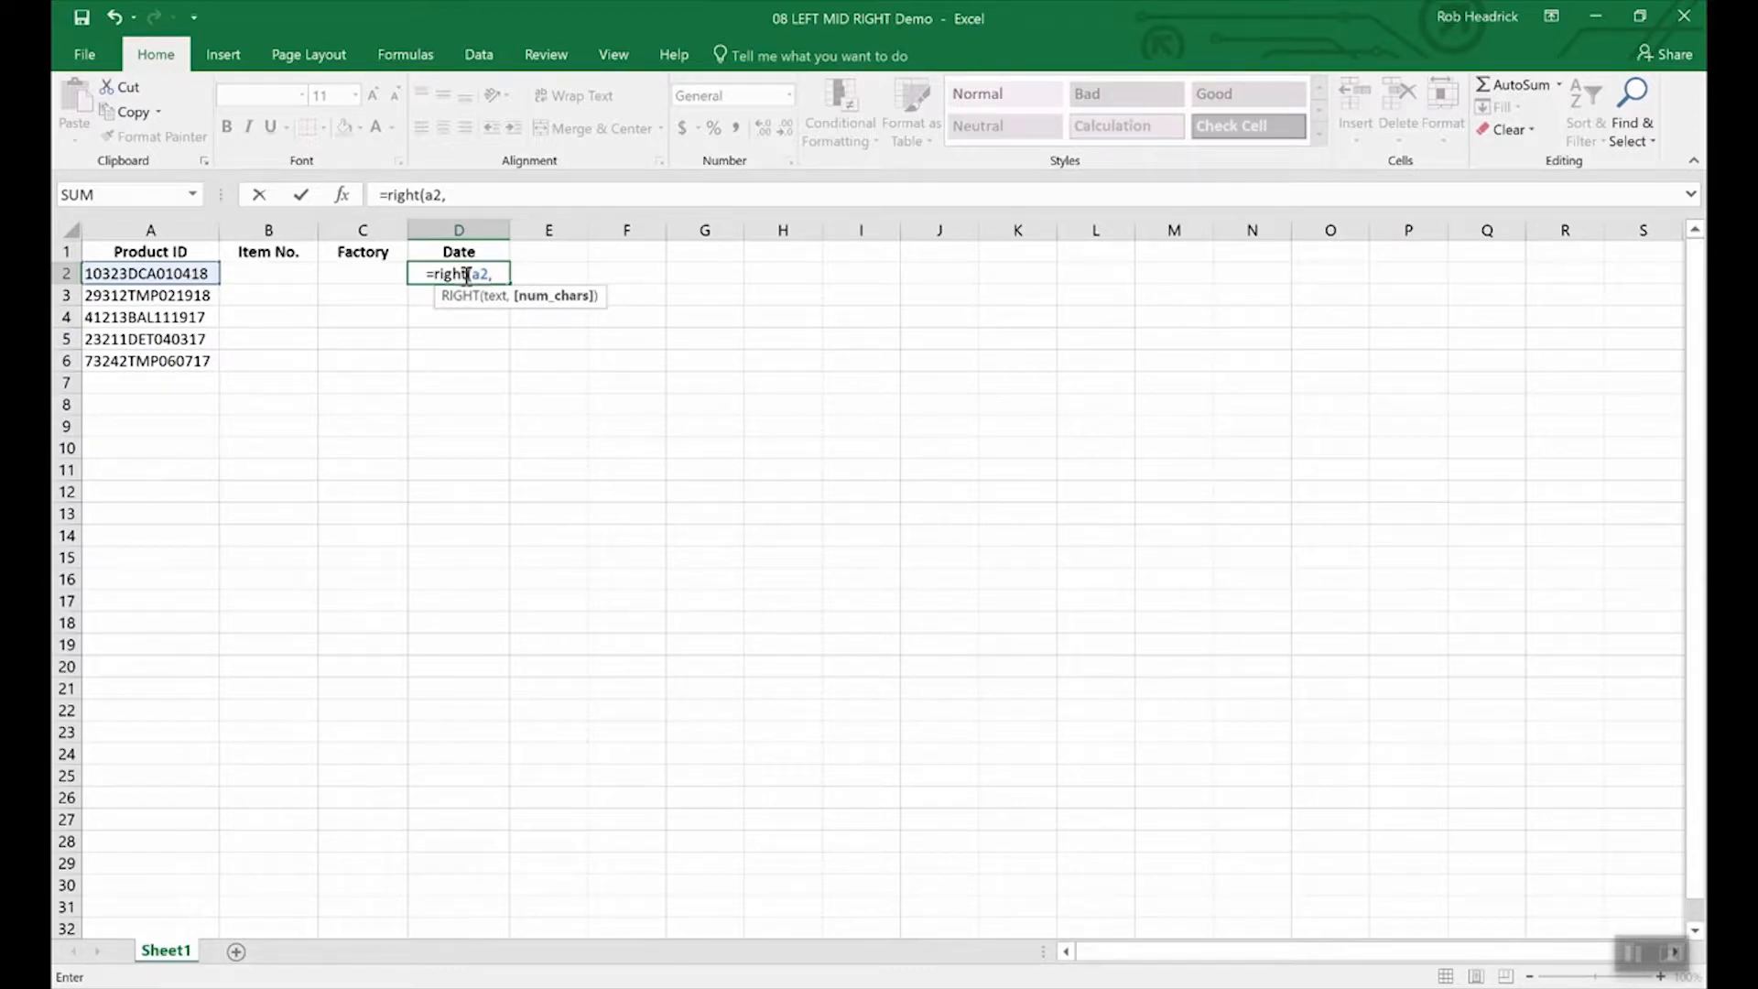
pyautogui.write('6)')
pyautogui.press('Return')
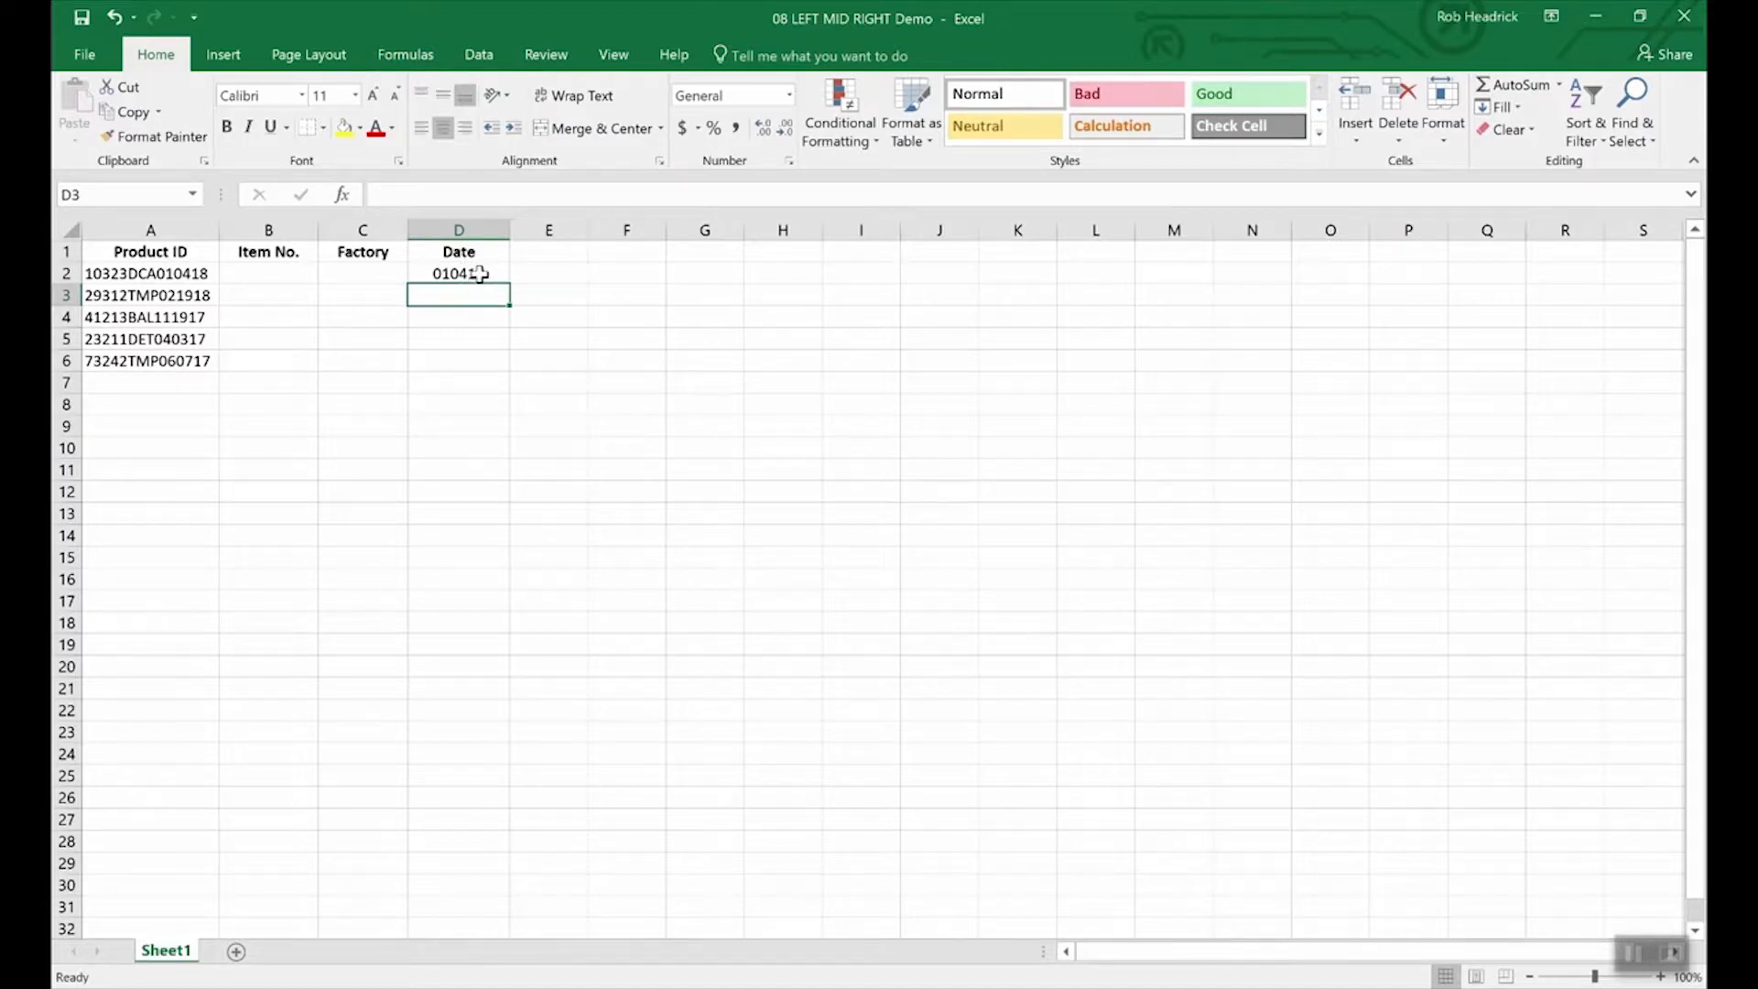
pyautogui.click(474, 275)
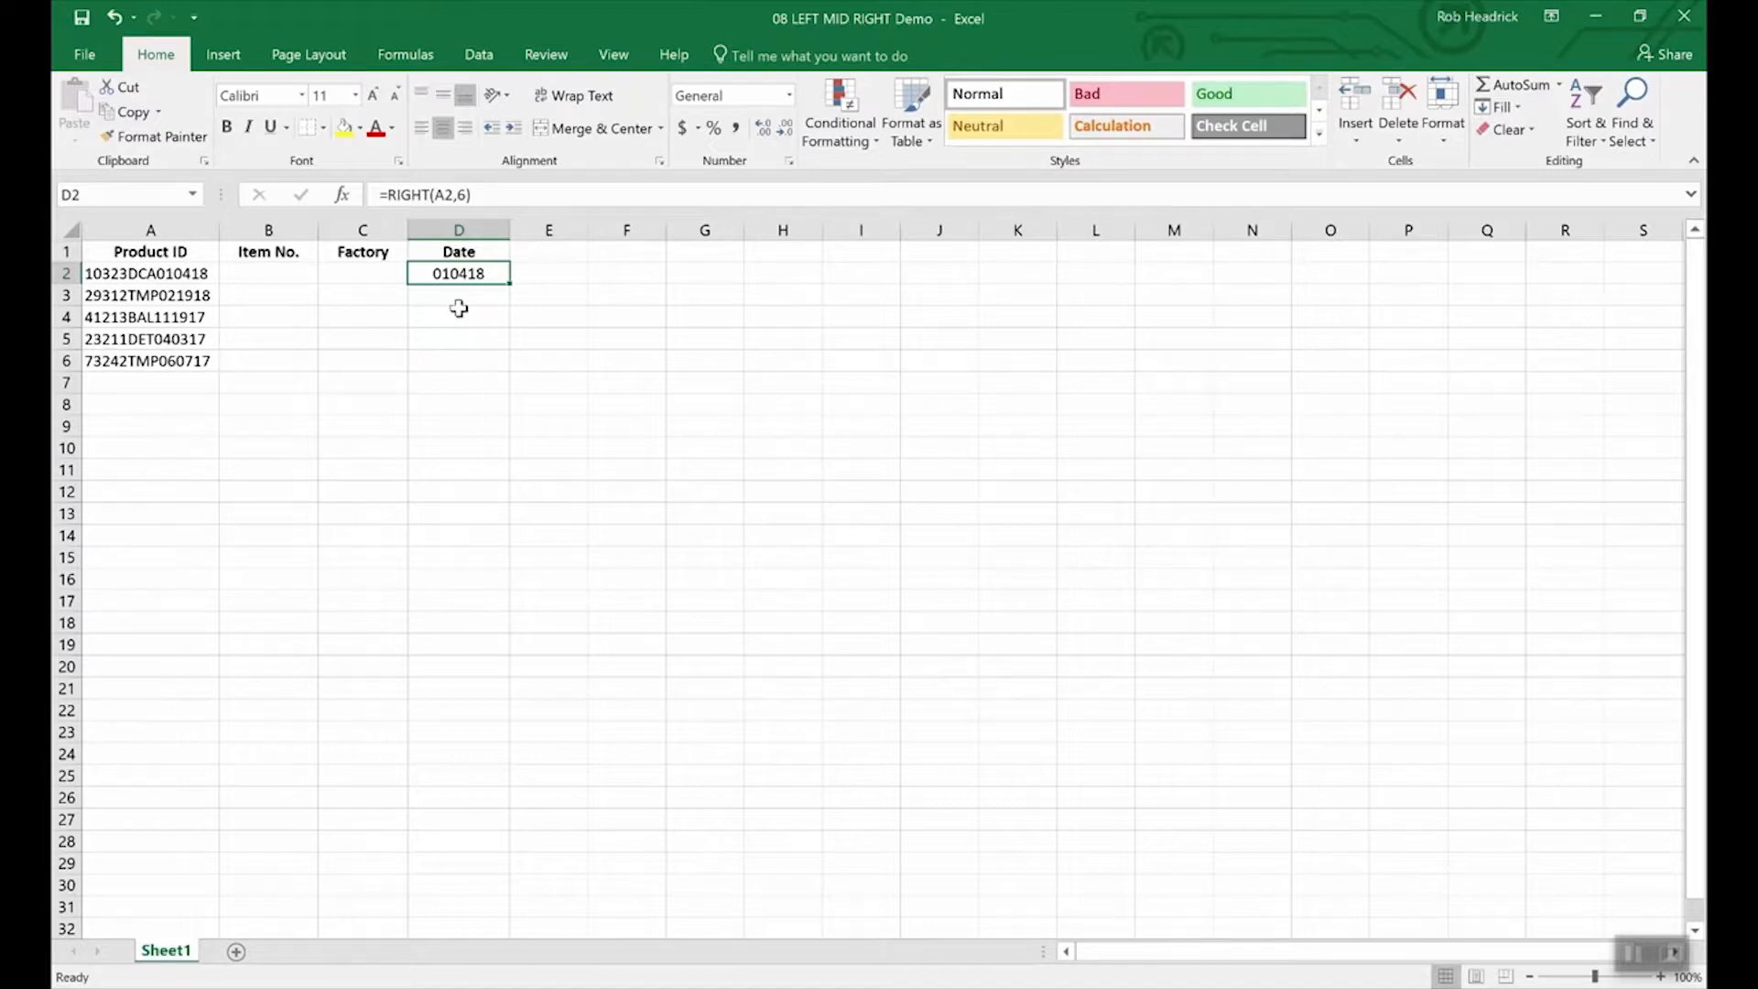
# Enter =LEFT(A2,5) in B2 so the item number reads 10323.
pyautogui.click(275, 275)
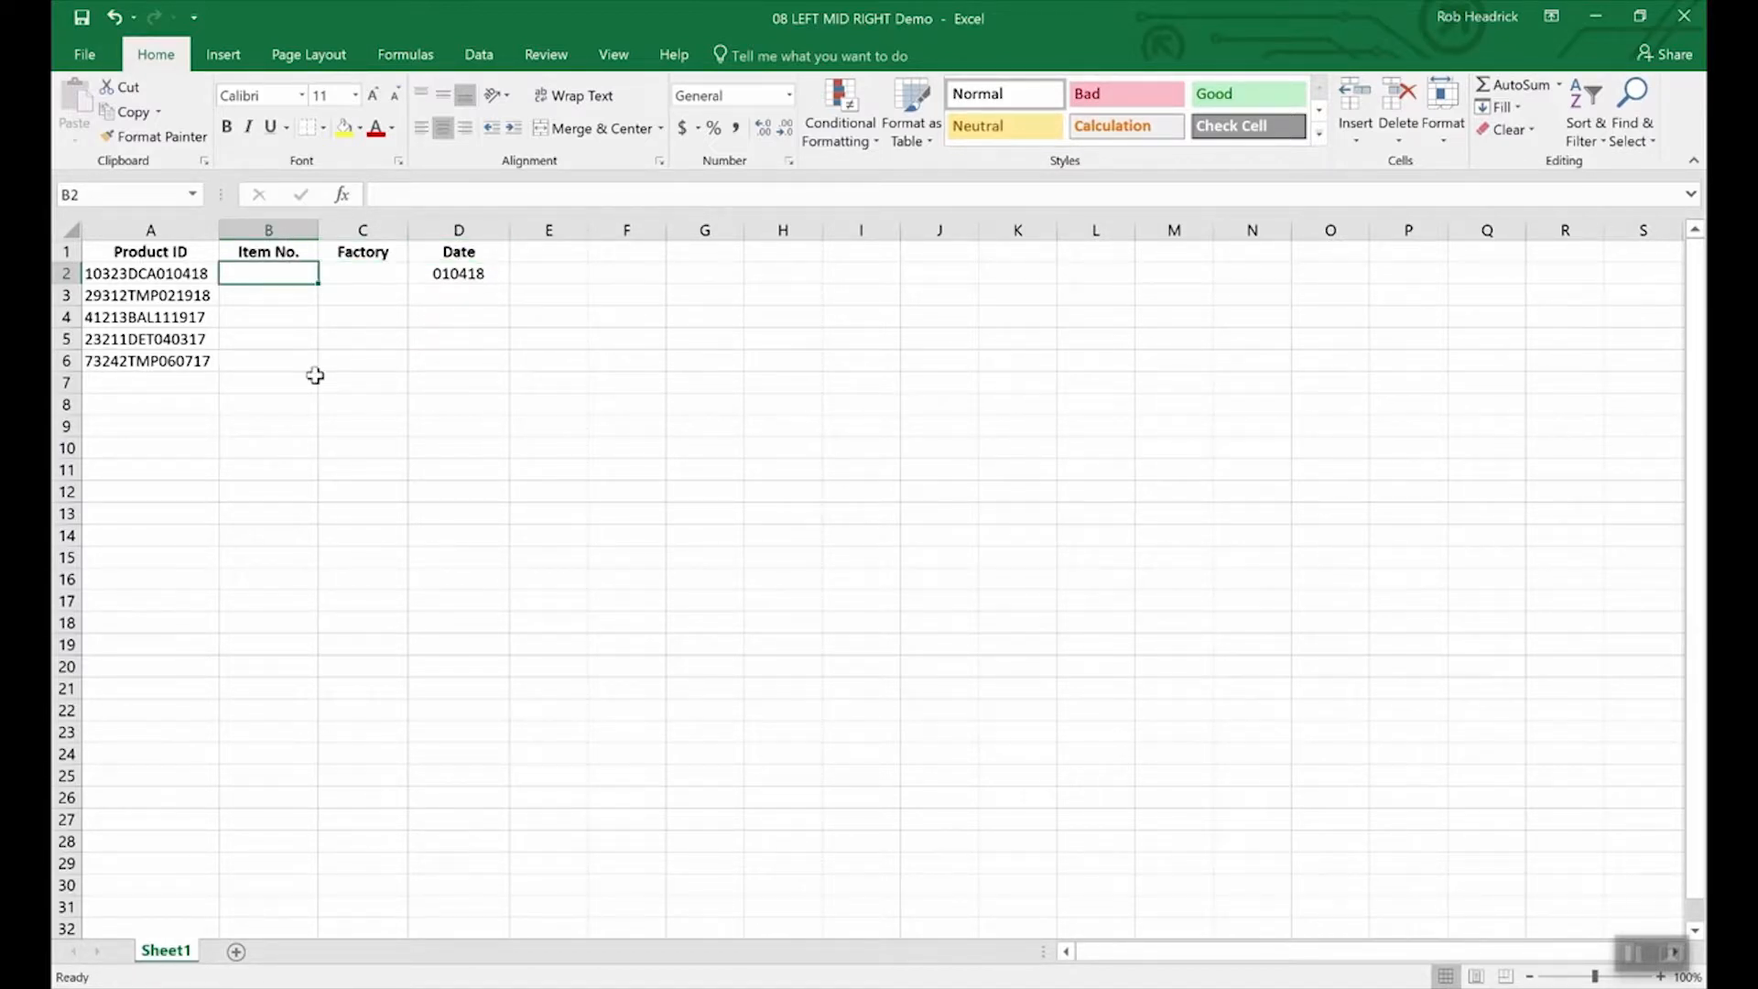
pyautogui.write('=lef')
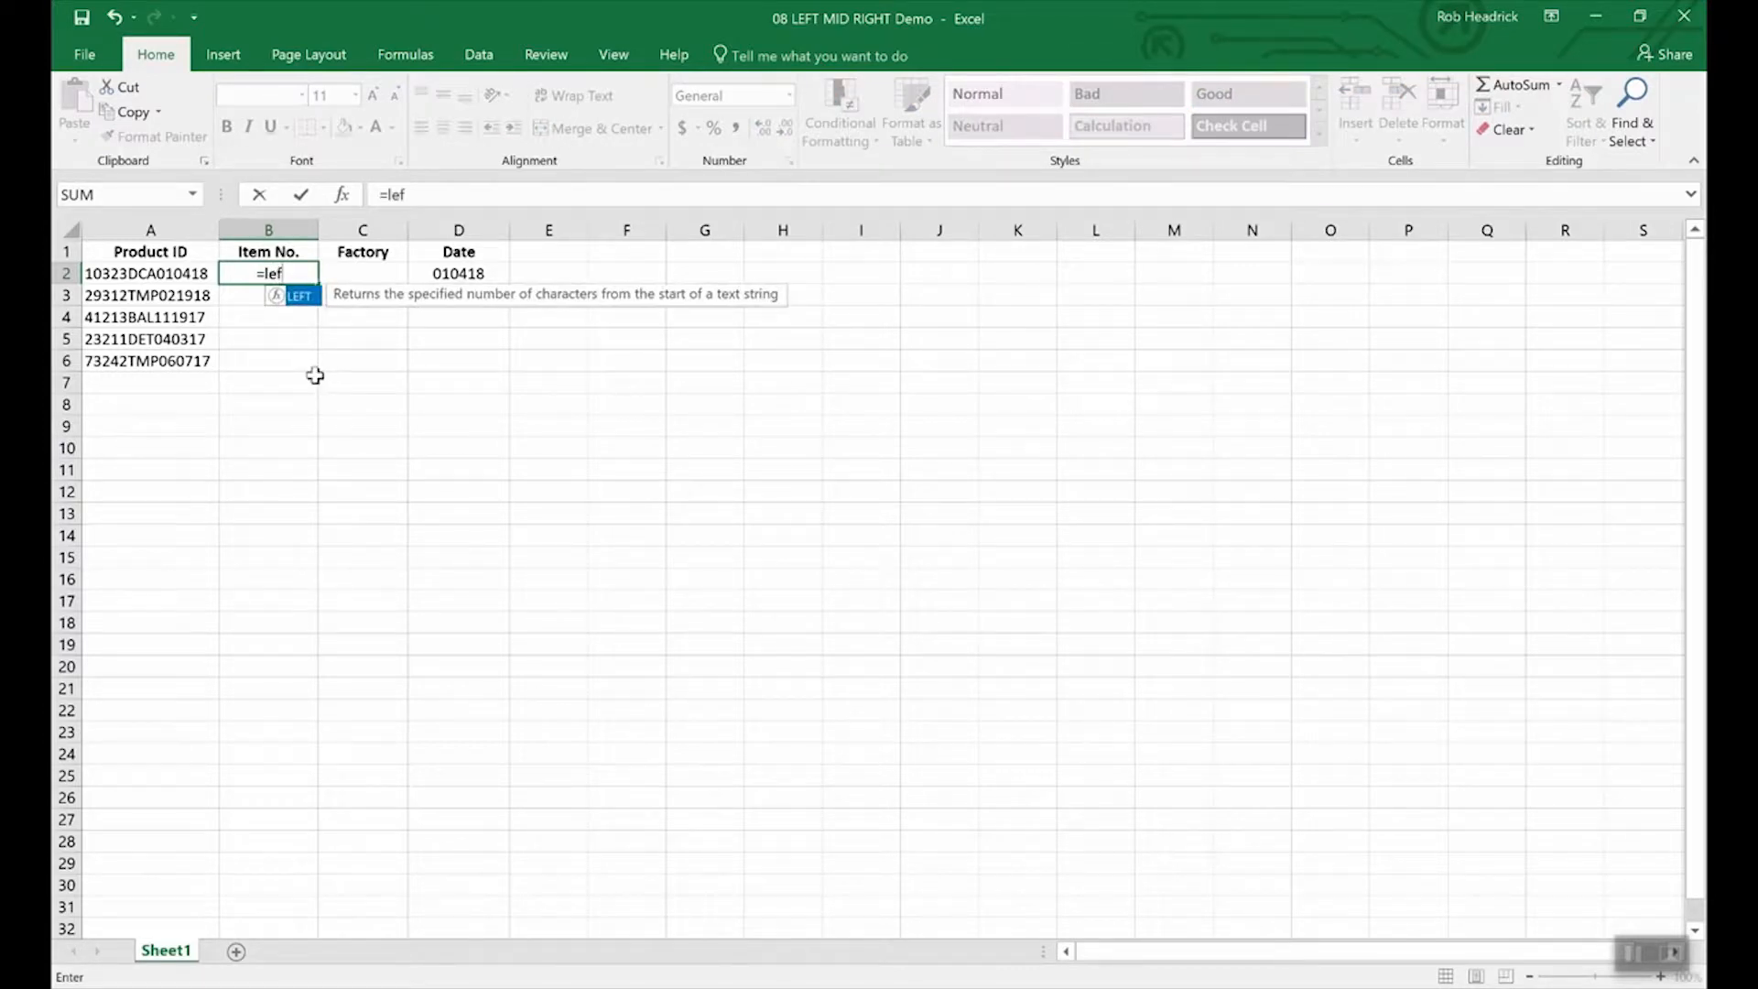
pyautogui.write('t(')
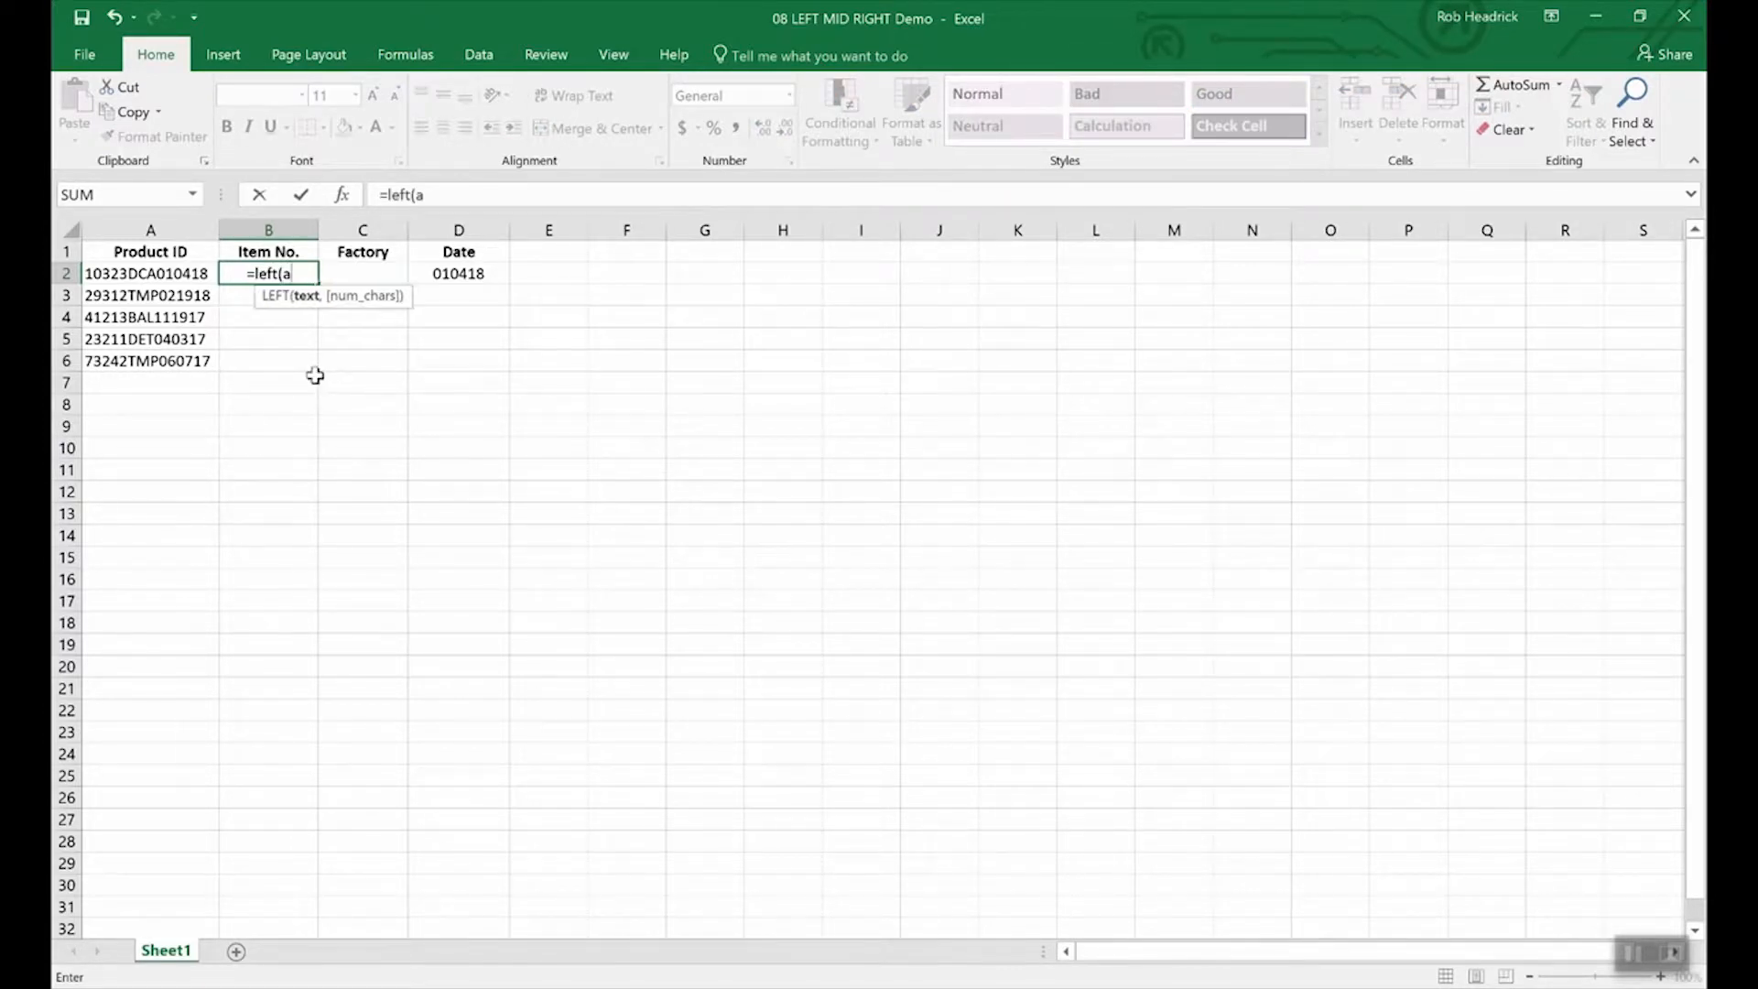
pyautogui.write('a2')
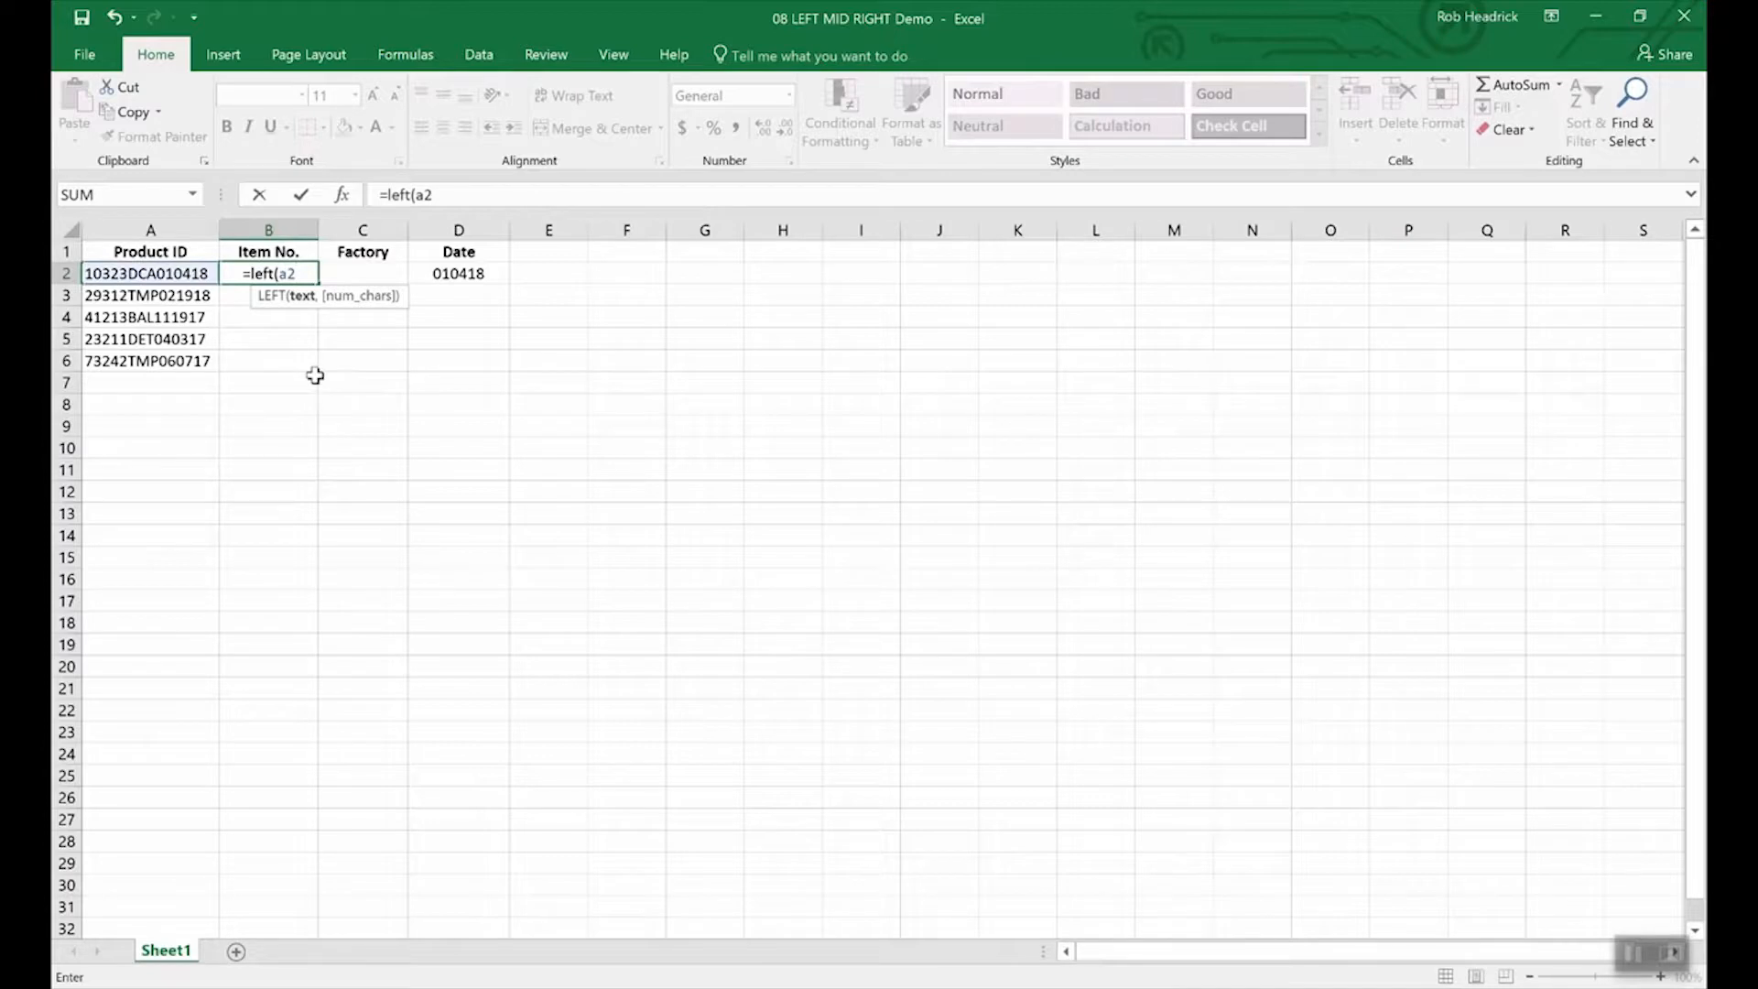
pyautogui.write(',5')
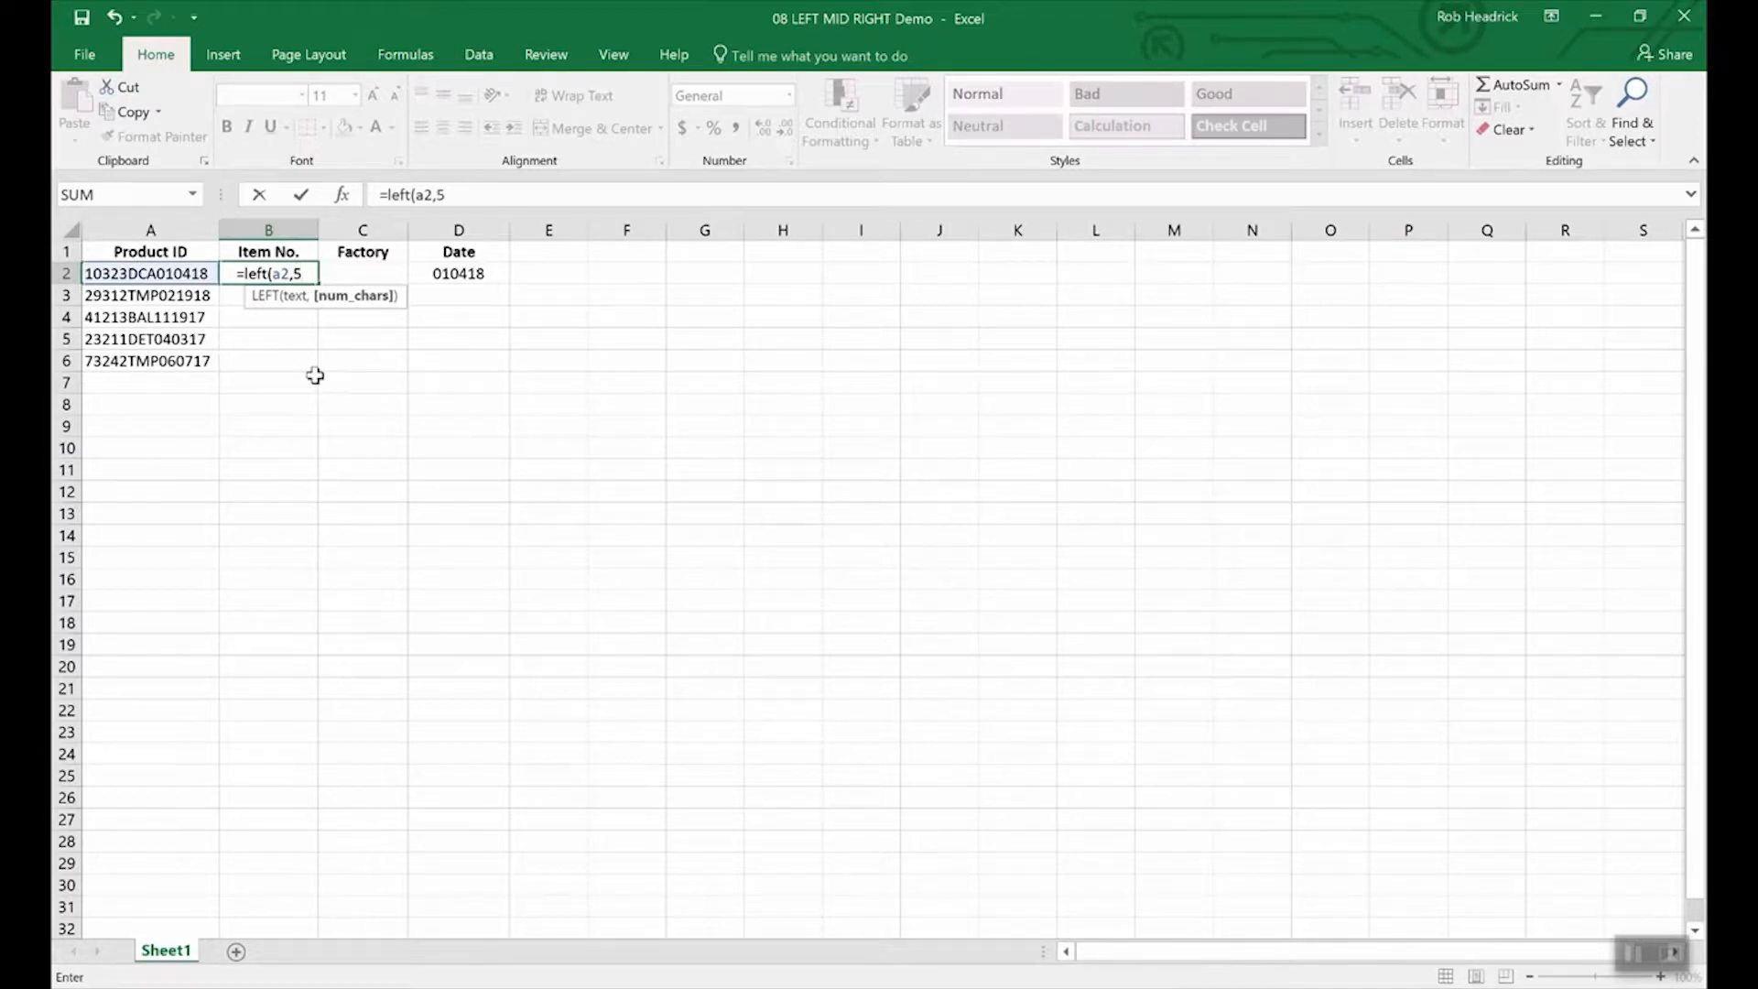
pyautogui.write(')')
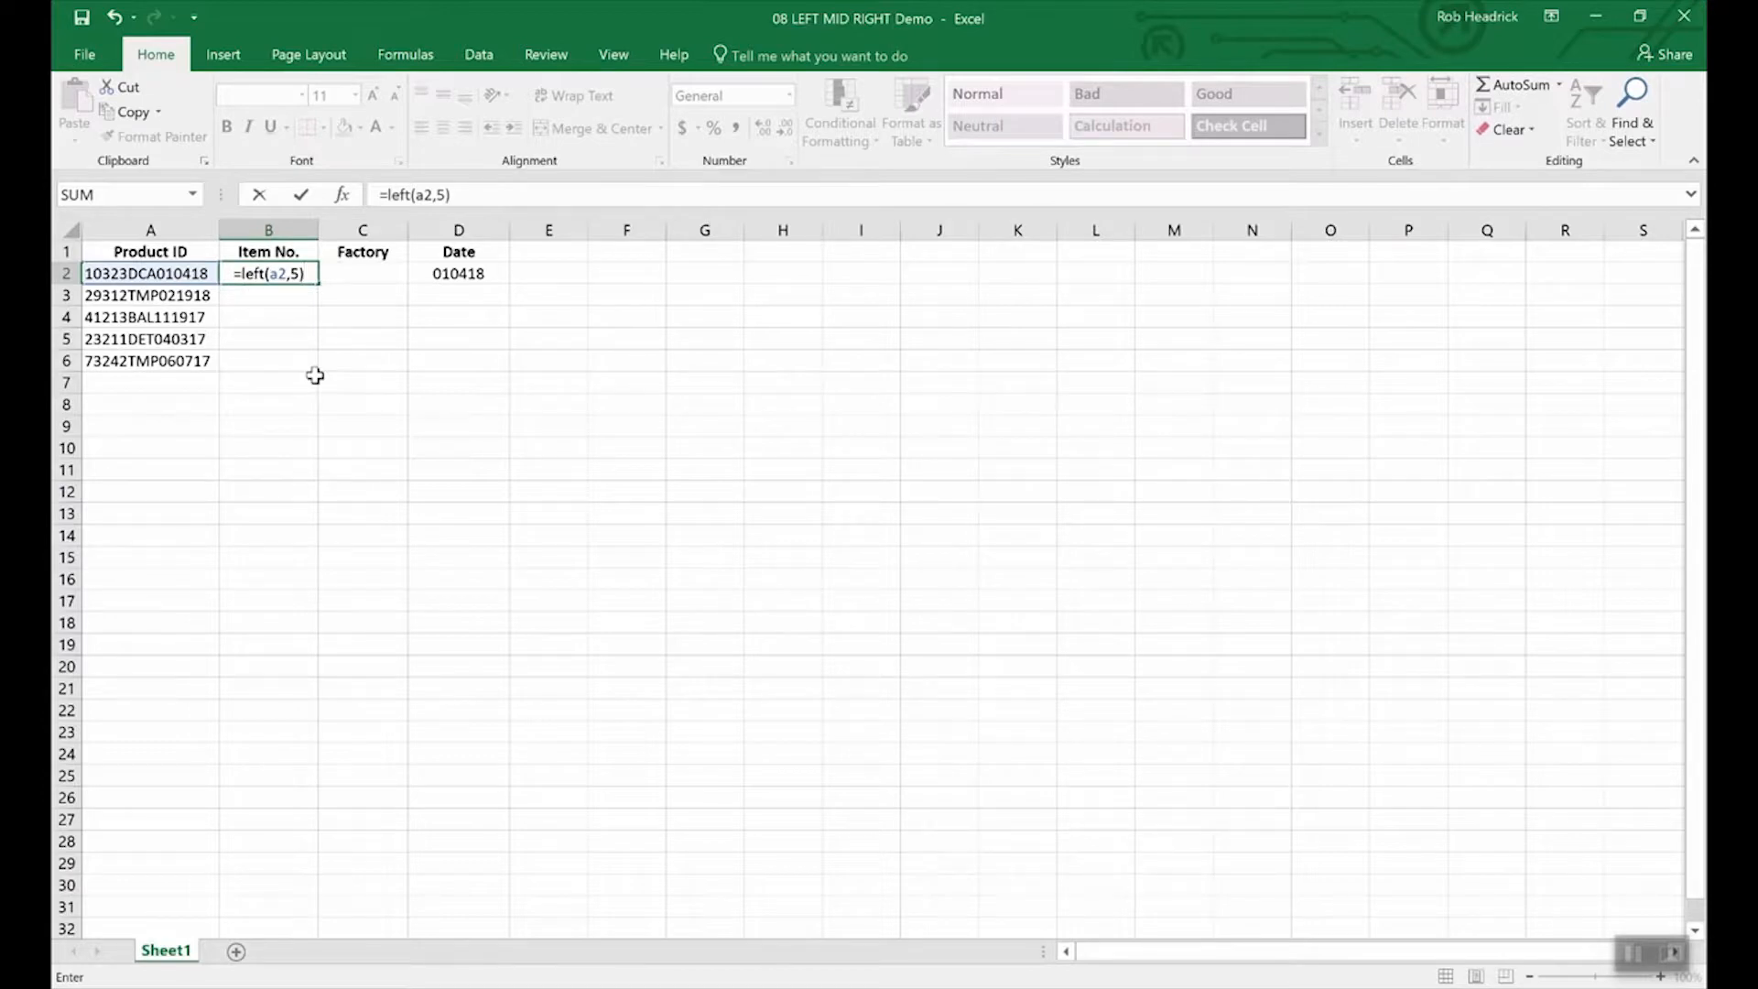
pyautogui.press('Return')
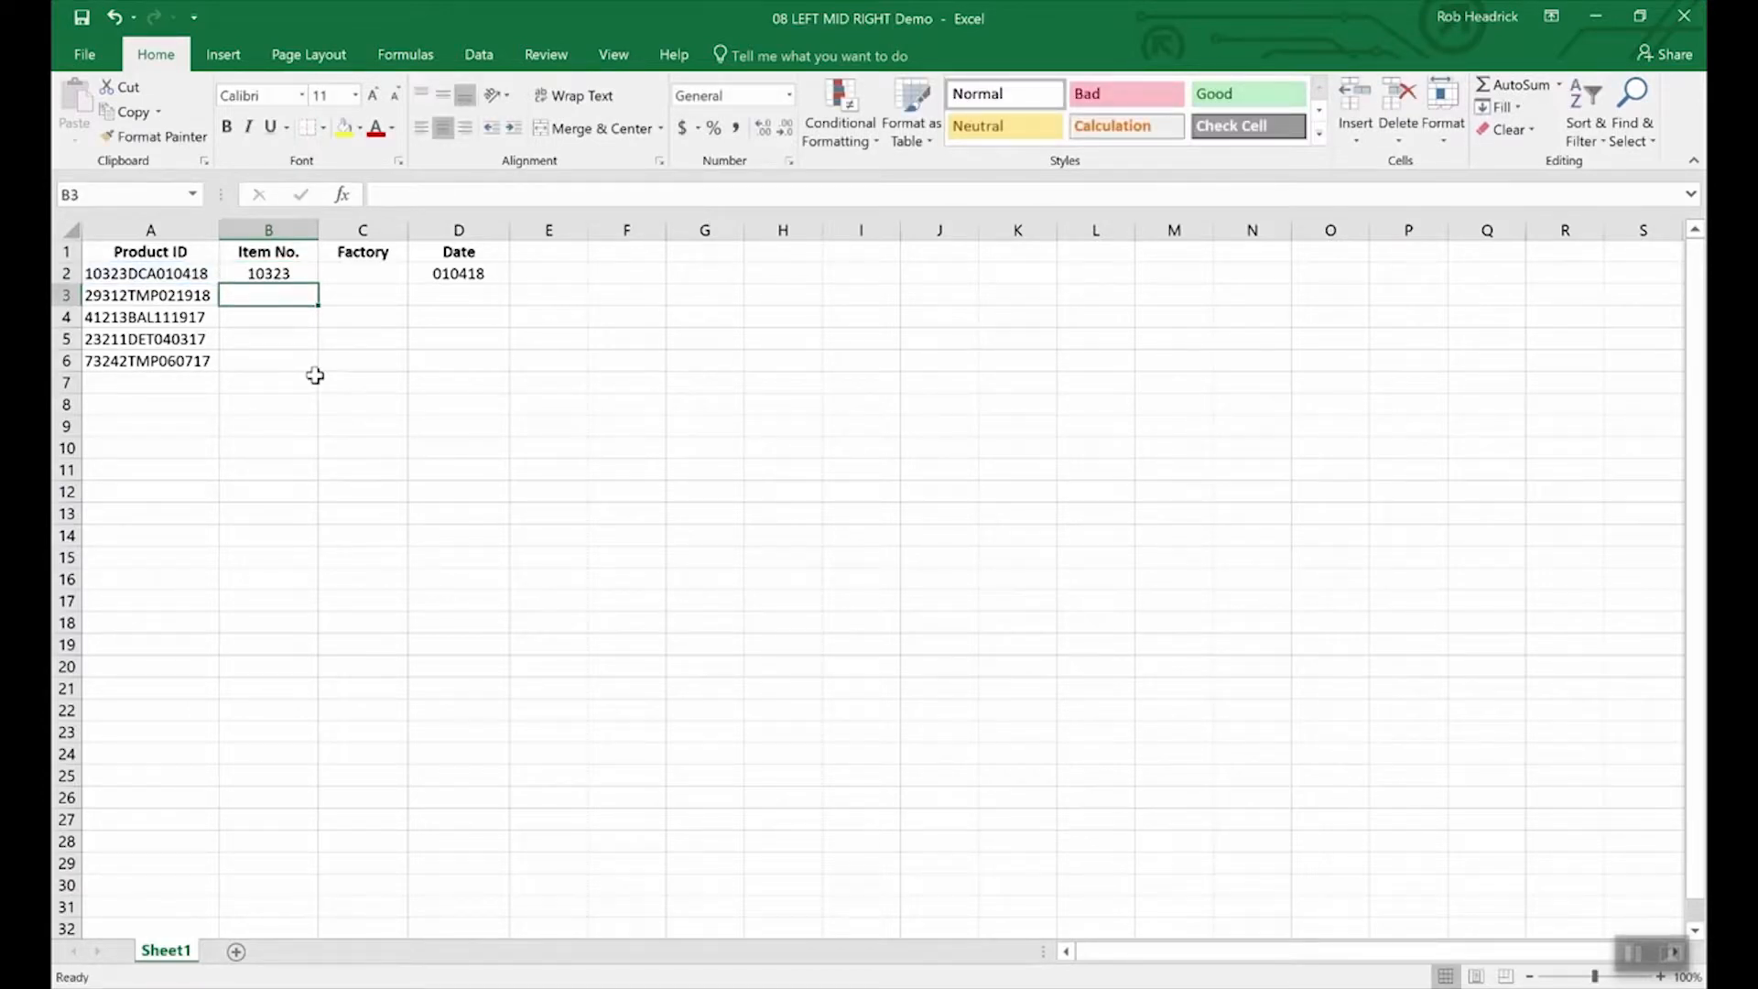
pyautogui.press('Up')
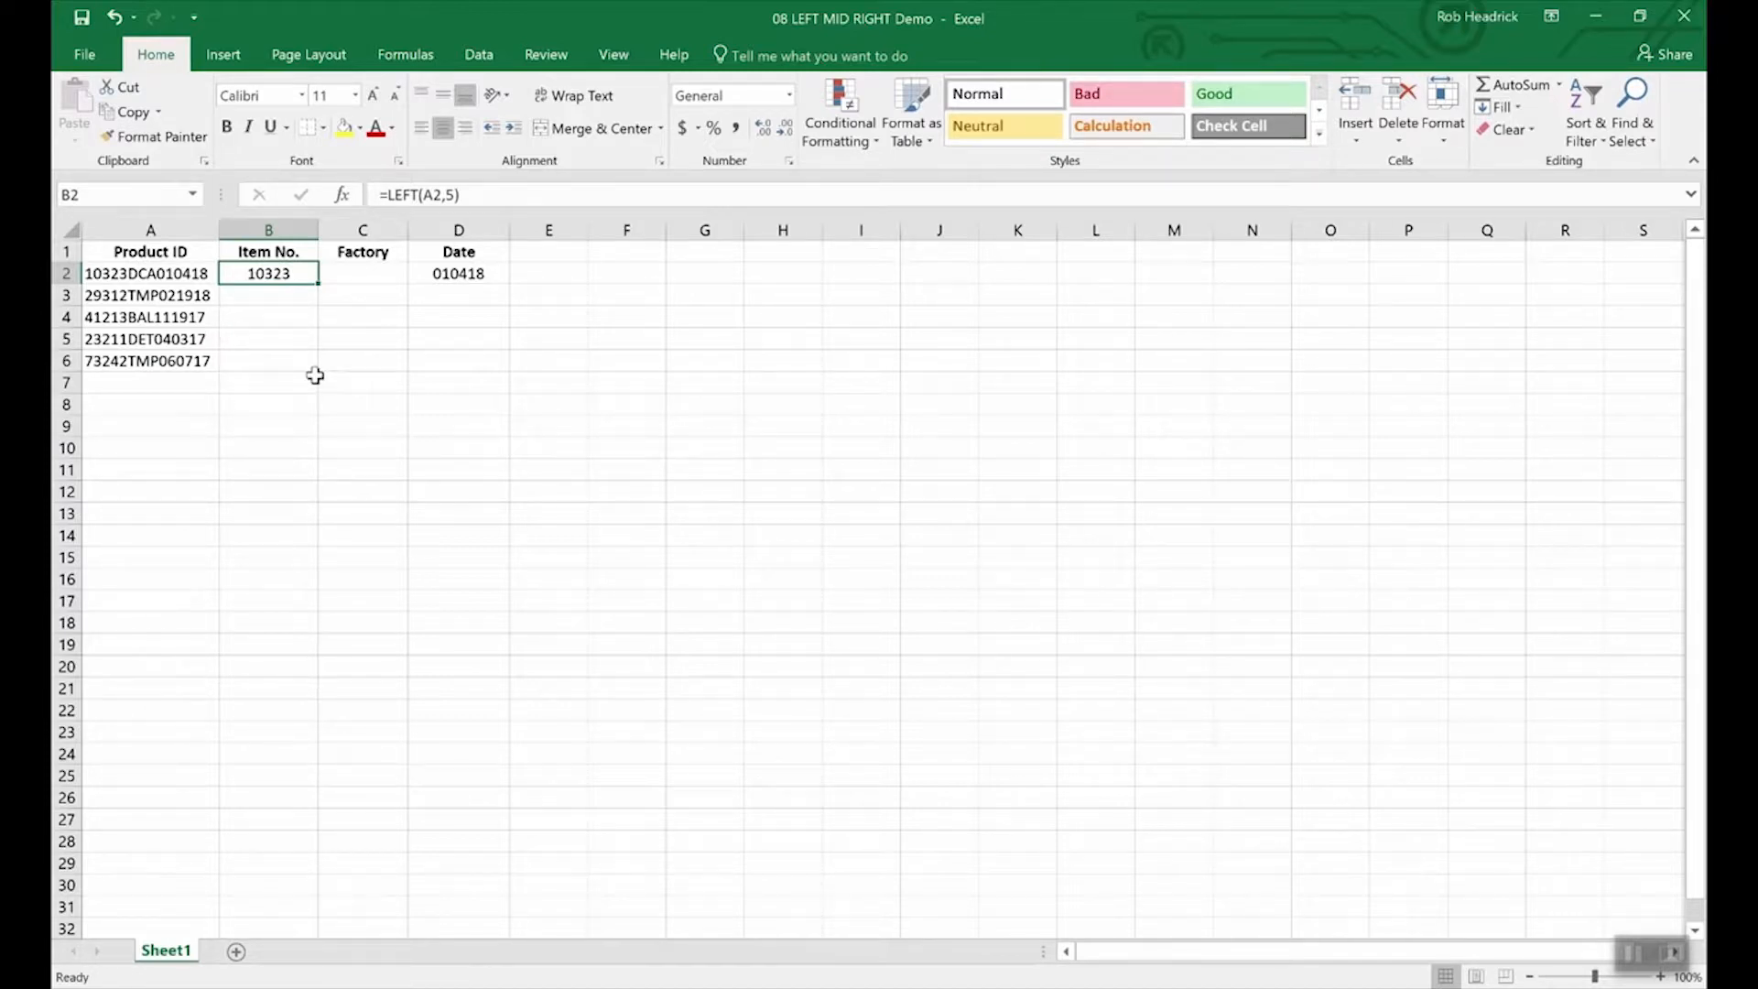
pyautogui.press('Right')
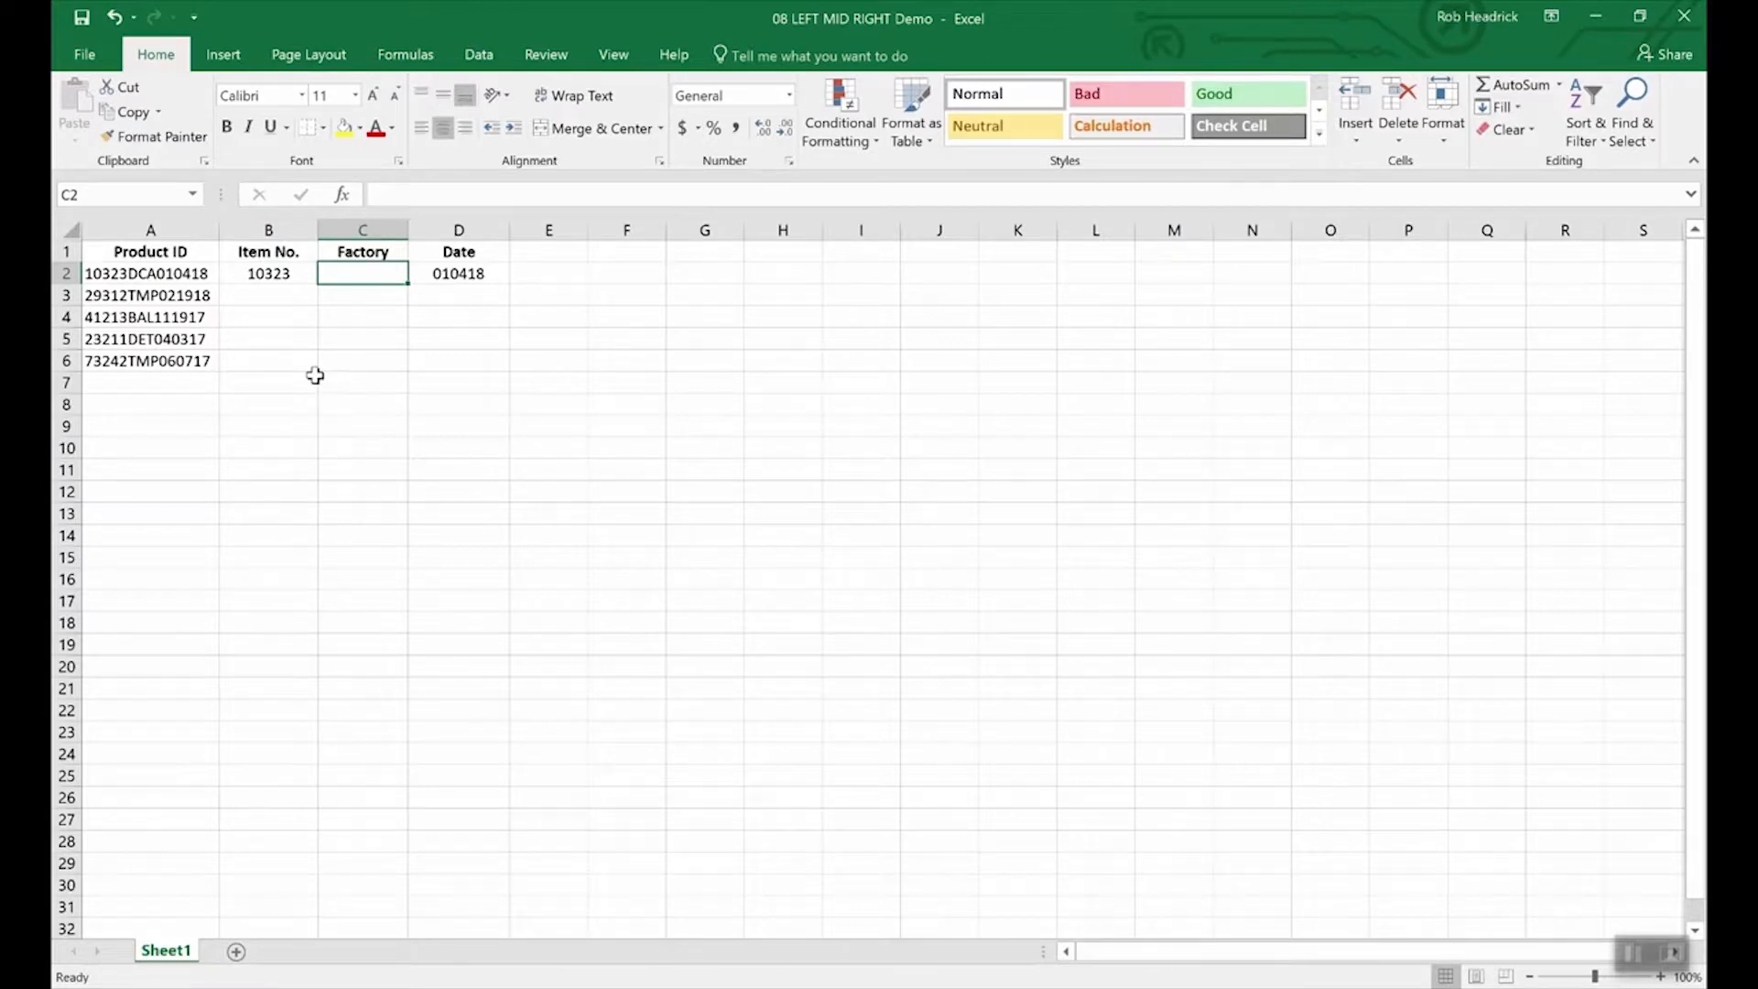
# Enter =MID(A2,6,3) in C2 to extract the factory code DCA.
pyautogui.write('=mid')
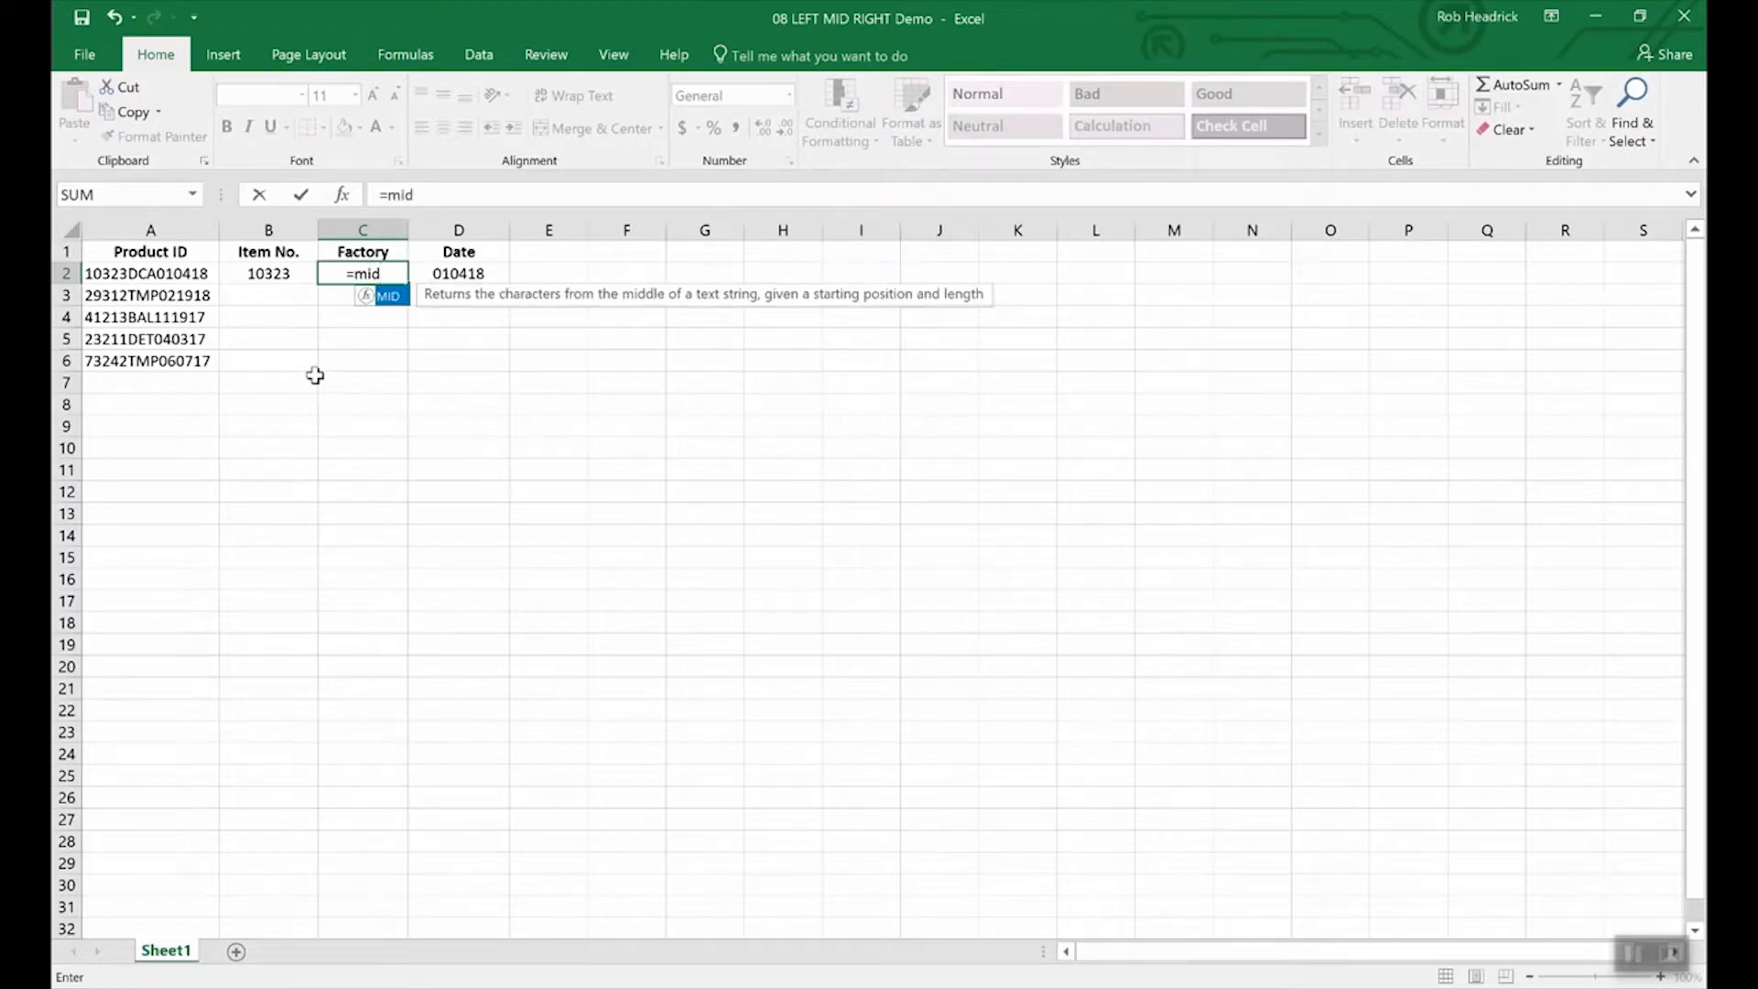
pyautogui.write('(a2')
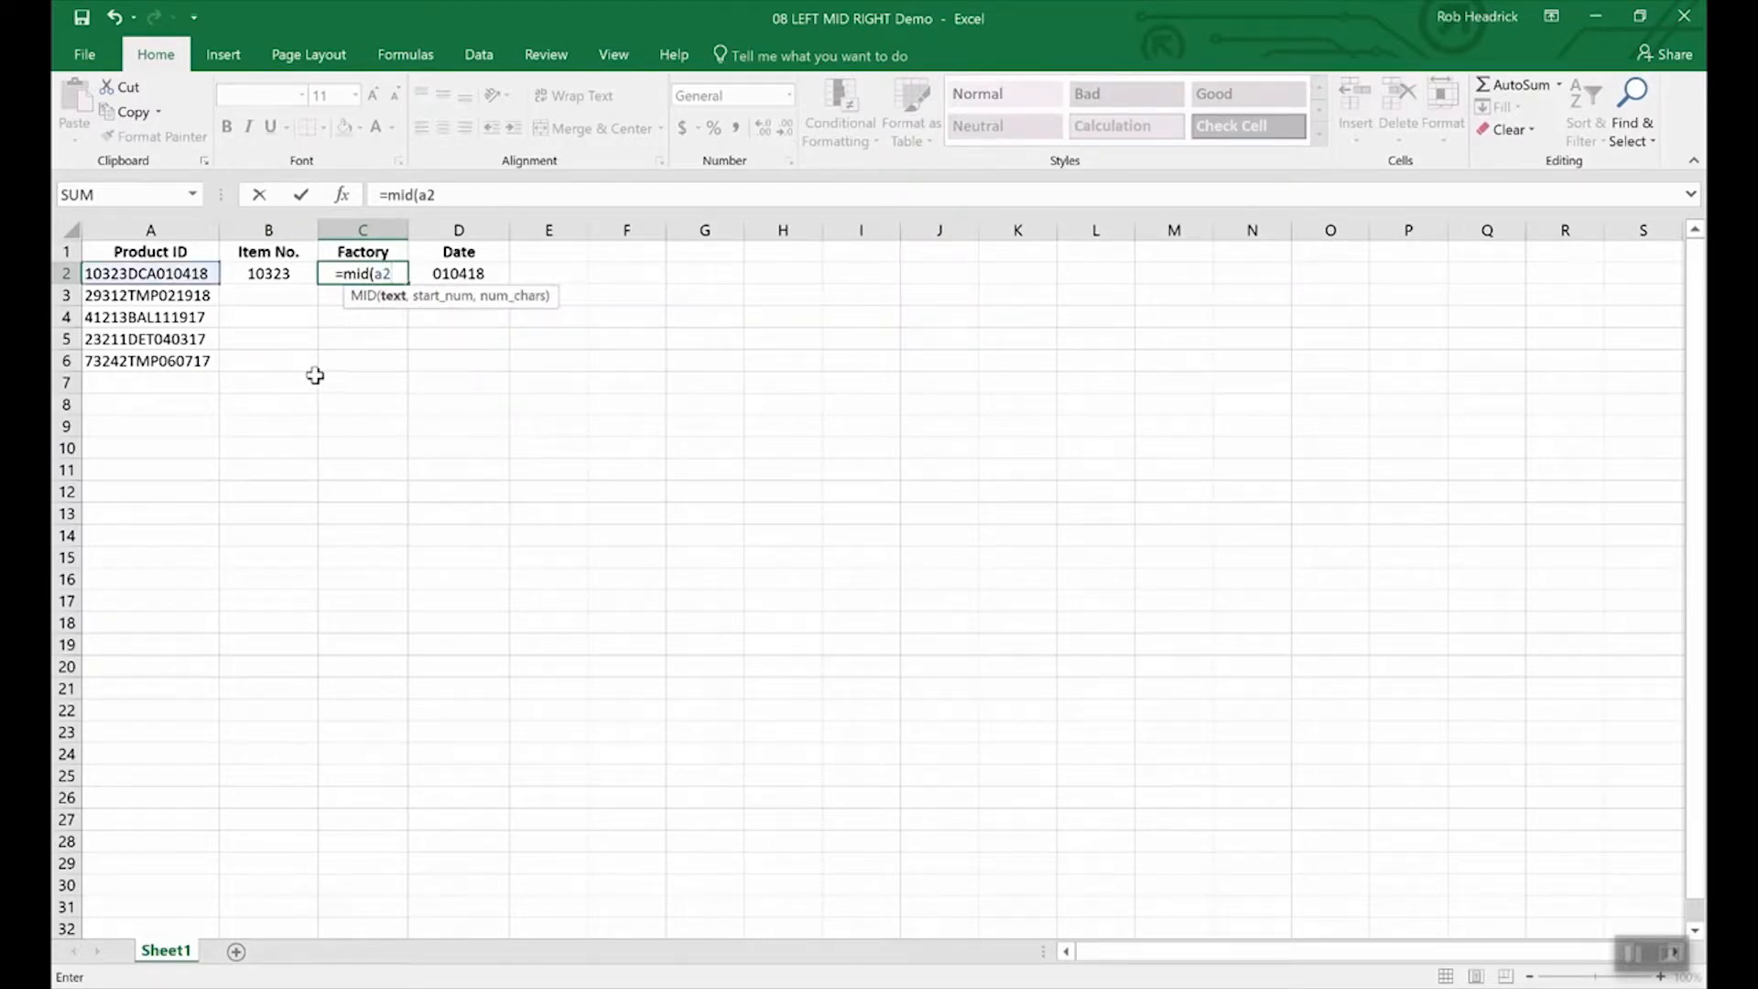
pyautogui.write(',')
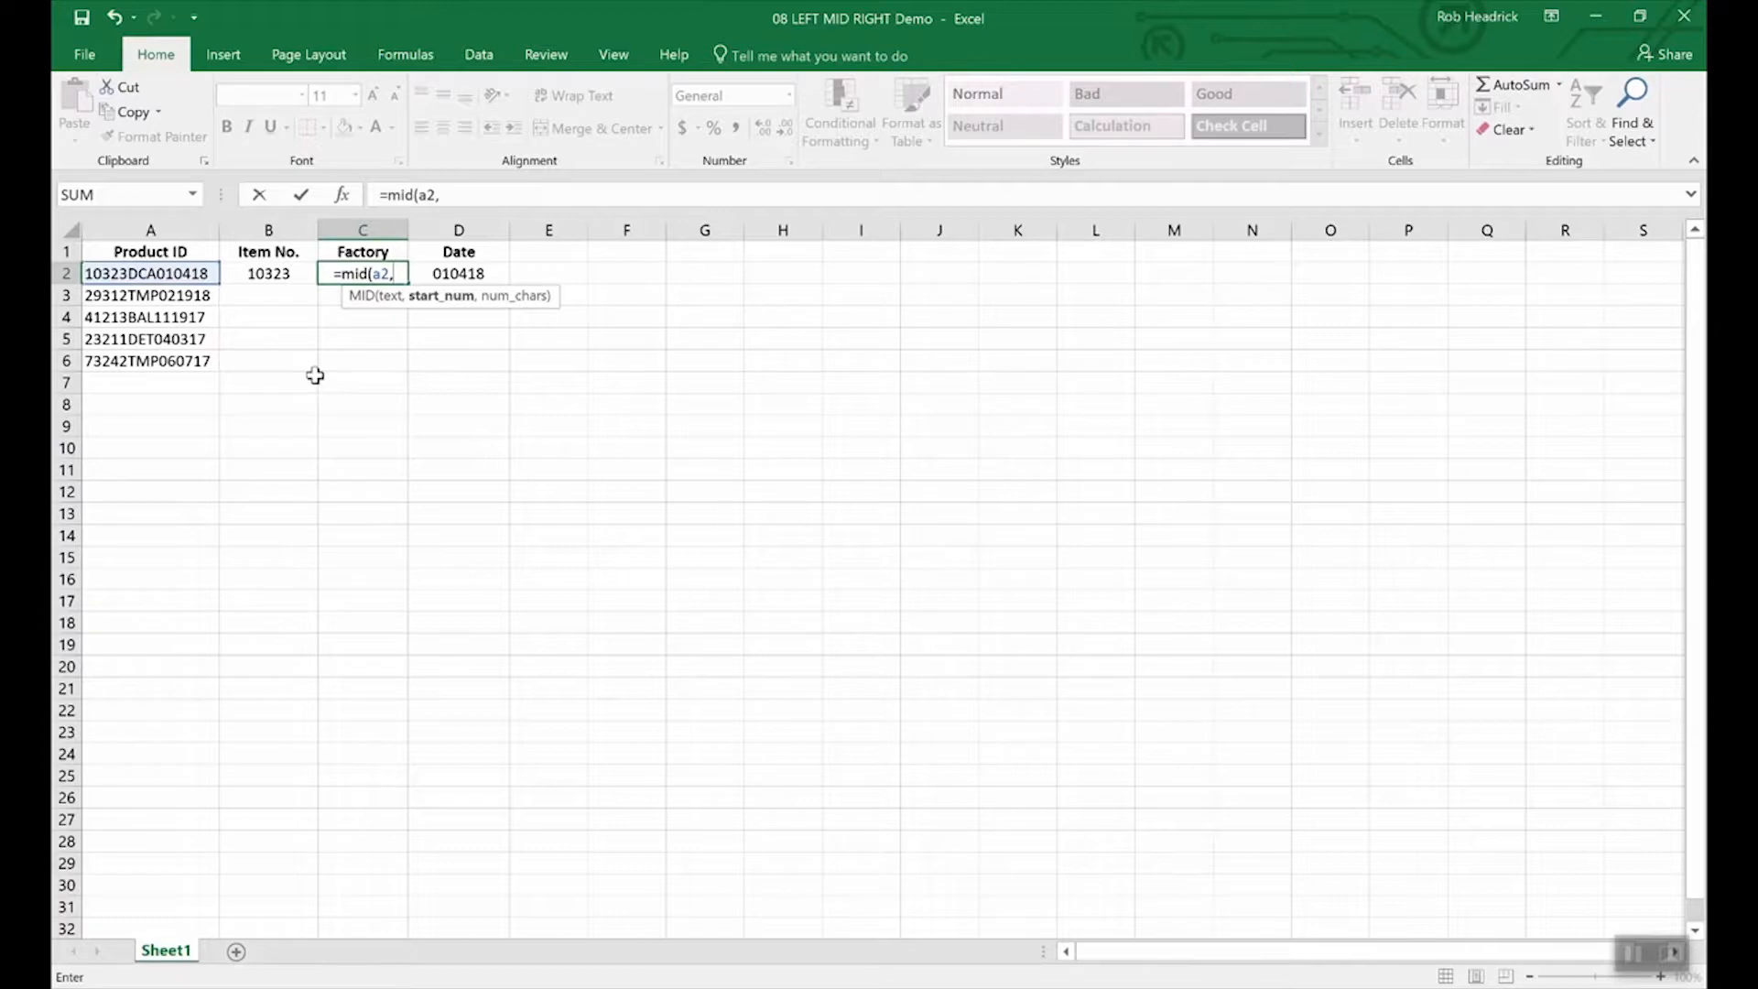
pyautogui.write('6,')
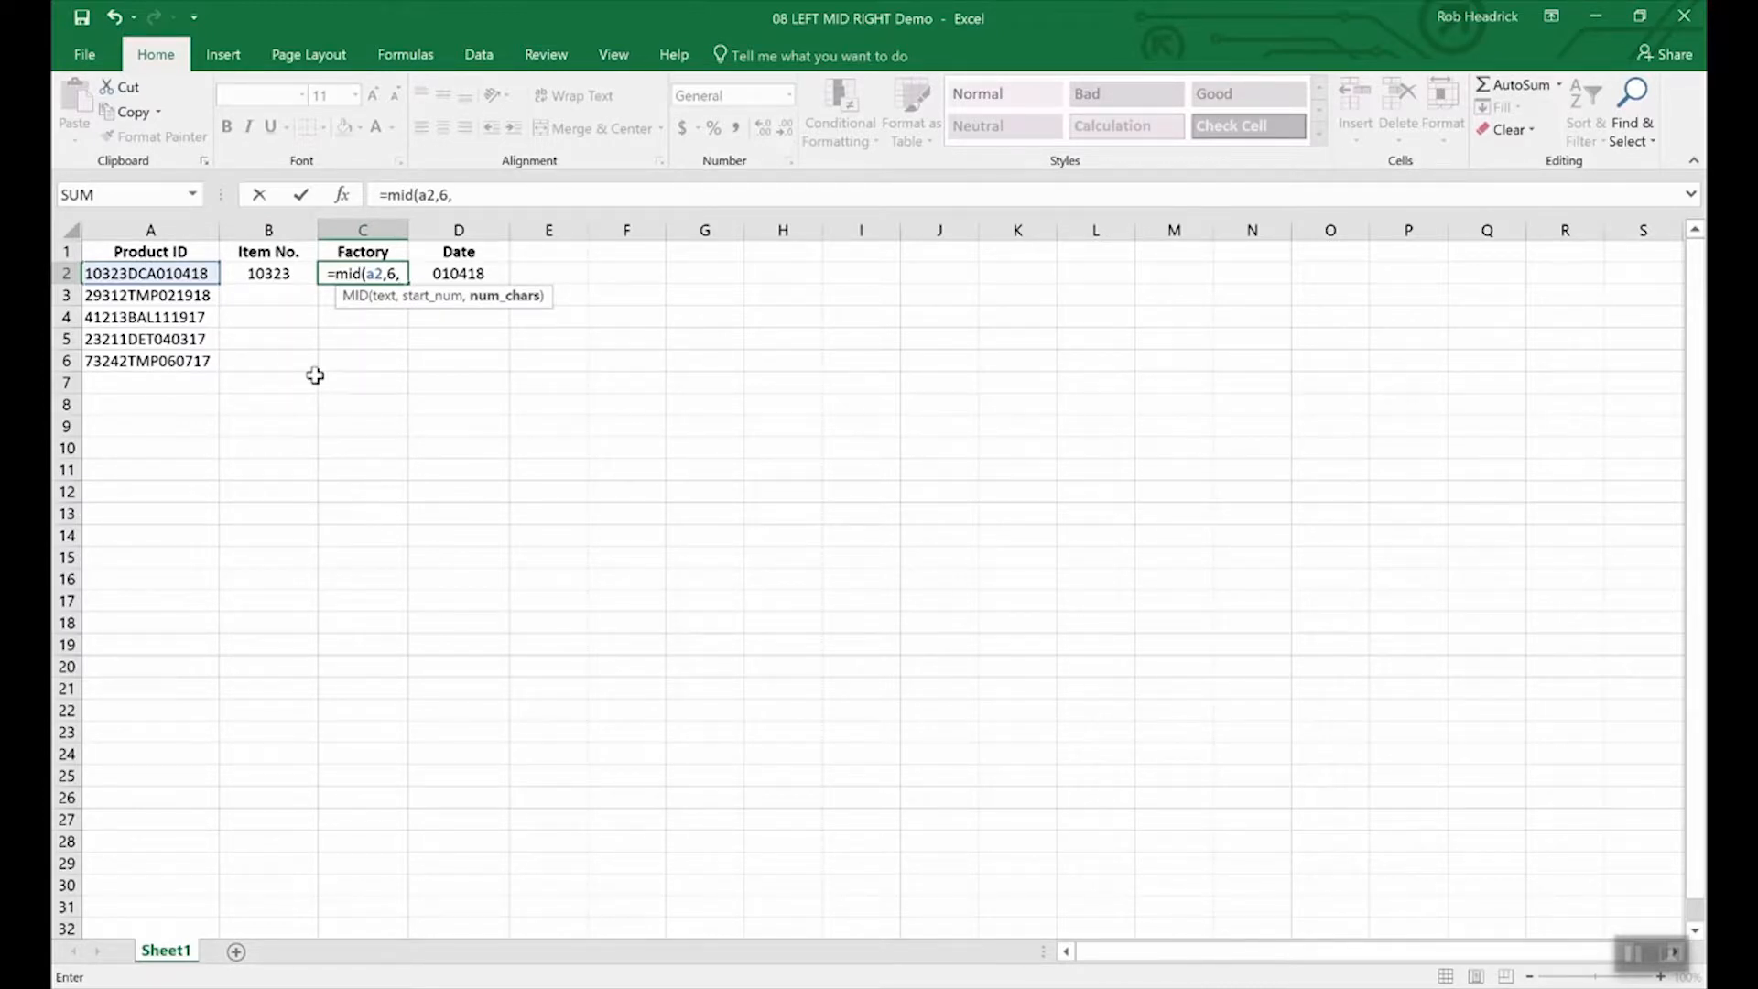
pyautogui.write('3')
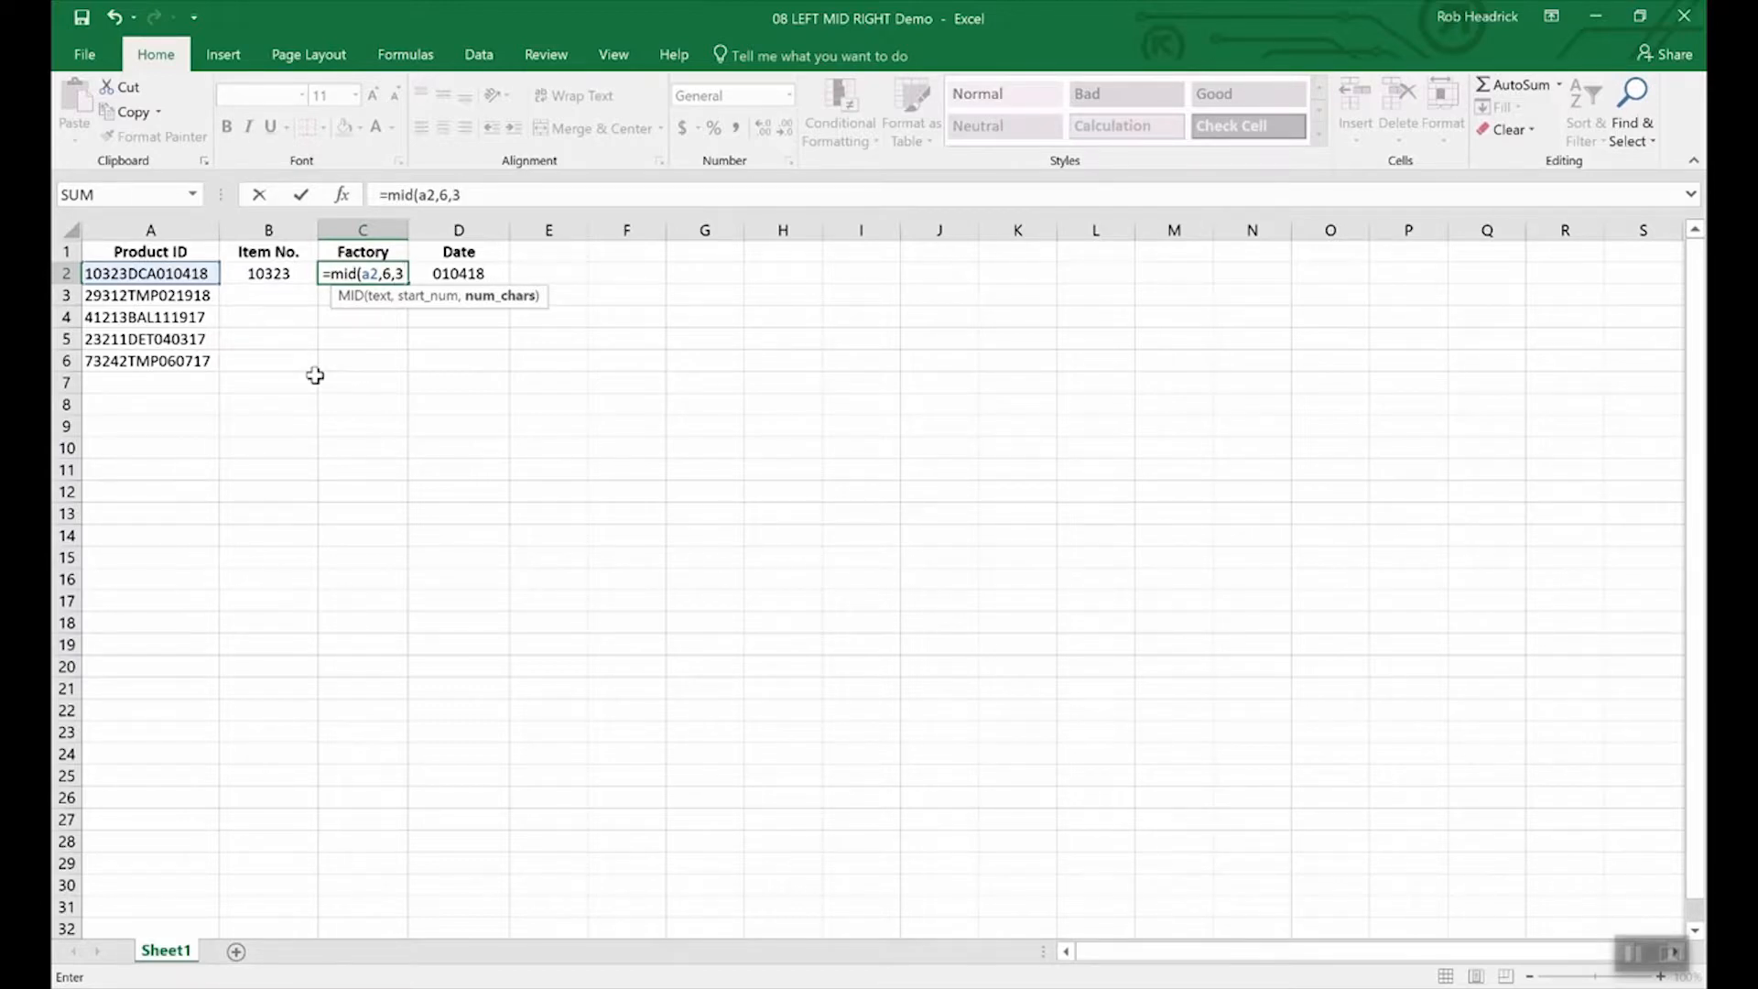
pyautogui.press('Return')
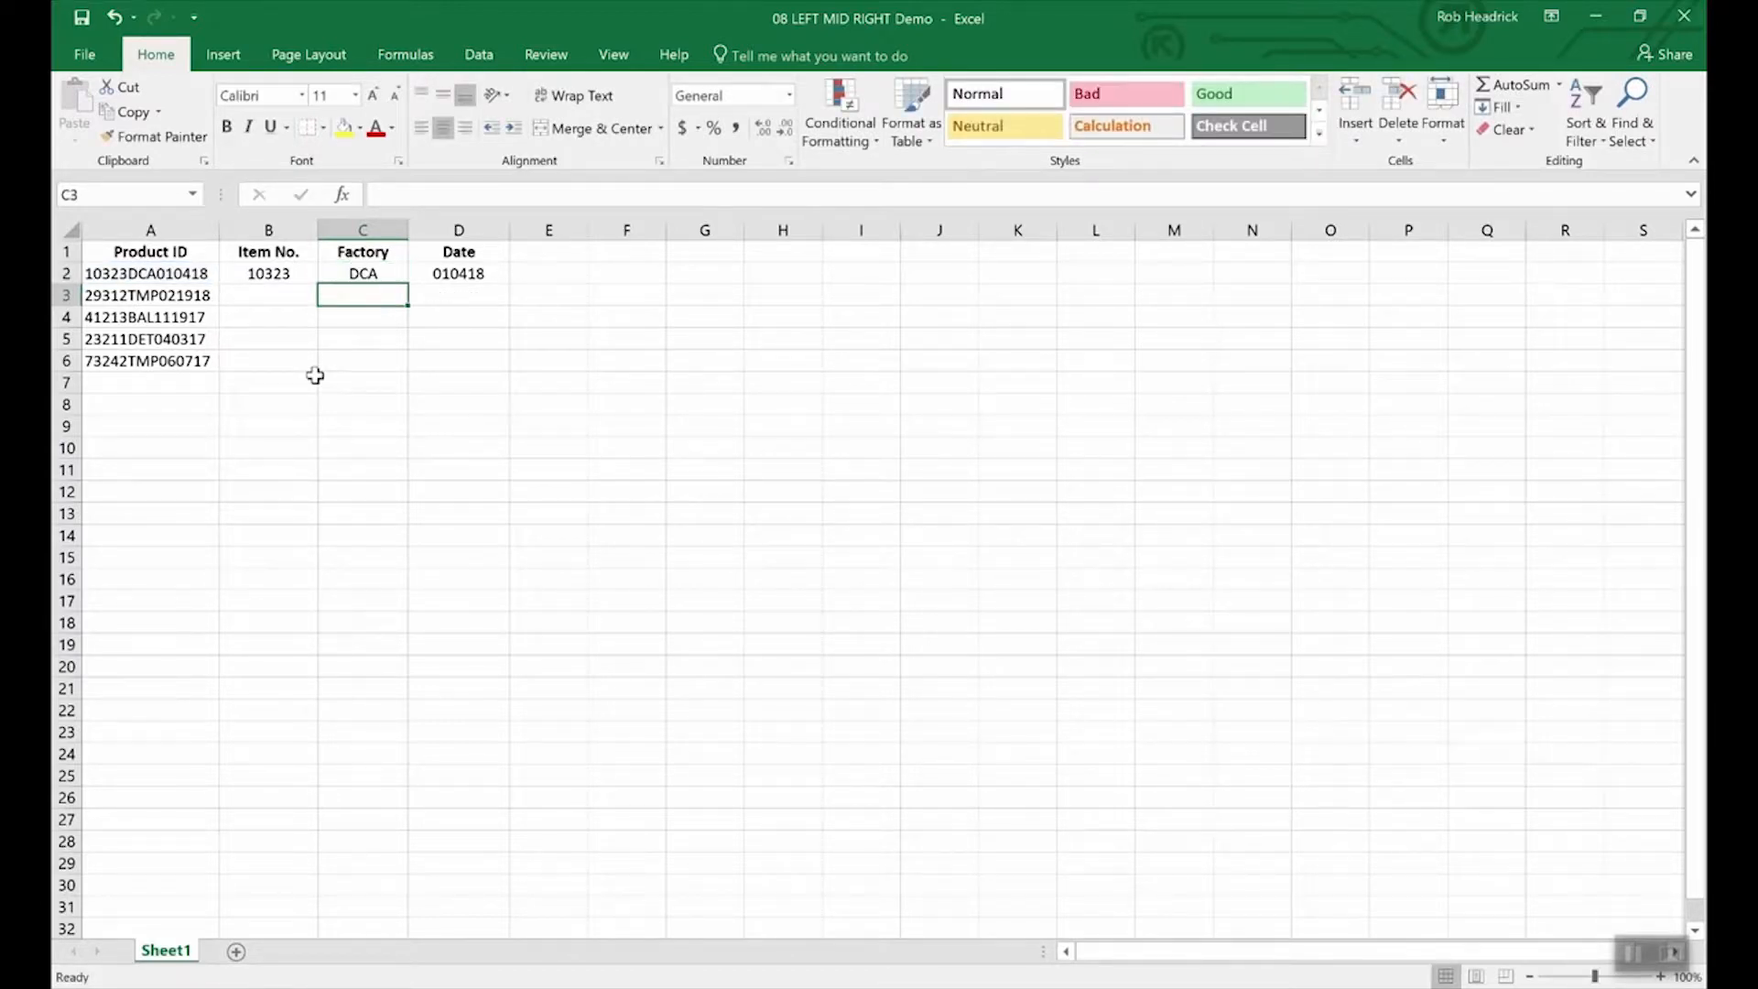
pyautogui.click(370, 273)
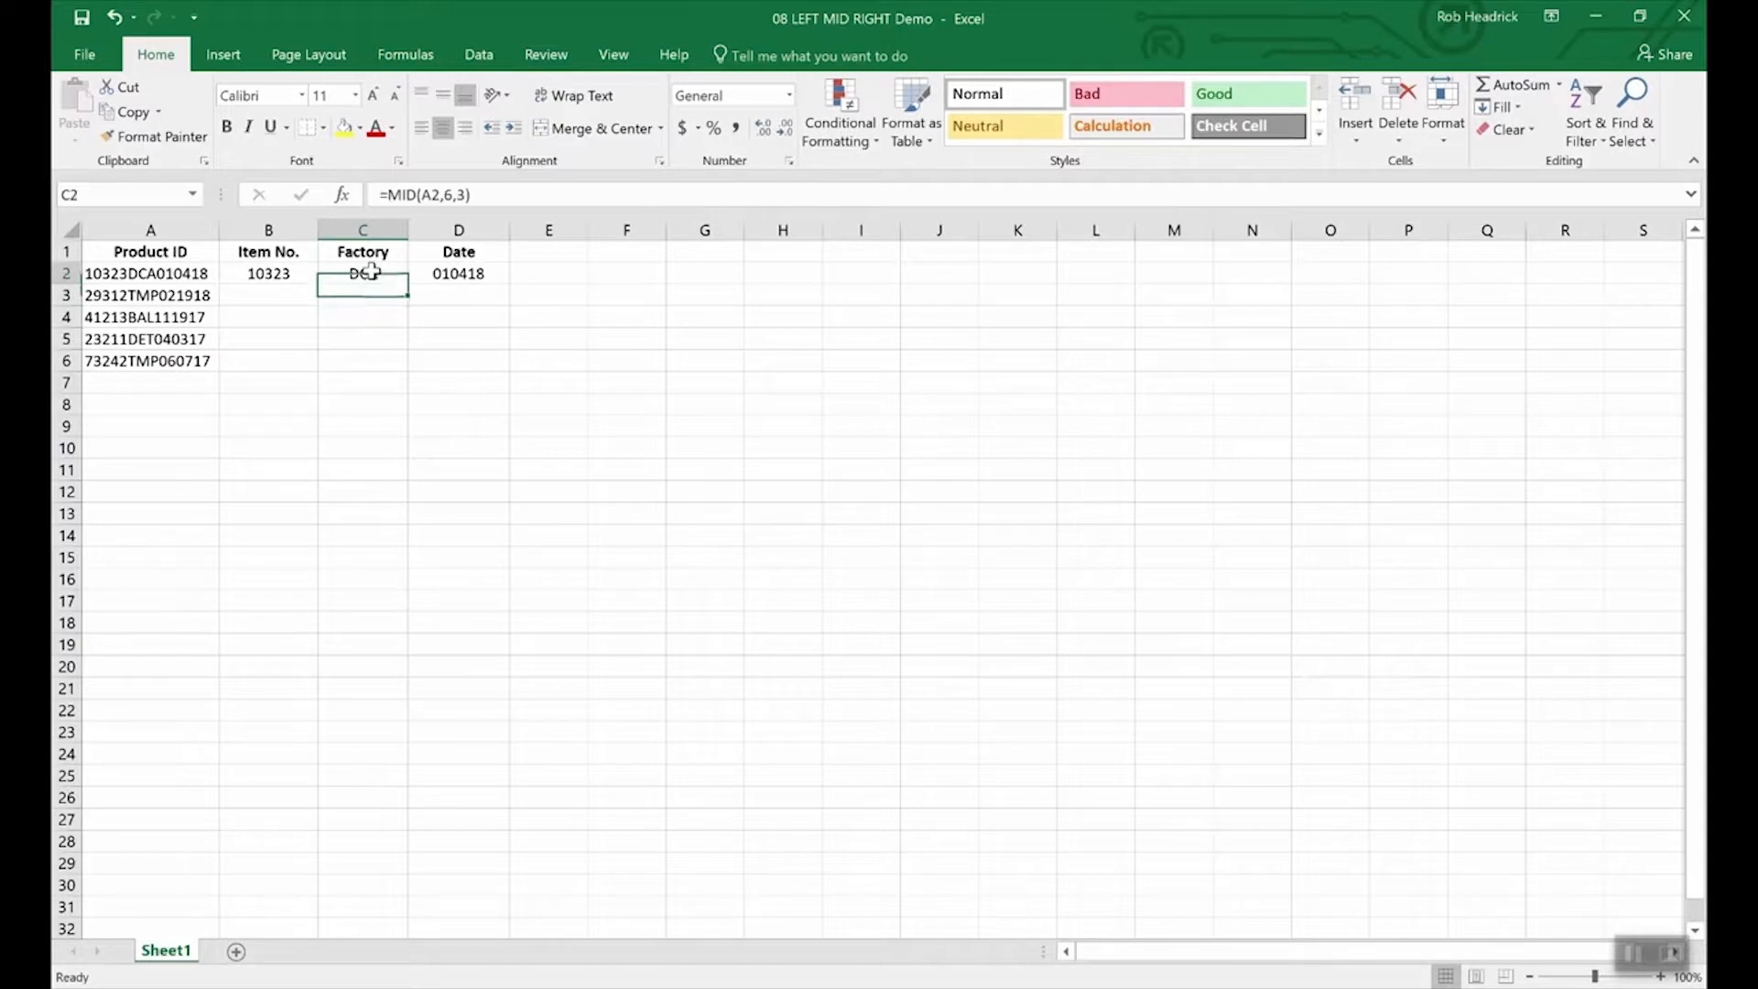
# Drag C2's MID formula down to C6, filling TMP, BAL, DET and TMP.
pyautogui.moveTo(406, 287); pyautogui.dragTo(404, 373)
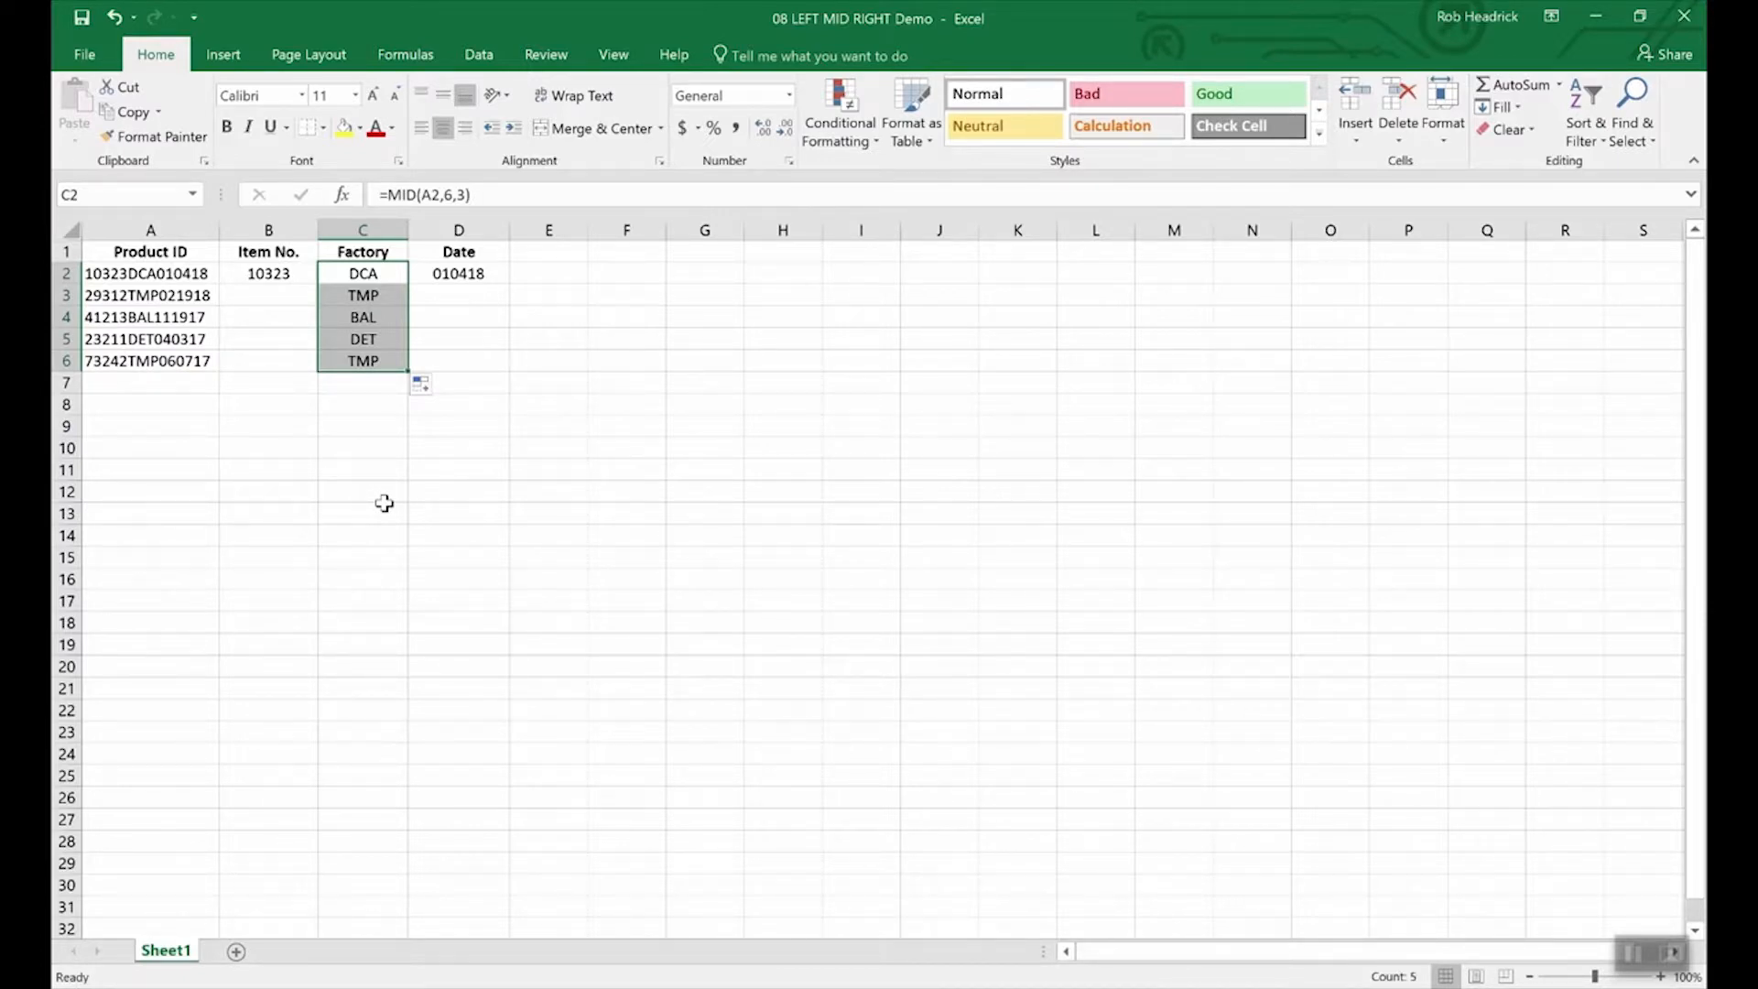
pyautogui.press('Left')
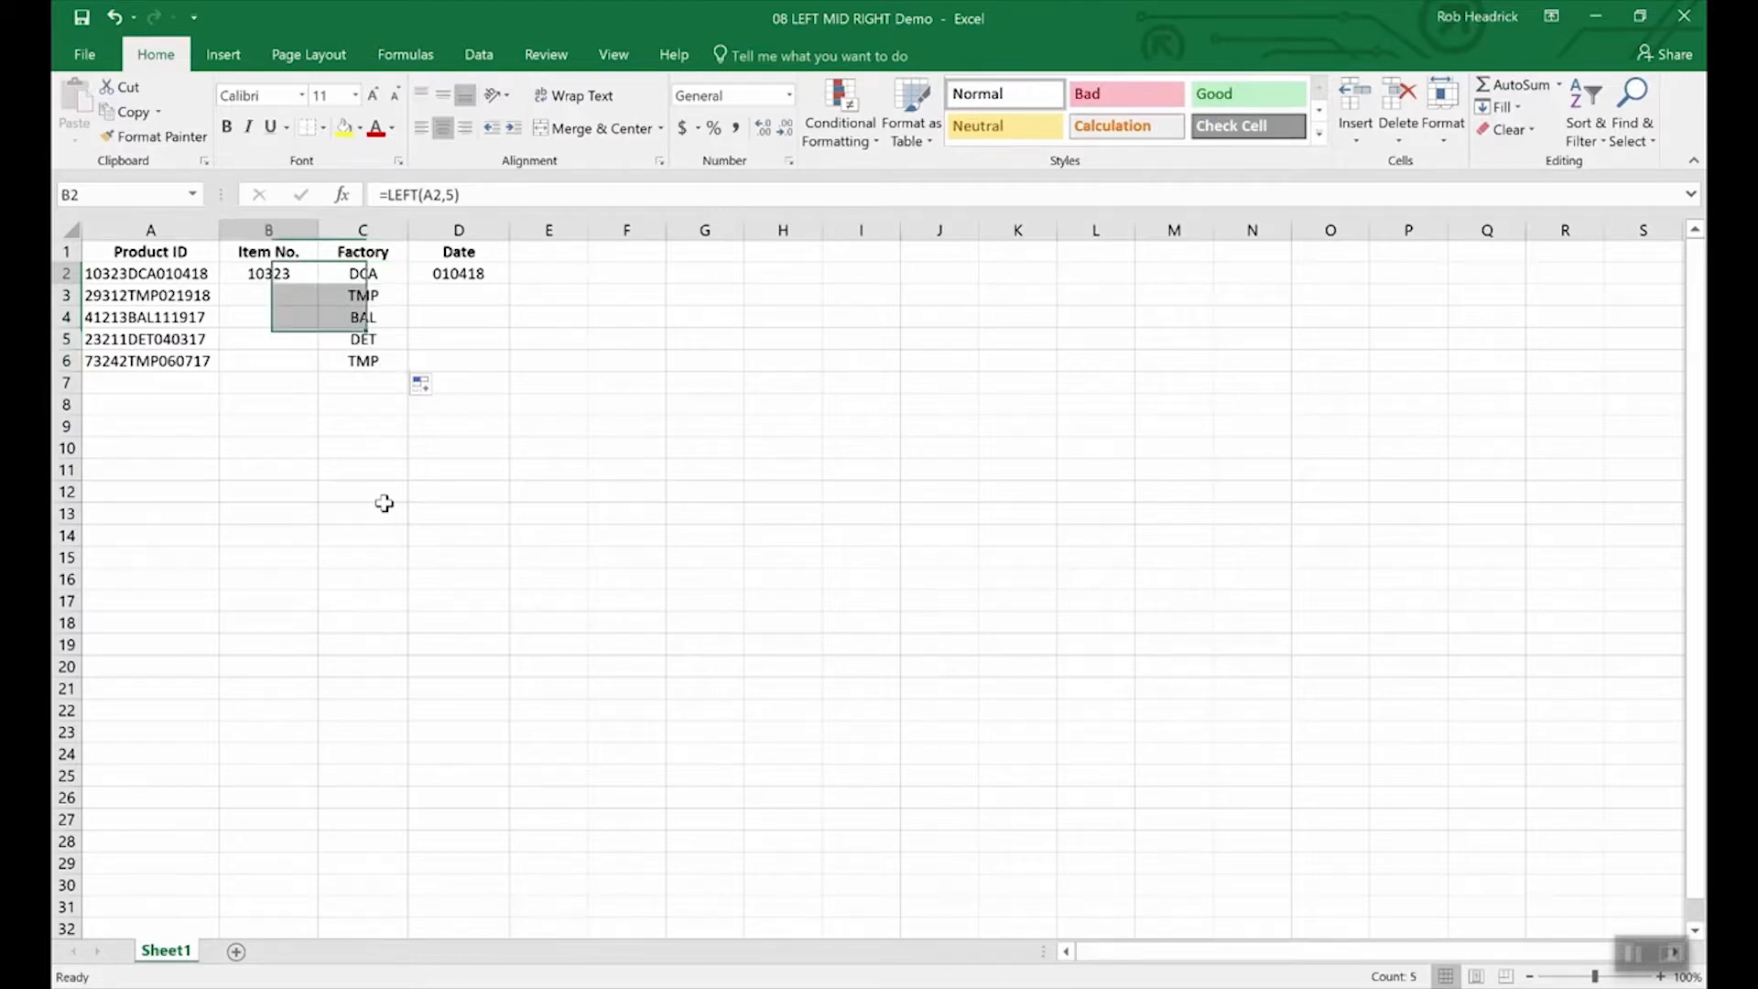
pyautogui.press('Left')
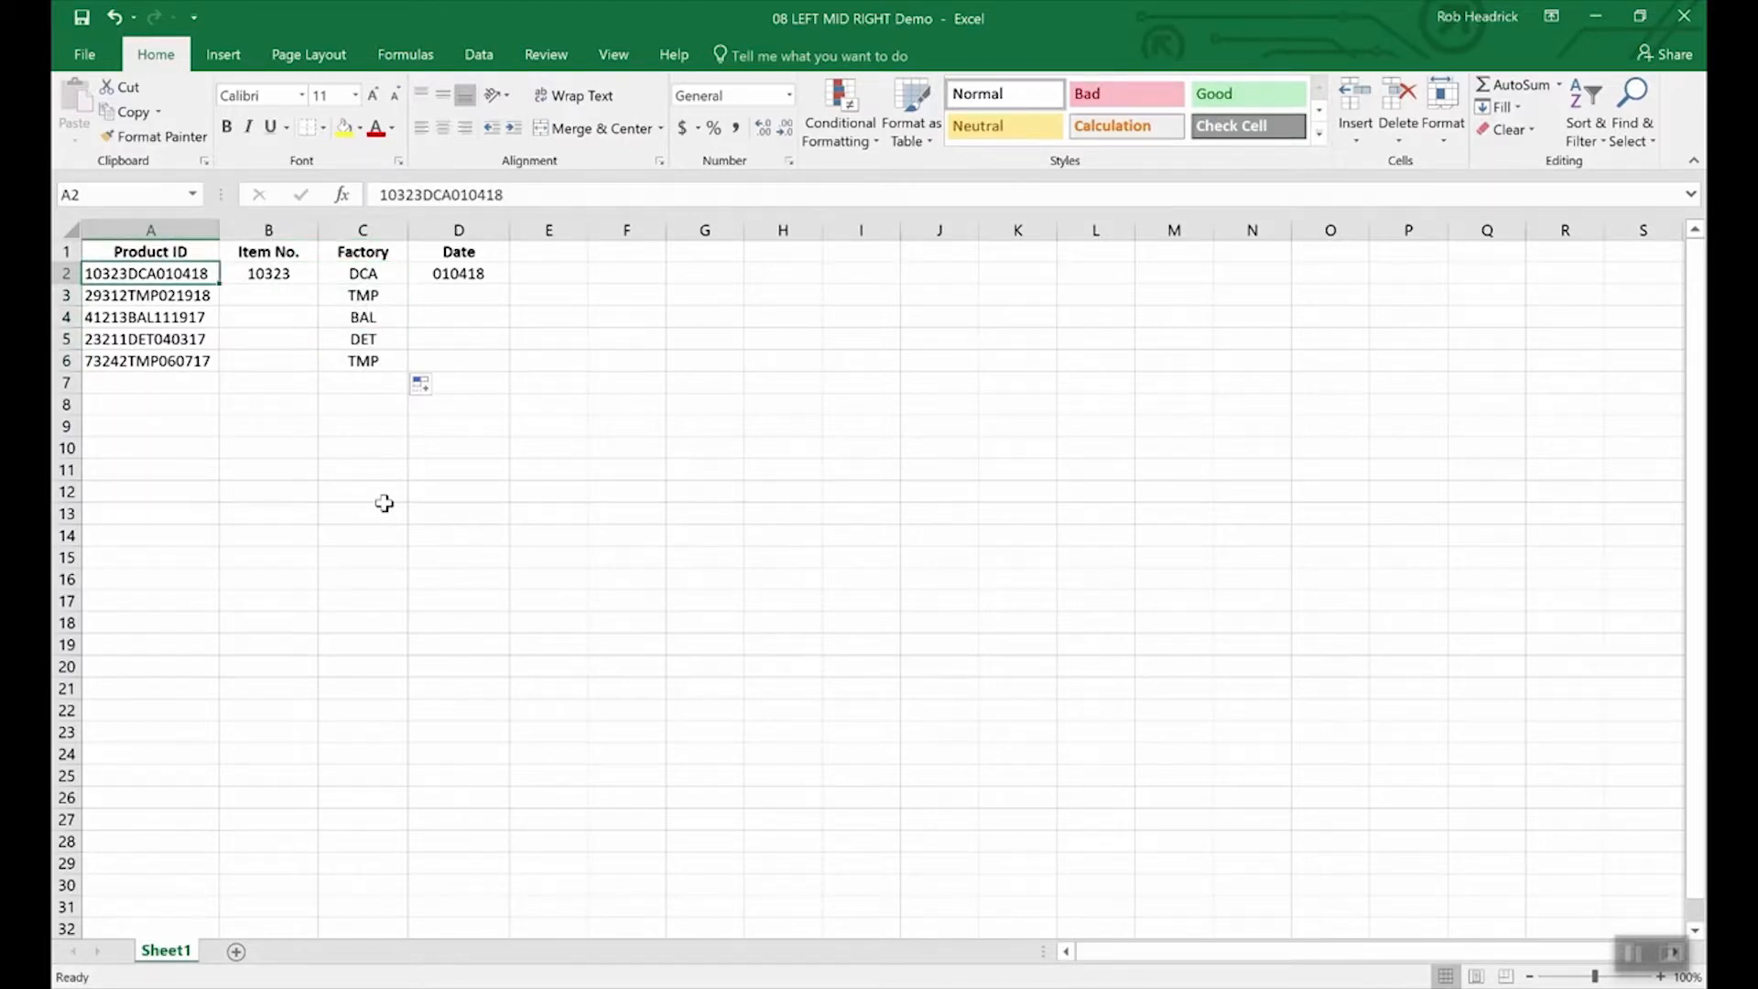
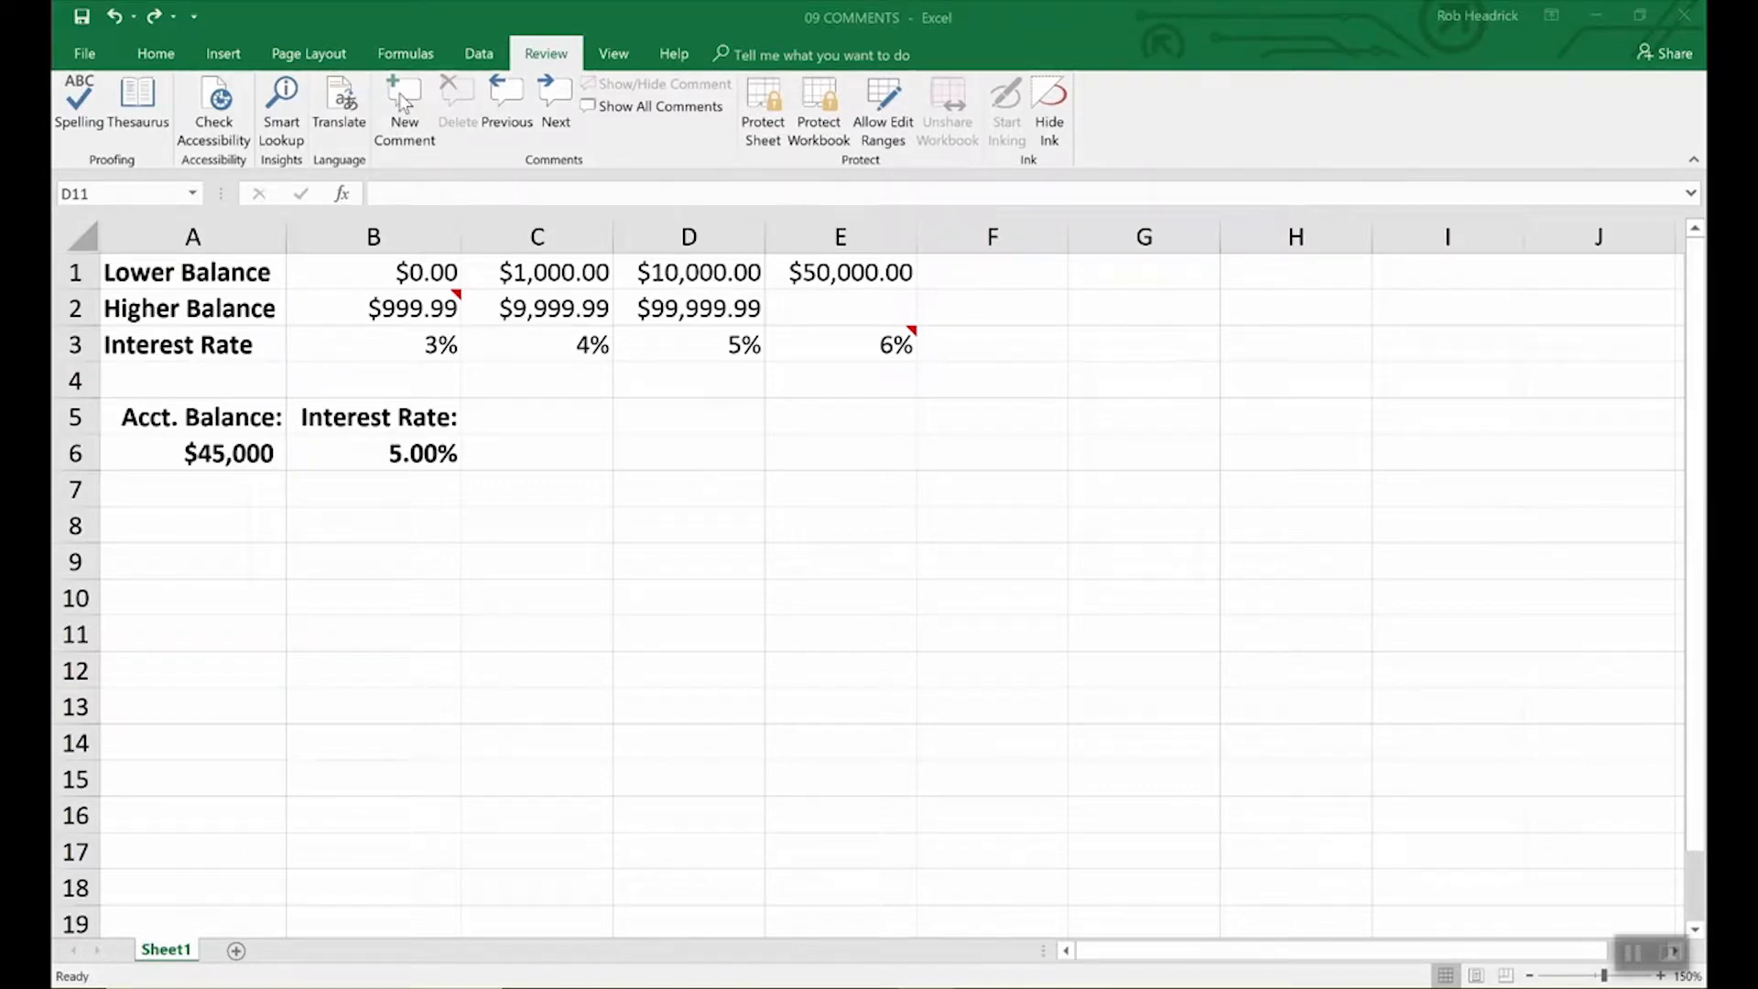
# Add the comment 'Remember to double check rates above.' to interest-rate cell B6.
pyautogui.click(427, 455)
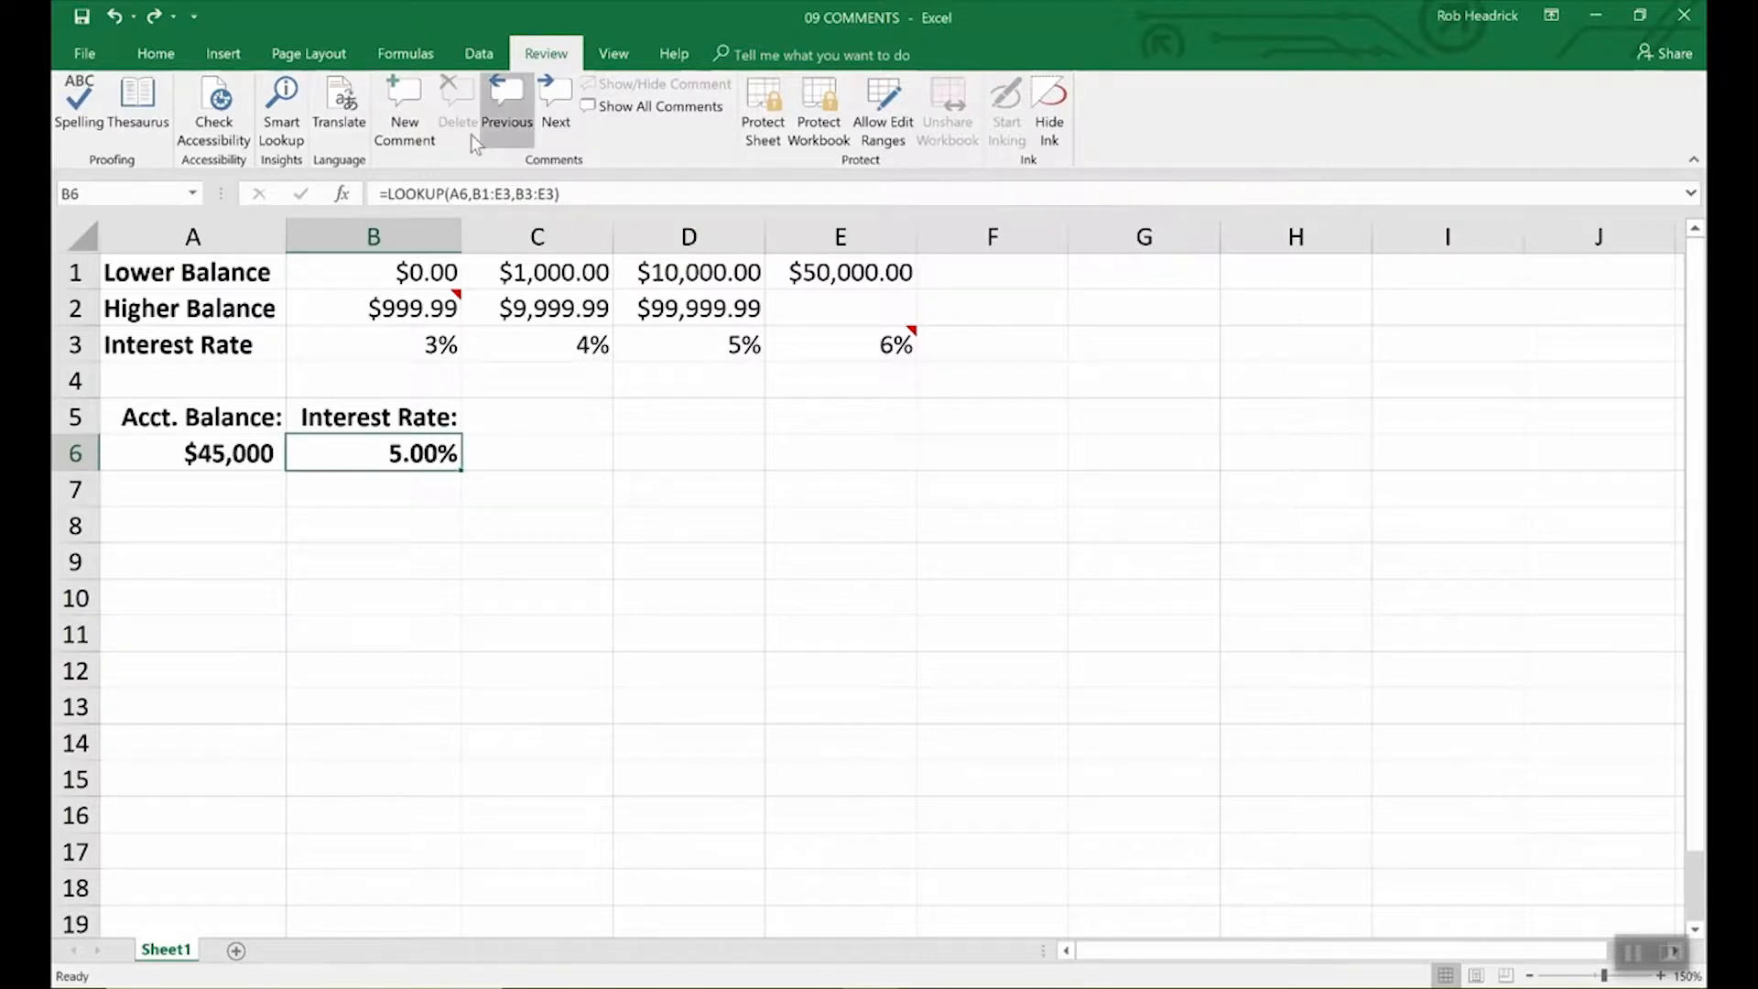
pyautogui.click(397, 102)
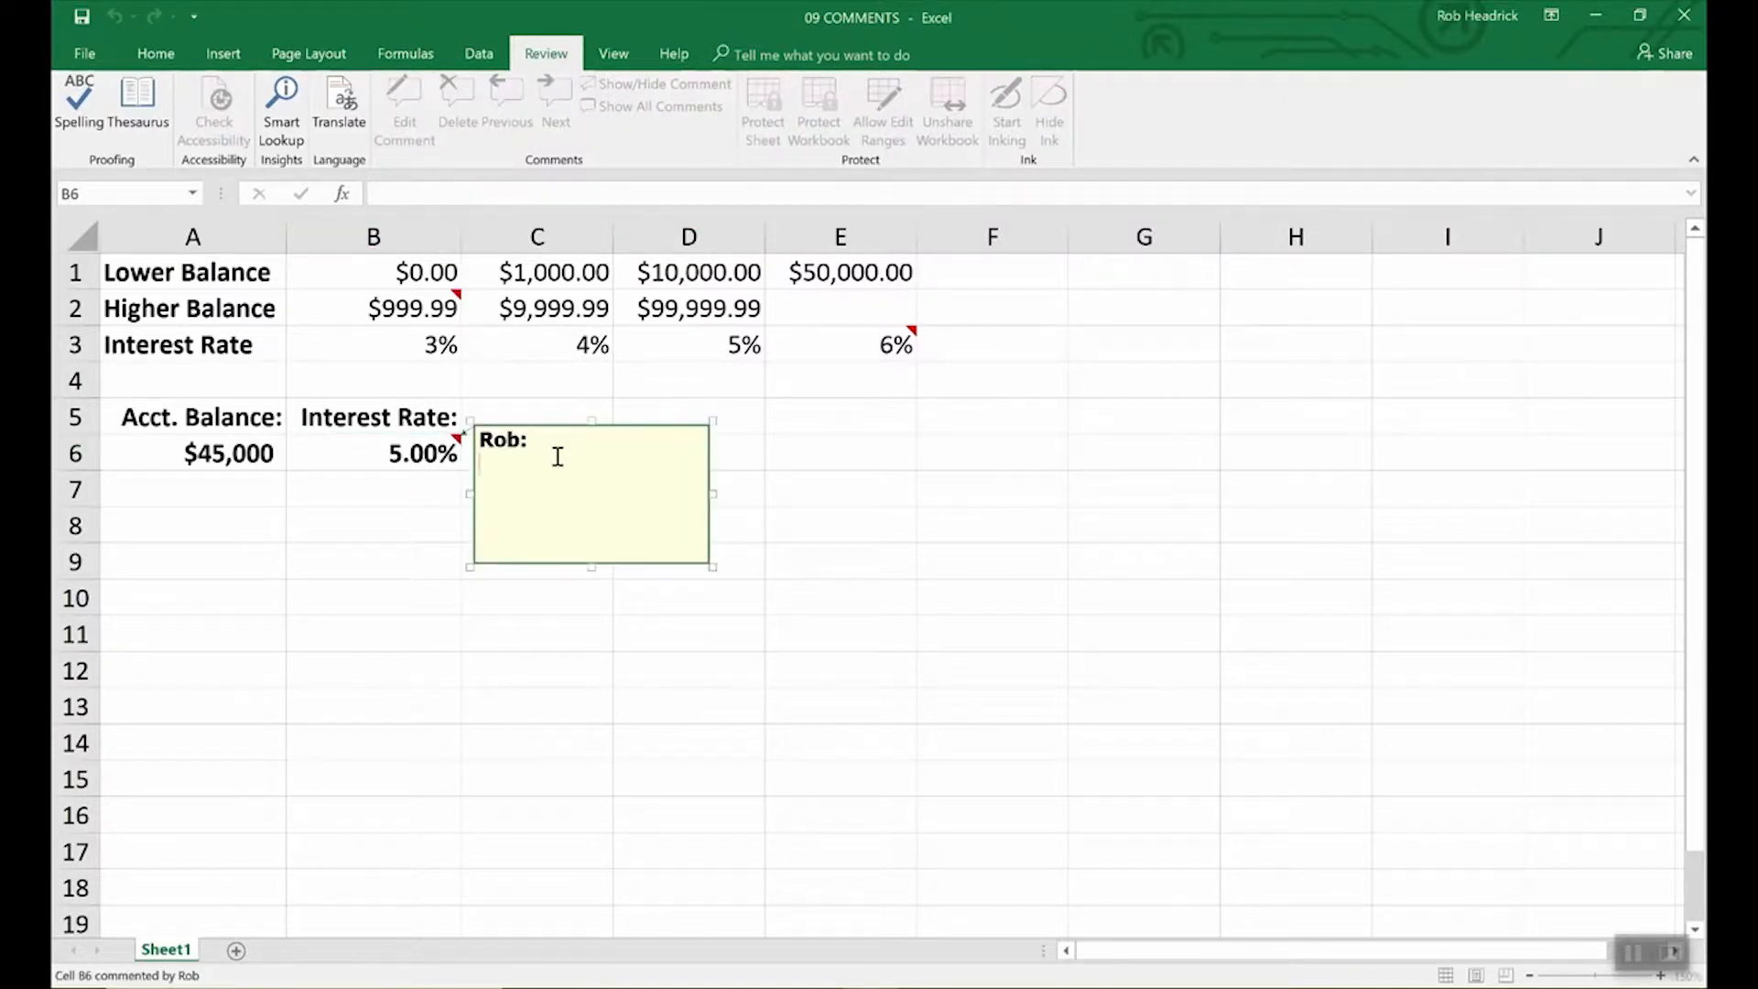
pyautogui.write('Remember to ')
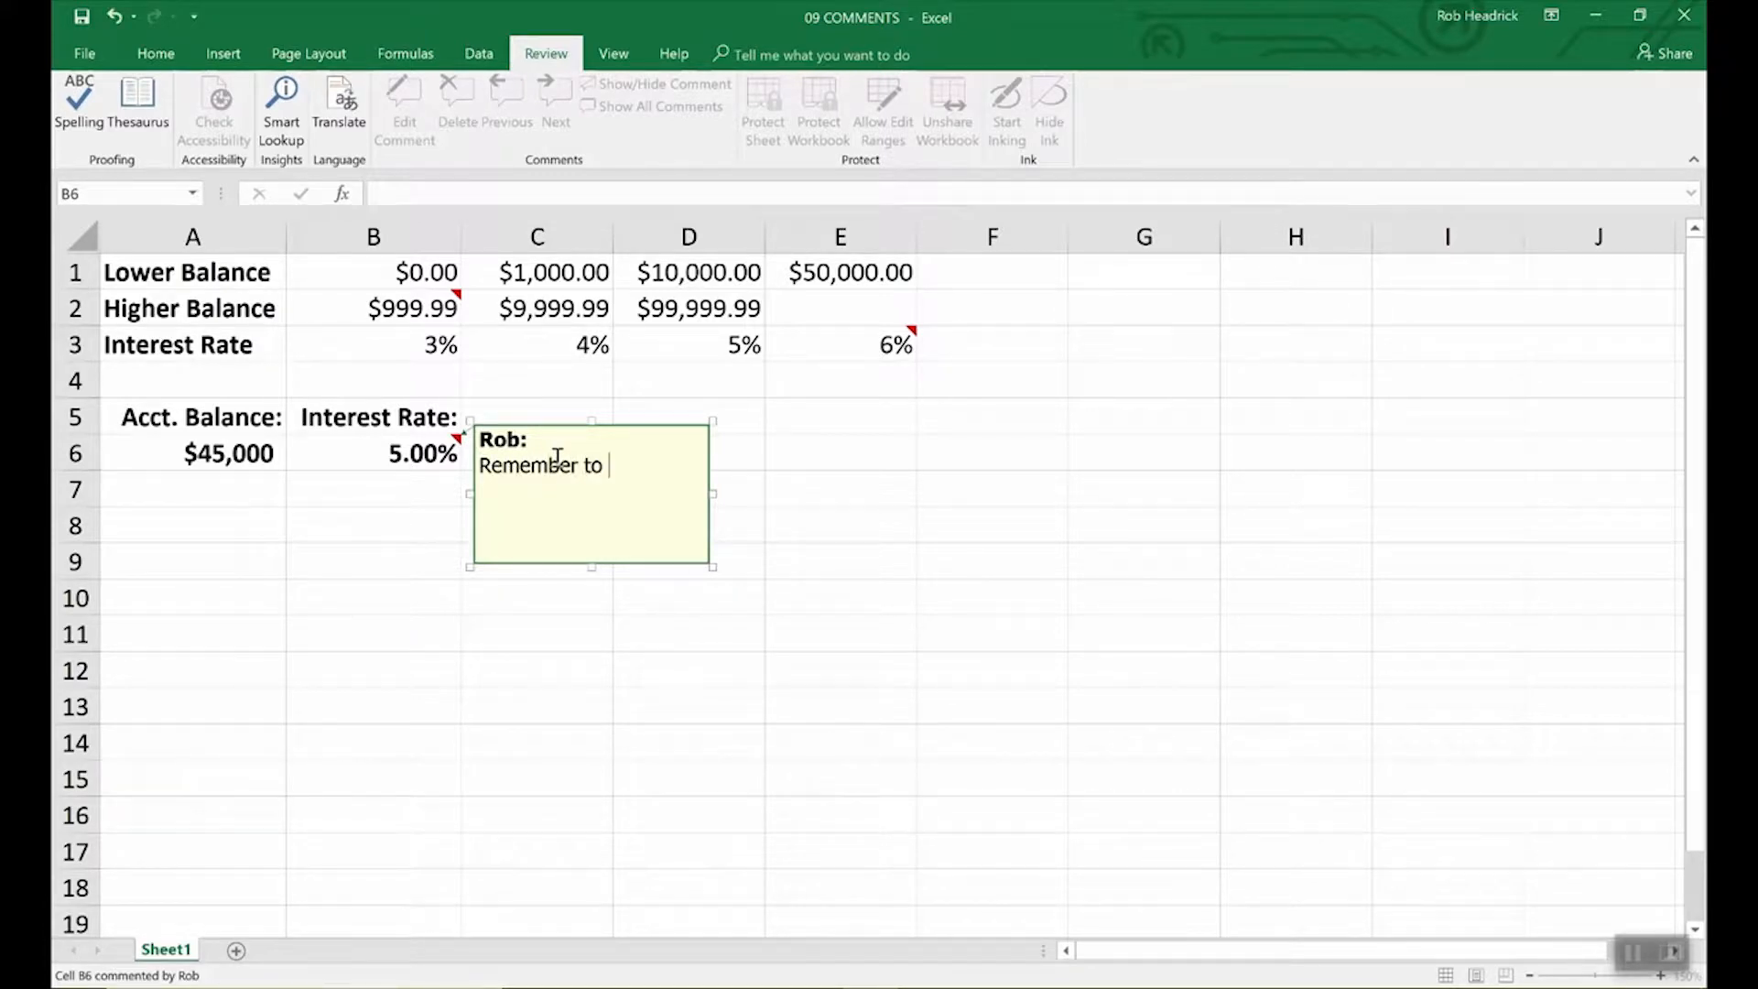
pyautogui.write('double check r')
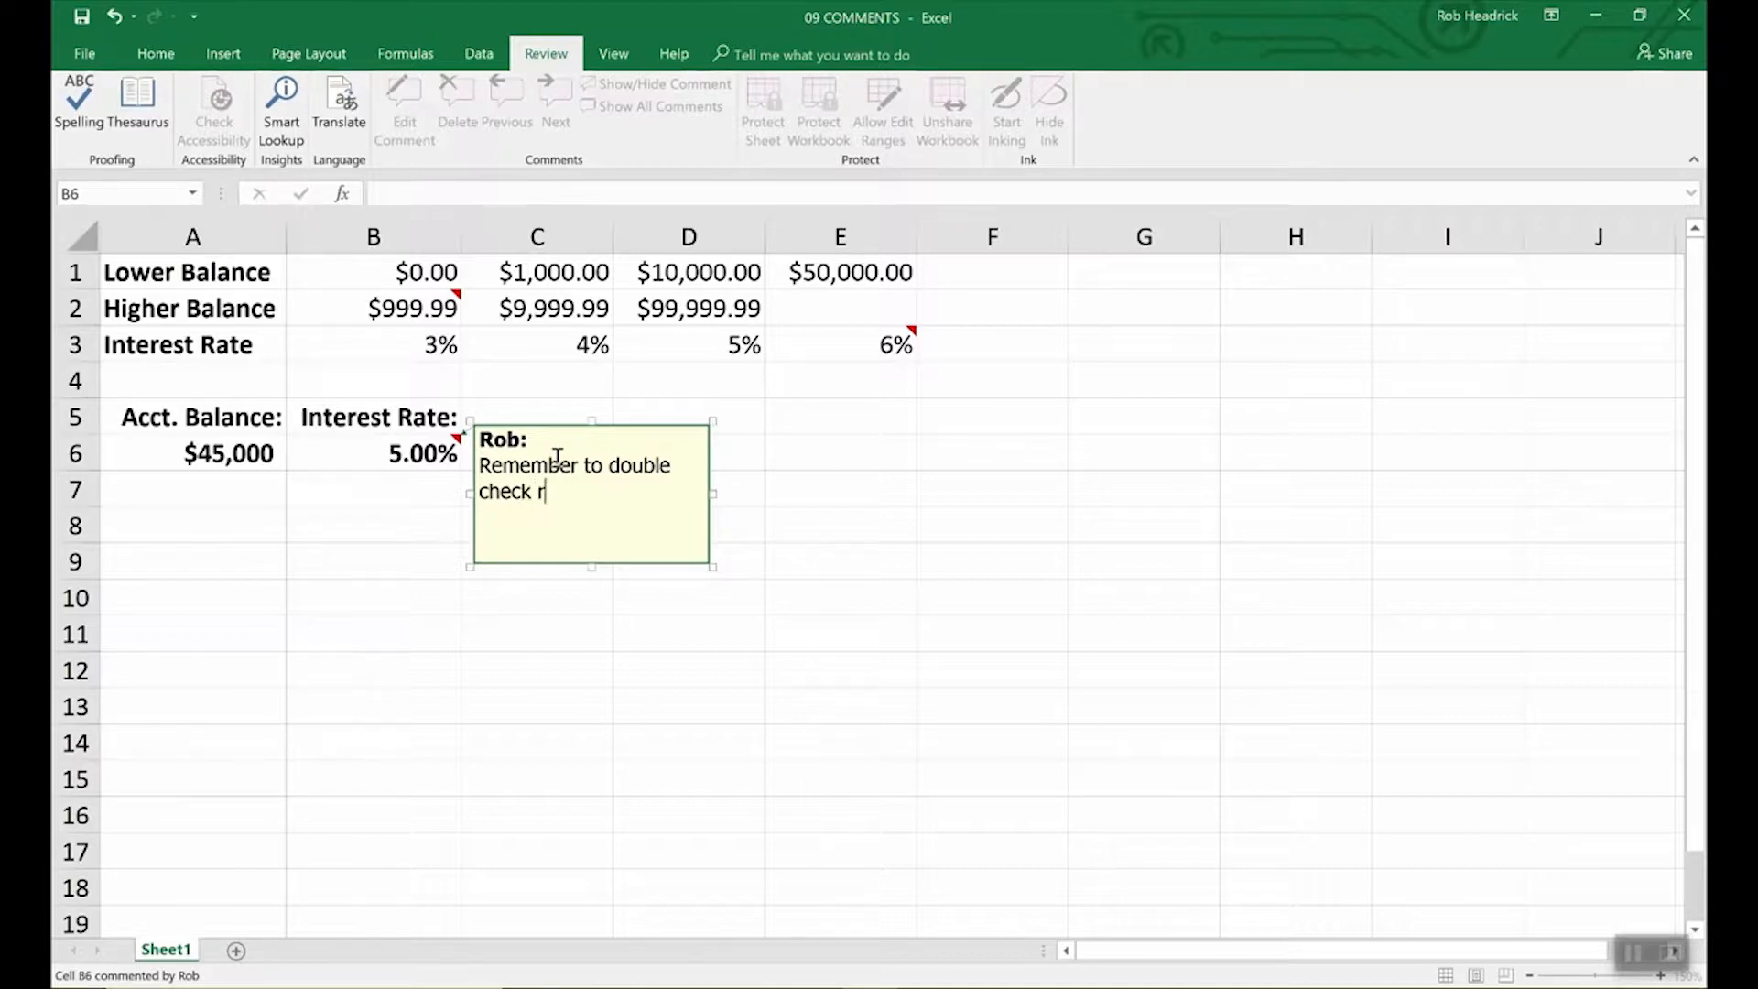
pyautogui.write('ates above.')
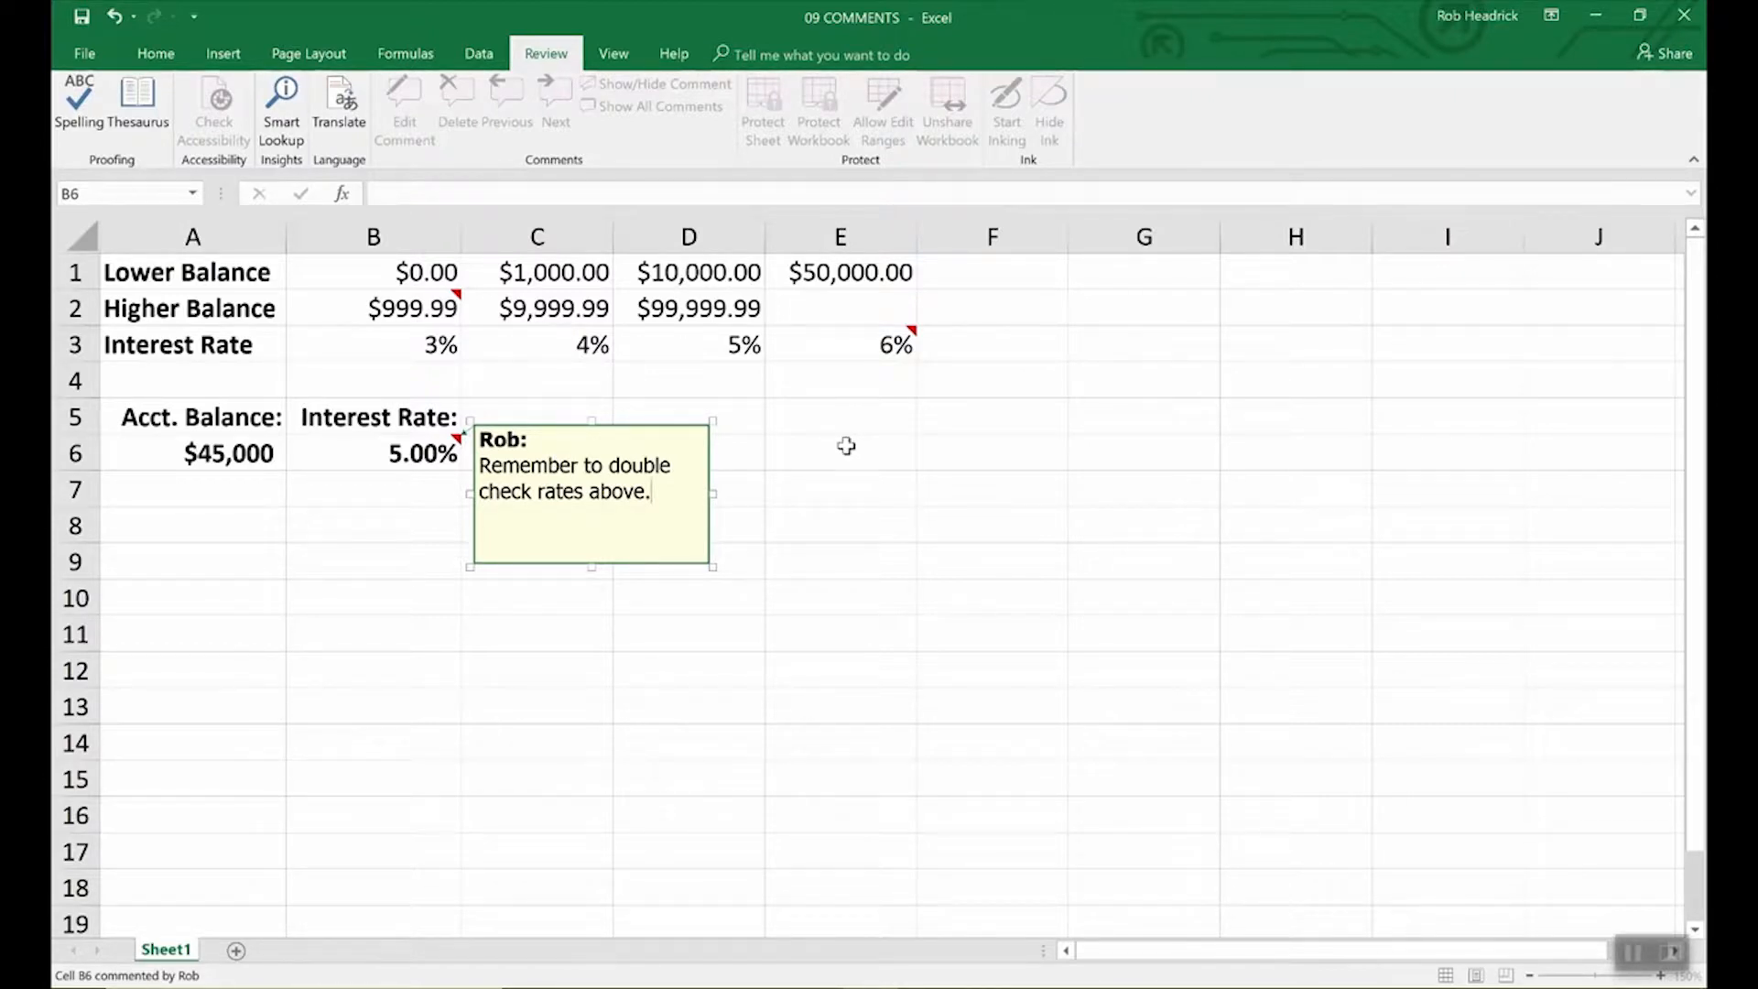
pyautogui.click(781, 454)
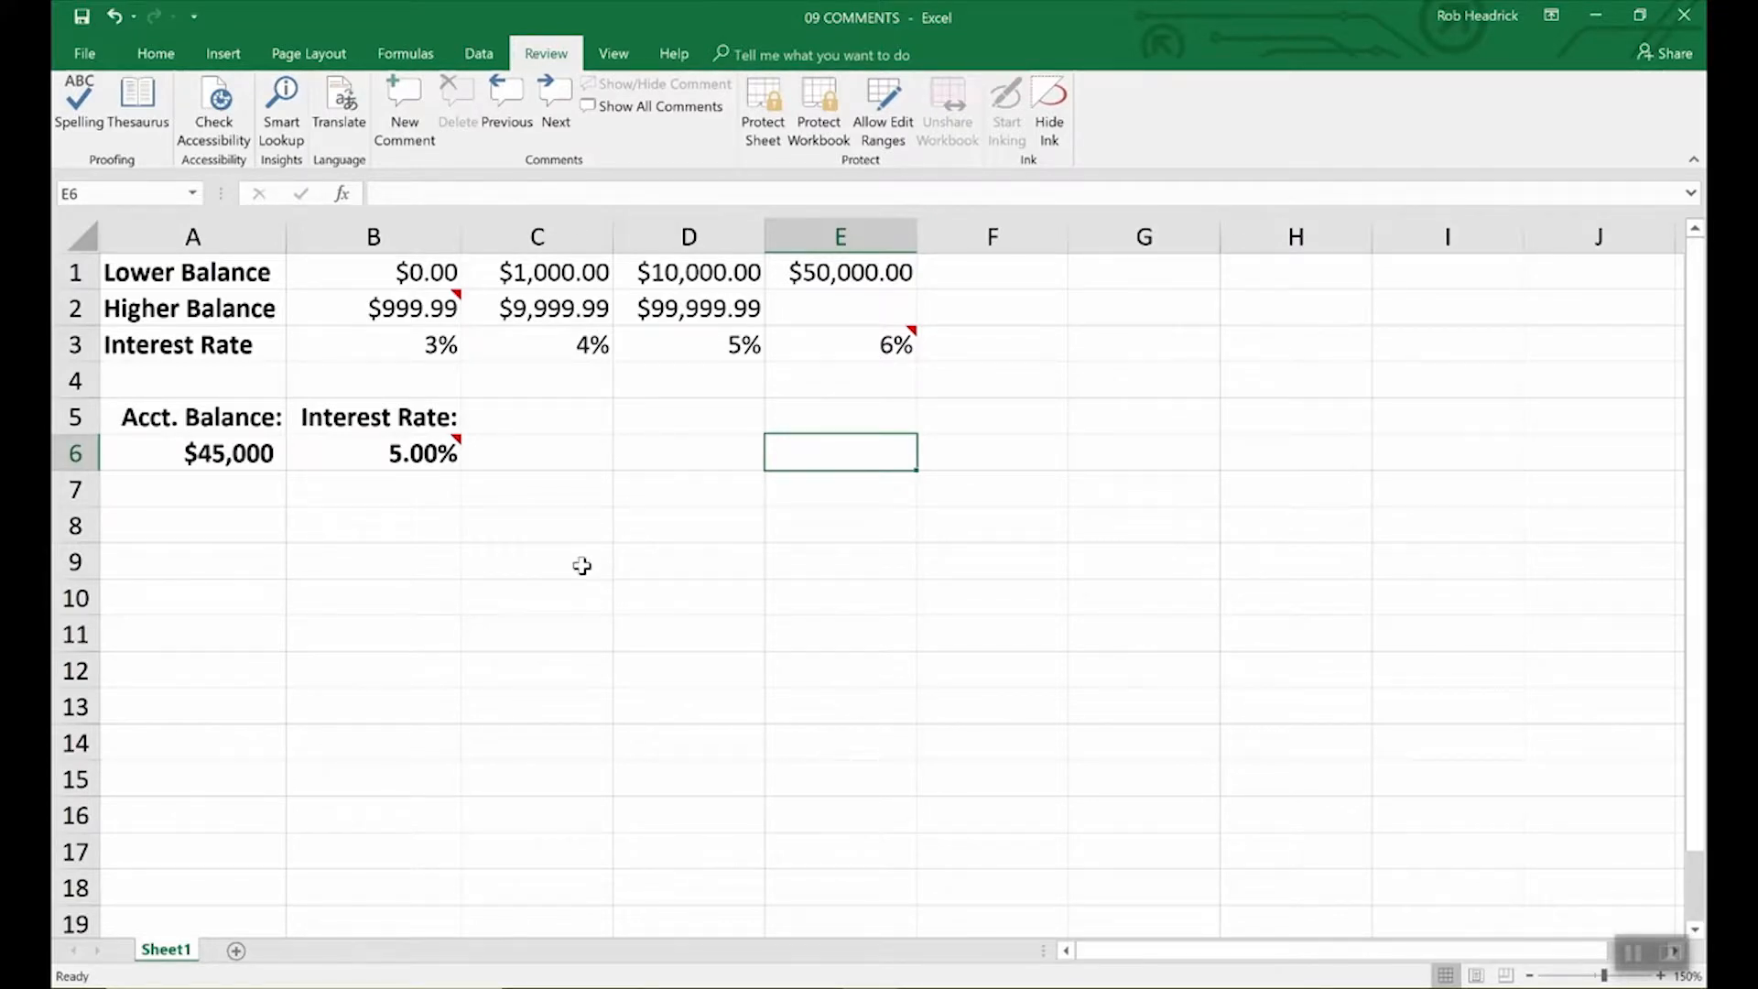
pyautogui.moveTo(456, 447)
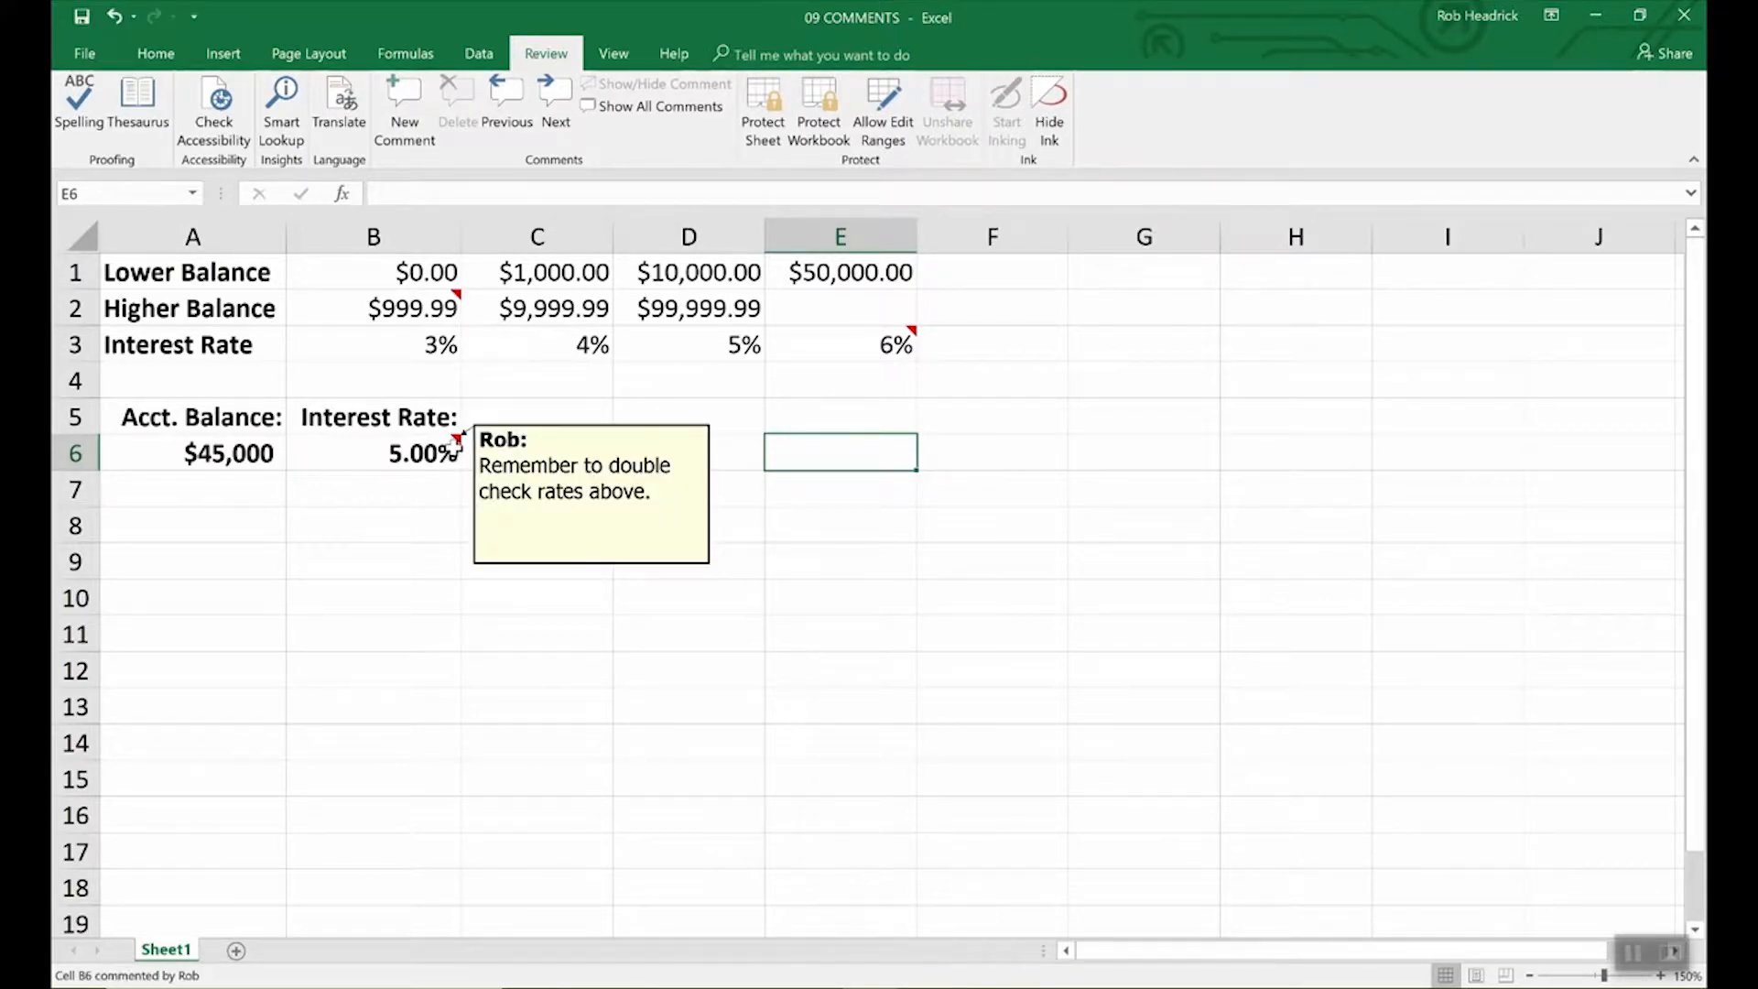
pyautogui.moveTo(458, 299)
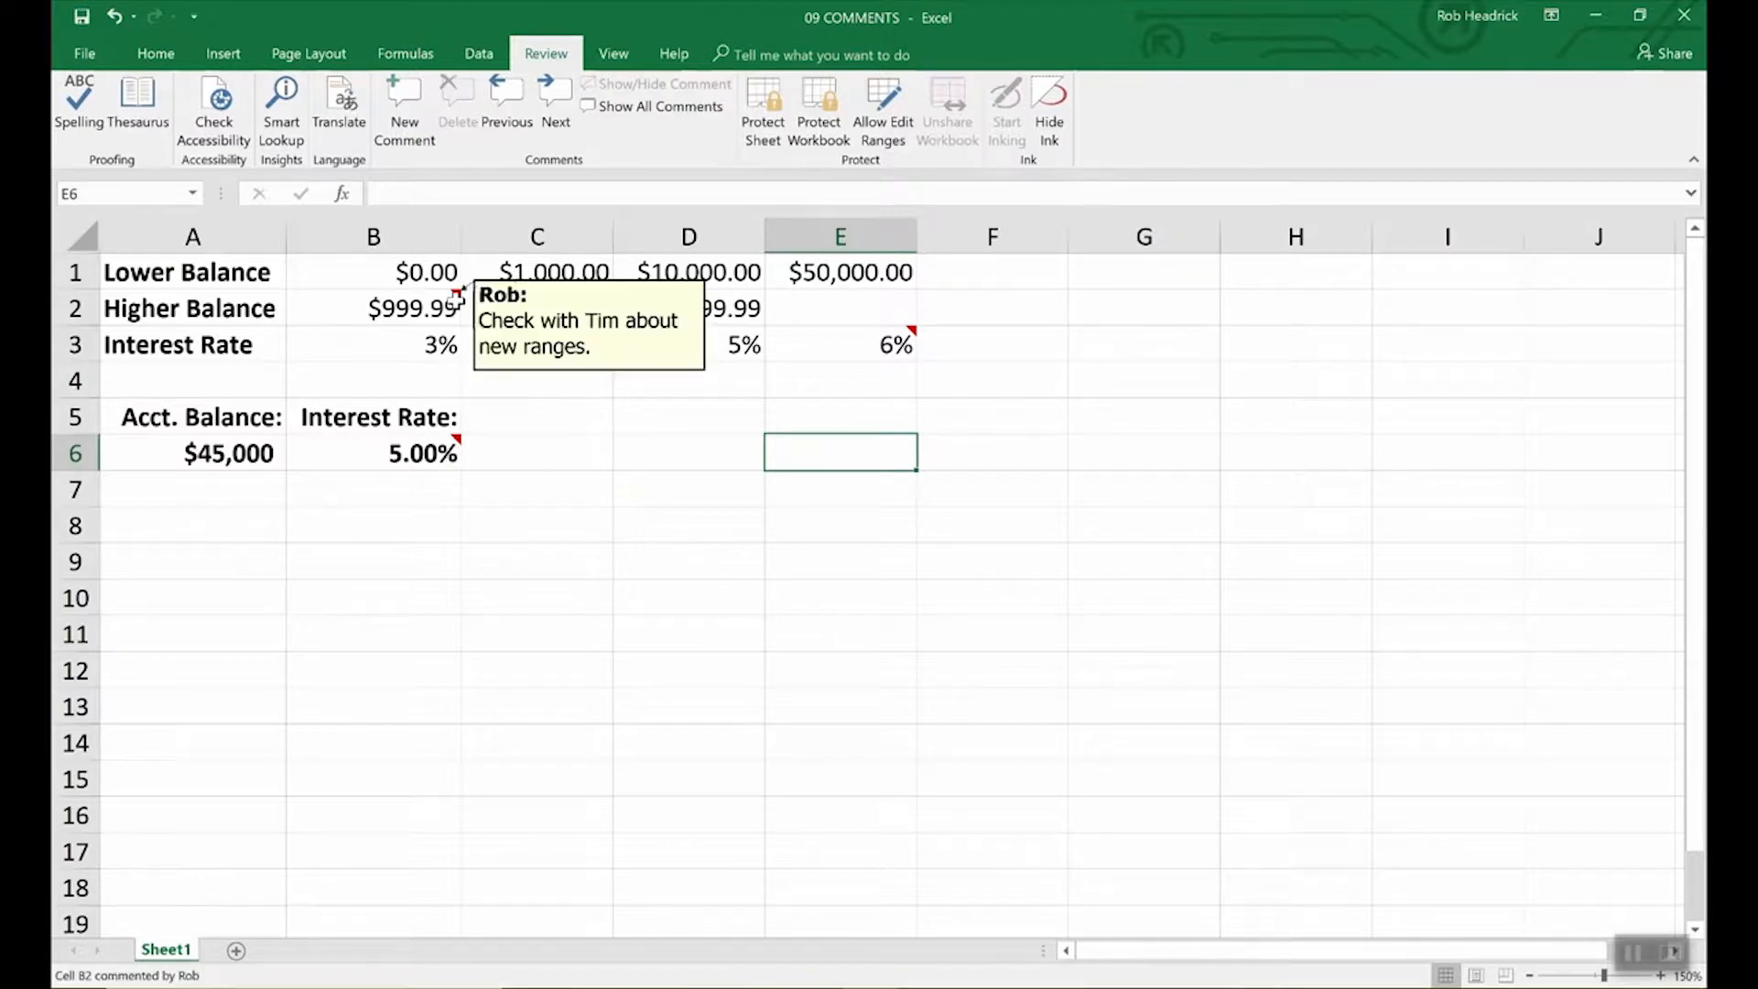
pyautogui.moveTo(905, 343)
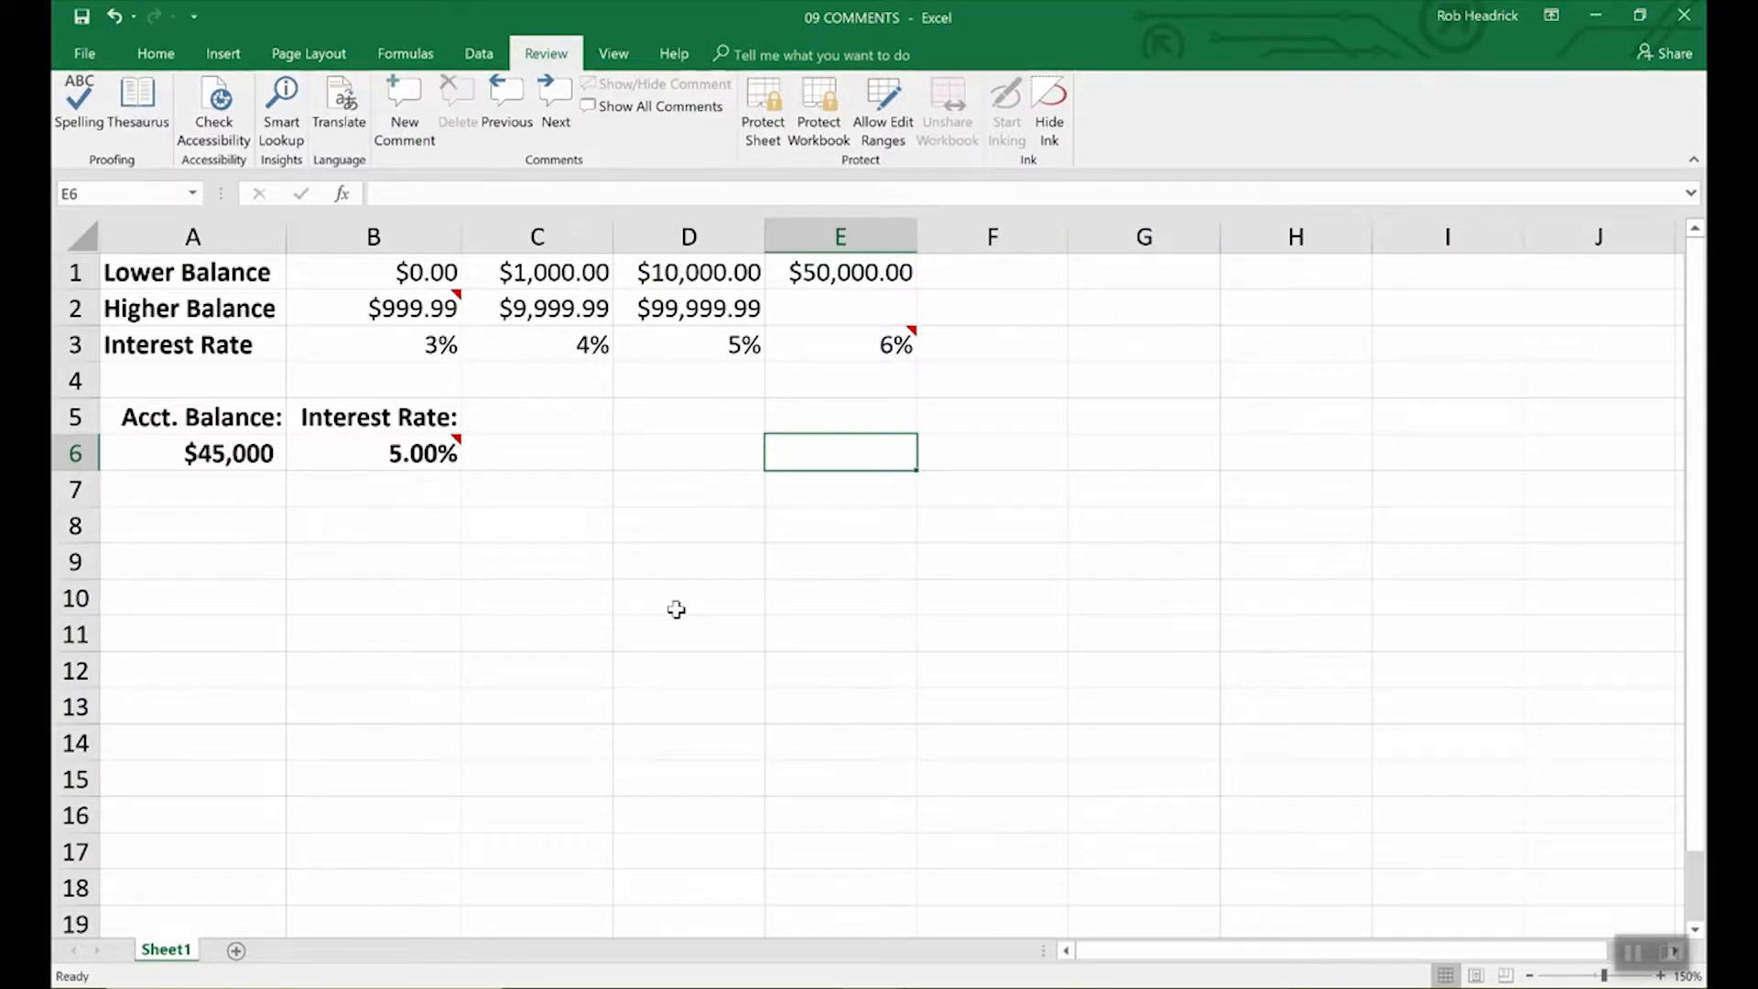
pyautogui.click(449, 452)
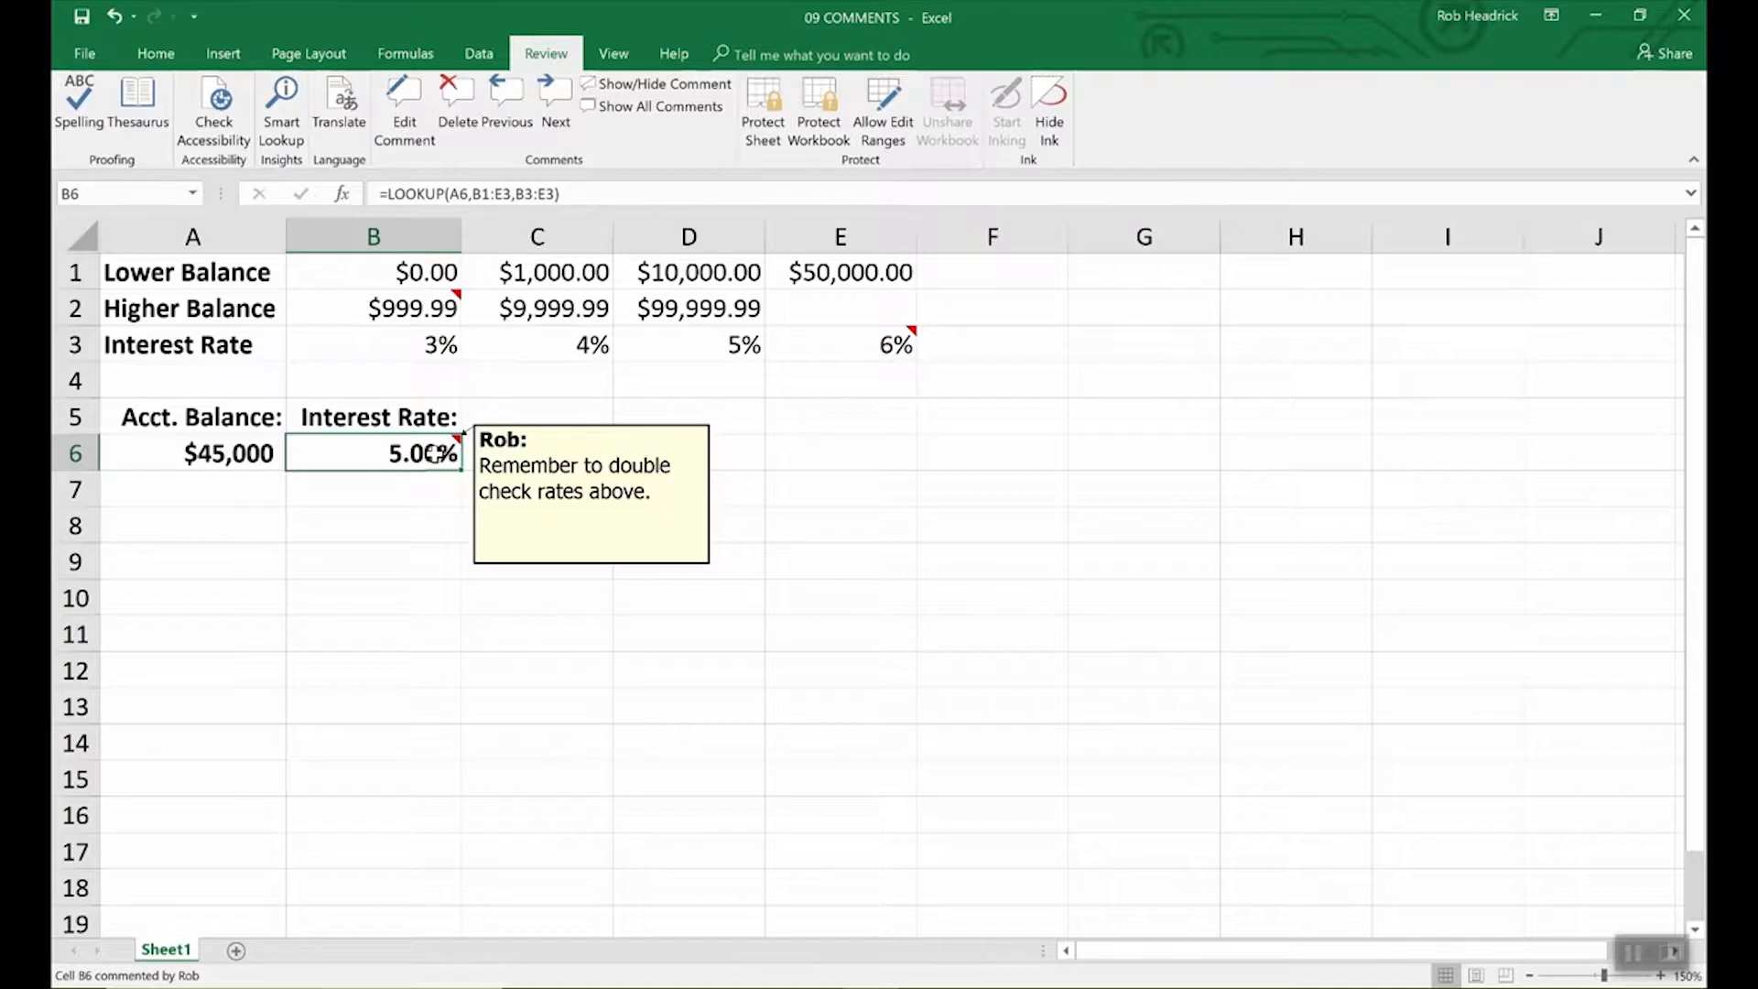
pyautogui.click(522, 478)
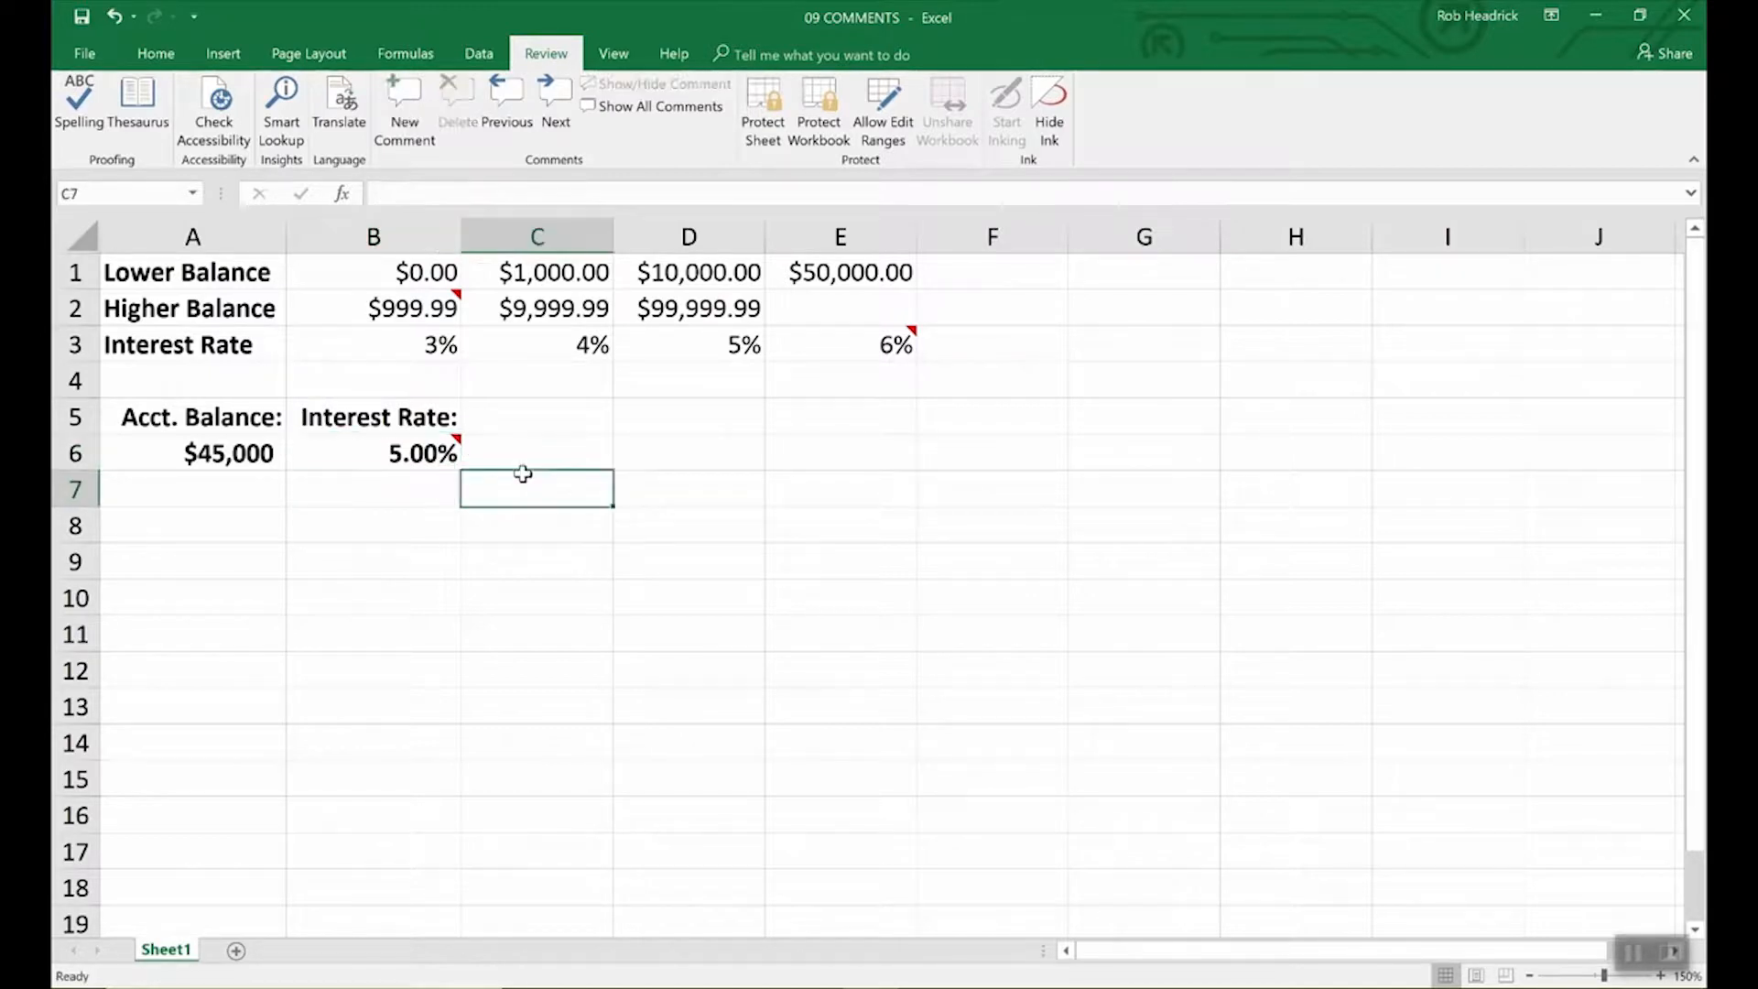
pyautogui.click(436, 451)
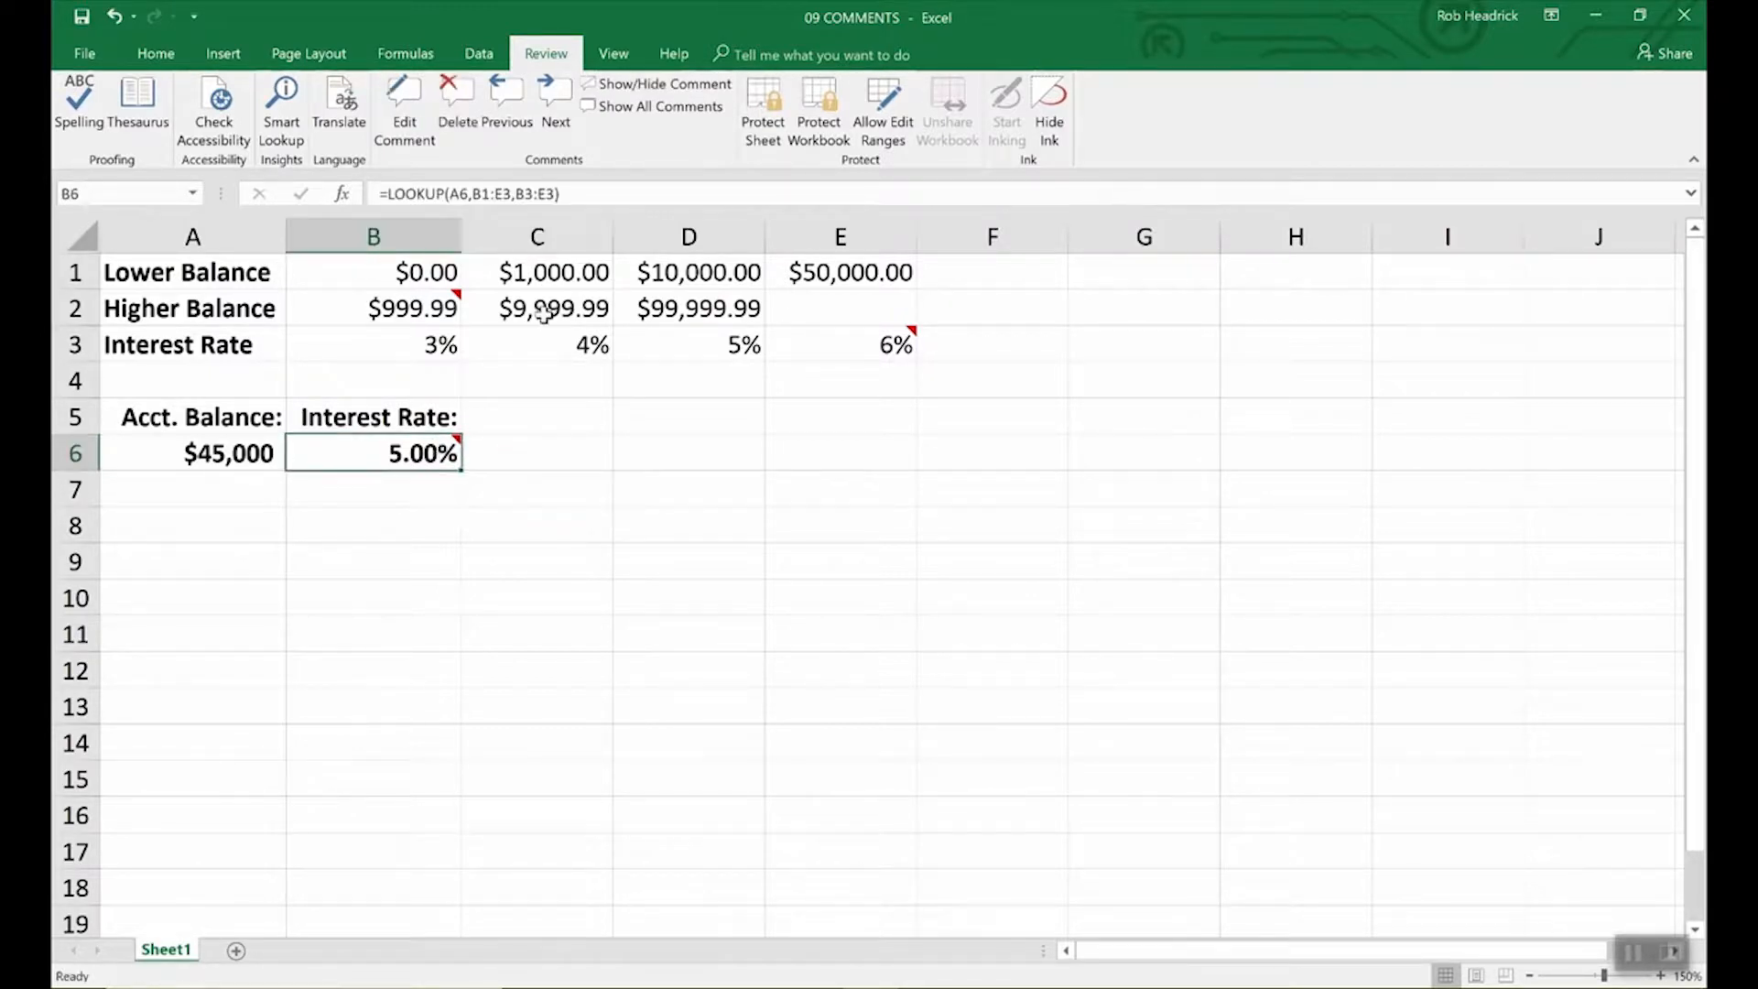
pyautogui.click(84, 56)
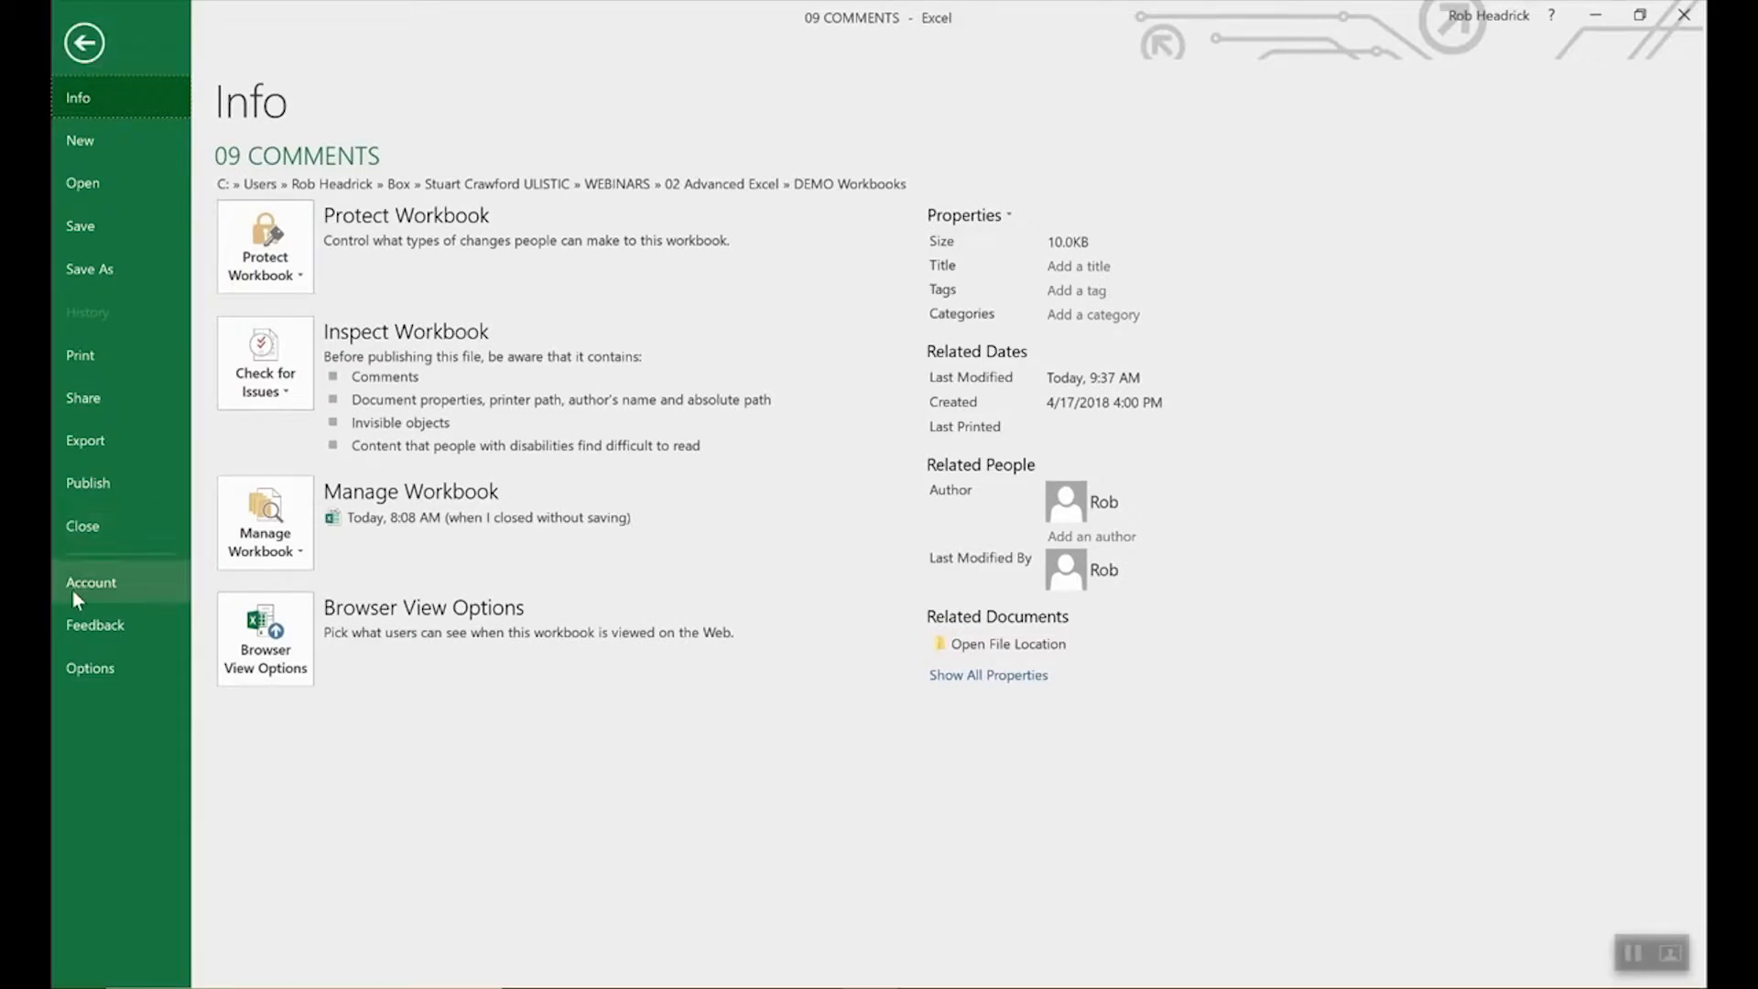
pyautogui.click(91, 664)
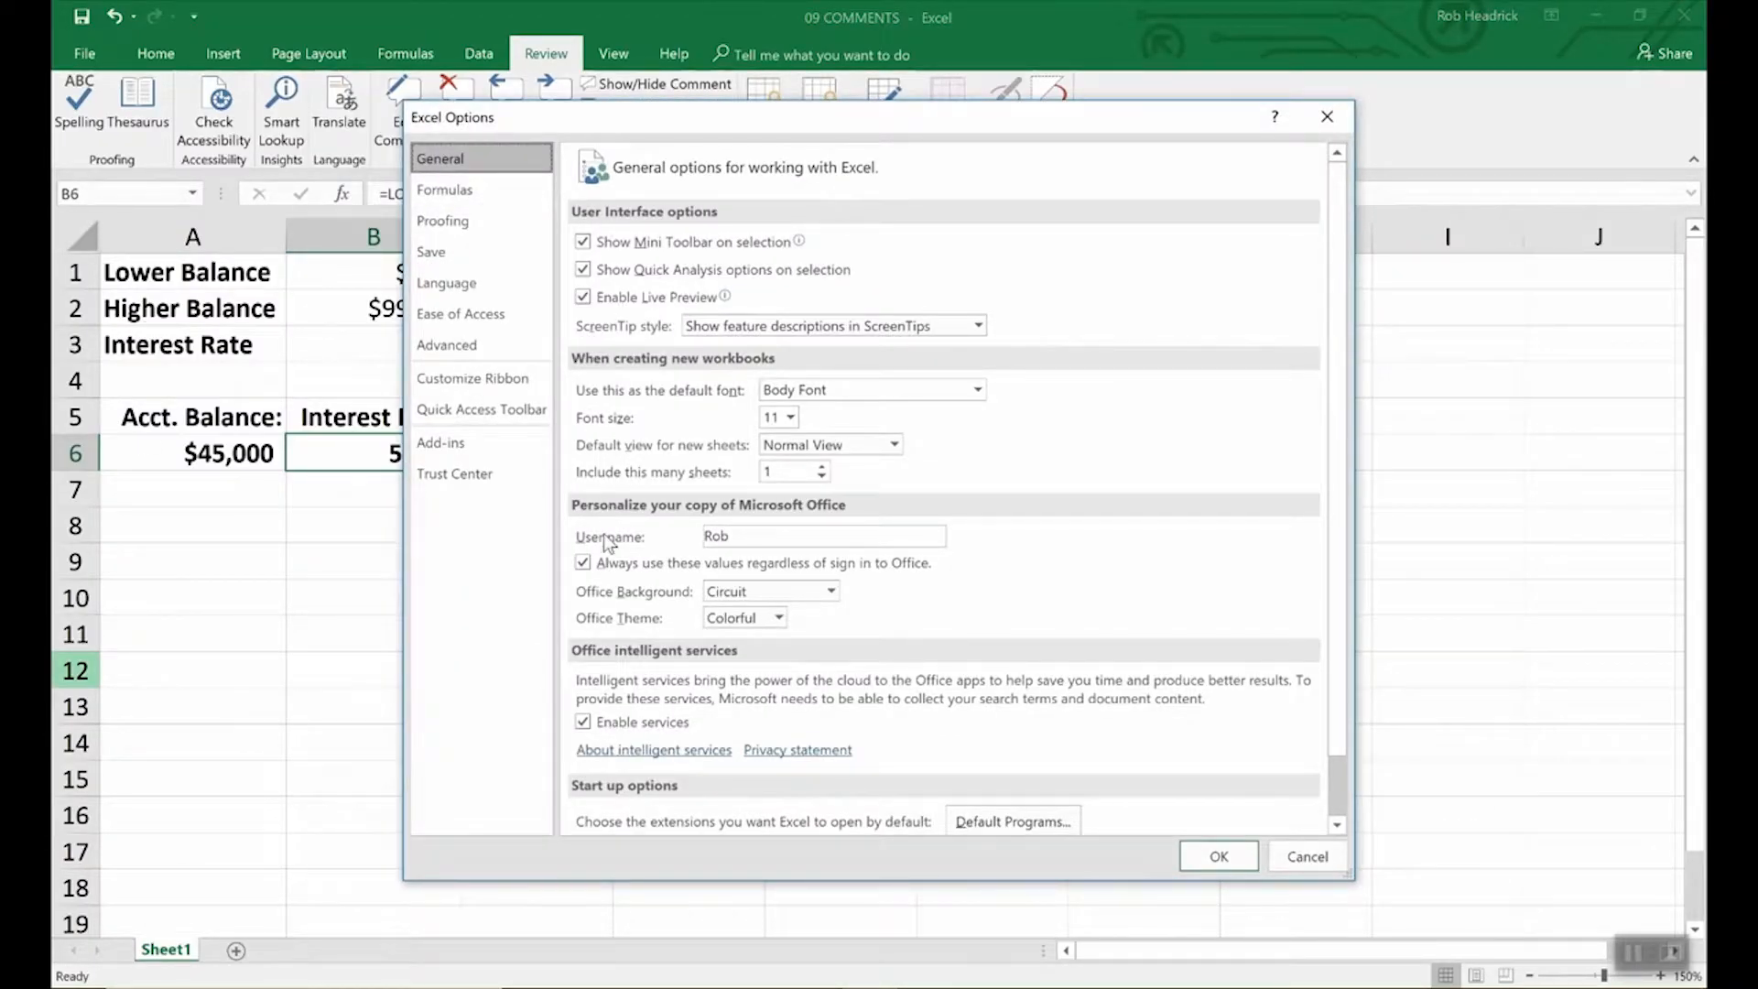
pyautogui.click(742, 538)
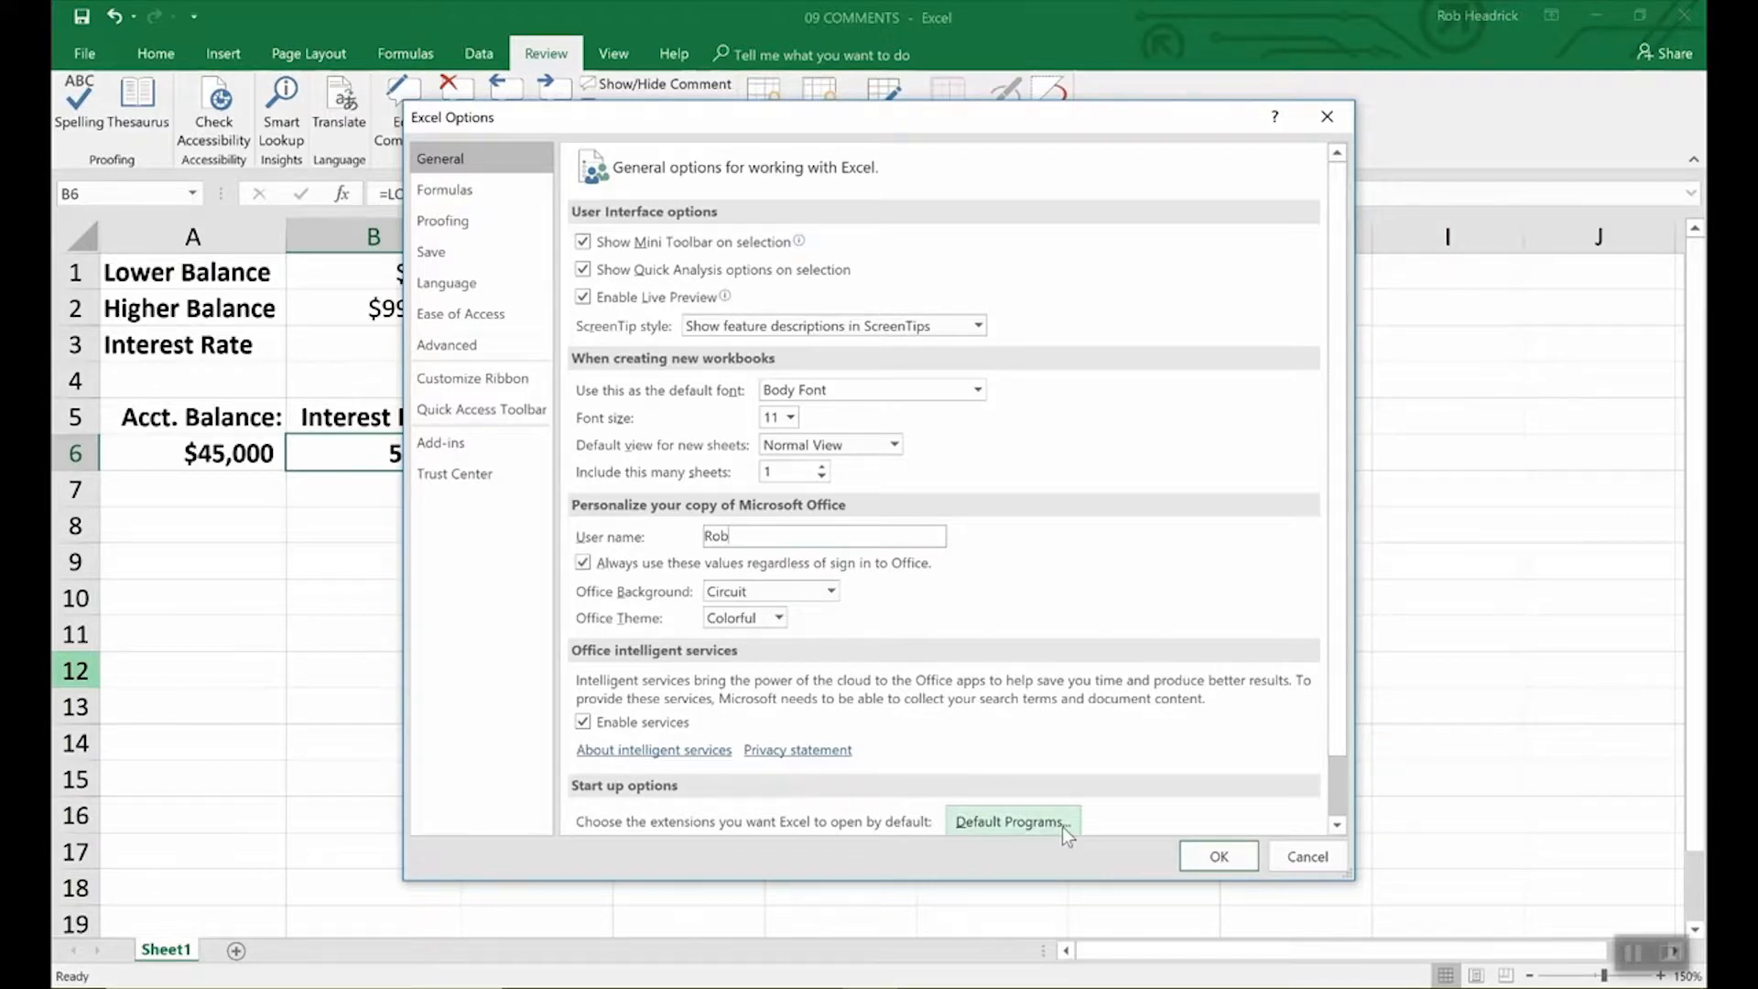
pyautogui.click(1208, 858)
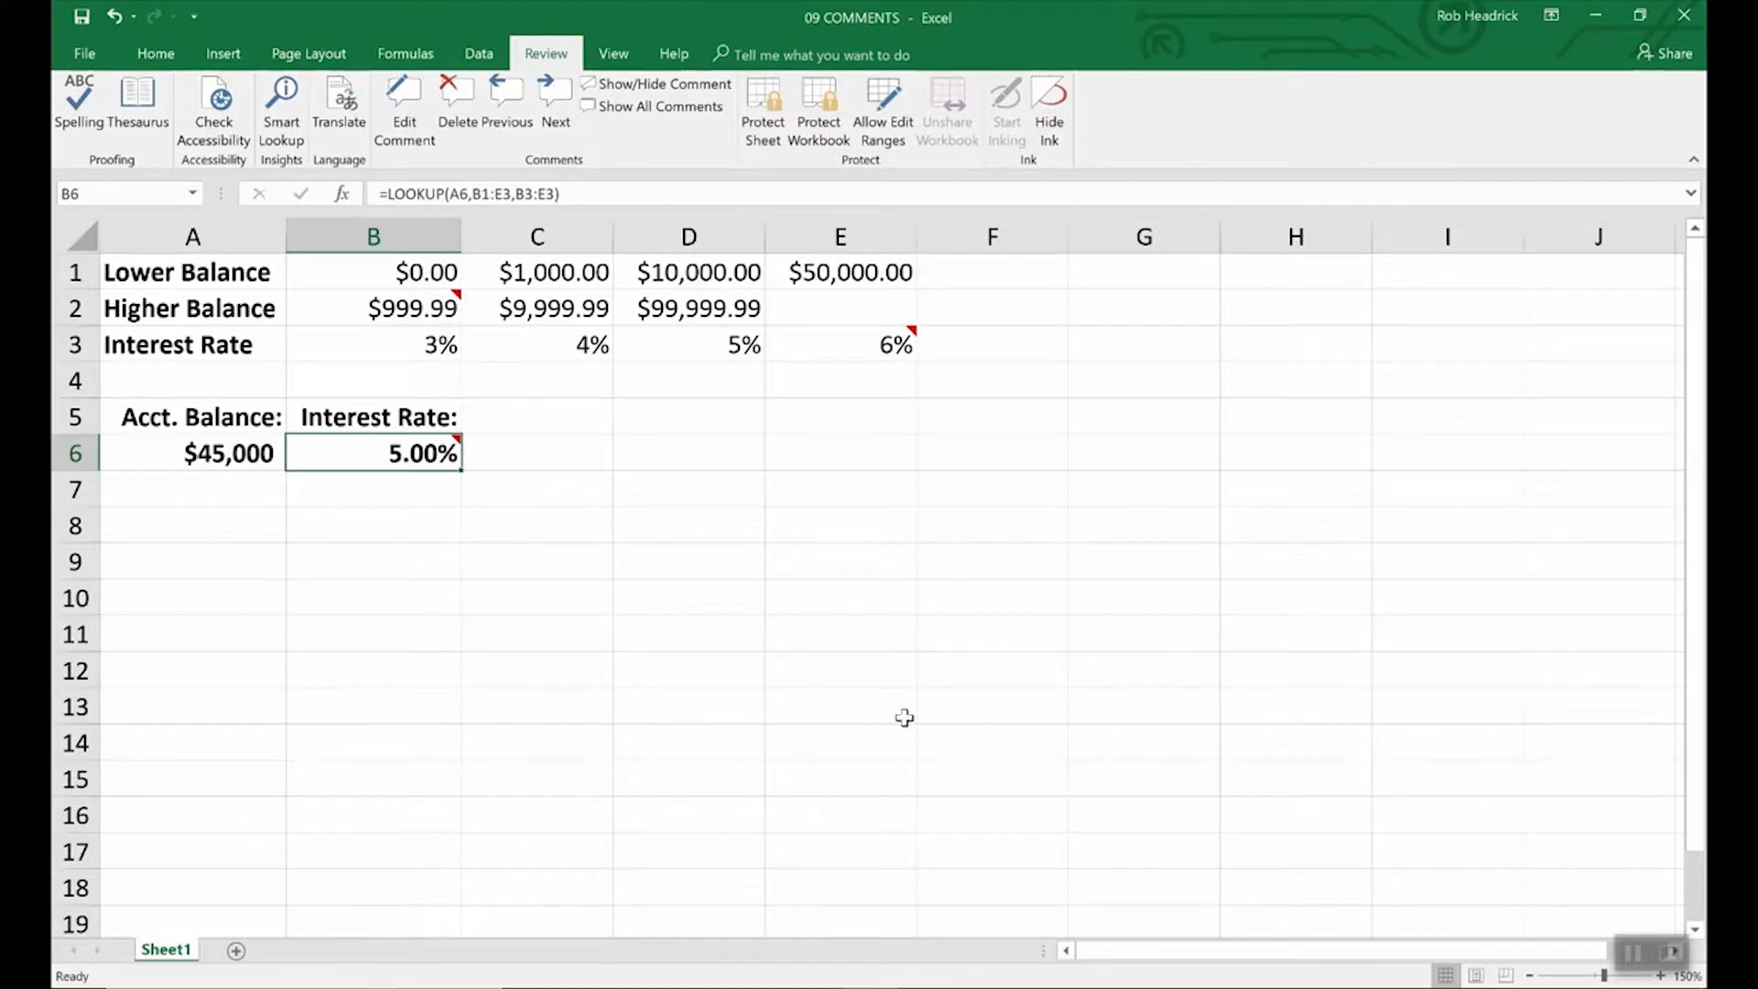
# Keep B6's comment permanently displayed, and check its Format Comment settings without changing anything.
pyautogui.click(657, 83)
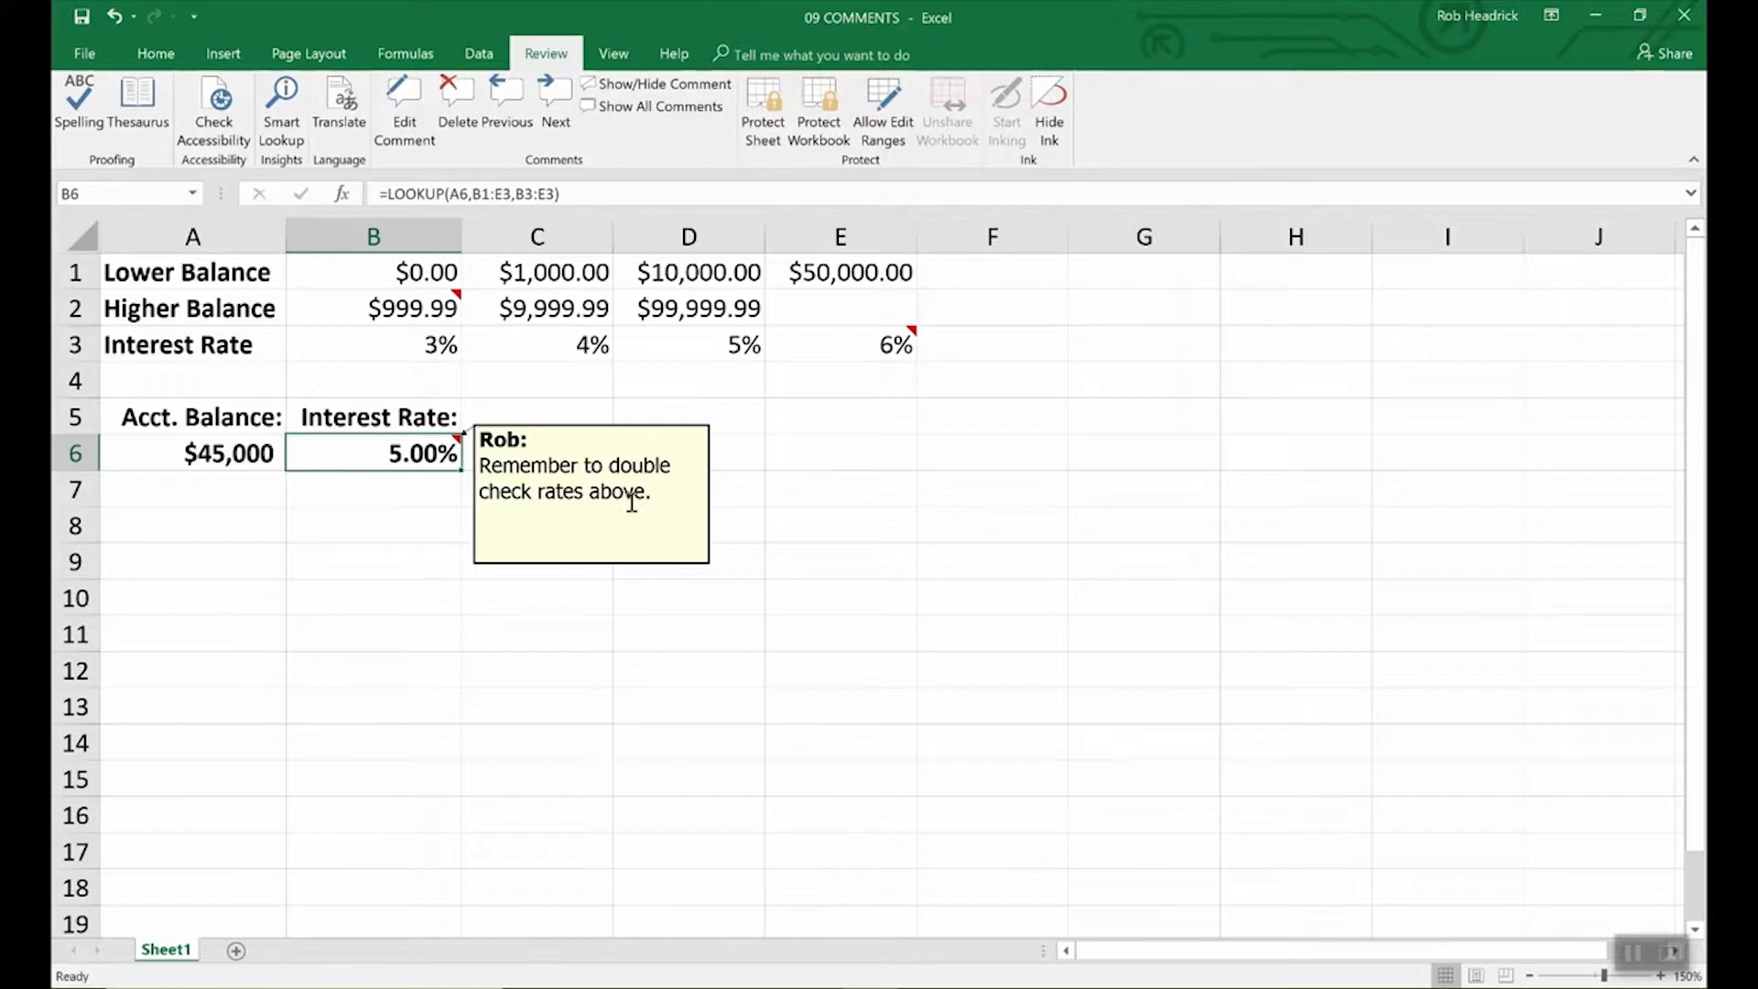
pyautogui.rightClick(596, 493)
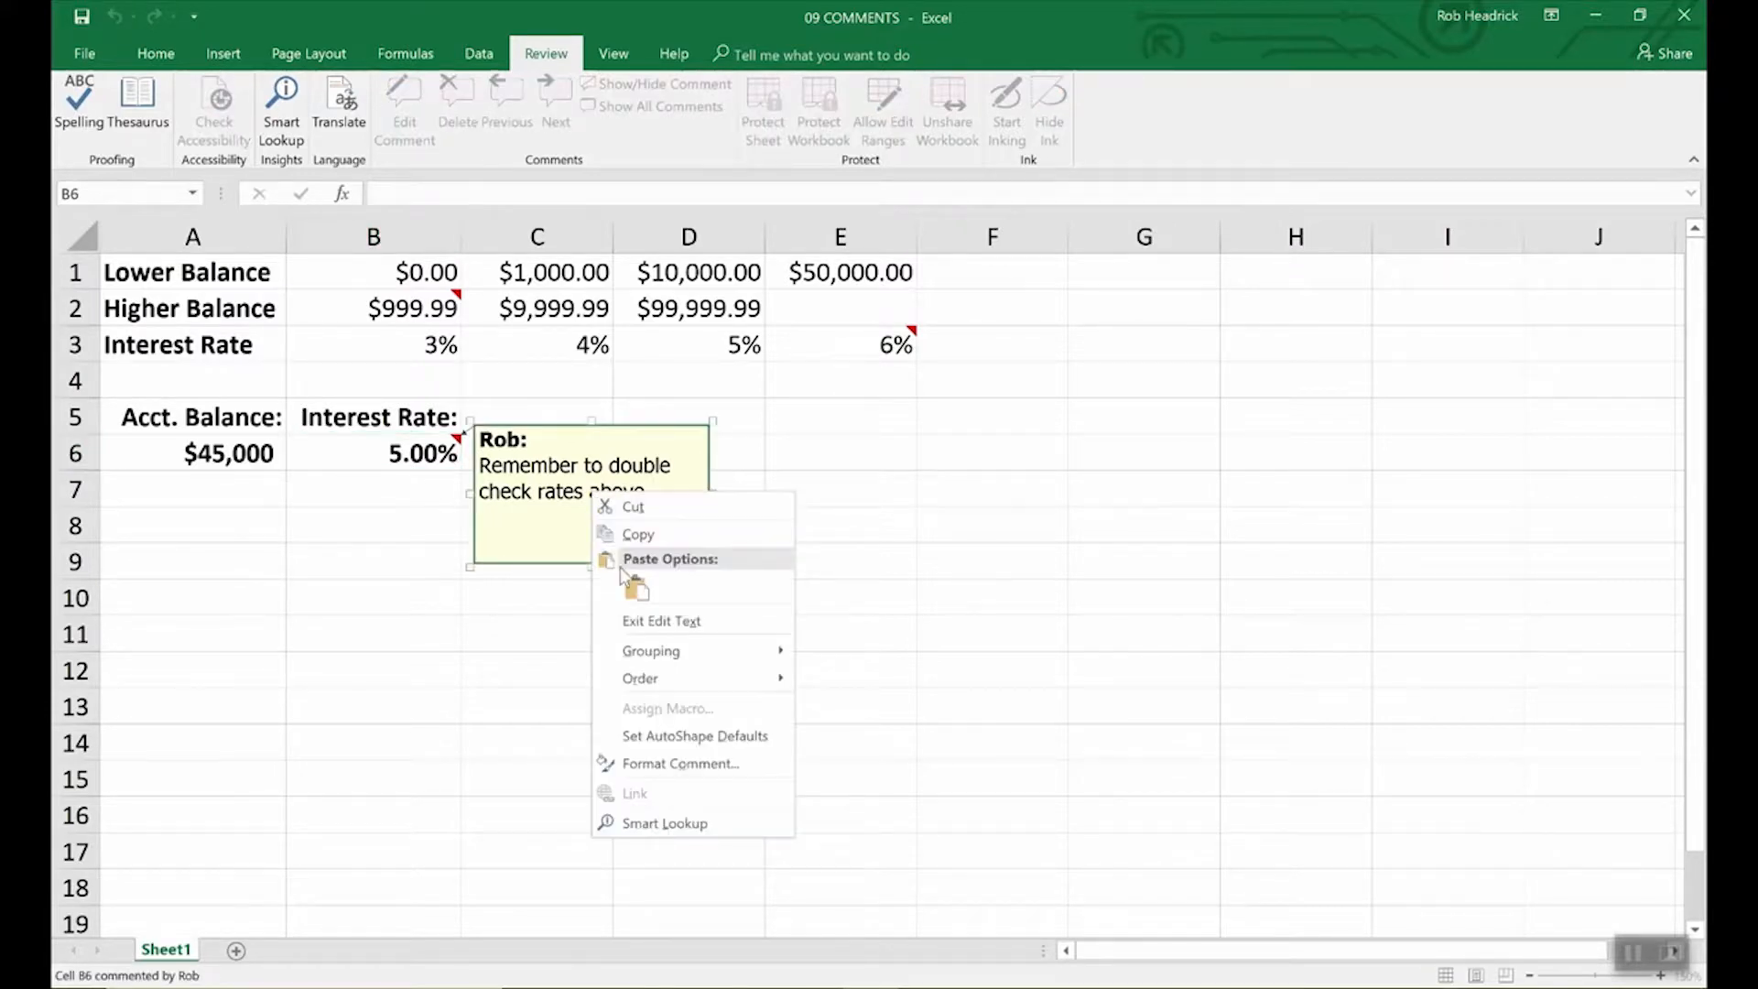
pyautogui.click(652, 775)
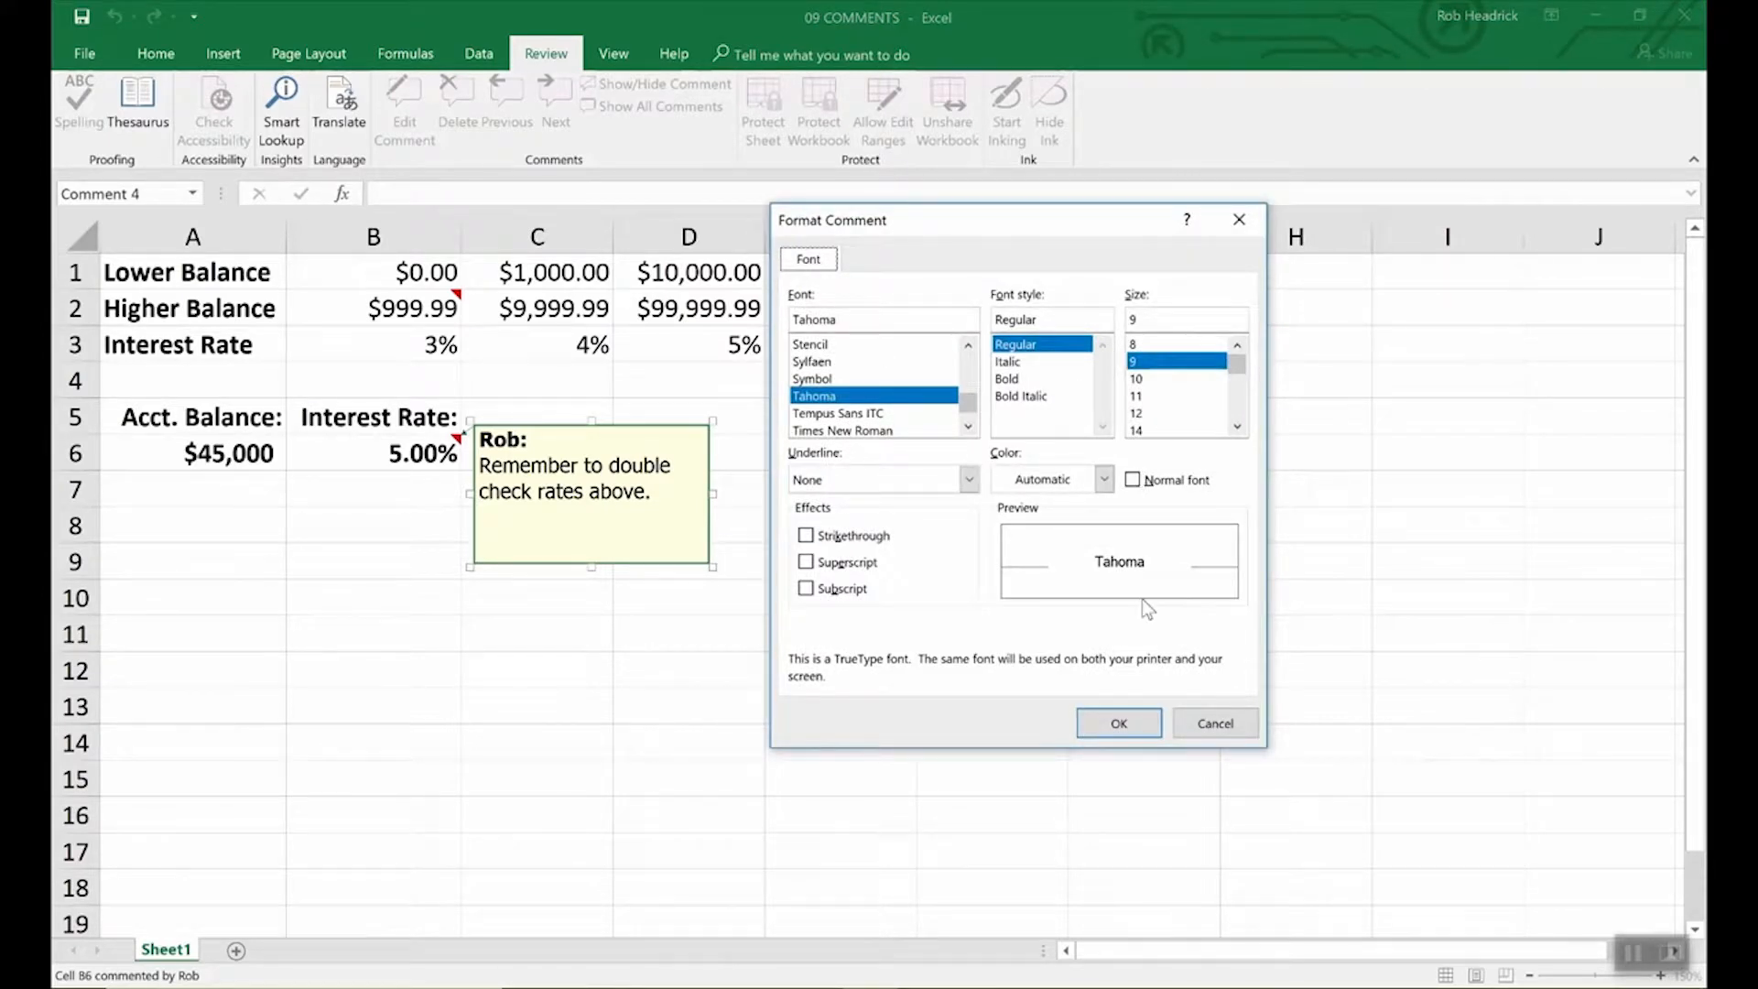
pyautogui.click(1204, 723)
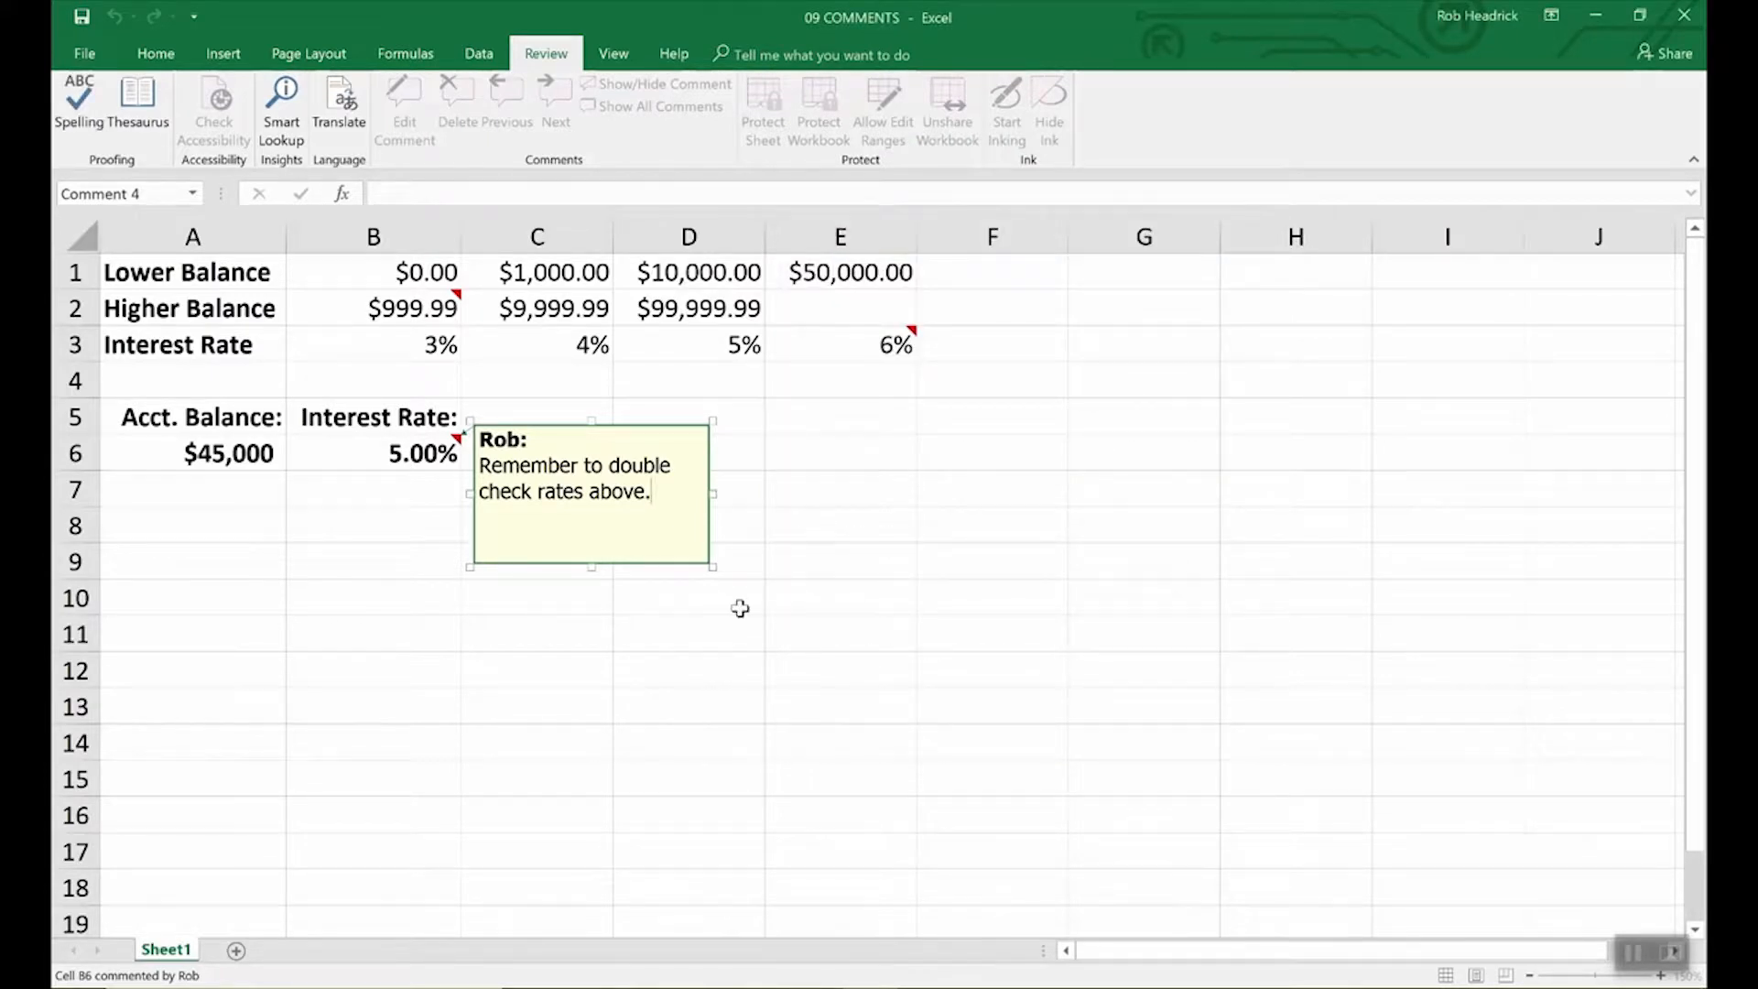
# Give B6's reminder comment a light turquoise fill through Format Comment's Colors and Lines.
pyautogui.rightClick(675, 565)
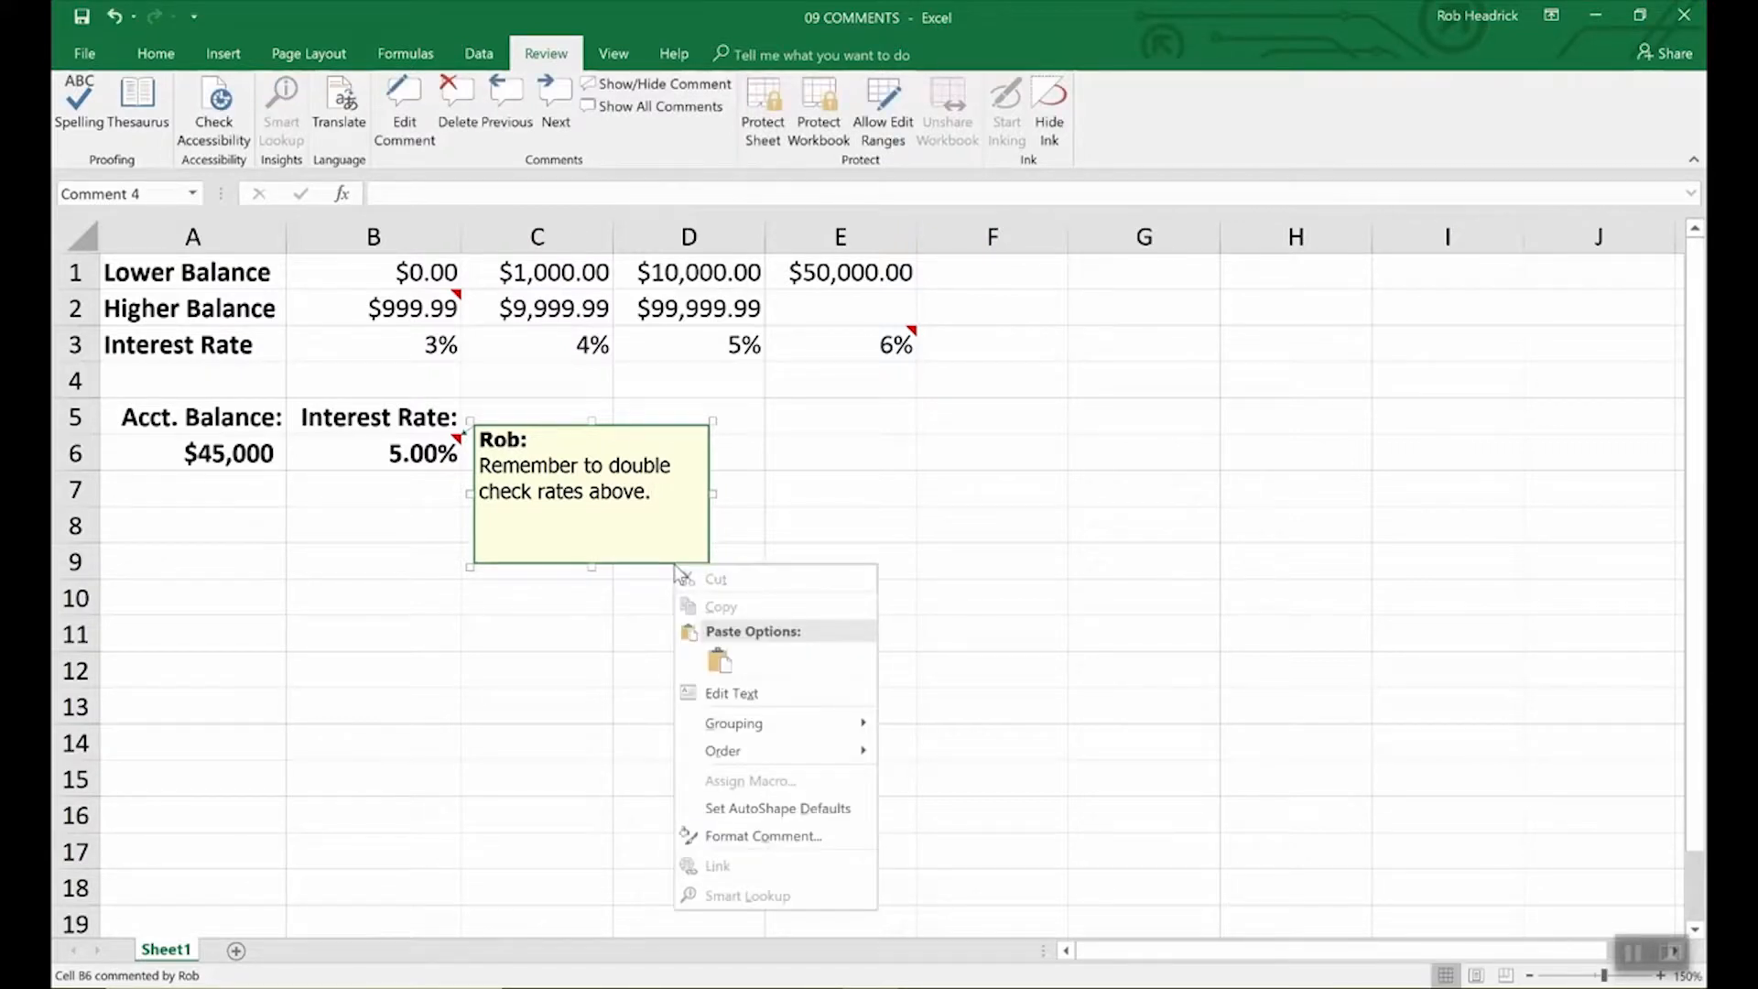
pyautogui.click(730, 833)
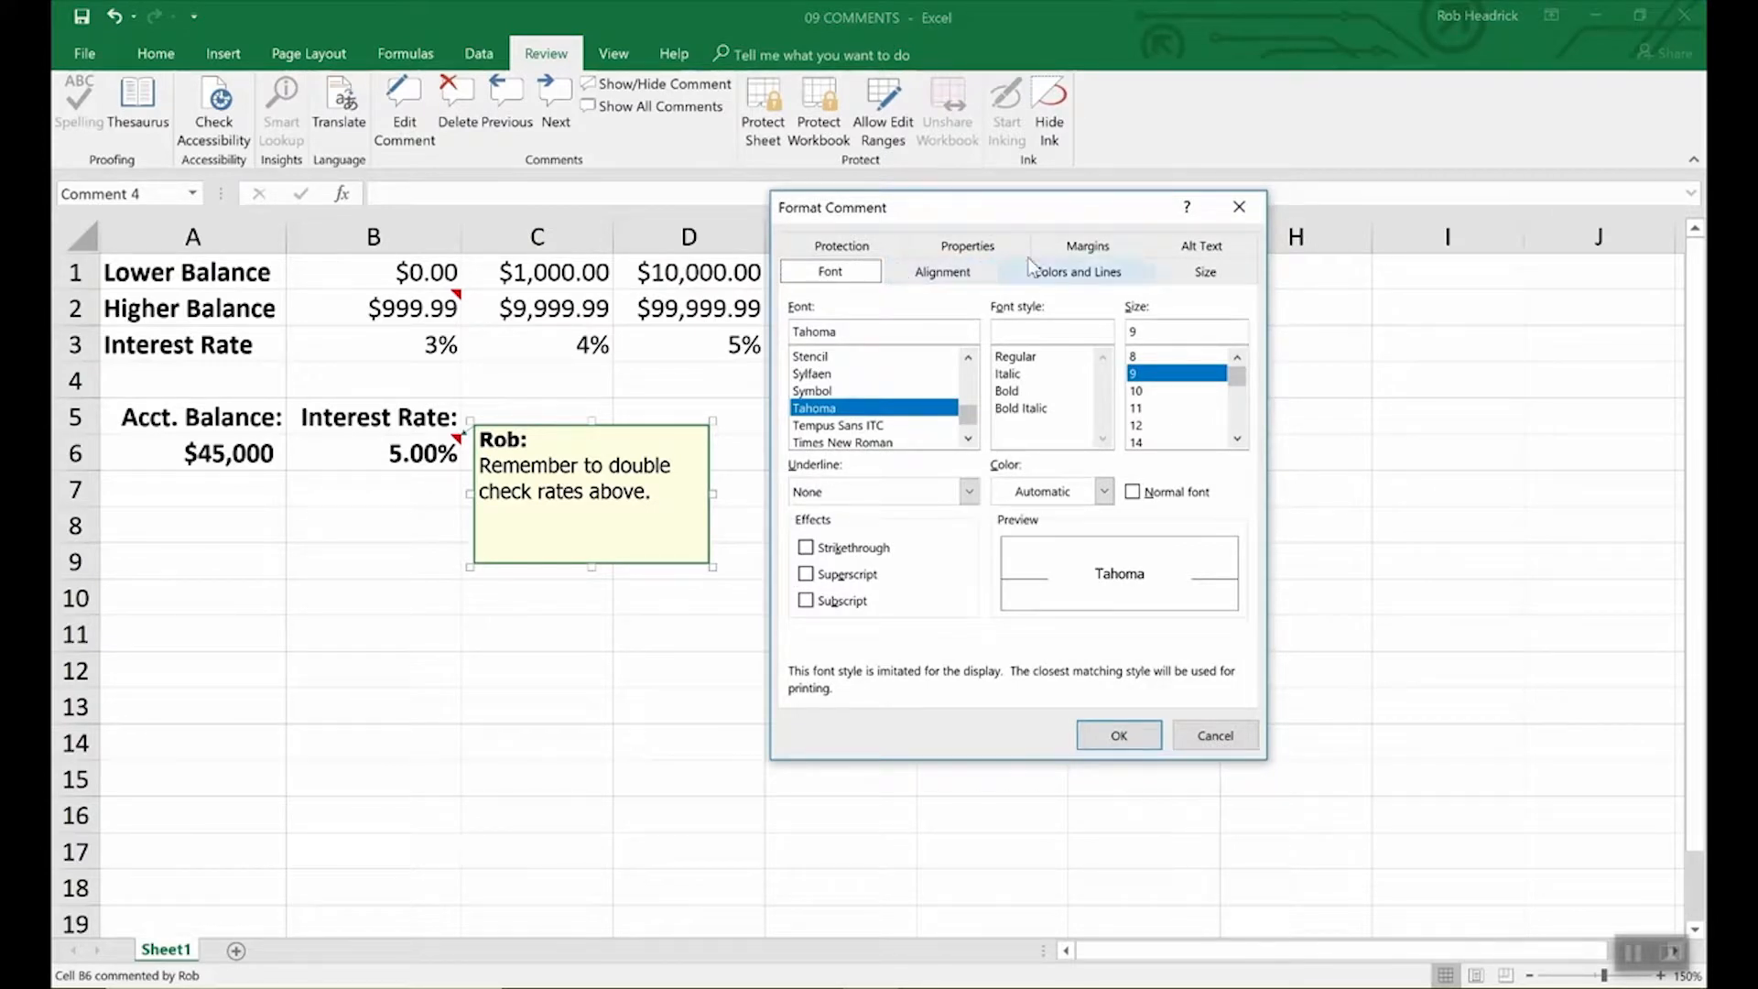
pyautogui.click(1082, 274)
pyautogui.click(1037, 338)
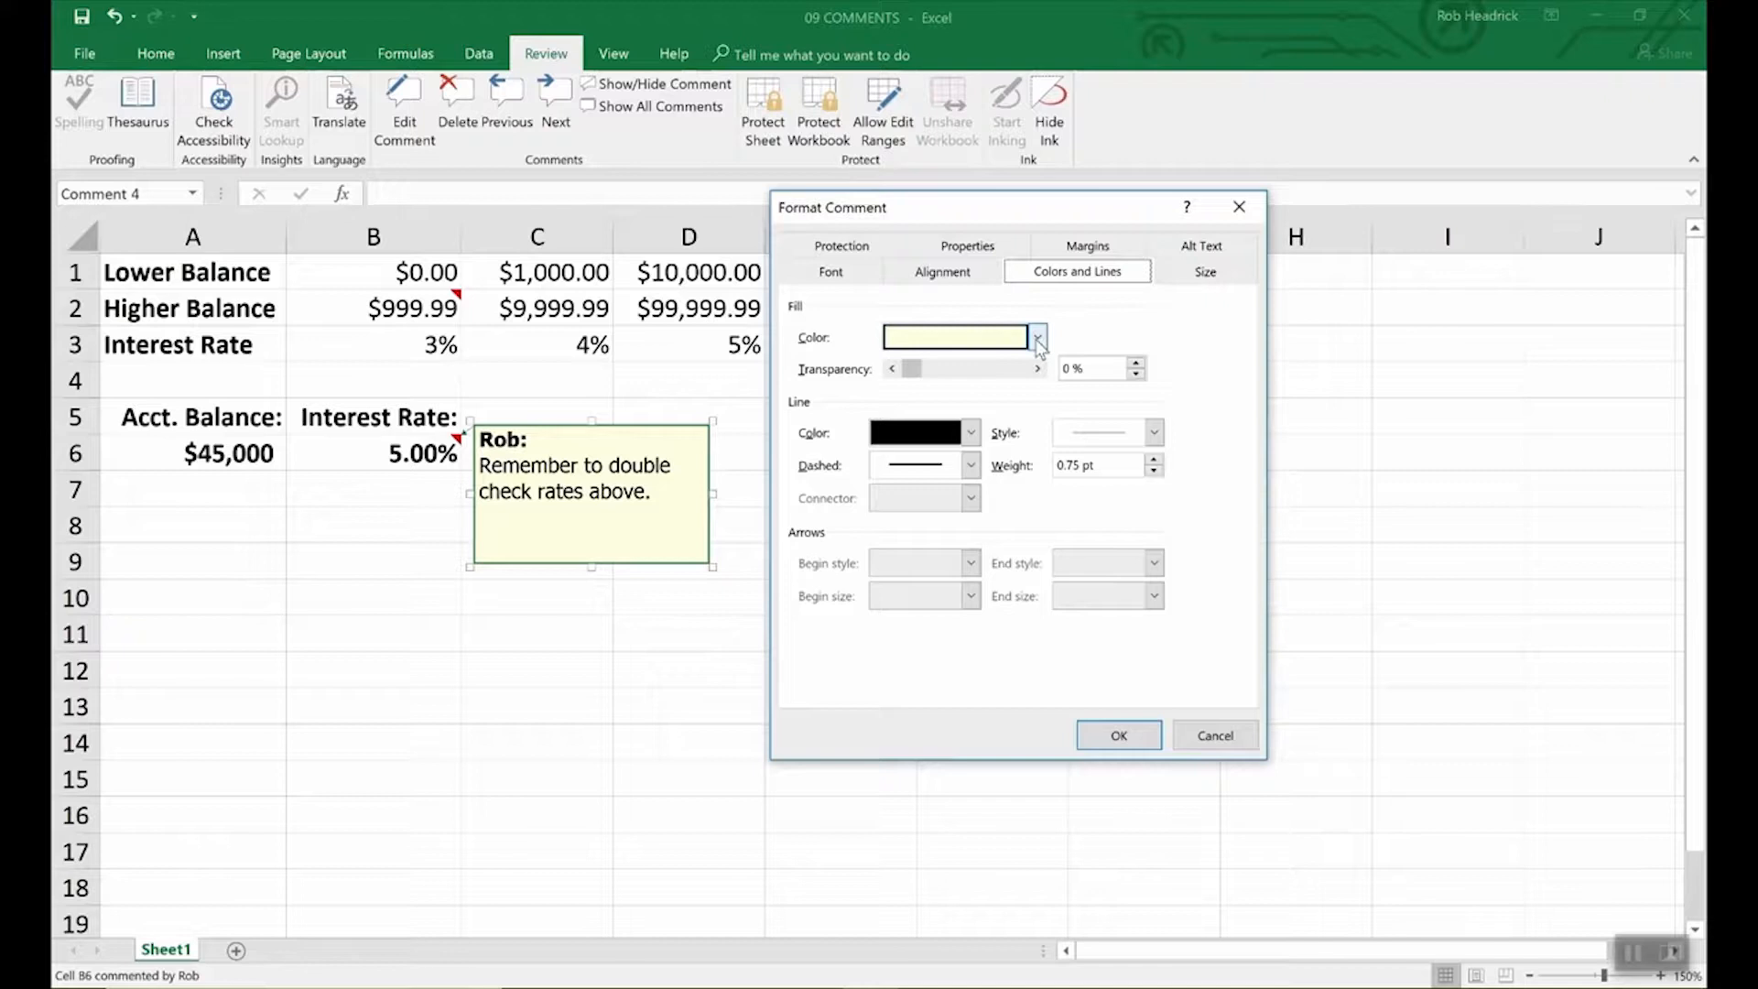
pyautogui.click(977, 499)
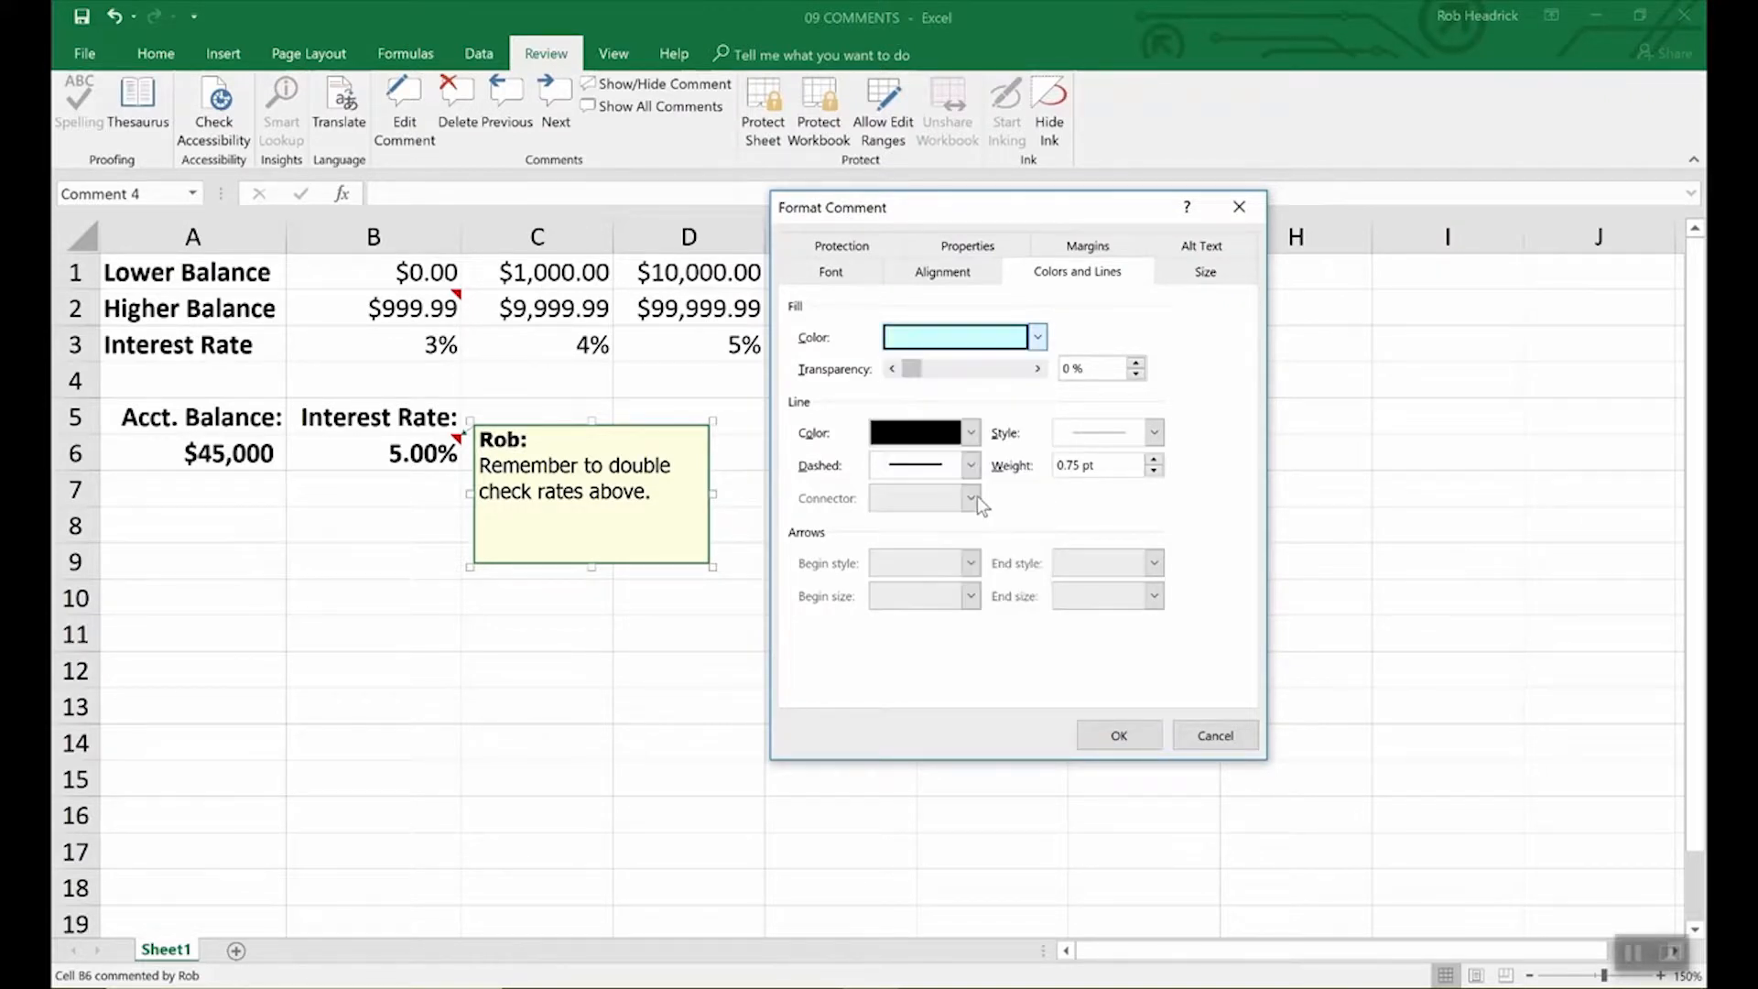
pyautogui.click(1145, 738)
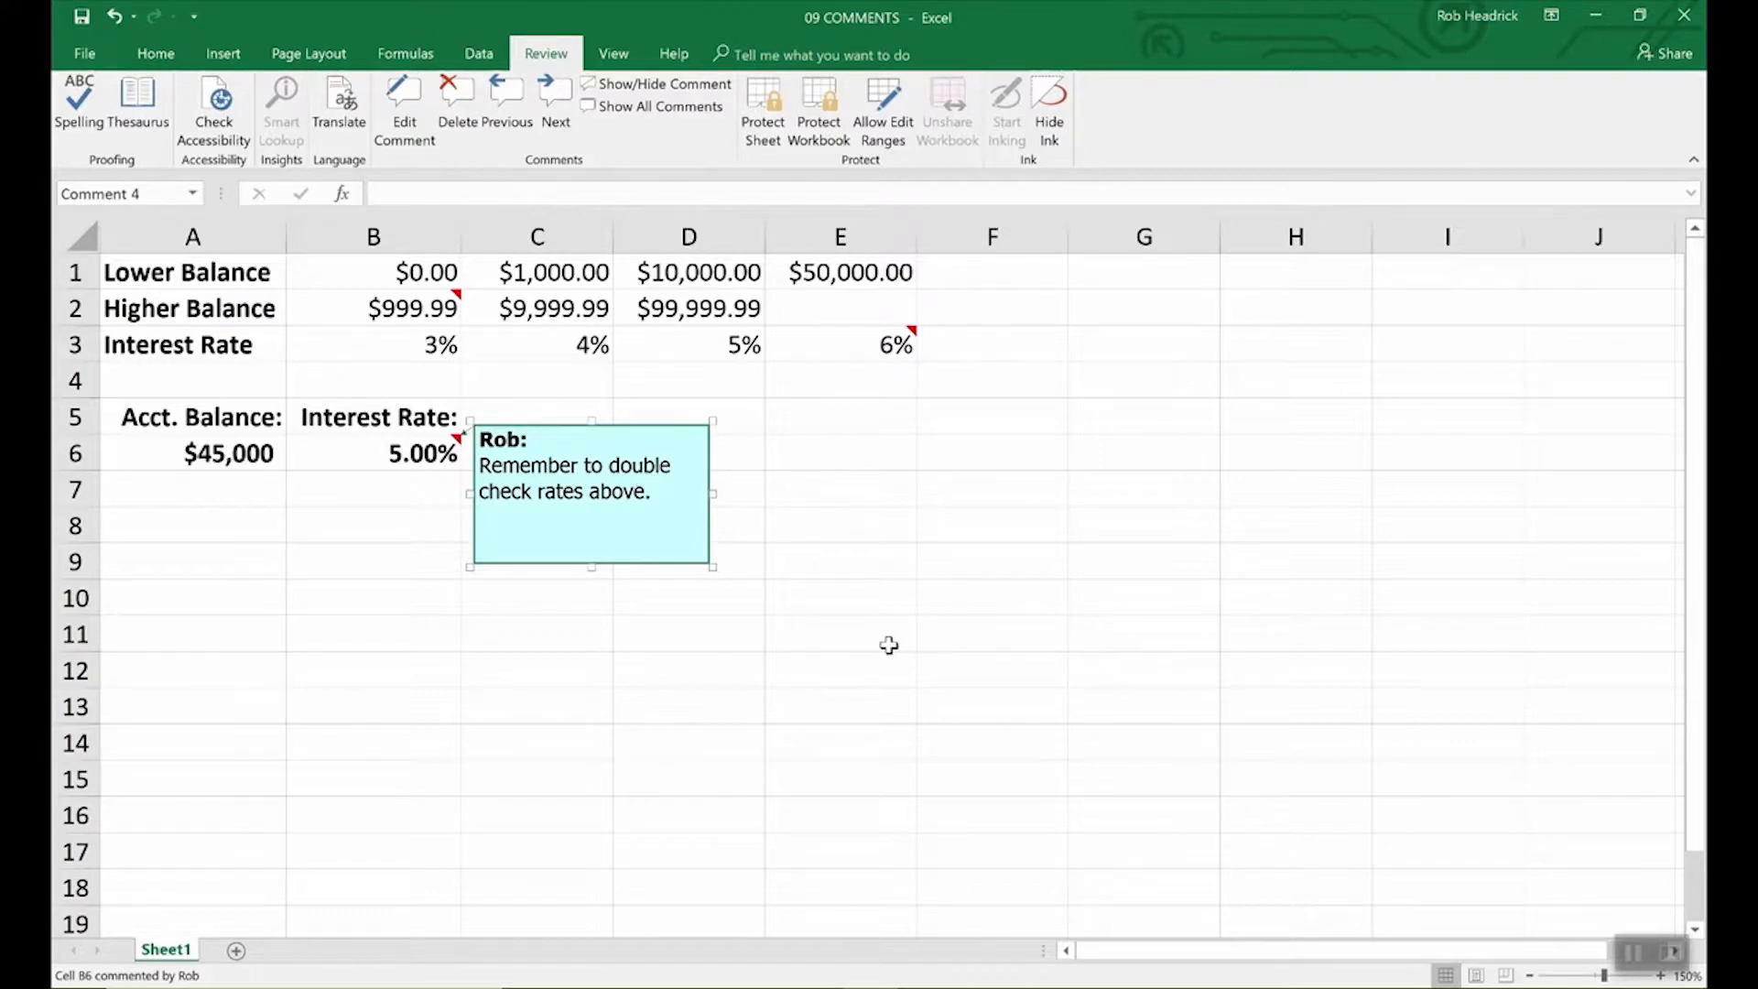
pyautogui.click(888, 645)
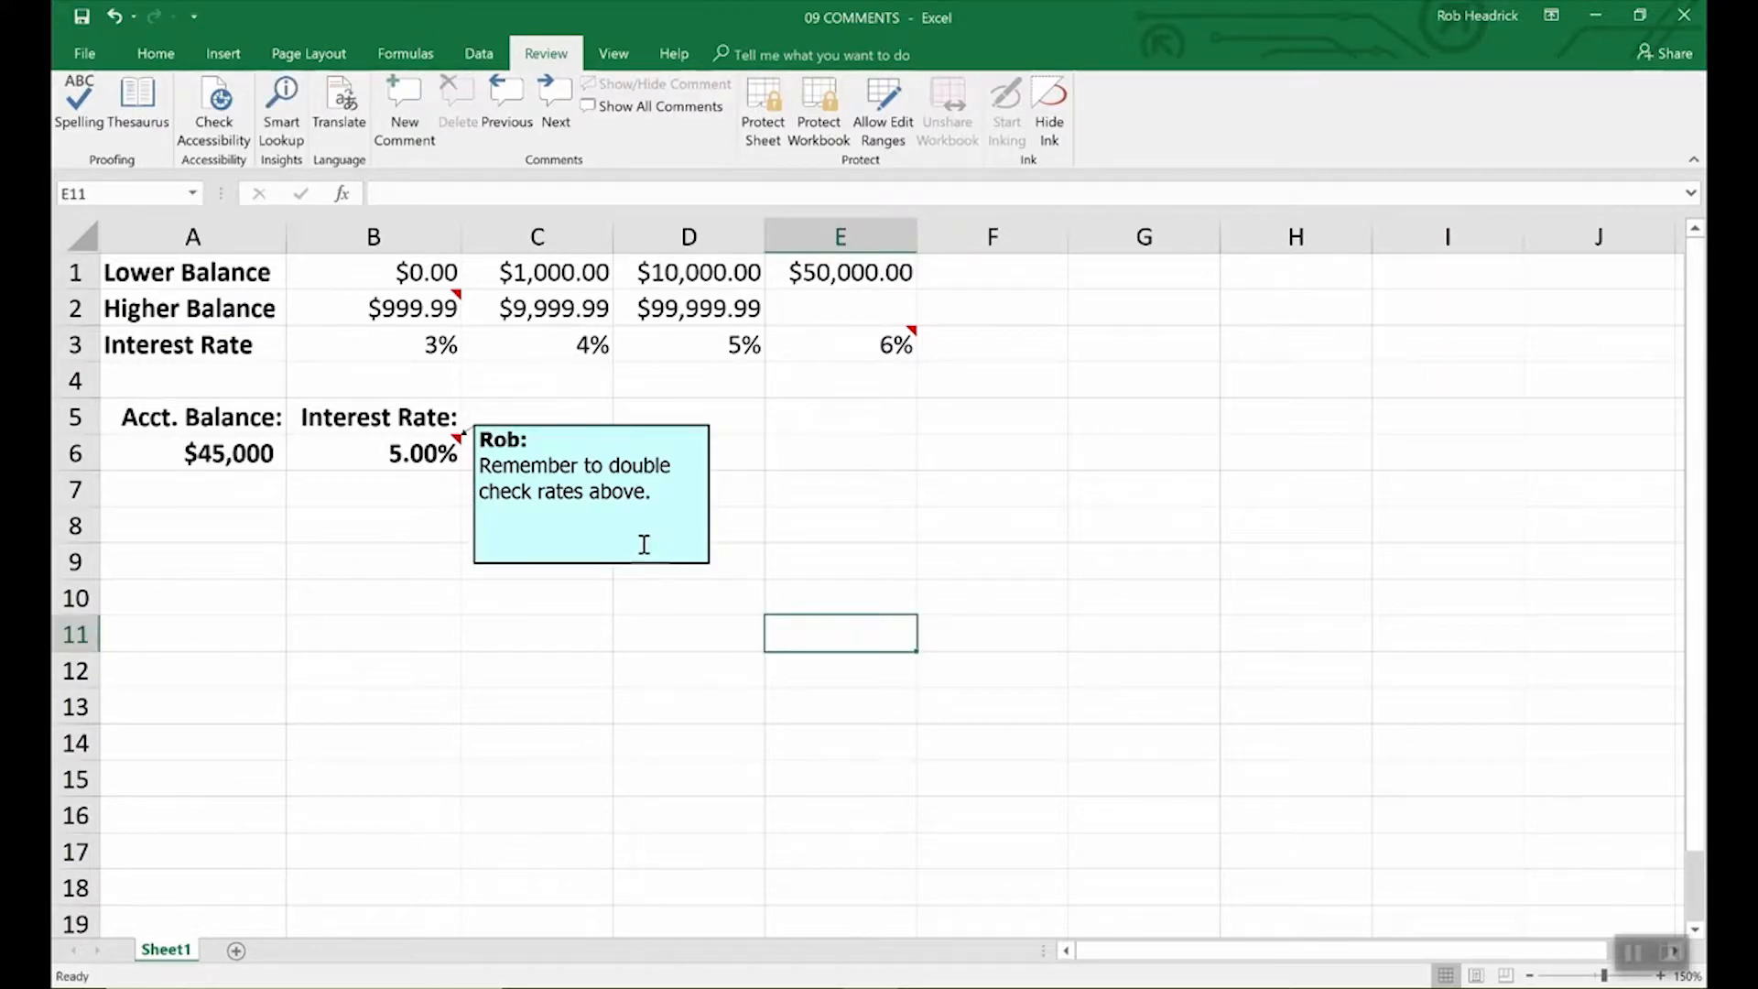
# Read the B2 and E3 comments, then display all comments on the sheet.
pyautogui.click(447, 304)
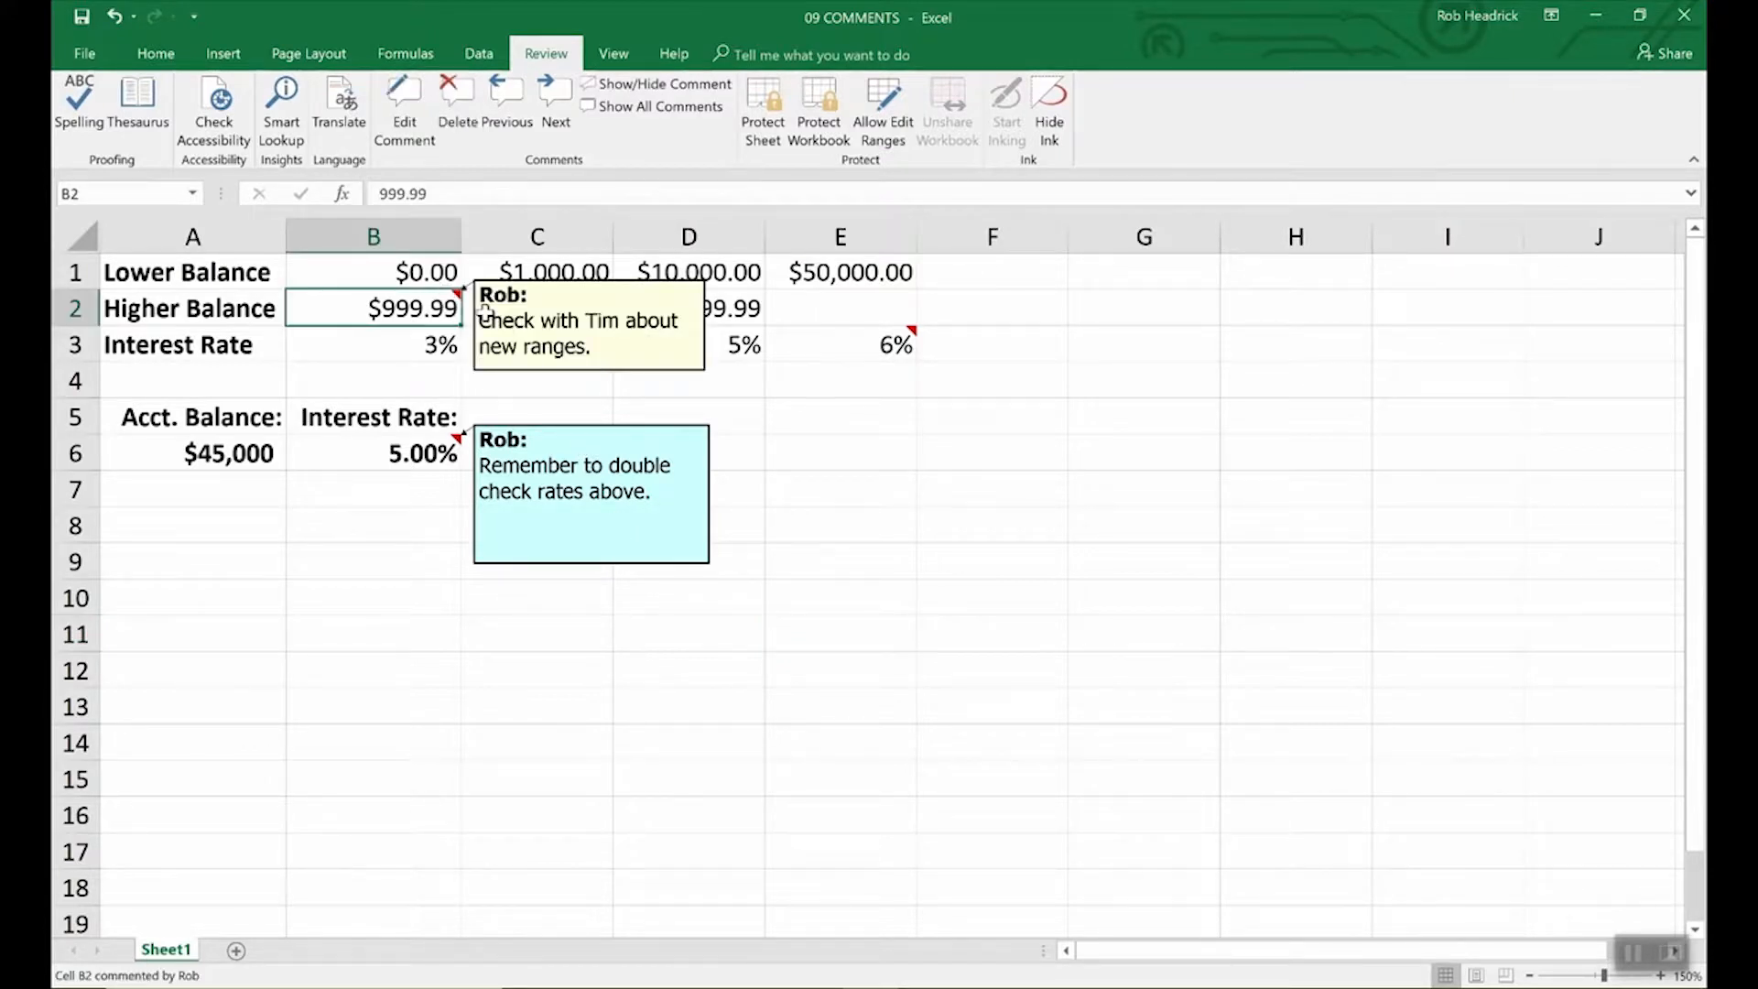
pyautogui.click(901, 352)
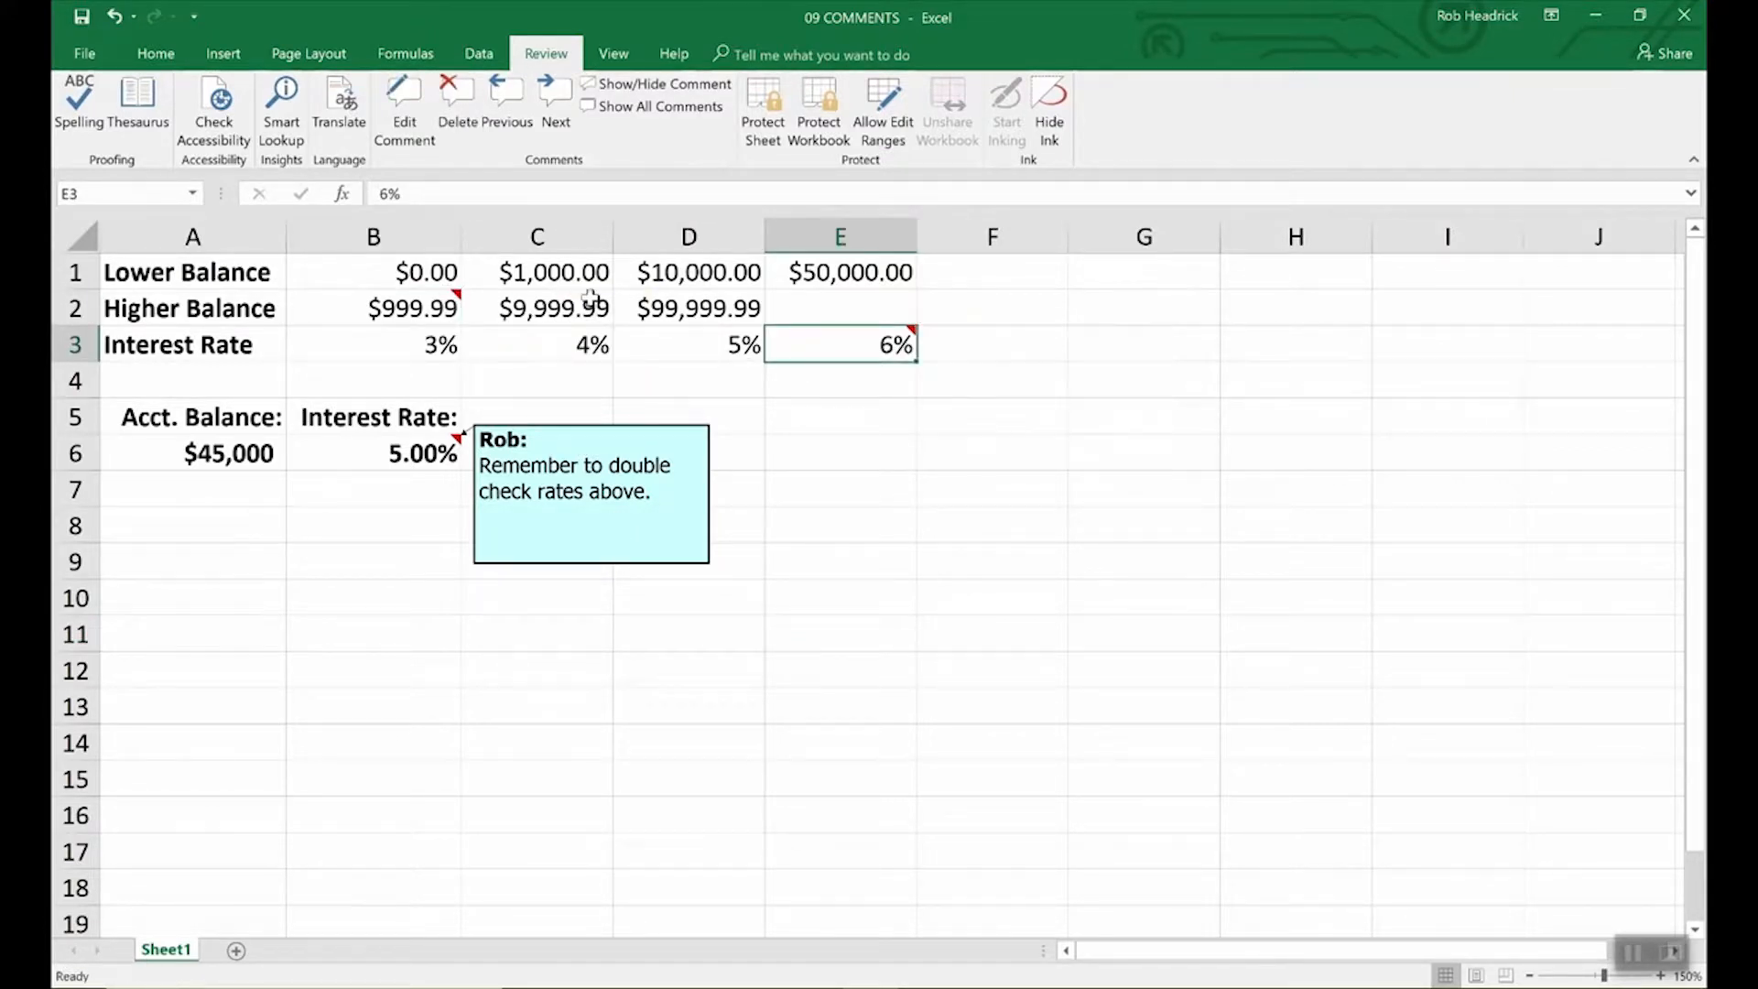
pyautogui.moveTo(839, 352)
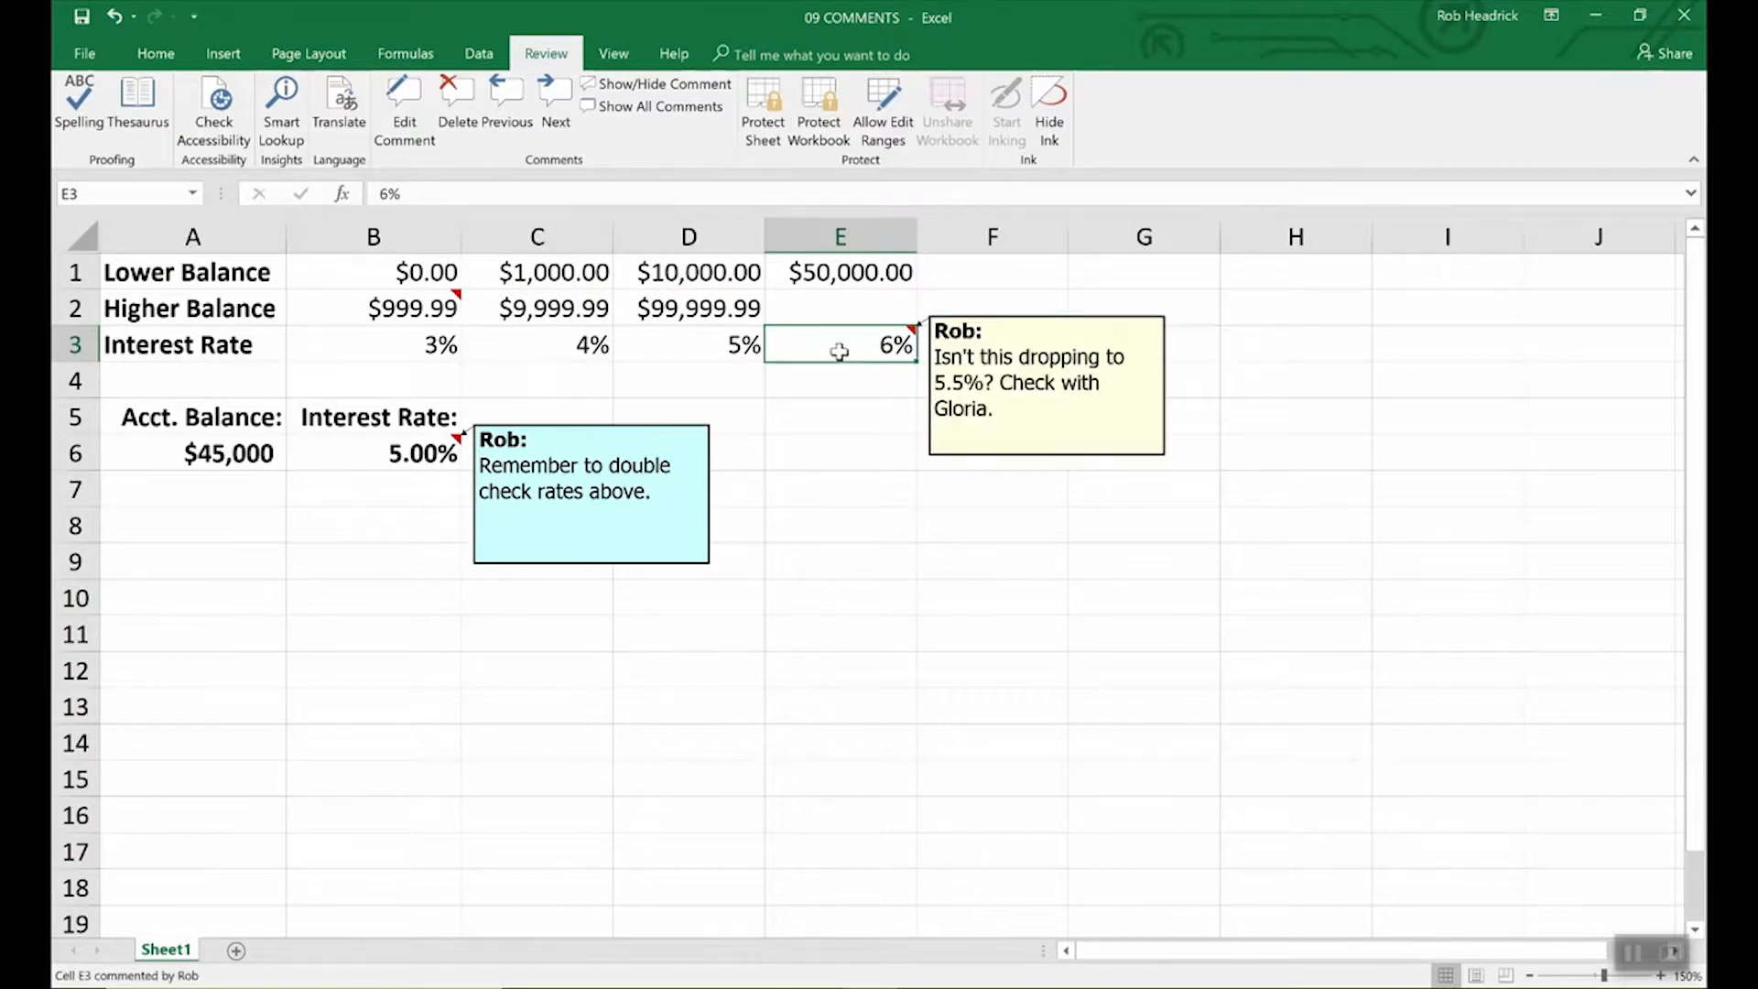
pyautogui.click(414, 304)
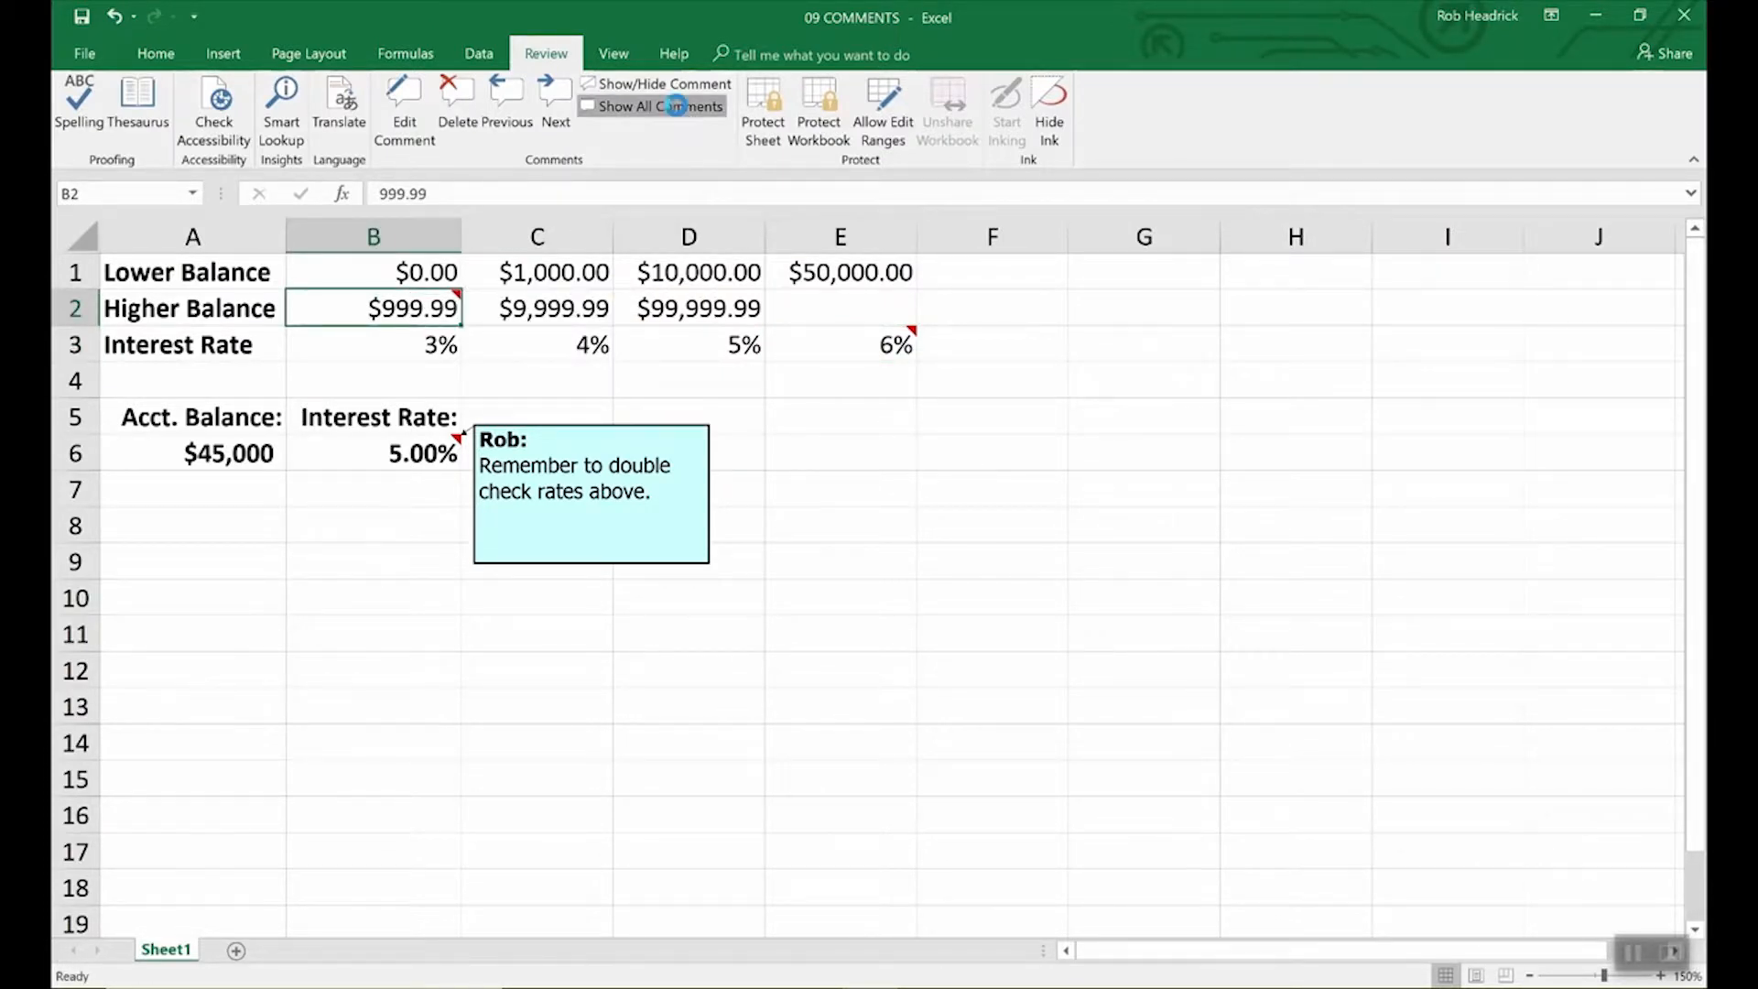
pyautogui.click(680, 111)
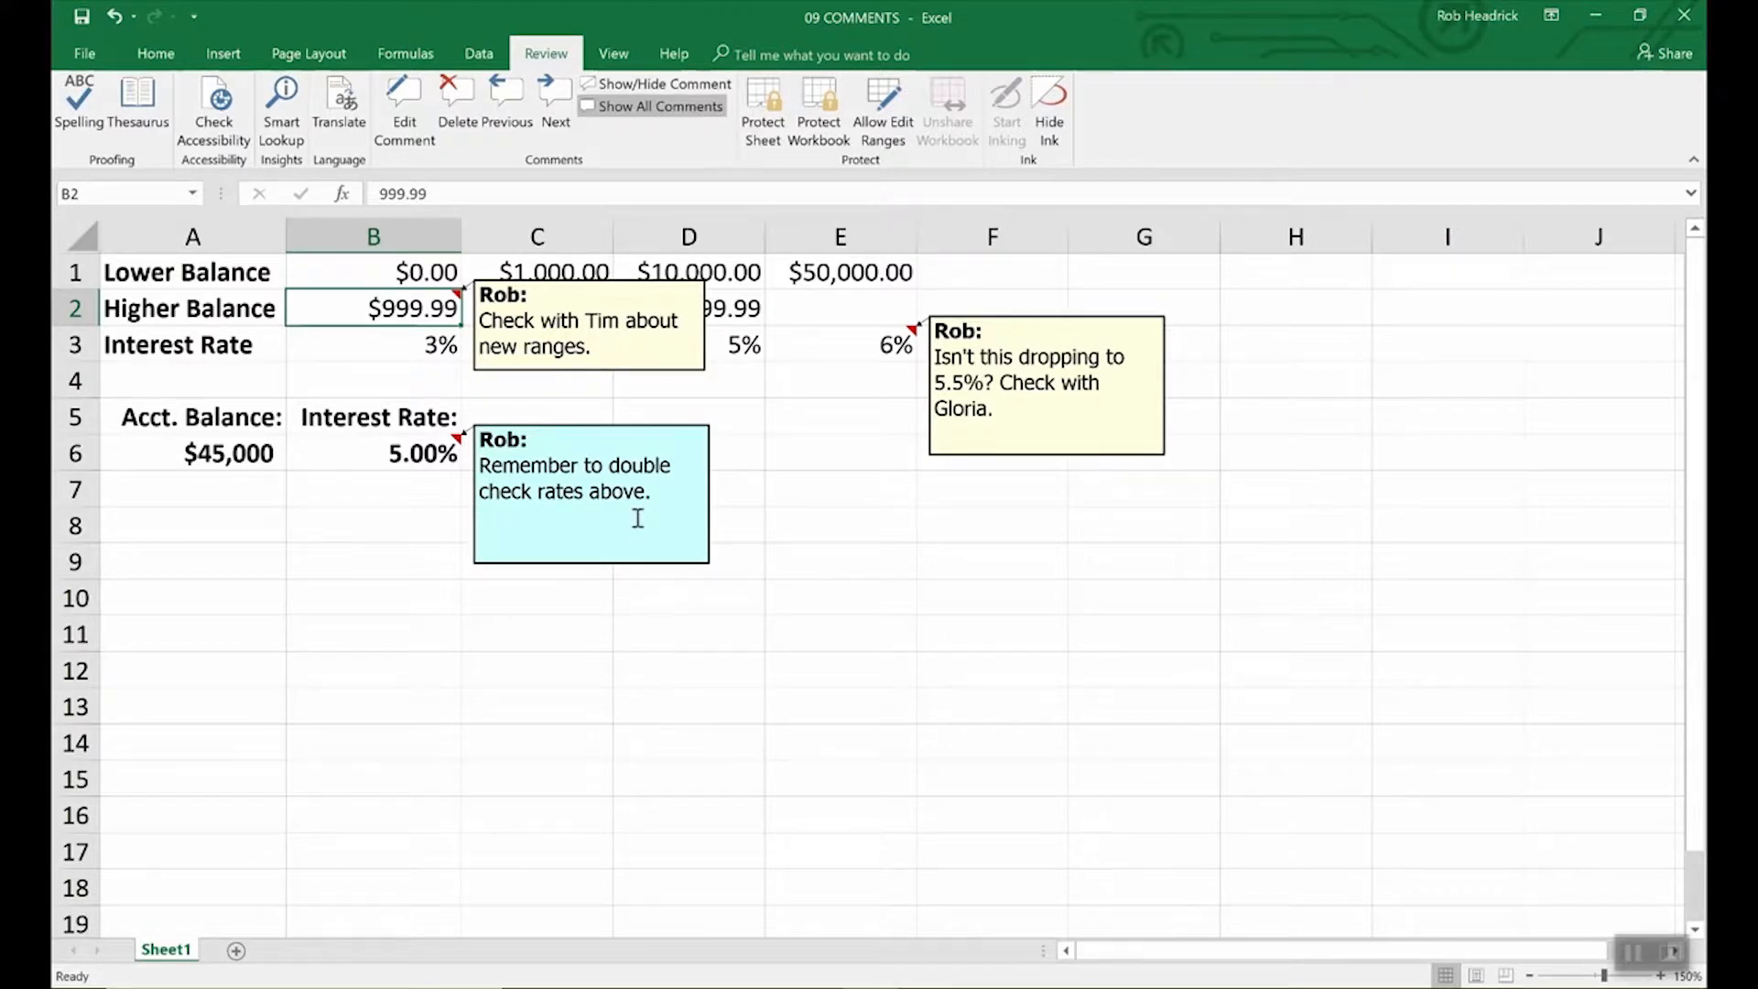
# Delete B6's comment and drag the E3 comment box's corner to make it smaller.
pyautogui.click(409, 451)
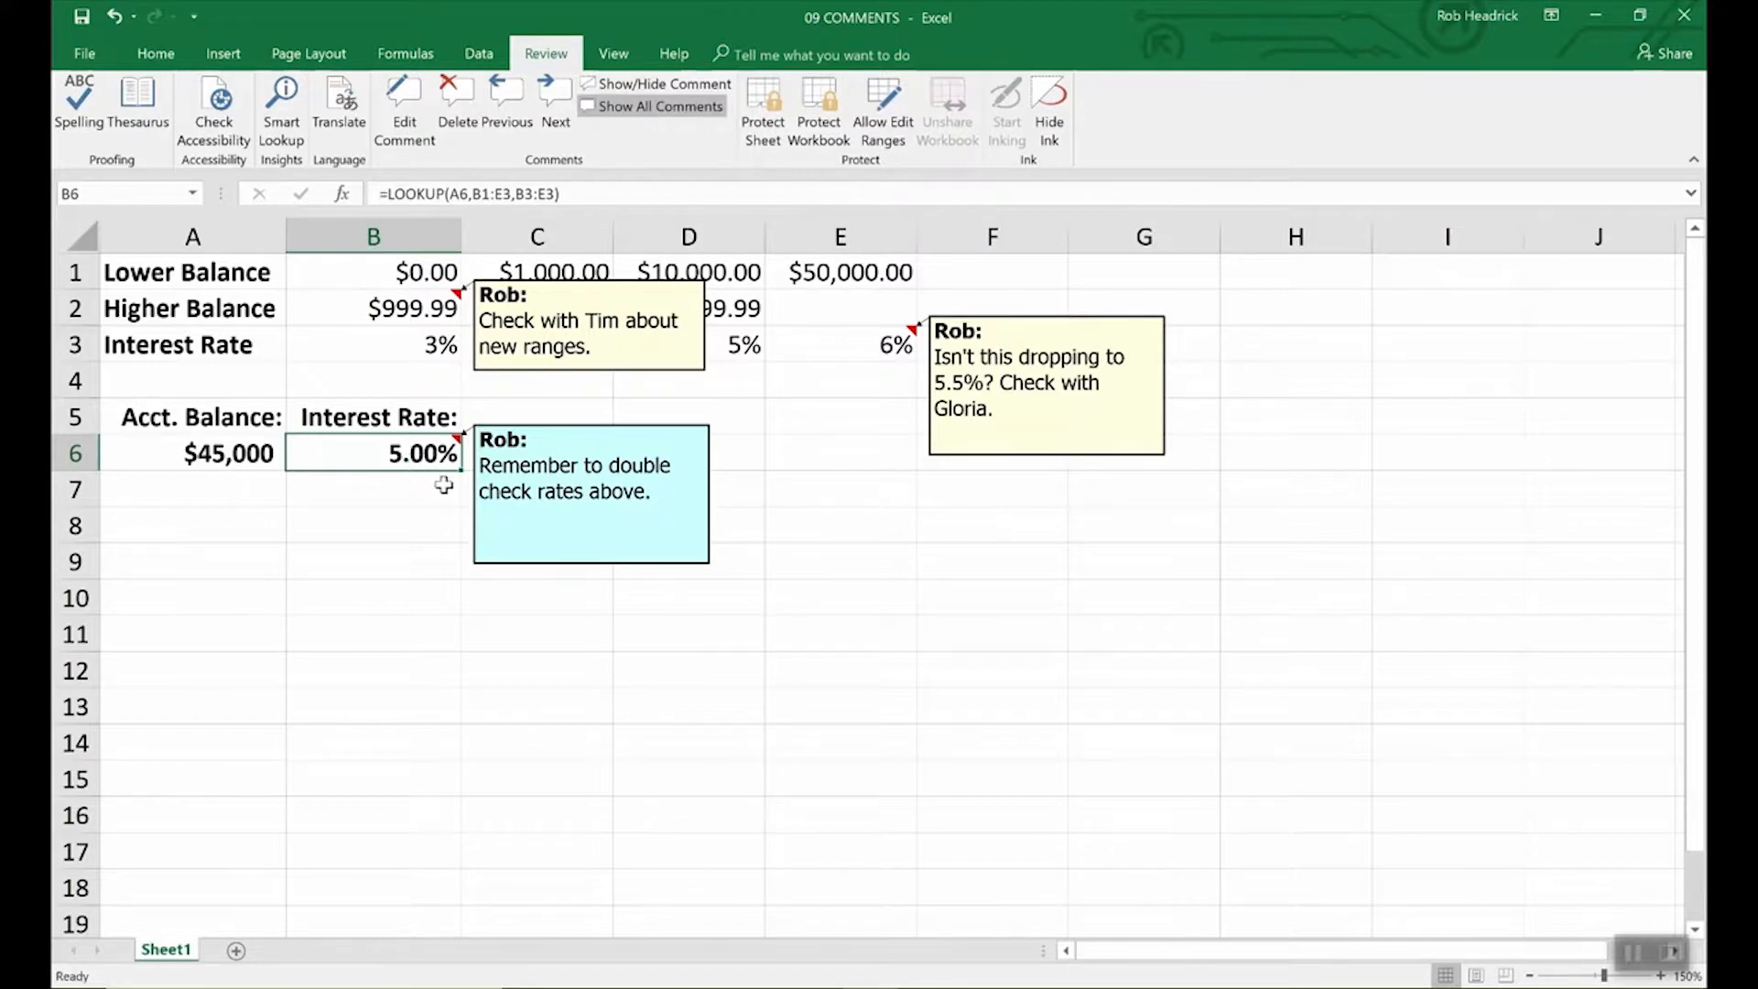
pyautogui.click(455, 99)
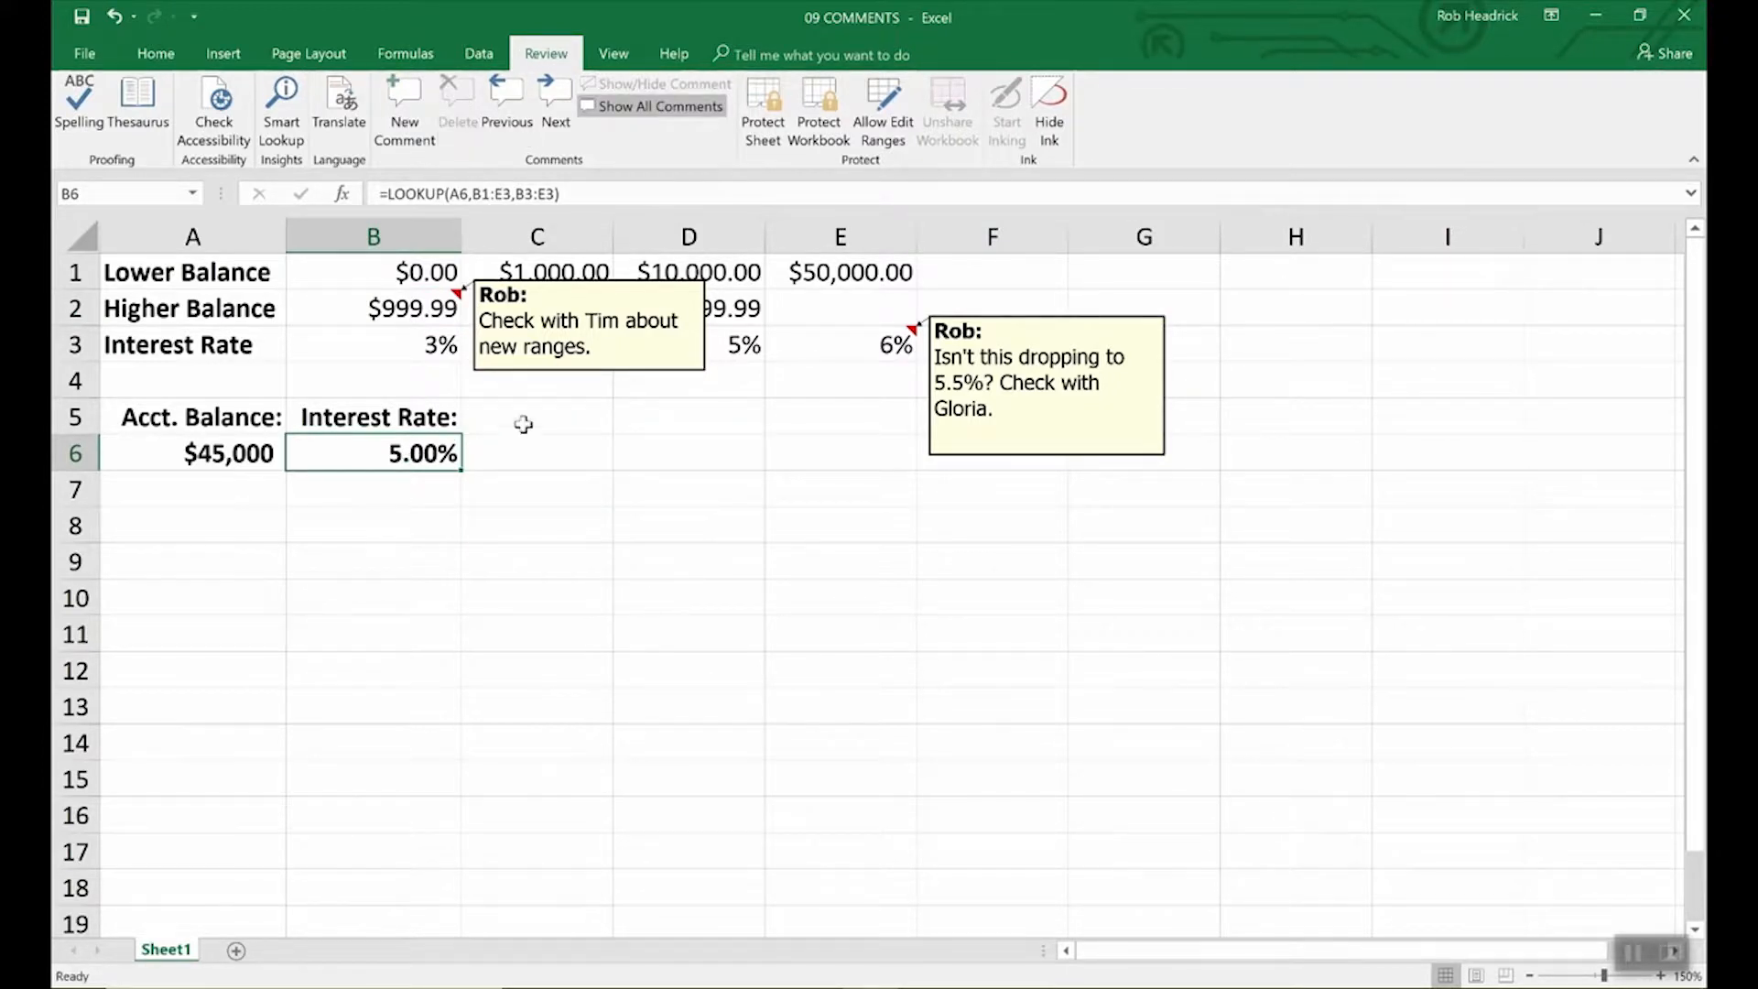
pyautogui.click(642, 373)
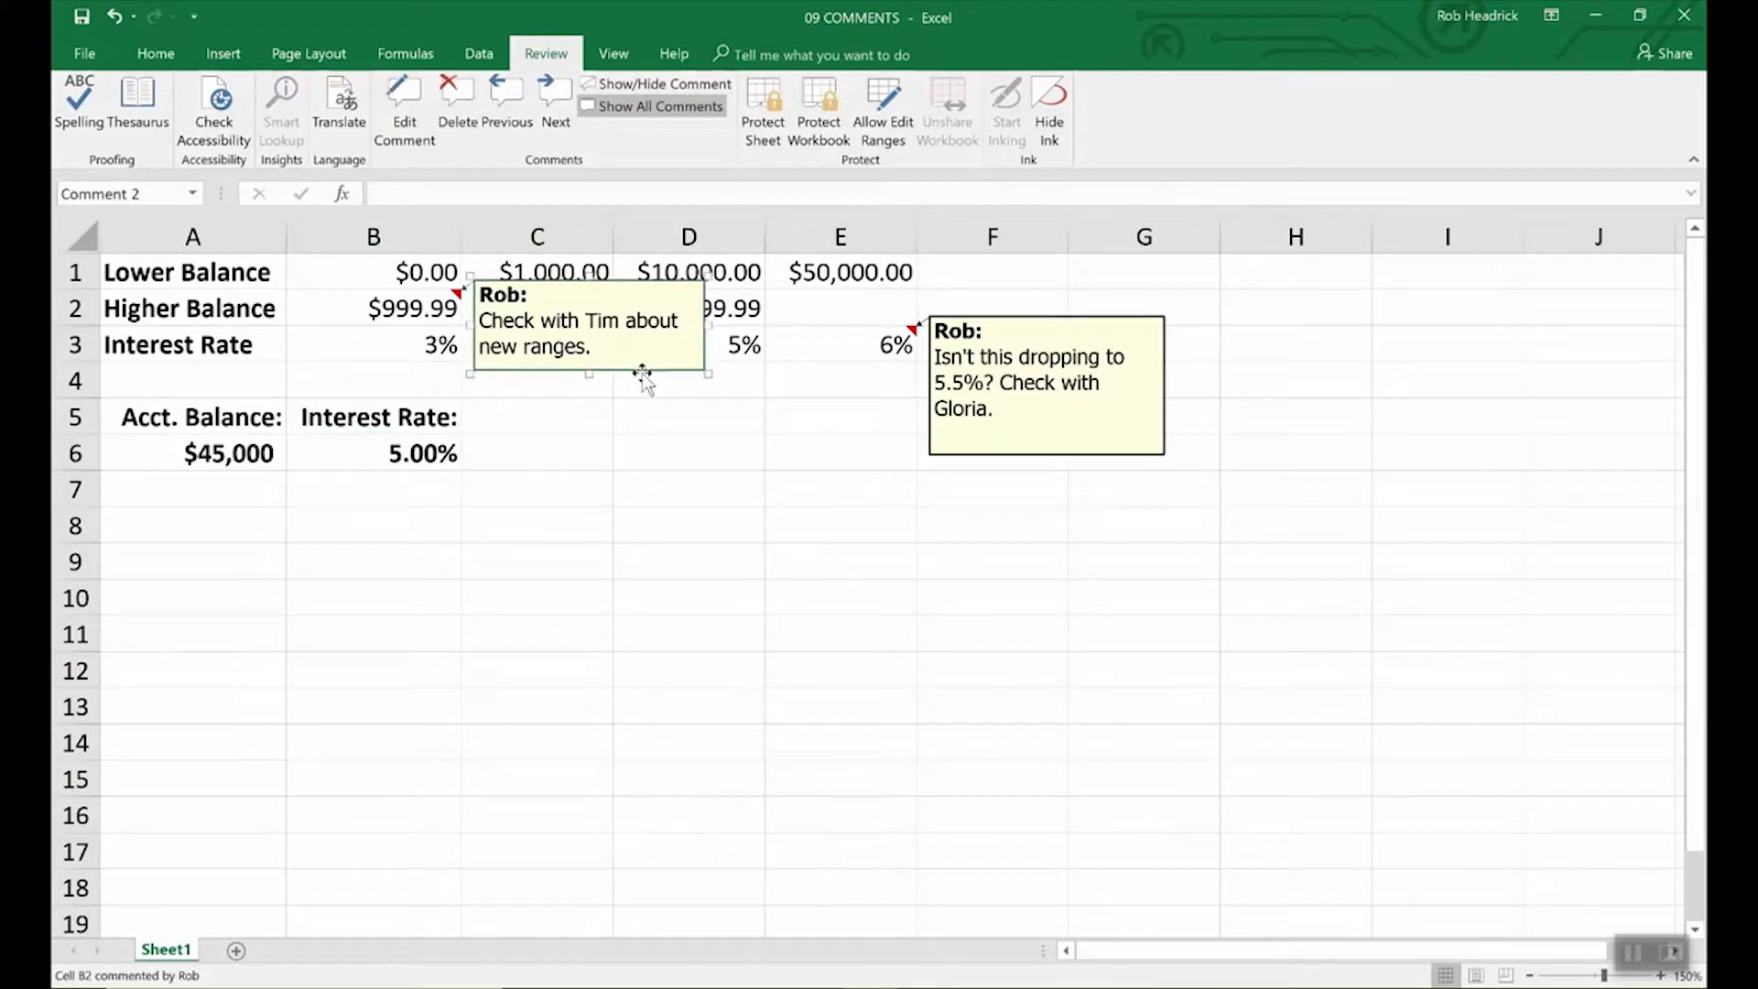
pyautogui.press('Escape')
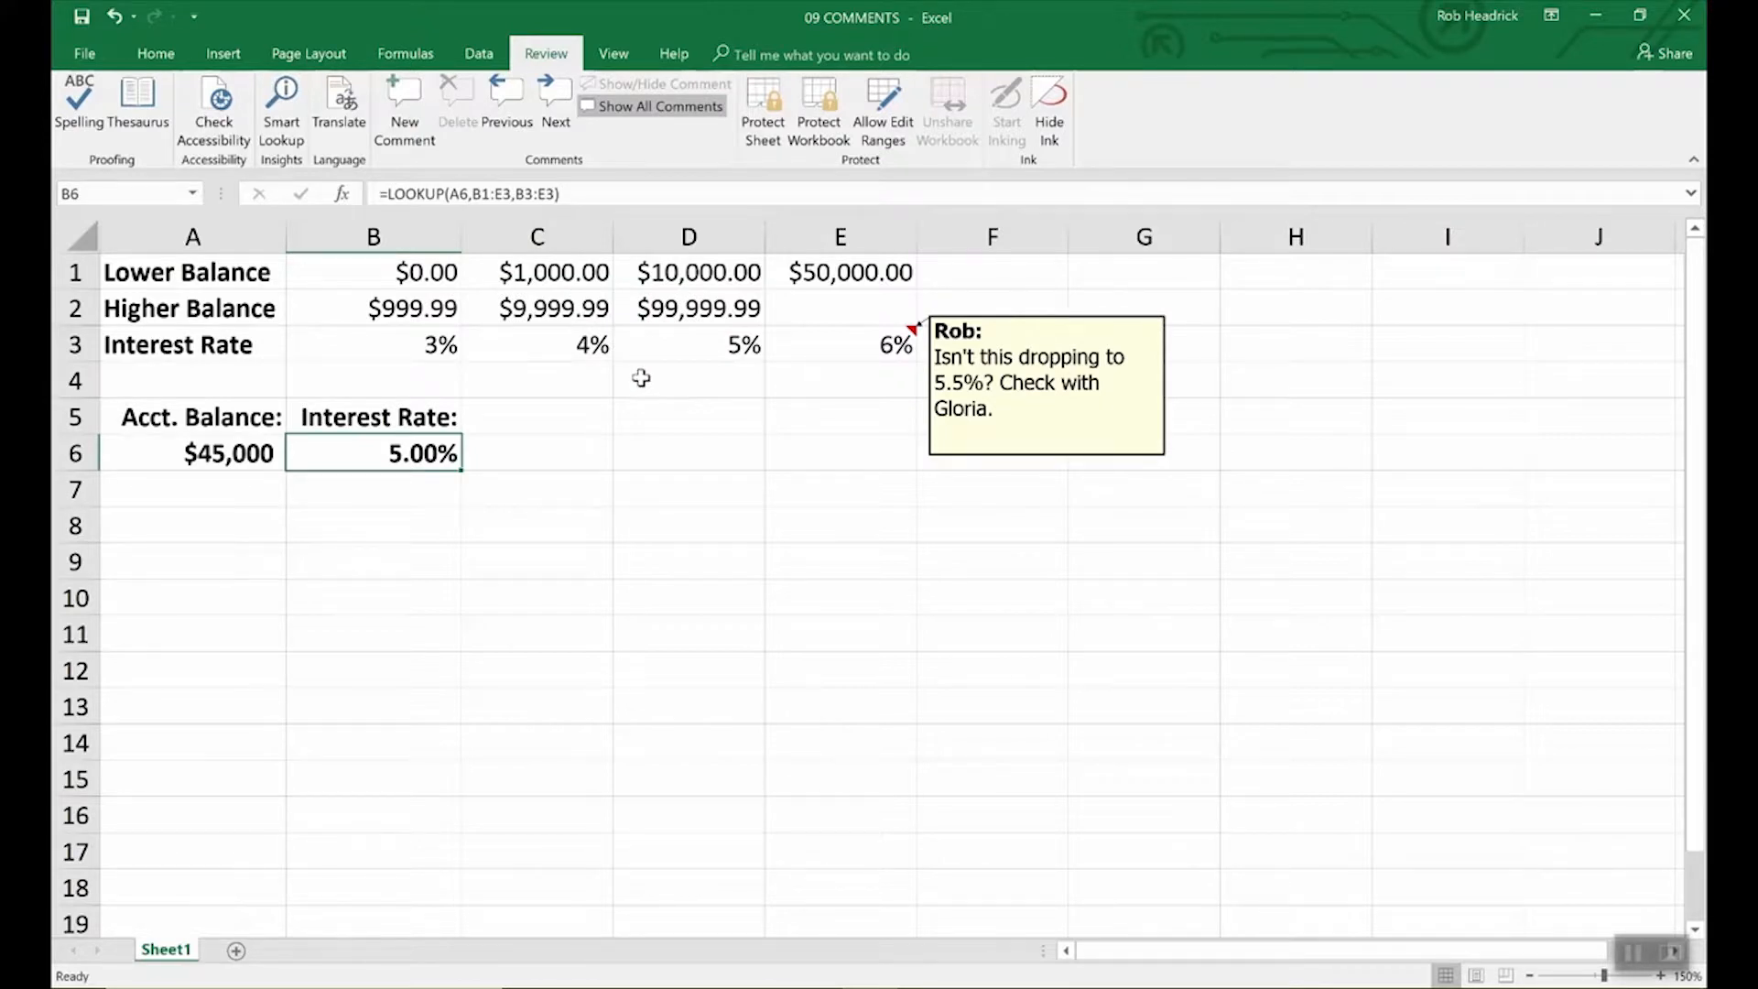
pyautogui.click(1027, 455)
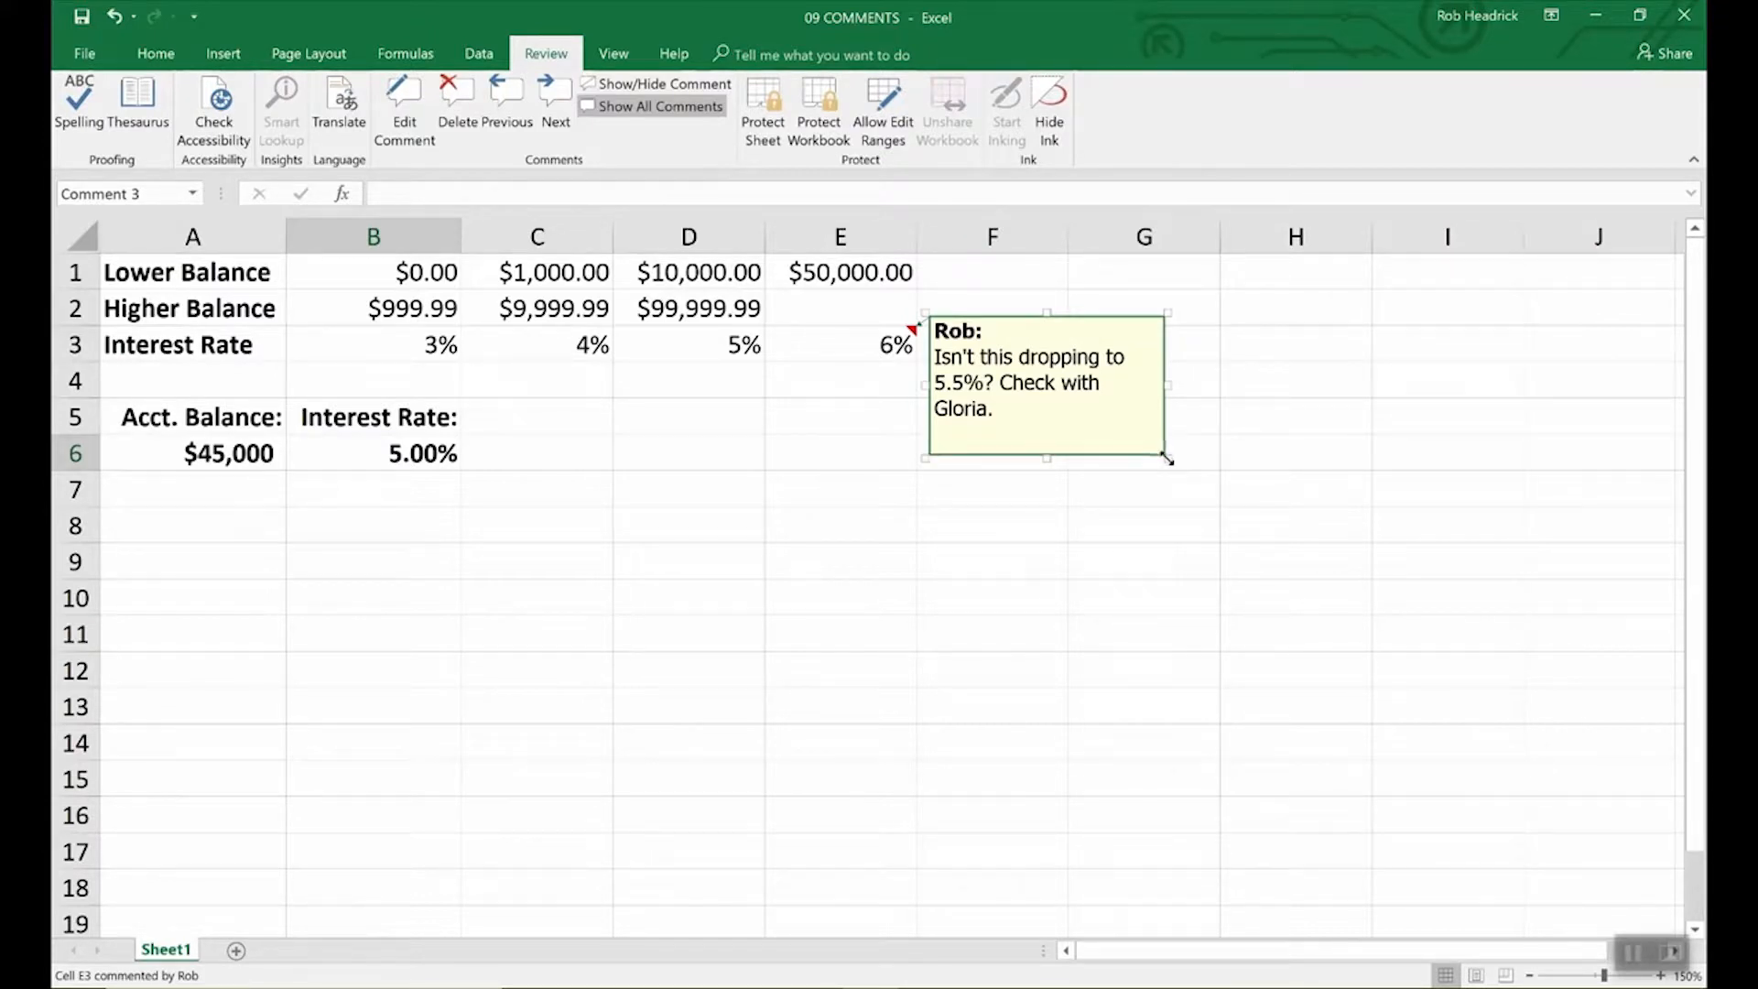
pyautogui.moveTo(1167, 458); pyautogui.dragTo(1354, 686)
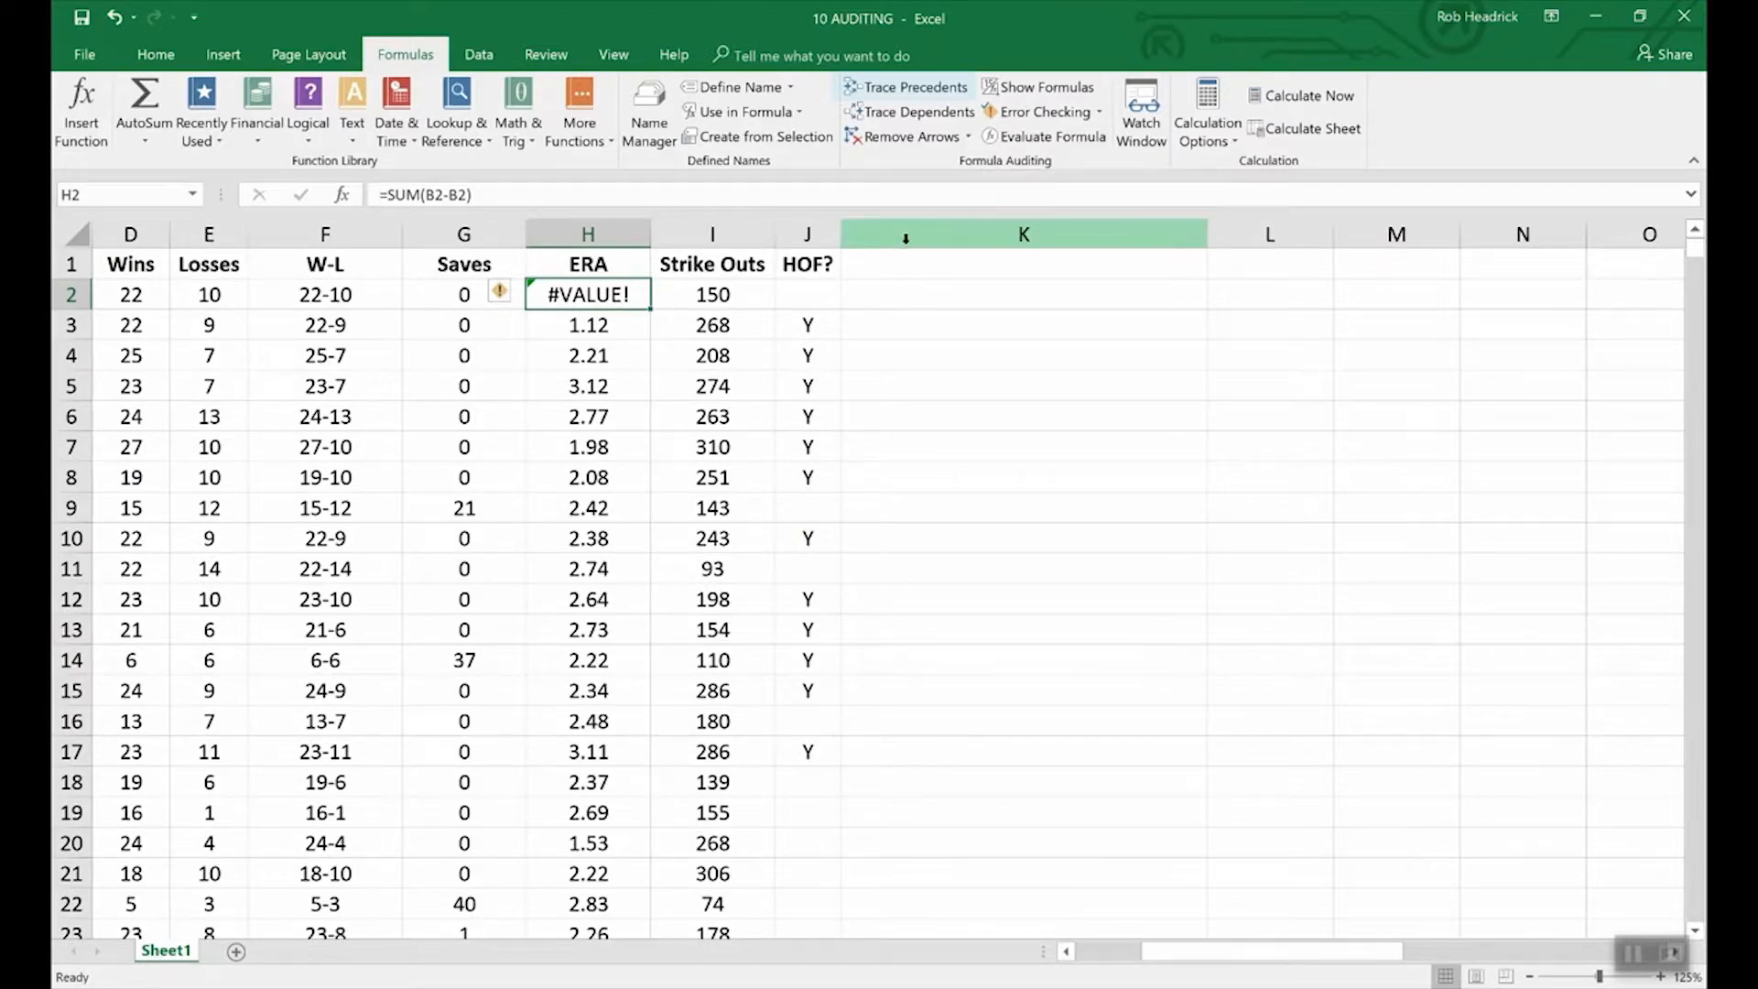
# Trace F2's precedents back to D2 and E2, then list the open workbooks.
pyautogui.click(346, 295)
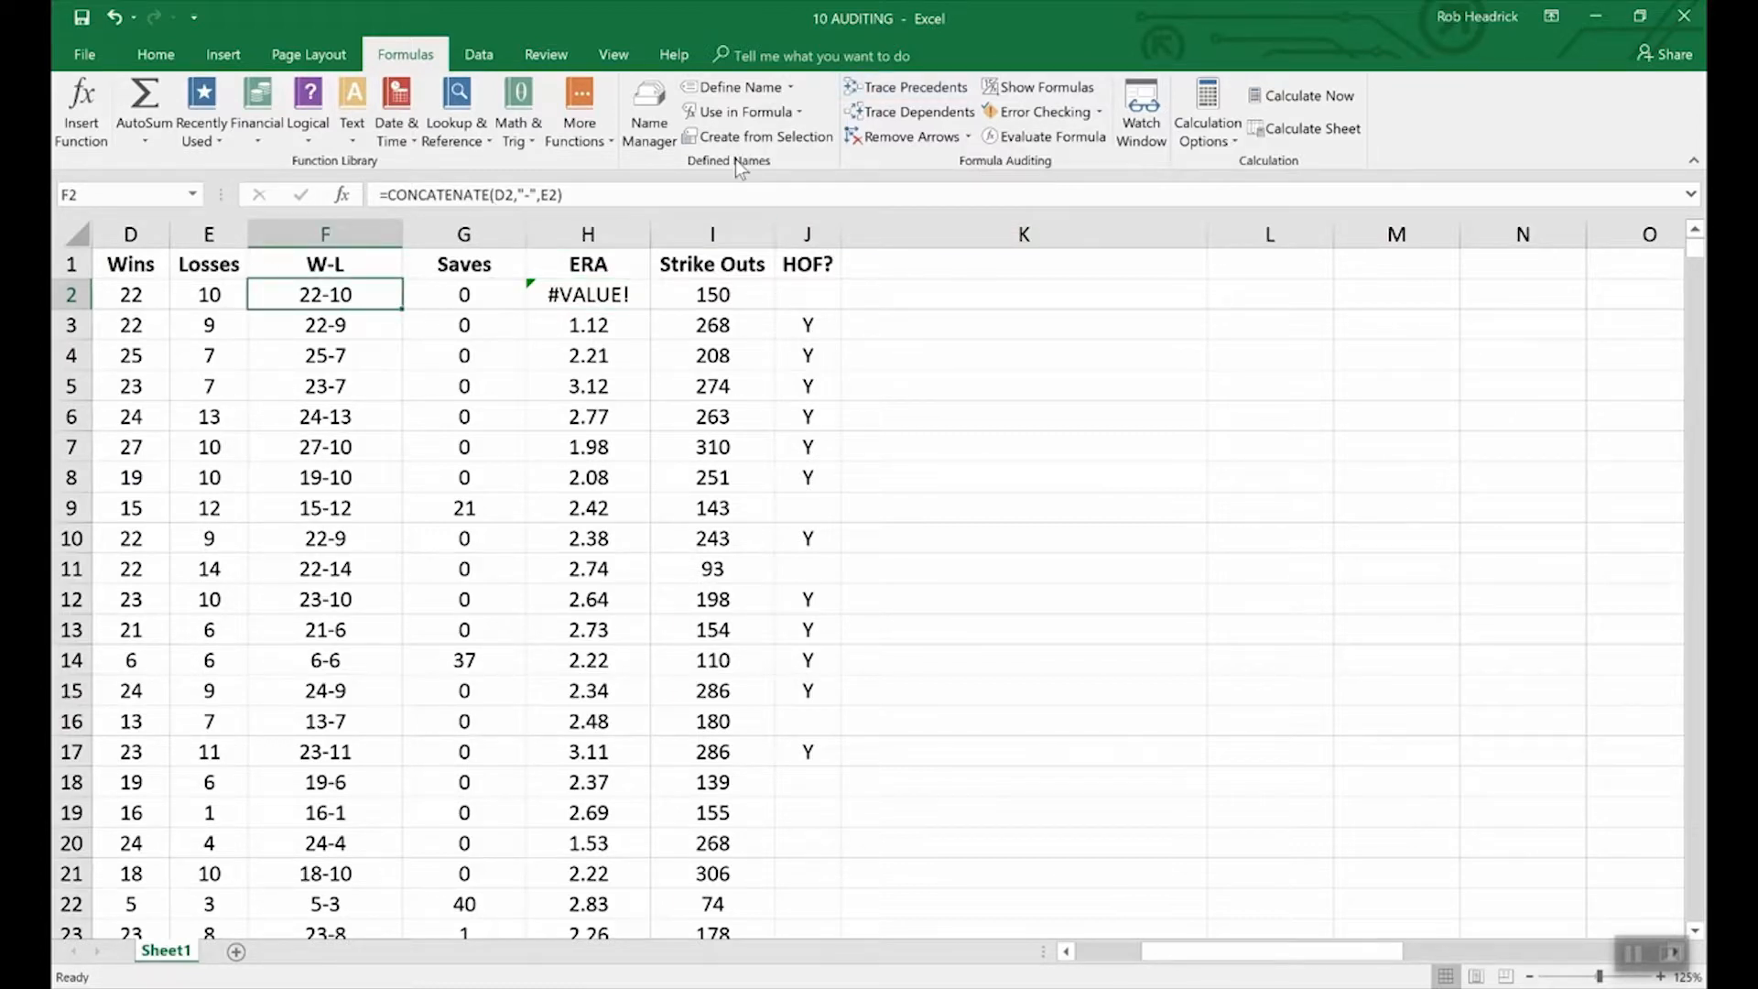
pyautogui.click(894, 92)
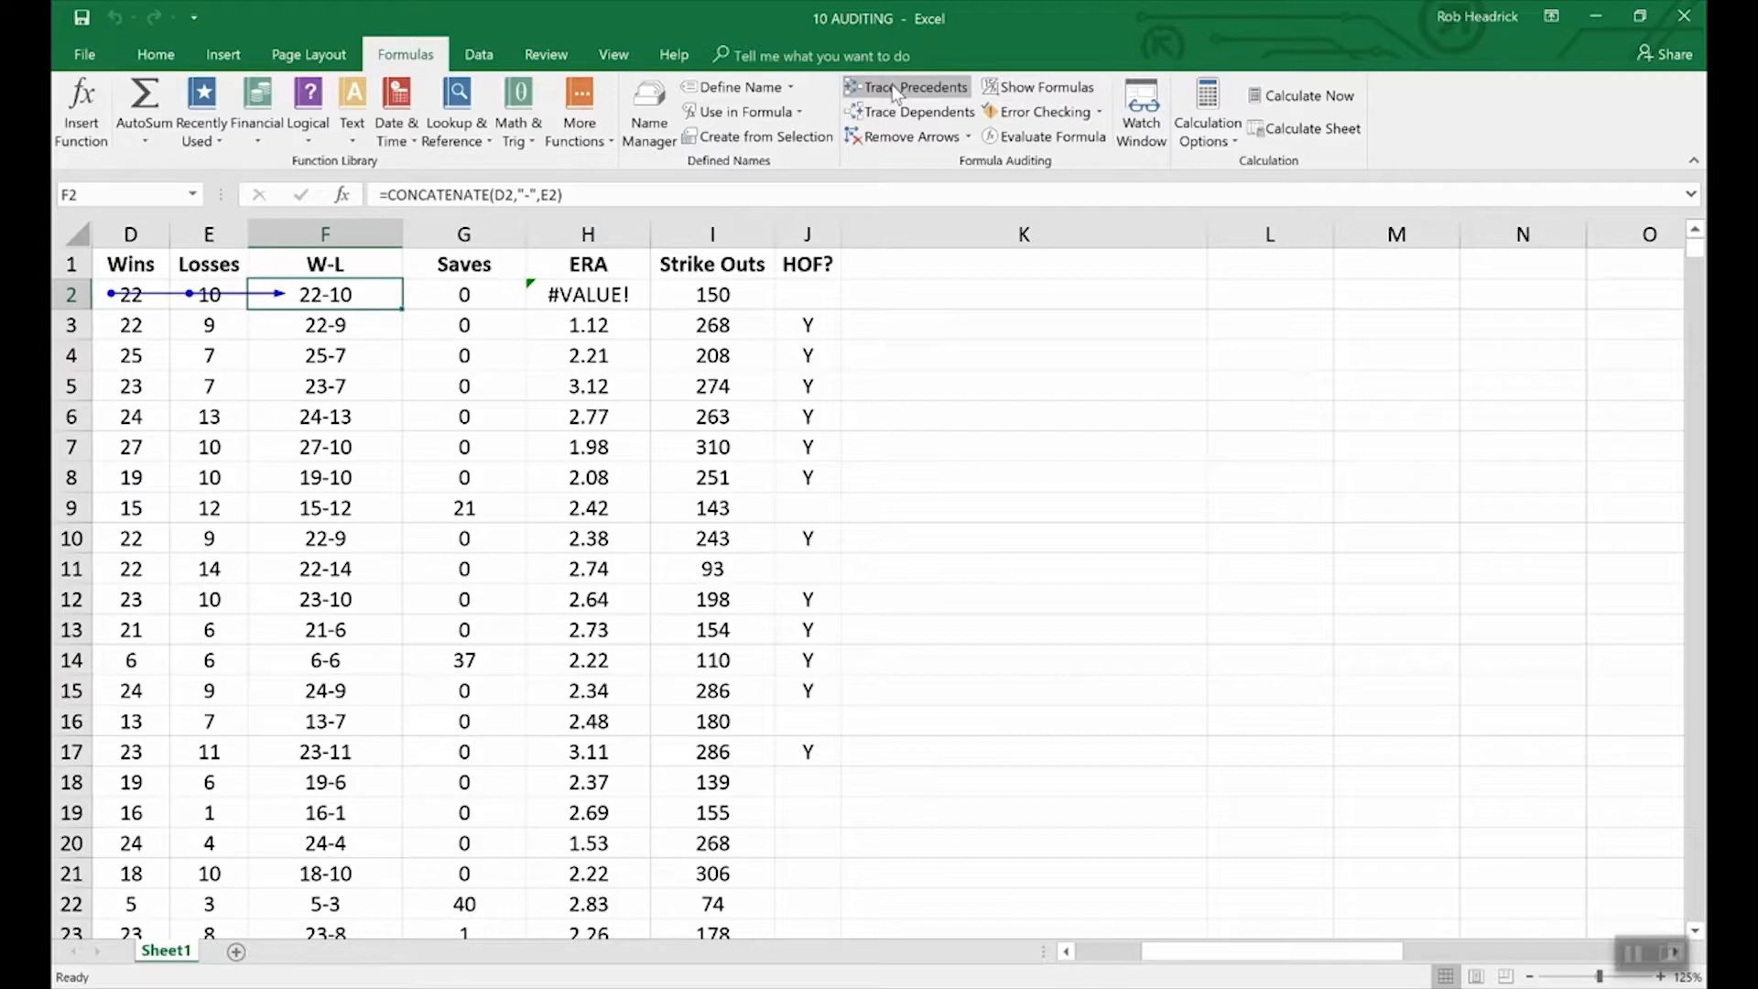
pyautogui.moveTo(1225, 950); pyautogui.dragTo(1144, 958)
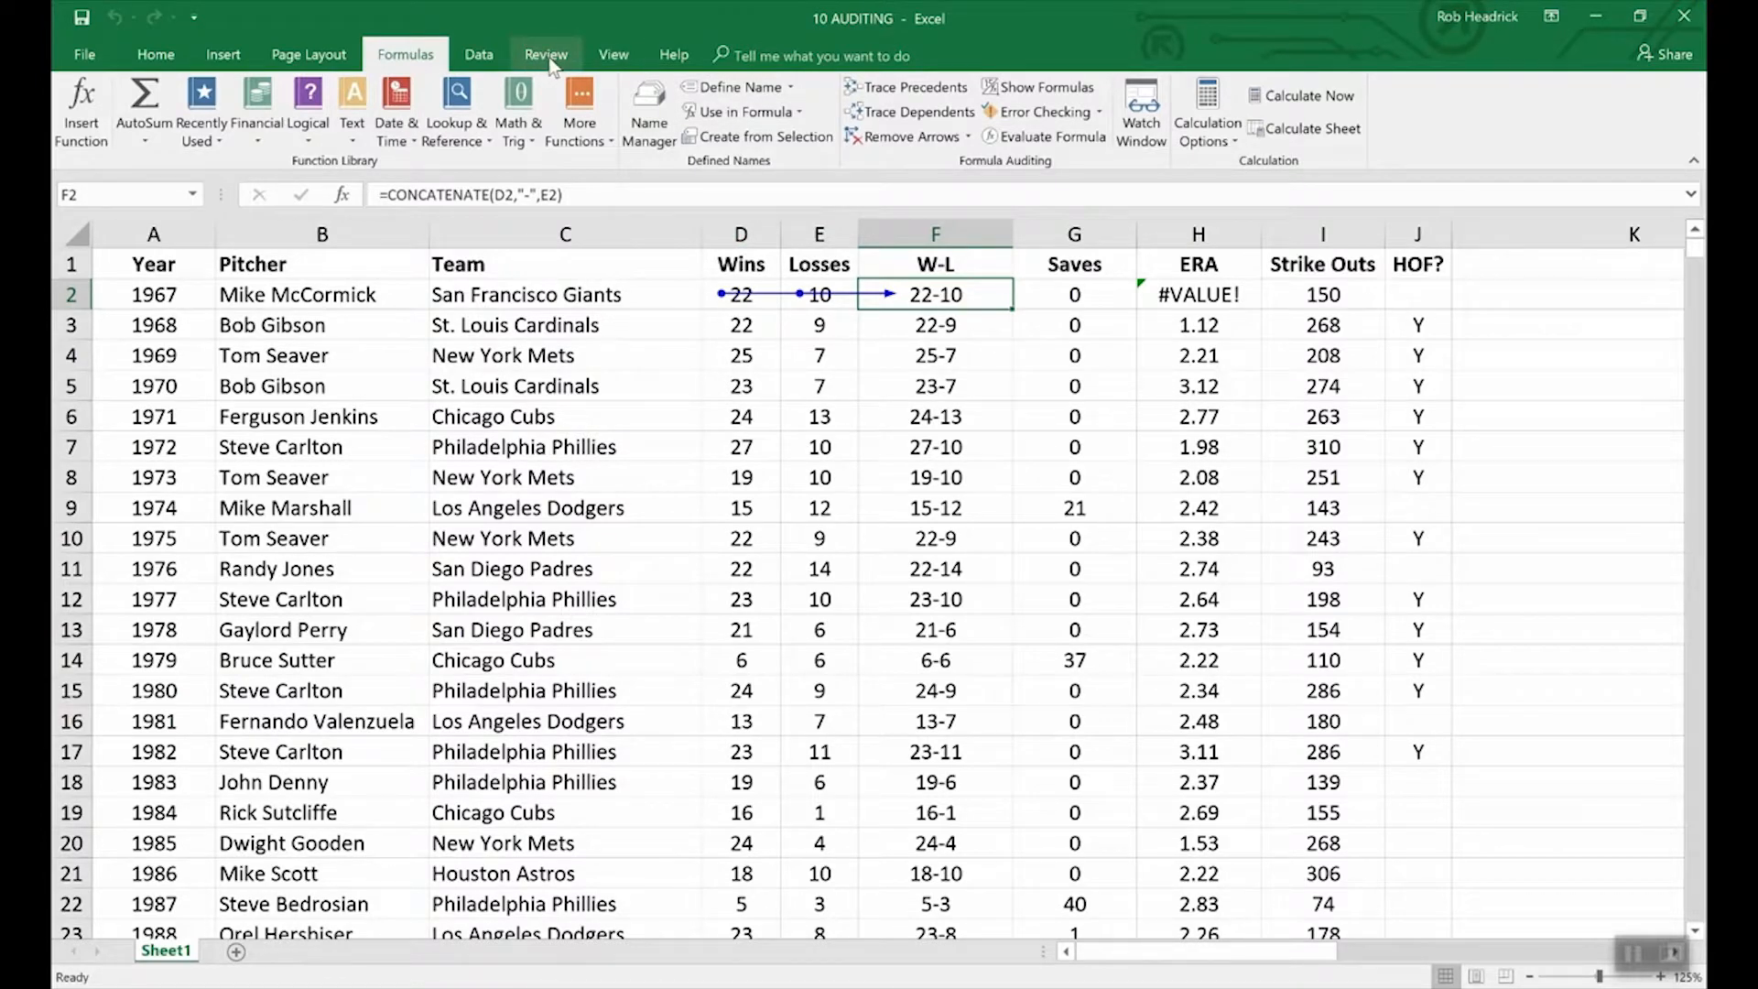
pyautogui.click(611, 55)
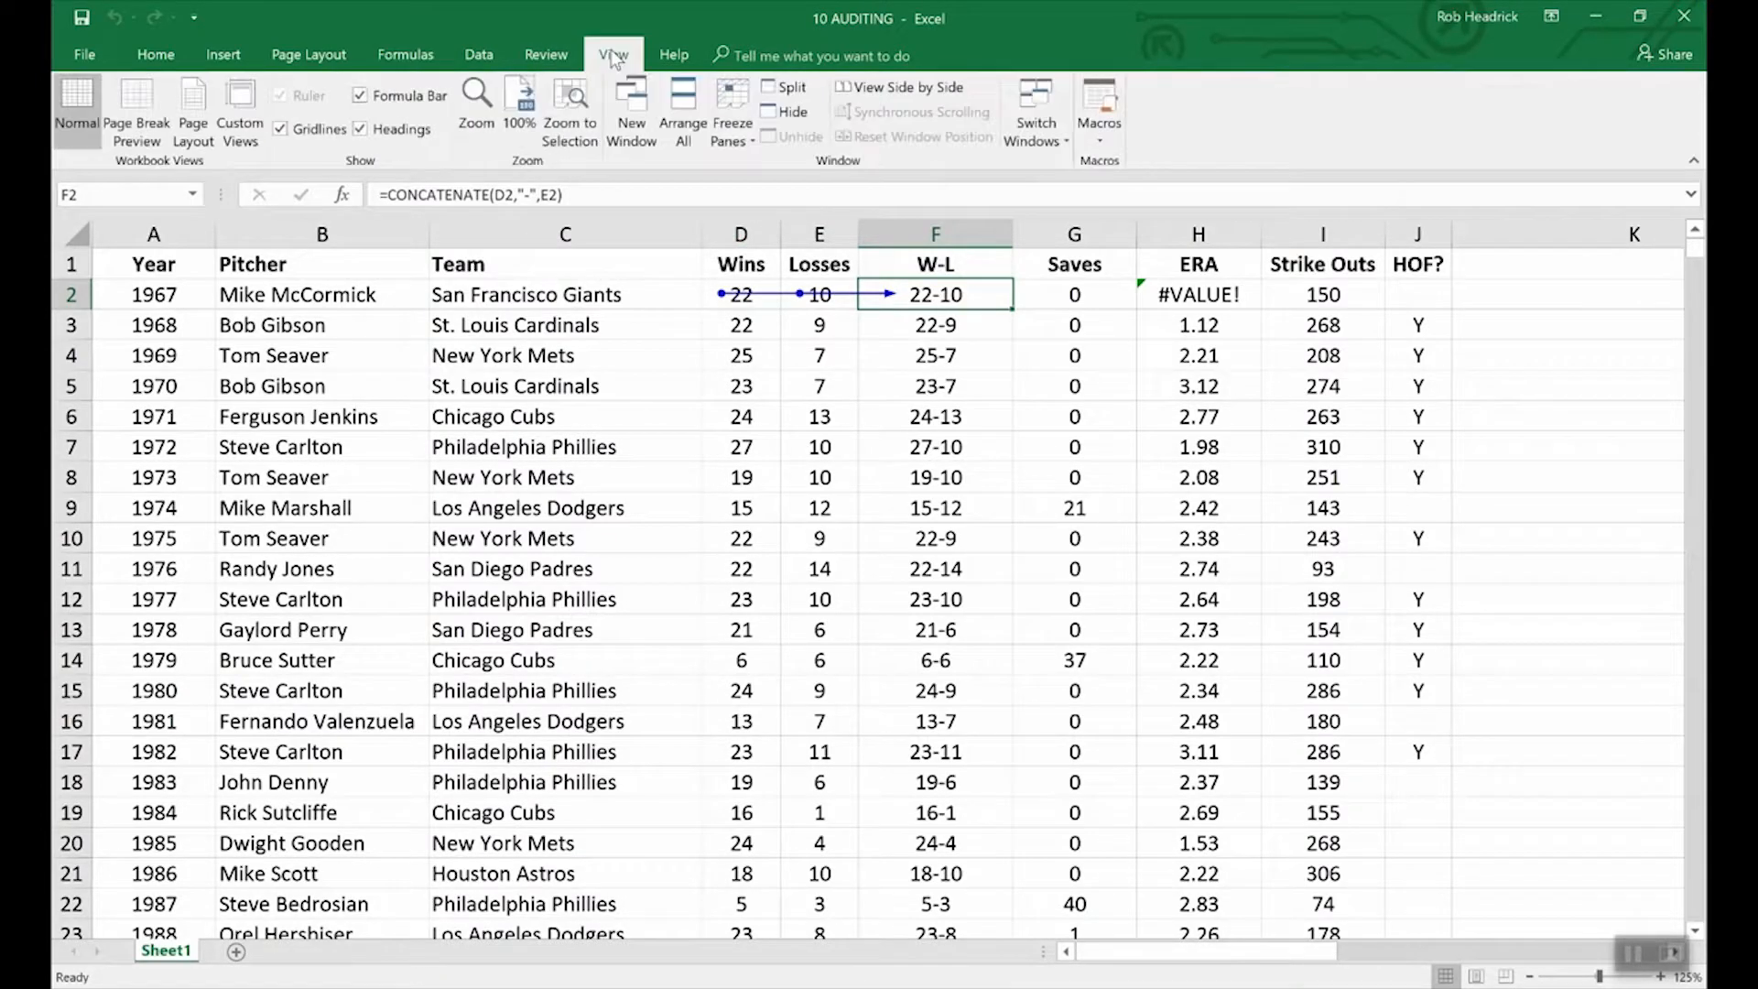
pyautogui.click(1053, 122)
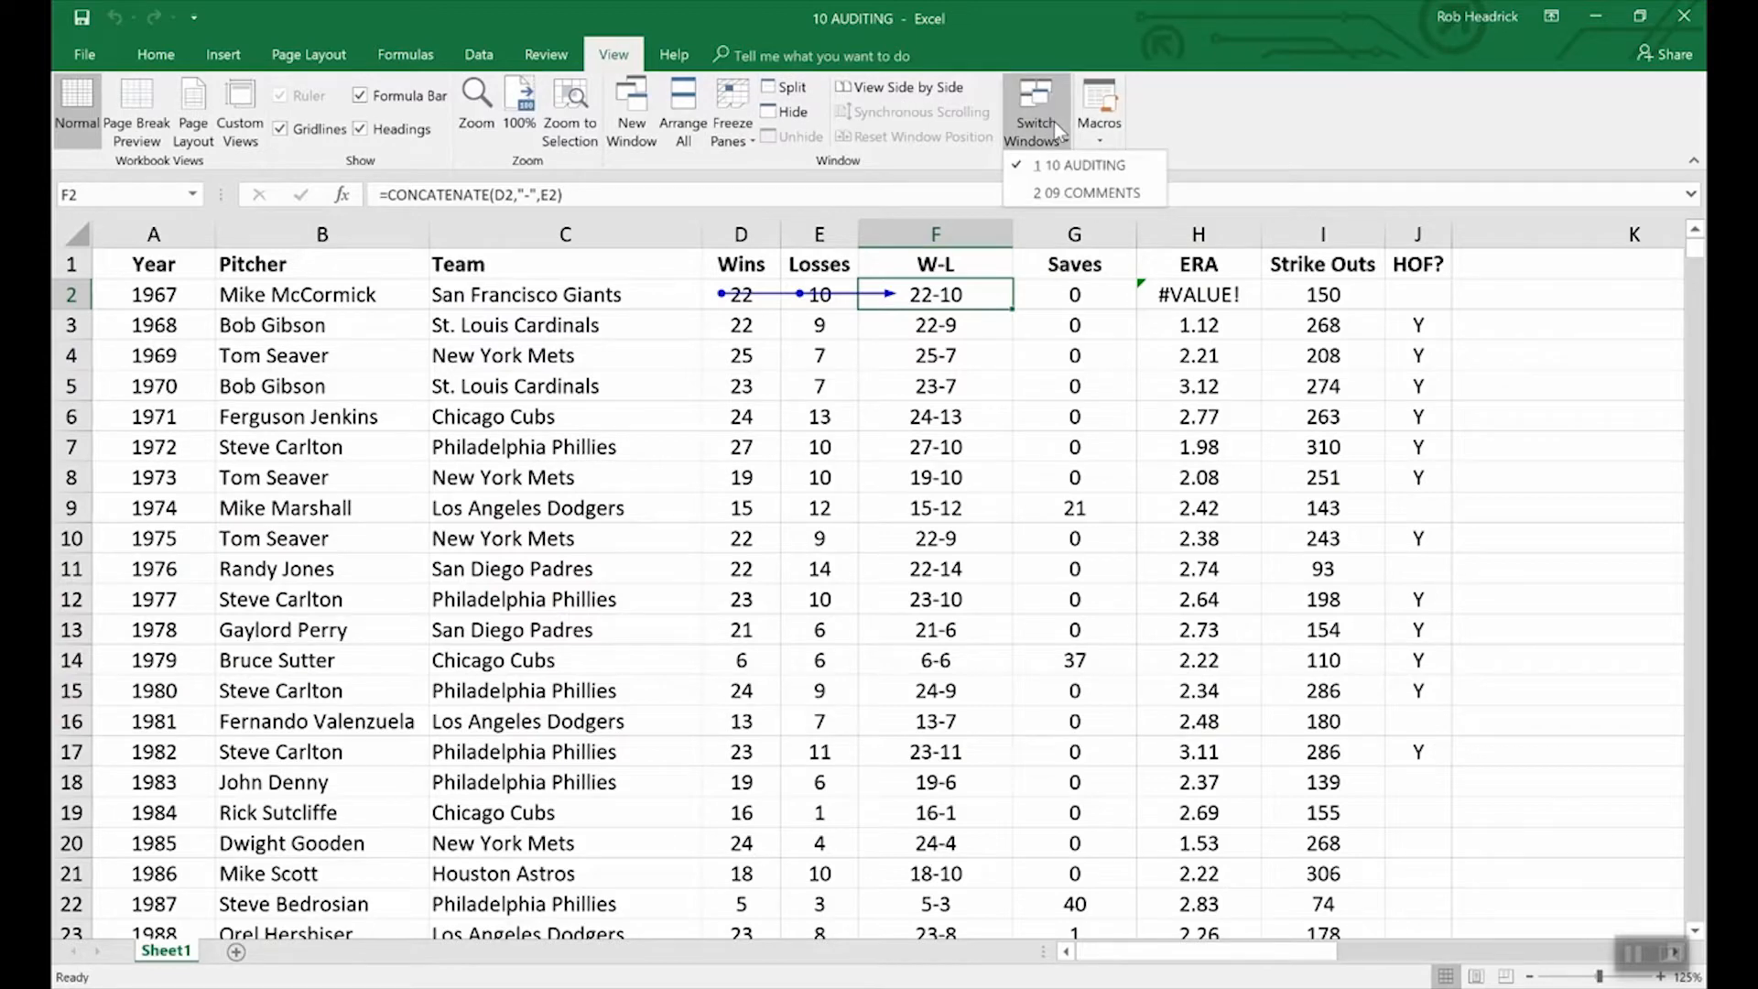
pyautogui.click(1078, 191)
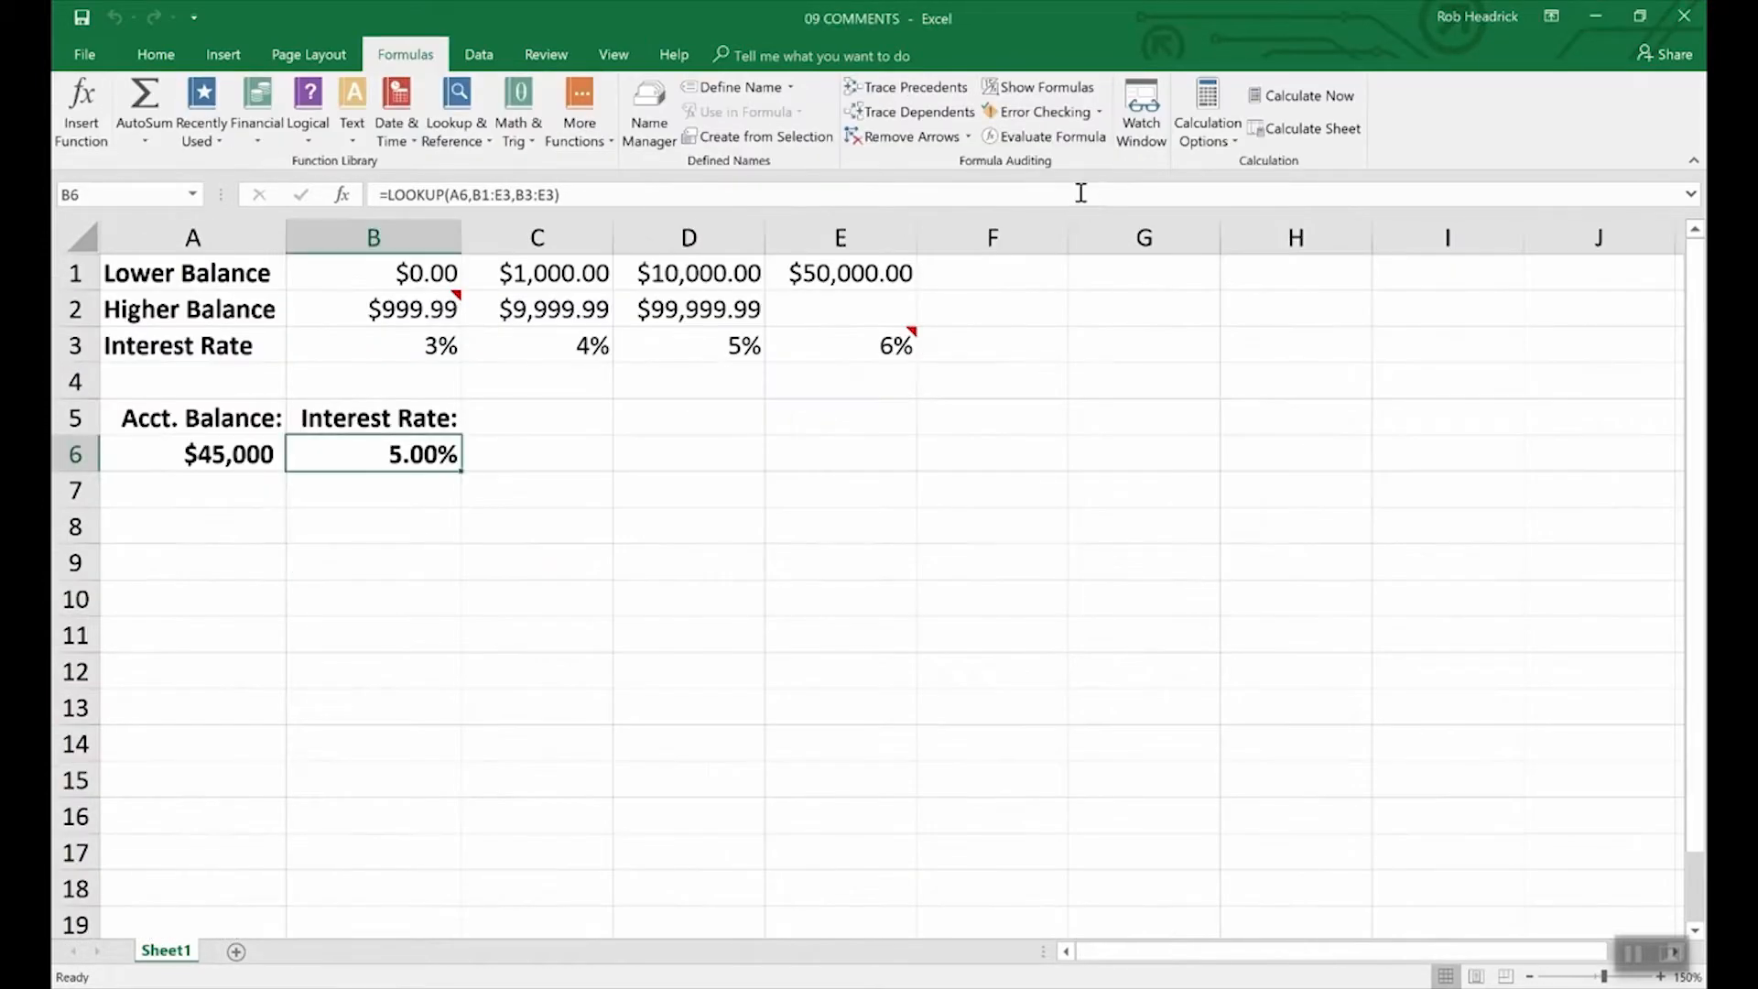
pyautogui.click(911, 87)
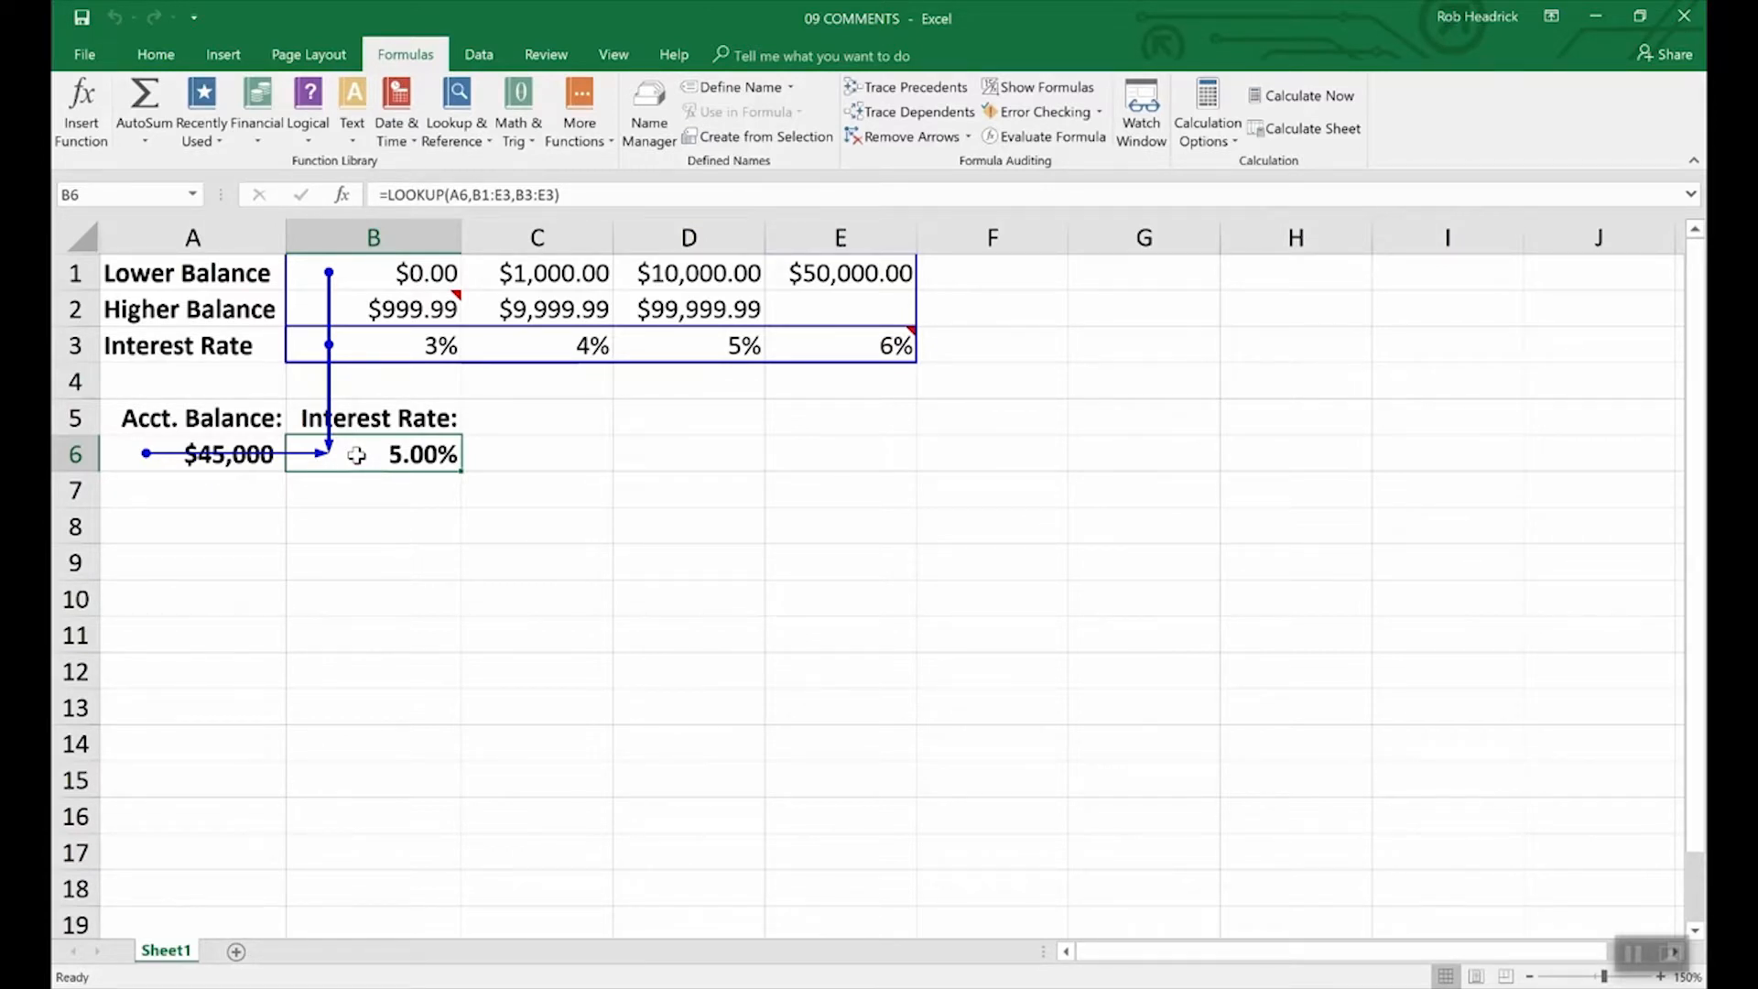
pyautogui.click(912, 138)
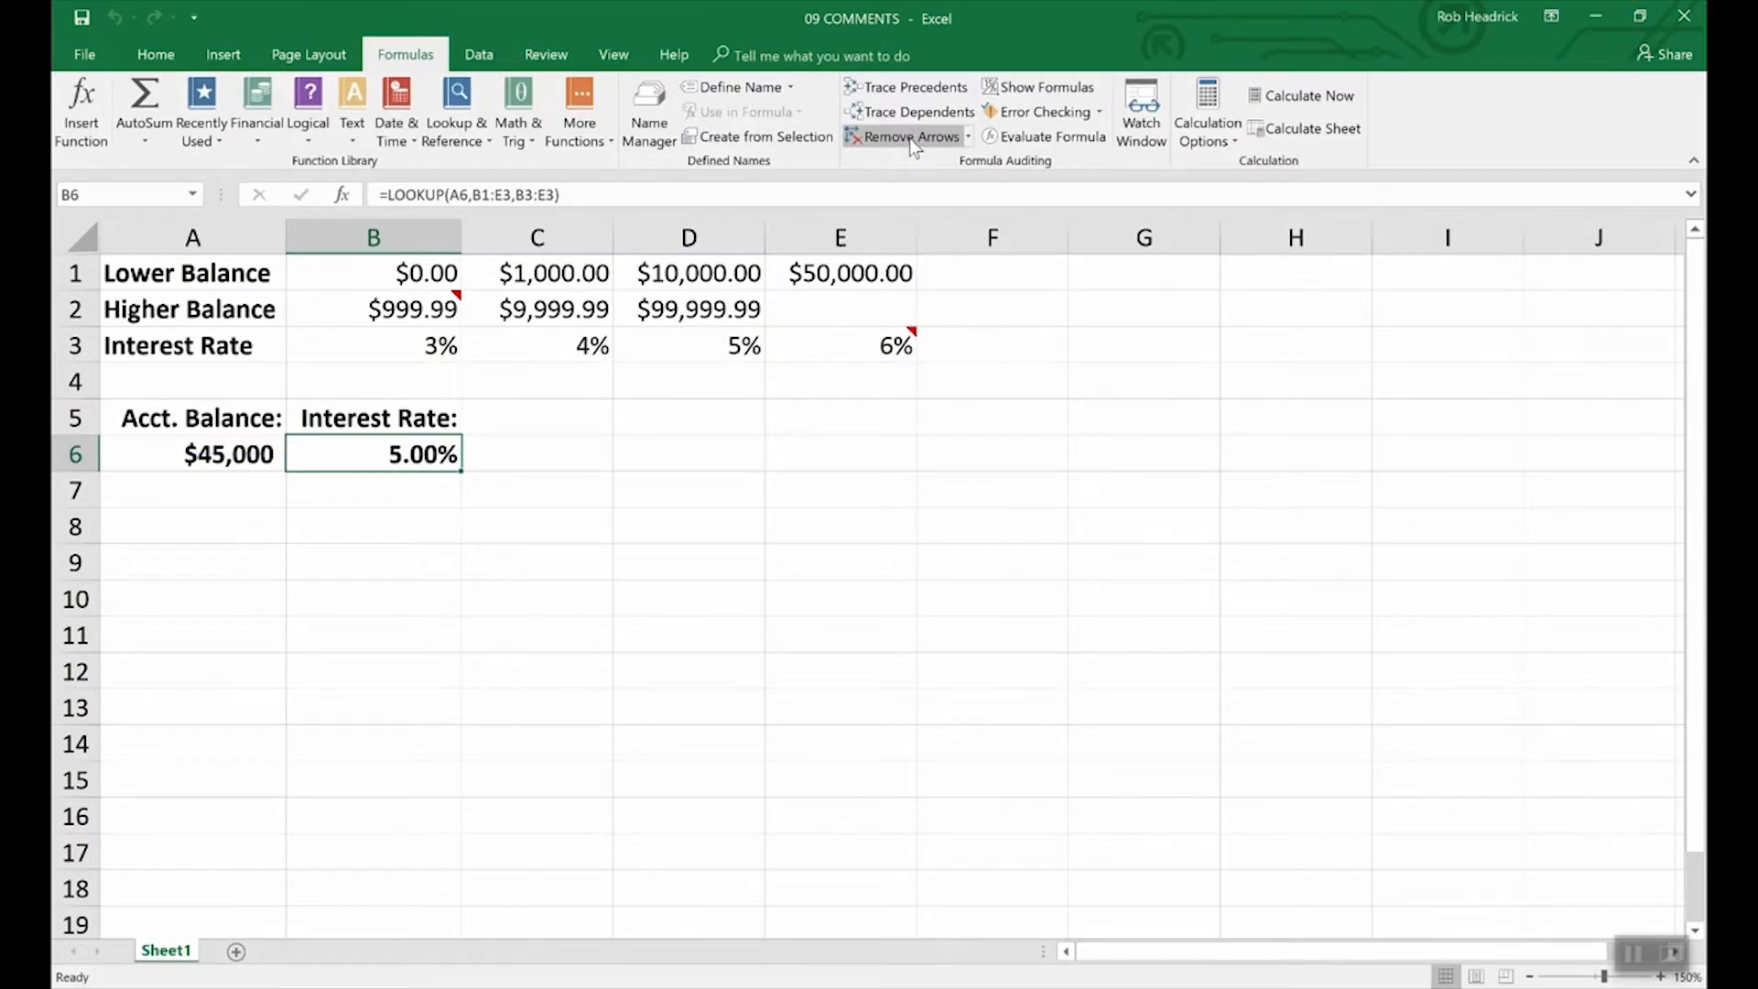
pyautogui.click(613, 54)
# Switch back to the 10 AUDITING workbook and remove the trace arrows on F2.
pyautogui.click(1038, 120)
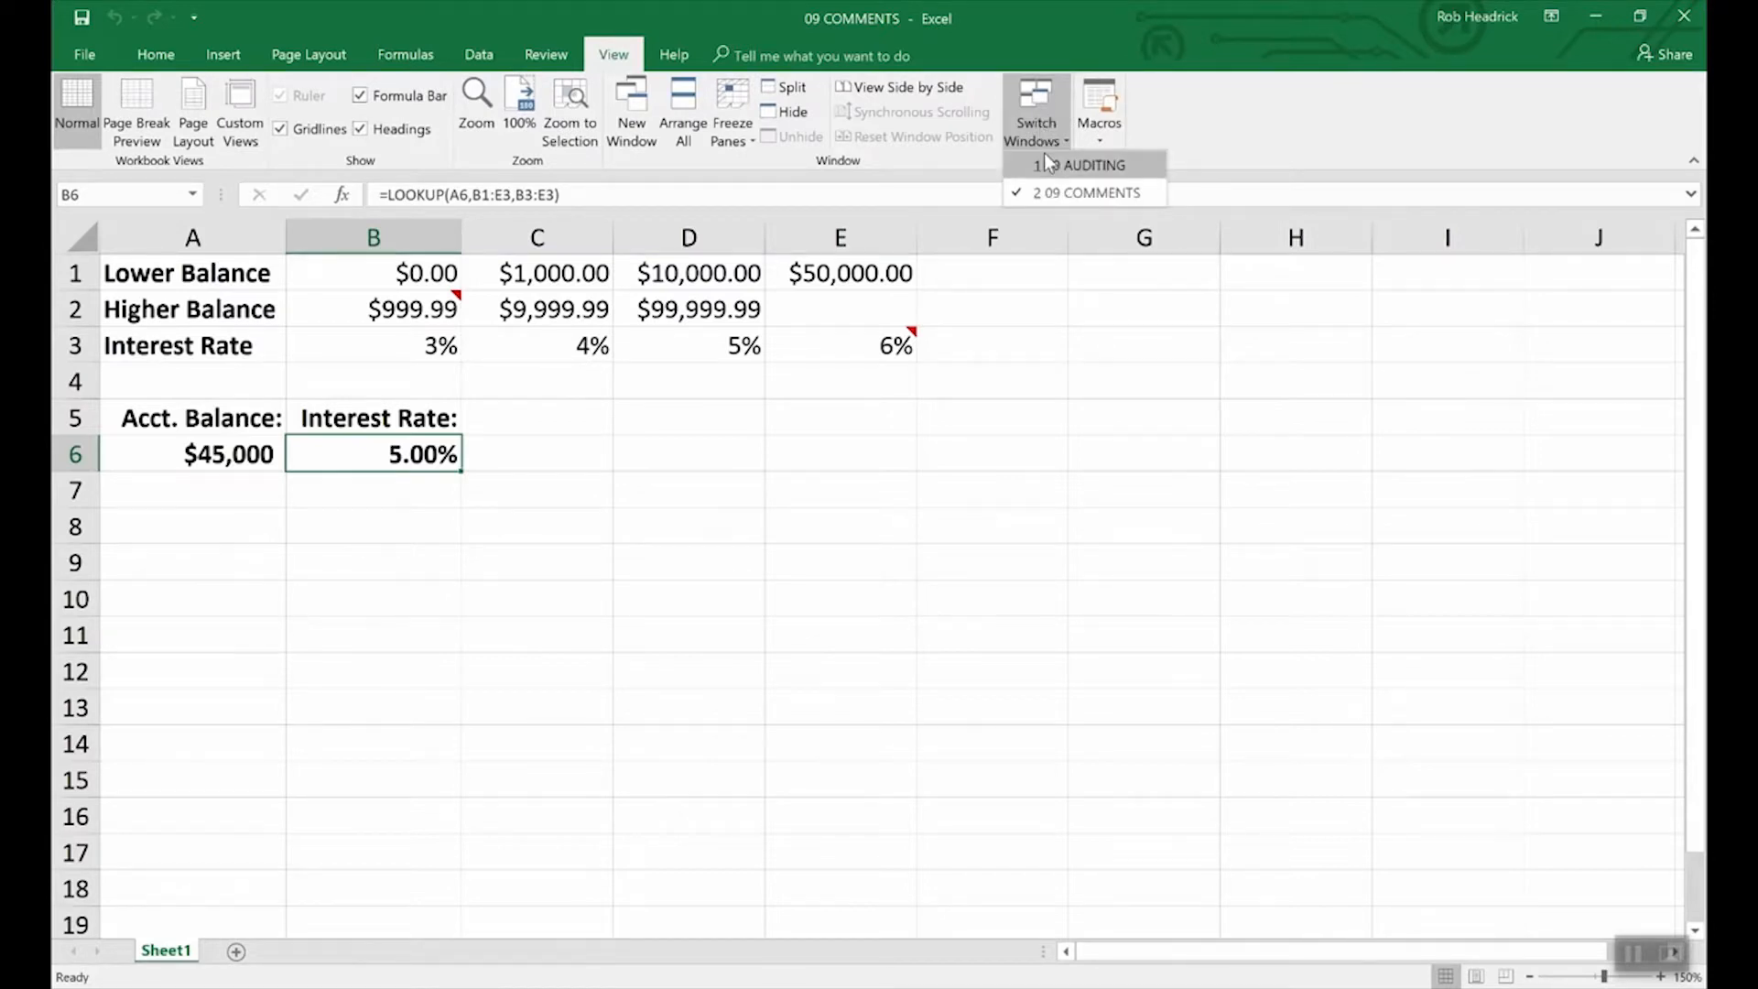
pyautogui.click(1043, 158)
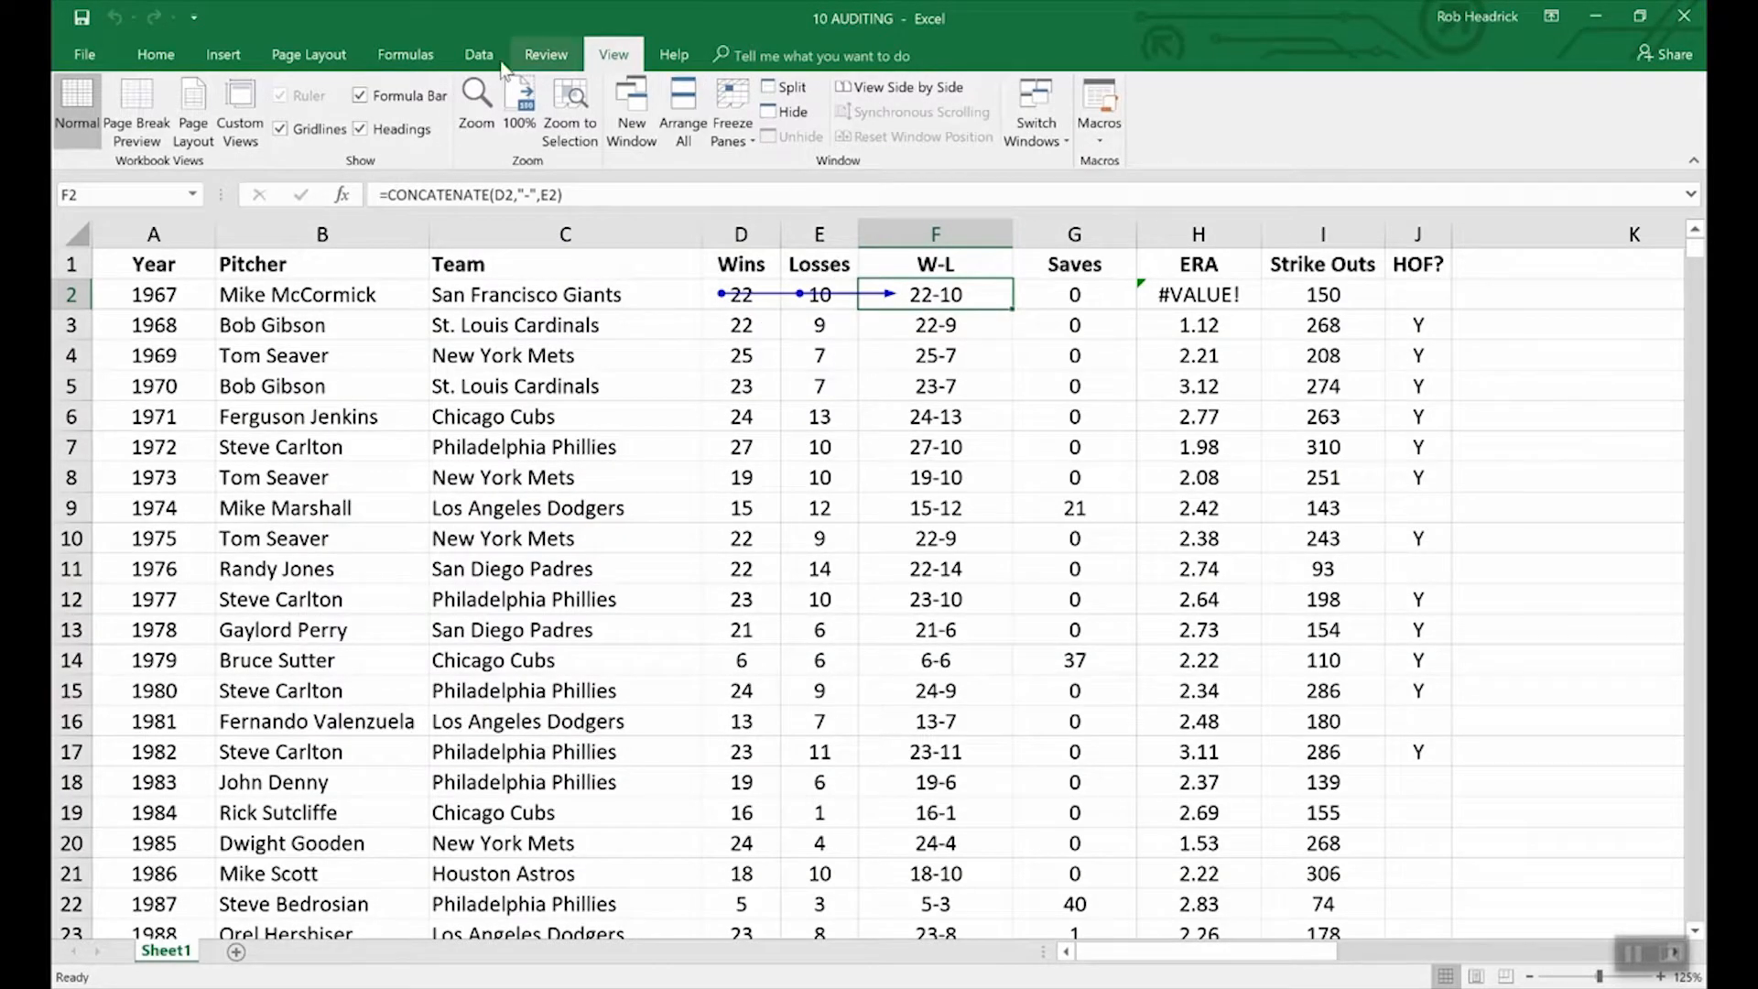
pyautogui.click(405, 54)
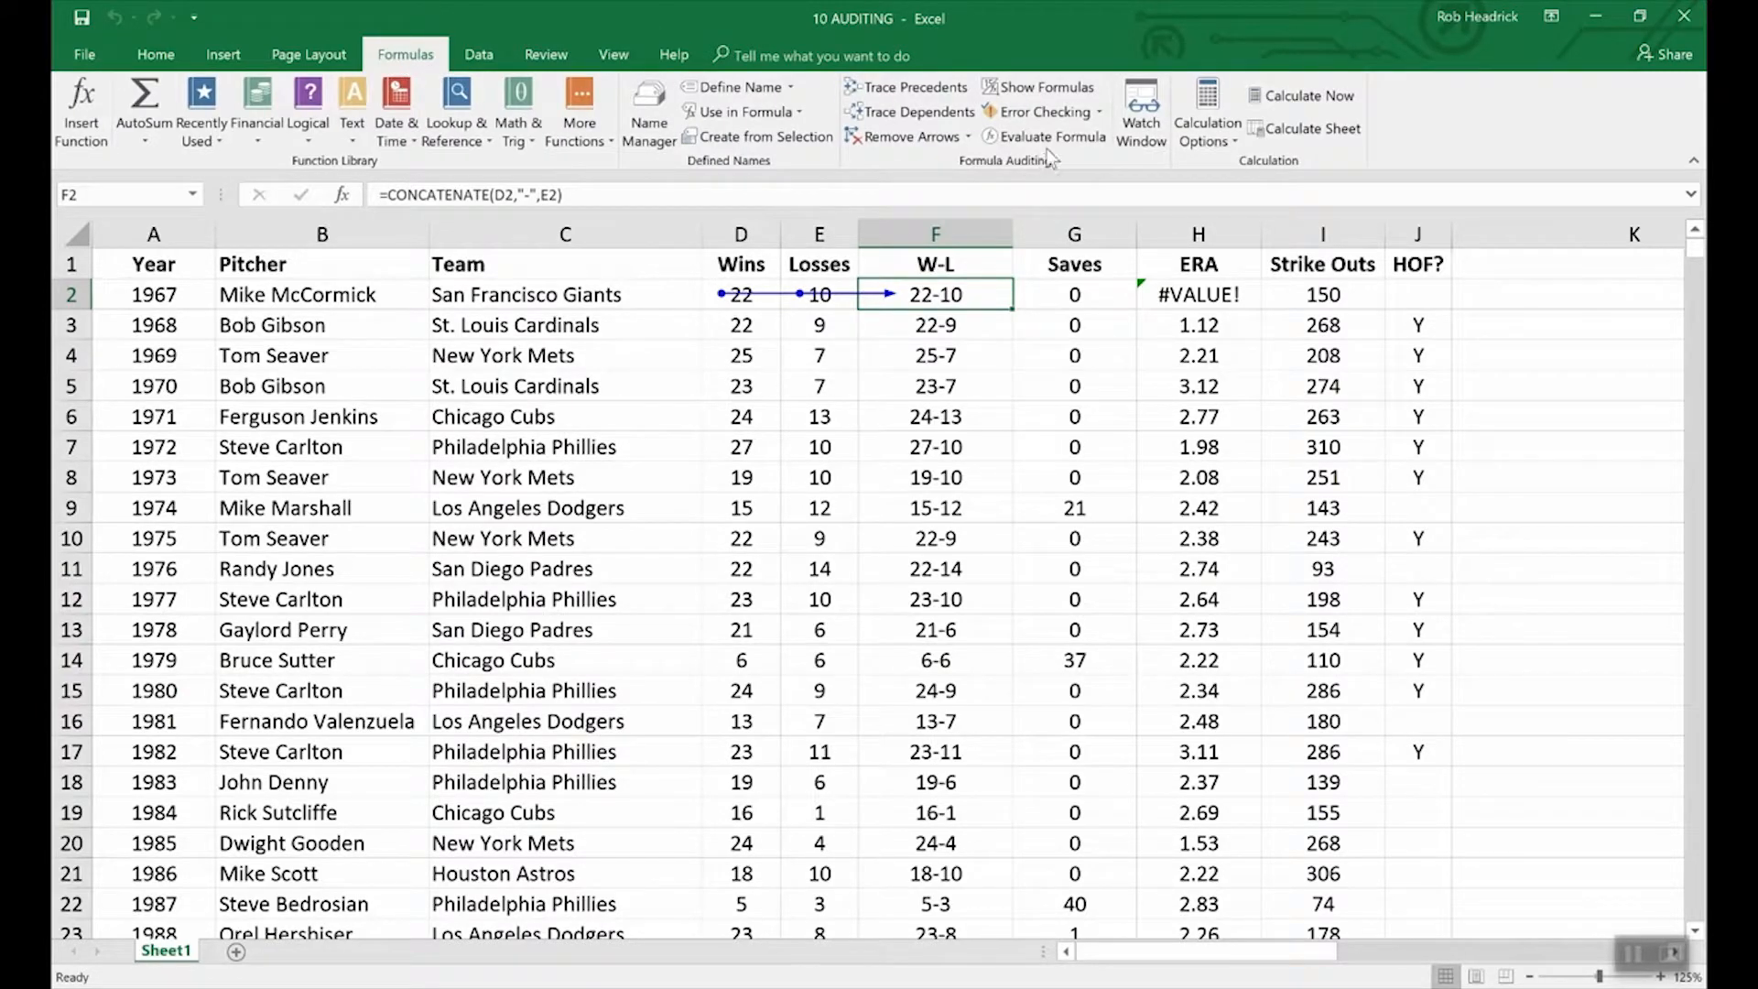
pyautogui.click(916, 139)
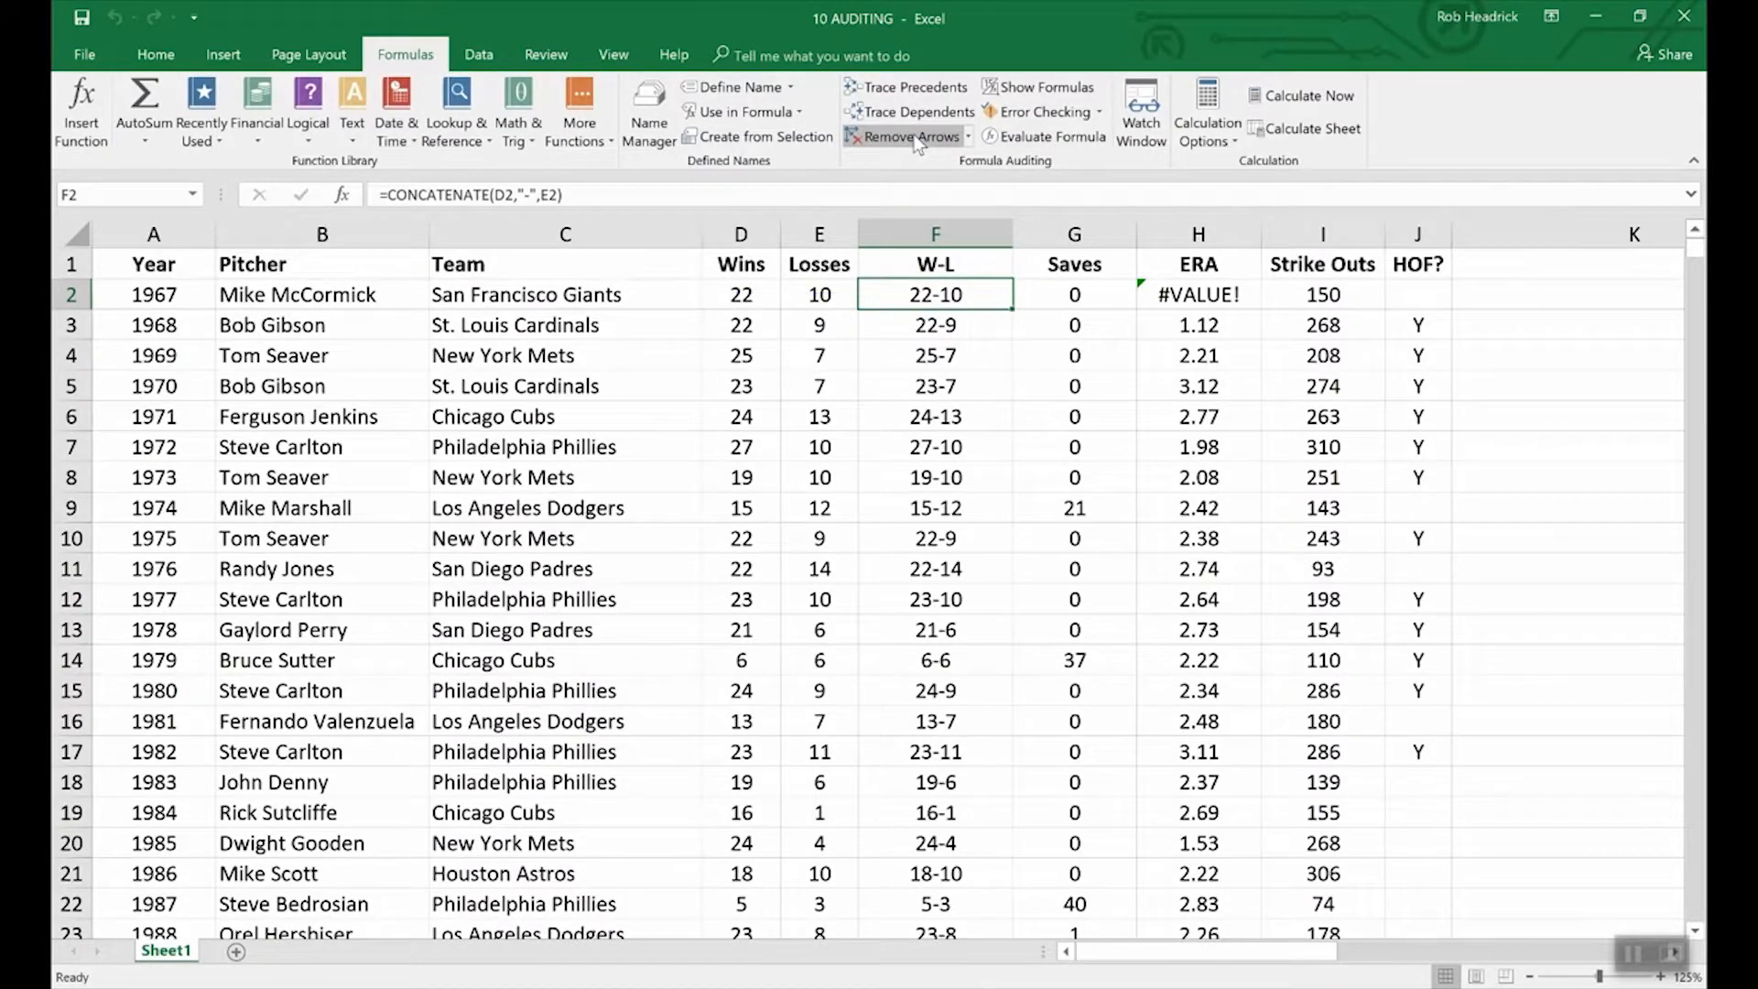
# Toggle Show Formulas on and off, then scroll left to reveal Team, Pitcher and Year.
pyautogui.click(1023, 90)
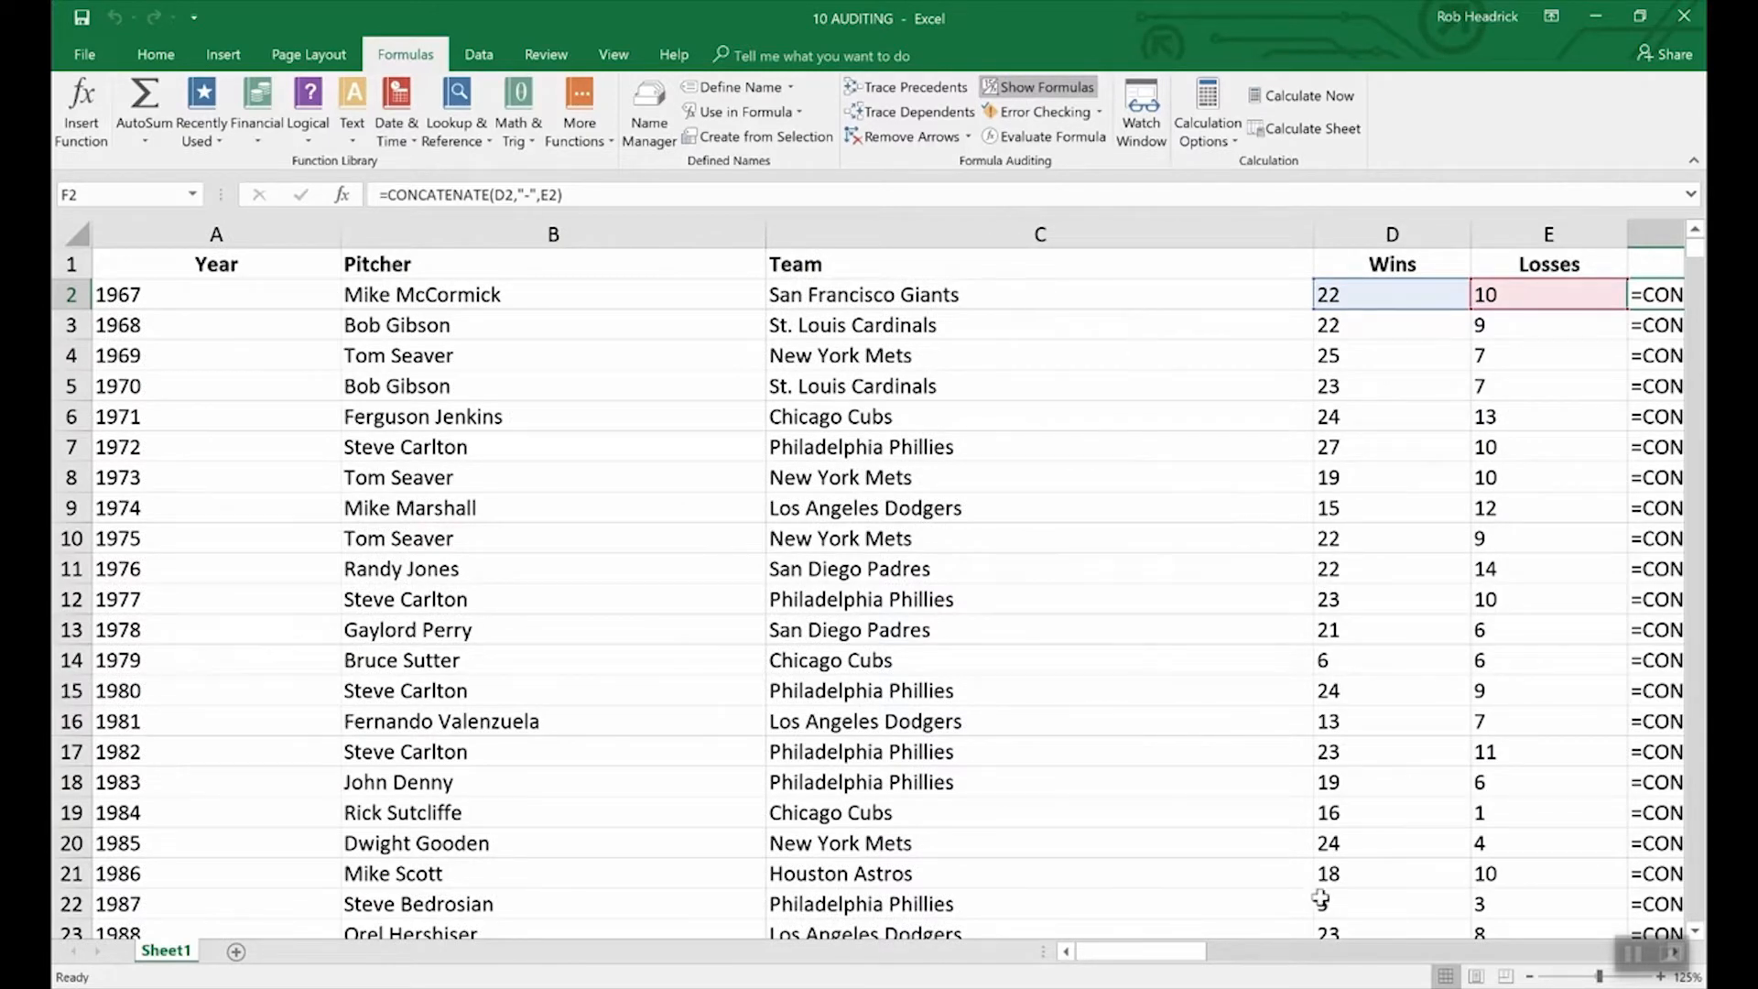
pyautogui.moveTo(1167, 954); pyautogui.dragTo(1223, 942)
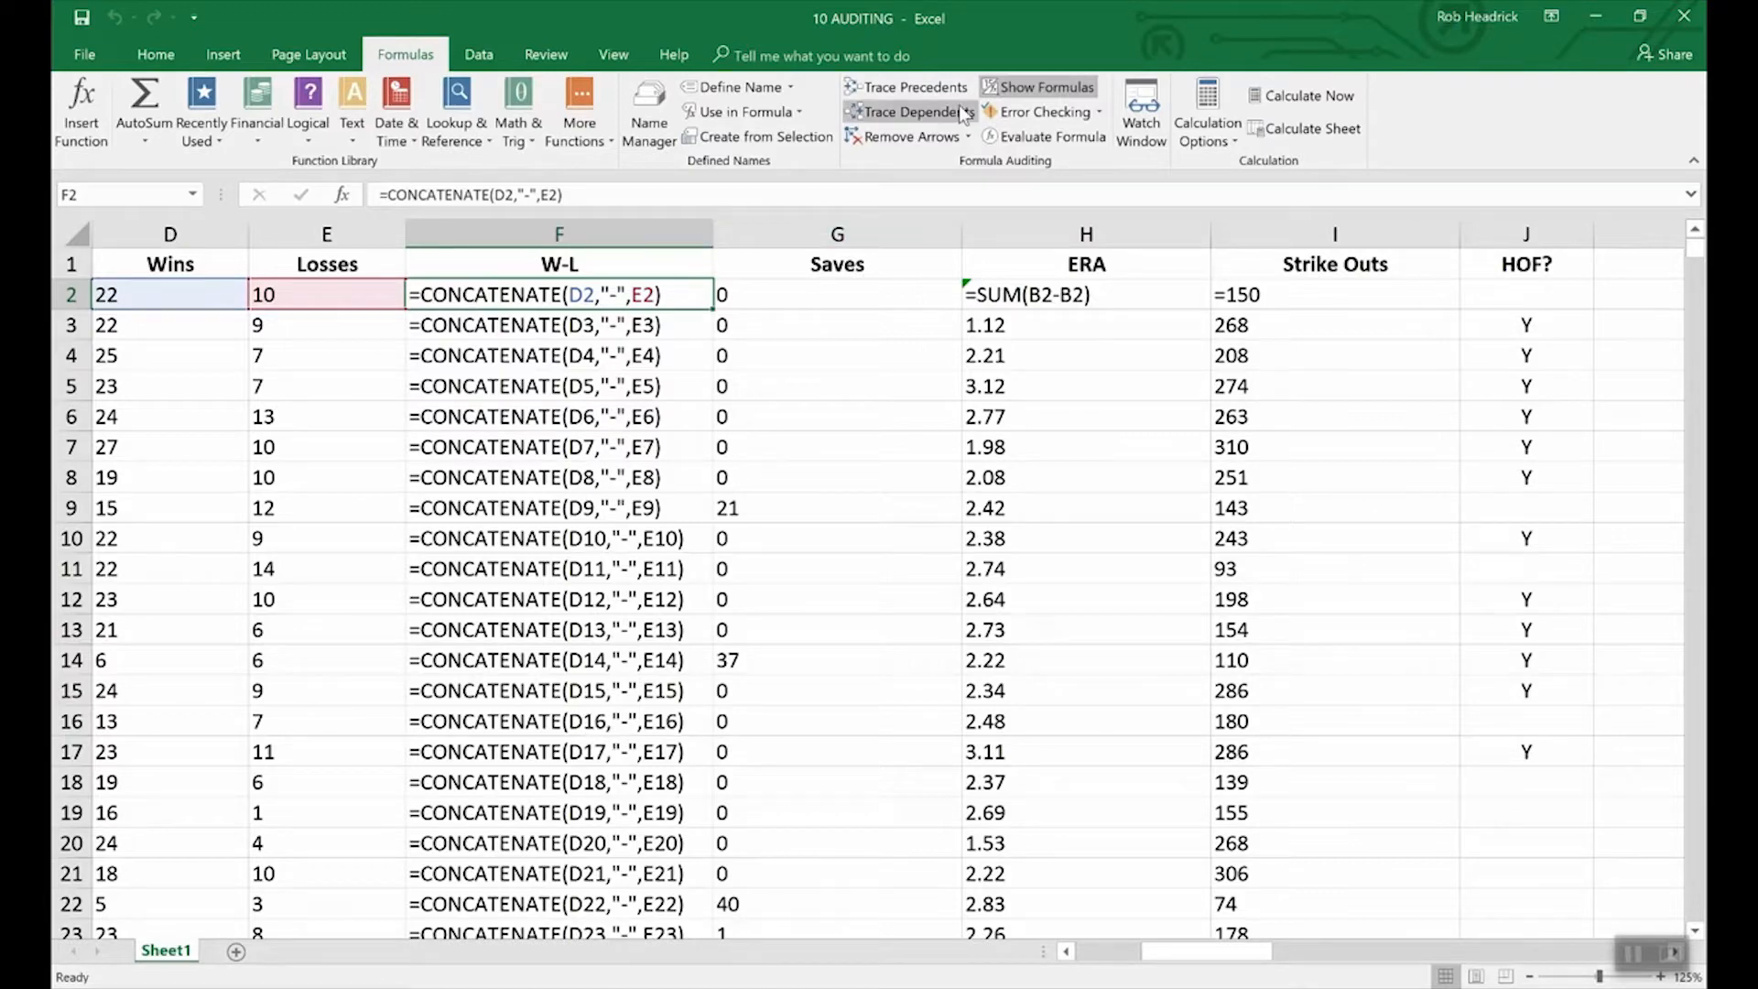
pyautogui.click(1052, 90)
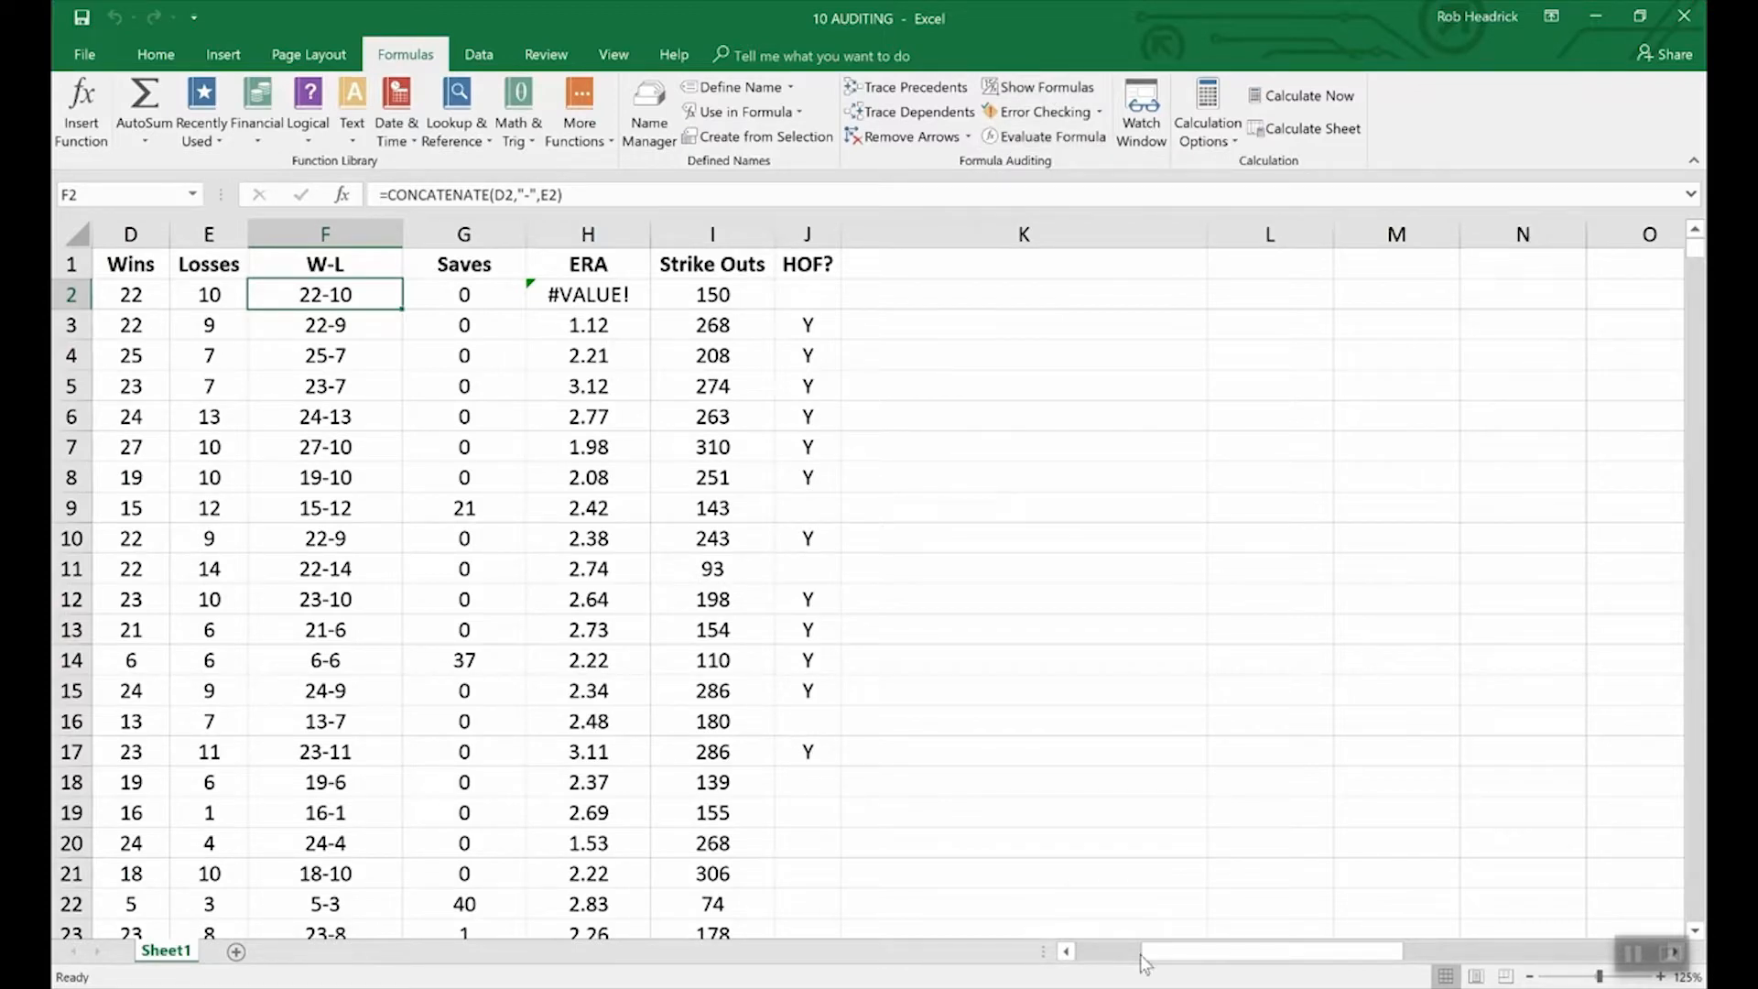
pyautogui.click(1067, 952)
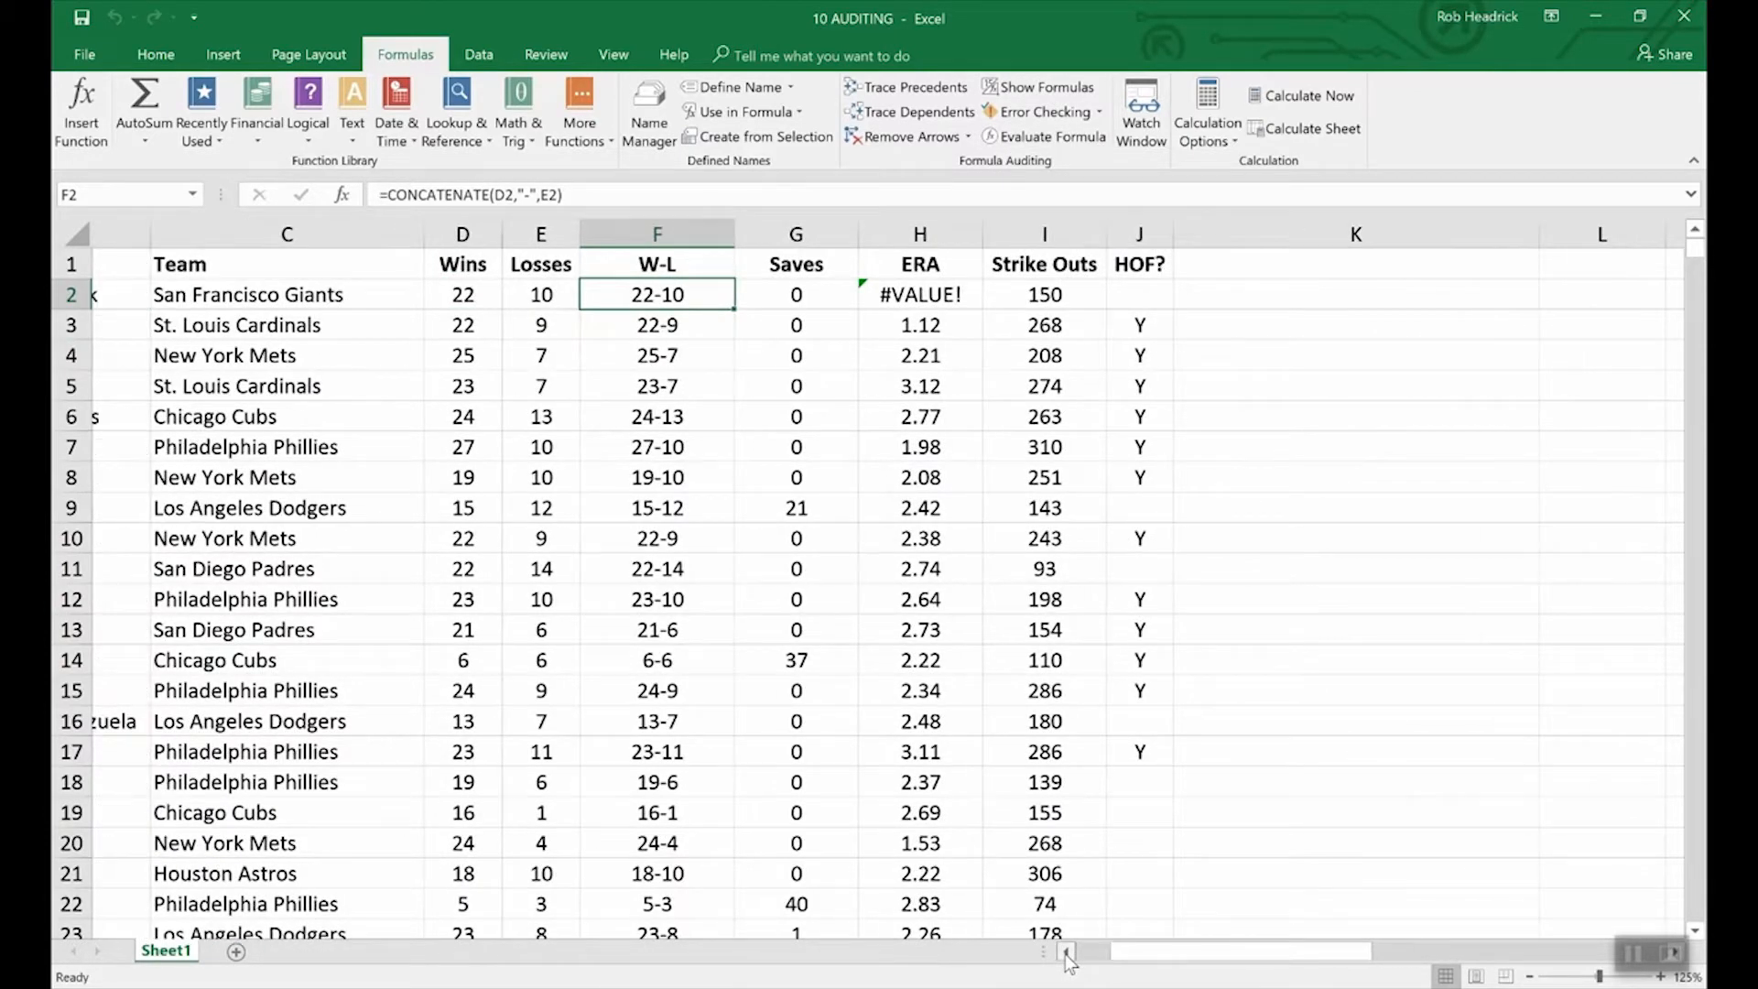
pyautogui.click(1067, 952)
pyautogui.click(1066, 952)
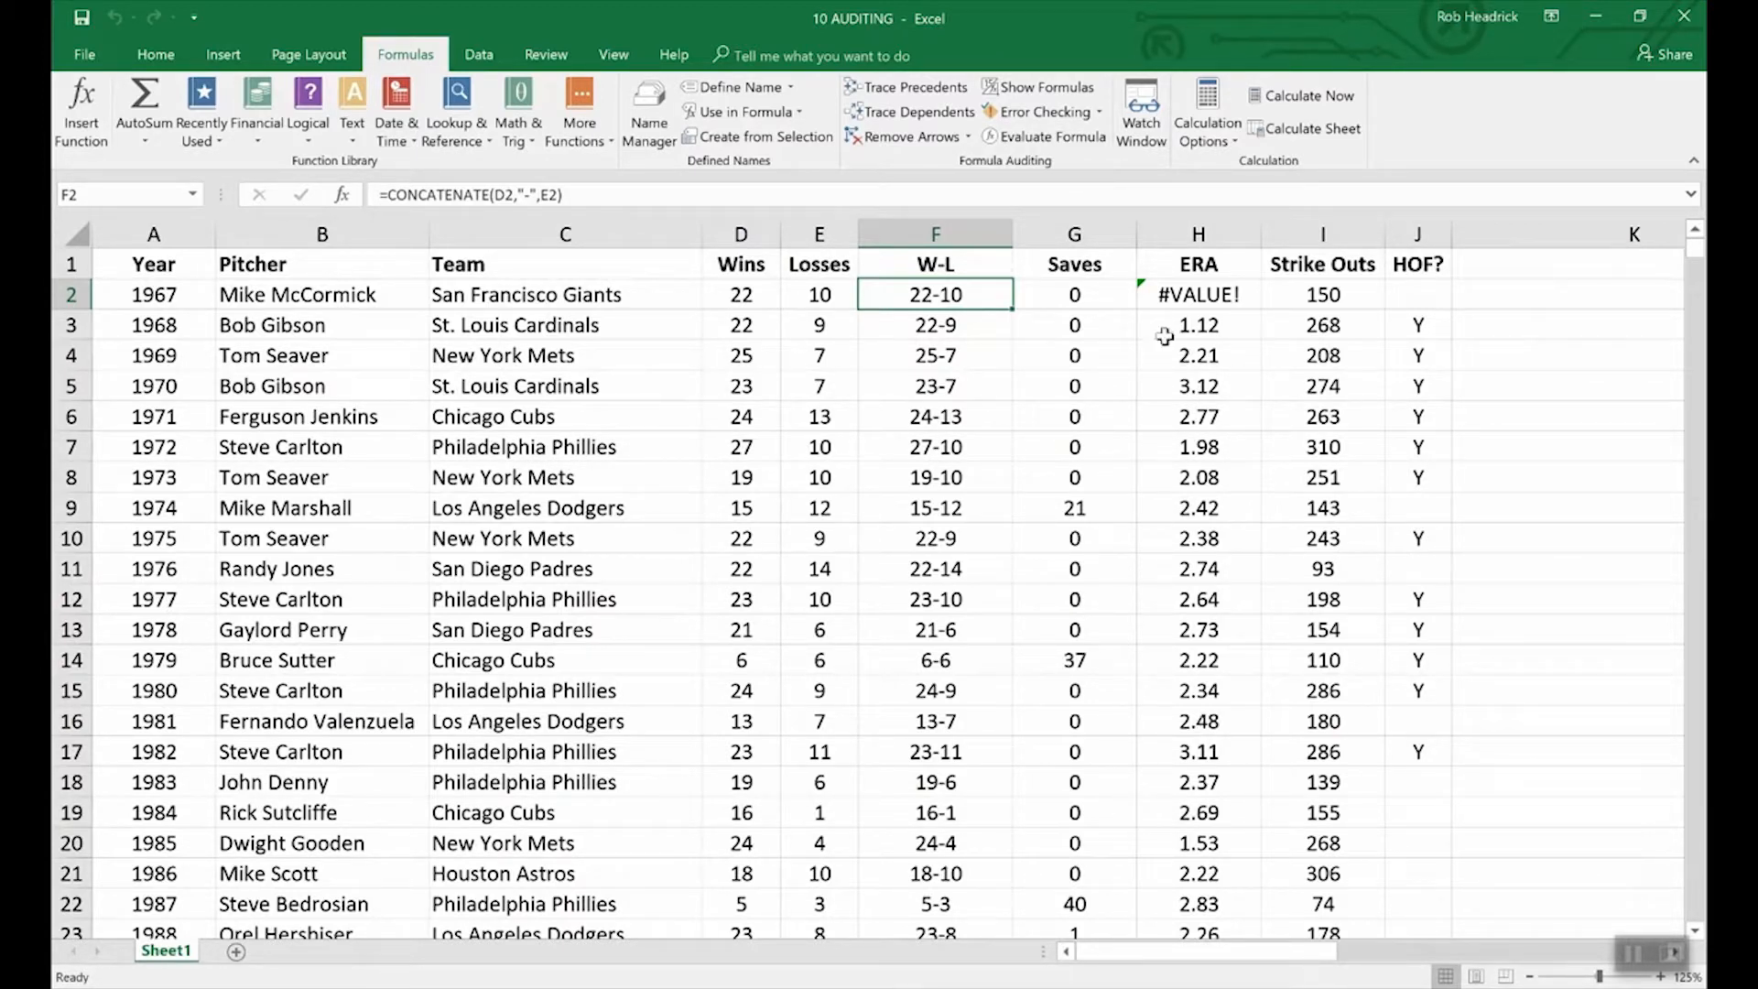
pyautogui.click(1068, 112)
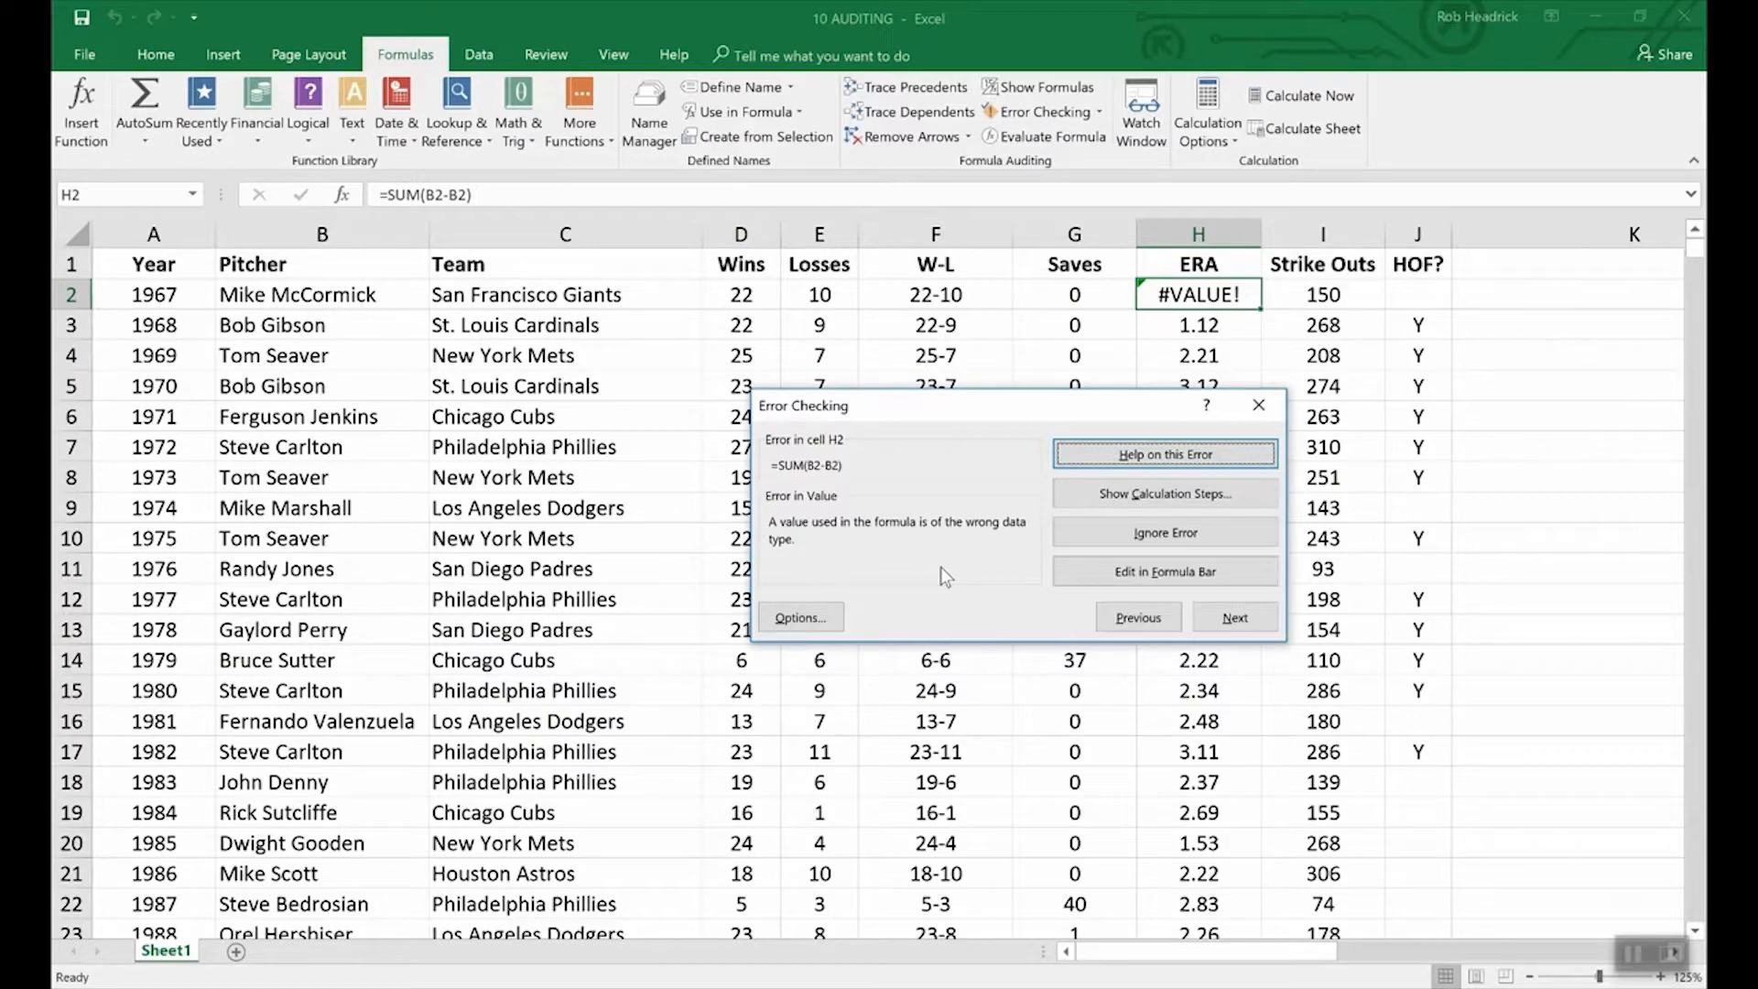
pyautogui.click(1513, 574)
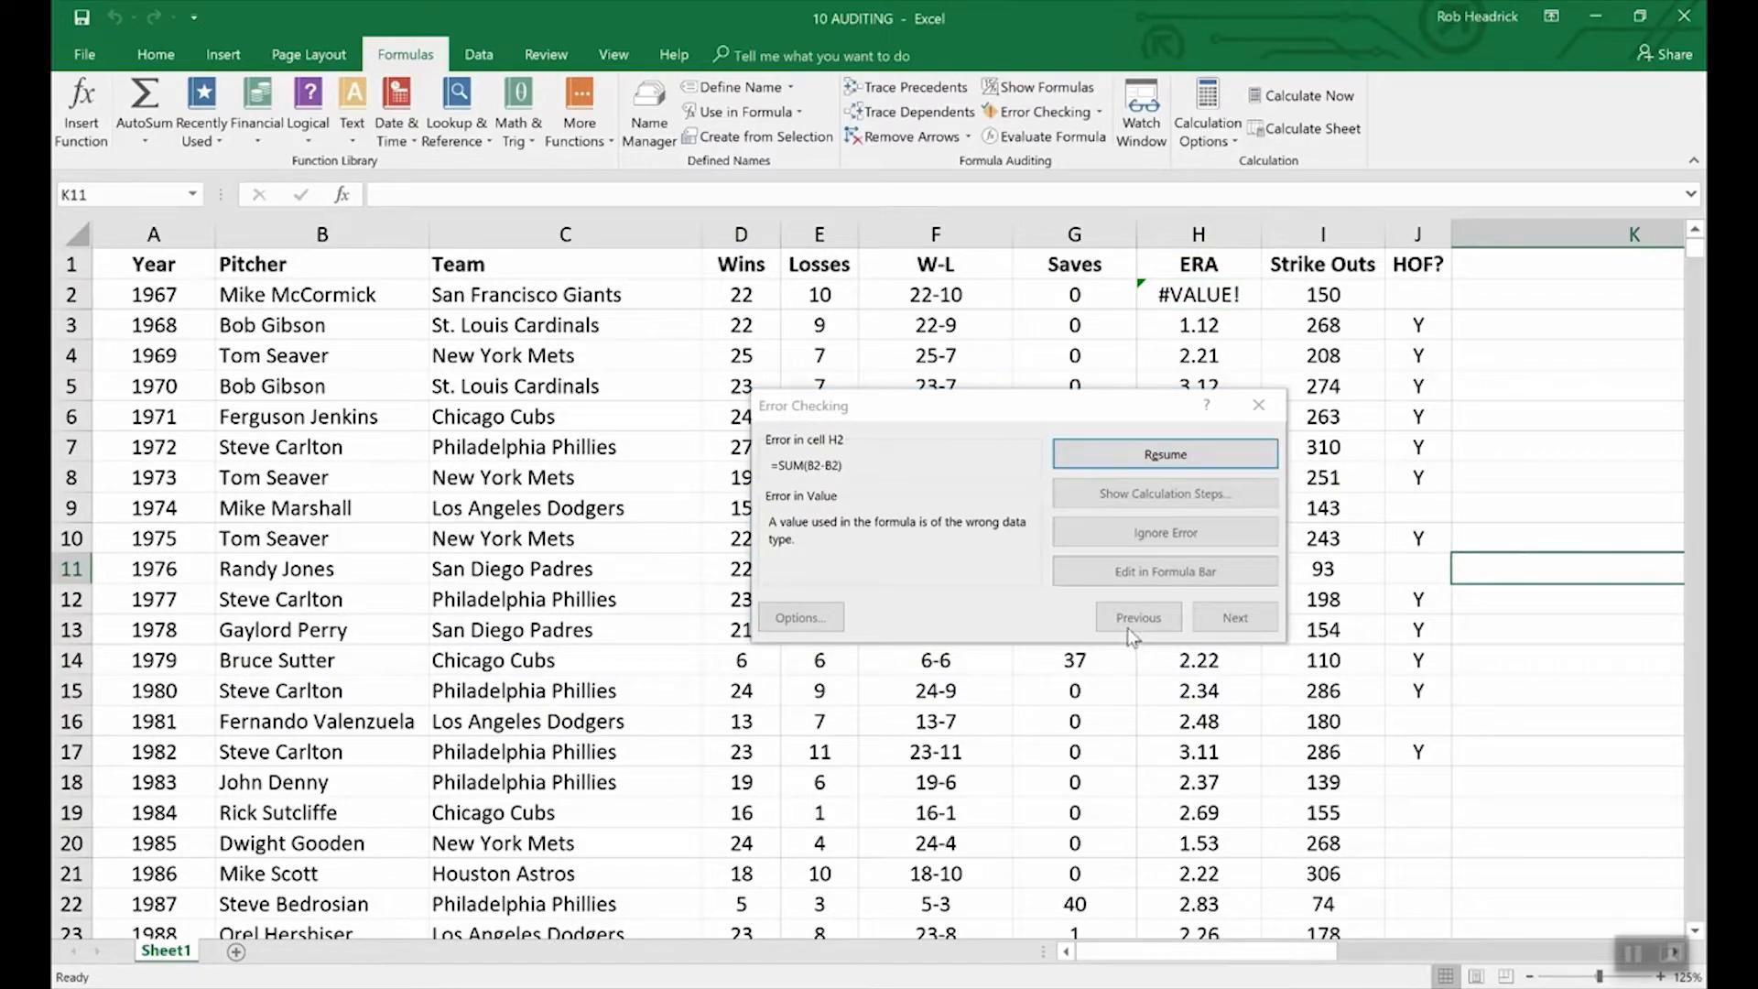
pyautogui.click(1258, 402)
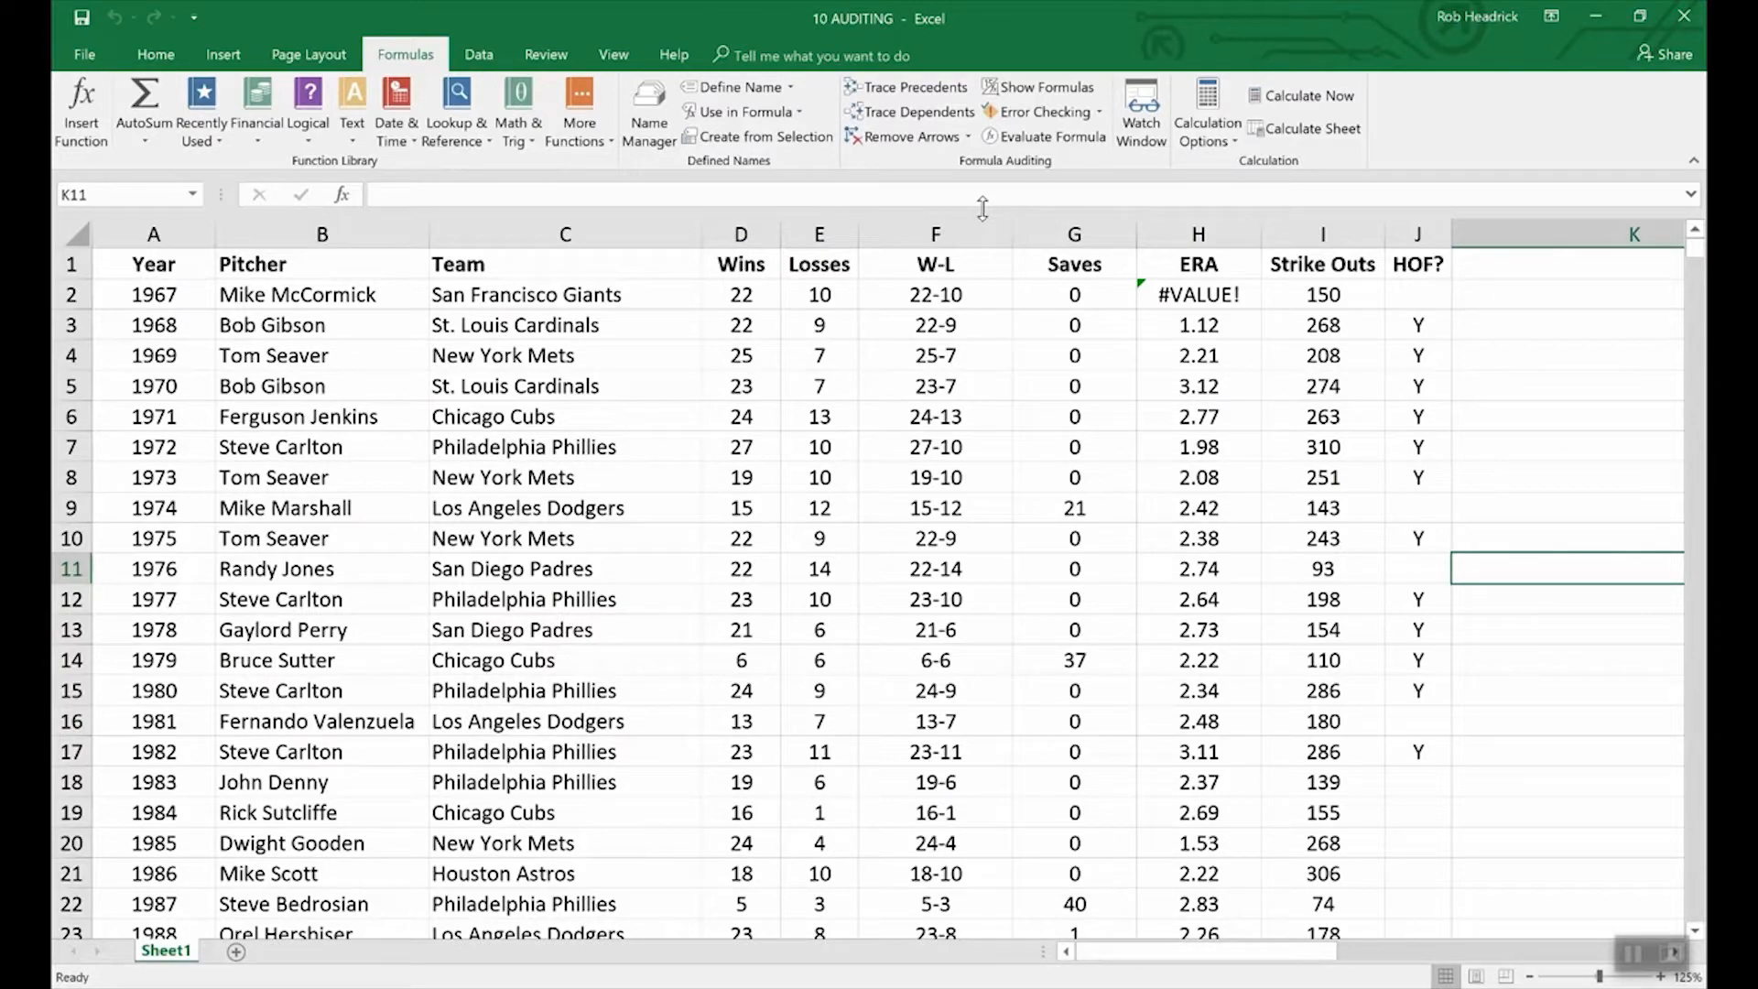
pyautogui.click(902, 296)
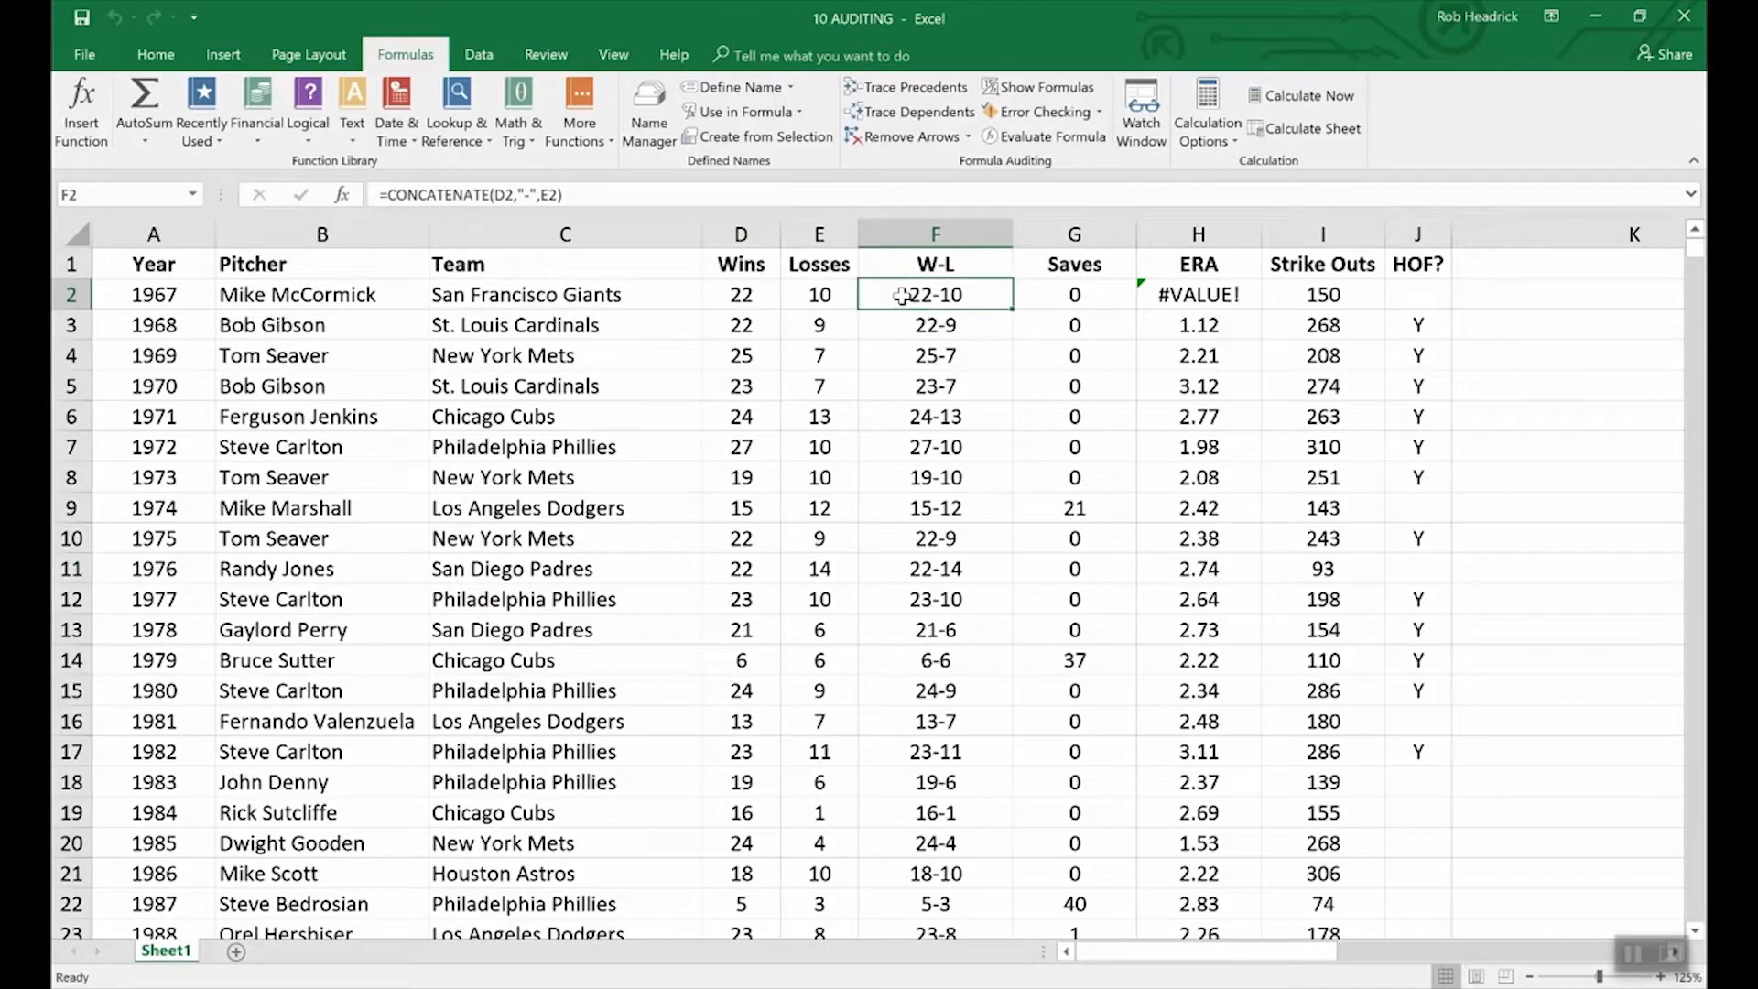
# Evaluate F2's CONCATENATE(D2,"-",E2) formula step by step until it returns 22-10.
pyautogui.click(1045, 135)
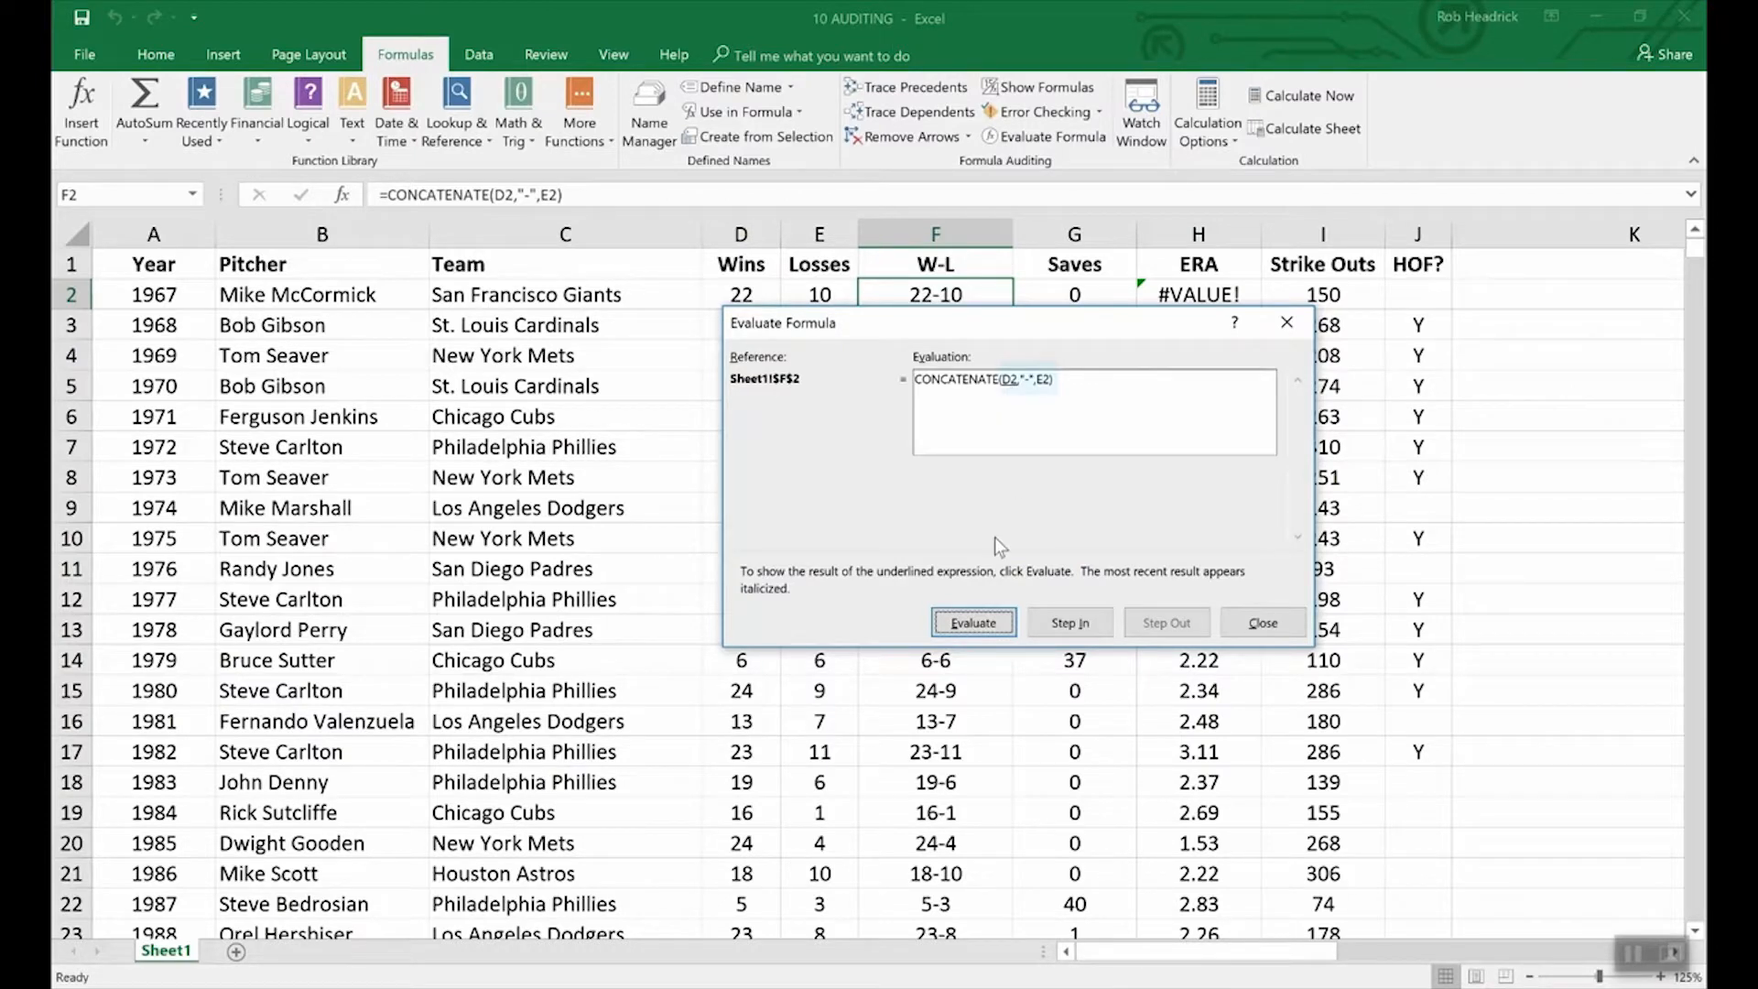
pyautogui.click(988, 620)
pyautogui.moveTo(818, 321); pyautogui.dragTo(819, 337)
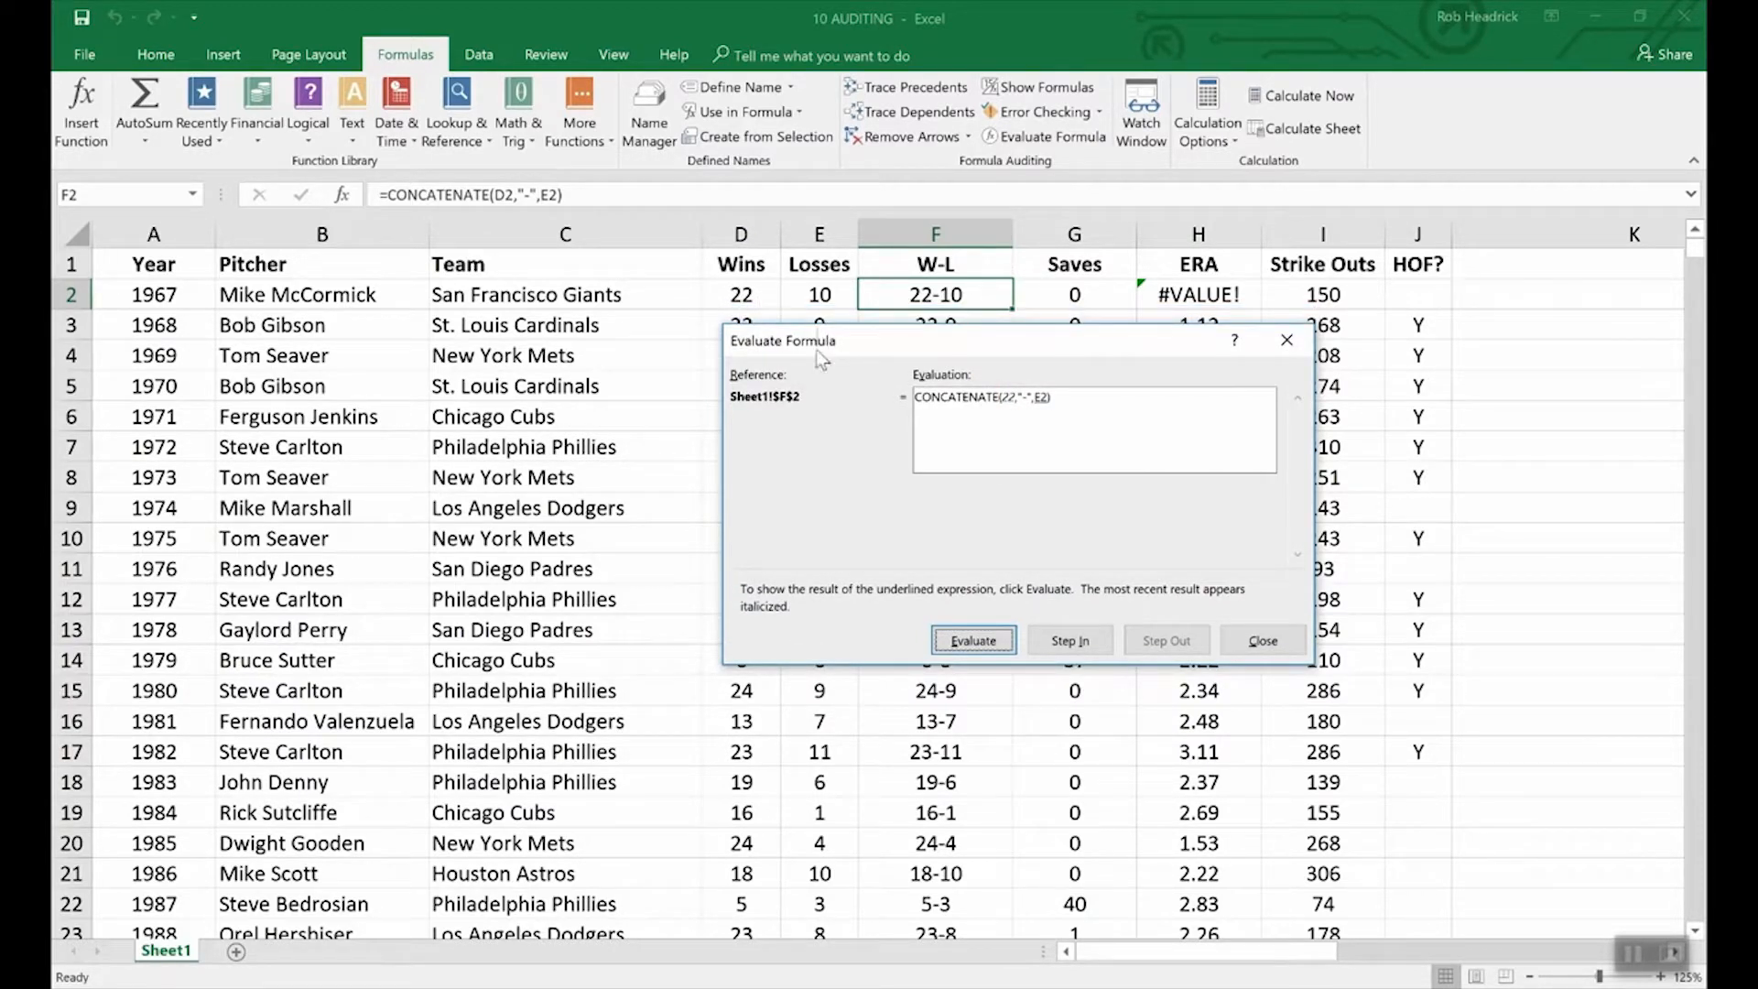
pyautogui.click(980, 642)
pyautogui.click(980, 642)
pyautogui.click(994, 642)
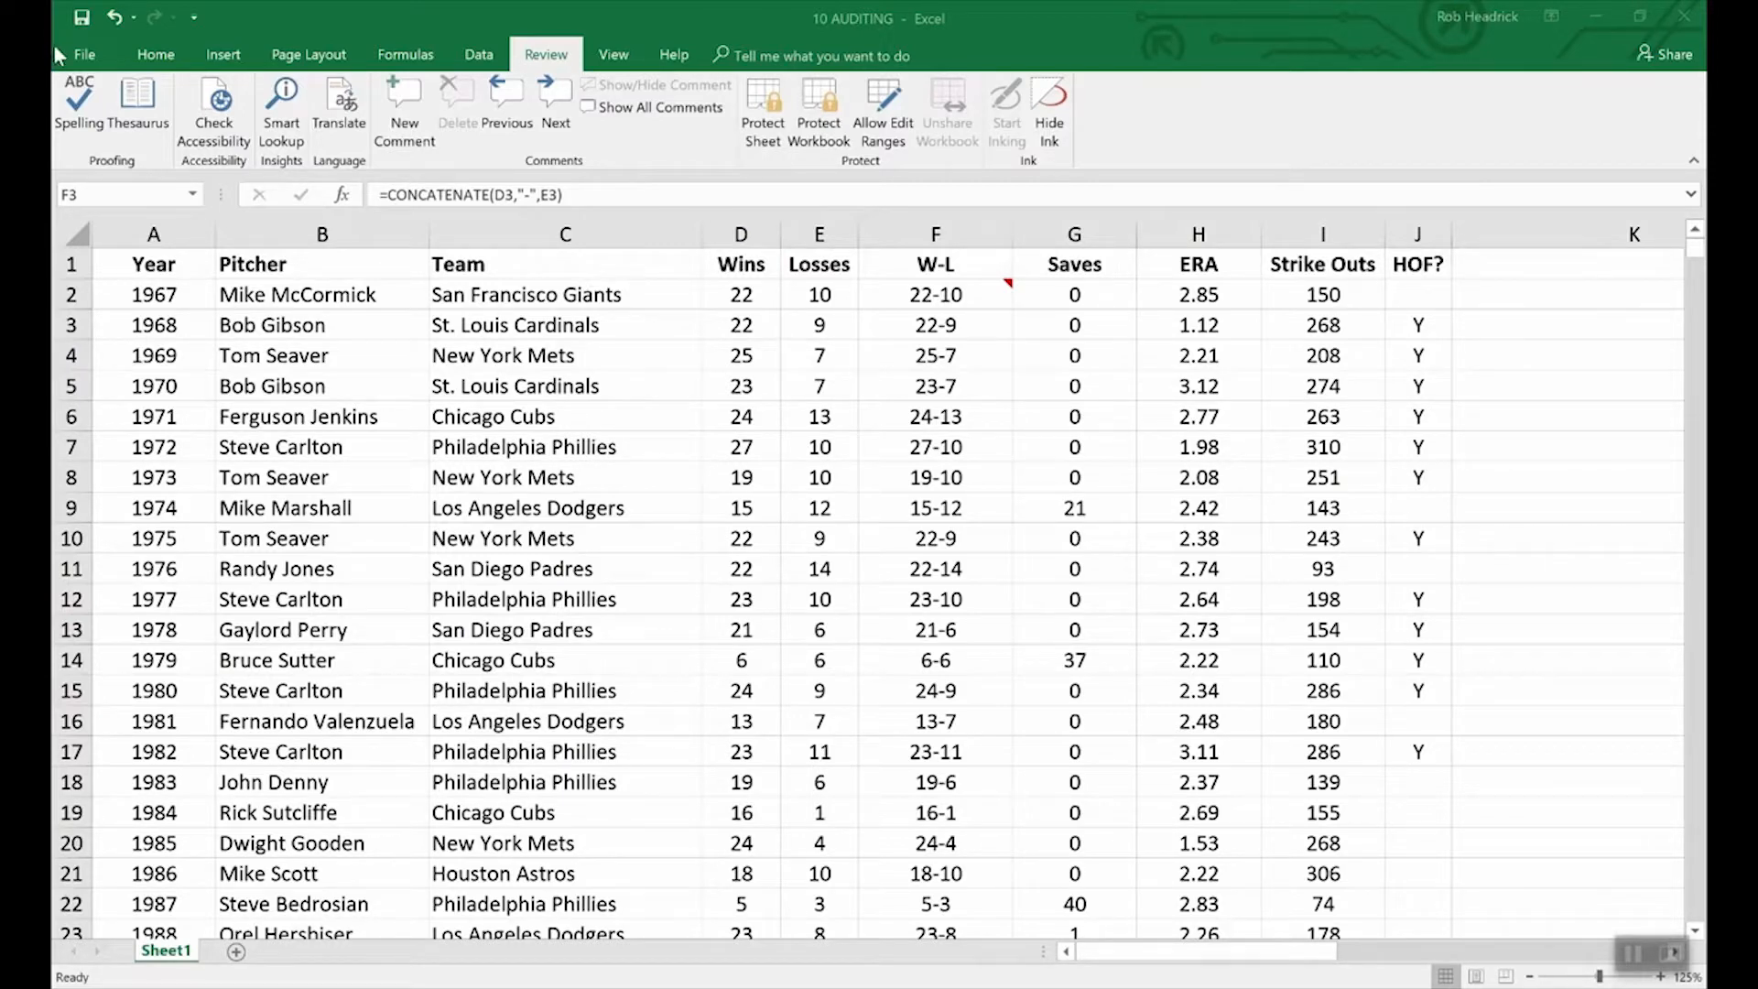
# Encrypt the 10 AUDITING workbook with a password, entering the password and then confirming it.
pyautogui.click(84, 56)
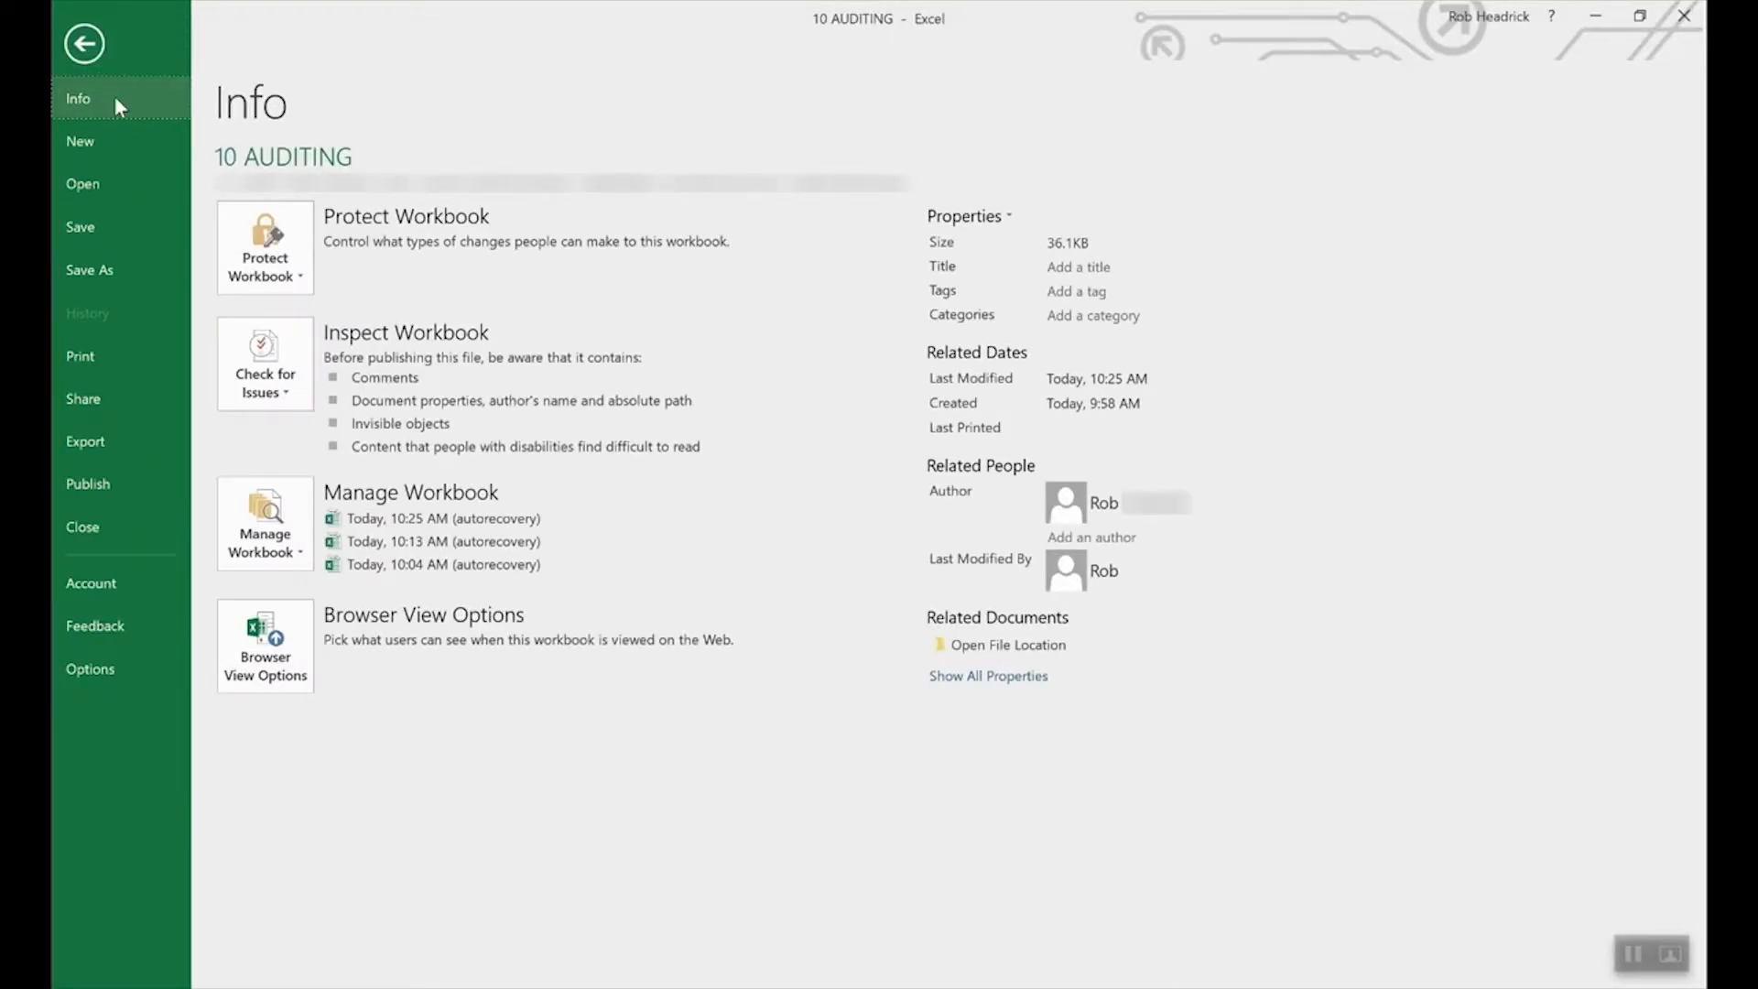
pyautogui.click(298, 249)
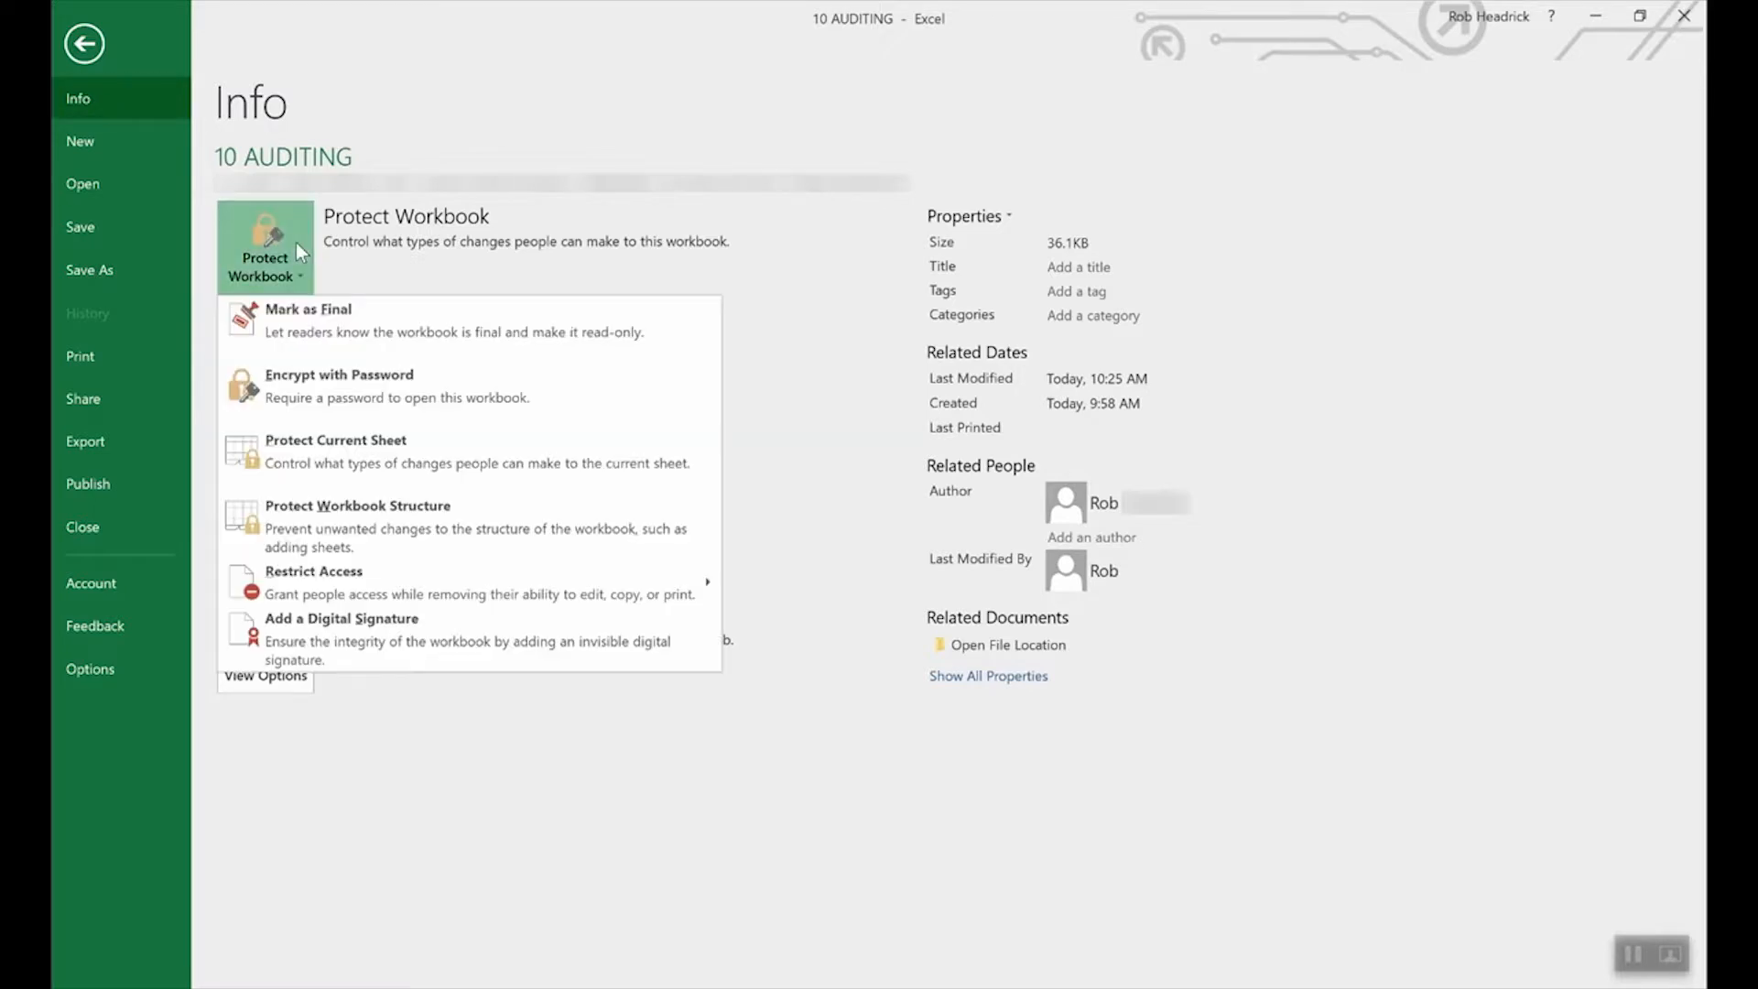
pyautogui.click(376, 388)
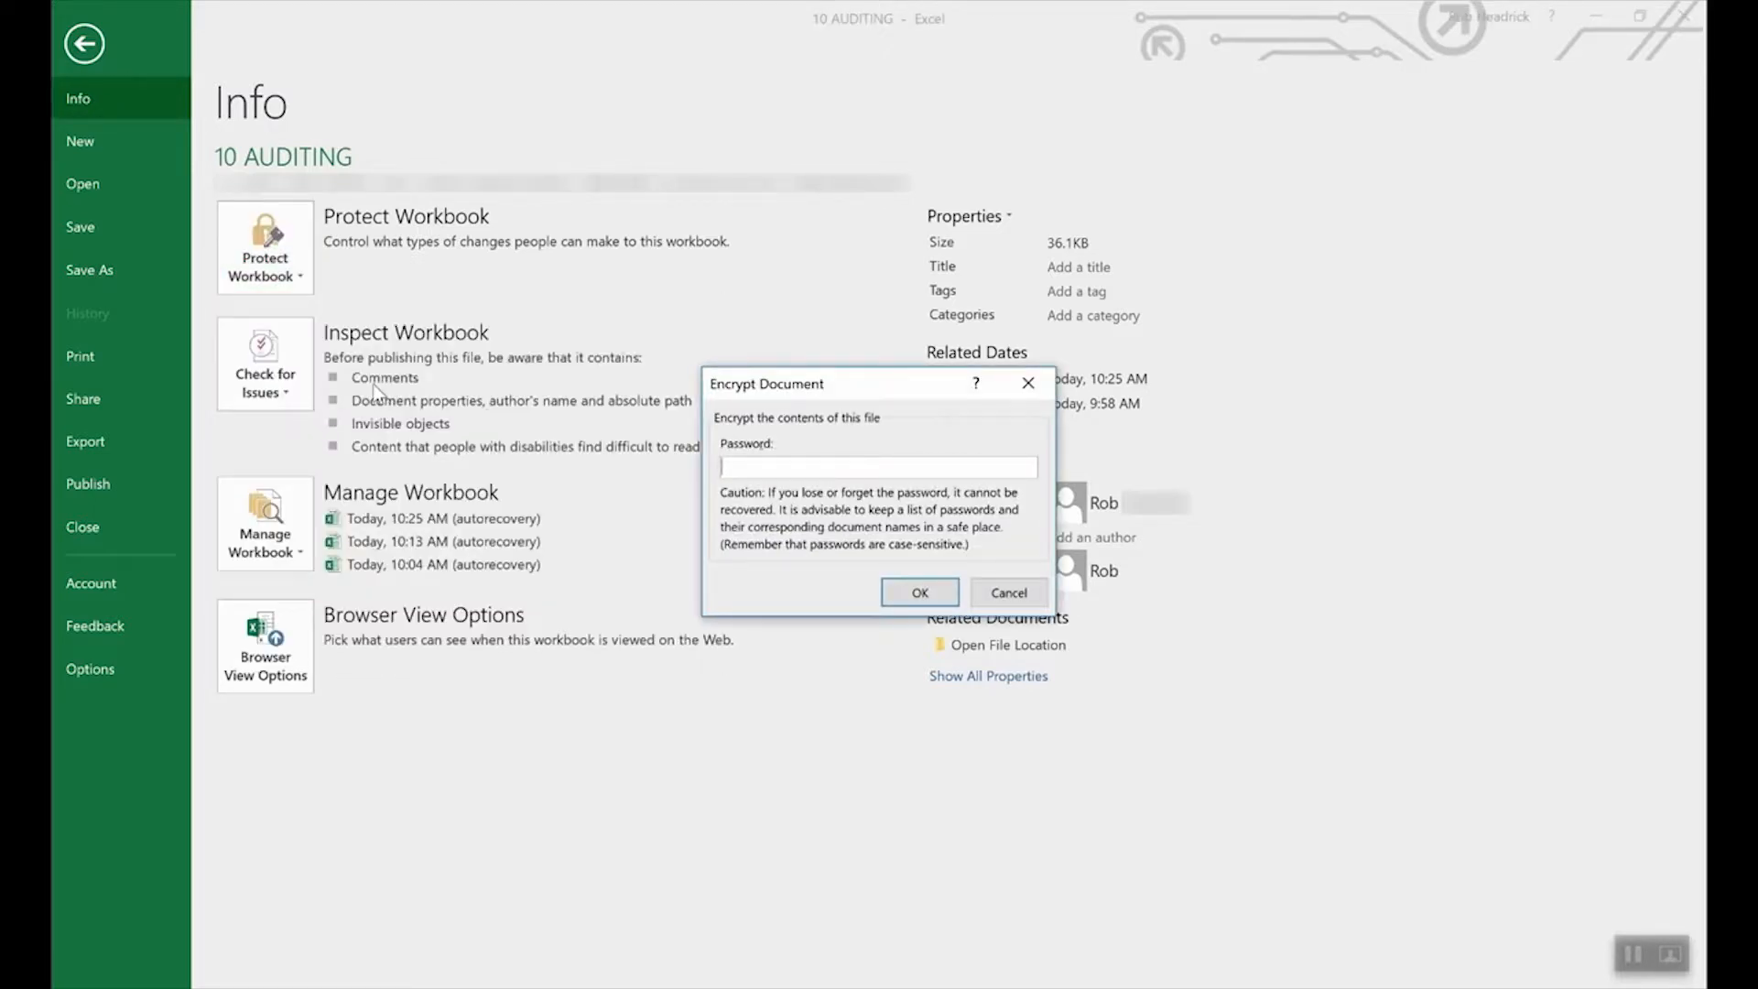
pyautogui.write('****')
pyautogui.click(915, 594)
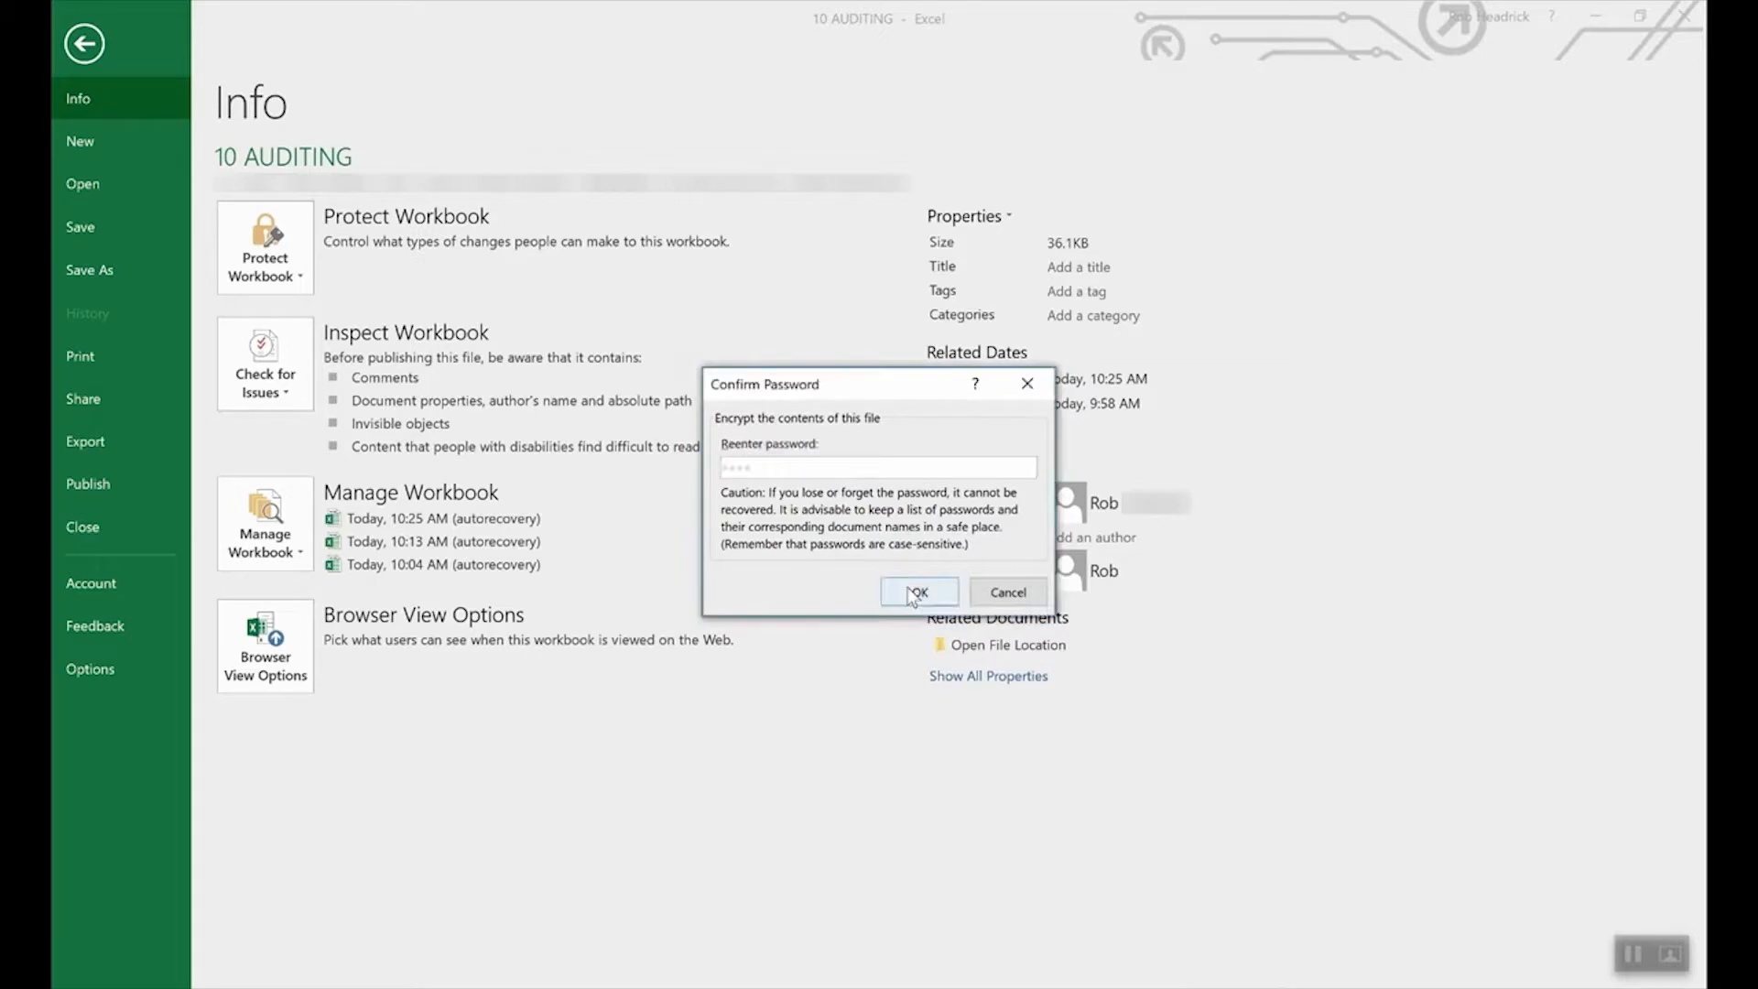
pyautogui.write('••••')
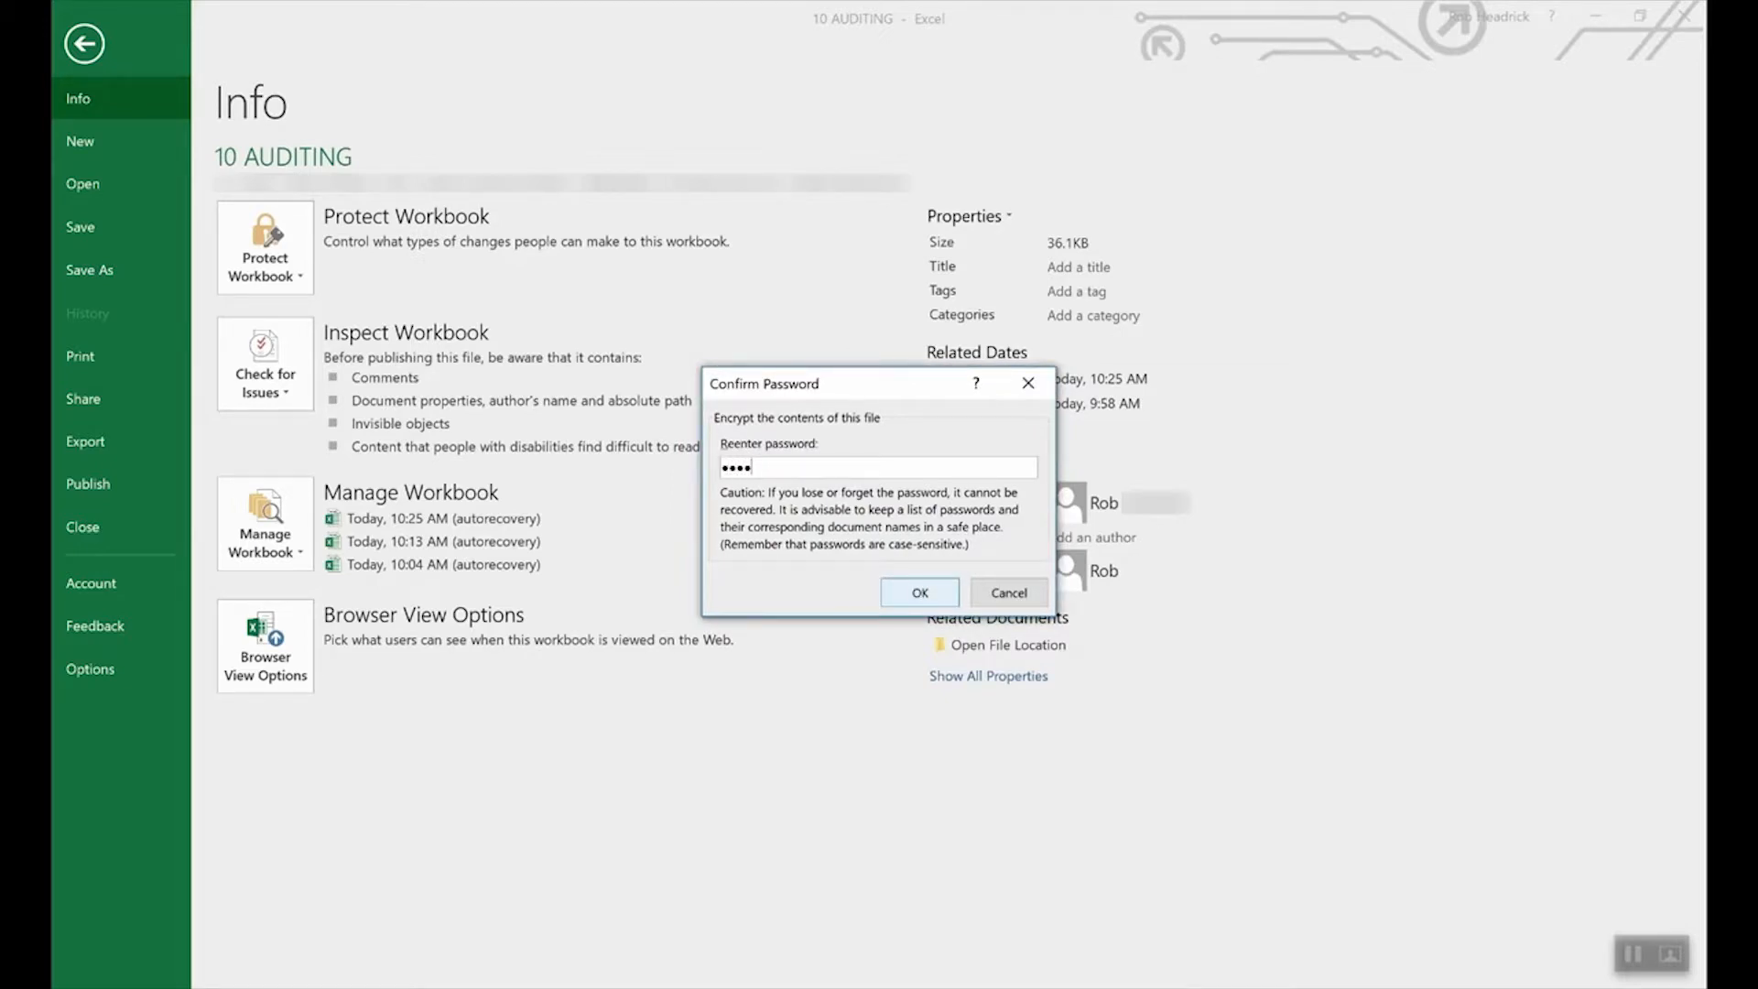
pyautogui.click(917, 593)
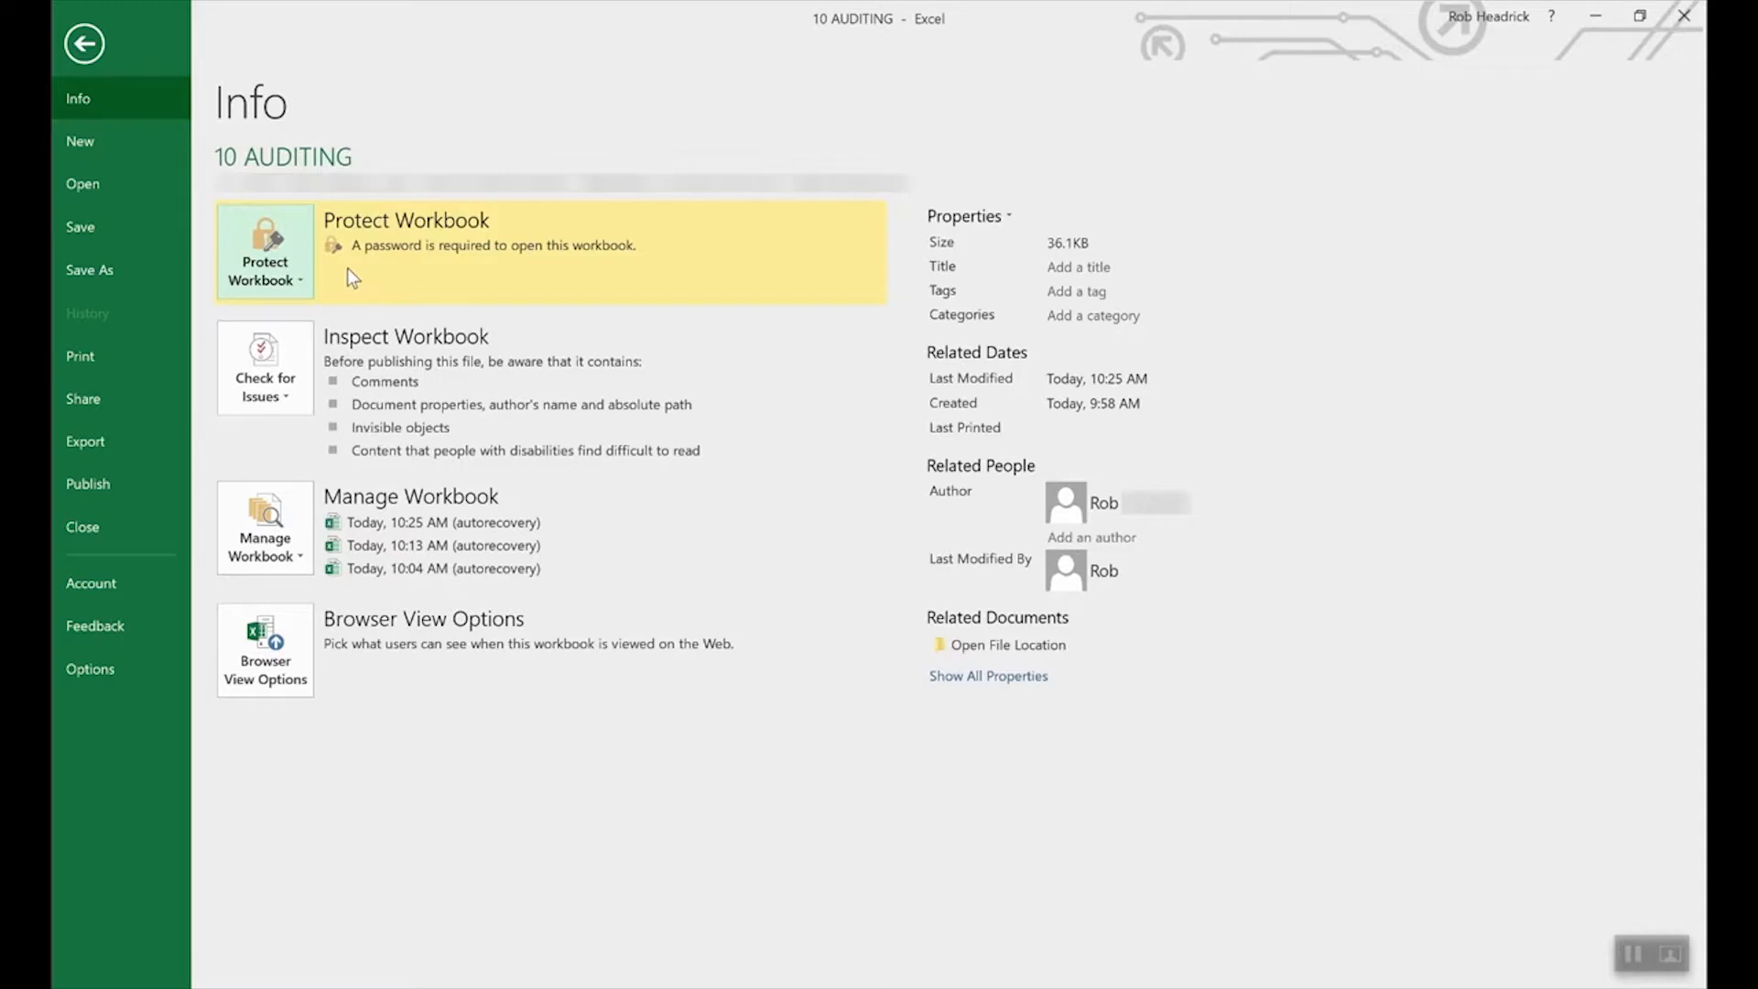
# Clear the encryption password so the 10 AUDITING workbook opens without one.
pyautogui.click(280, 272)
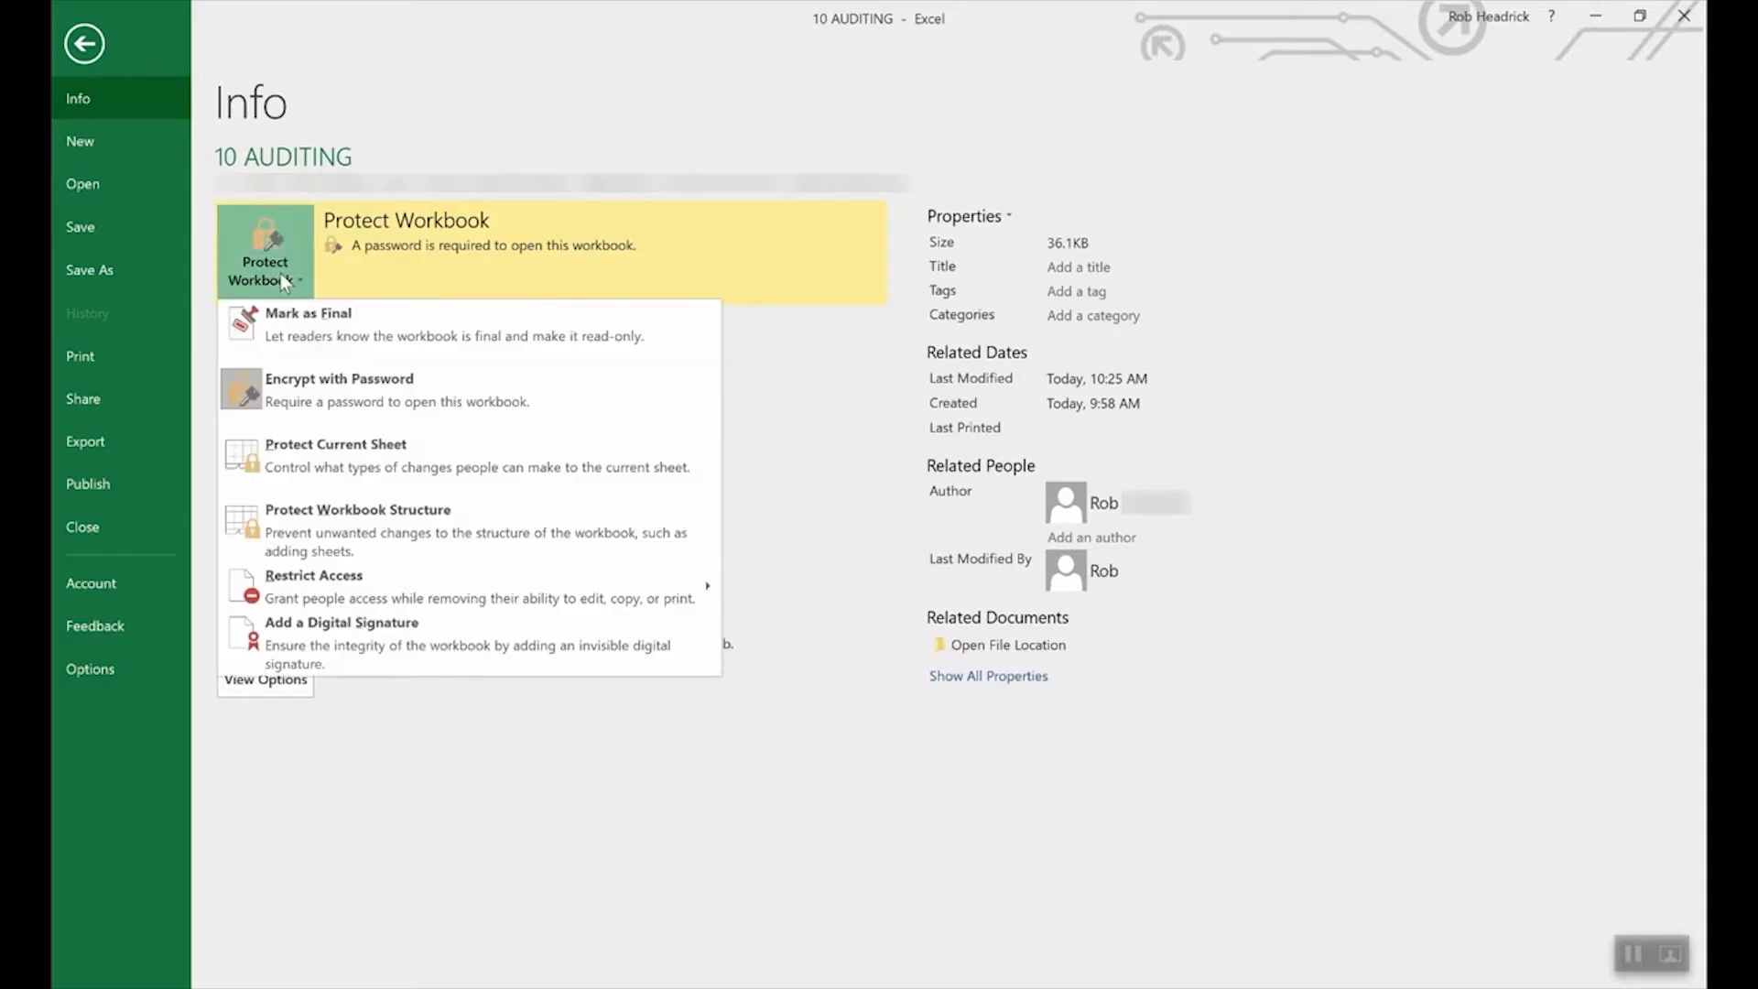
pyautogui.click(331, 393)
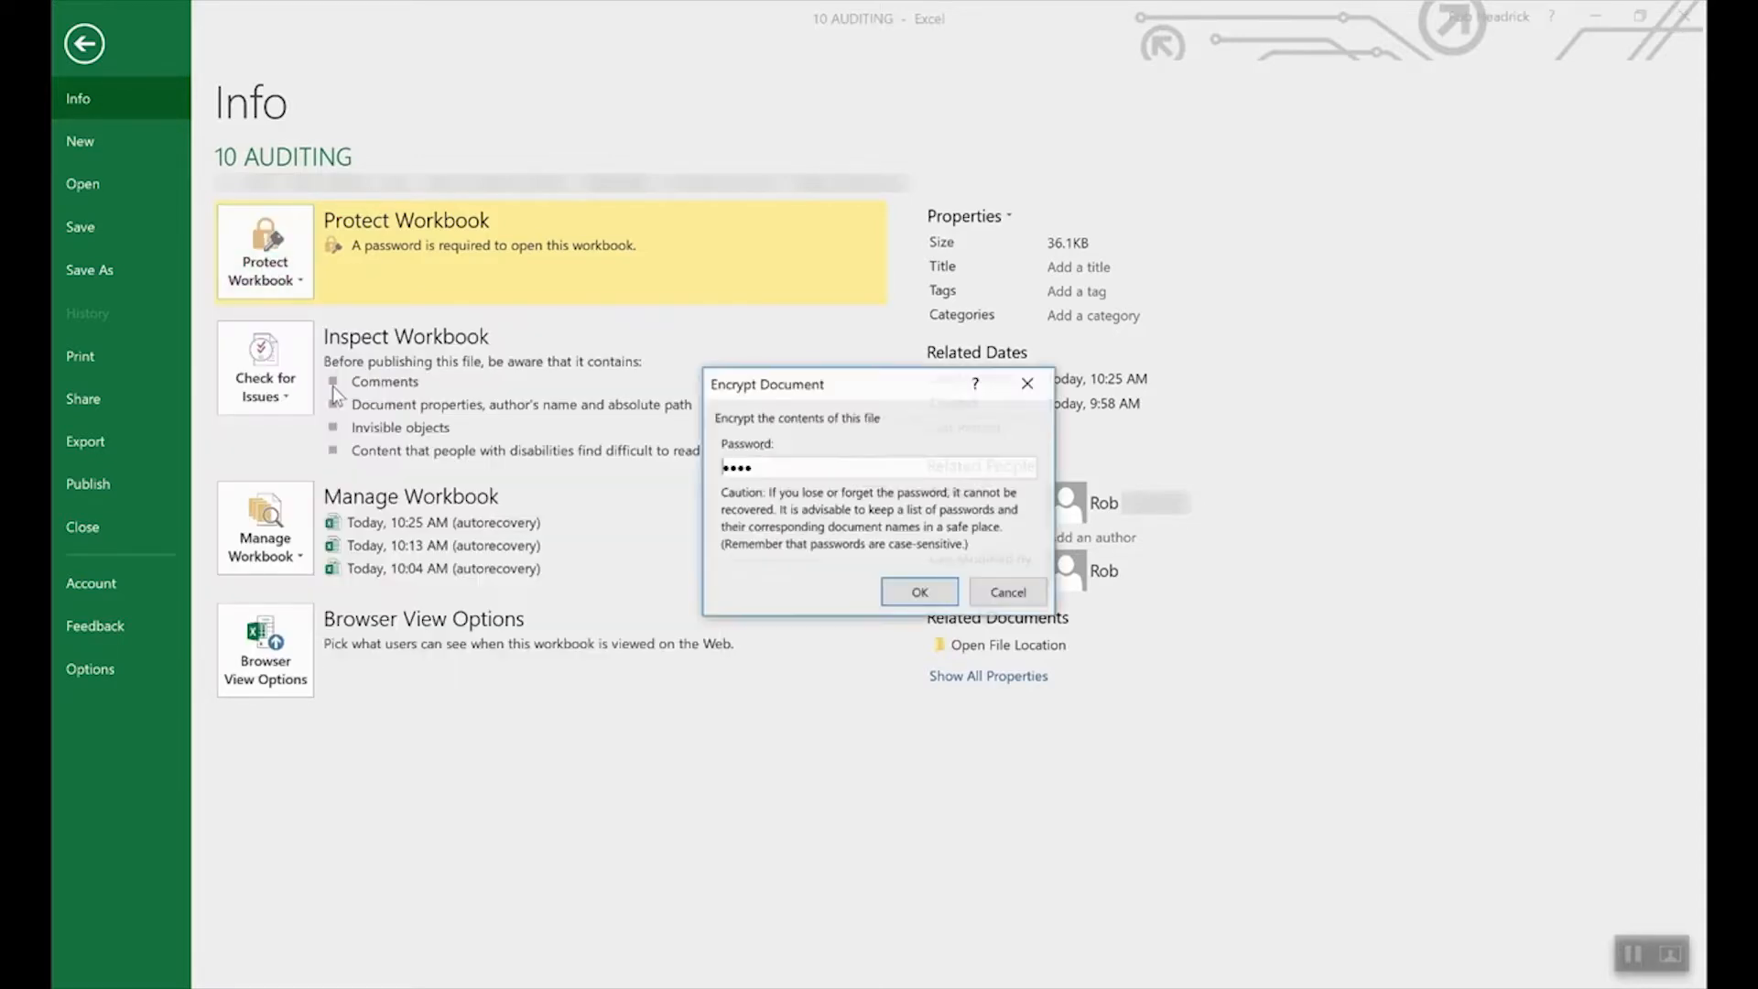
pyautogui.doubleClick(871, 466)
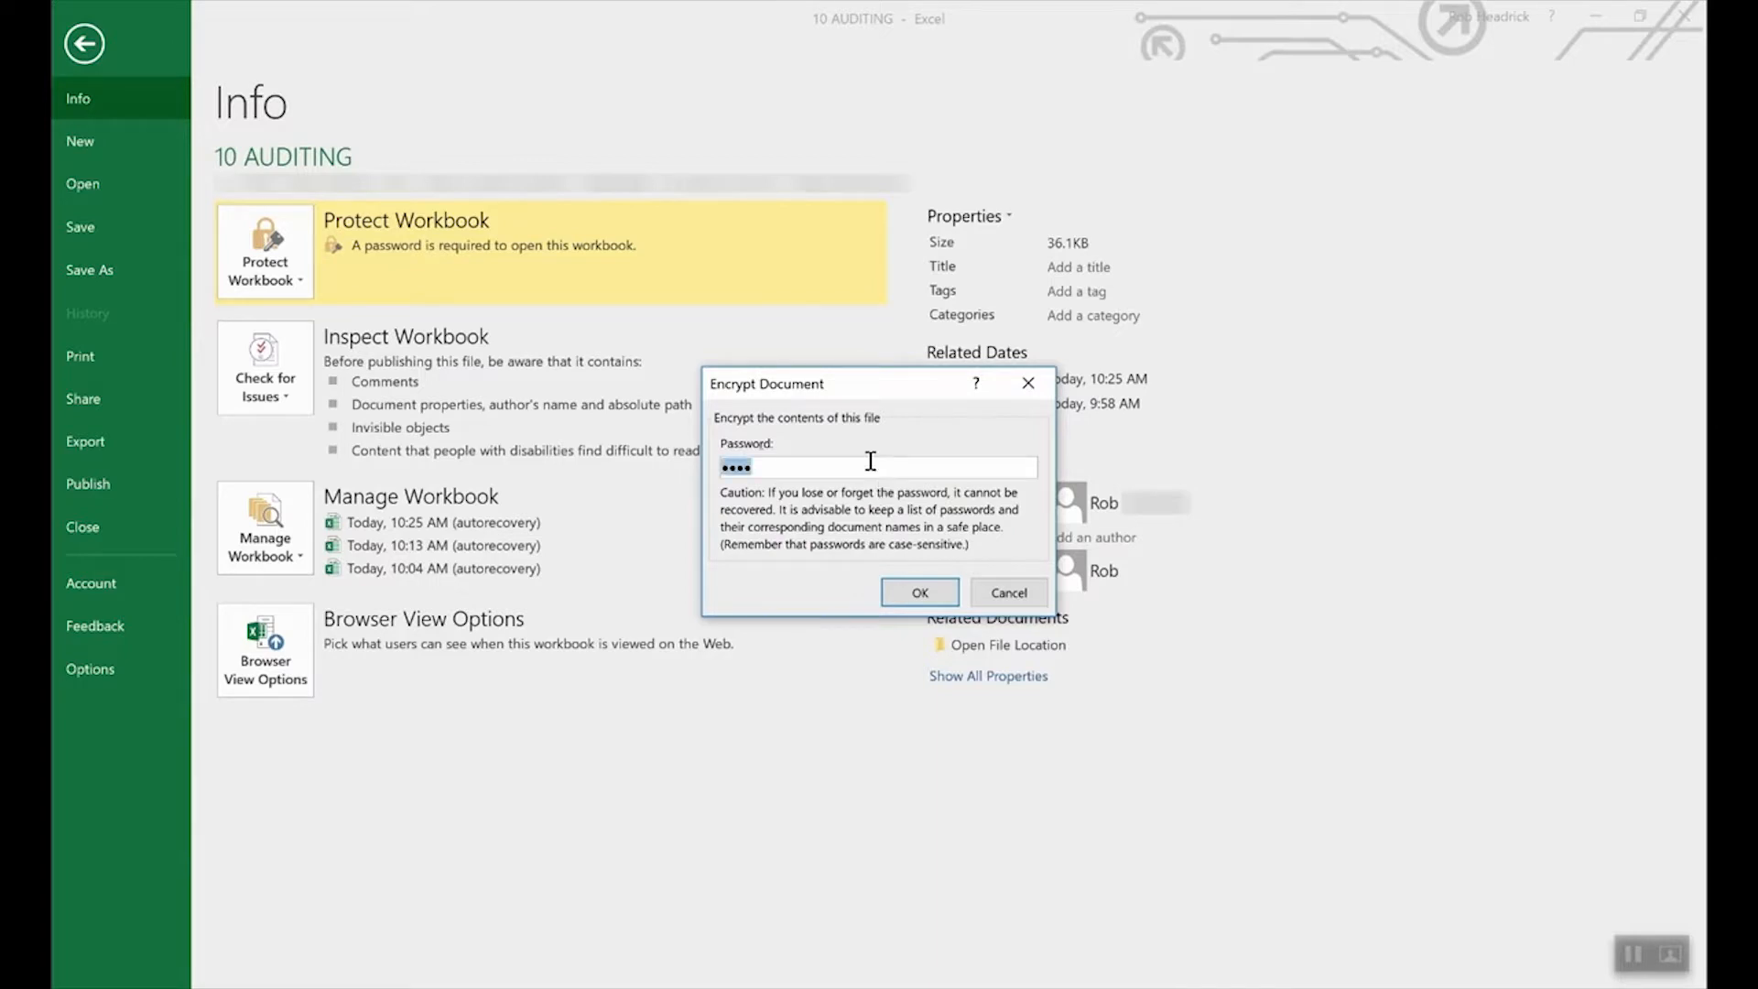
pyautogui.press('BackSpace')
pyautogui.click(919, 593)
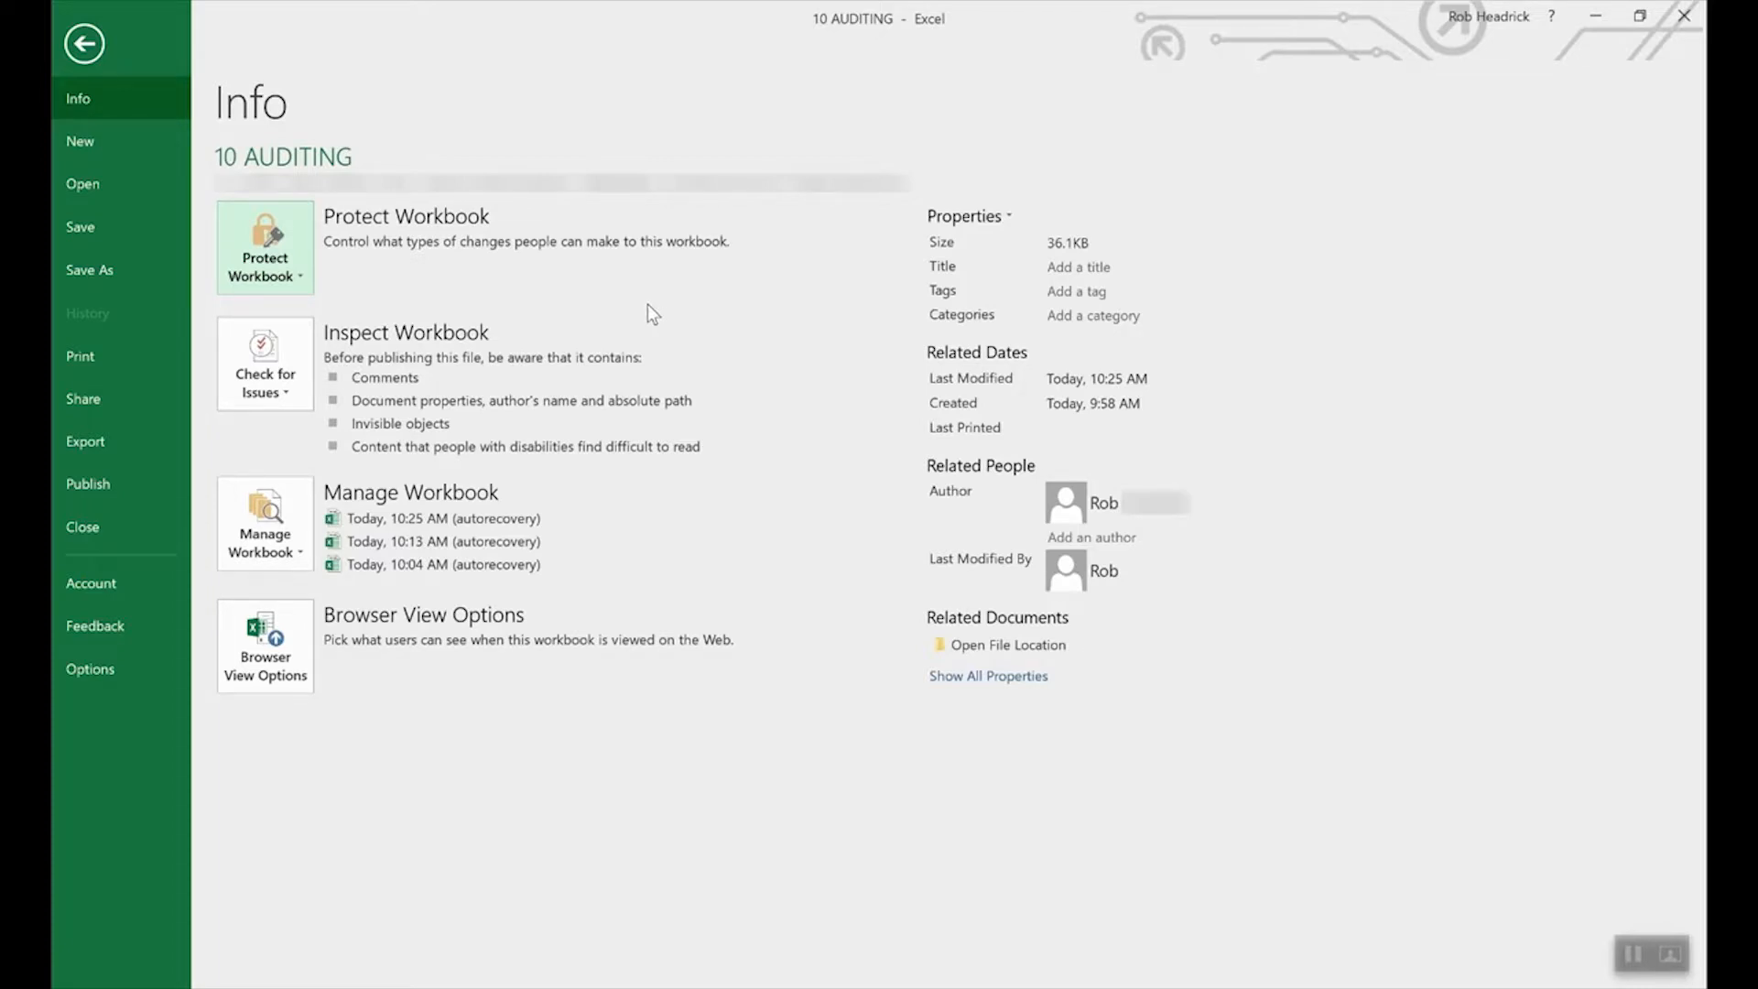
pyautogui.click(270, 245)
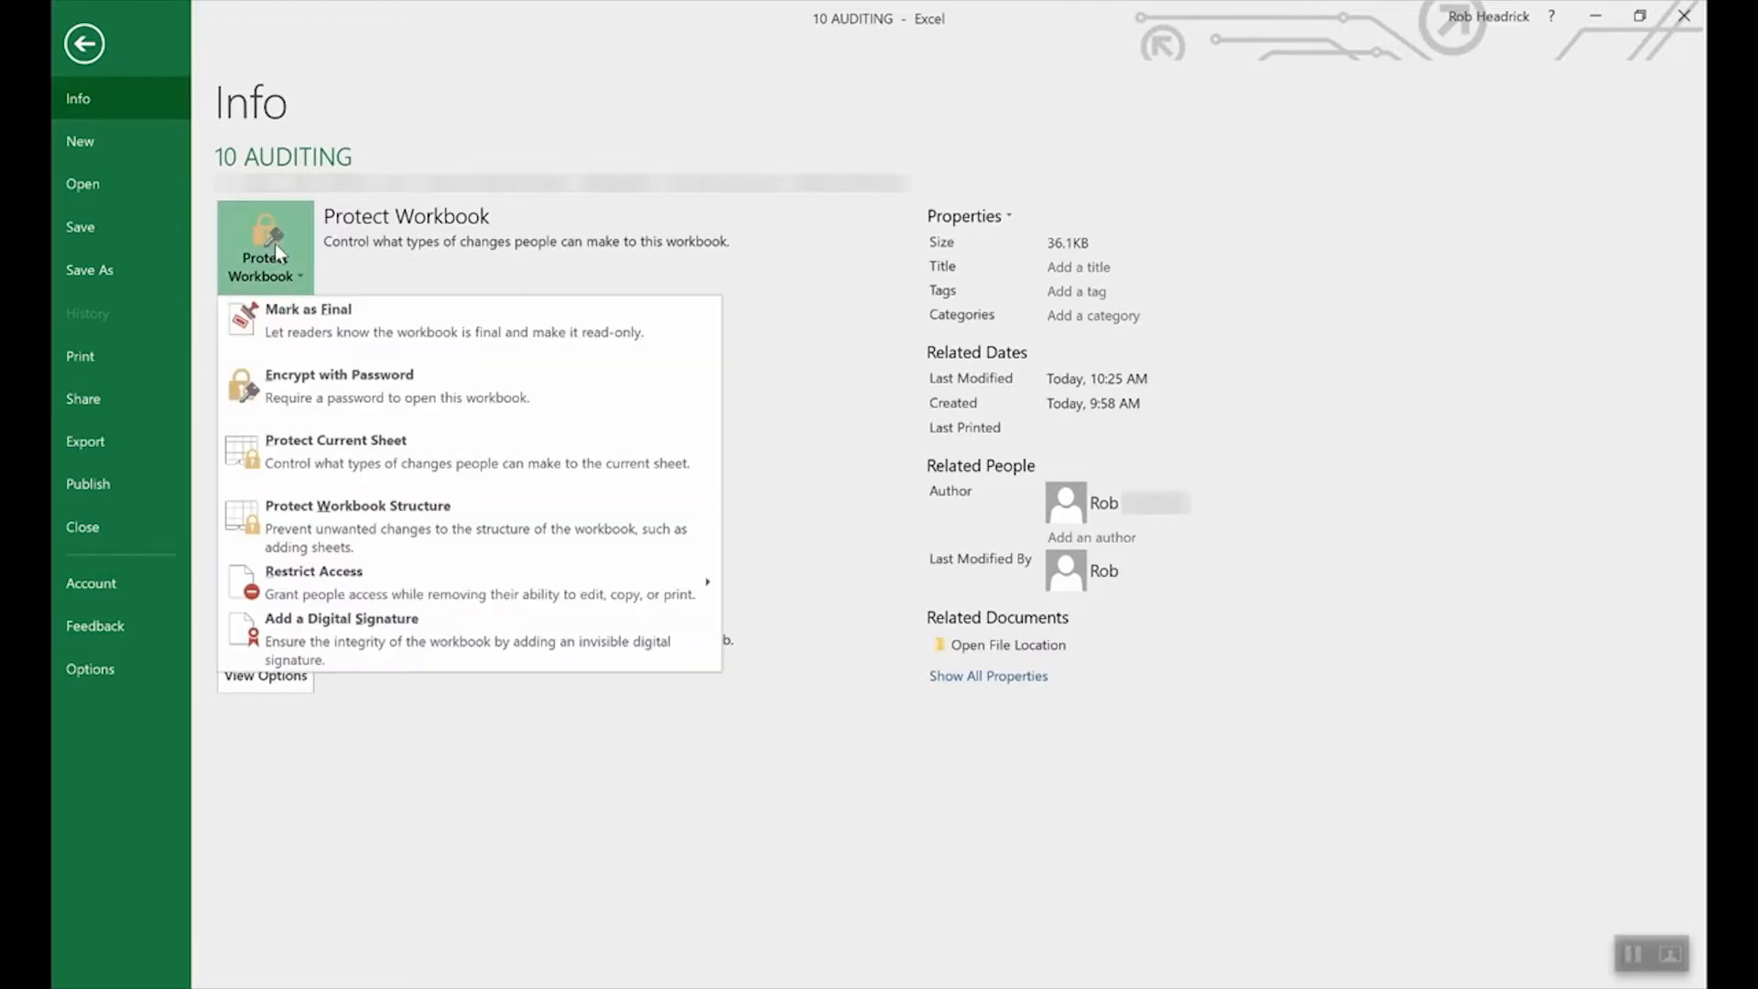
# Open Protect Current Sheet and cancel it, leaving the sheet unprotected.
pyautogui.click(365, 453)
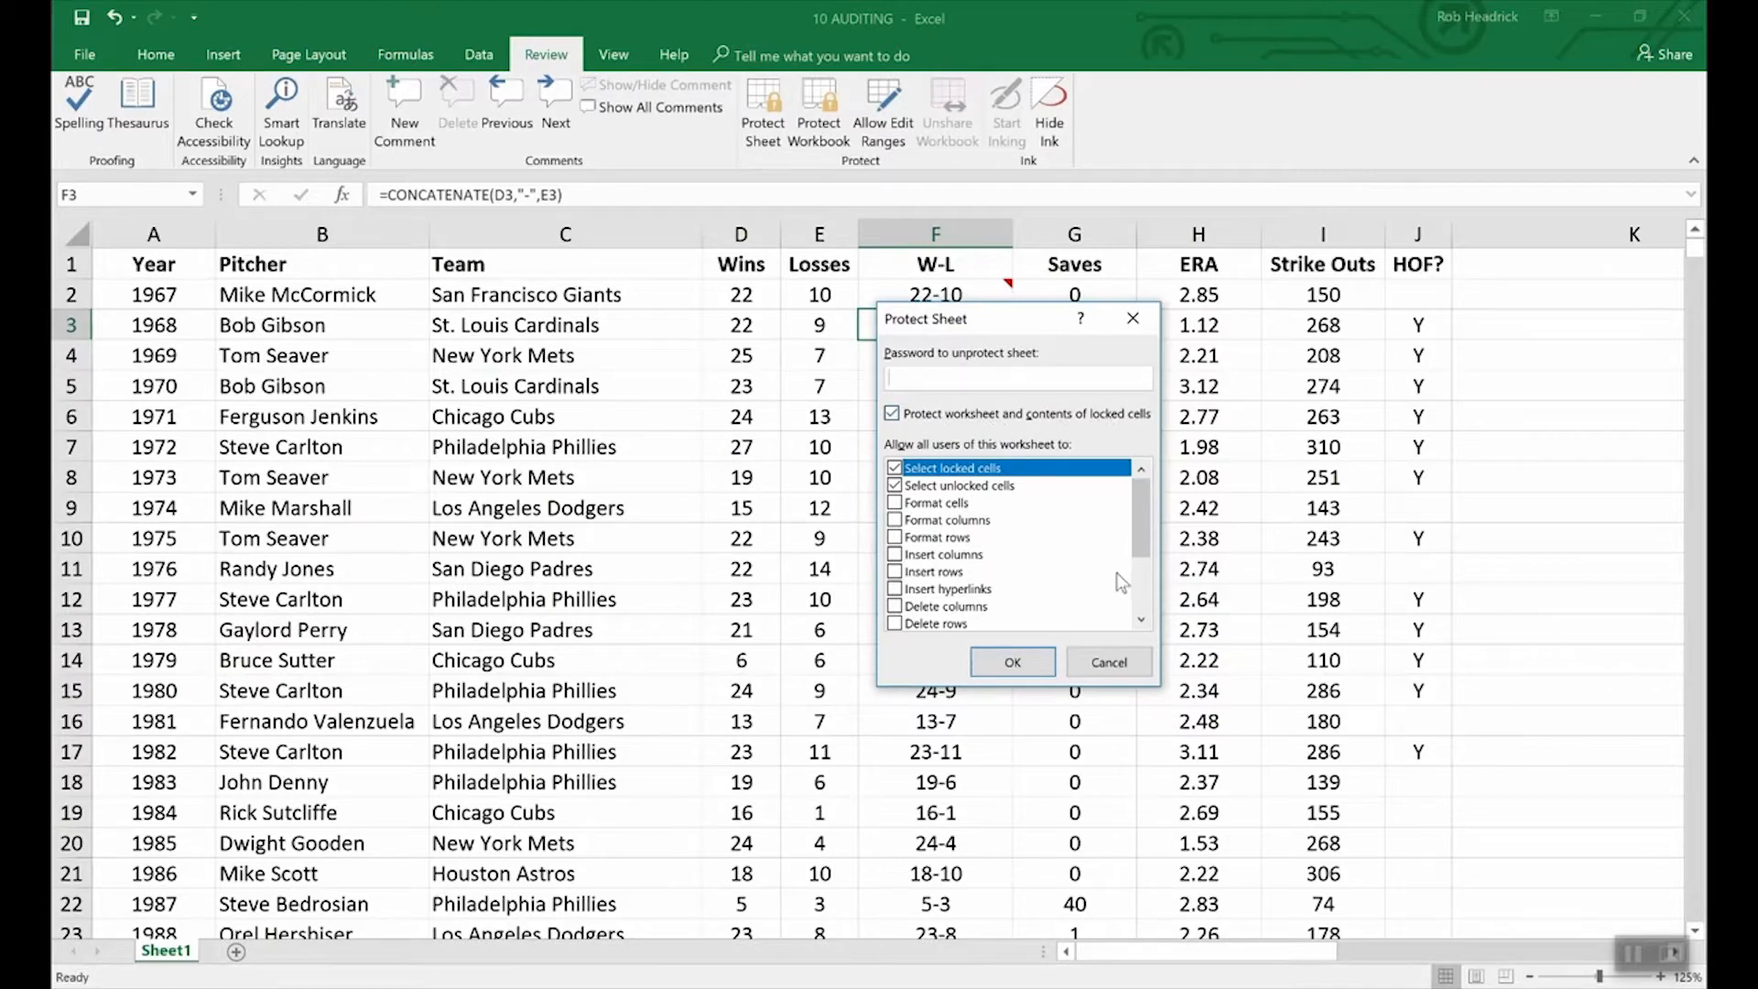
pyautogui.click(1111, 662)
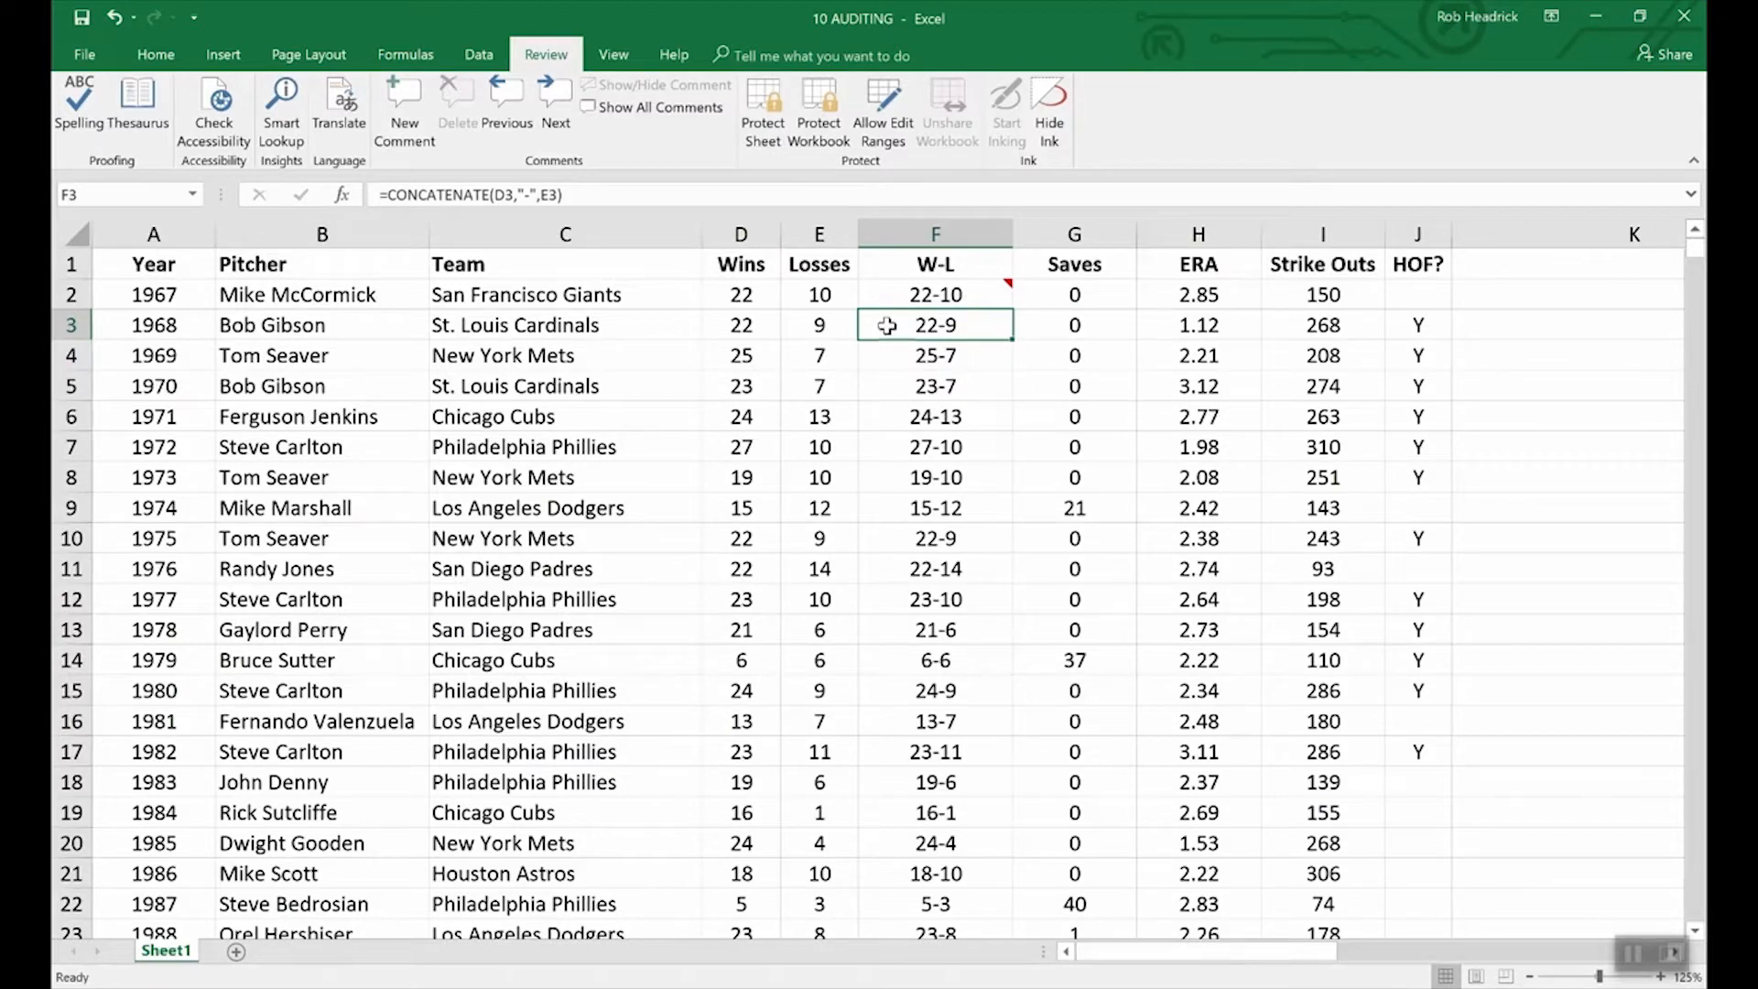
# Check Hidden for cell F3 in Format Cells Protection so it is both Locked and Hidden.
pyautogui.rightClick(947, 329)
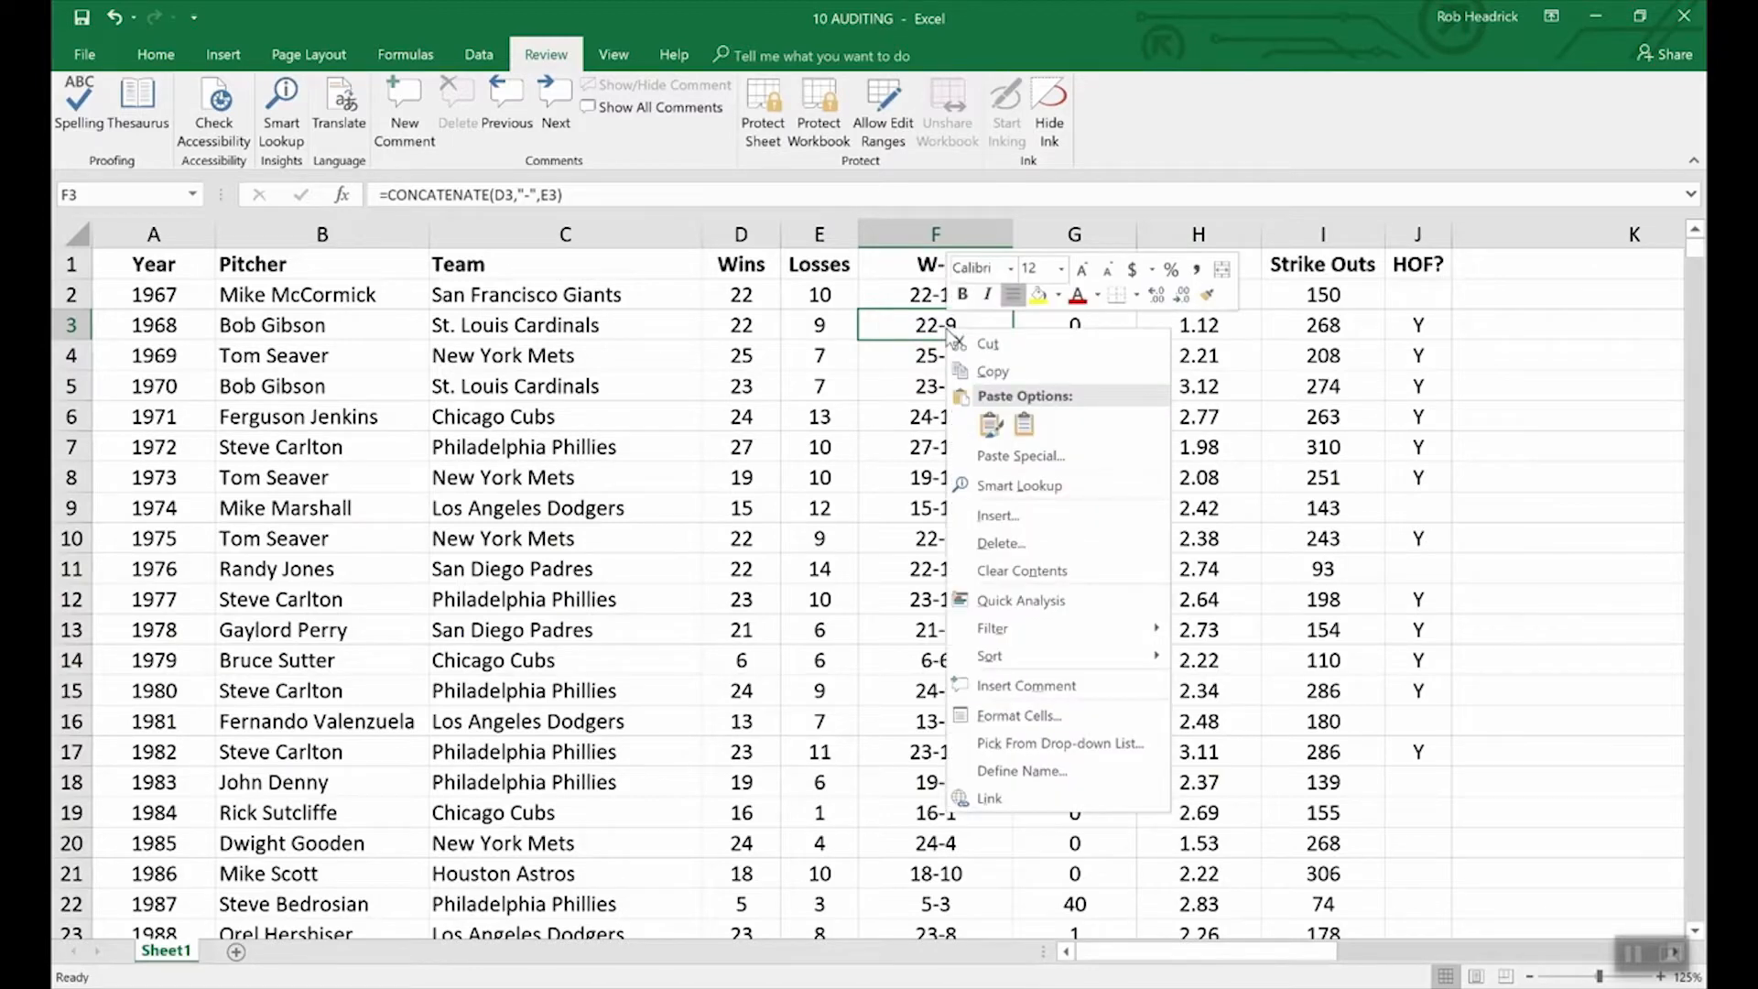
pyautogui.click(1032, 720)
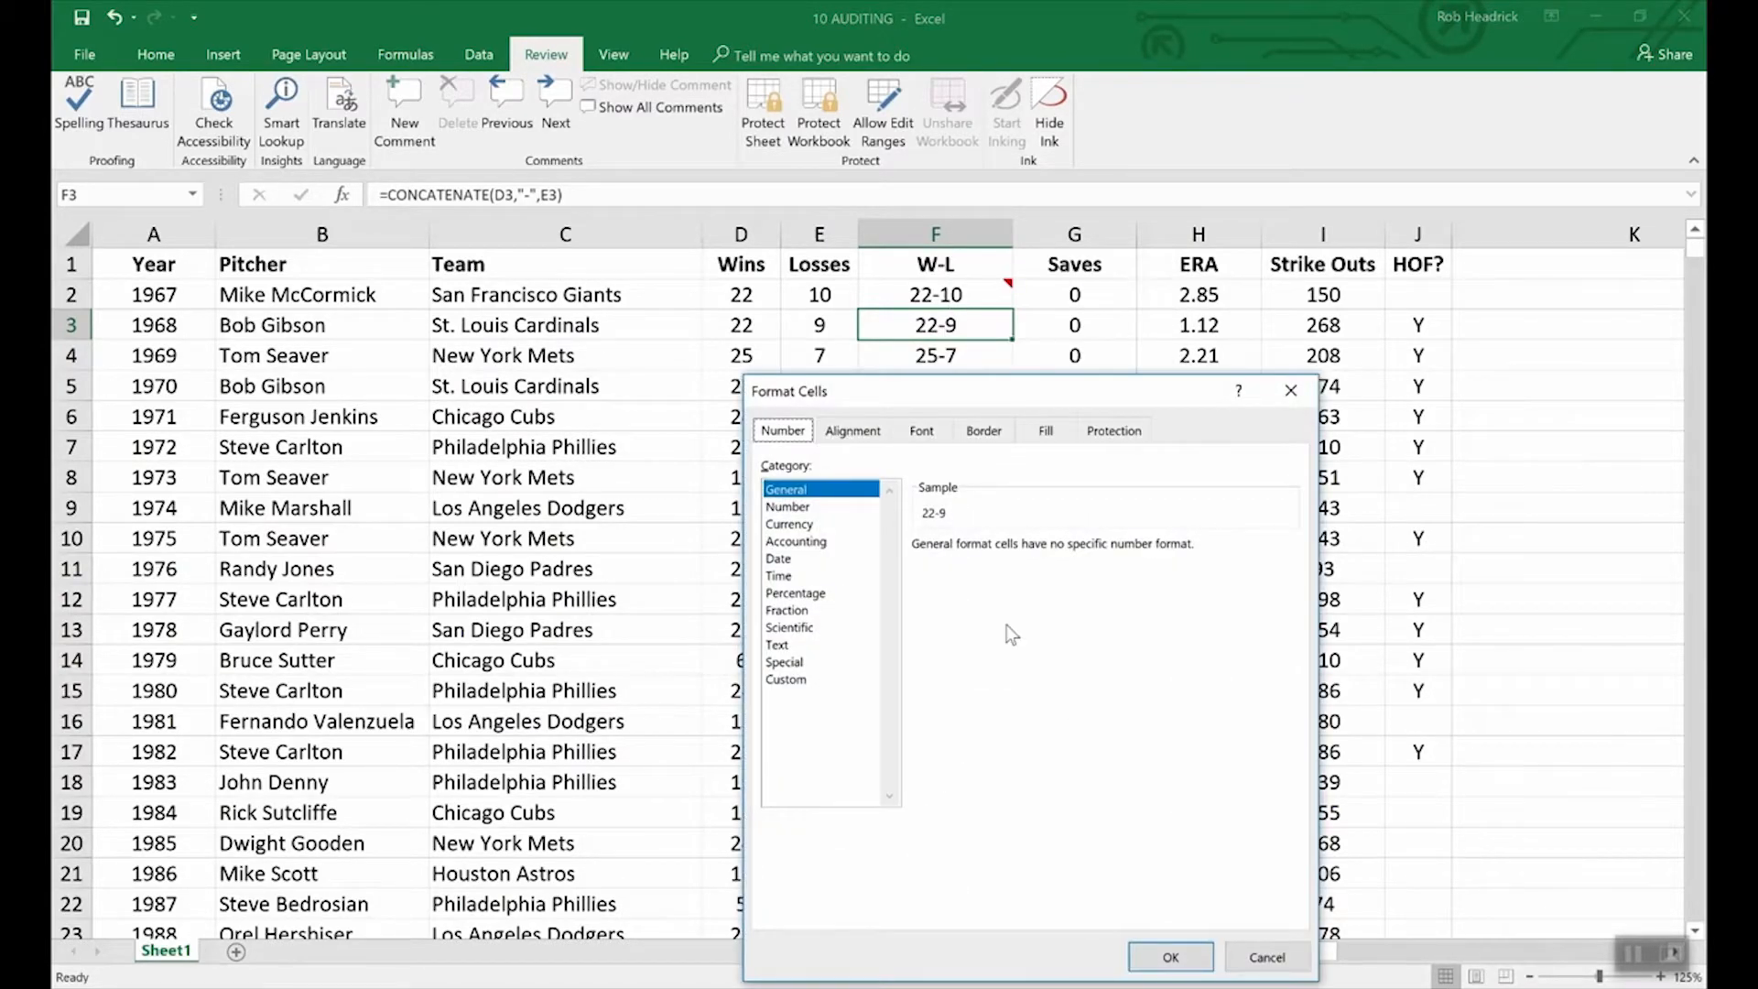
pyautogui.click(1114, 437)
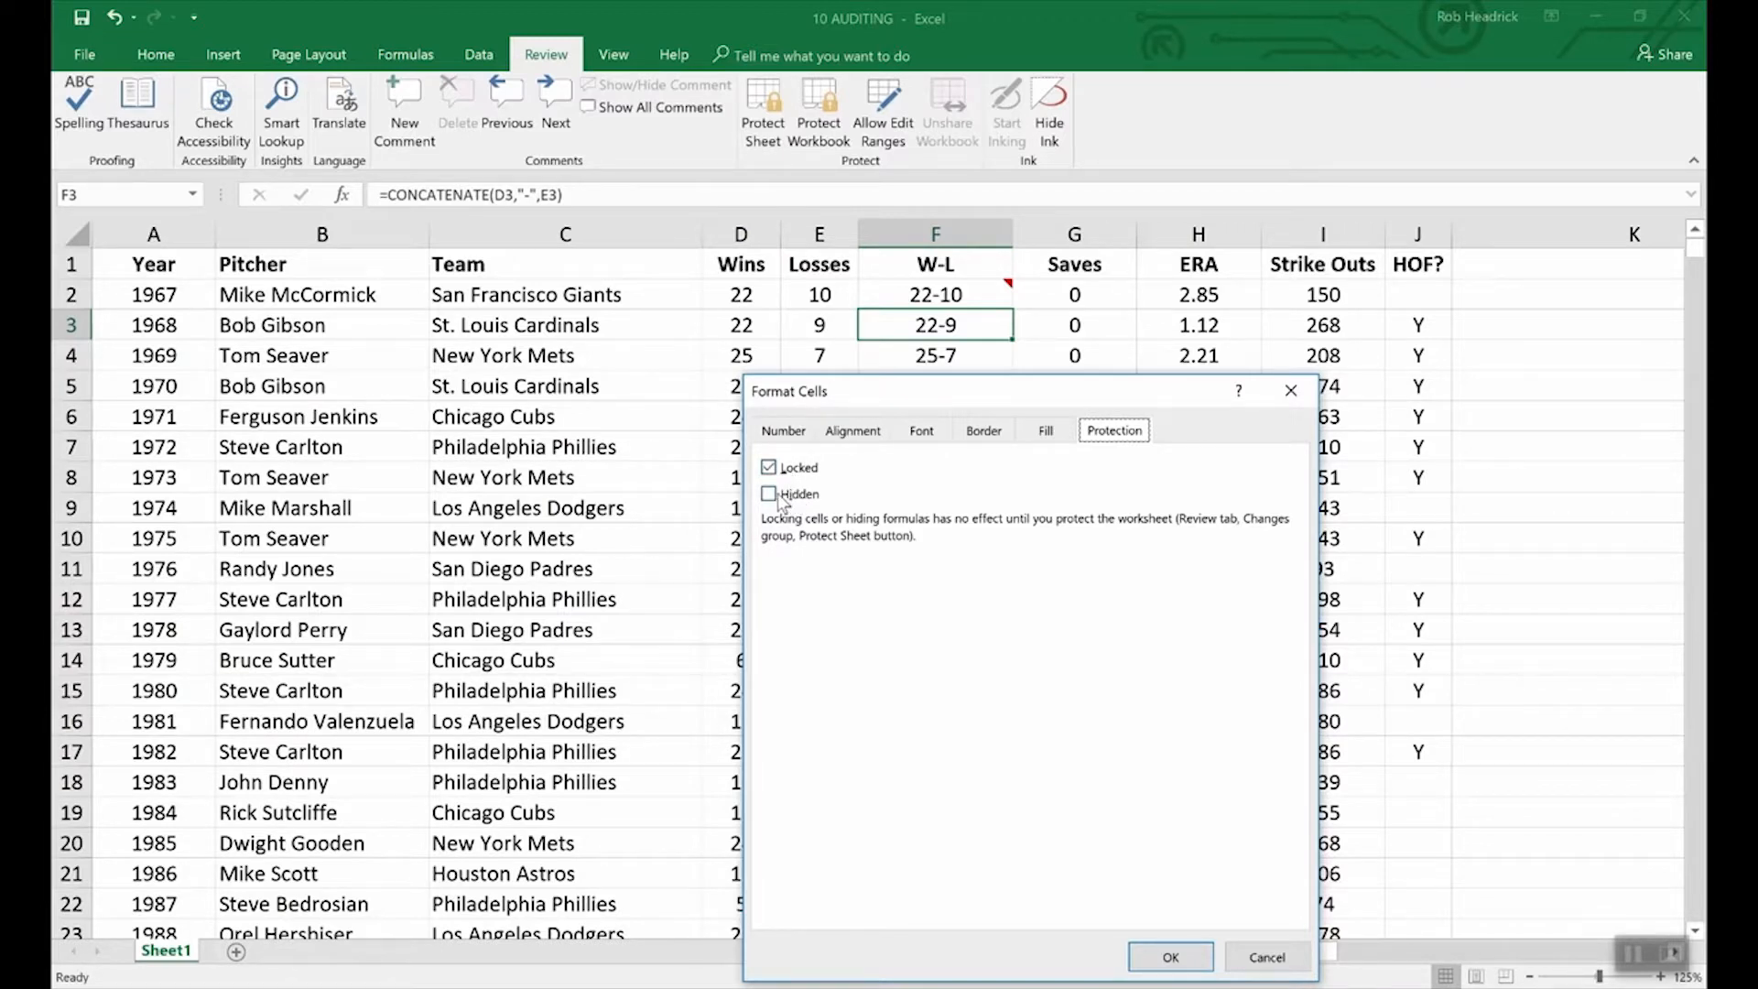
pyautogui.click(773, 497)
# Apply F3's Hidden setting and protect the worksheet with a password, entering it twice.
pyautogui.click(1174, 956)
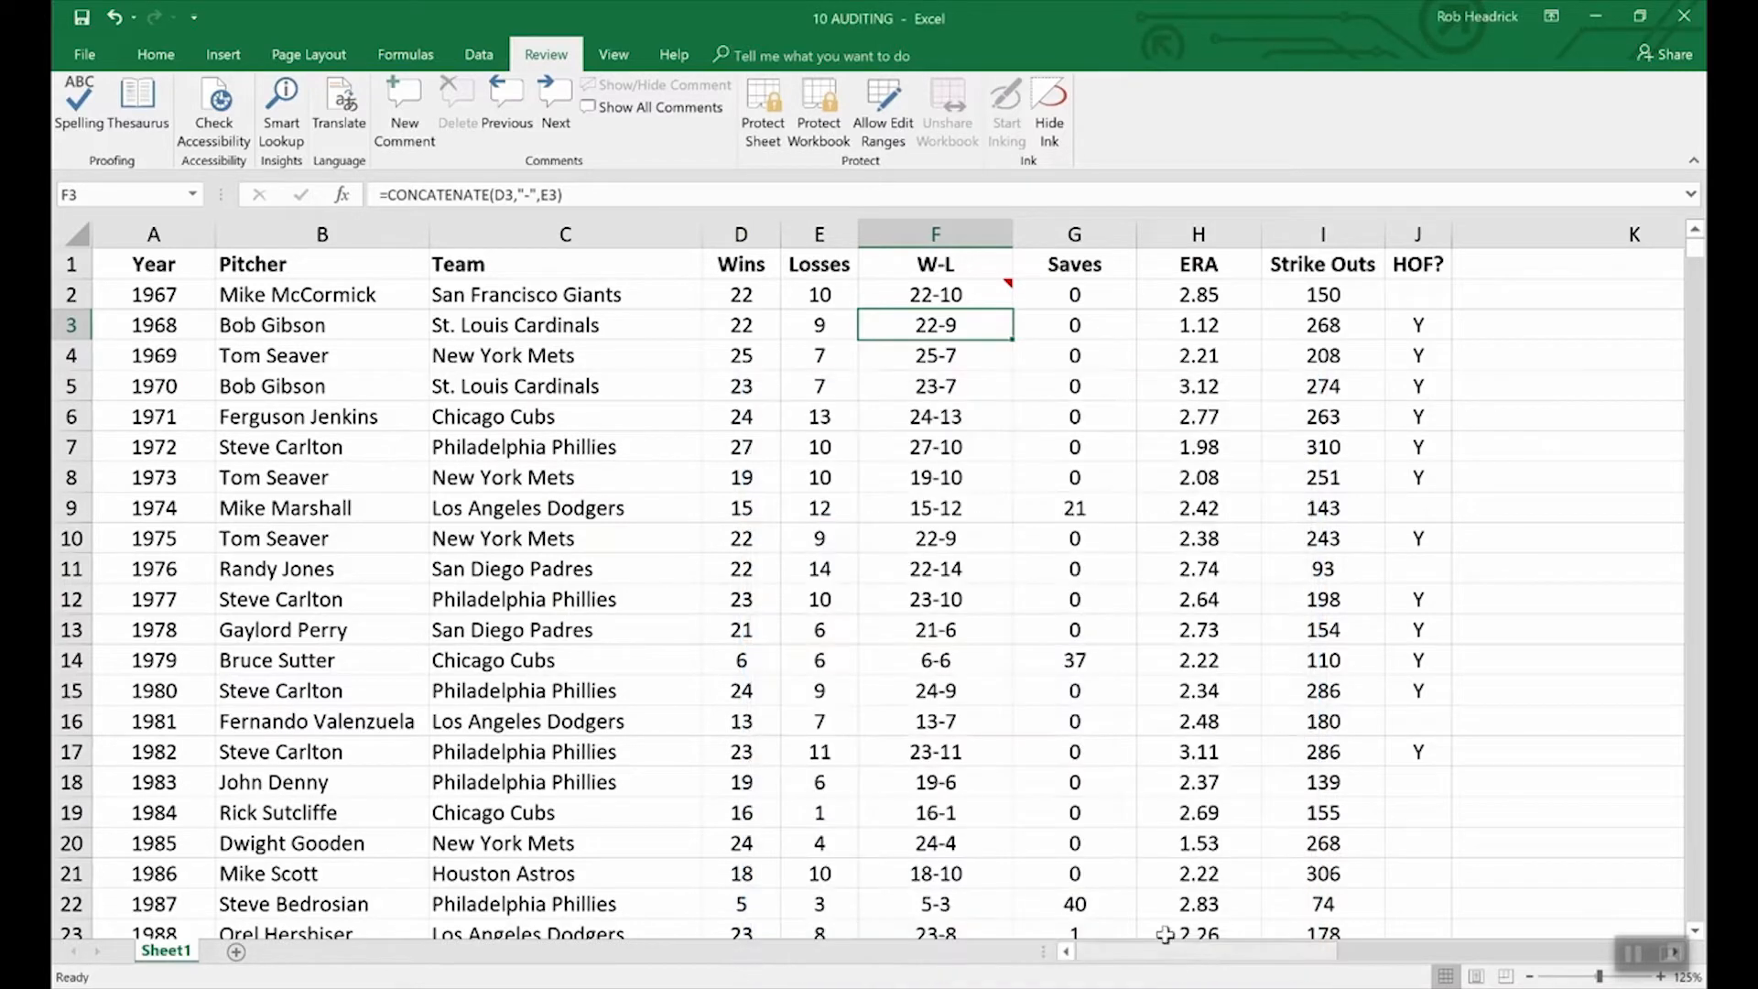
pyautogui.click(778, 93)
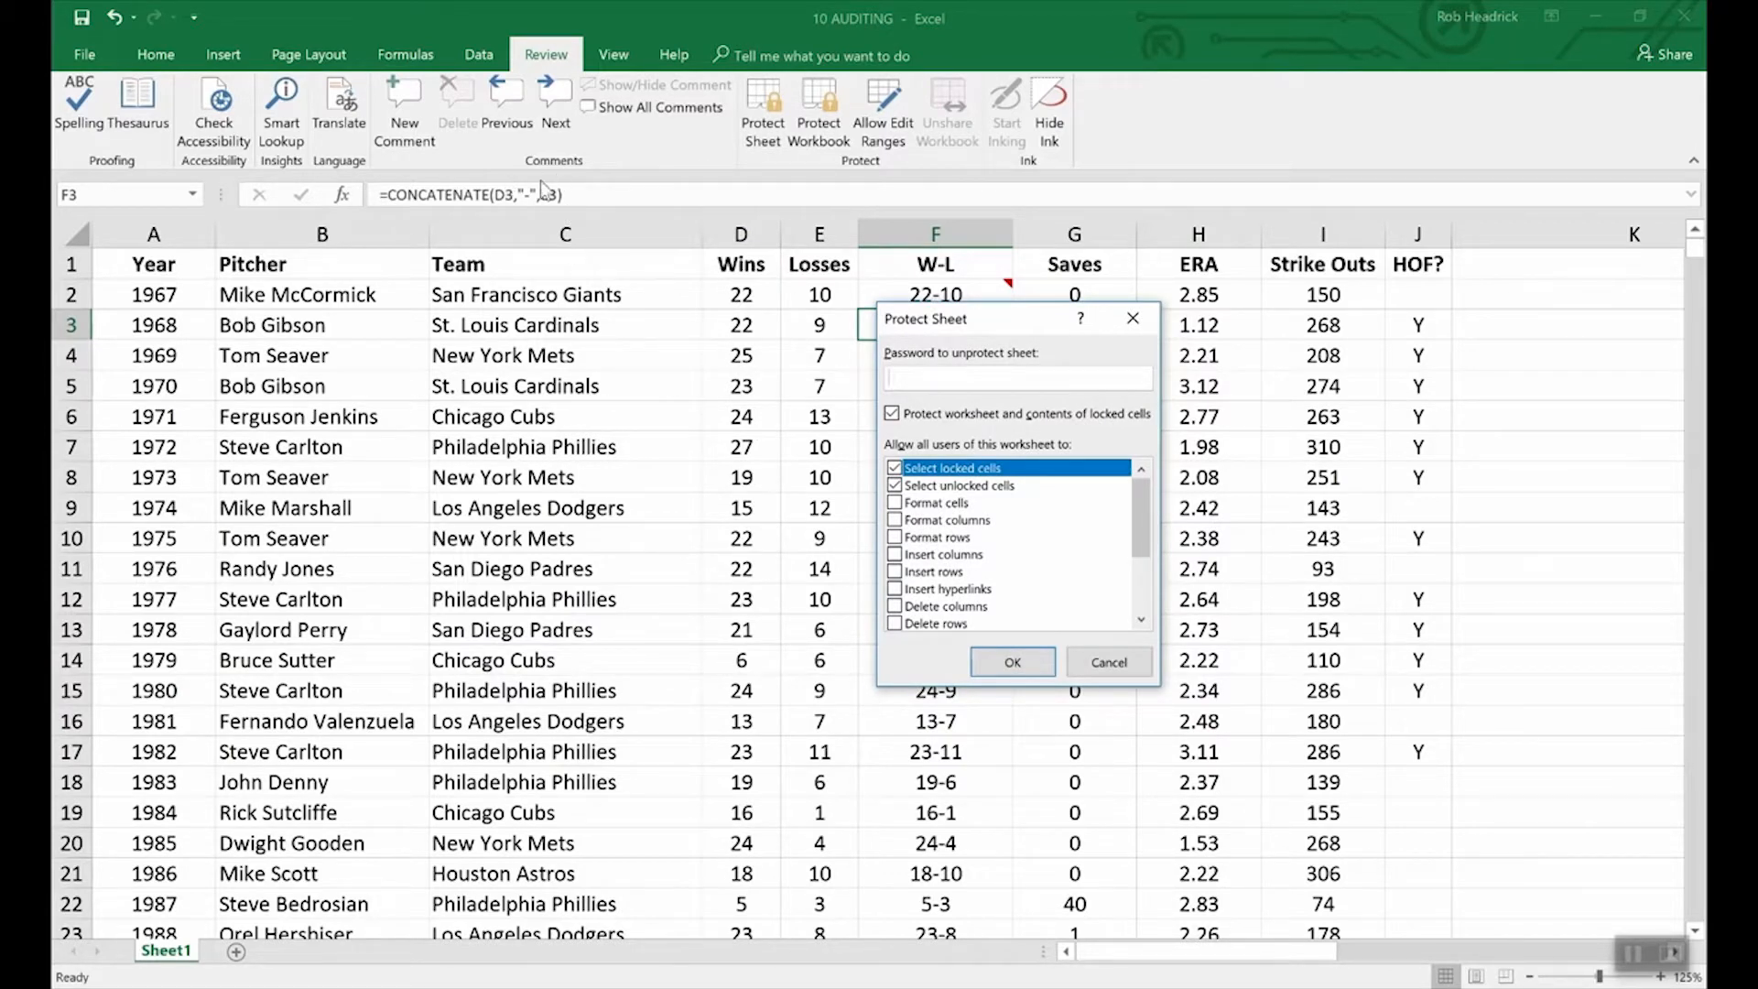
pyautogui.write('1234')
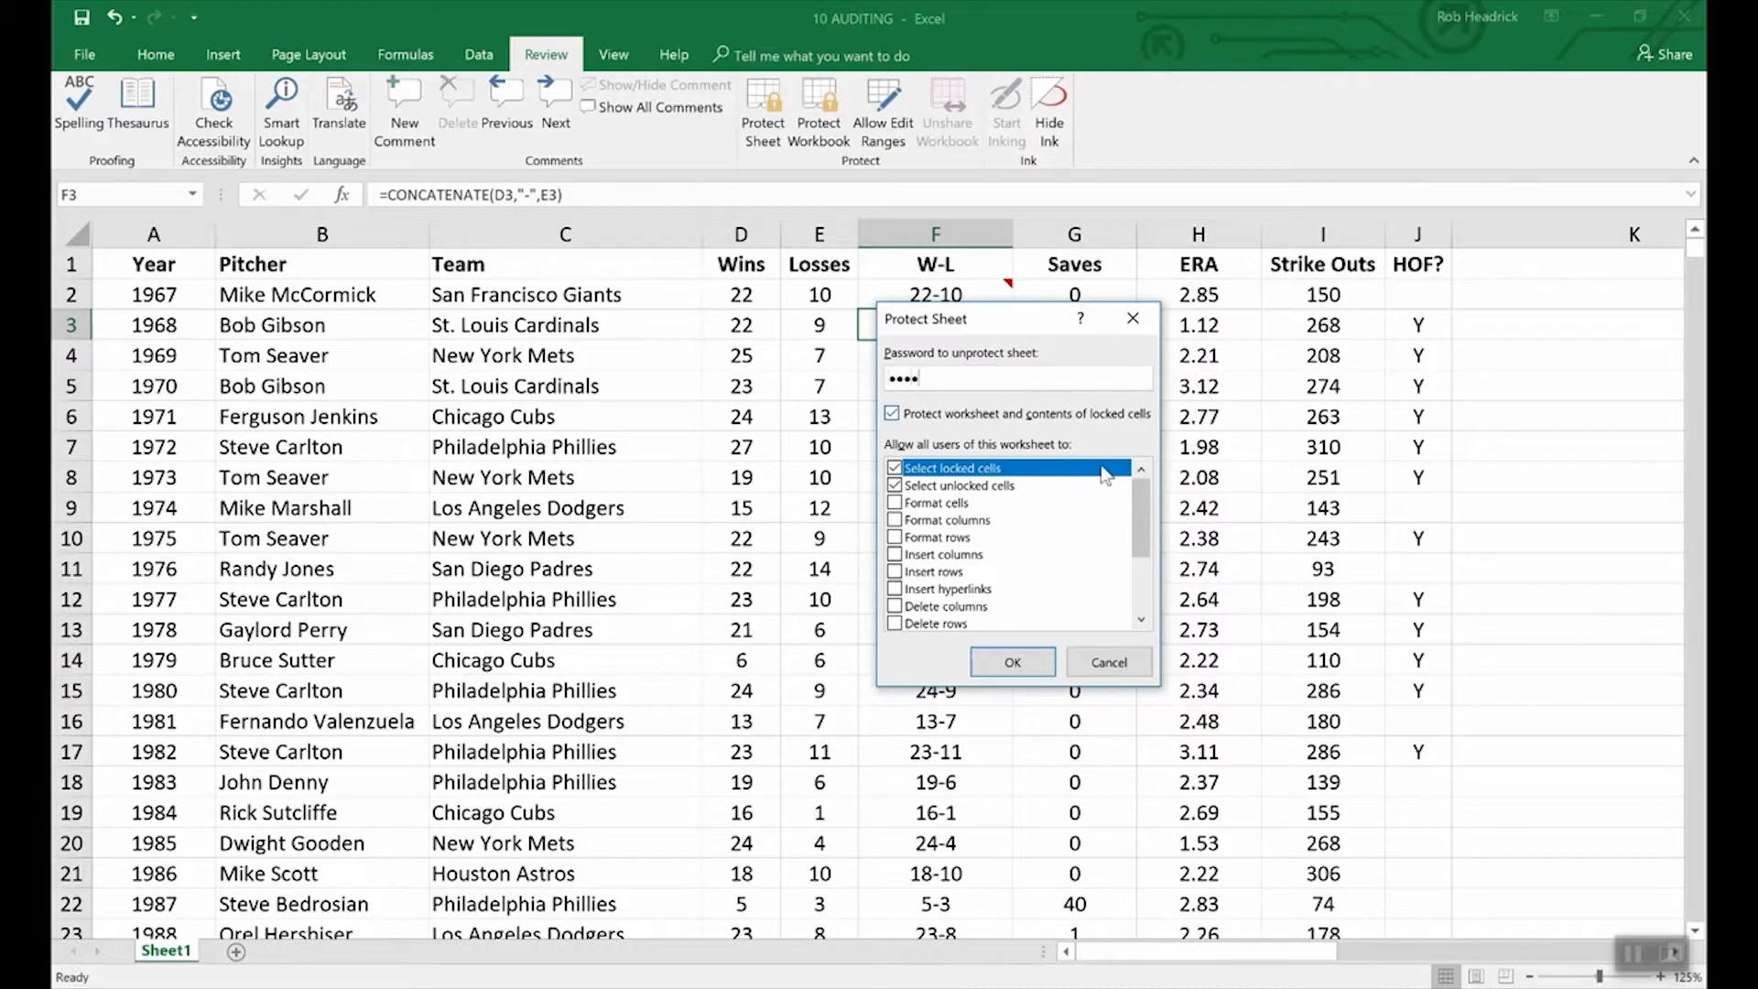
pyautogui.click(1015, 665)
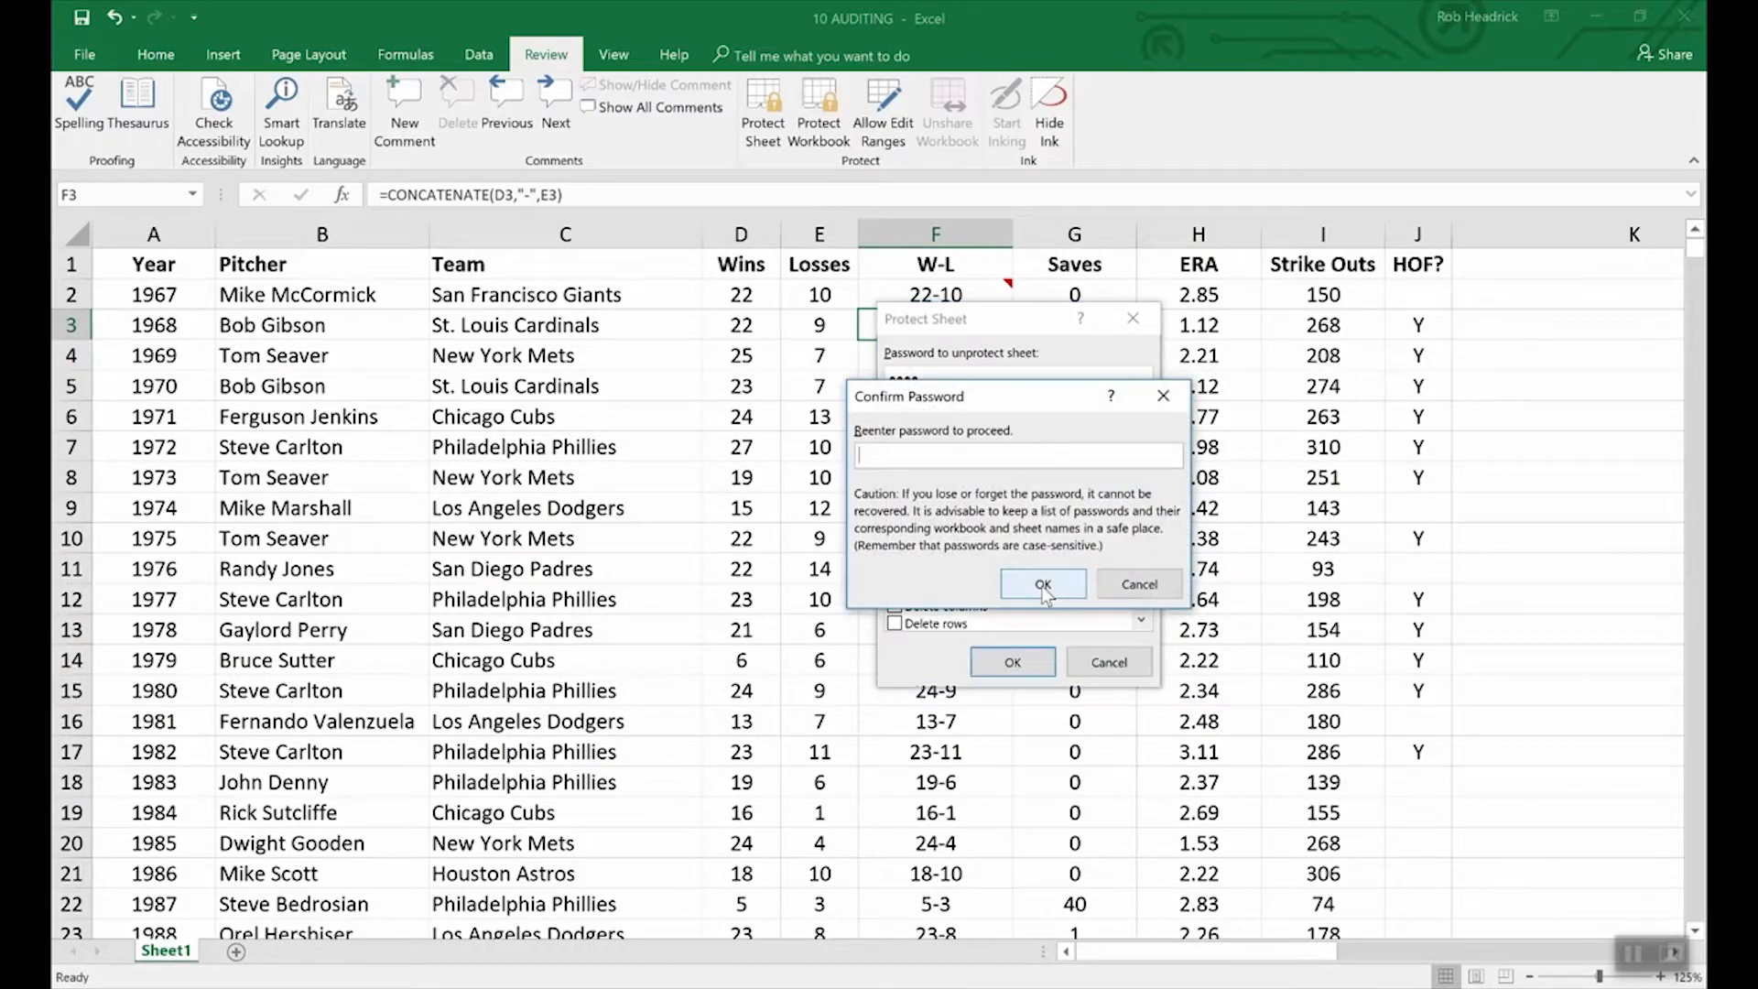
pyautogui.write('1234')
pyautogui.click(1043, 586)
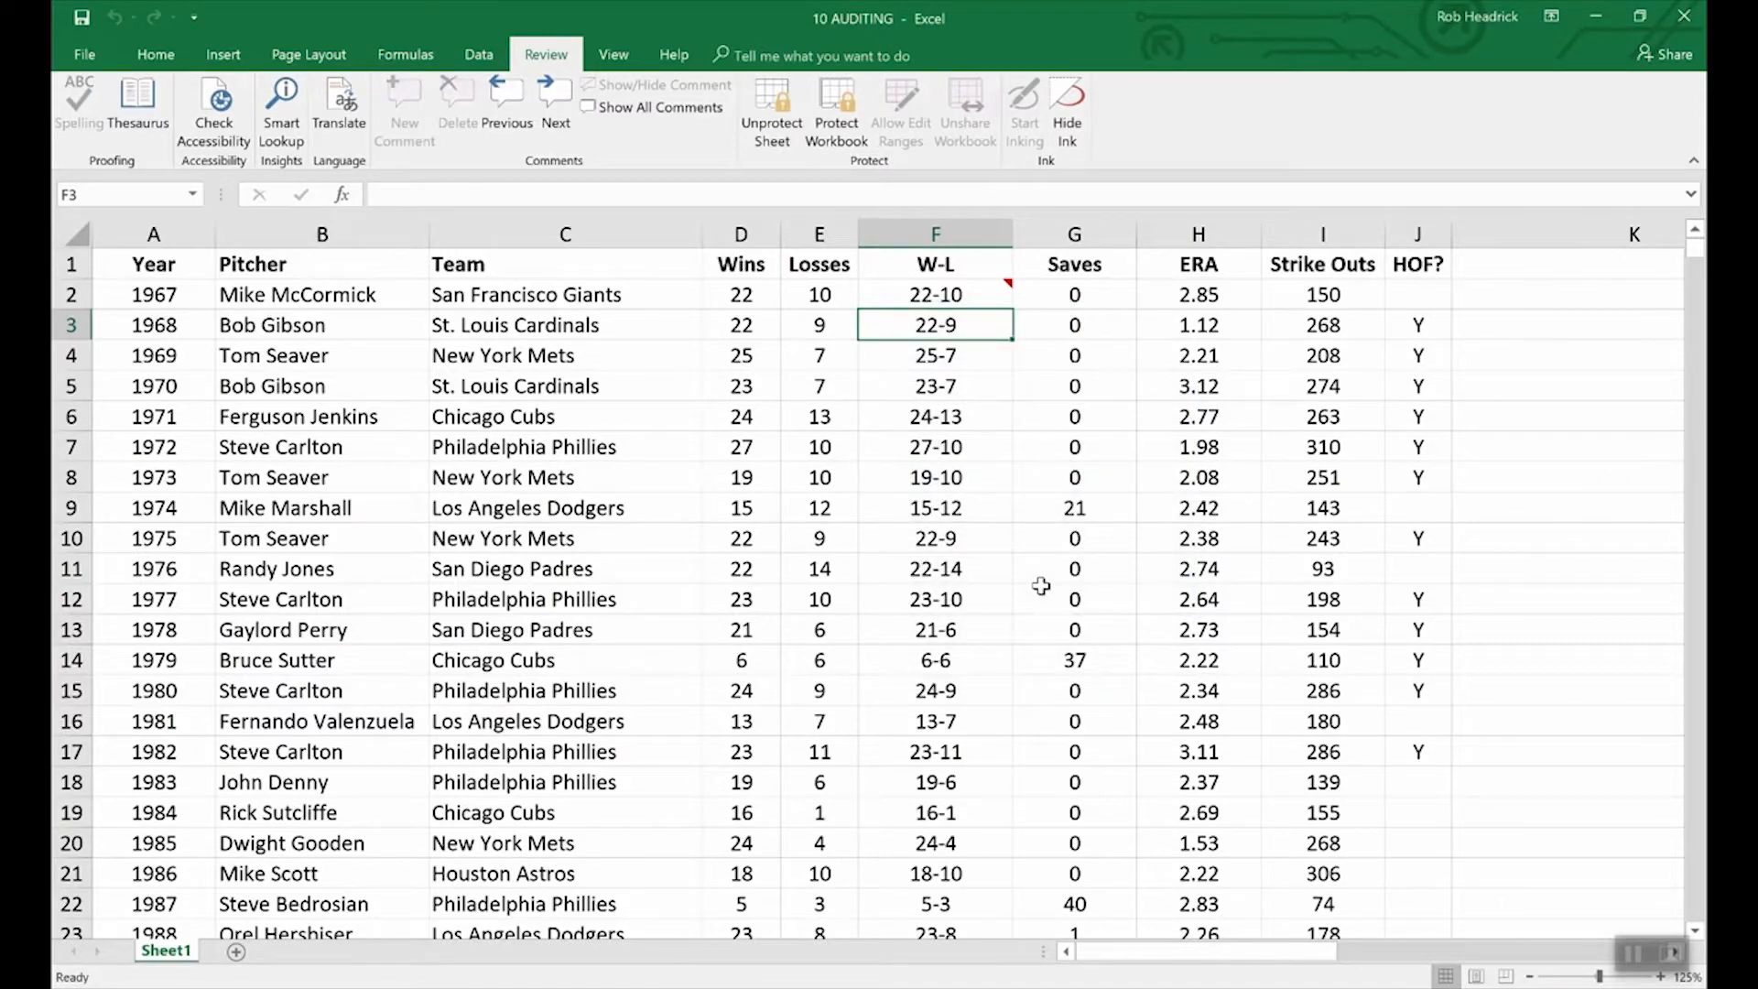
# Verify F3's formula is hidden while F2's CONCATENATE formula still shows, then request Unprotect Sheet.
pyautogui.press('Down')
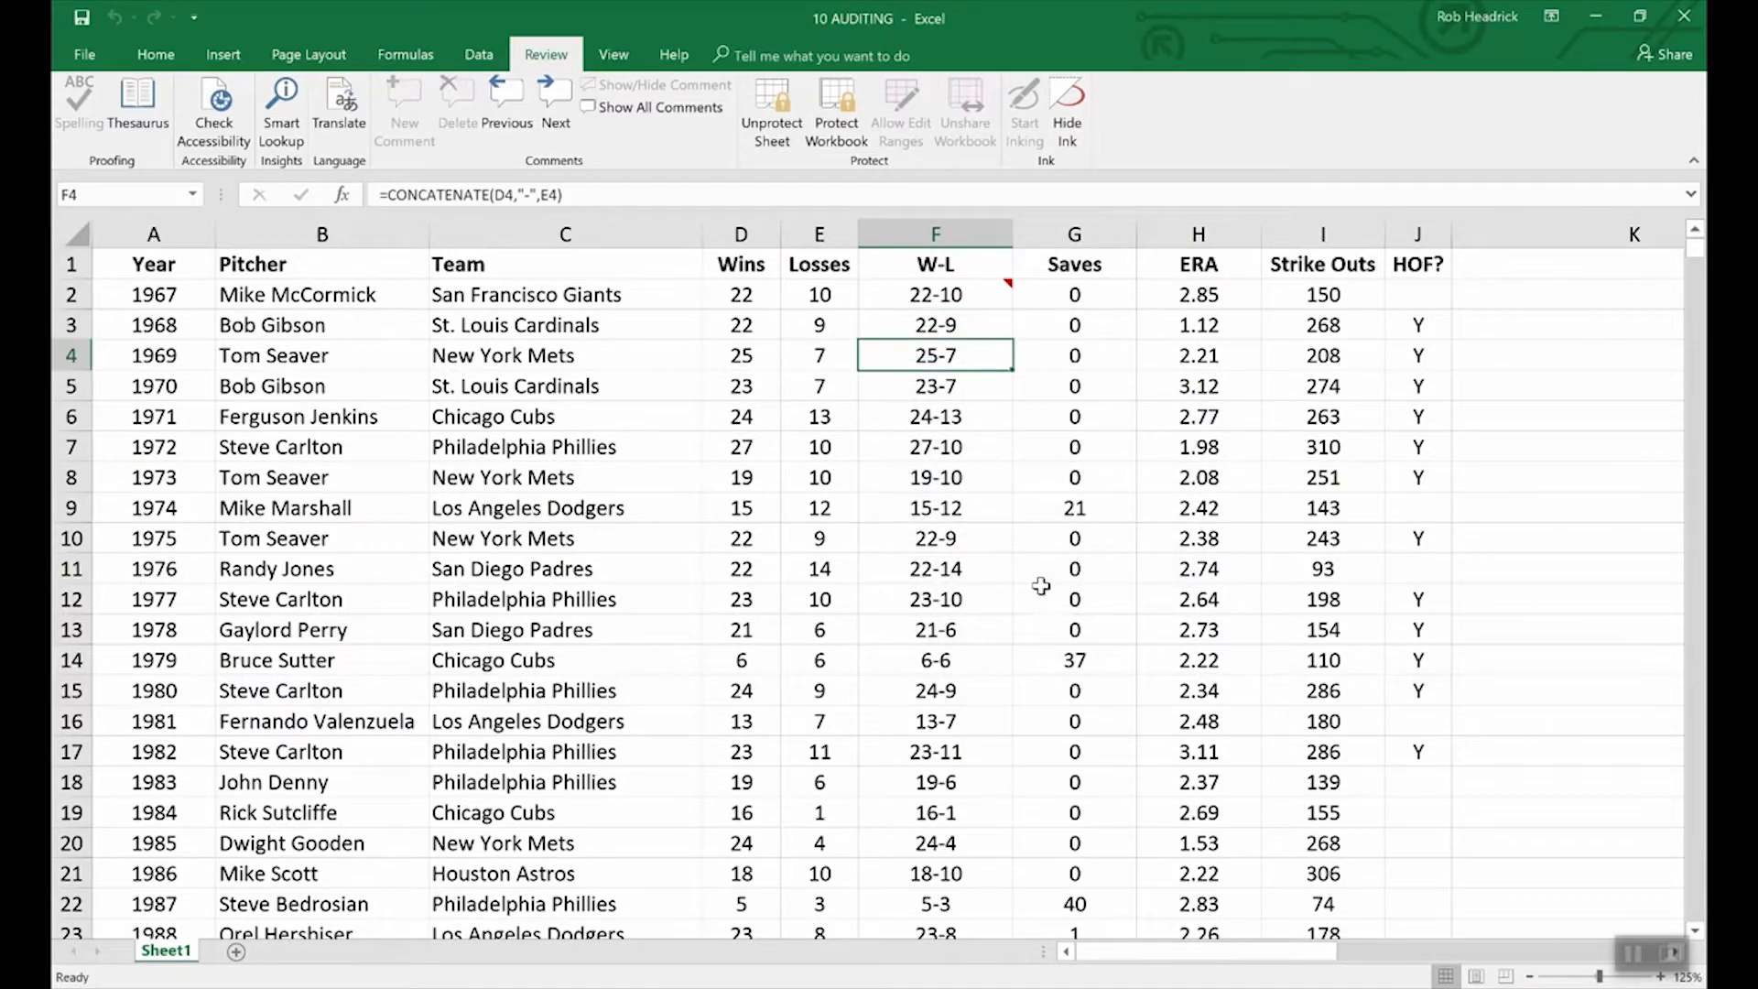
pyautogui.press('Up')
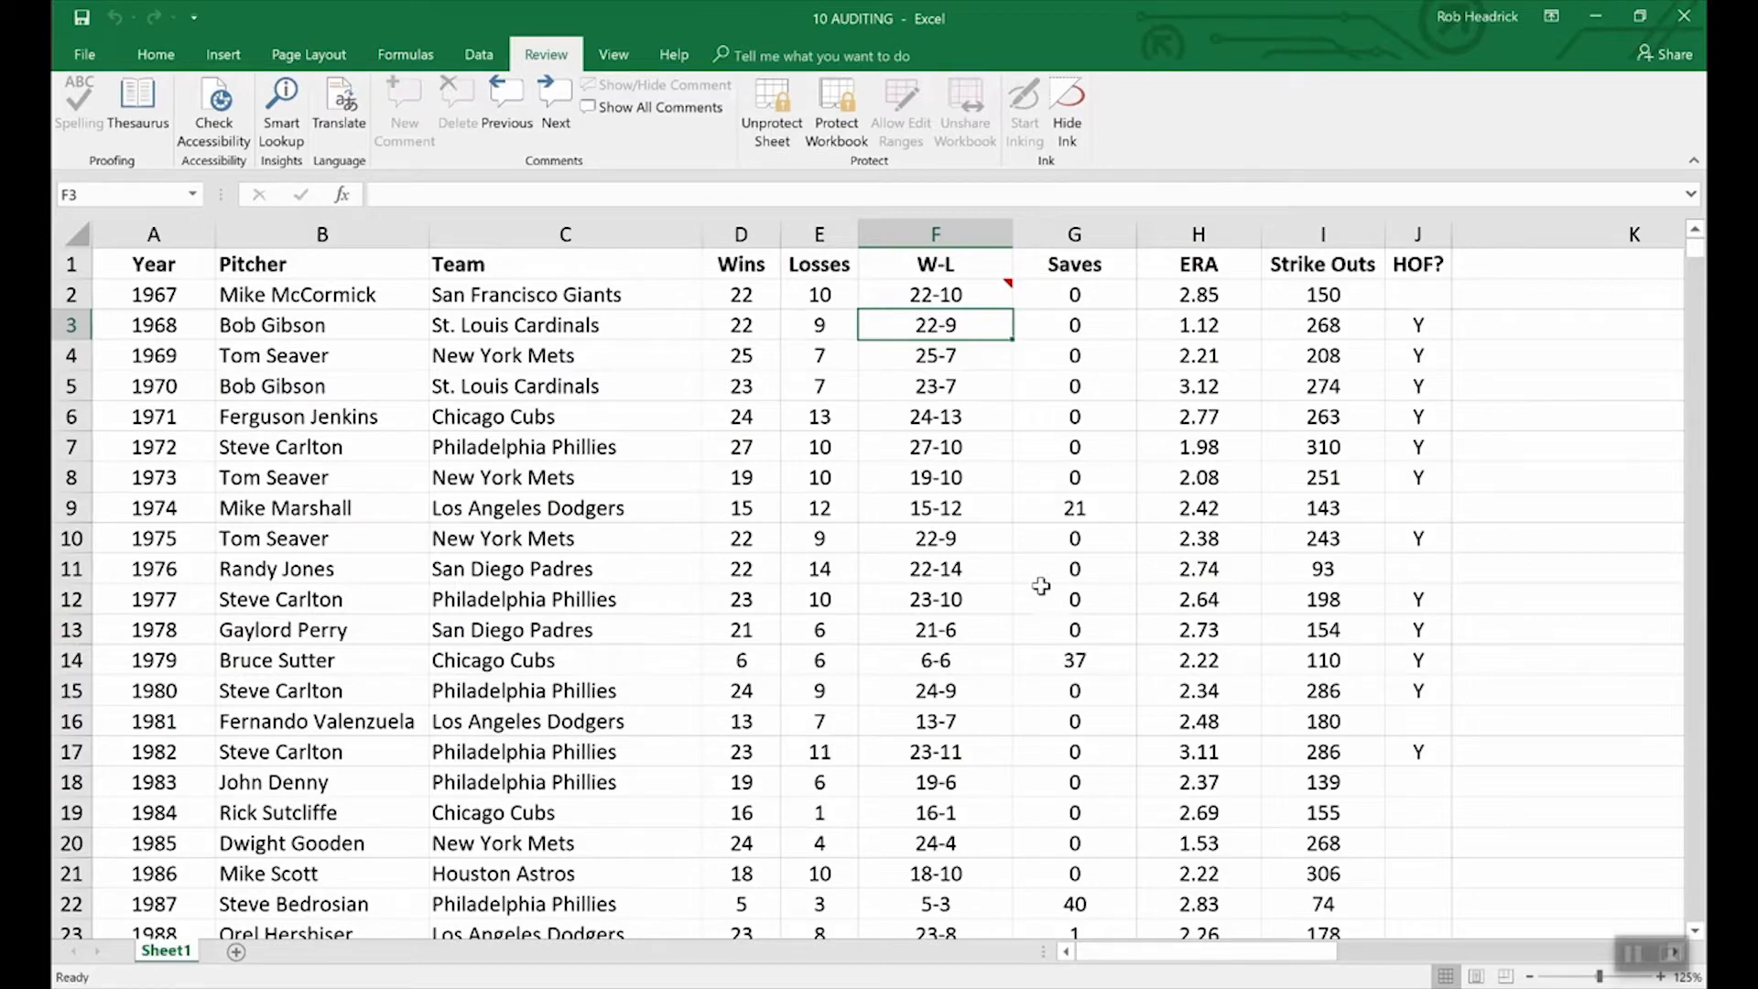
pyautogui.click(980, 296)
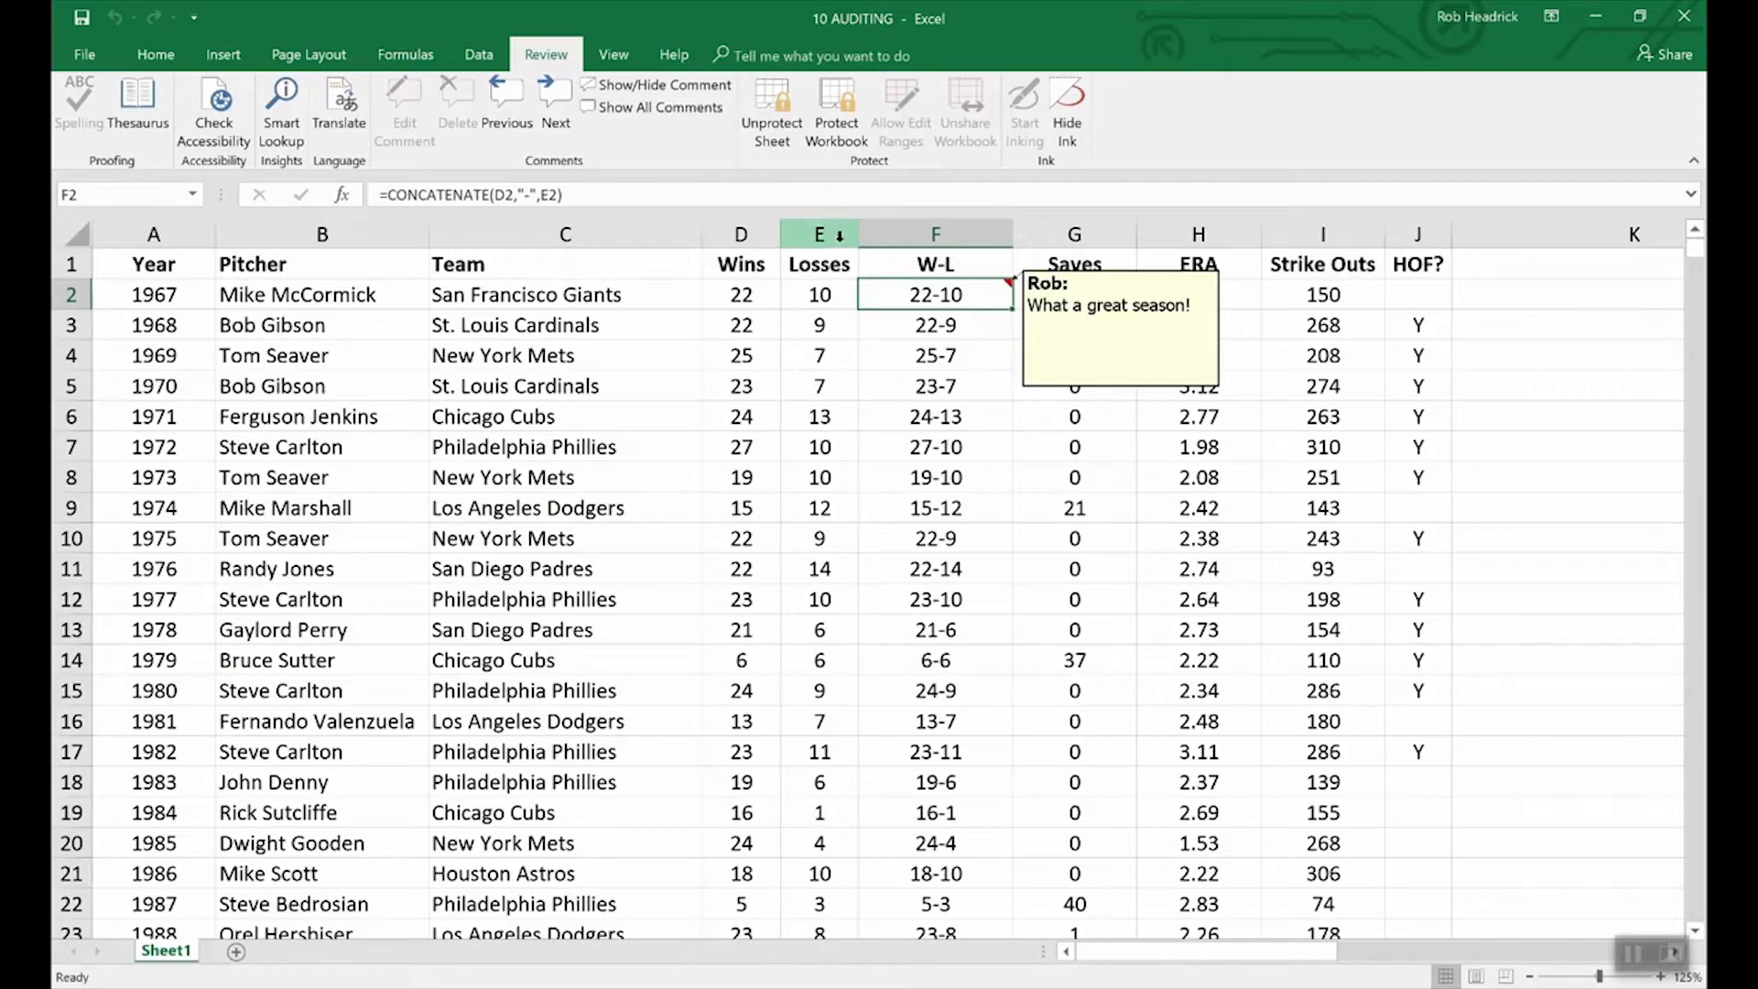
pyautogui.click(771, 107)
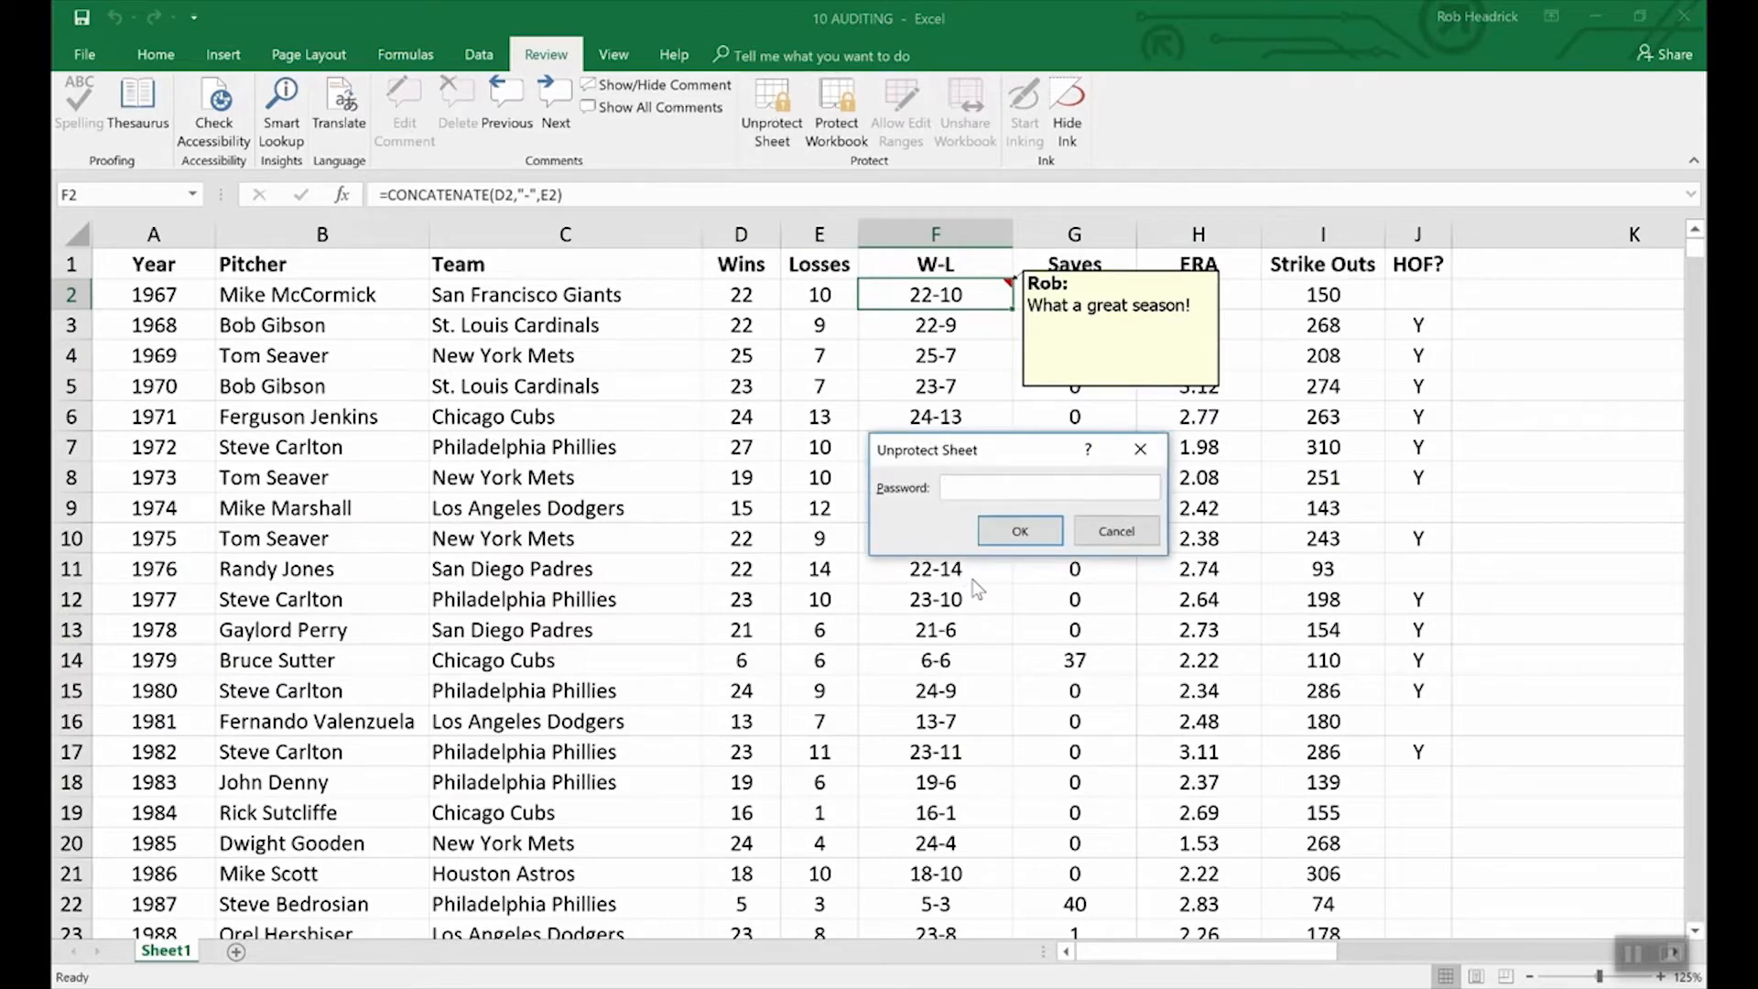
# Unprotect the sheet with its password and inspect F2's comment Locked and Lock text settings.
pyautogui.write('******')
pyautogui.press('Return')
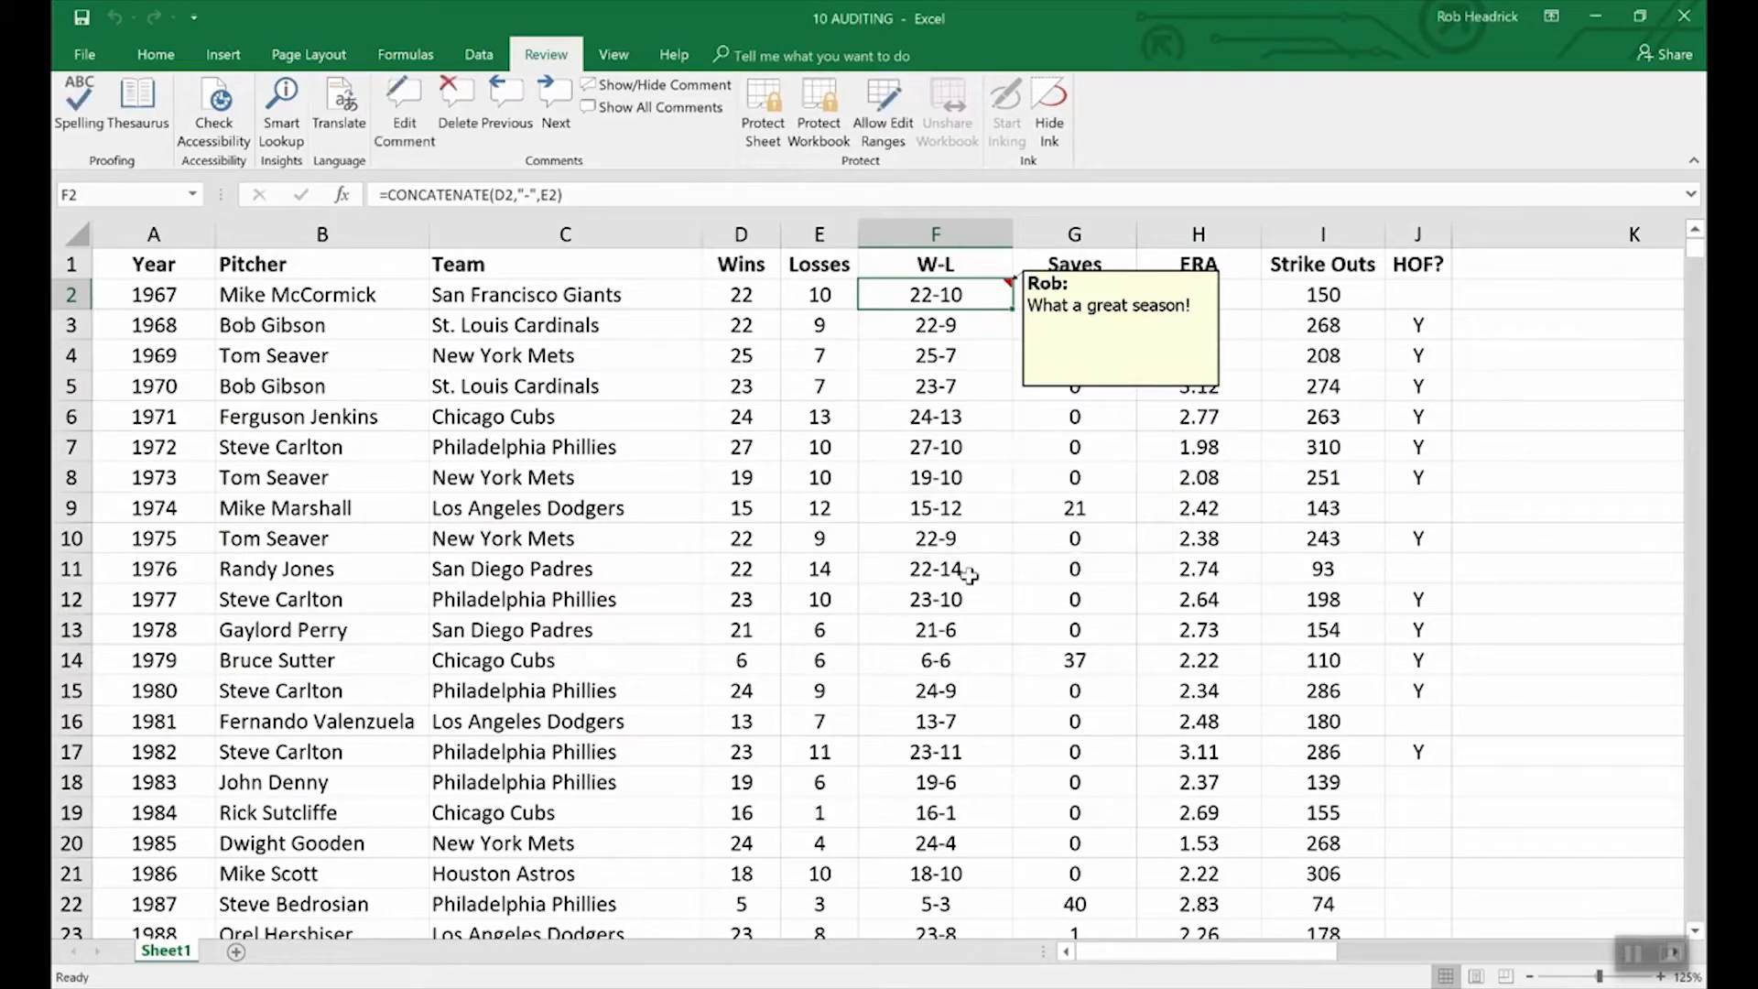
pyautogui.rightClick(1085, 394)
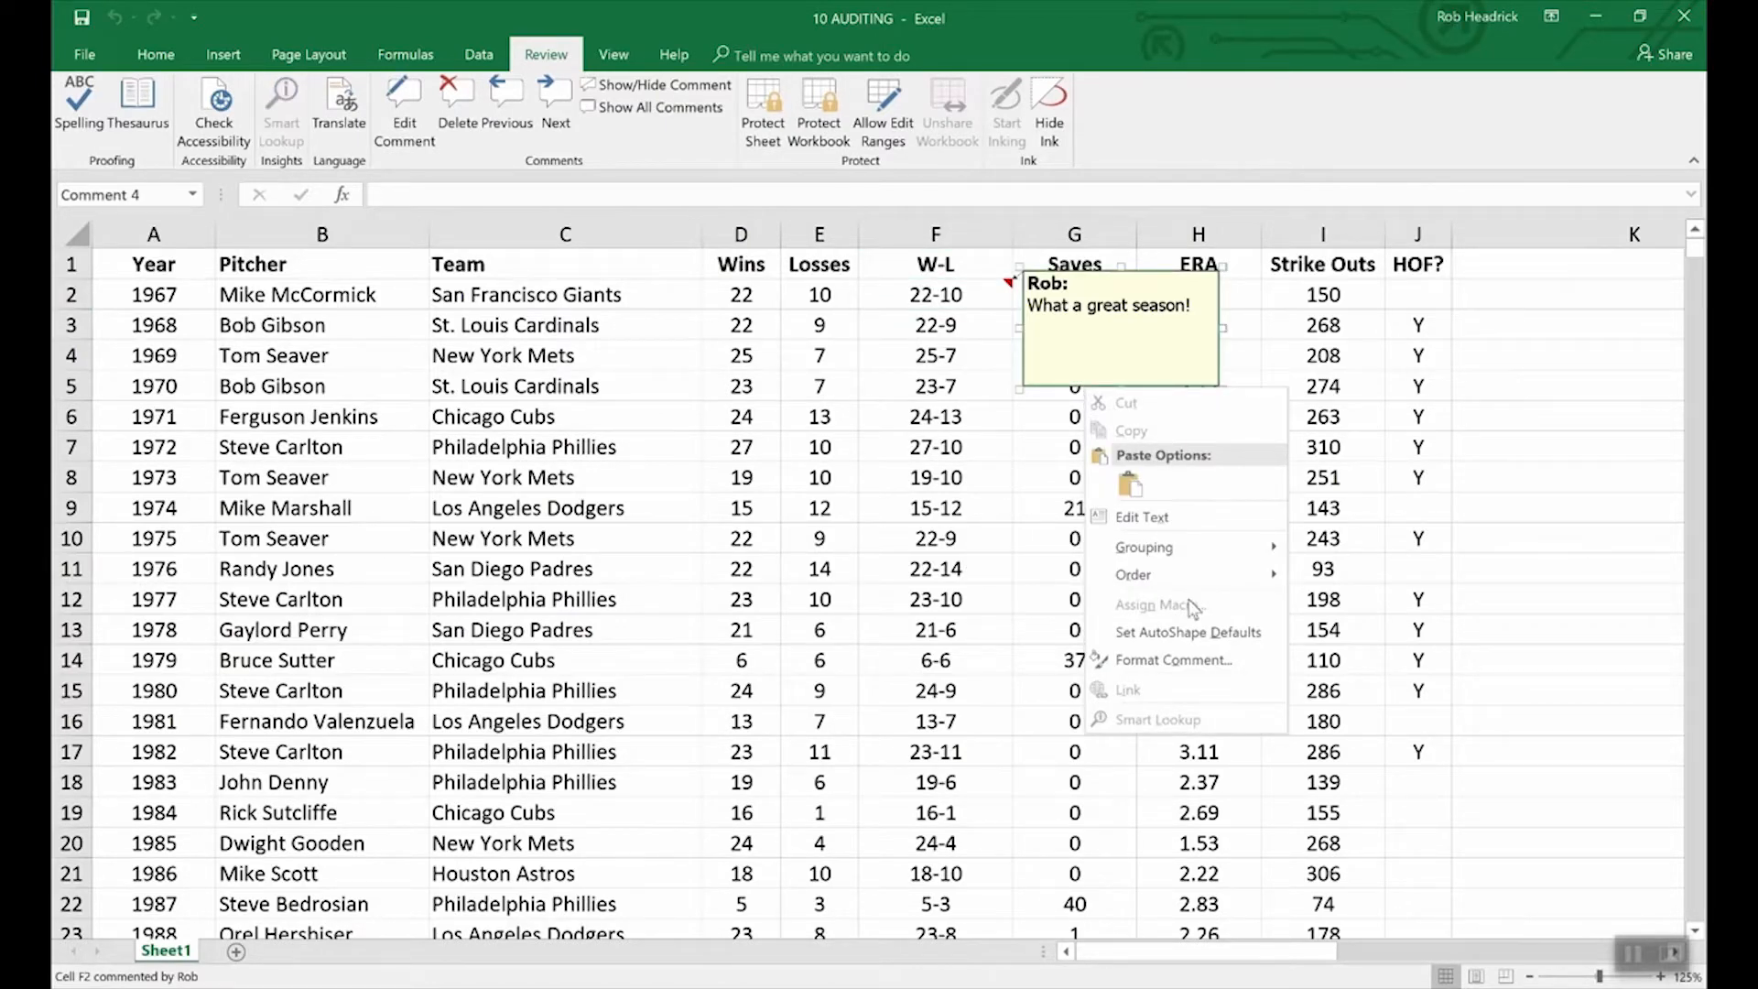
pyautogui.click(1190, 661)
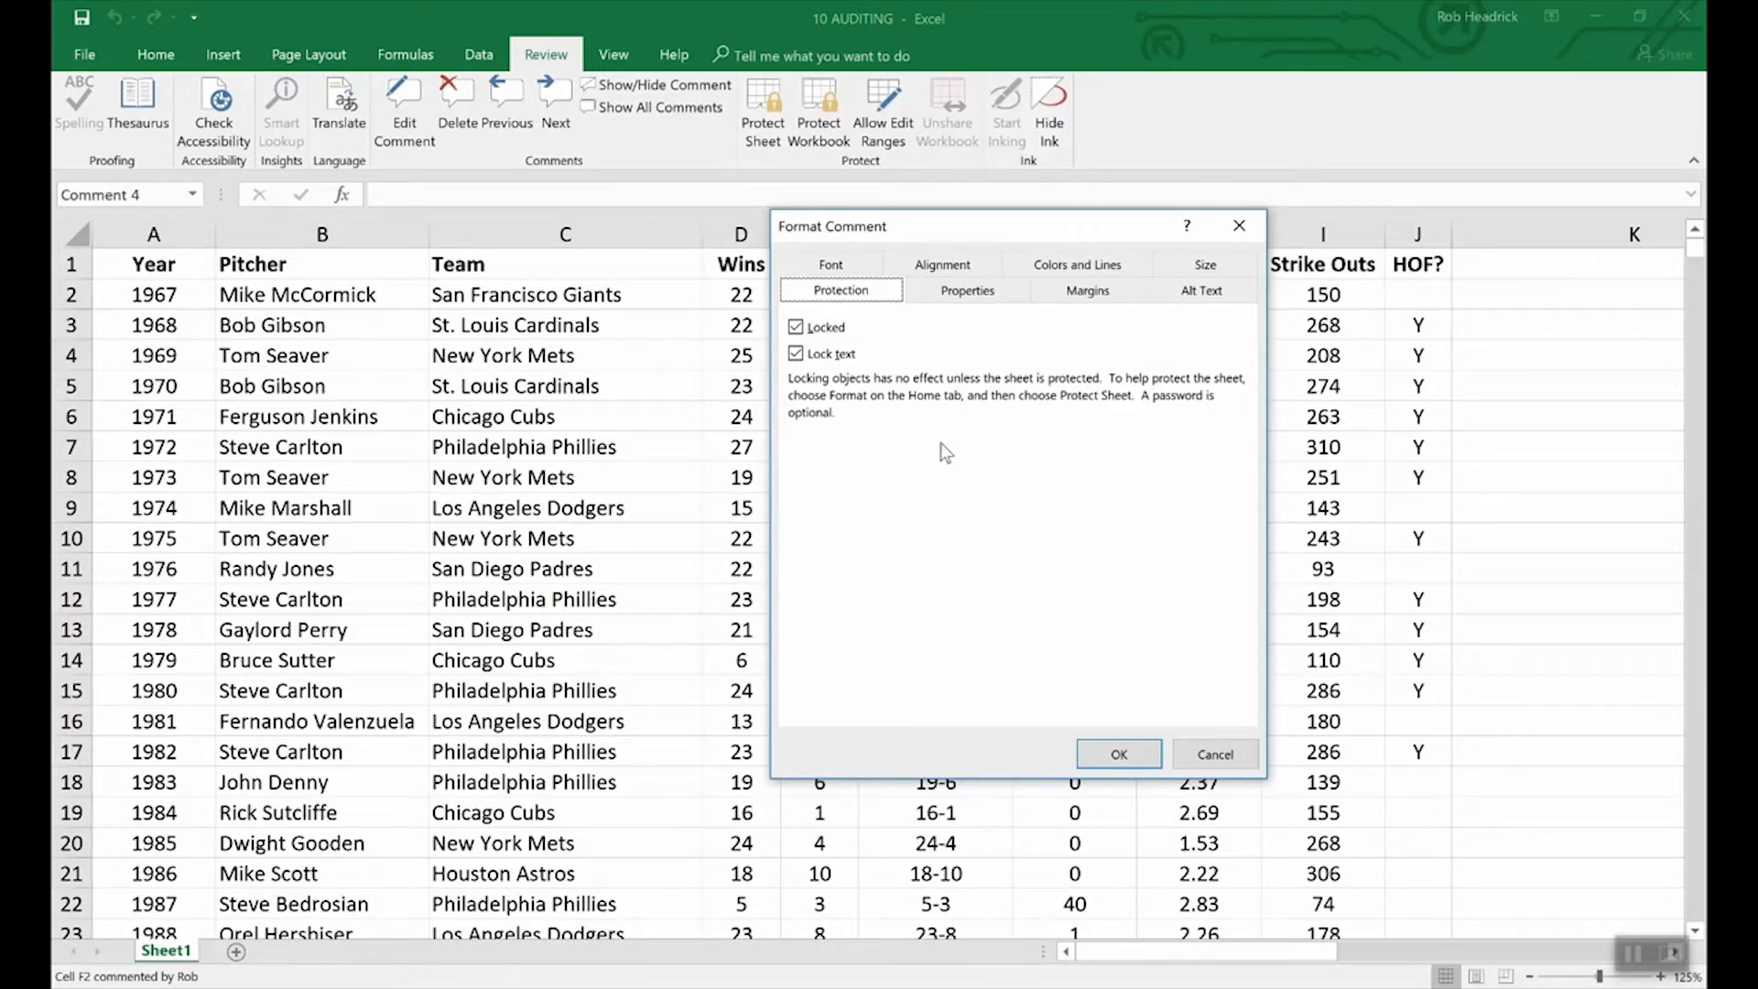
pyautogui.click(1191, 751)
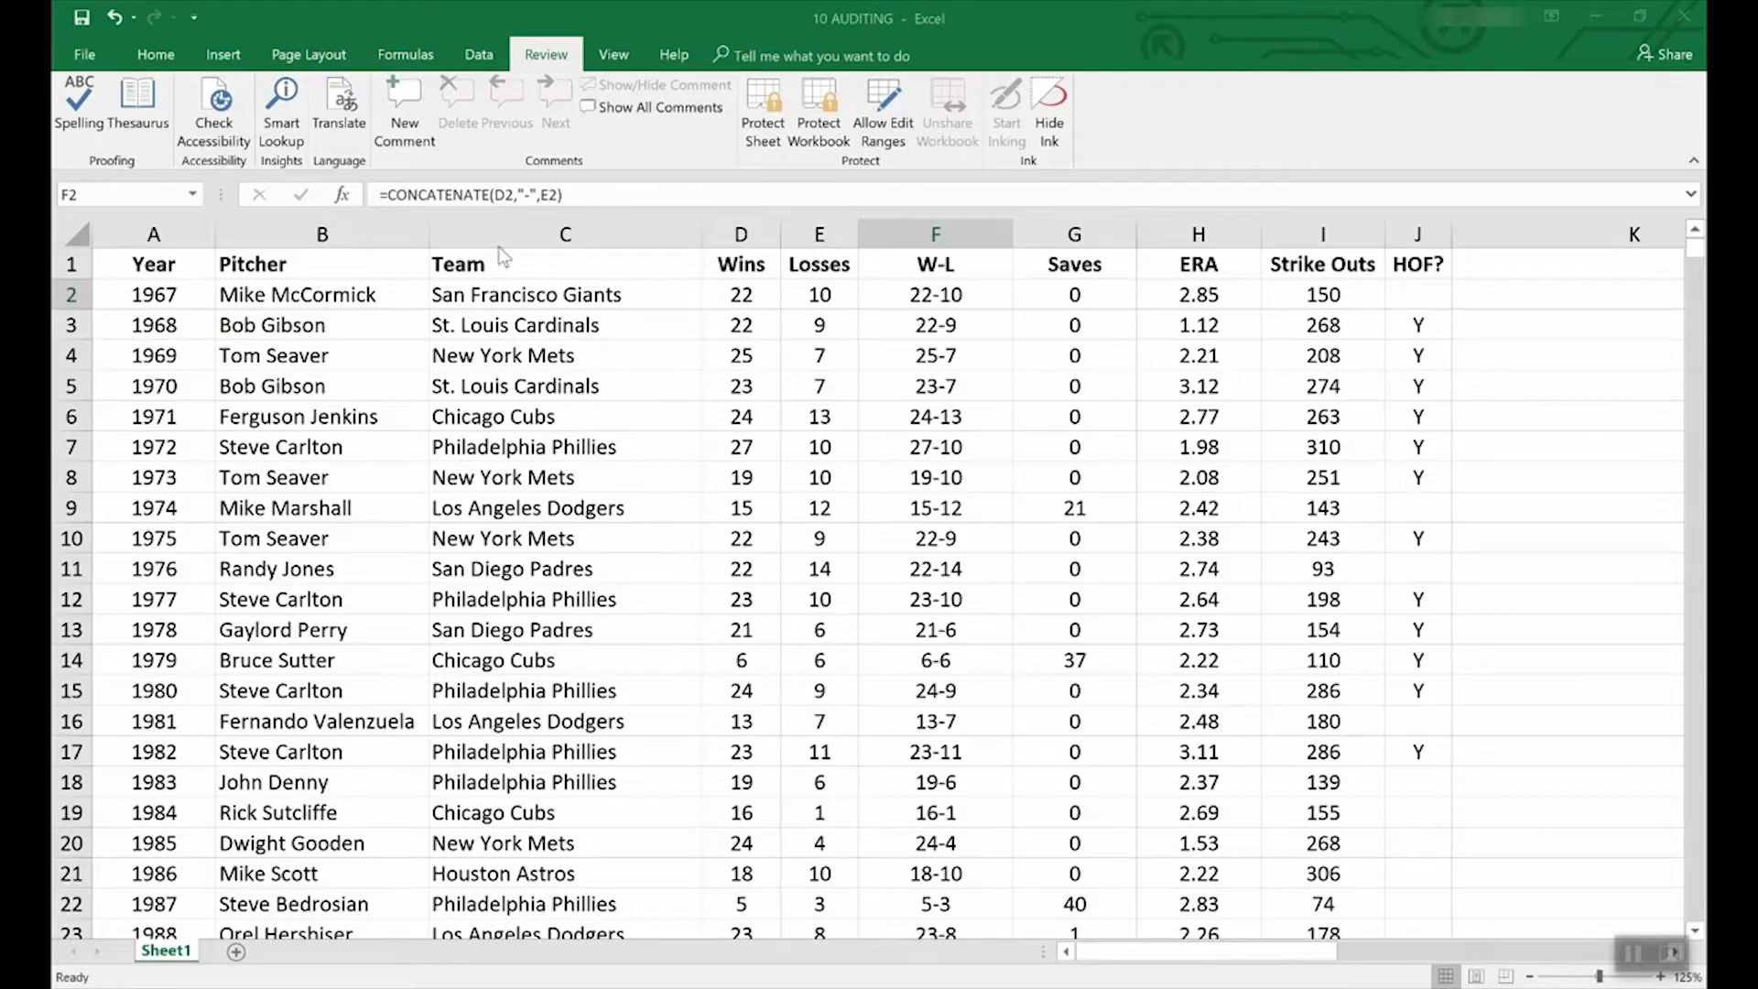
# Show the File > New workbook template gallery.
pyautogui.click(87, 55)
pyautogui.click(79, 142)
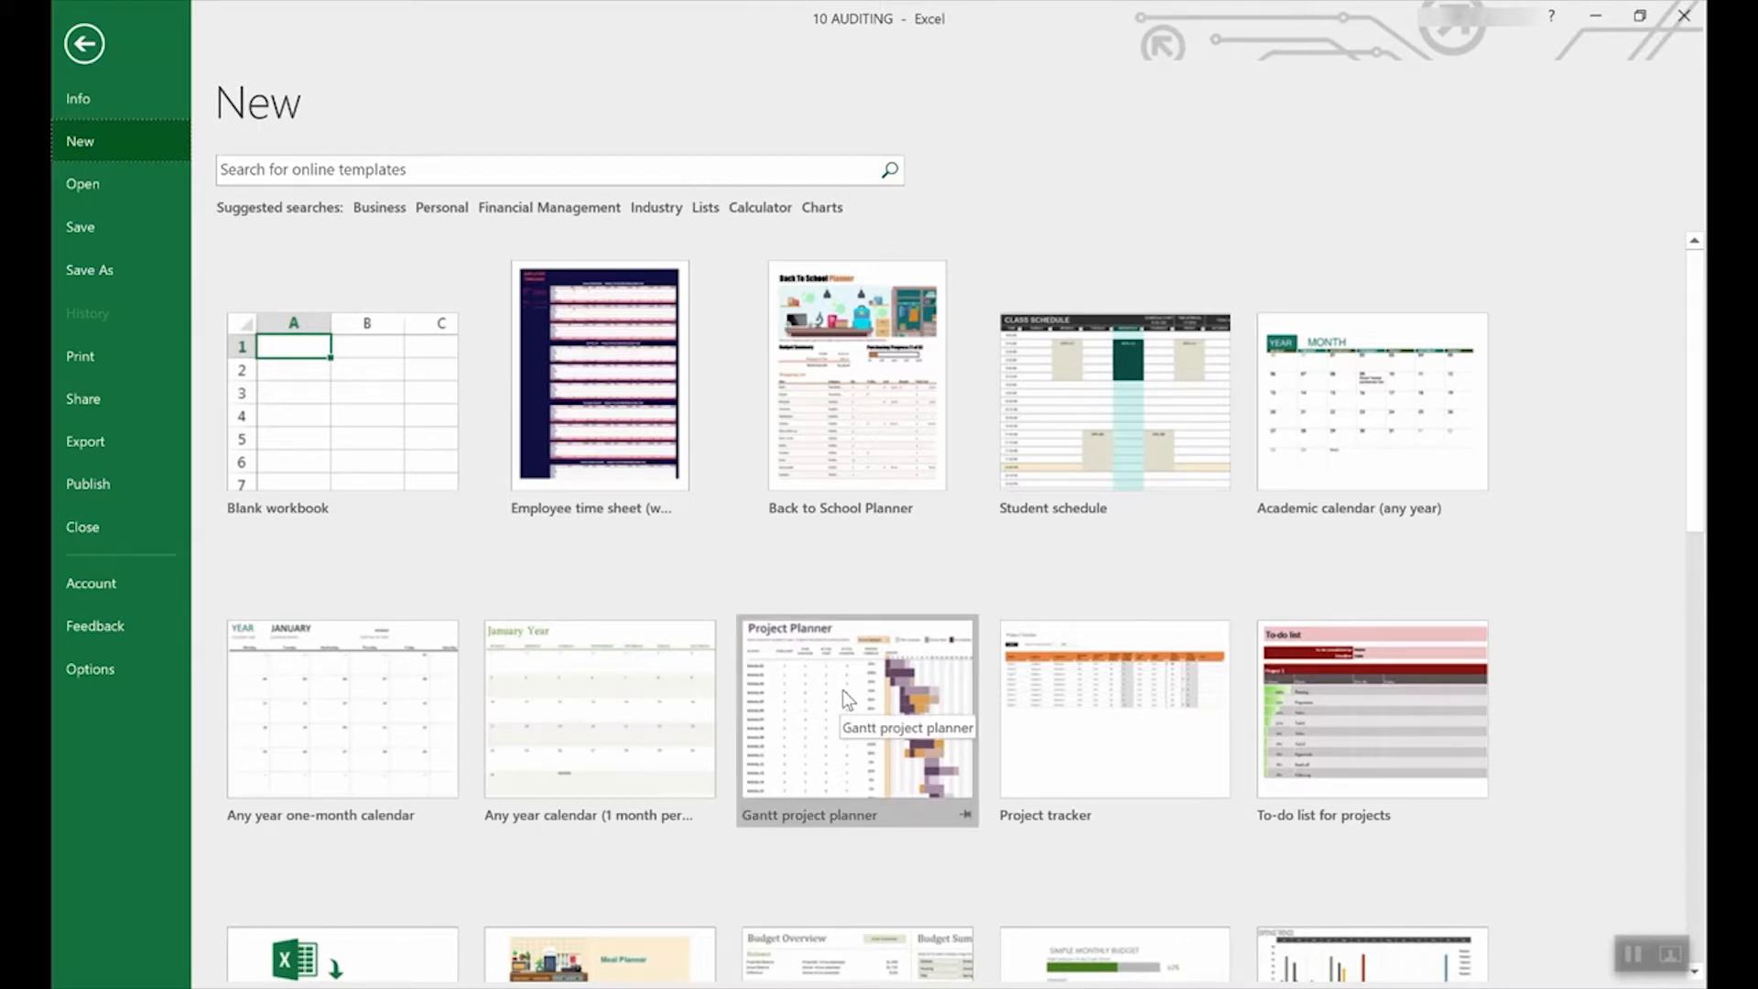
# Browse the template gallery and preview the Loan amortization schedule template.
pyautogui.scroll(-5, 796, 824)
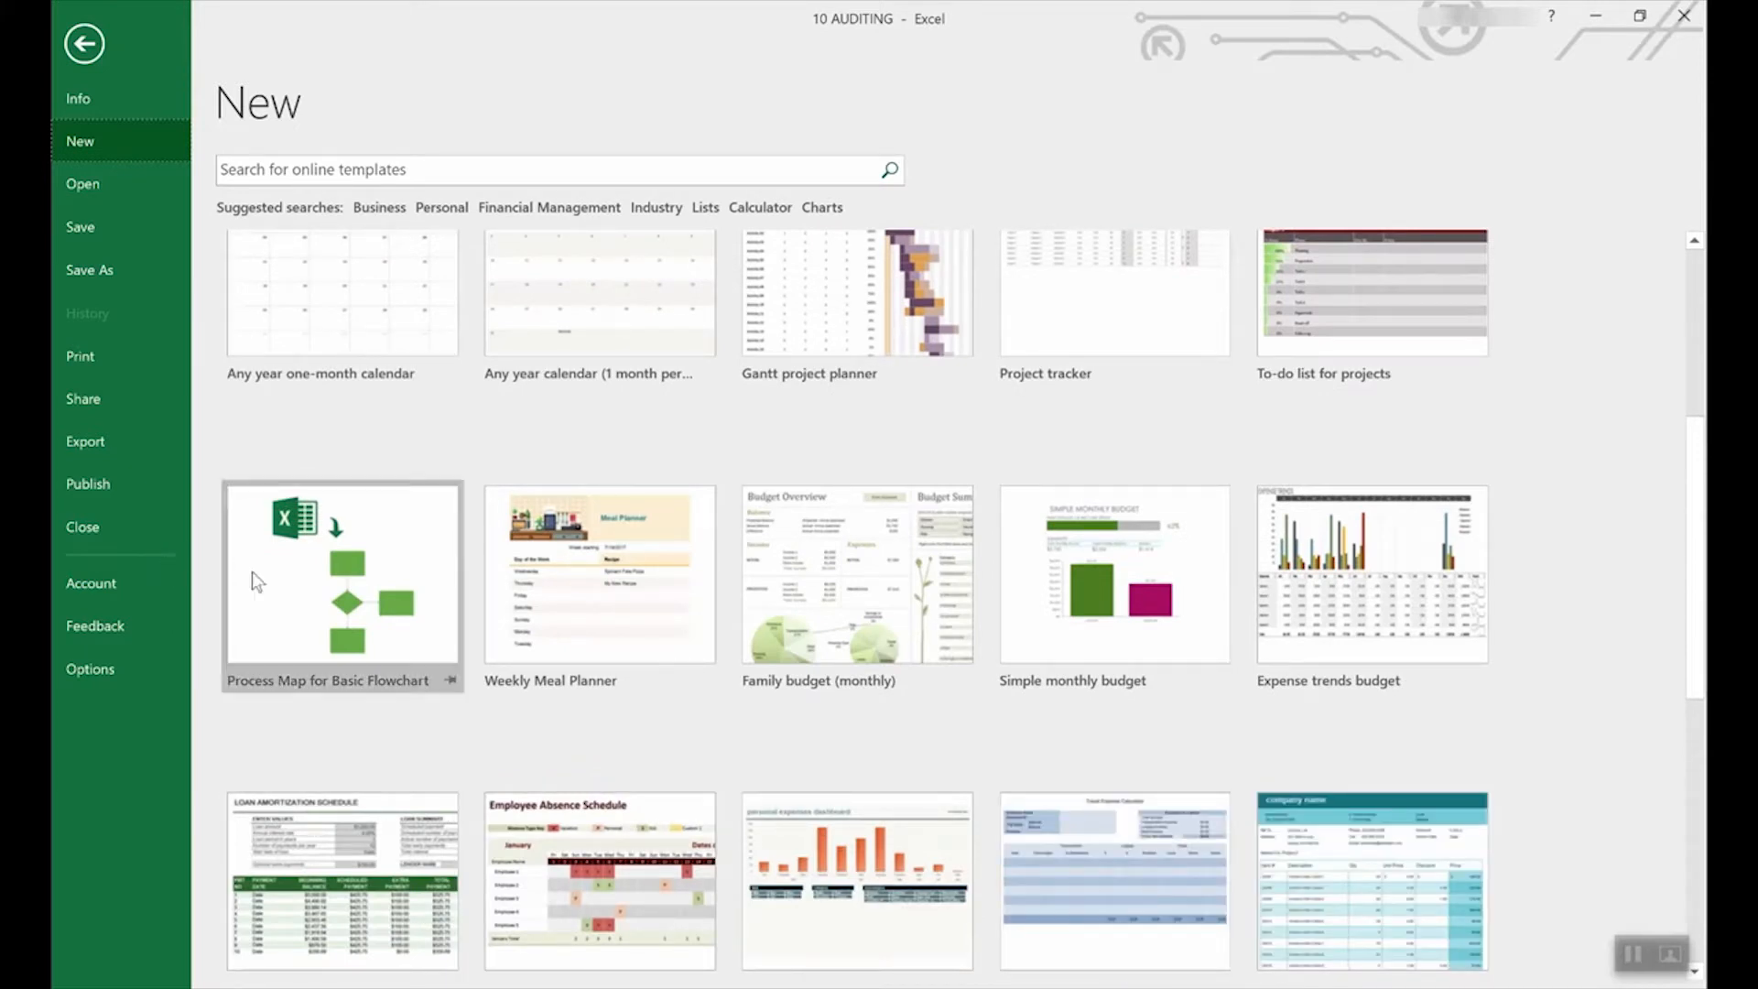
pyautogui.scroll(-3, 834, 621)
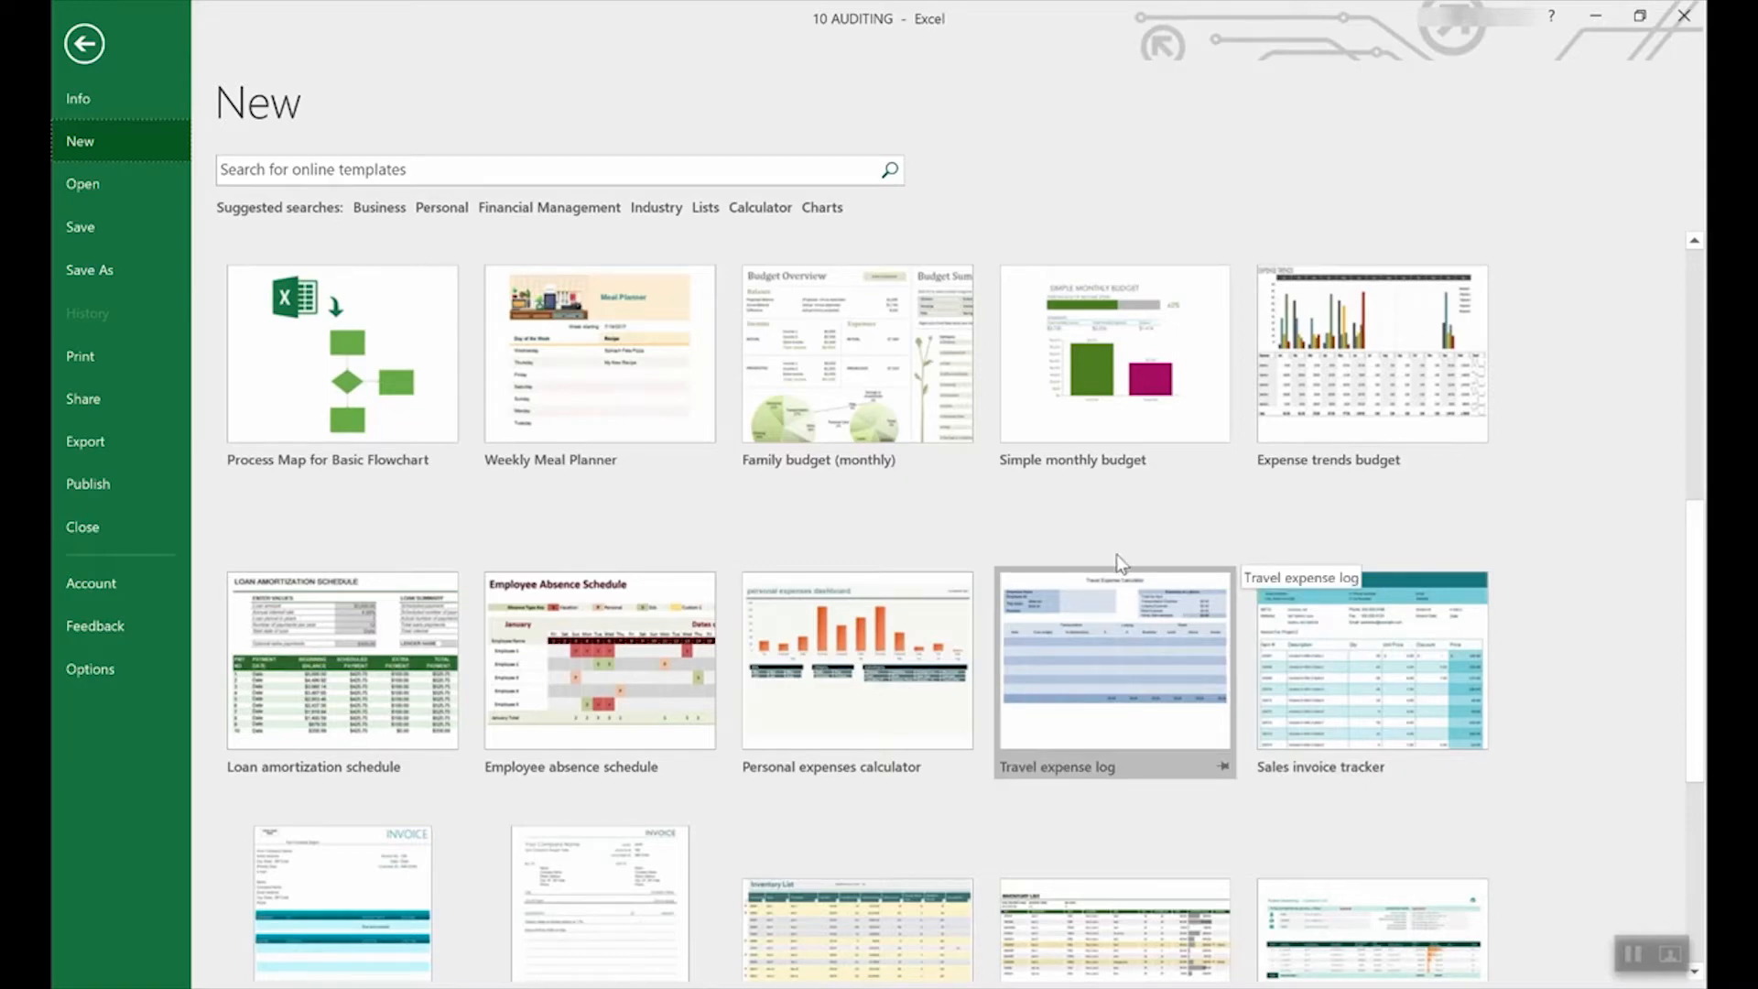
pyautogui.scroll(6, 1116, 553)
pyautogui.scroll(-2, 1112, 612)
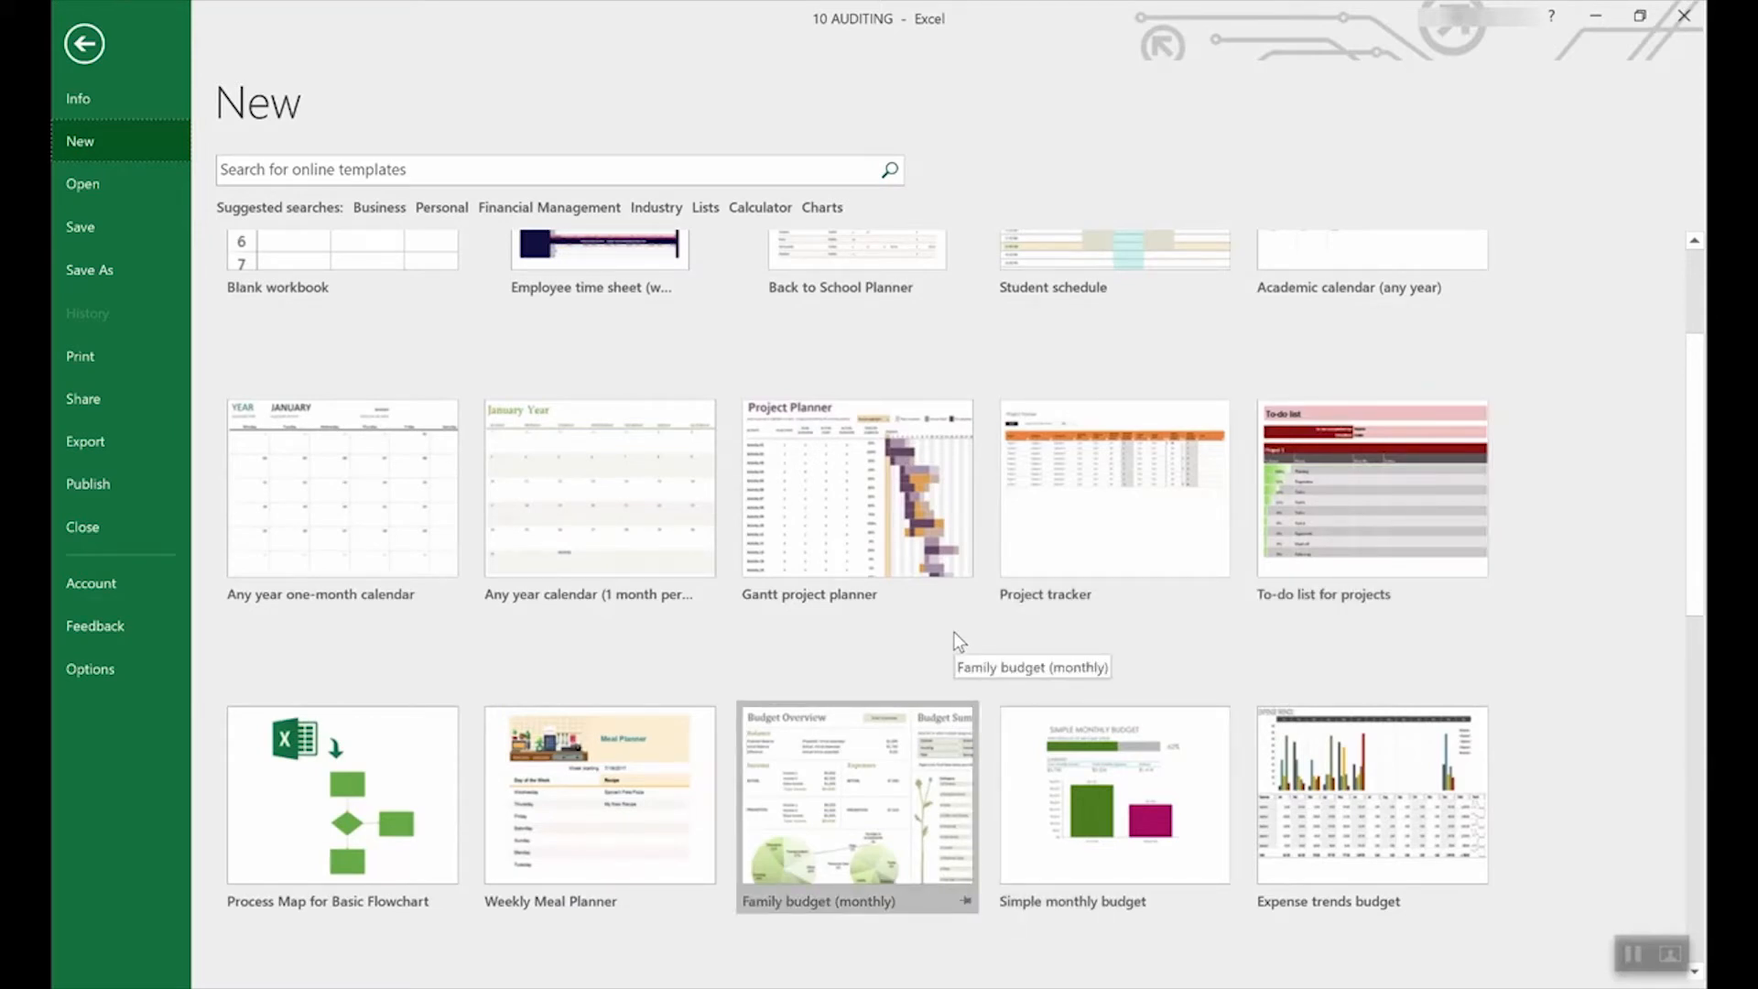
pyautogui.scroll(-4, 953, 630)
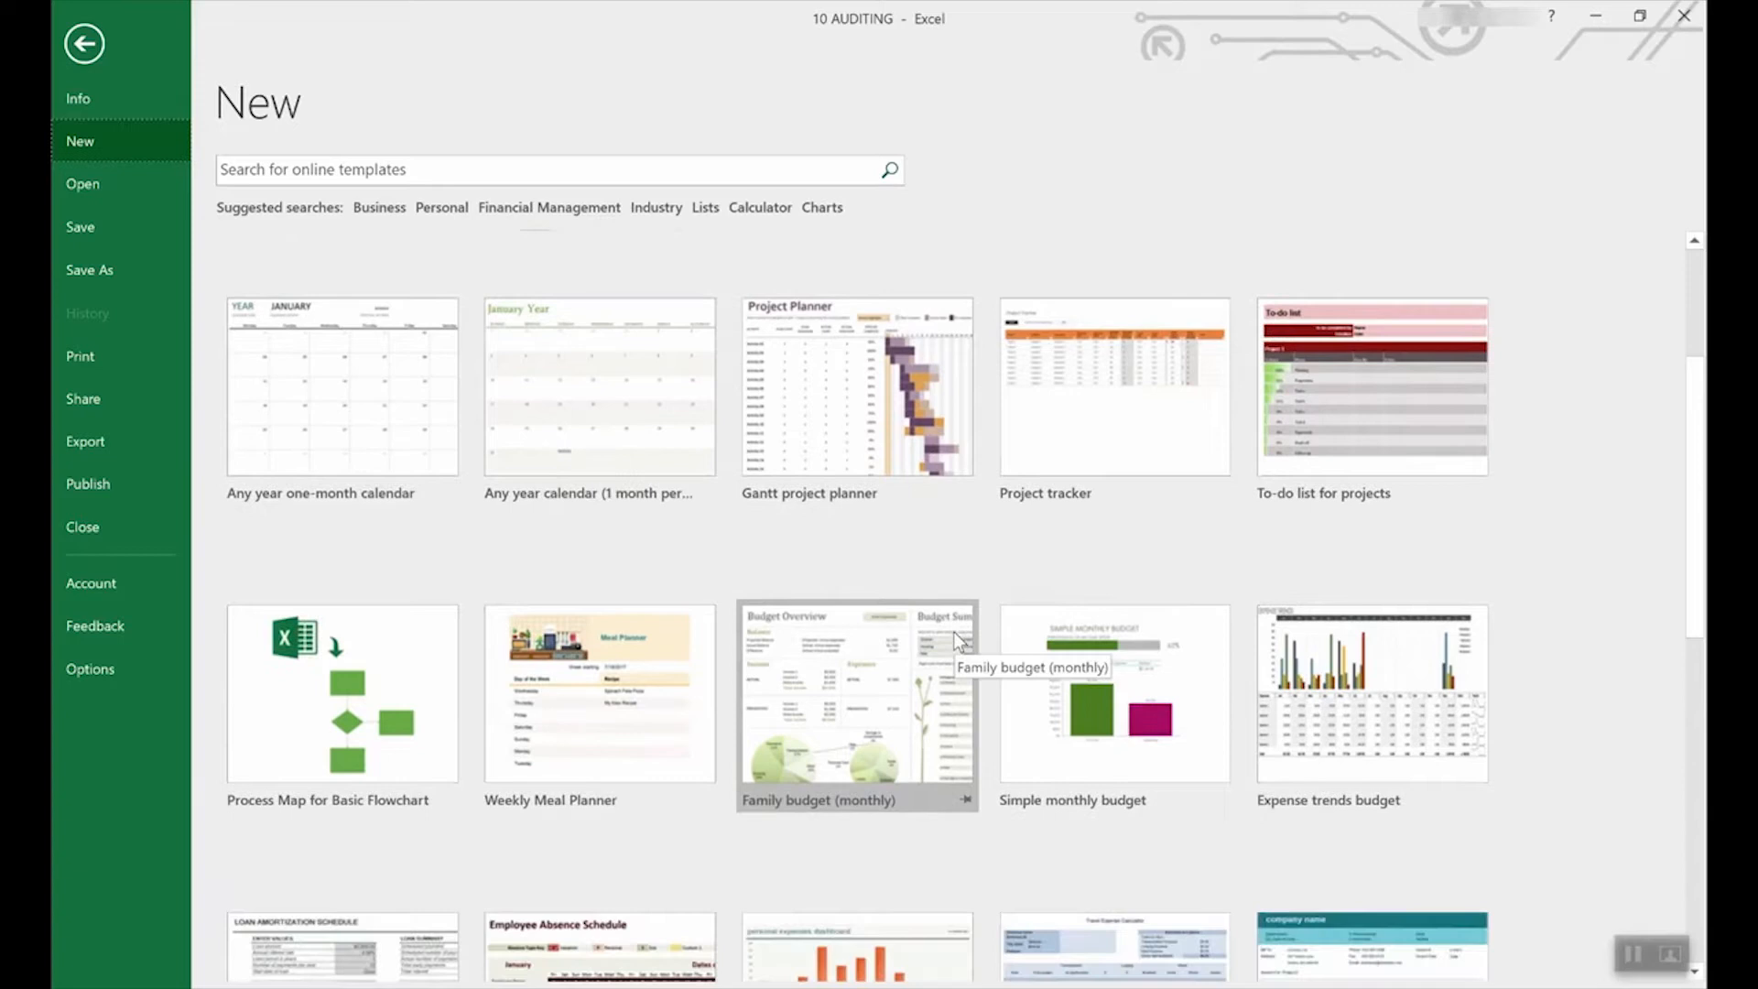
pyautogui.scroll(-2, 953, 631)
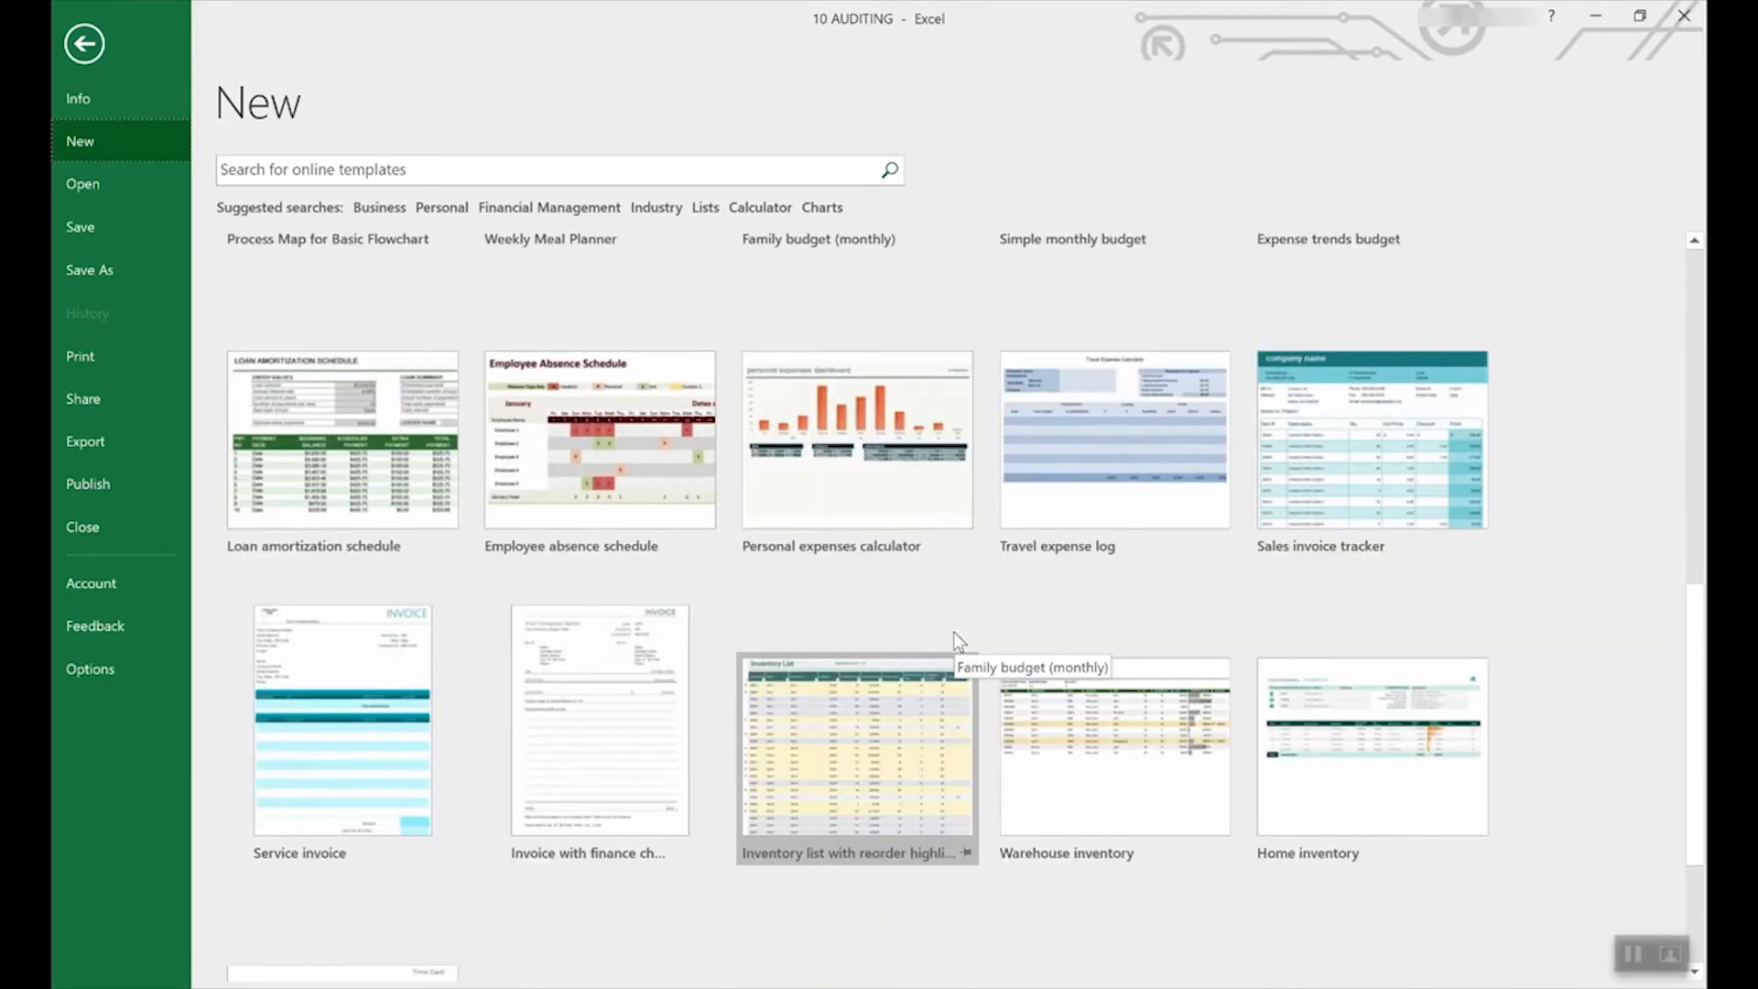
pyautogui.scroll(3, 953, 632)
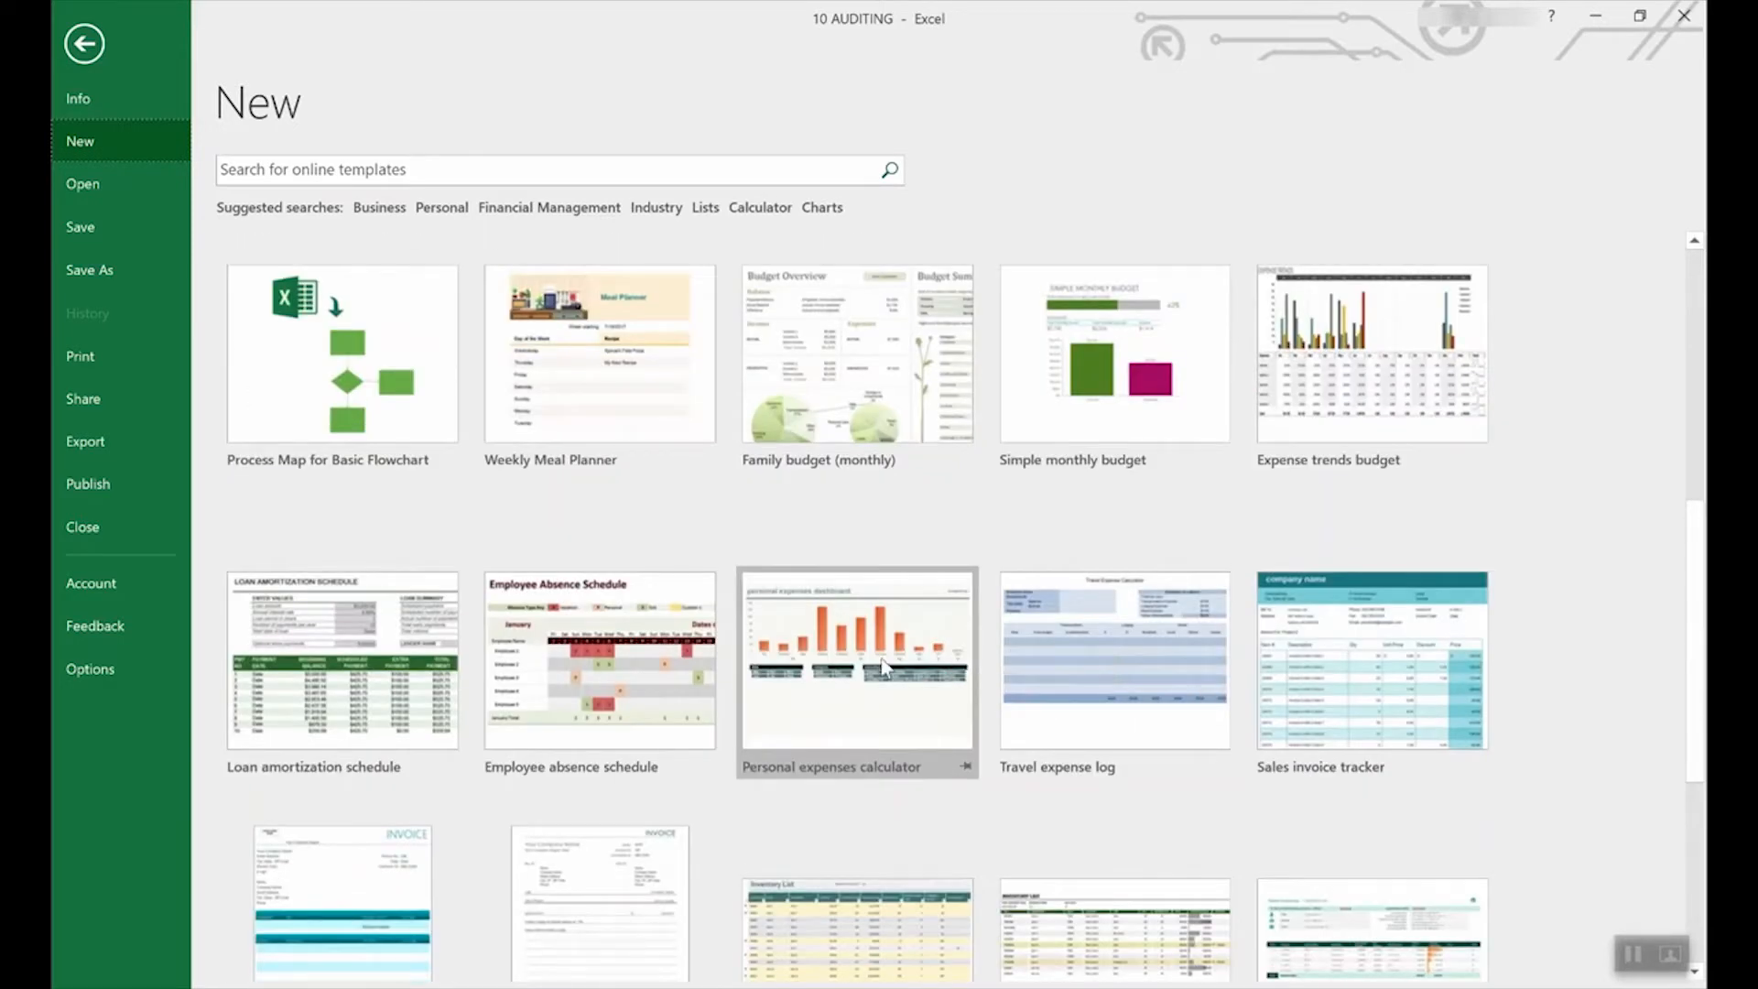
pyautogui.click(347, 627)
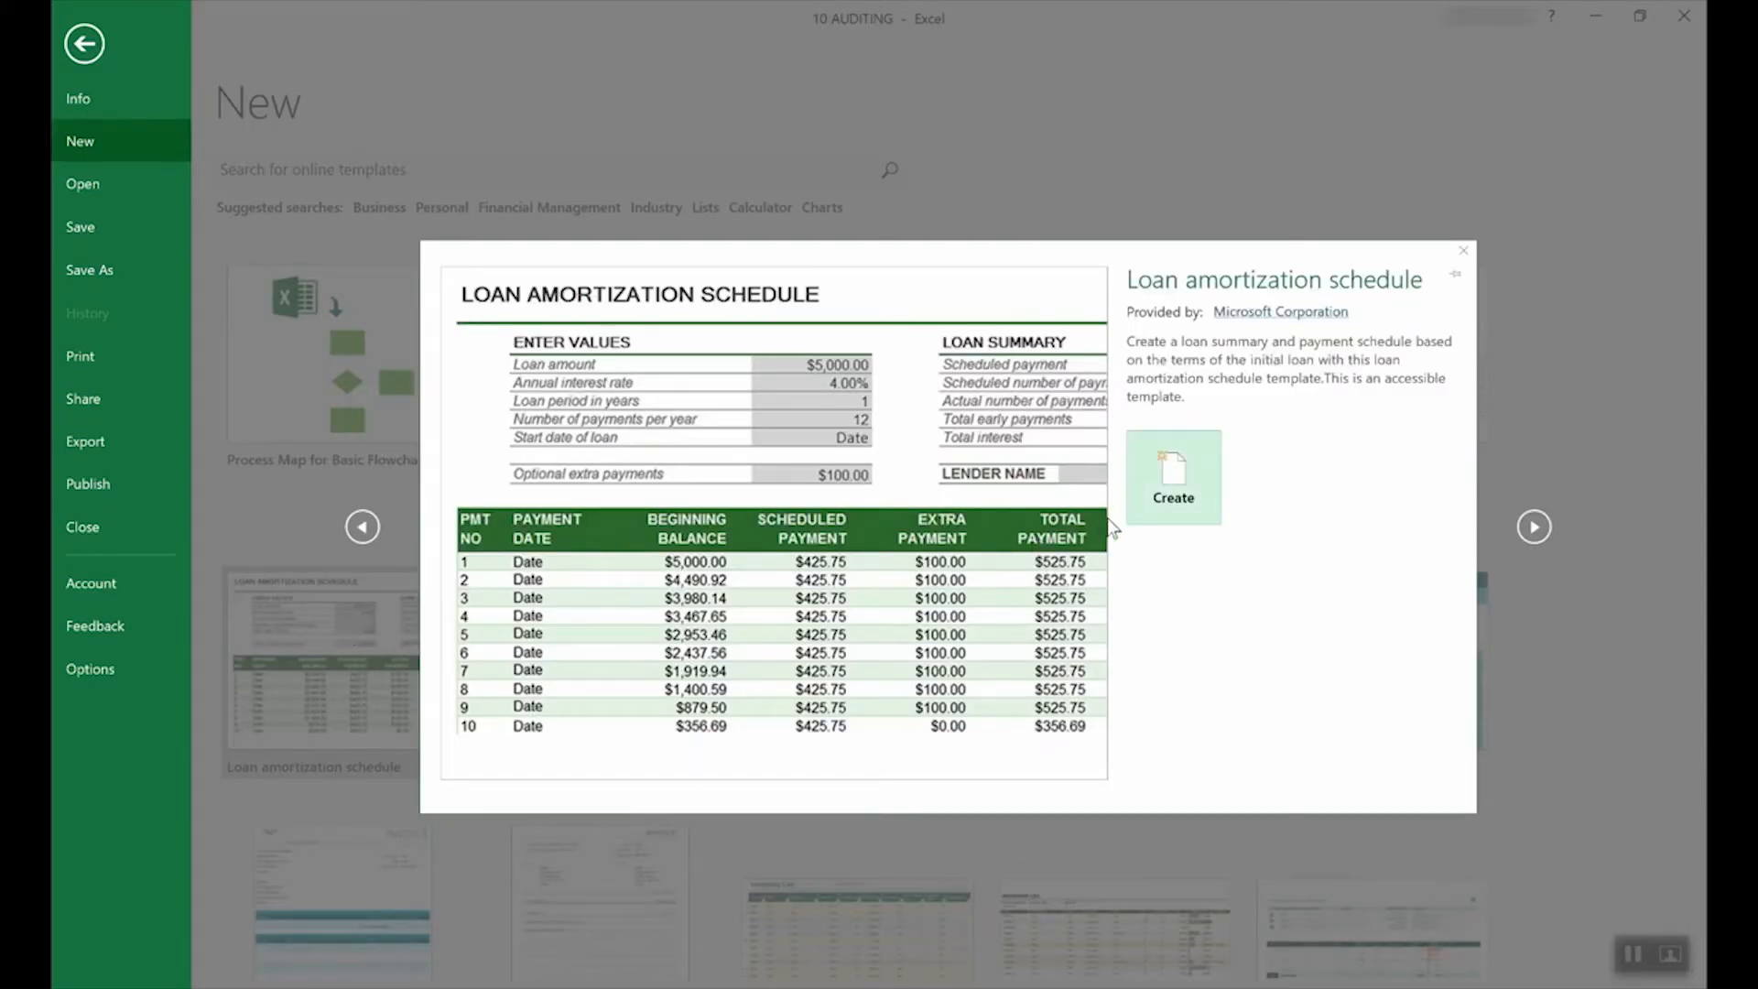
# Create Loan amortization schedule1, check the E4 and E3 input messages, and open File Info.
pyautogui.click(1202, 480)
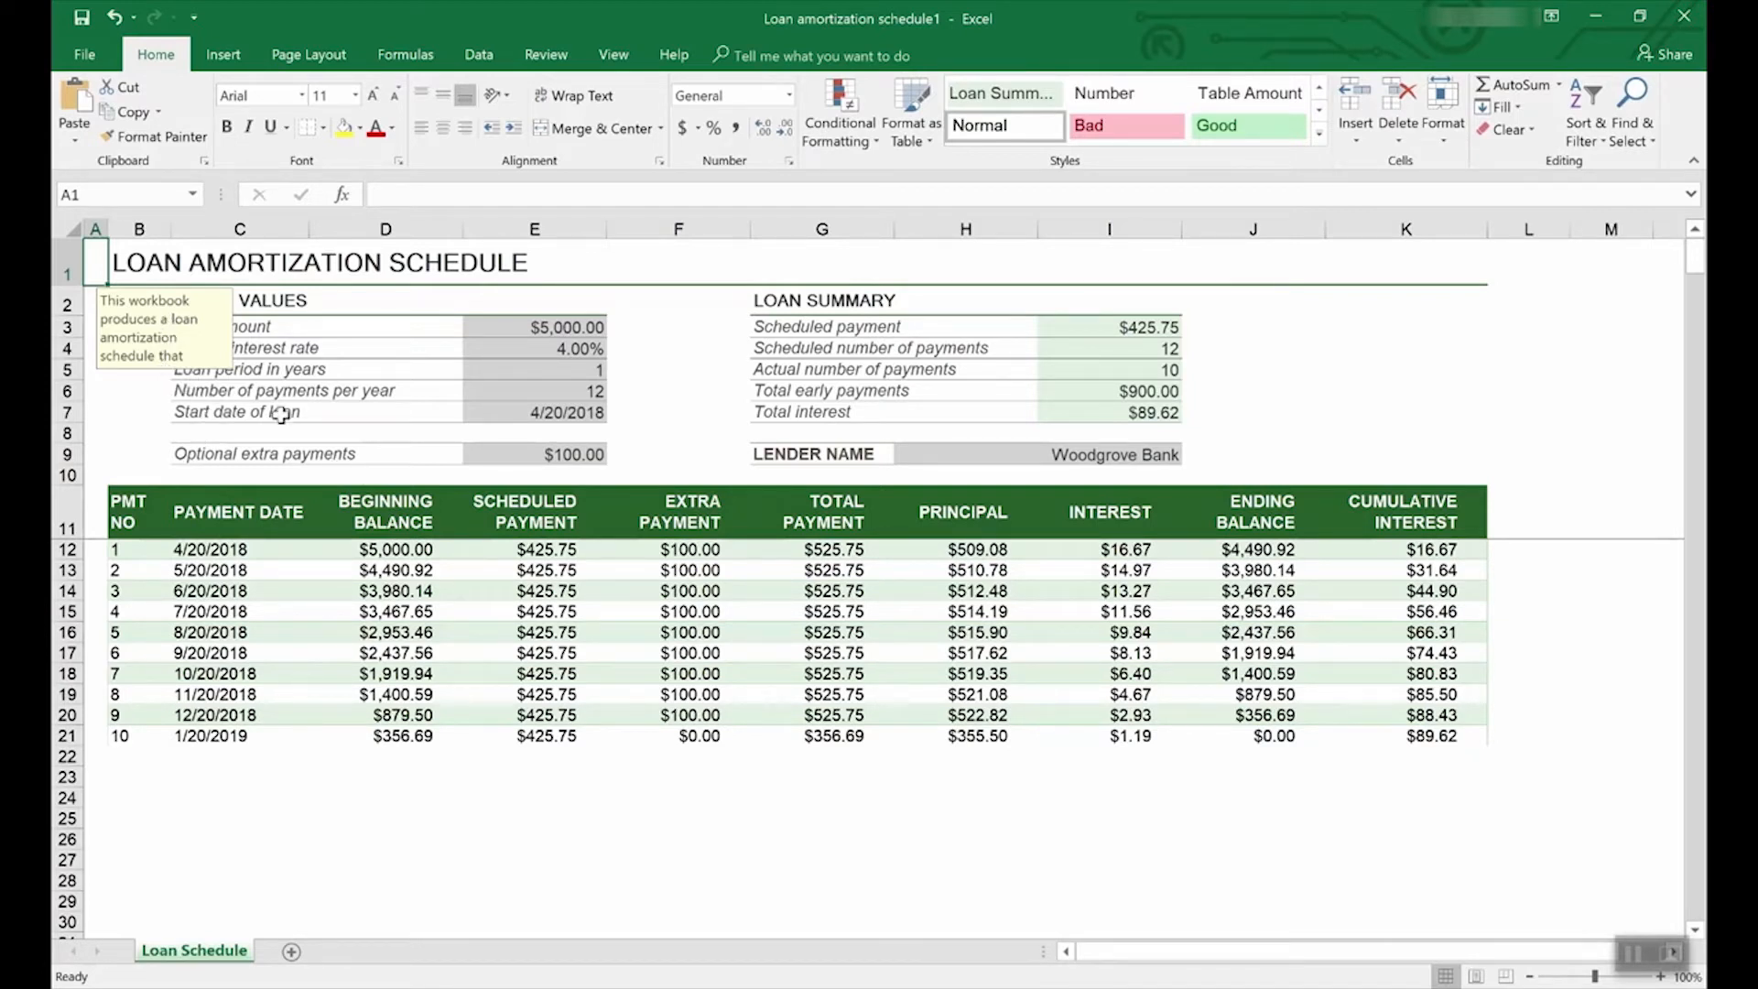
pyautogui.click(576, 349)
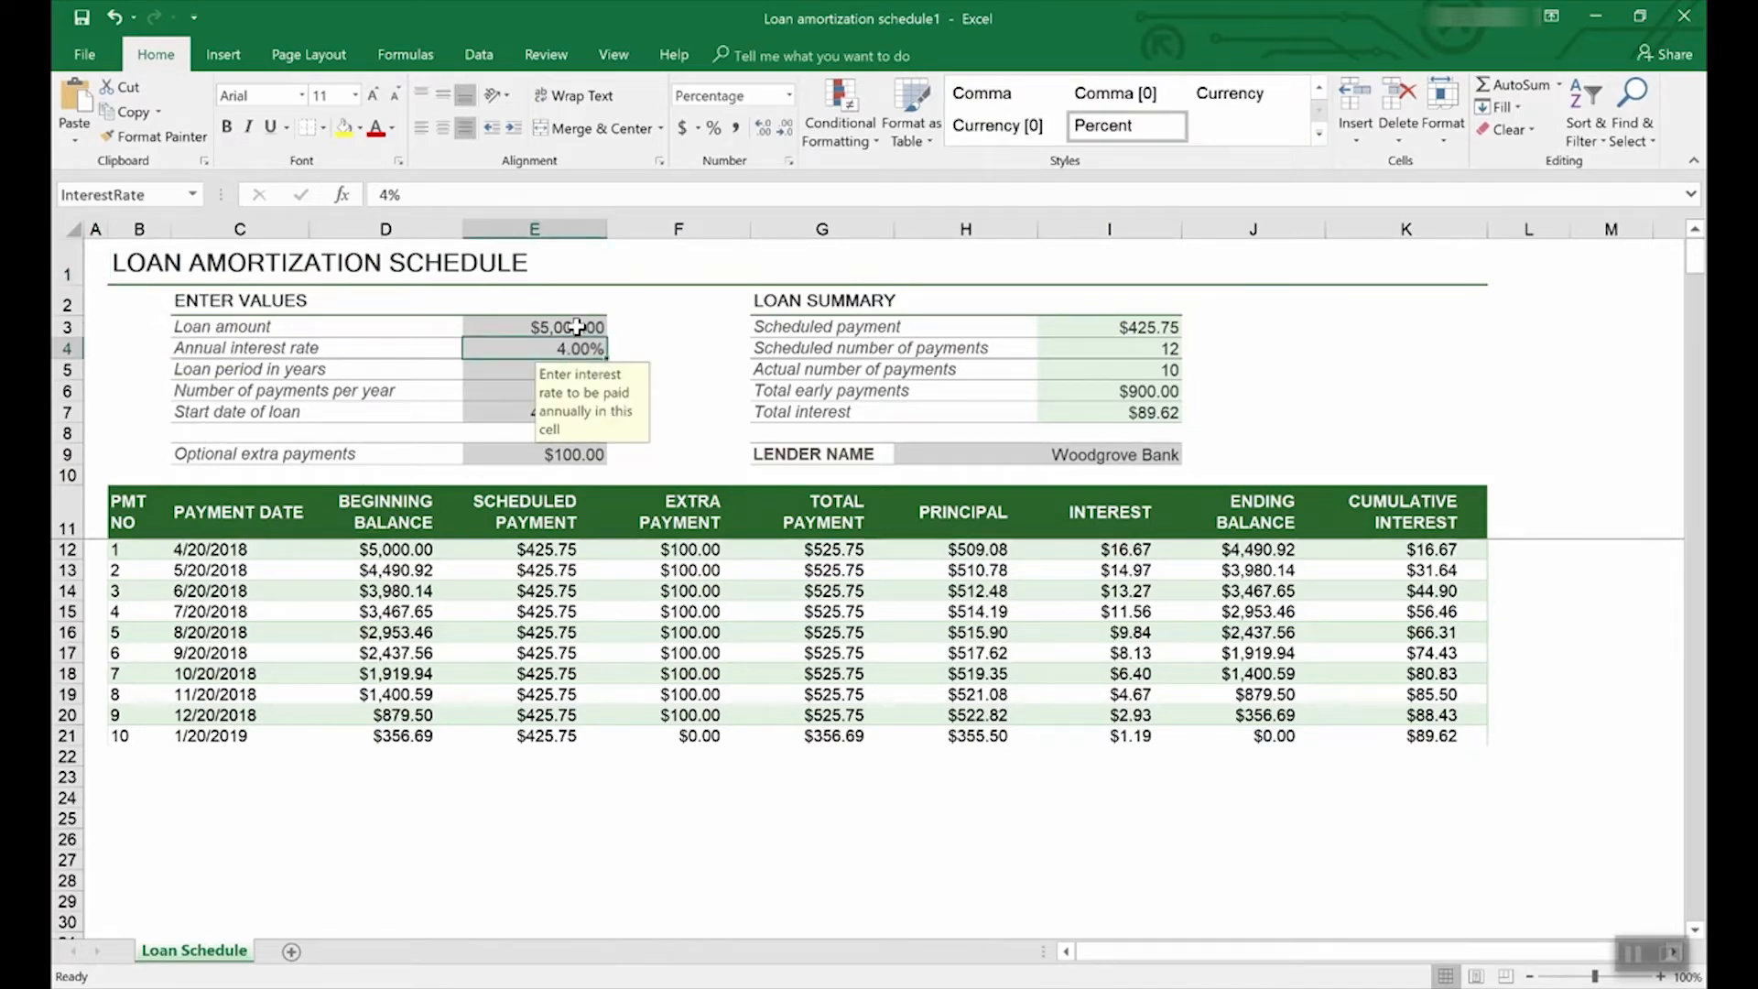
pyautogui.click(576, 326)
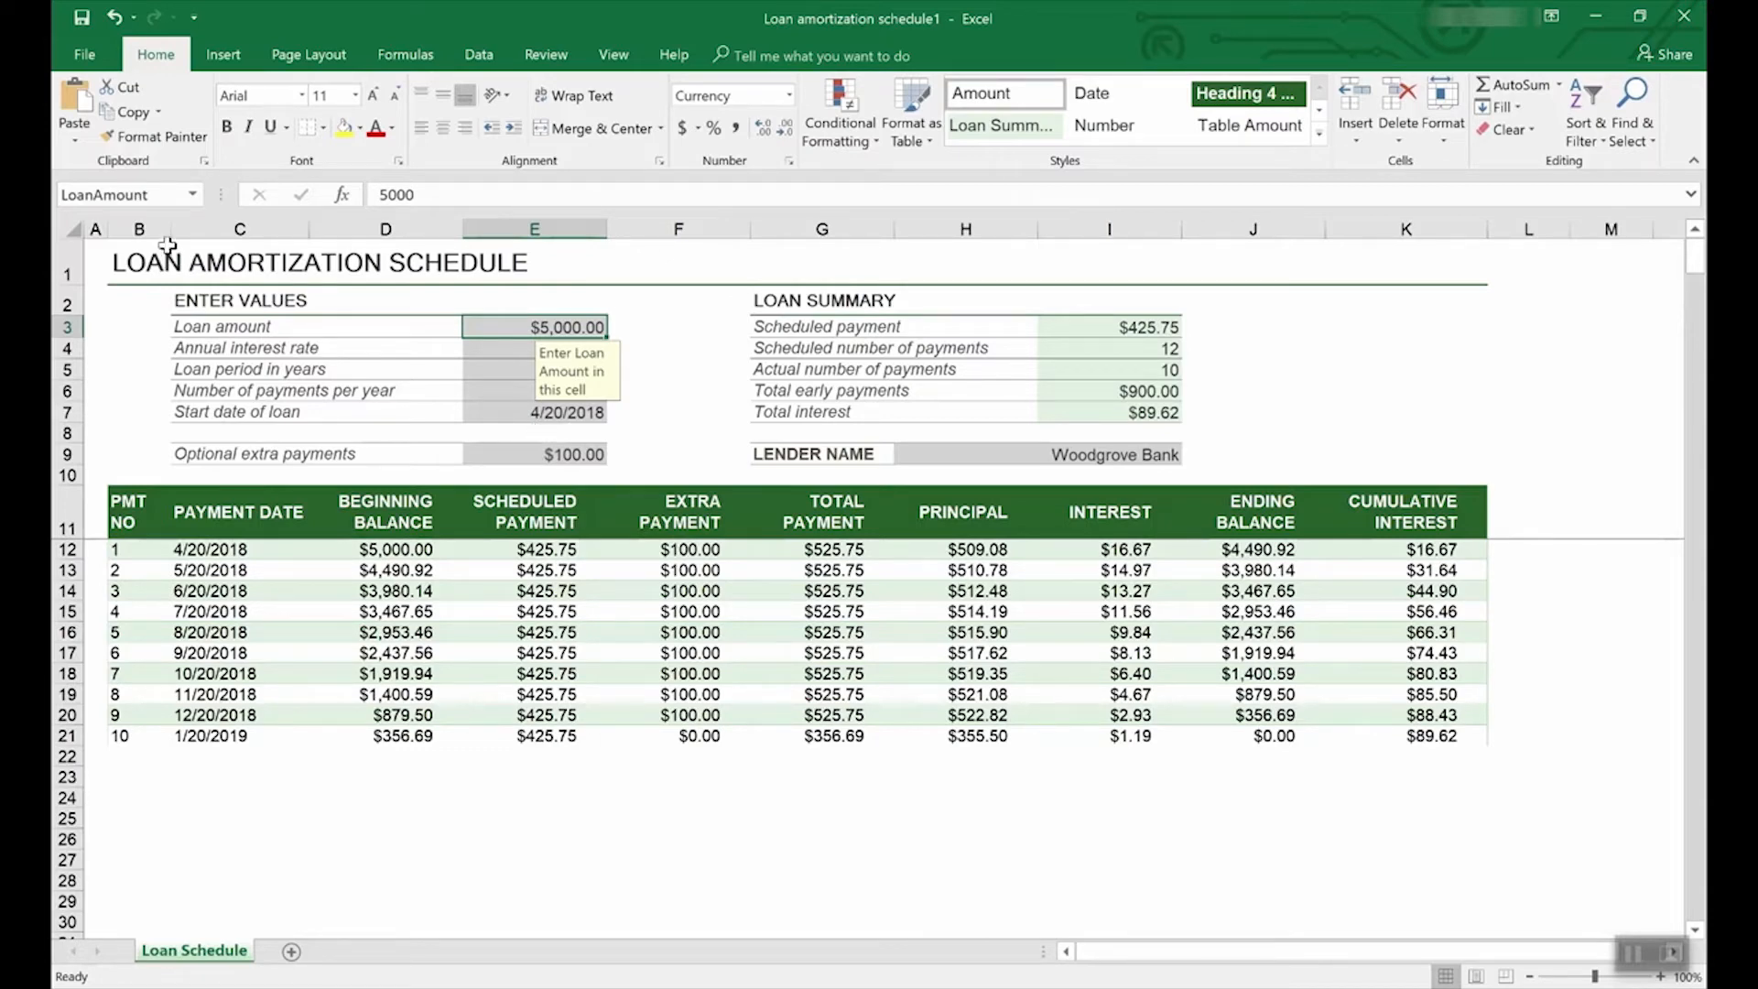
pyautogui.click(86, 53)
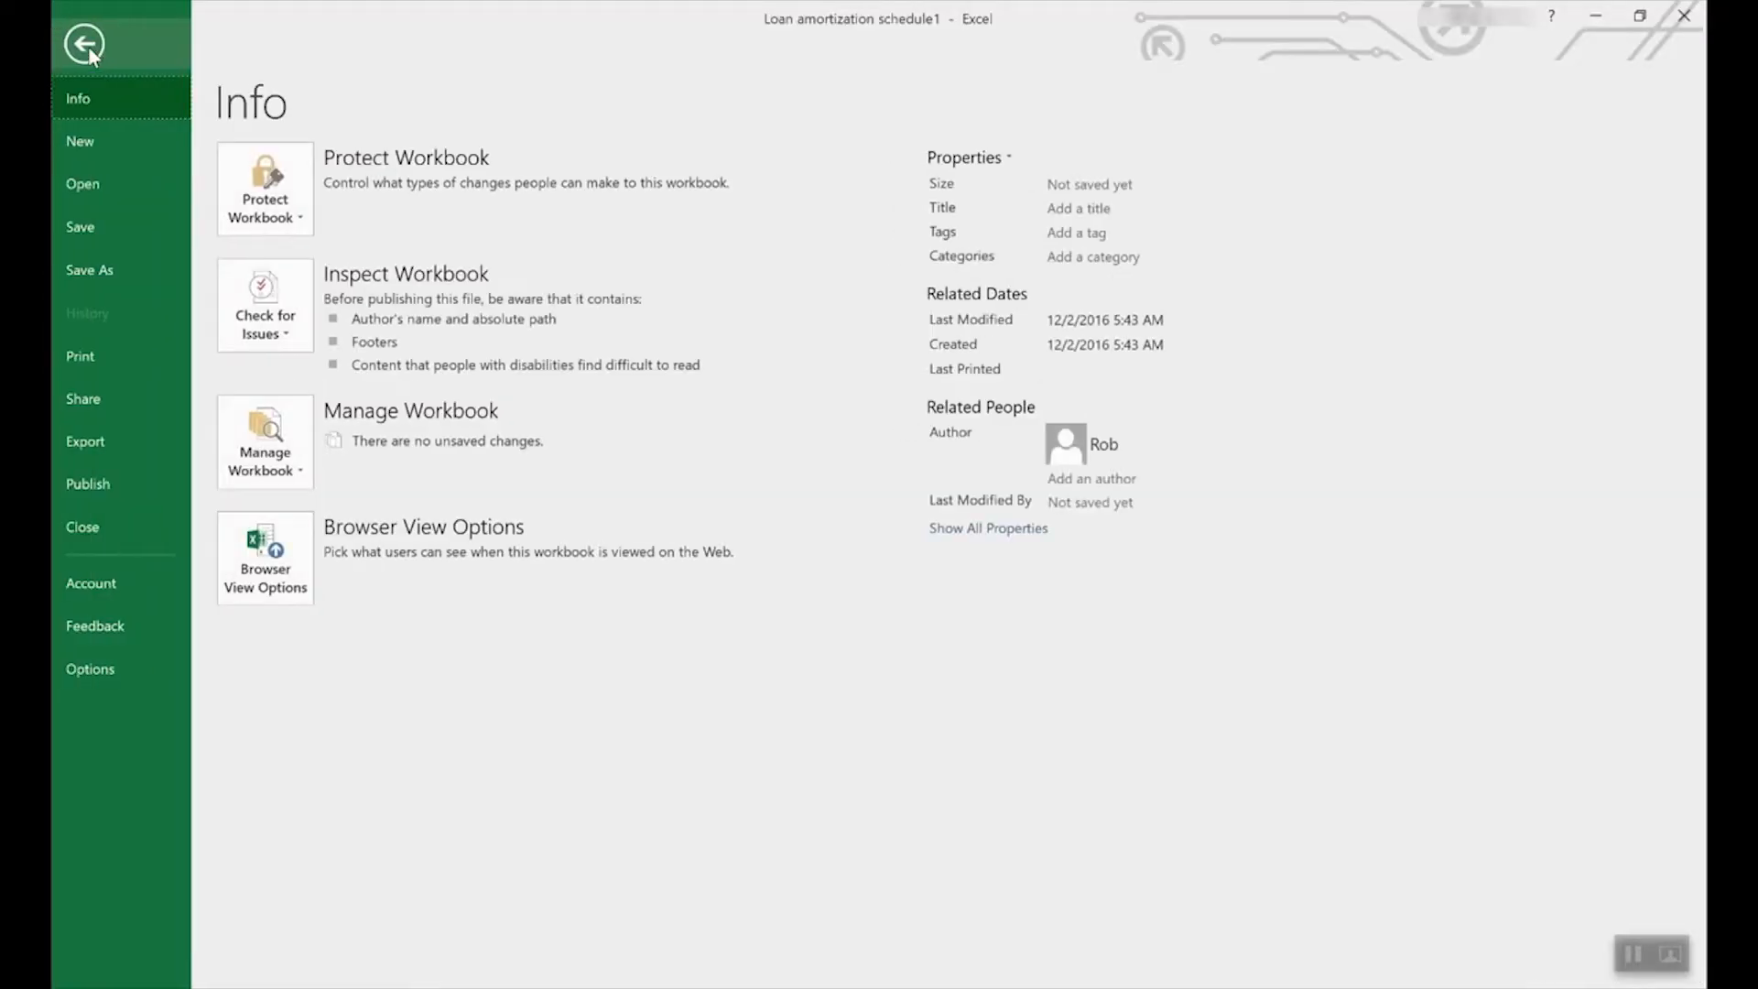
# Go to File > New and browse the Lists template results and categories.
pyautogui.click(92, 138)
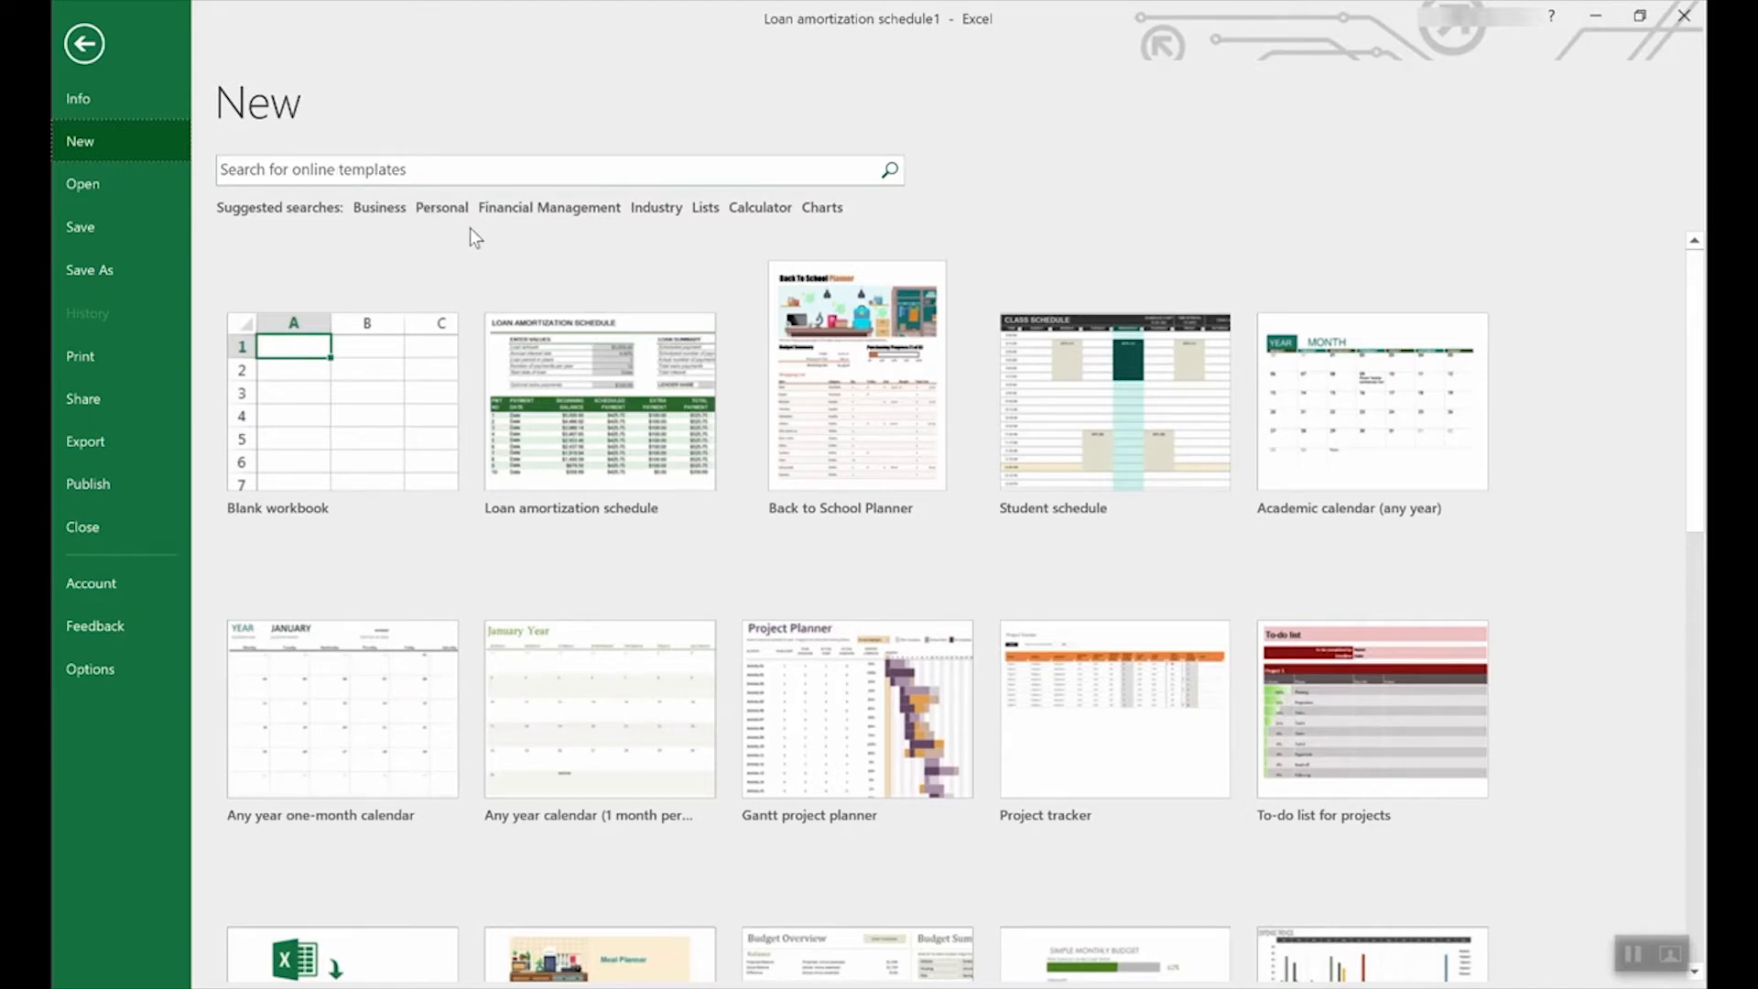
pyautogui.click(707, 208)
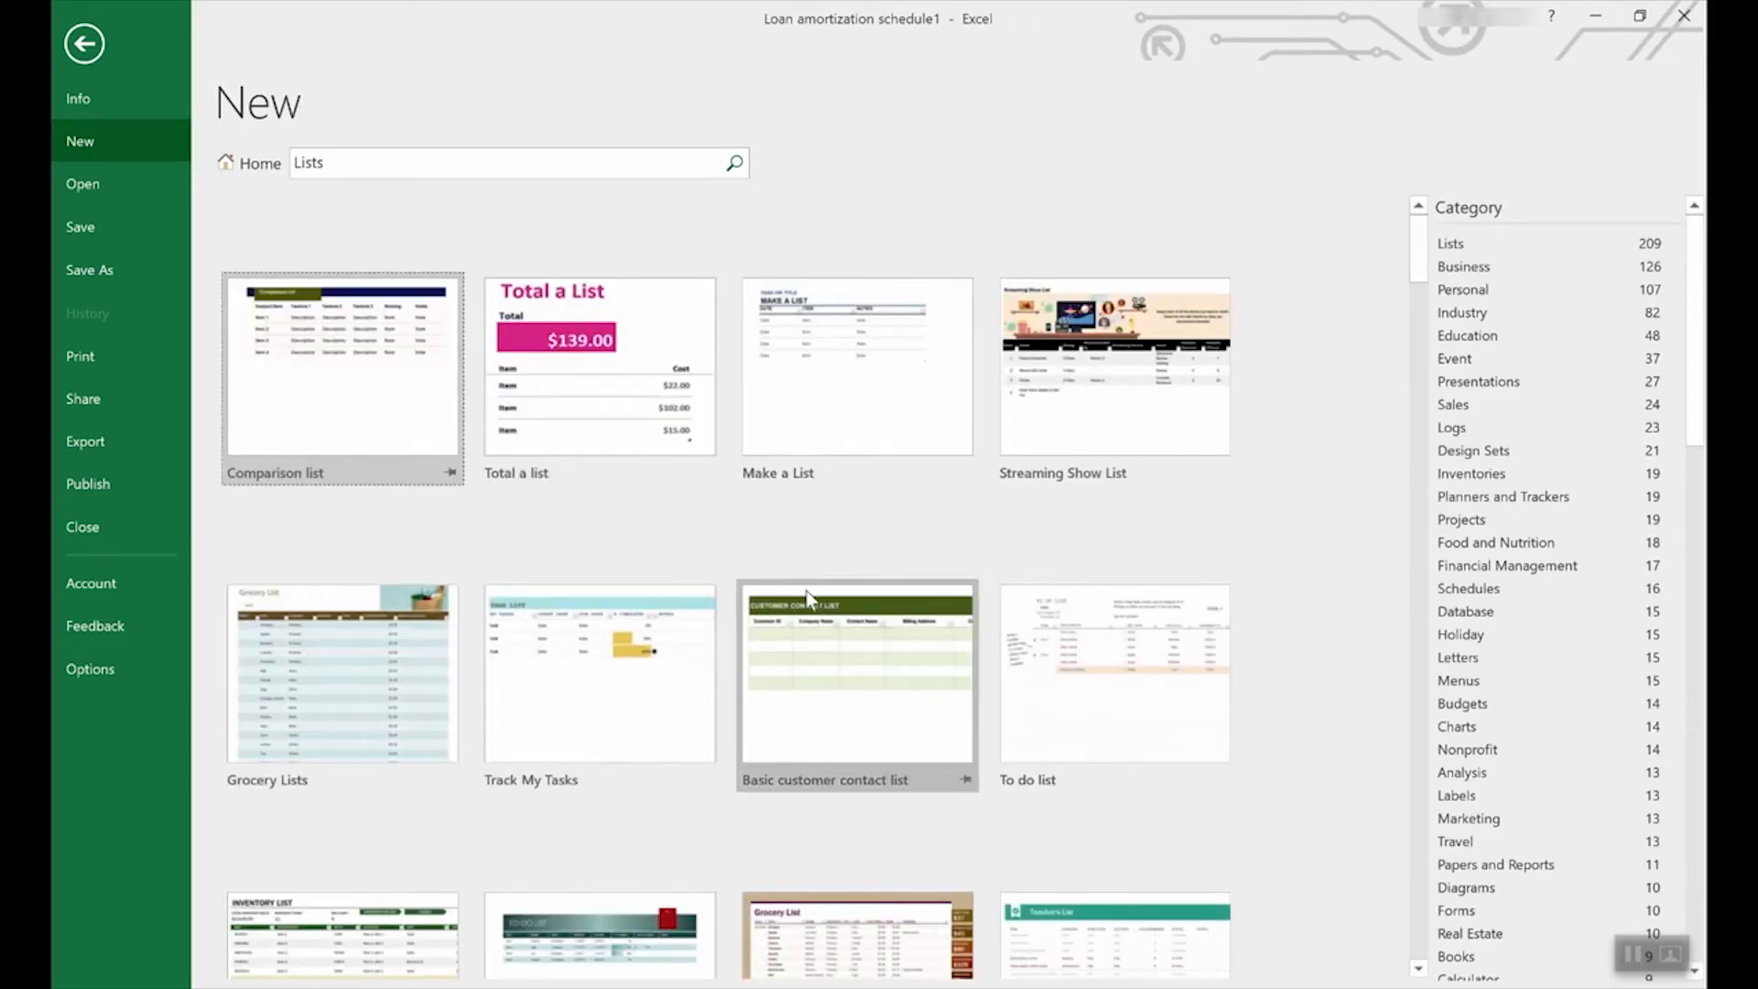
pyautogui.scroll(-3, 805, 595)
pyautogui.scroll(-3, 805, 590)
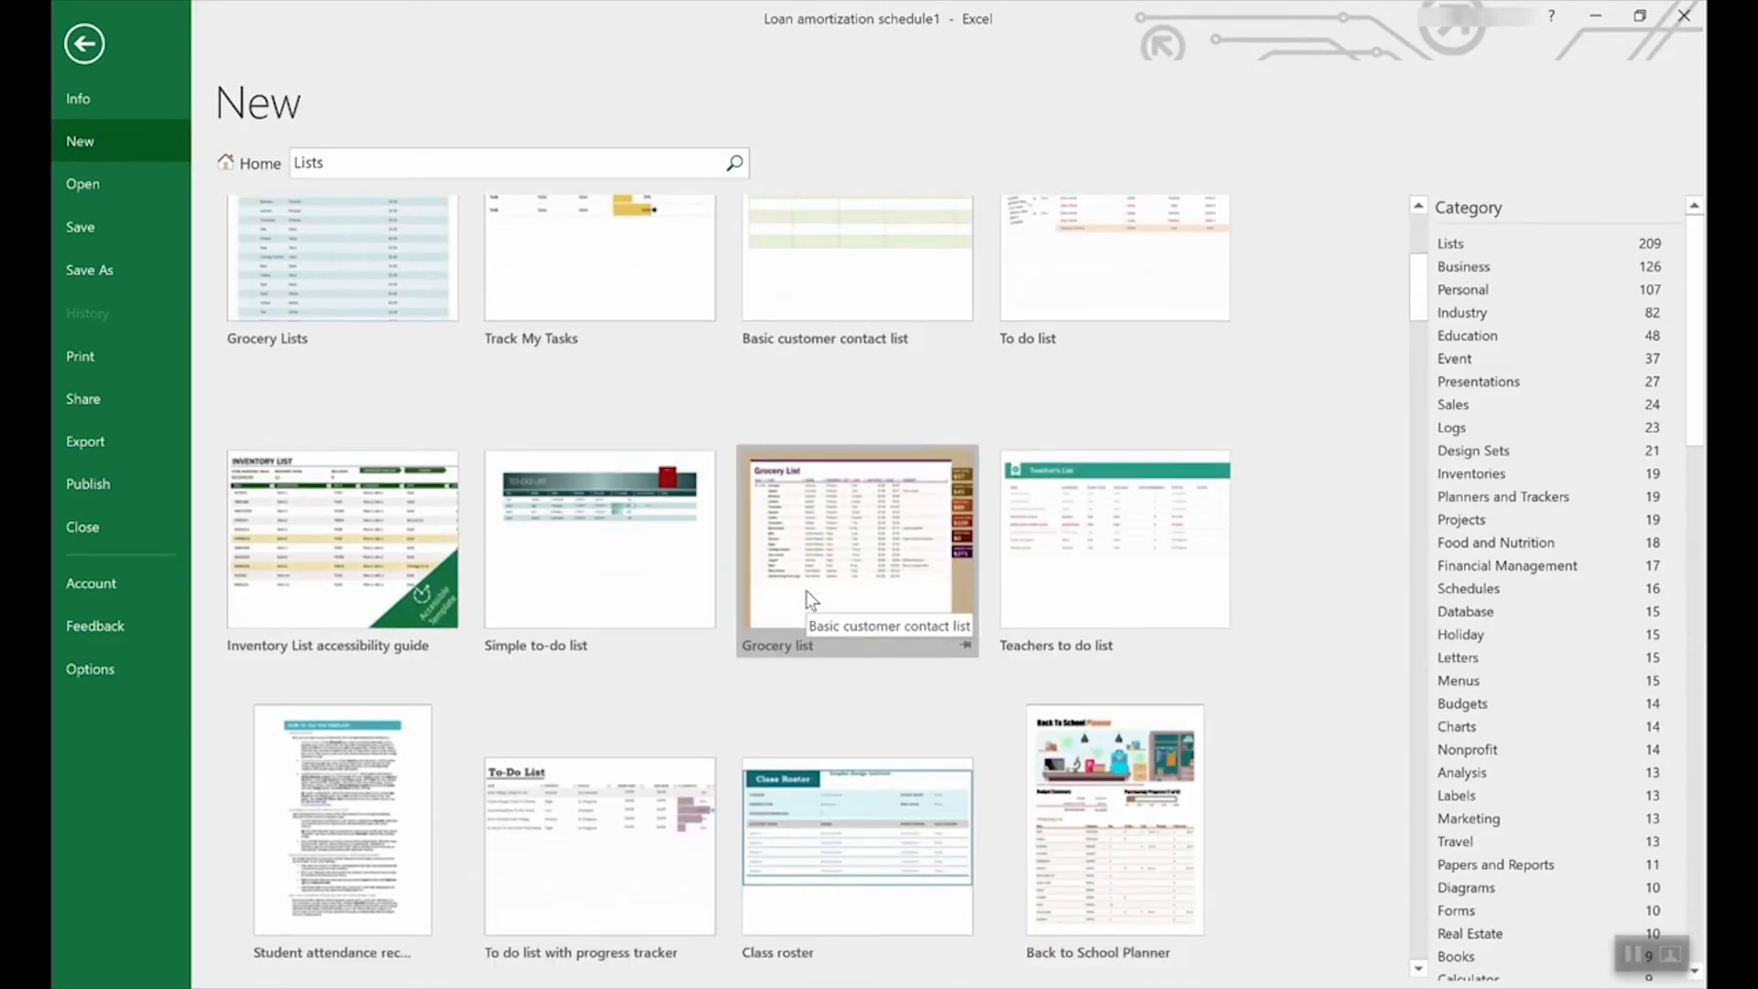
pyautogui.scroll(-3, 805, 589)
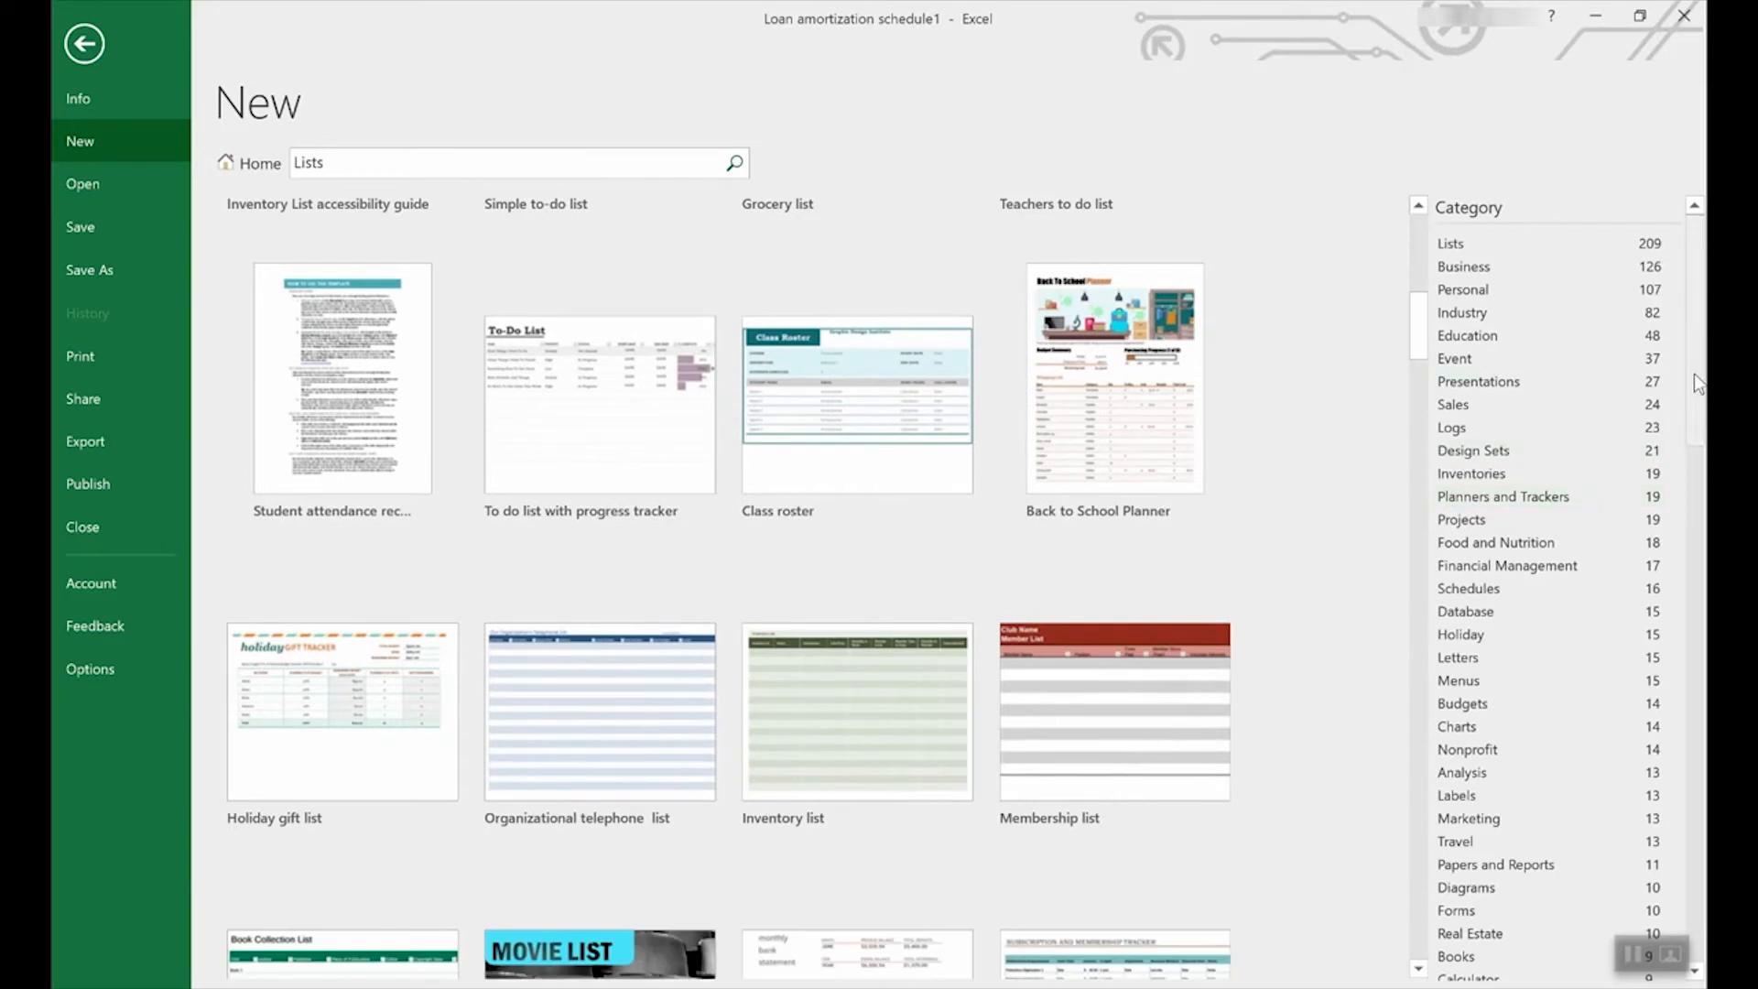
pyautogui.scroll(-6, 1572, 494)
pyautogui.scroll(-10, 1547, 586)
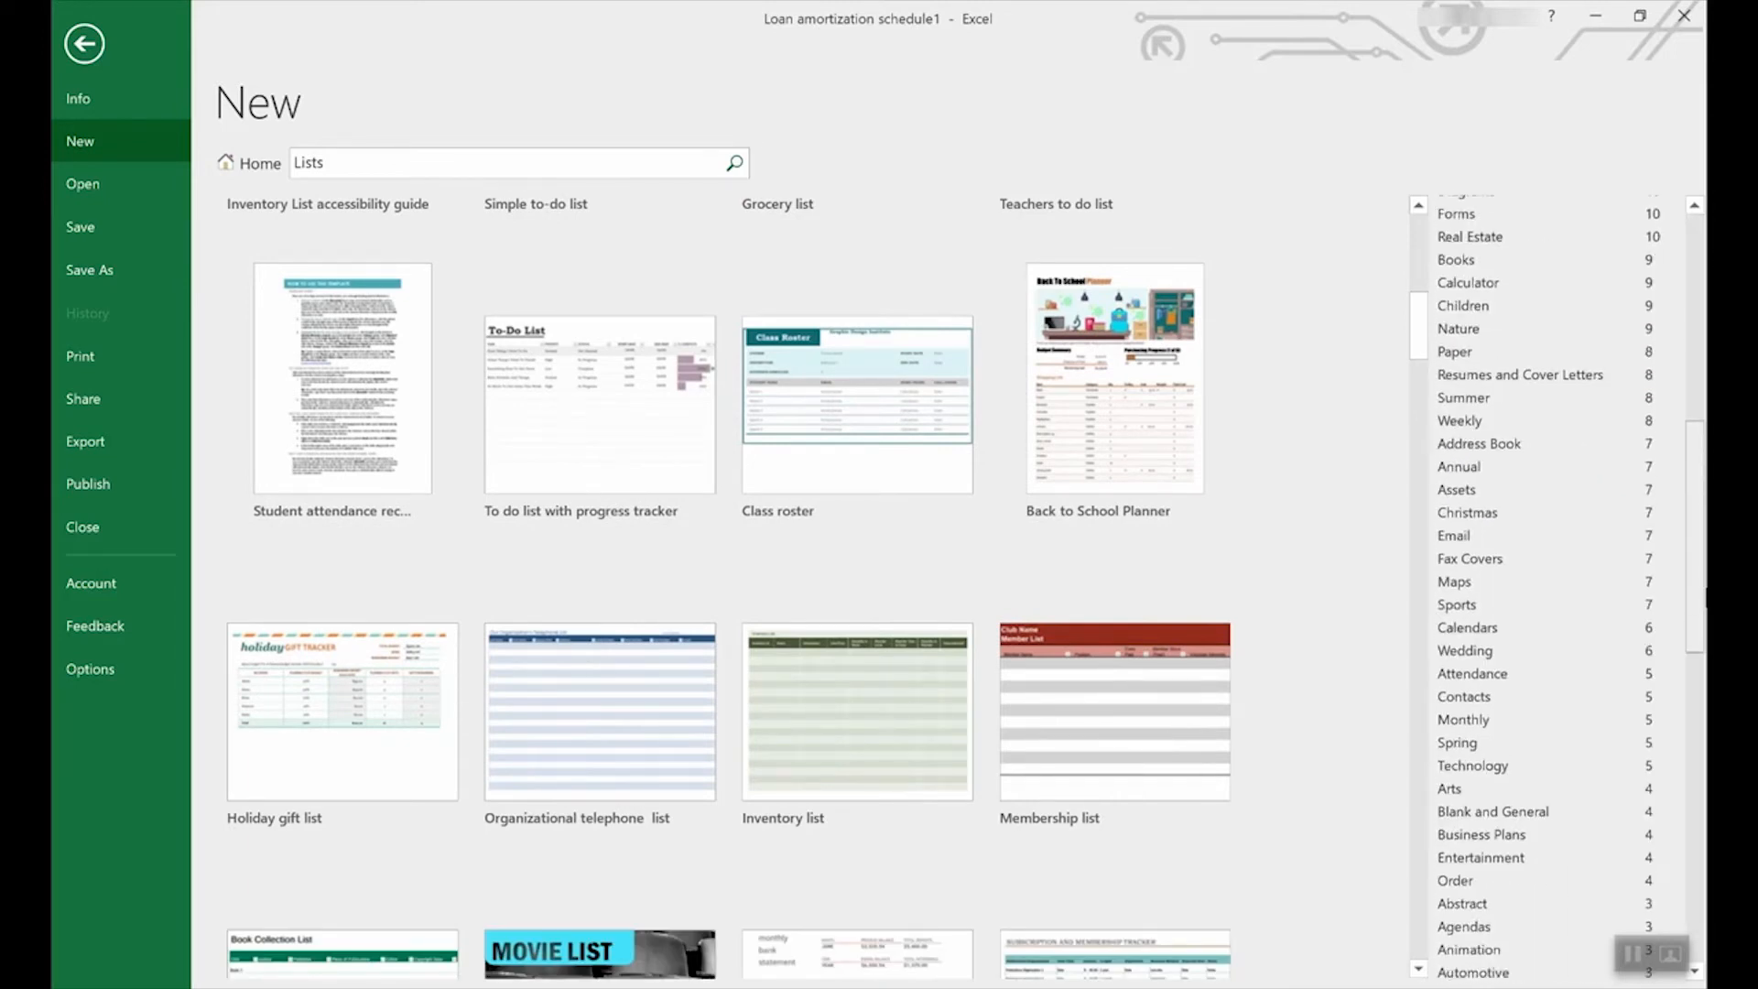
pyautogui.scroll(15, 1673, 645)
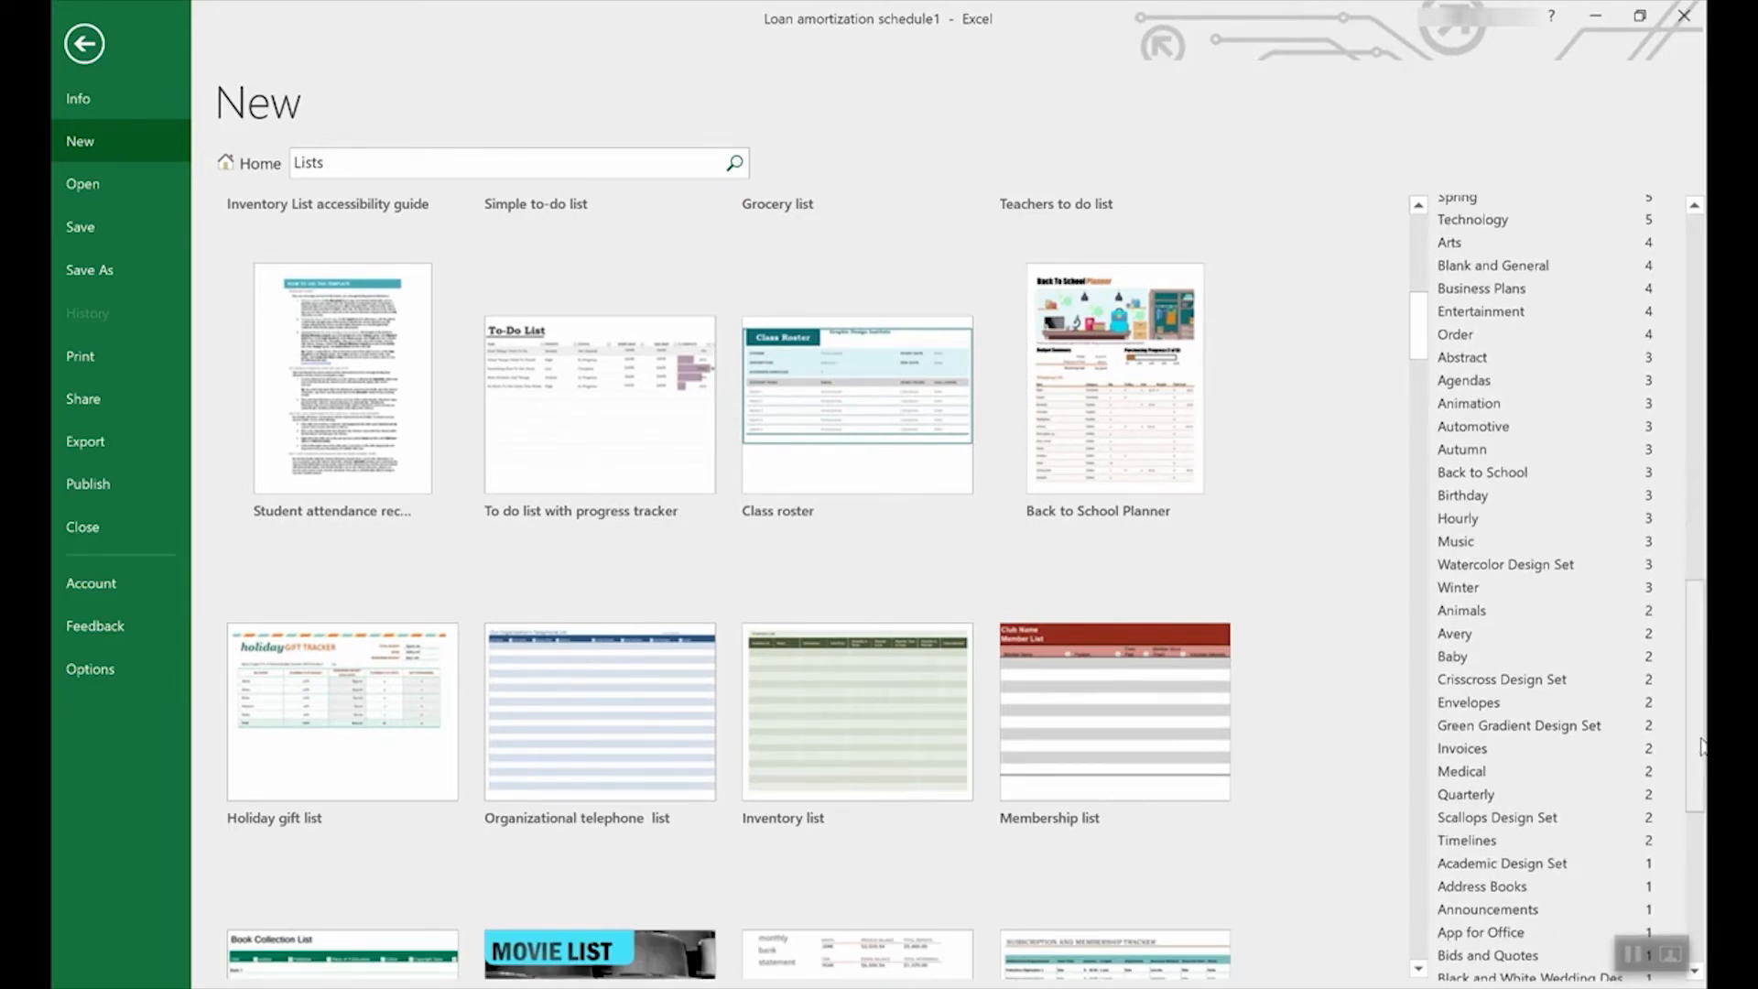
pyautogui.scroll(3, 1620, 394)
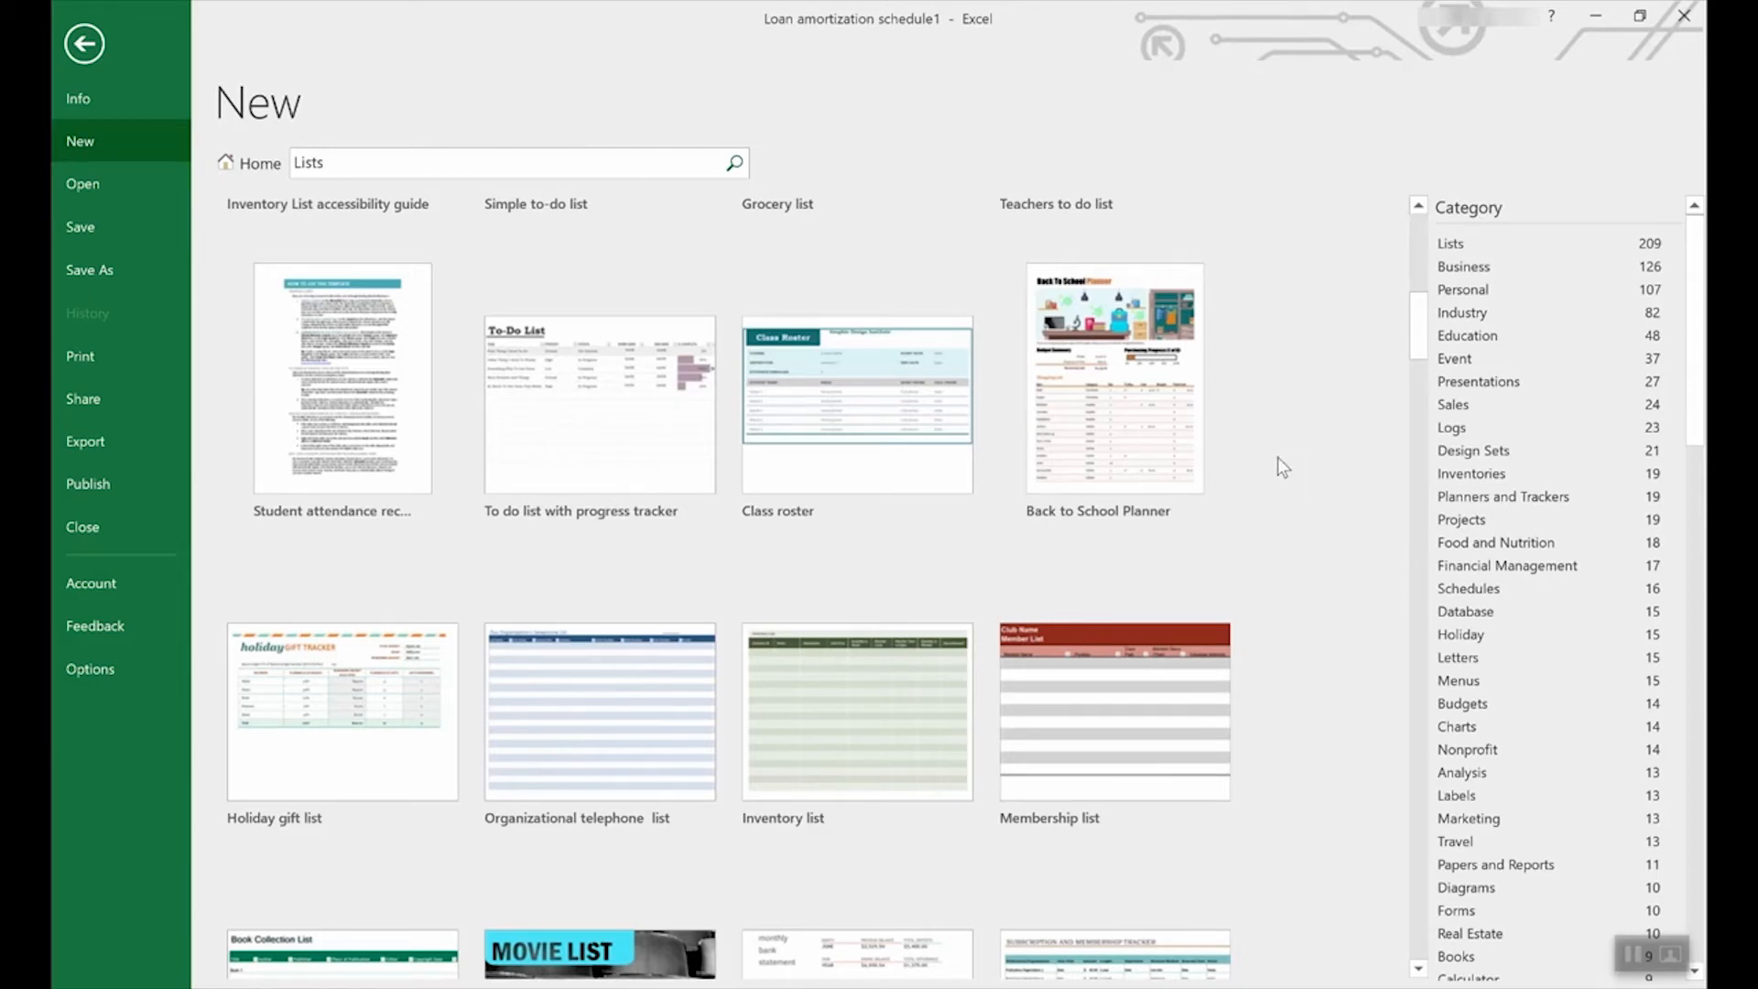
# Clear the search with Home and scroll the suggested templates gallery.
pyautogui.click(243, 170)
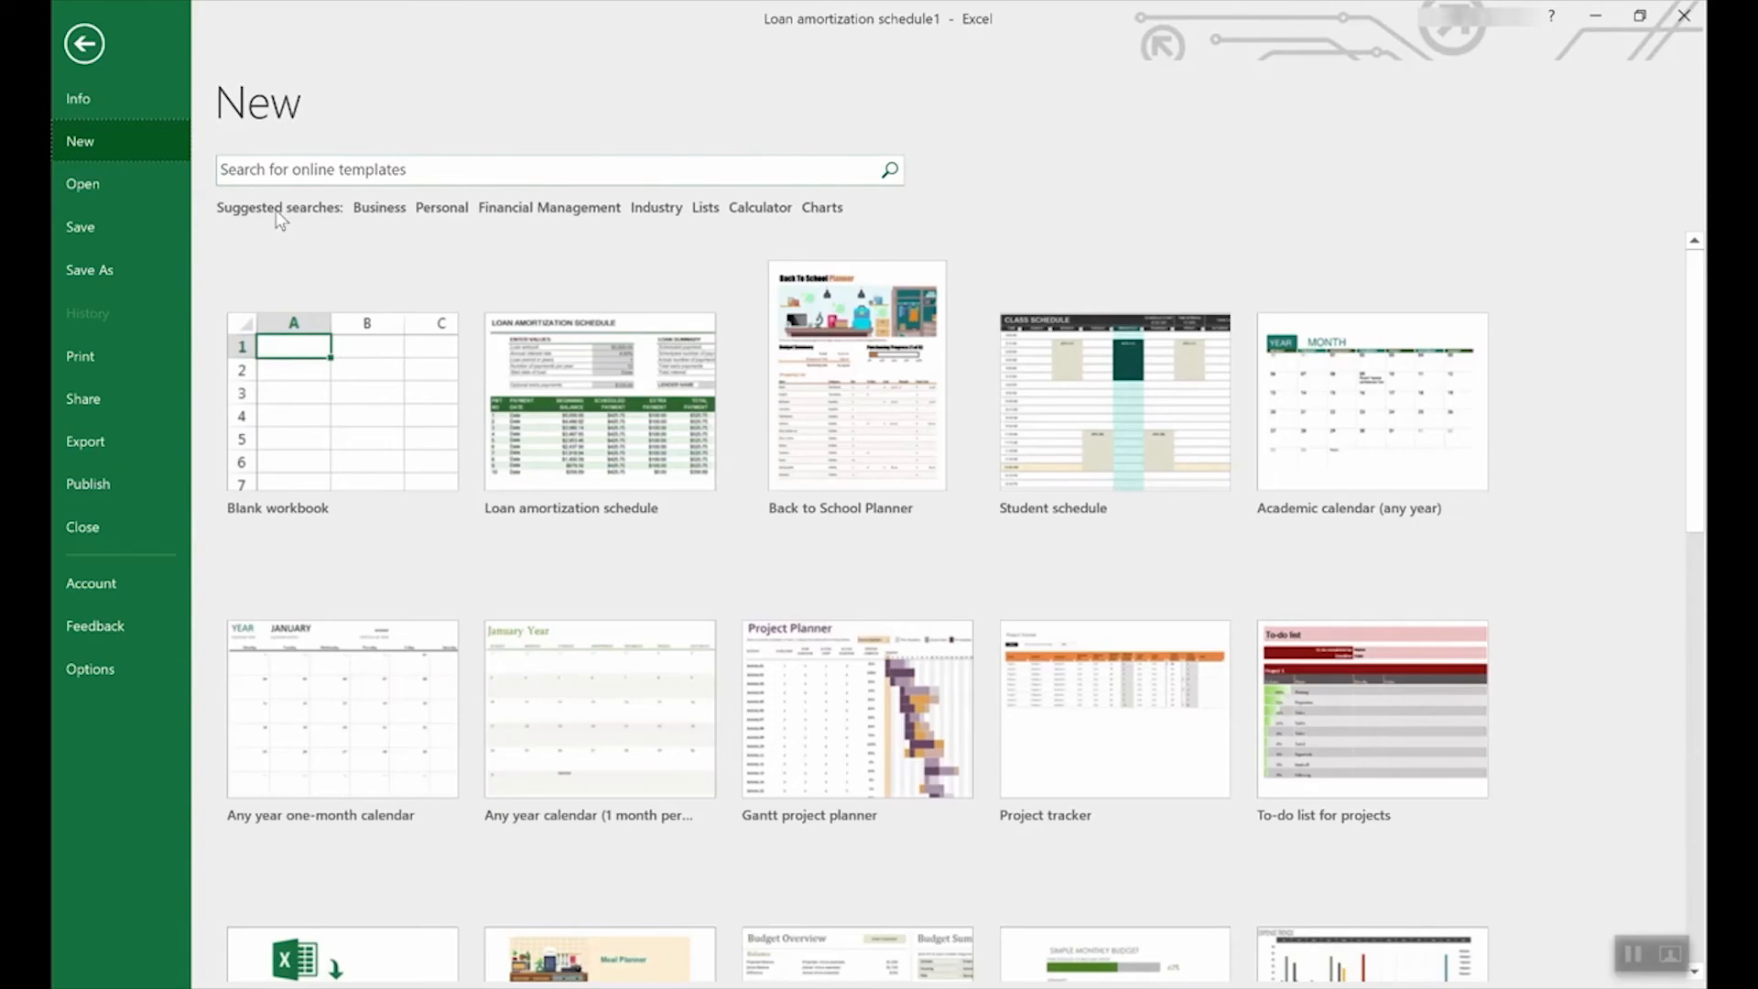
pyautogui.scroll(-3, 1016, 604)
pyautogui.scroll(-5, 1021, 596)
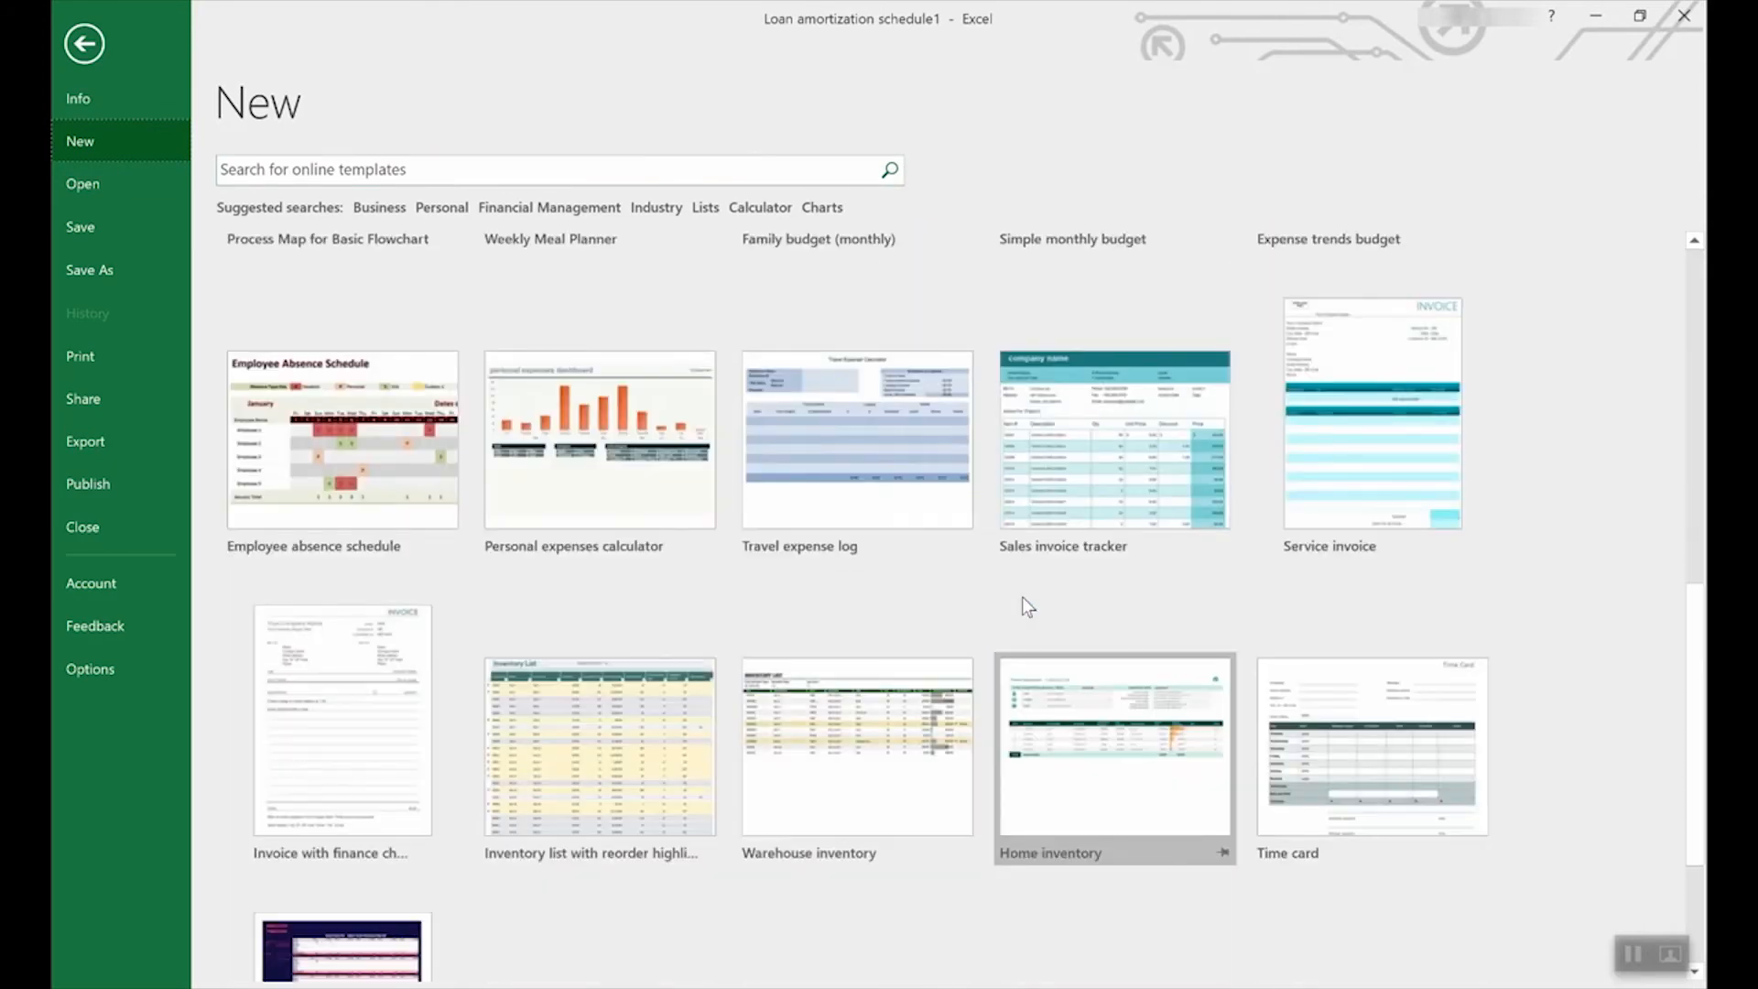
pyautogui.scroll(-2, 1022, 596)
# Create an Employee time sheet workbook and inspect the Regular and Overtime hrs total formulas.
pyautogui.click(331, 729)
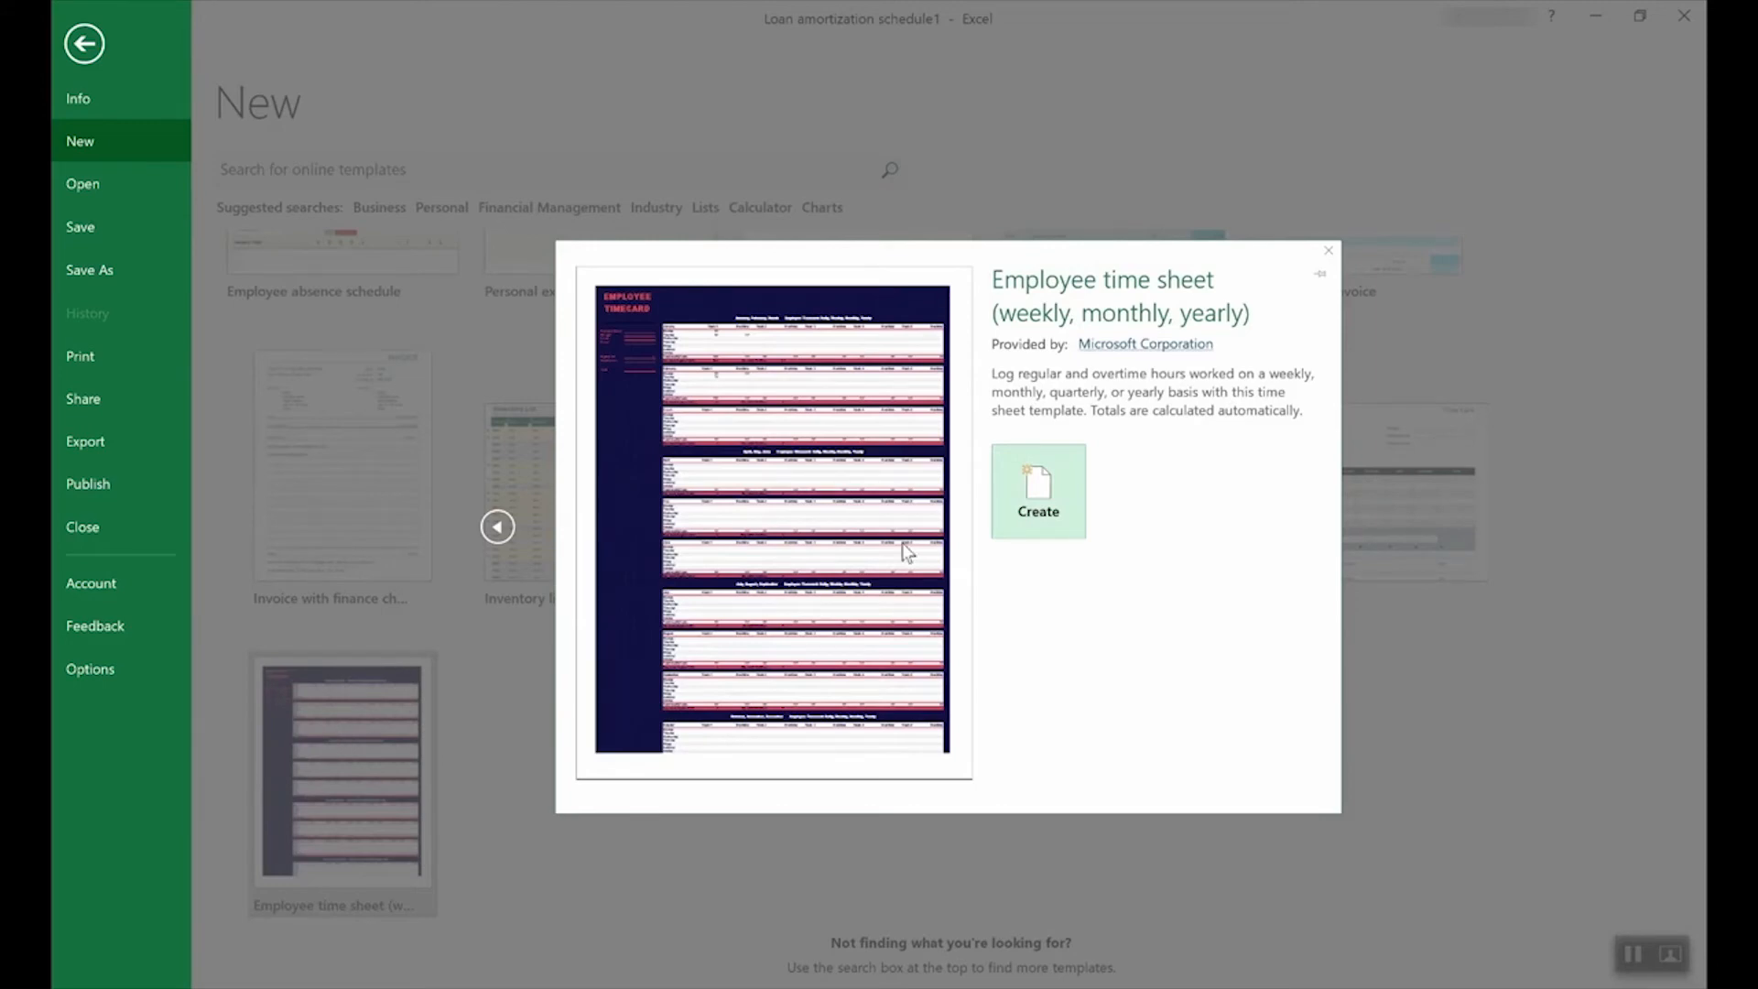
pyautogui.click(1062, 490)
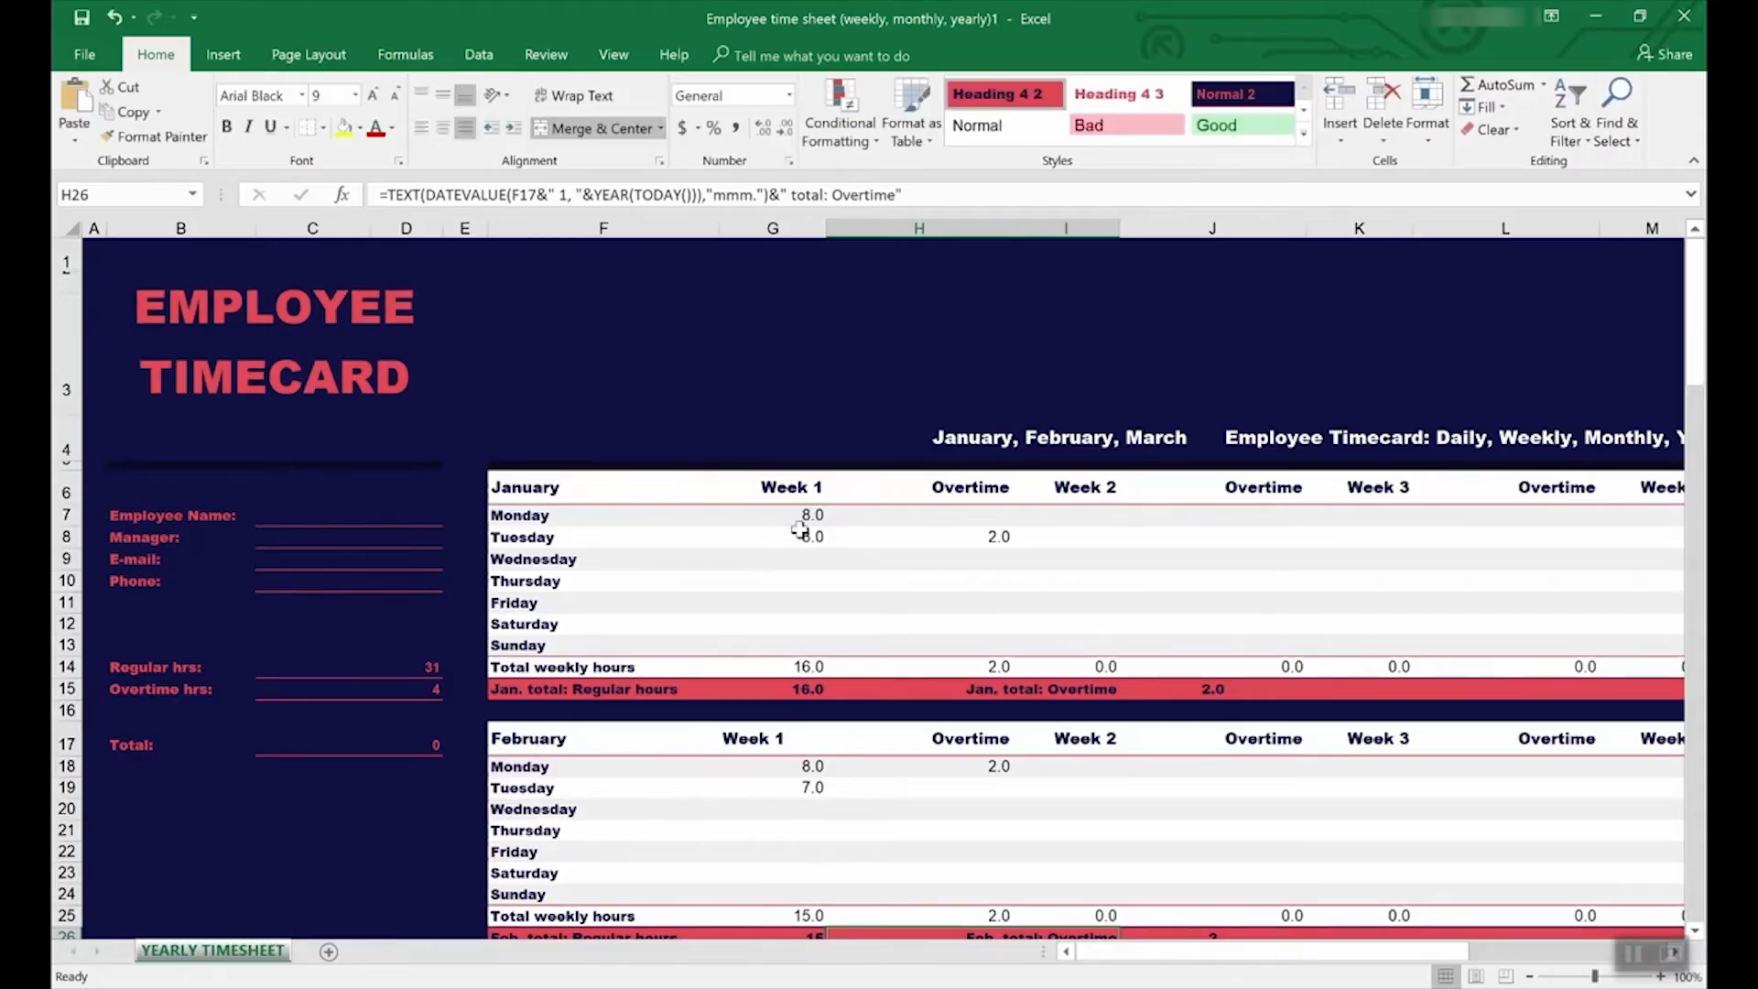
pyautogui.click(323, 670)
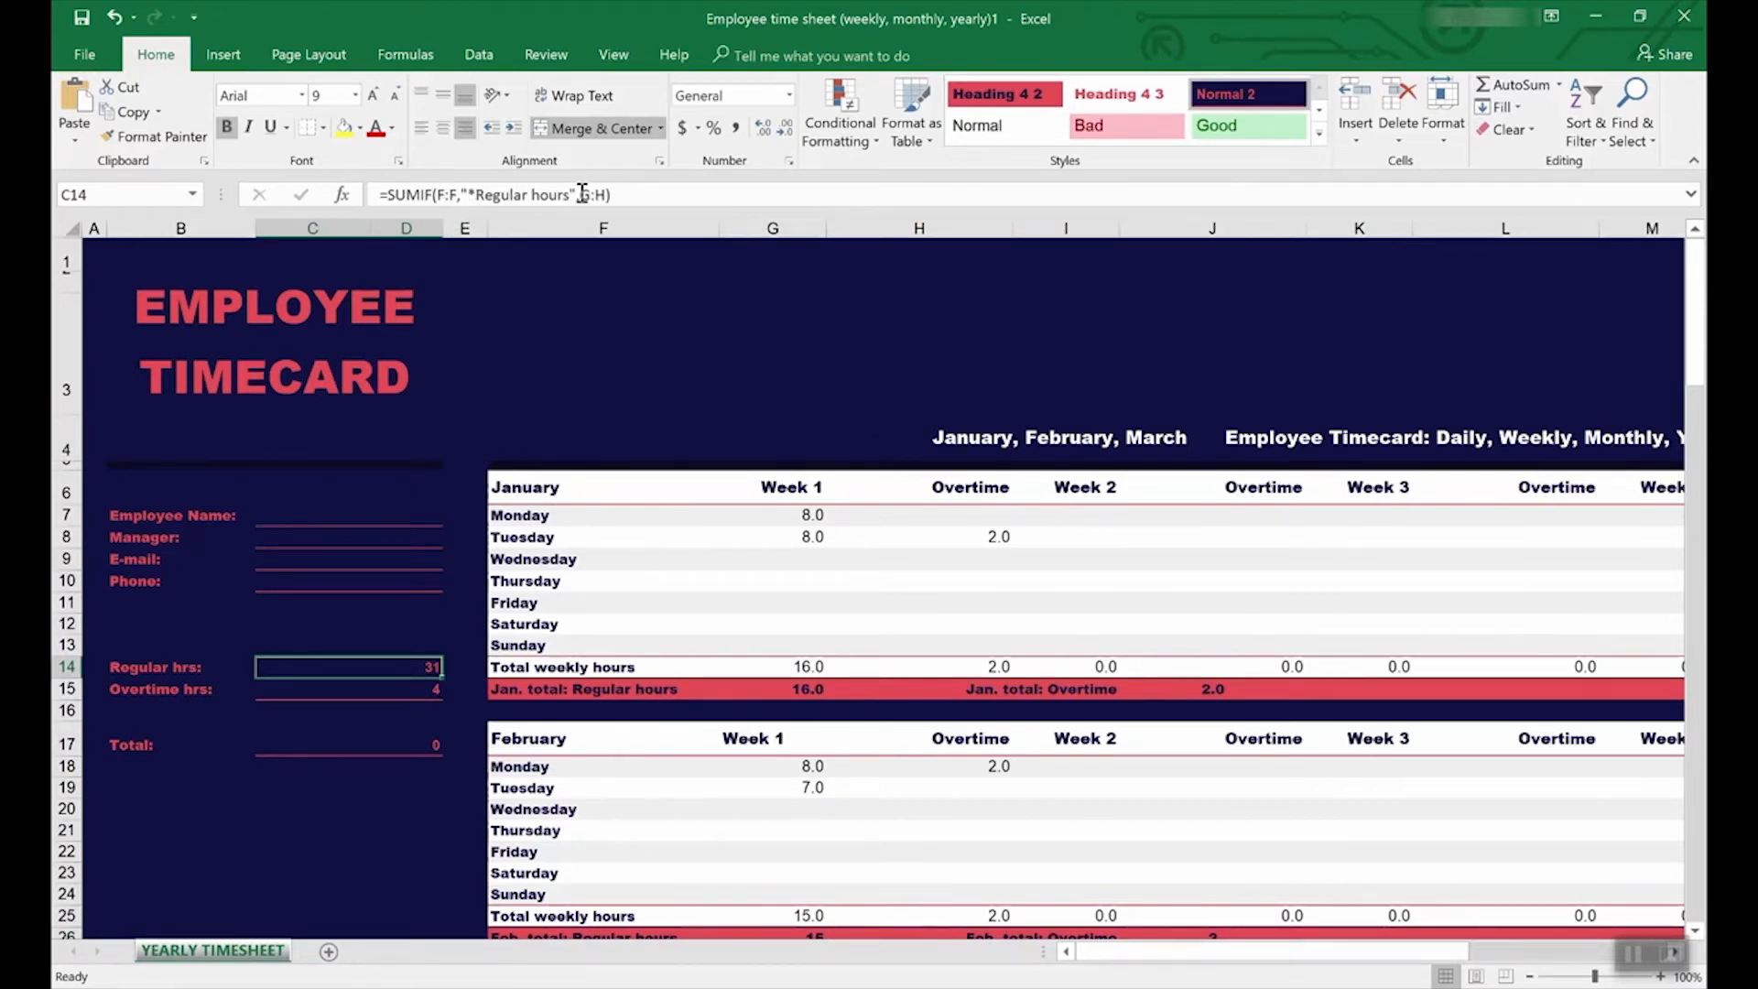
pyautogui.click(407, 692)
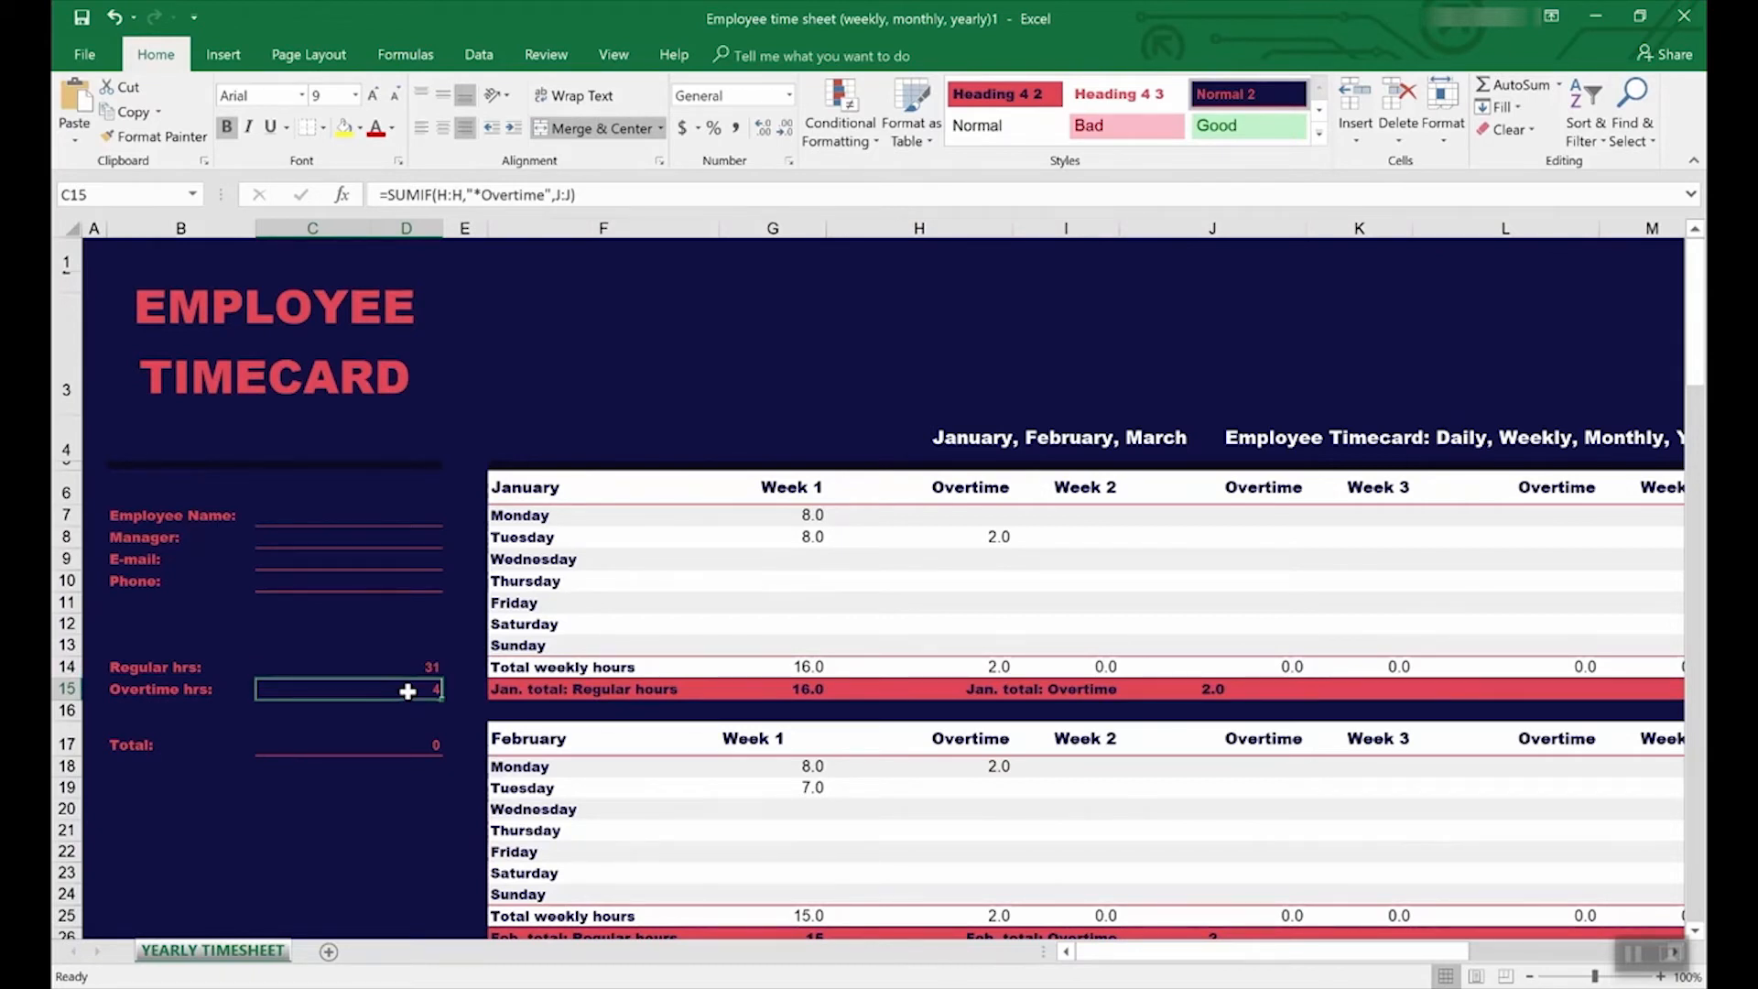
# Trace precedents of the Overtime hrs total in C15 and recheck the Regular hrs formula.
pyautogui.click(543, 57)
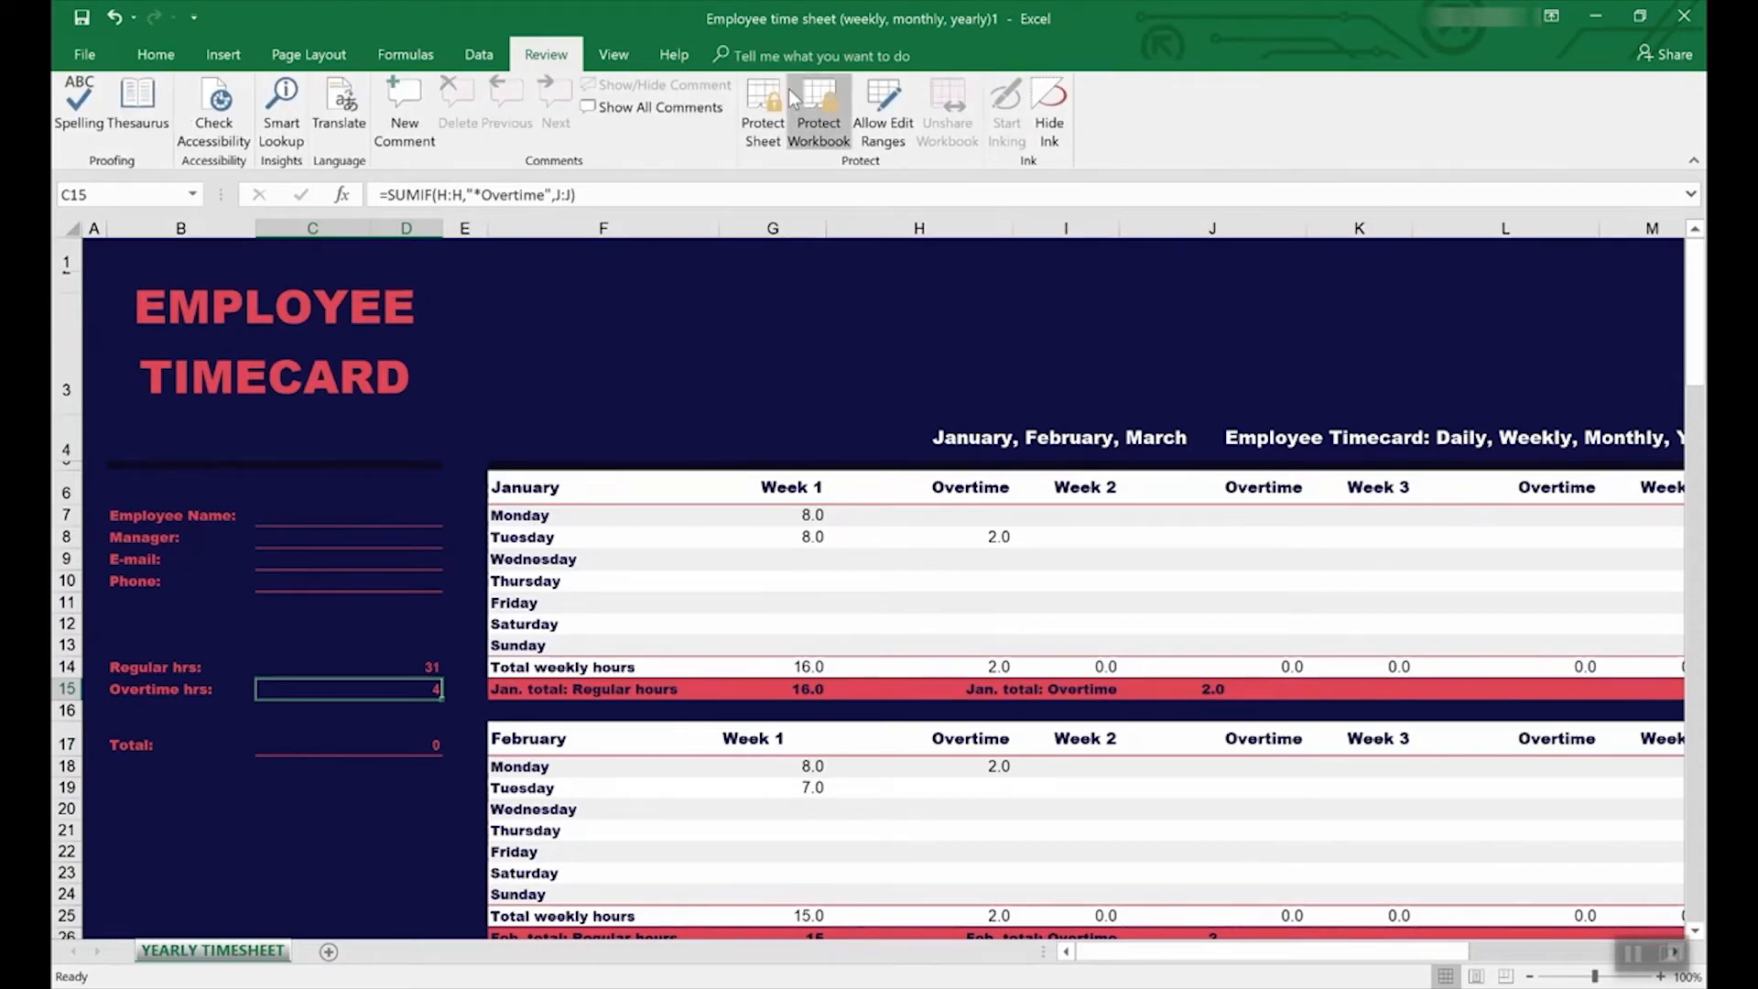
pyautogui.click(408, 57)
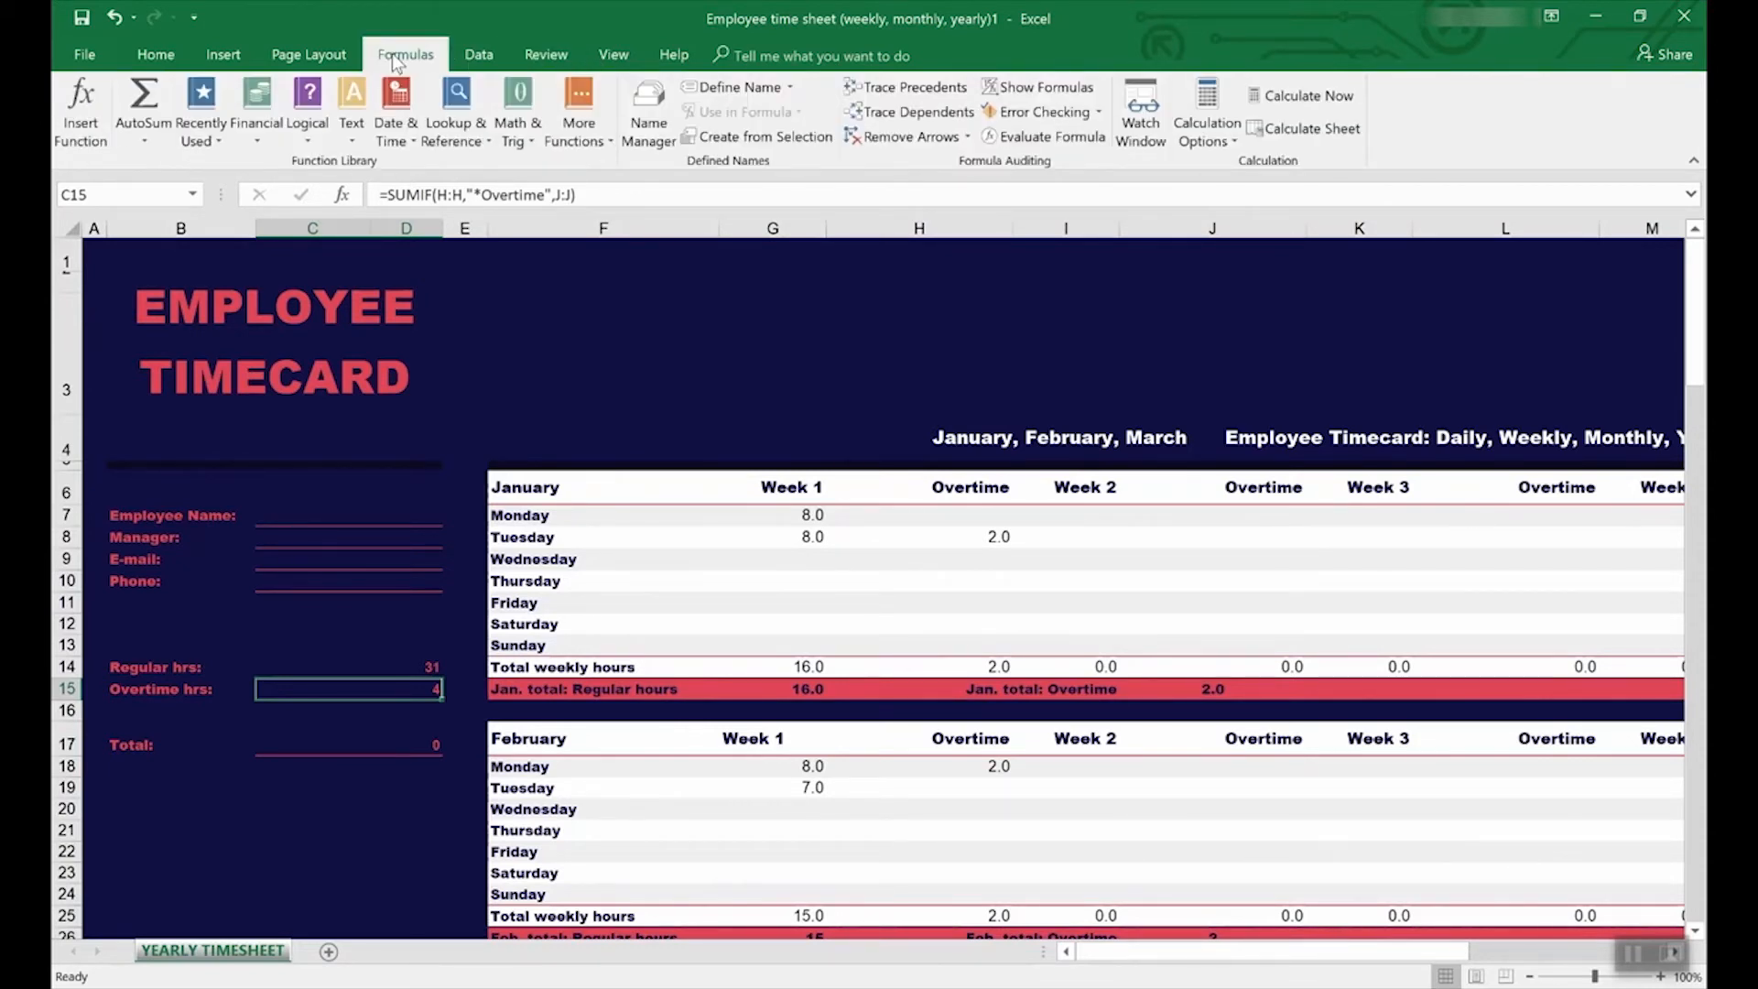
pyautogui.click(898, 91)
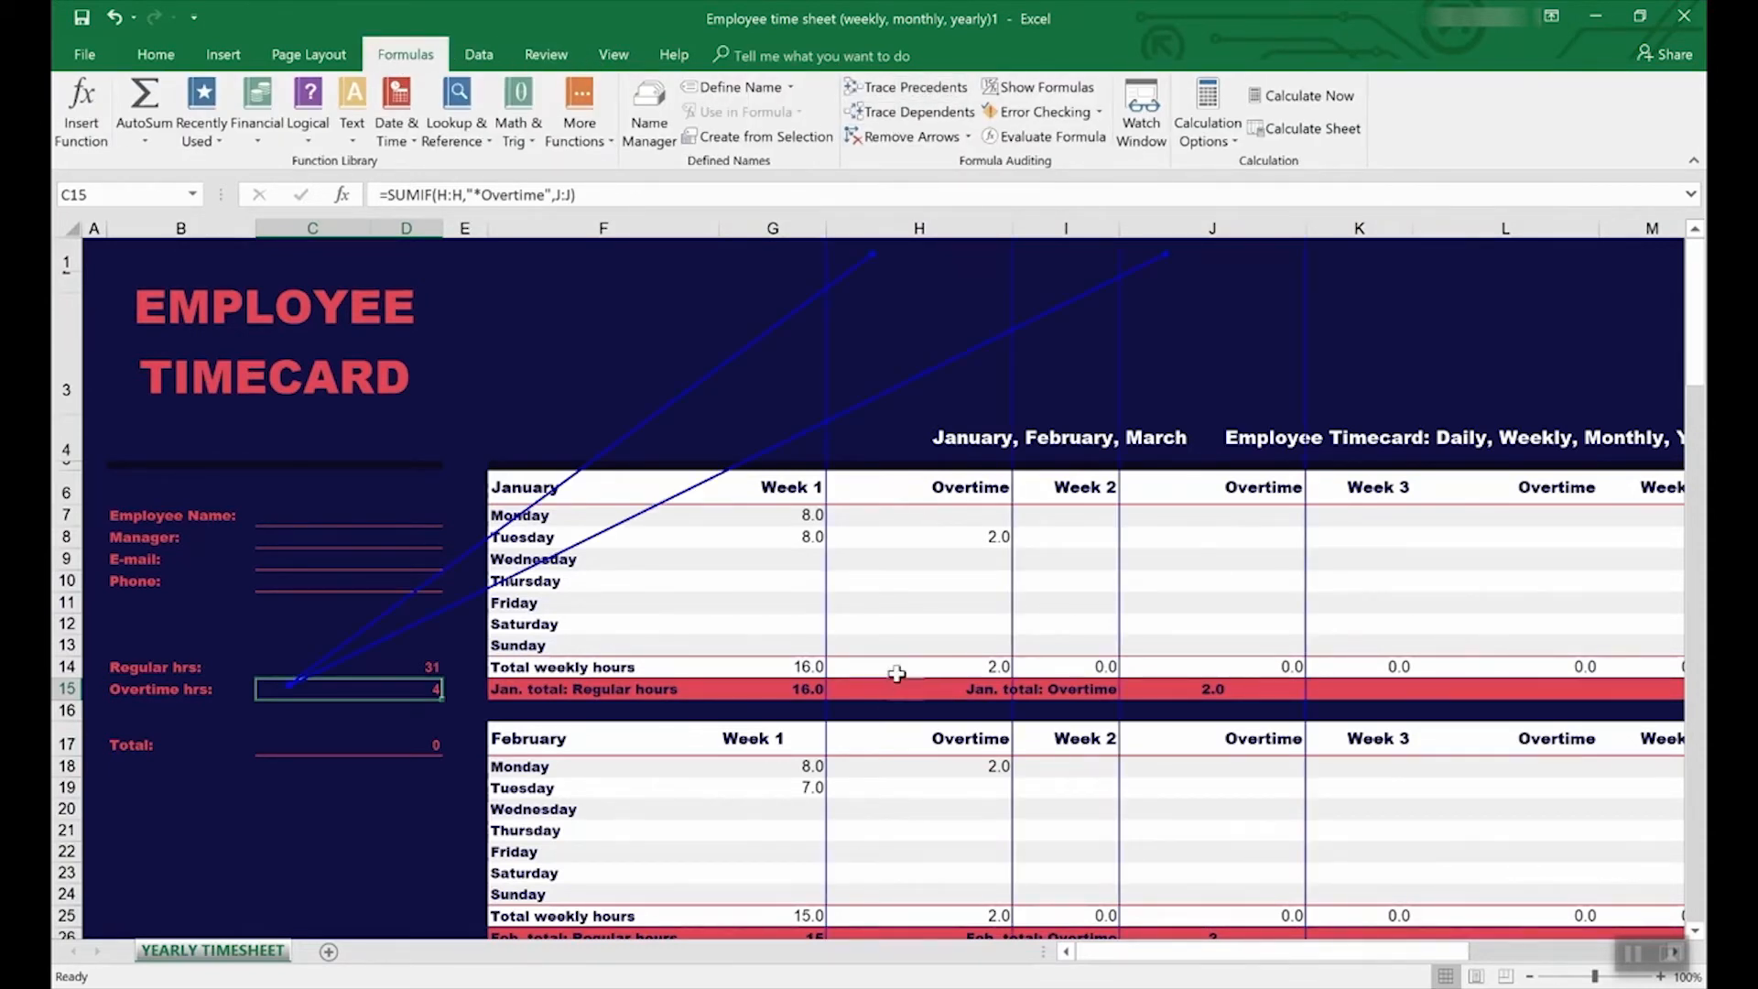
pyautogui.scroll(-6, 897, 666)
pyautogui.scroll(6, 899, 666)
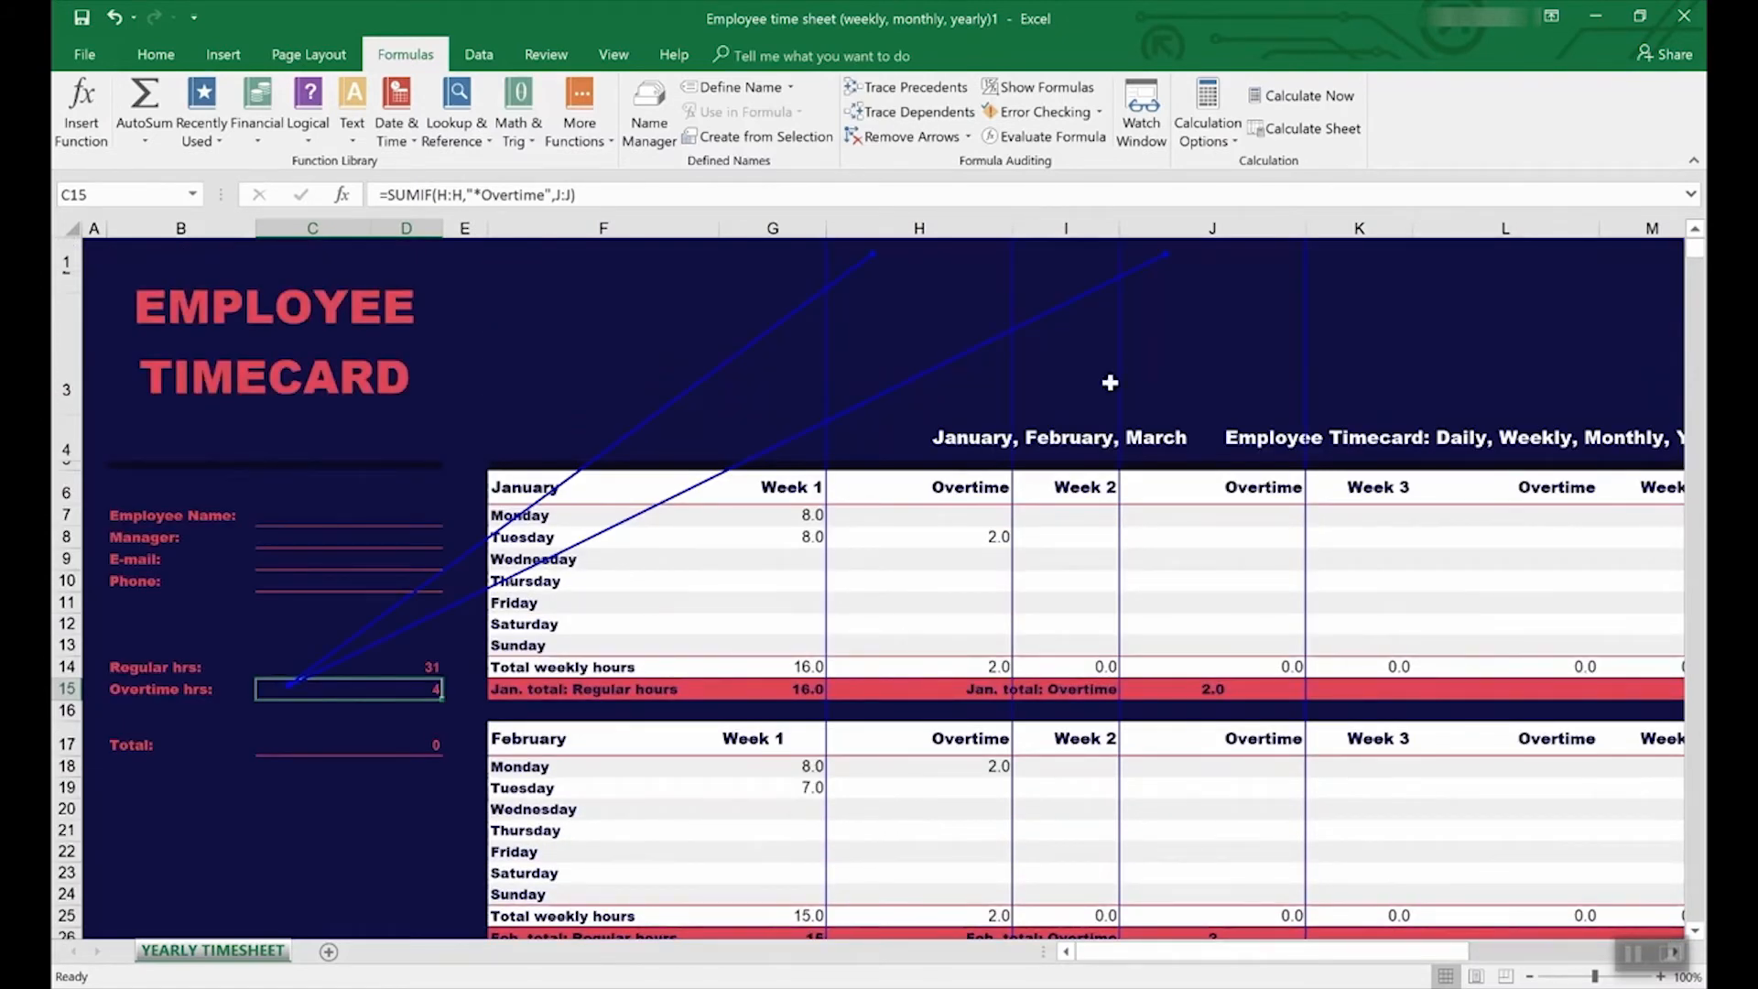
pyautogui.click(357, 667)
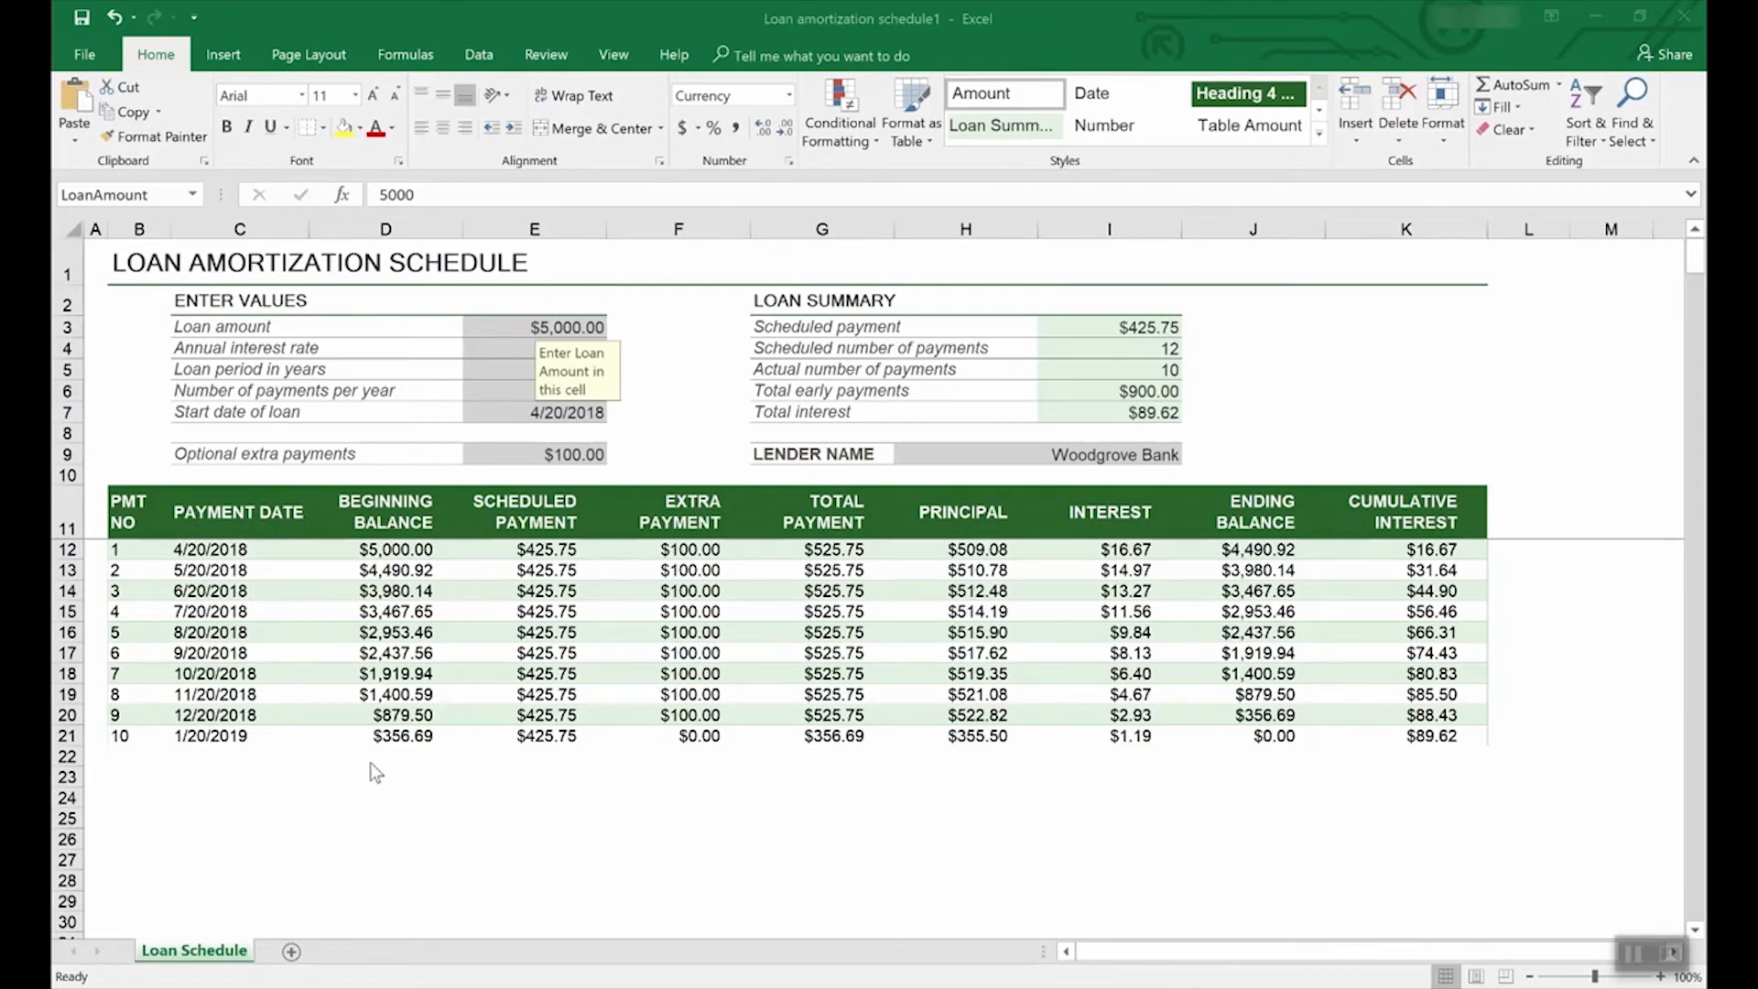
pyautogui.click(87, 53)
pyautogui.click(112, 270)
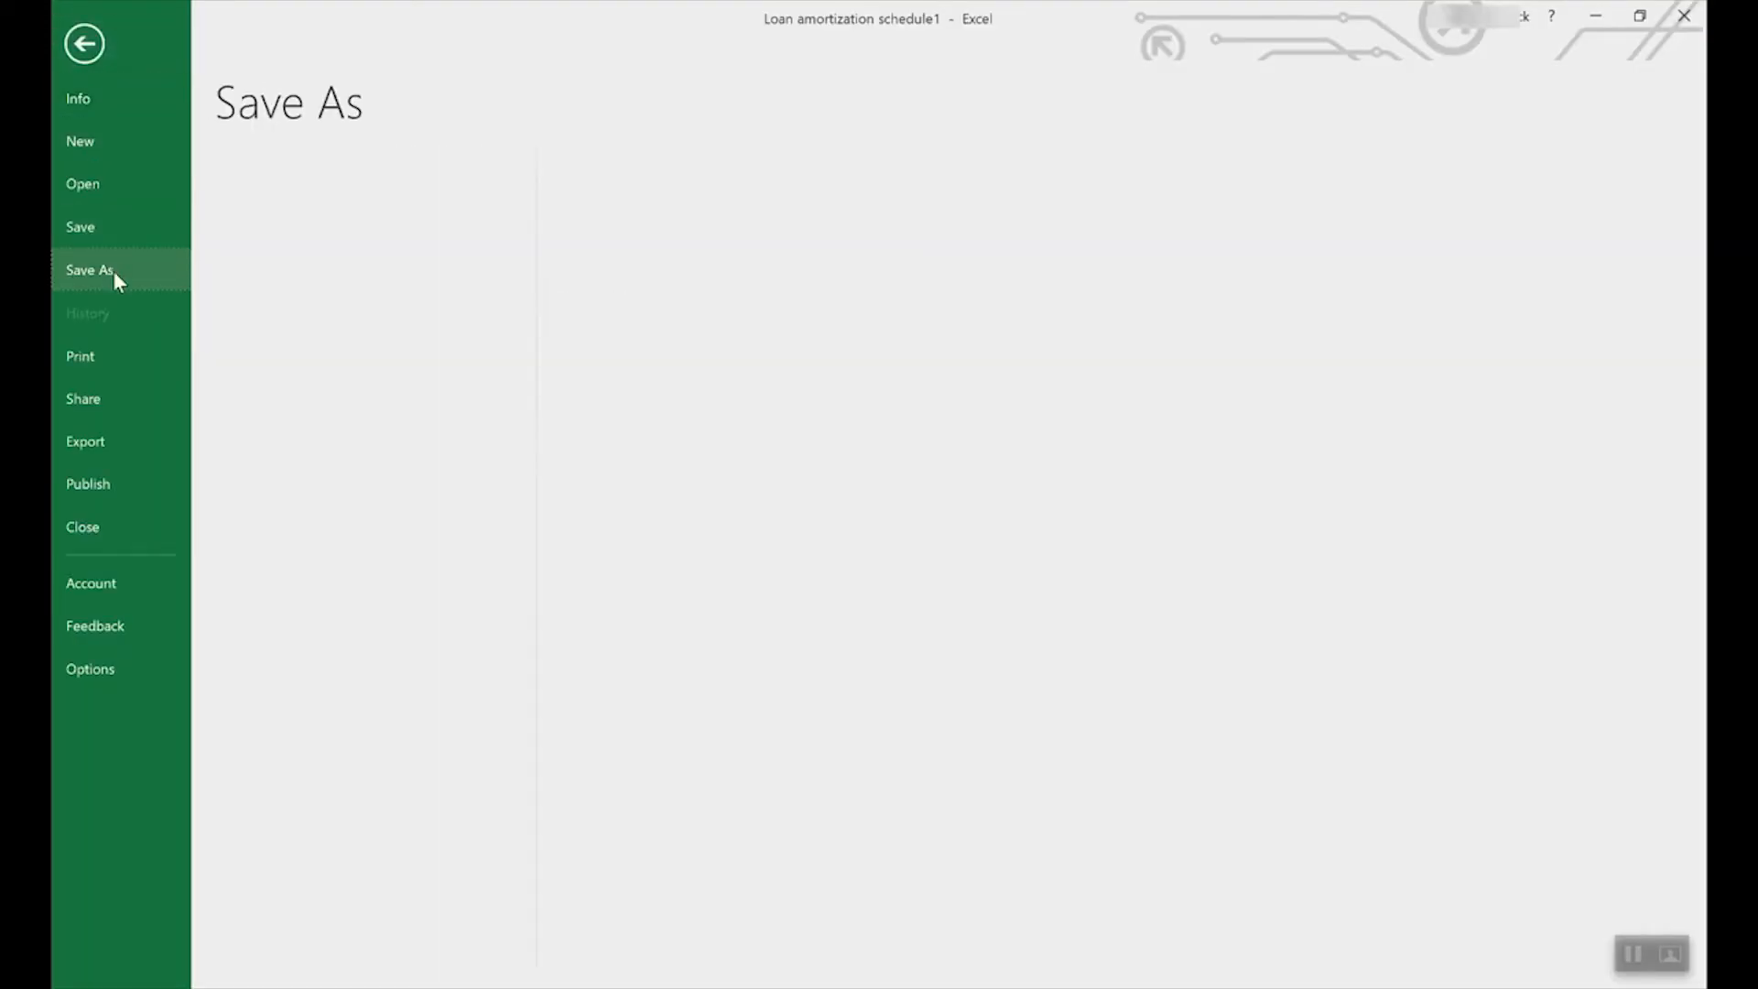
pyautogui.click(376, 235)
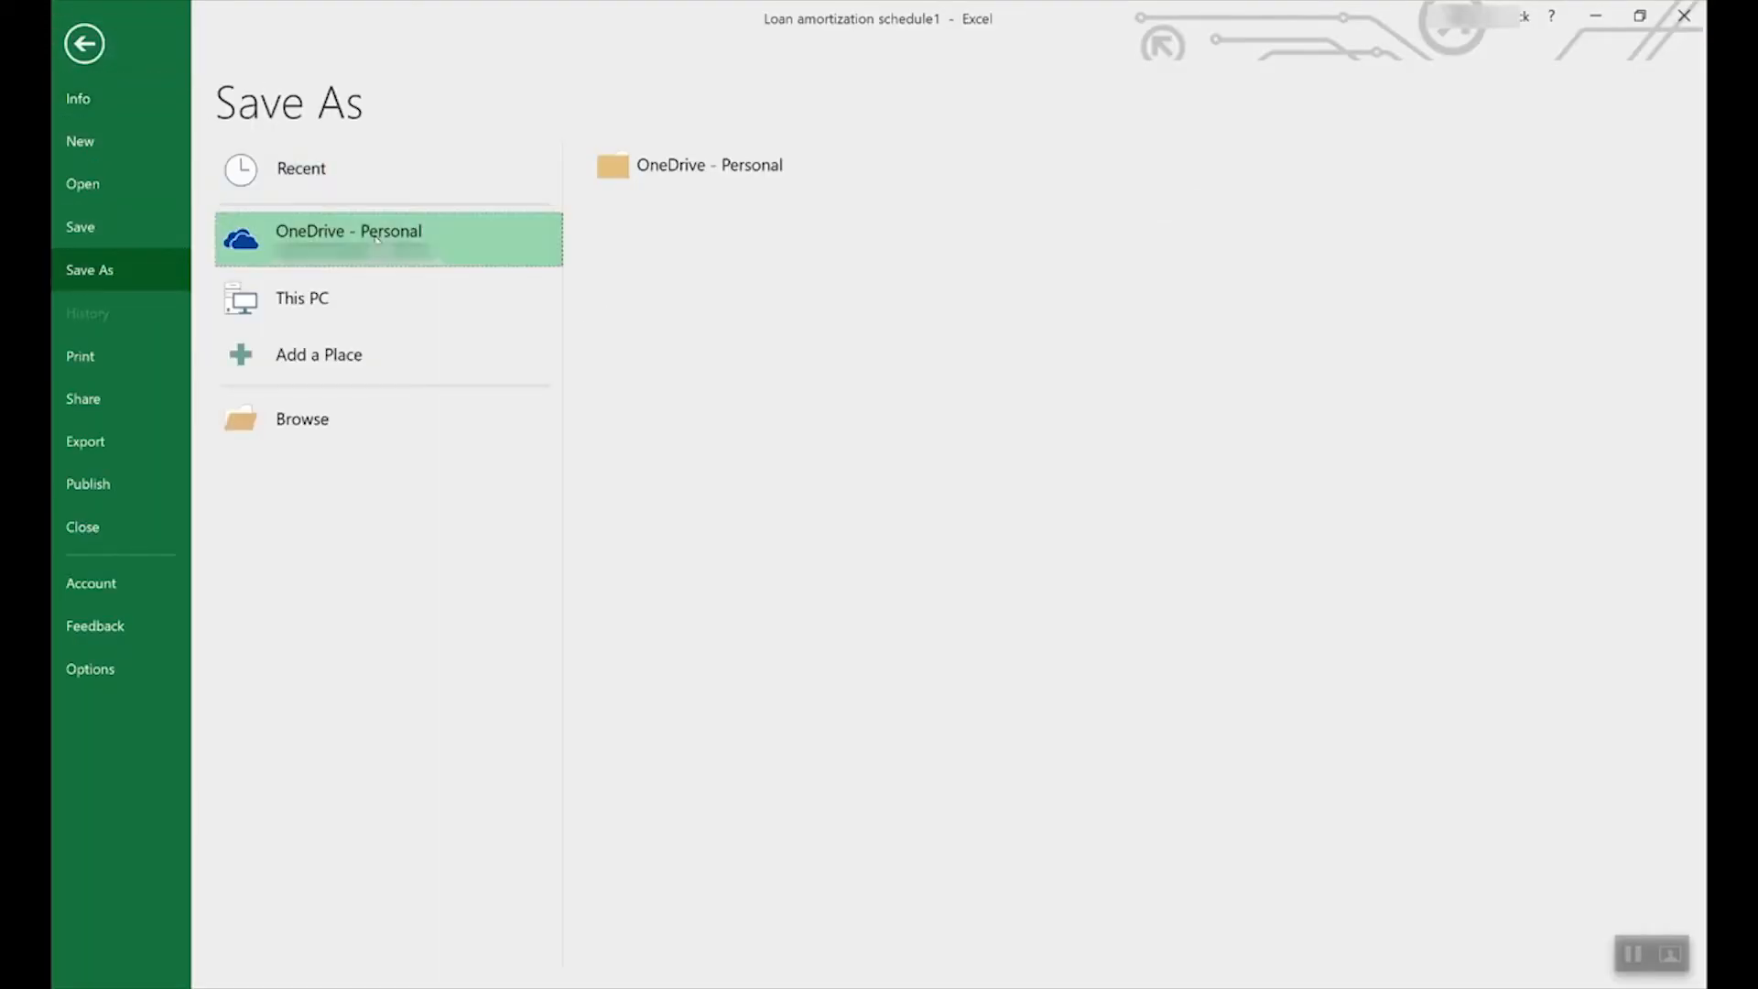
pyautogui.click(332, 287)
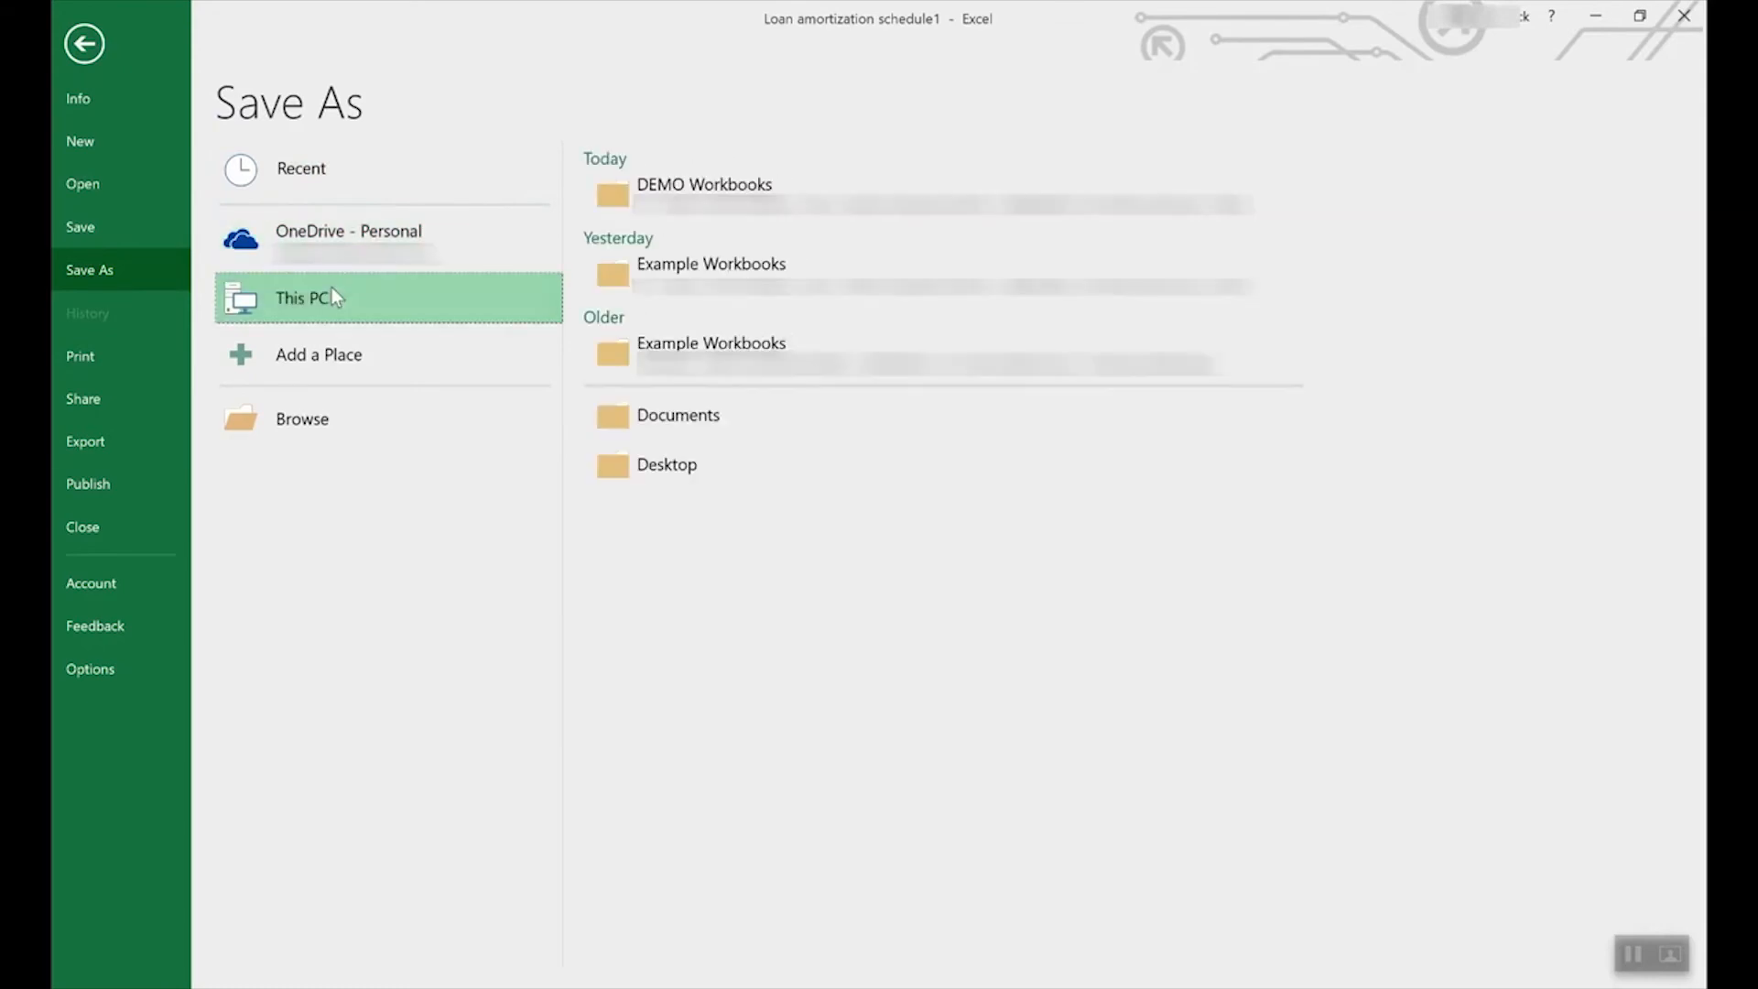
pyautogui.doubleClick(439, 286)
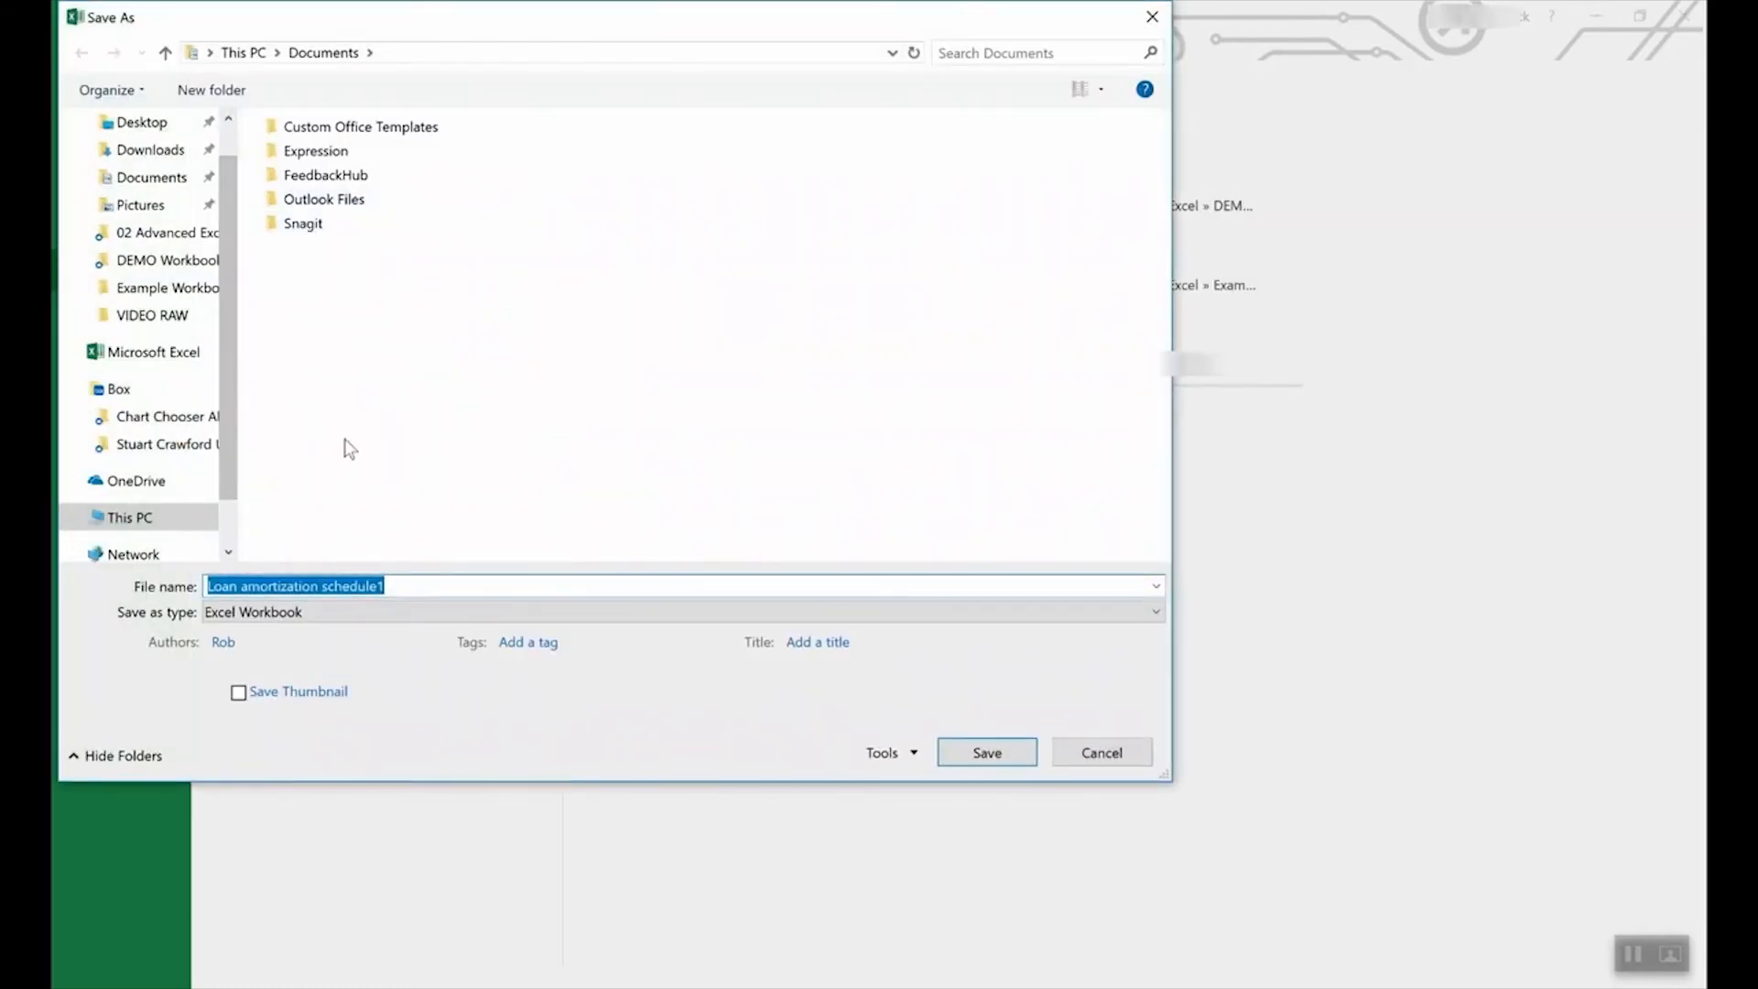
pyautogui.click(331, 612)
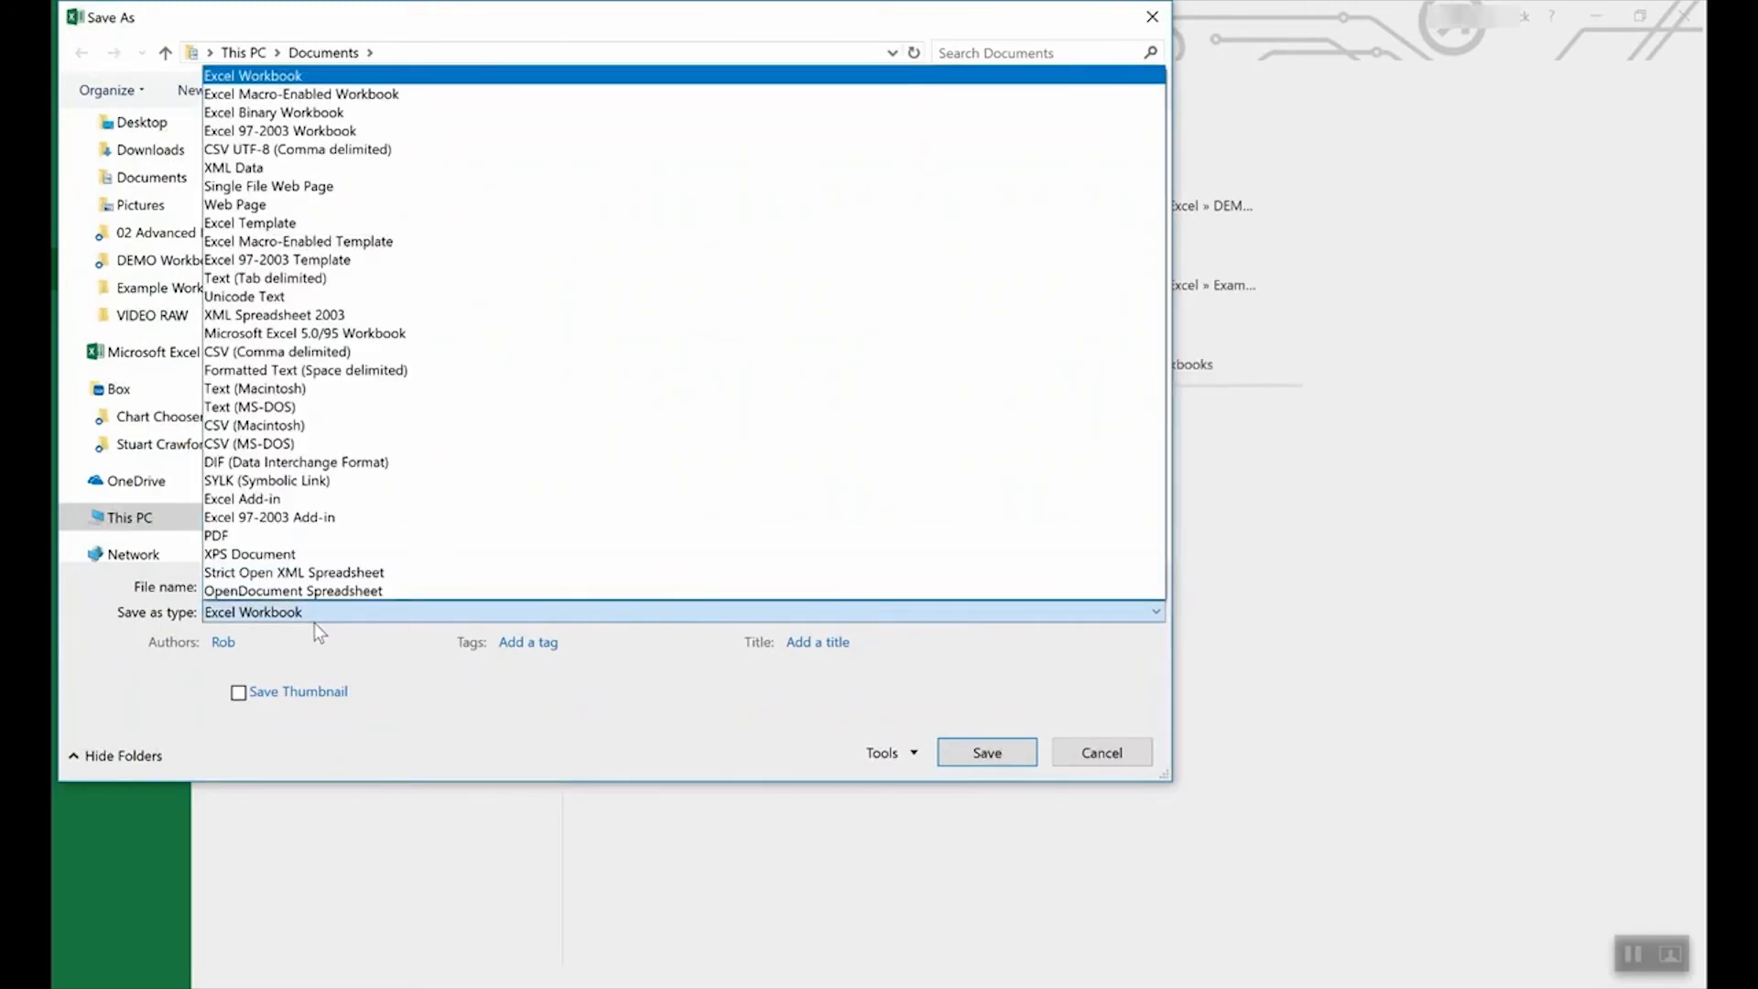
pyautogui.click(291, 225)
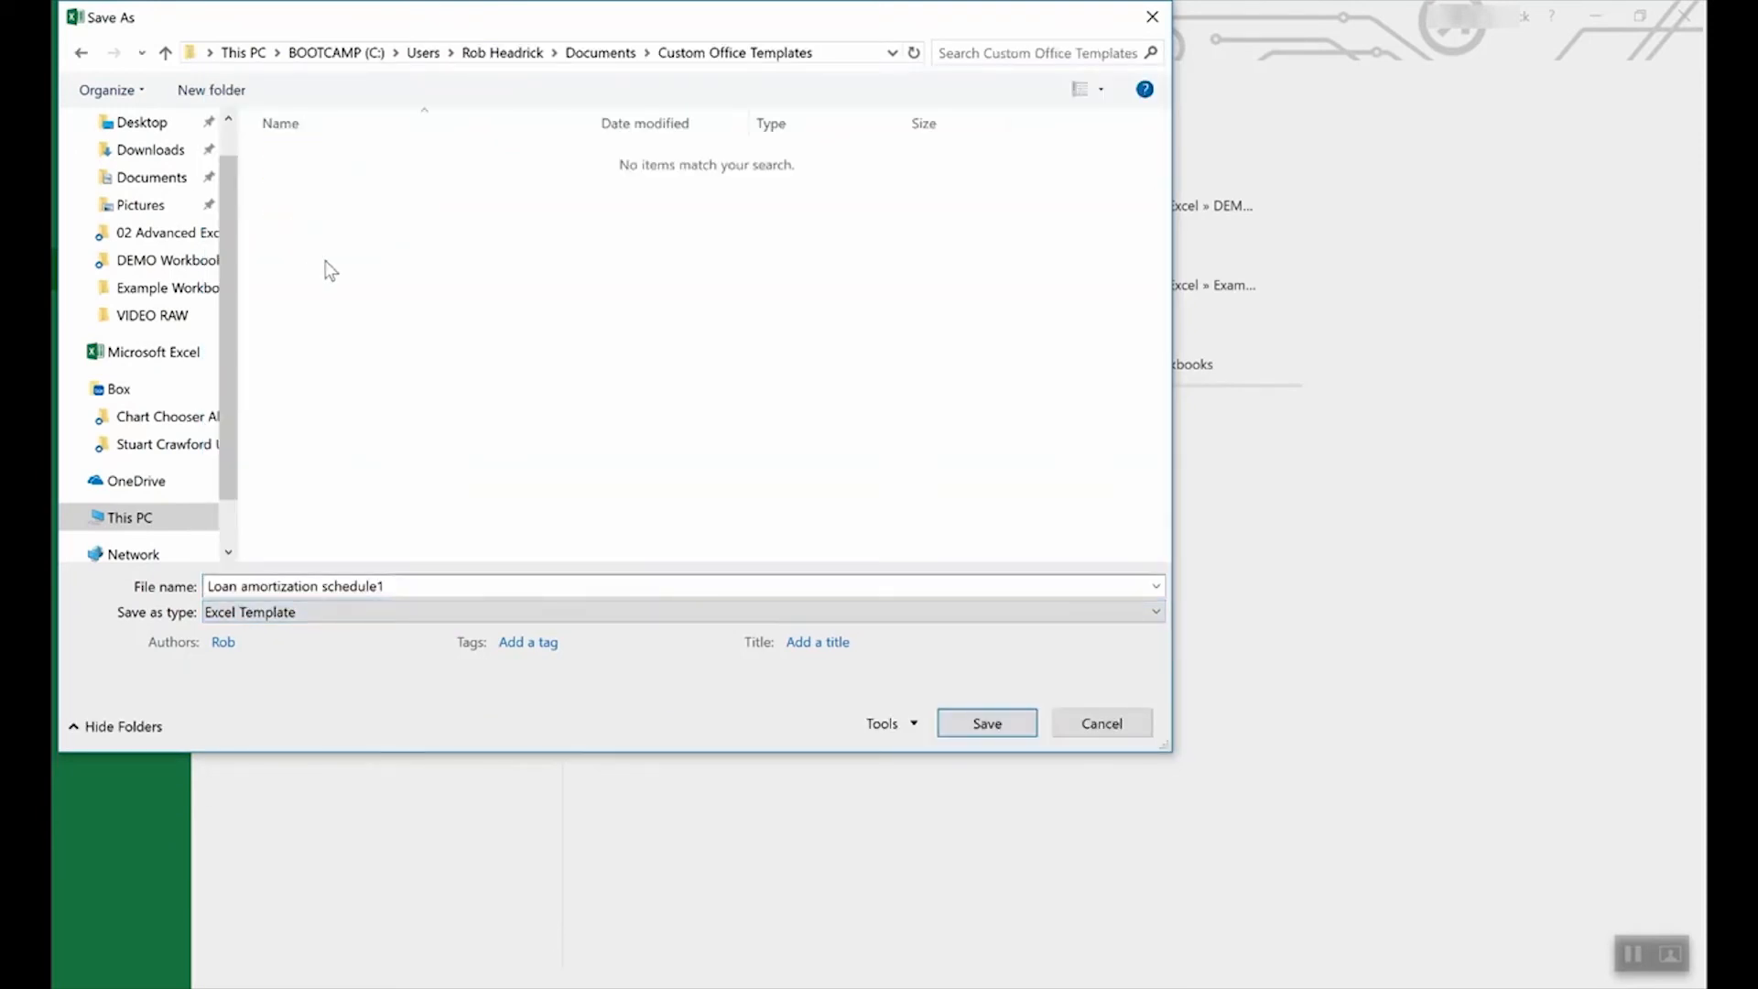
pyautogui.click(1103, 722)
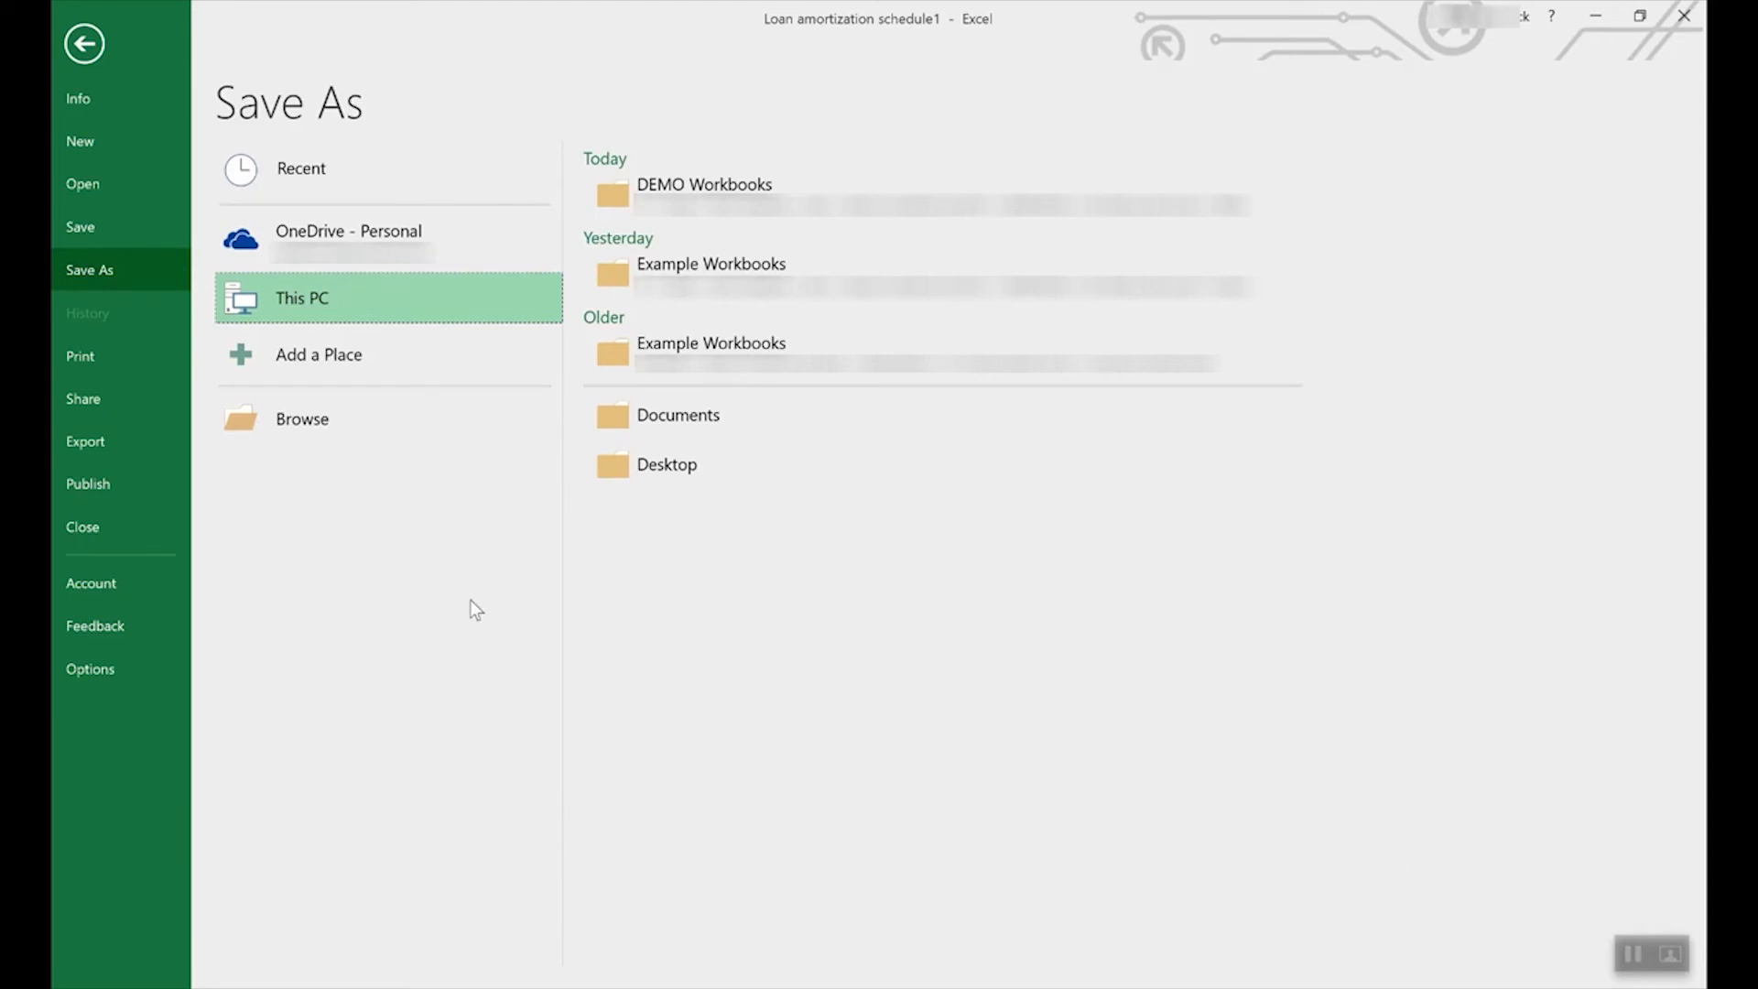
pyautogui.click(75, 44)
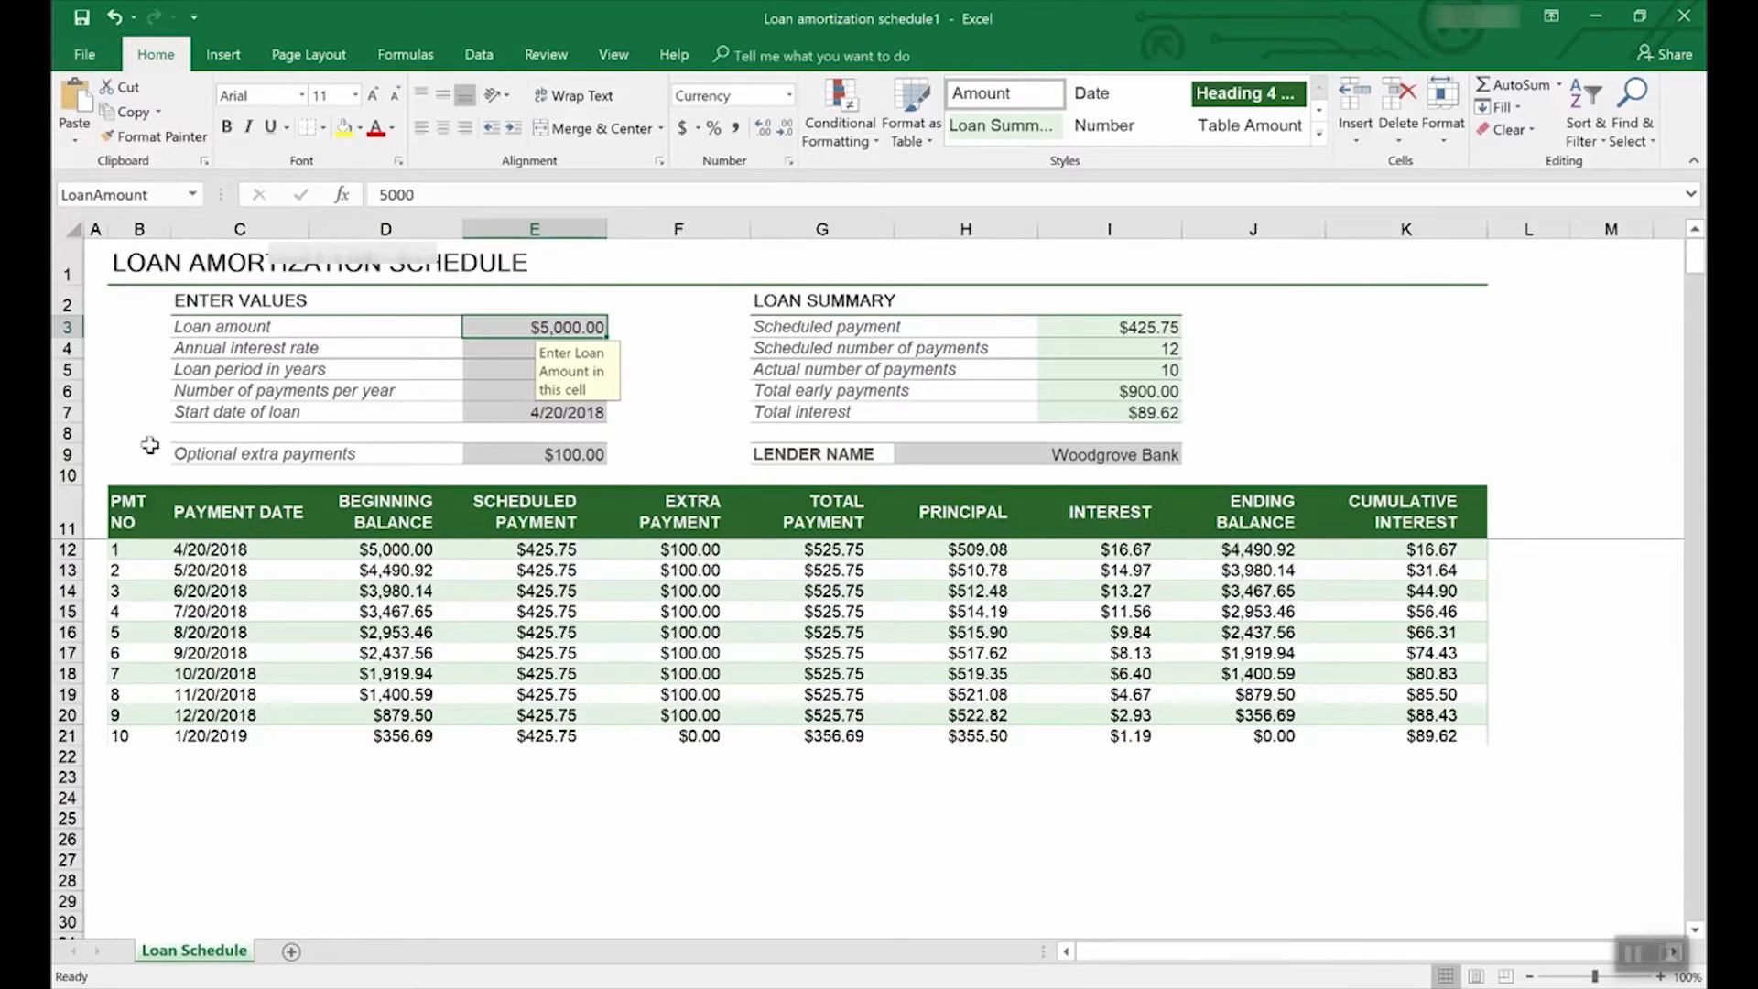